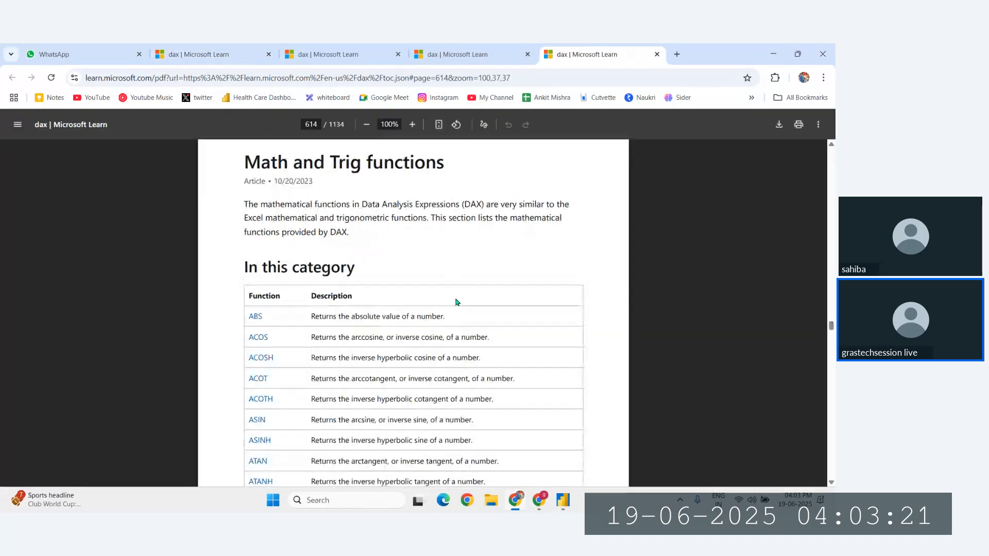
# - Look through the DAX Math and Trig functions list from ABS to DEGREES at a larger zoom
pyautogui.scroll(-3, 456, 302)
pyautogui.keyDown('ctrl'); pyautogui.scroll(3, 317, 326); pyautogui.keyUp('ctrl')
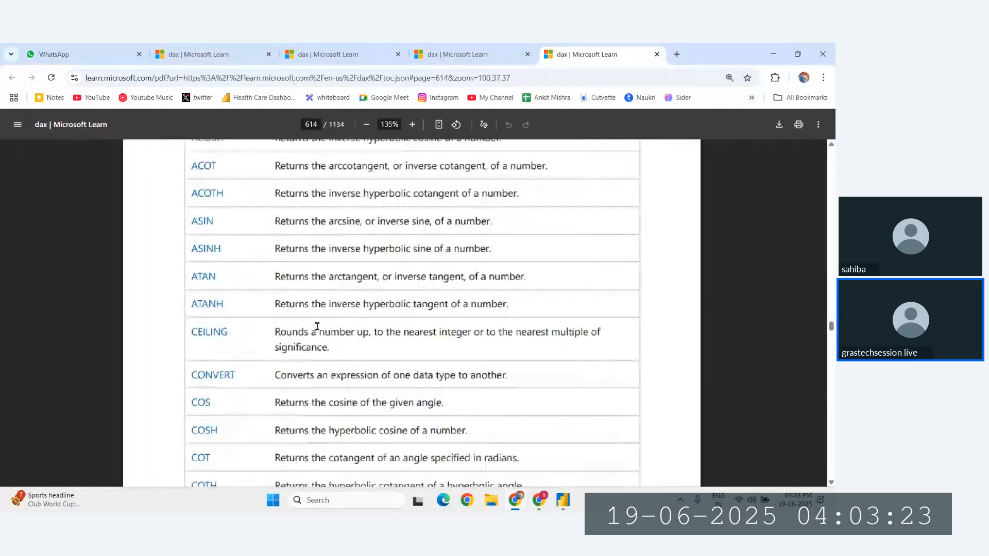
pyautogui.scroll(-1, 317, 326)
pyautogui.scroll(1, 203, 335)
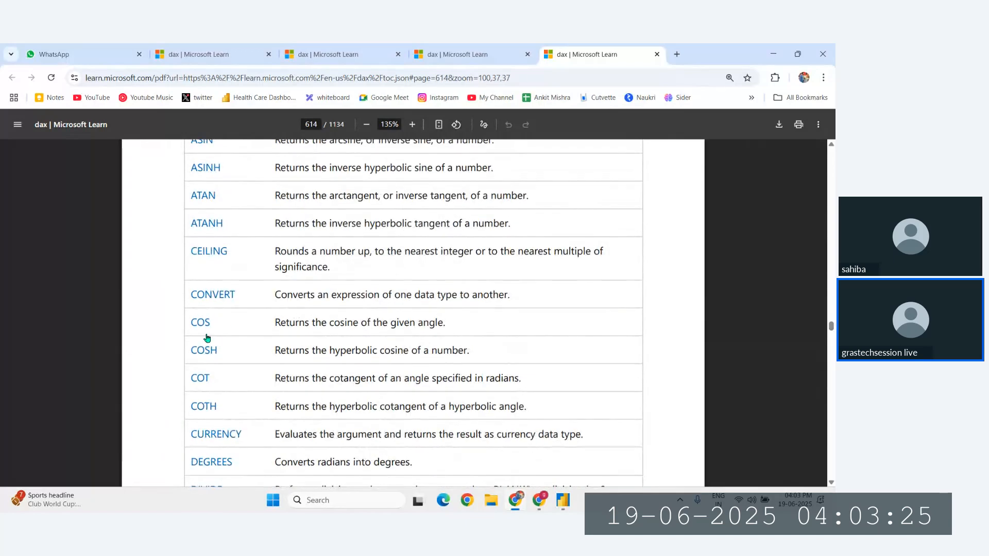
pyautogui.scroll(-1, 227, 373)
pyautogui.scroll(3, 258, 355)
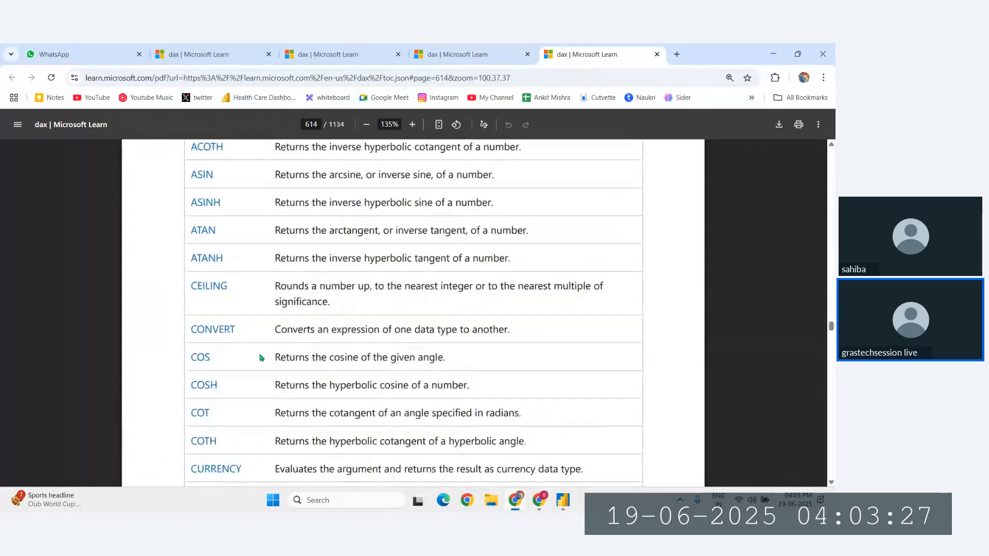
pyautogui.scroll(3, 260, 358)
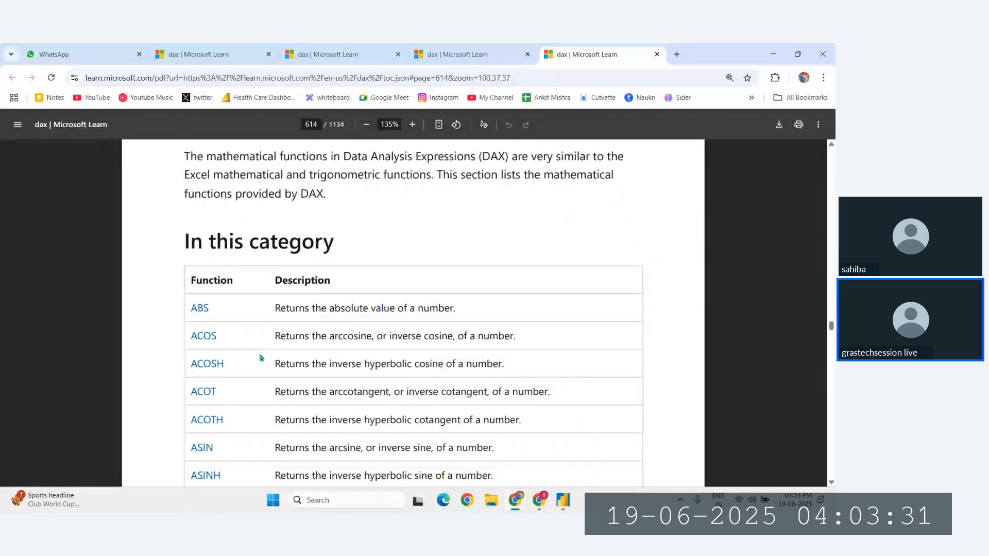
# - Switch to the DAX Text functions list and open the reference page for the VALUE function
pyautogui.click(479, 52)
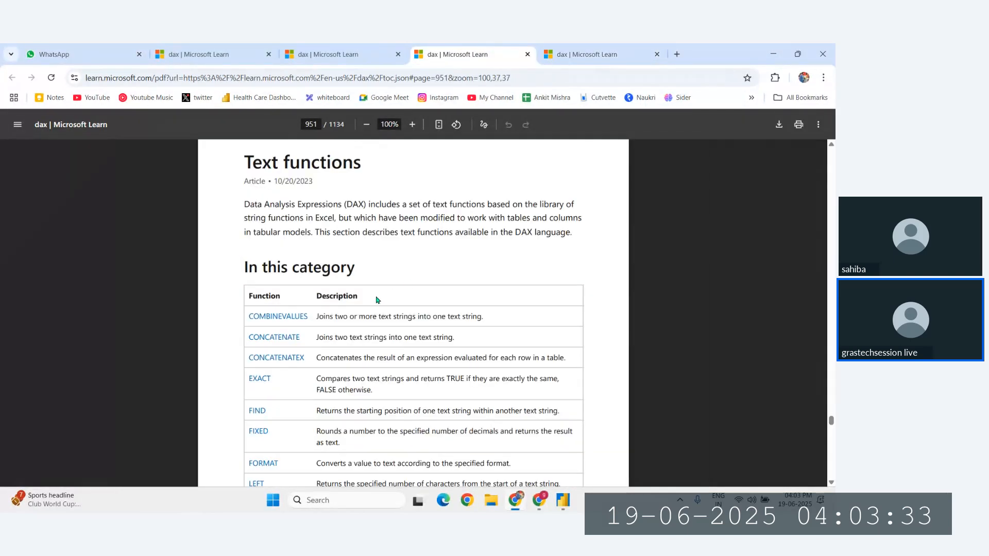
pyautogui.scroll(-10, 378, 300)
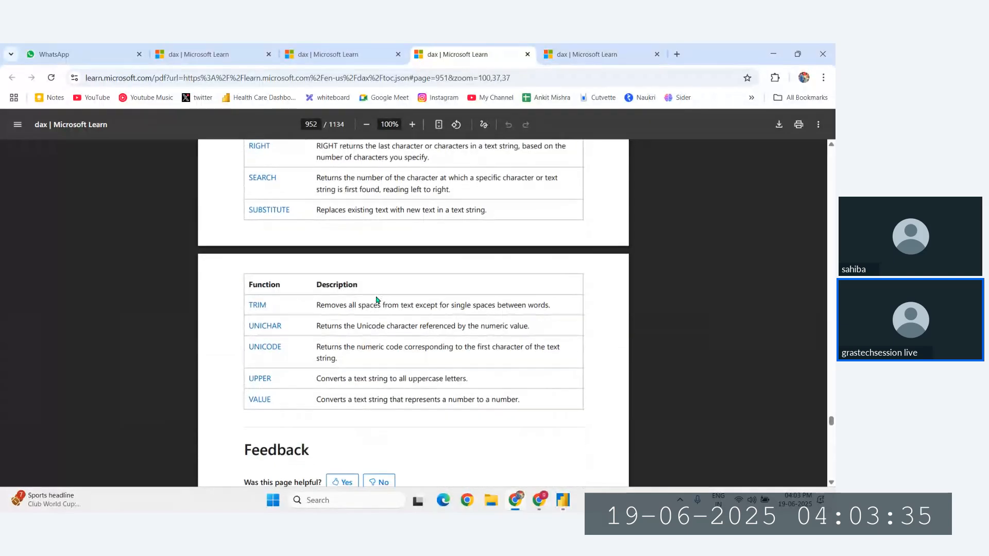
pyautogui.scroll(-1, 377, 300)
pyautogui.keyDown('ctrl'); pyautogui.scroll(3, 277, 290); pyautogui.keyUp('ctrl')
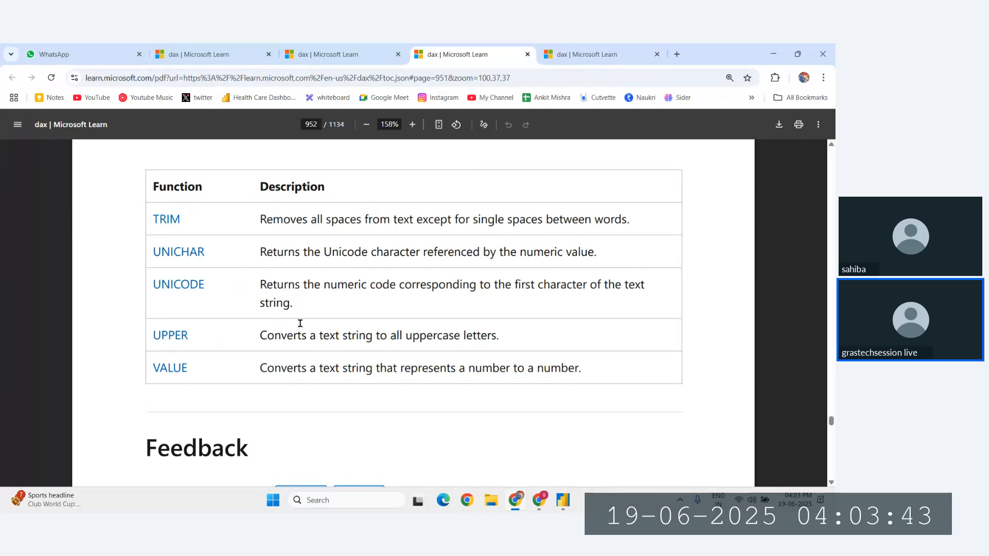
pyautogui.scroll(1, 301, 323)
pyautogui.click(180, 406)
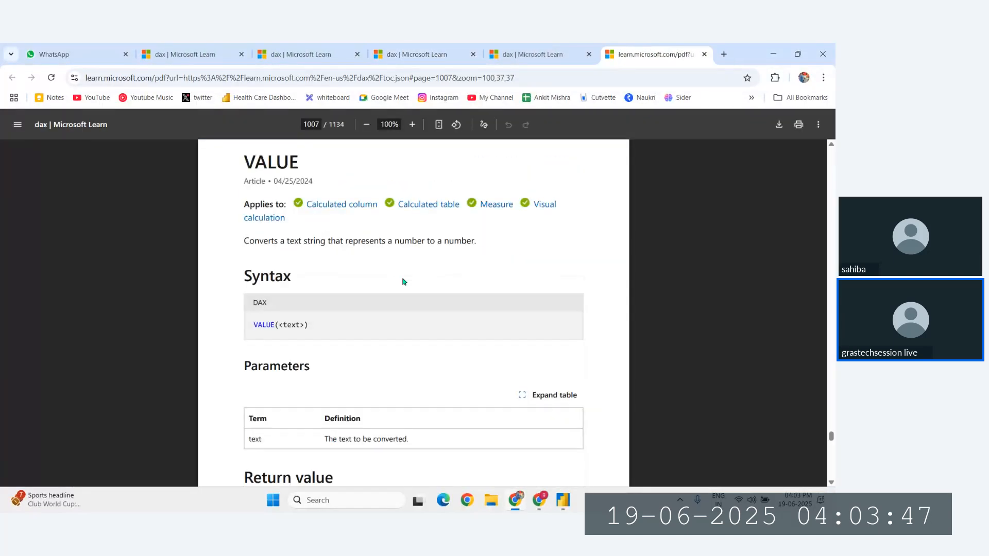
# - Examine the VALUE function's example, highlighting the "3" argument and the sentence explaining the conversion
pyautogui.scroll(-10, 404, 282)
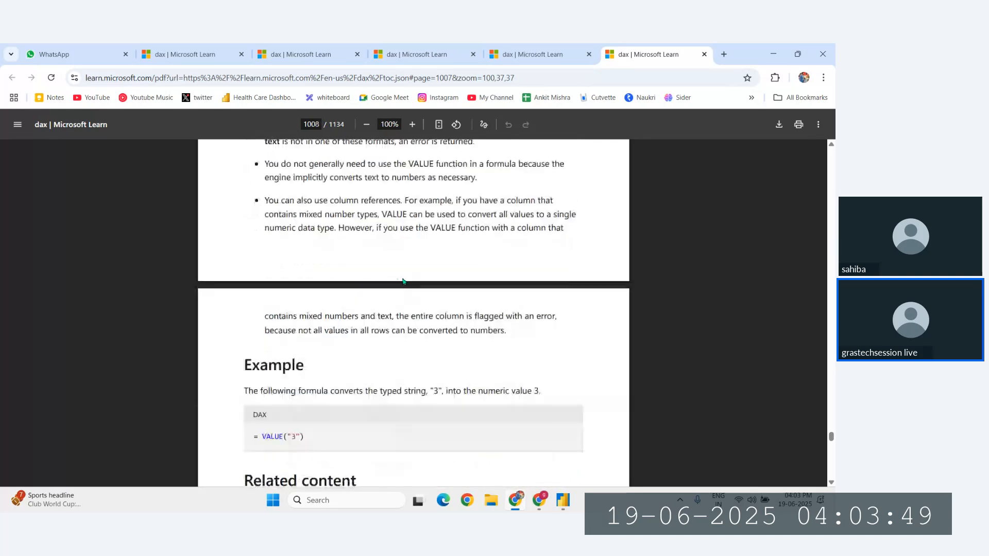
pyautogui.scroll(-4, 403, 282)
pyautogui.scroll(3, 284, 213)
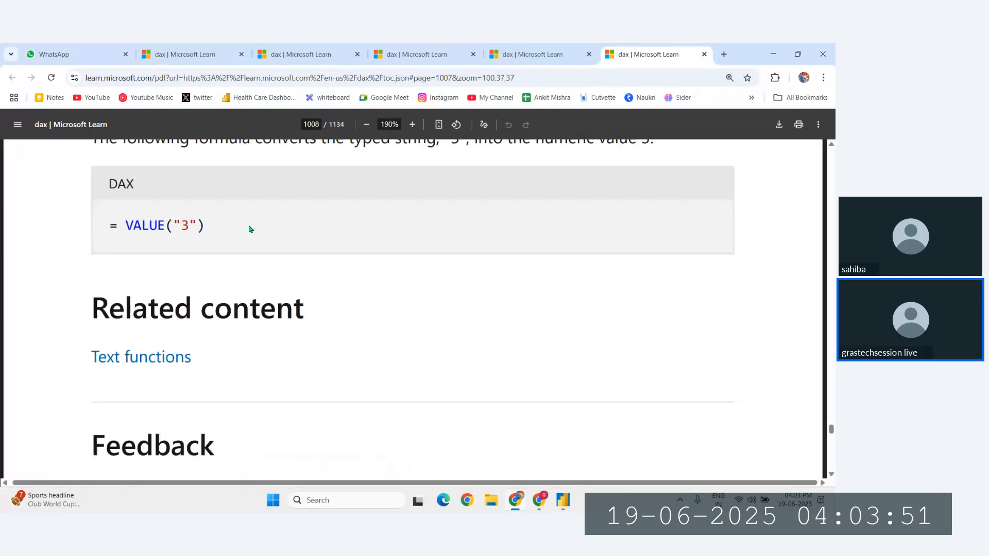
pyautogui.moveTo(179, 222); pyautogui.dragTo(199, 225)
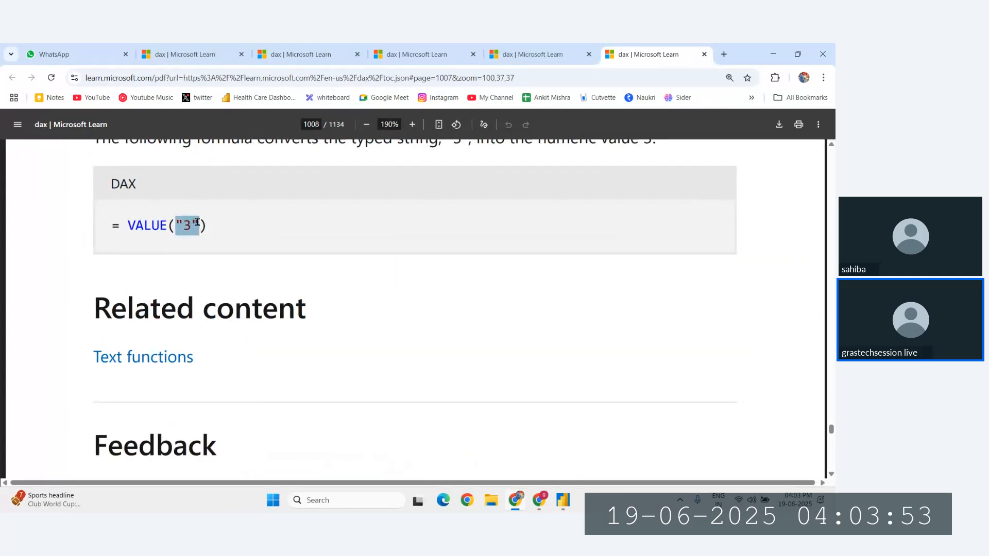
pyautogui.scroll(2, 242, 227)
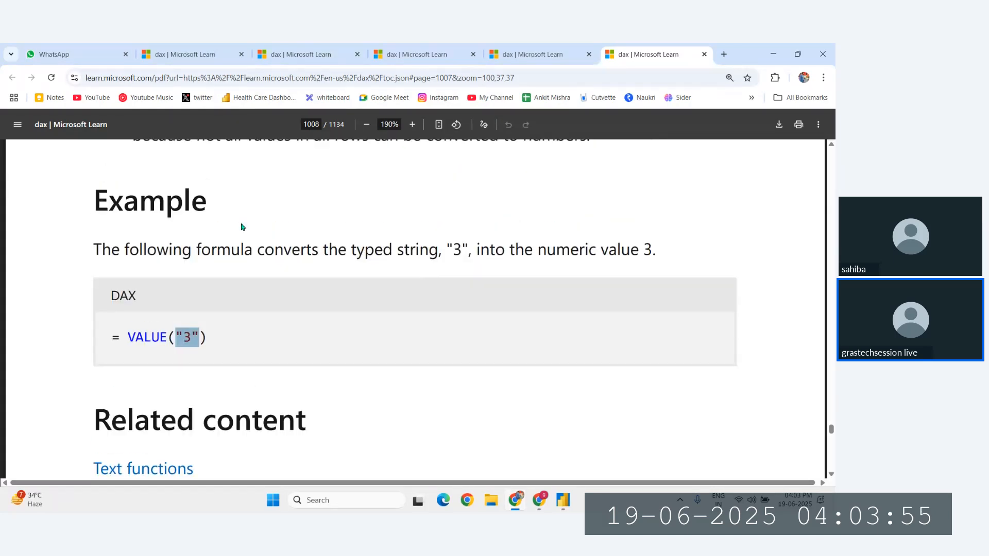
pyautogui.moveTo(219, 246); pyautogui.dragTo(391, 247)
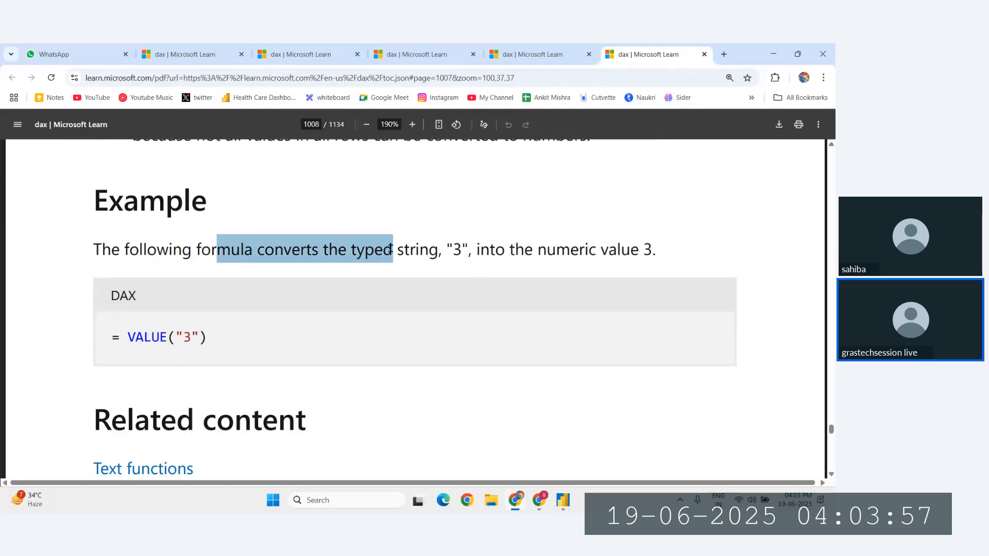
pyautogui.click(213, 247)
pyautogui.moveTo(178, 248); pyautogui.dragTo(431, 251)
pyautogui.click(336, 250)
pyautogui.click(488, 242)
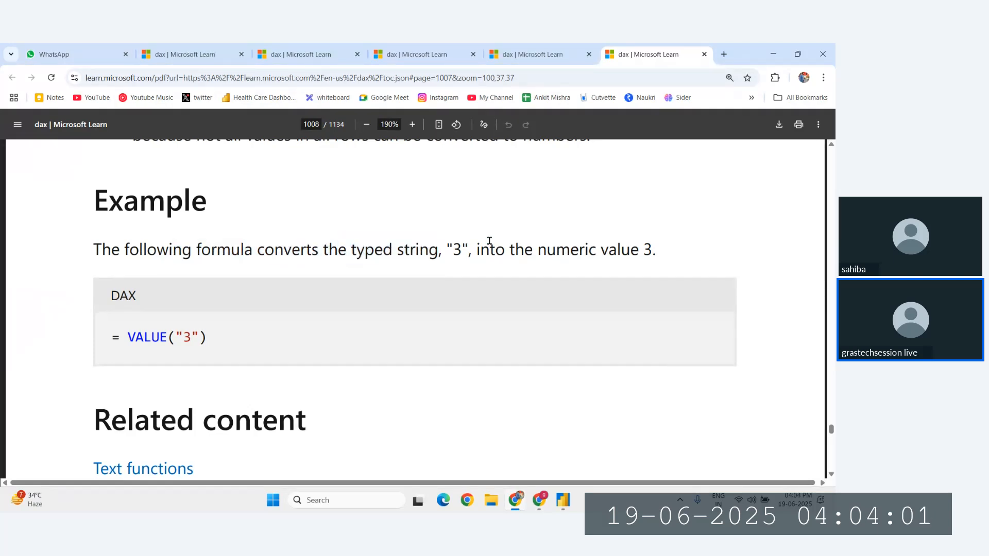
pyautogui.moveTo(556, 250); pyautogui.dragTo(709, 253)
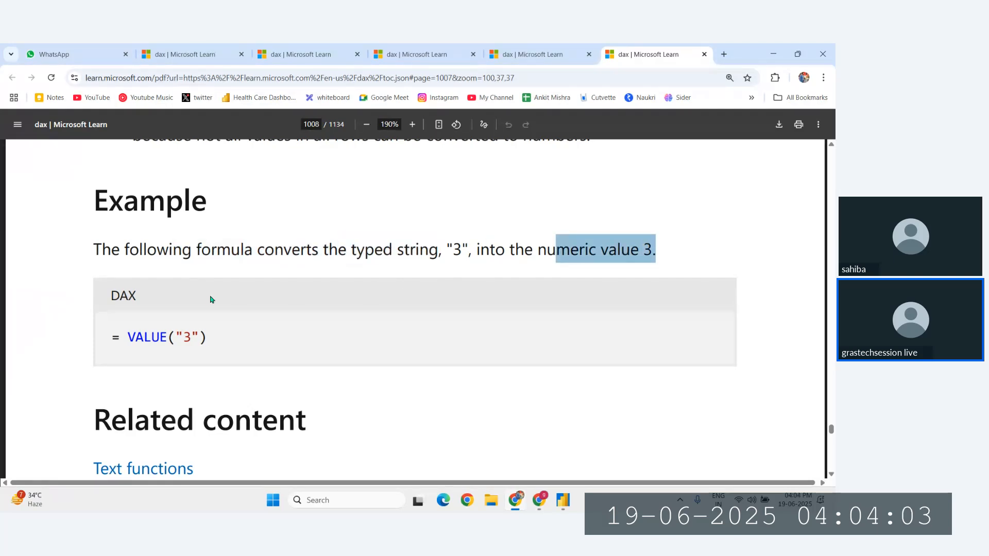
pyautogui.moveTo(176, 338)
pyautogui.mouseDown()
pyautogui.moveTo(207, 338)
pyautogui.moveTo(180, 337)
pyautogui.mouseUp()
pyautogui.click(202, 335)
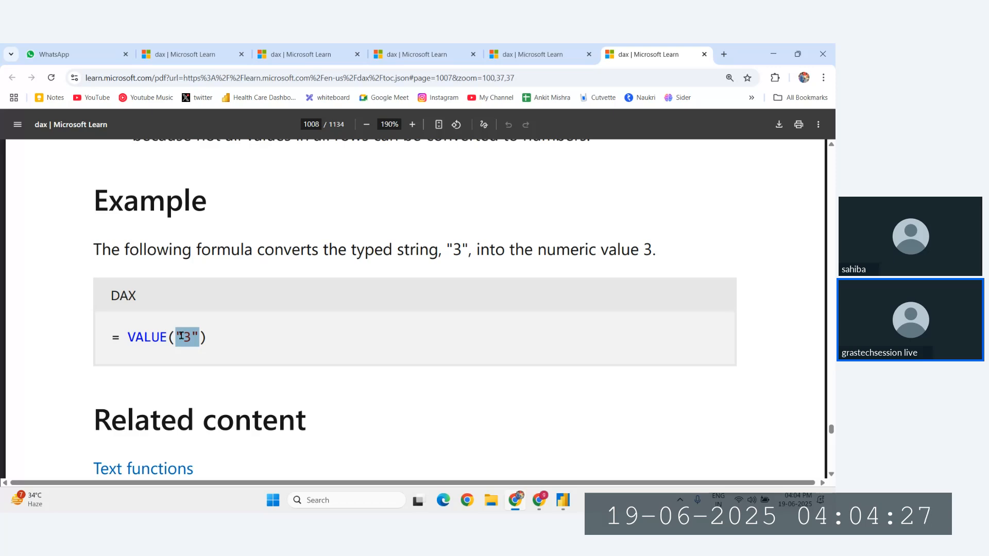
# - Review the VALUE function's Remarks and Return value sections, highlighting the return value description
pyautogui.scroll(5, 182, 336)
pyautogui.scroll(6, 170, 338)
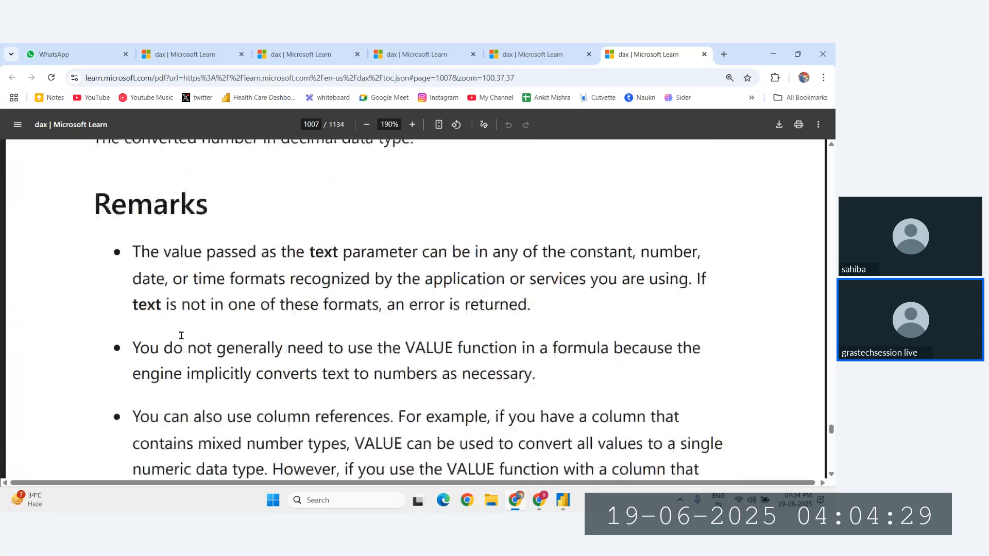
pyautogui.scroll(-3, 170, 338)
pyautogui.moveTo(245, 330); pyautogui.dragTo(383, 332)
pyautogui.scroll(5, 226, 357)
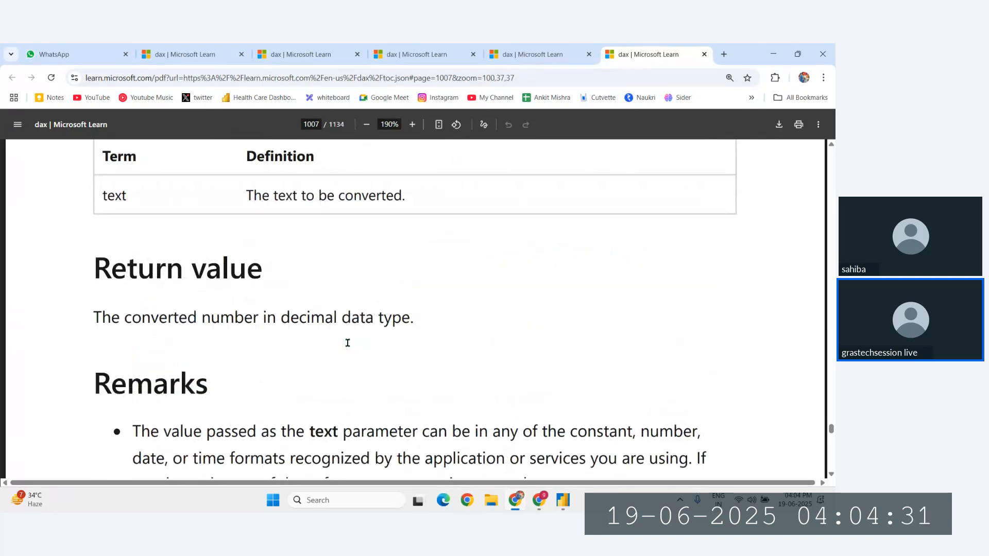
pyautogui.moveTo(112, 355); pyautogui.dragTo(322, 356)
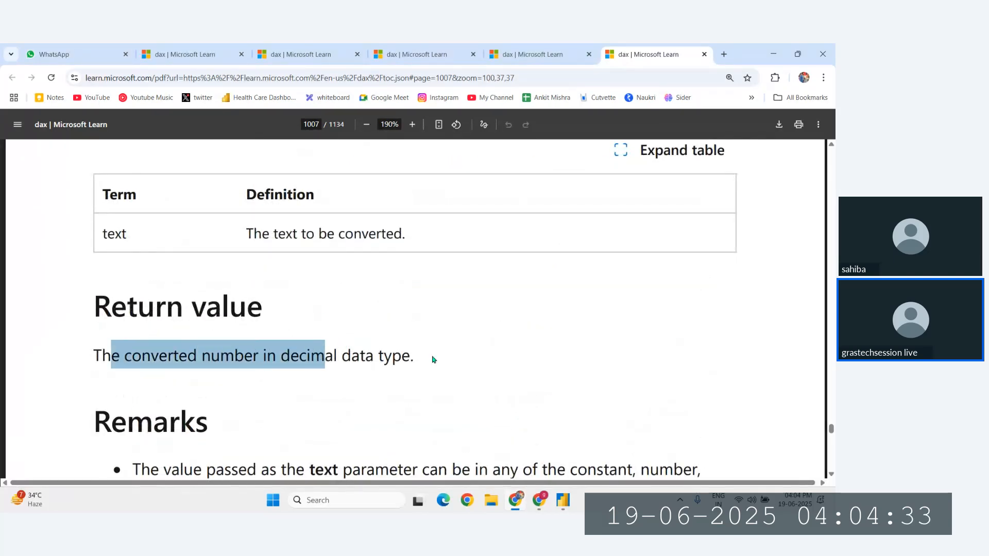
pyautogui.click(304, 354)
pyautogui.scroll(-3, 366, 349)
pyautogui.scroll(-2, 402, 340)
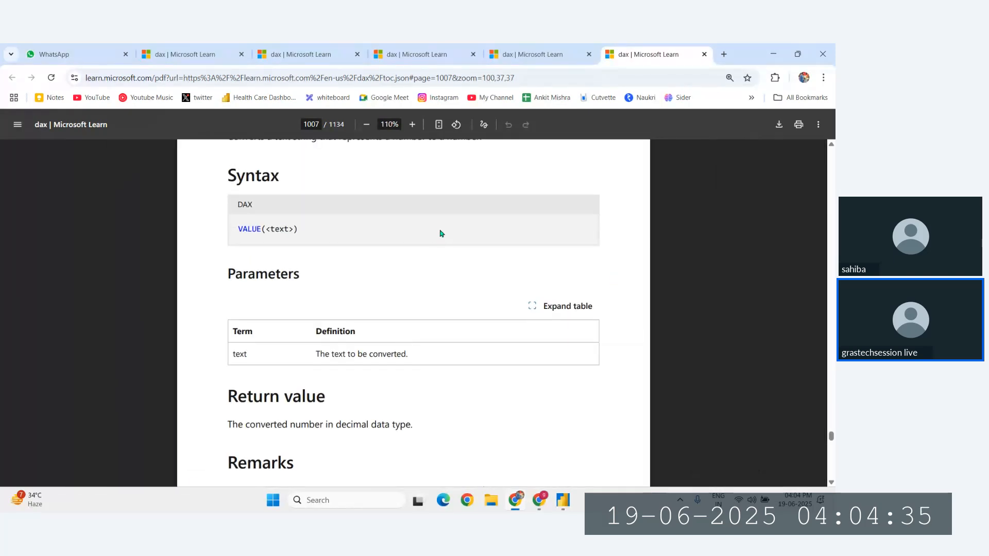
# - Switch to Power BI Desktop and open the recent file dax_complete.pbix
pyautogui.click(563, 509)
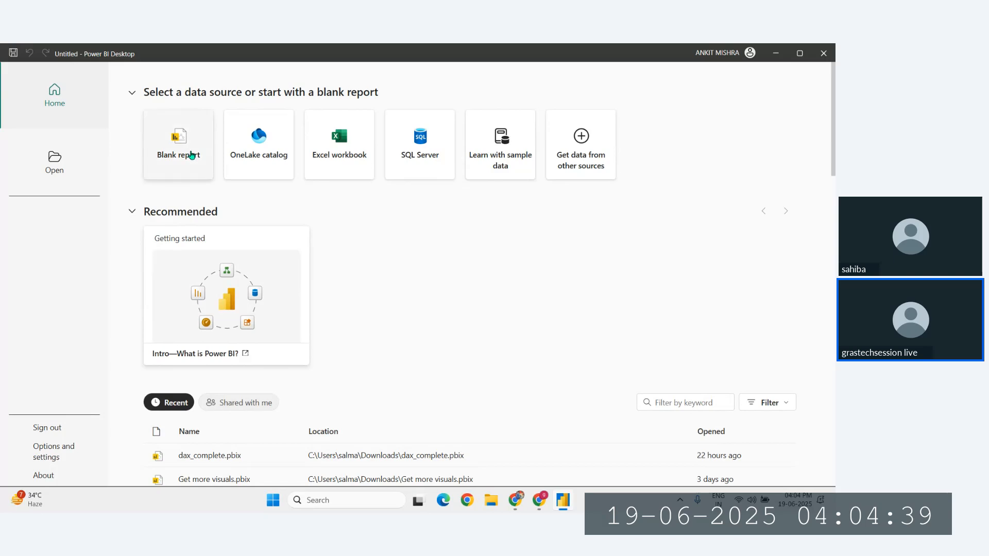
pyautogui.click(224, 457)
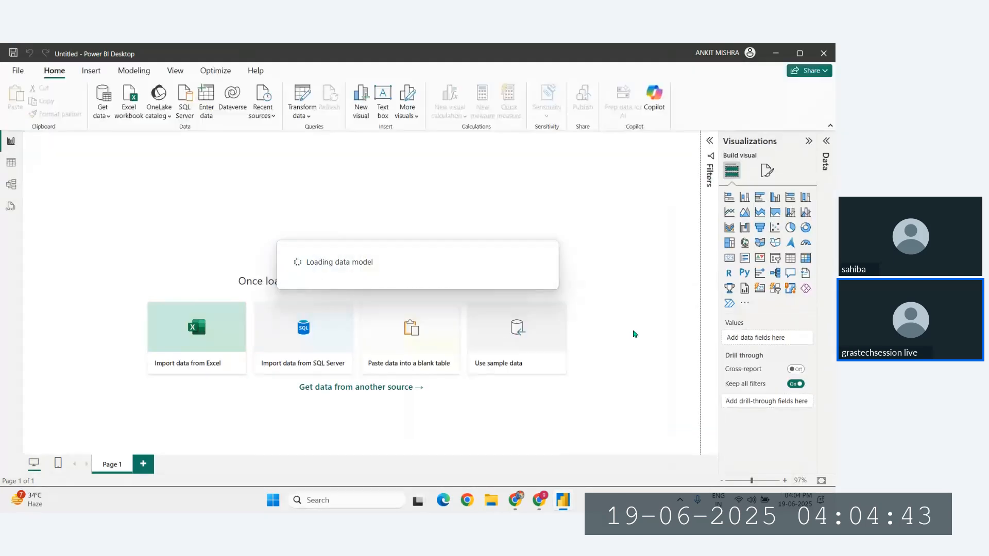
# - Return to the Text functions list in Chrome and read the function descriptions from VALUE back up to COMBINEVALUES, highlighting part of CONCATENATEX's description
pyautogui.click(515, 500)
pyautogui.scroll(5, 410, 237)
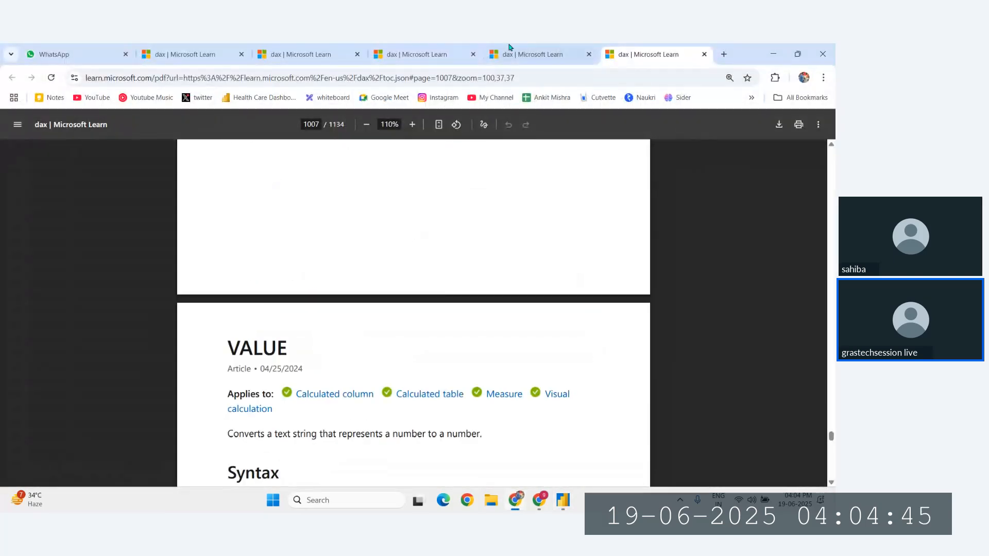
pyautogui.click(510, 50)
pyautogui.click(415, 54)
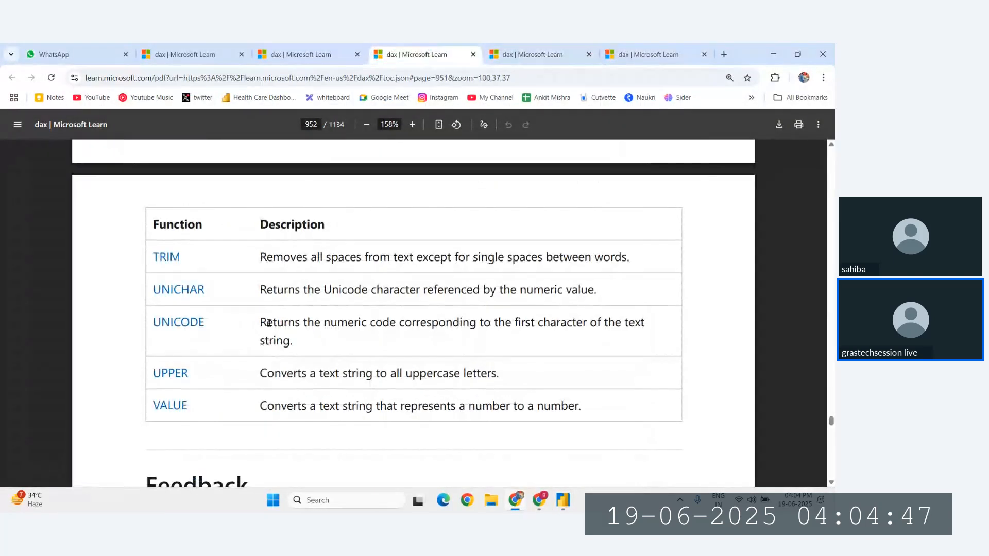
pyautogui.scroll(4, 269, 323)
pyautogui.scroll(2, 269, 323)
pyautogui.scroll(1, 294, 221)
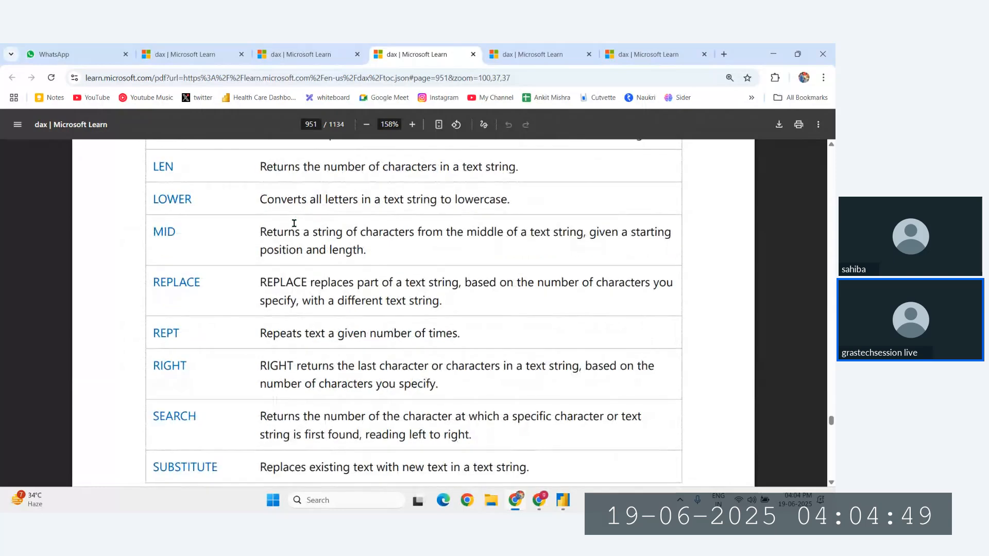
pyautogui.scroll(1, 201, 314)
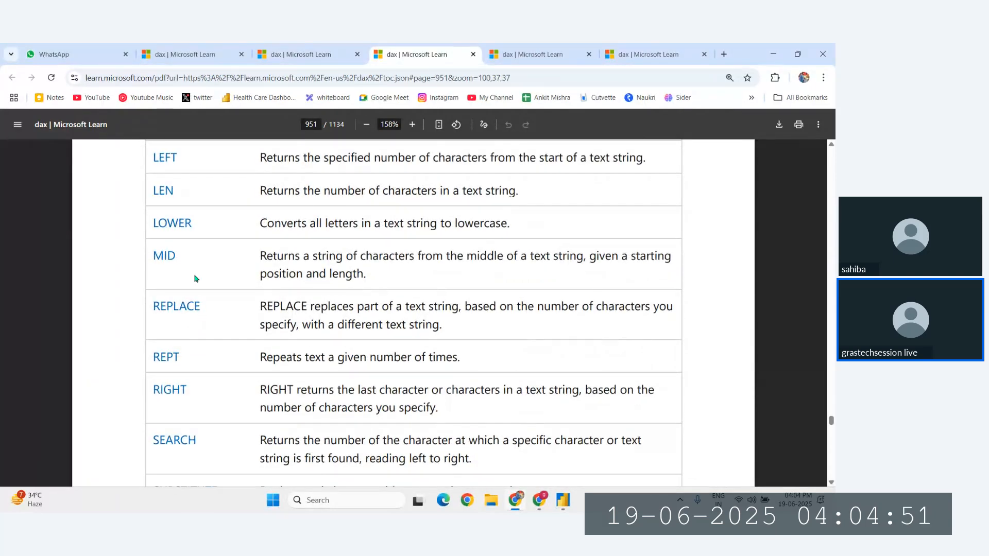
pyautogui.scroll(7, 196, 278)
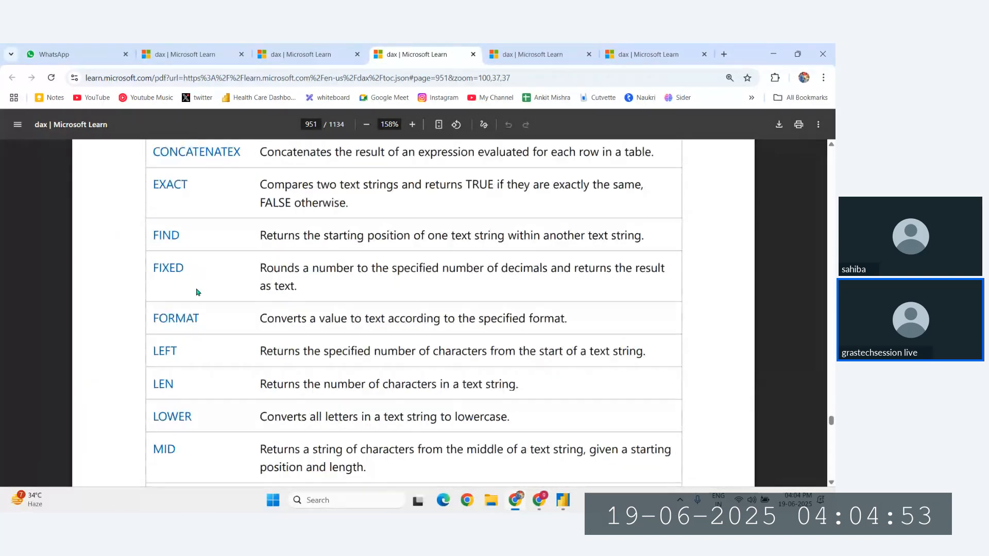
pyautogui.scroll(1, 201, 282)
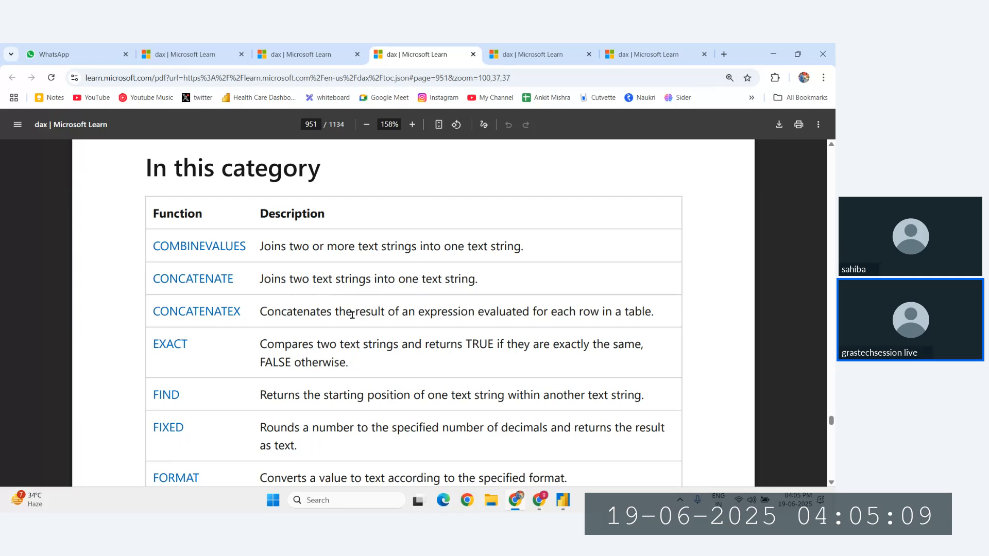
pyautogui.moveTo(353, 314); pyautogui.dragTo(468, 315)
pyautogui.click(279, 315)
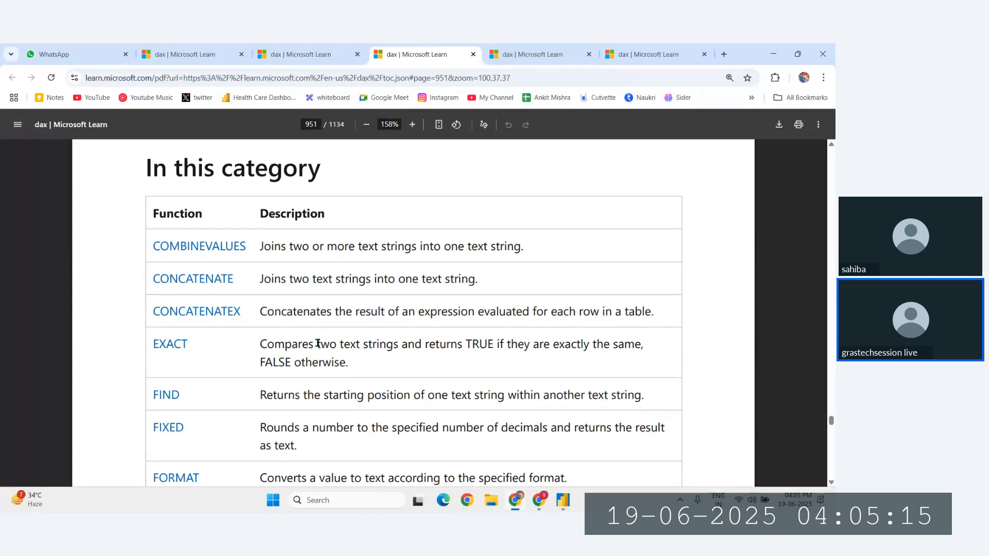
# - Open the COMBINEVALUES reference page in a new tab and examine its syntax, highlighting the delimiter and expression arguments
pyautogui.middleClick(219, 247)
pyautogui.click(642, 48)
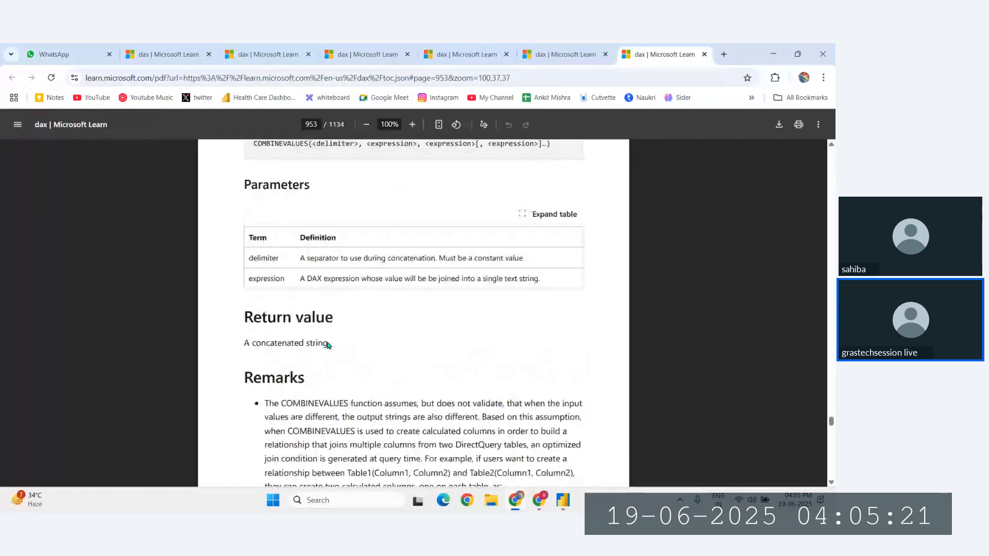
pyautogui.scroll(4, 328, 345)
pyautogui.scroll(3, 372, 311)
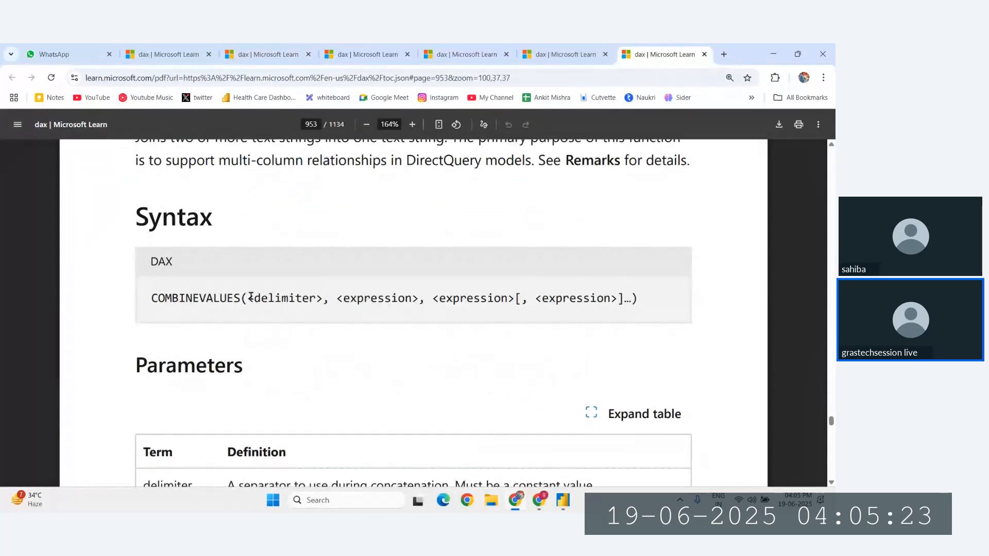
pyautogui.moveTo(248, 299); pyautogui.dragTo(442, 298)
# - Examine the COMBINEVALUES example query and its Month table, highlighting part of the January, 2020 row
pyautogui.scroll(-20, 441, 299)
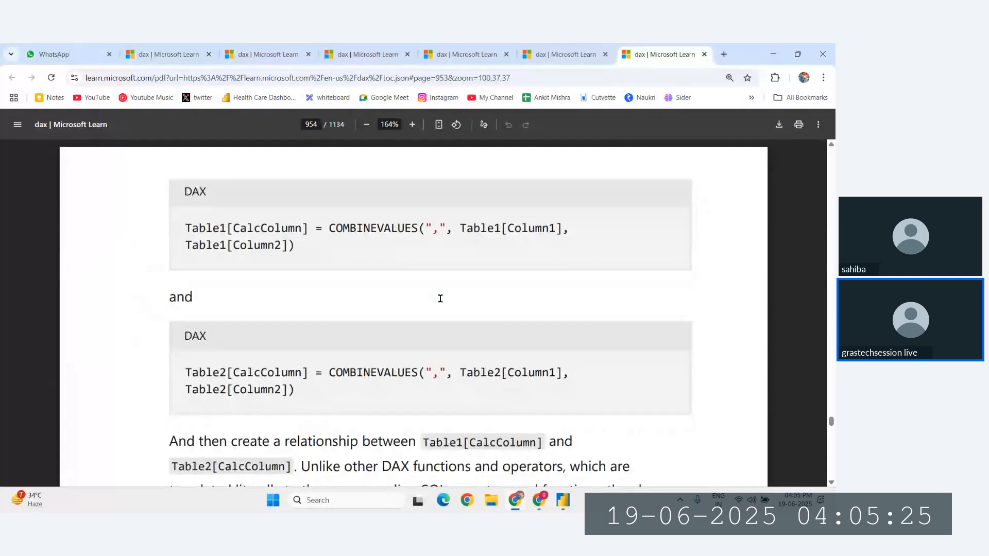
pyautogui.scroll(-12, 441, 299)
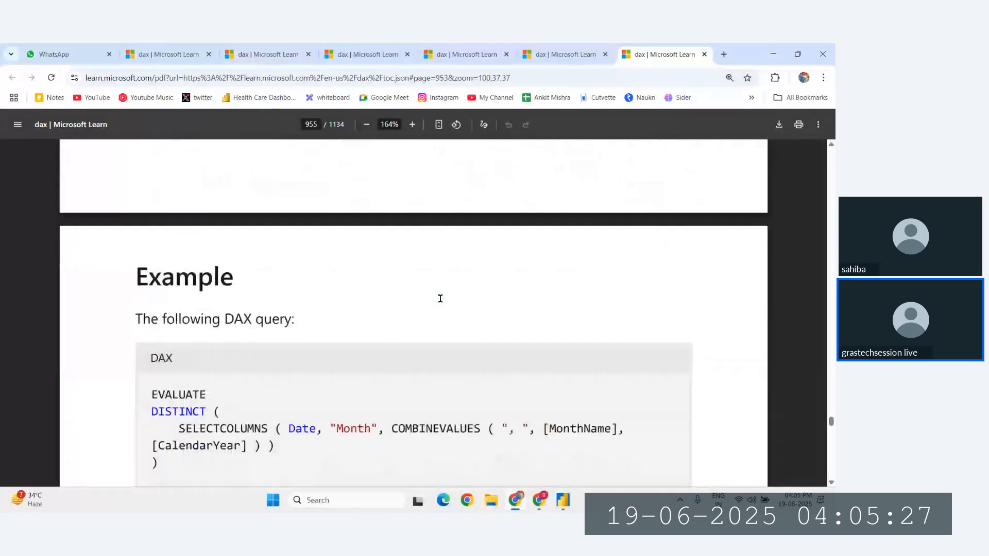
pyautogui.scroll(-4, 440, 299)
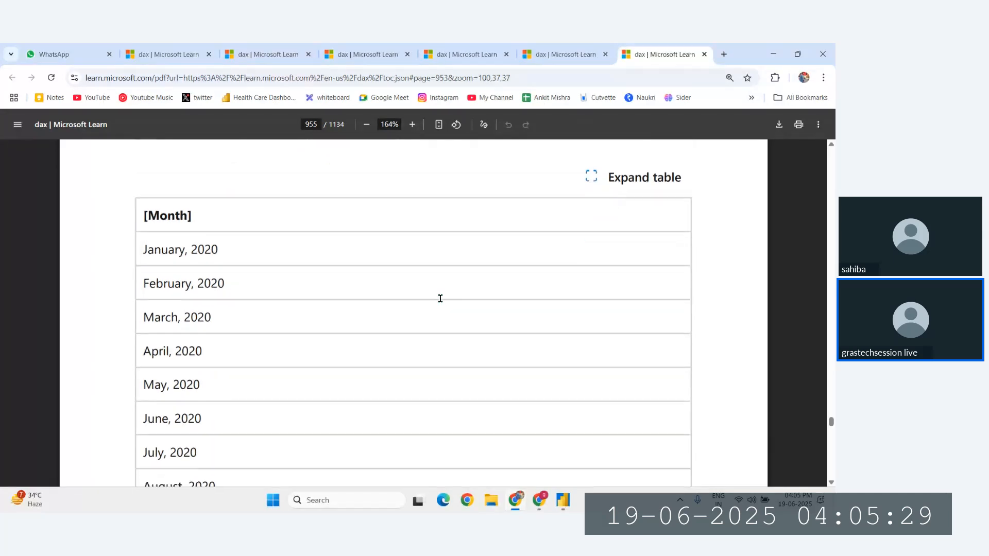
pyautogui.moveTo(140, 322); pyautogui.dragTo(239, 315)
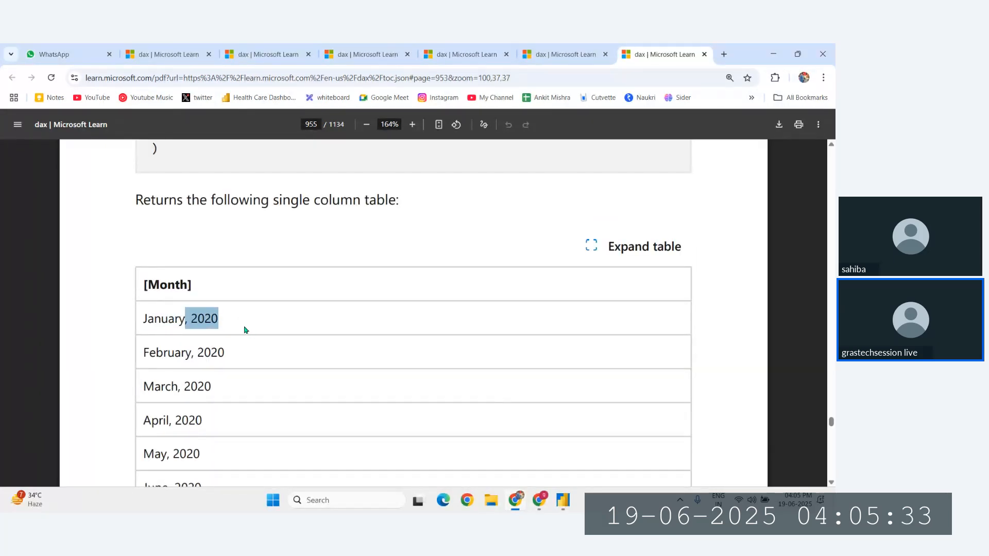
# - Compare the January, 2020 row with the example query, highlighting its delimiter, COMBINEVALUES and SELECTCOLUMNS
pyautogui.click(245, 328)
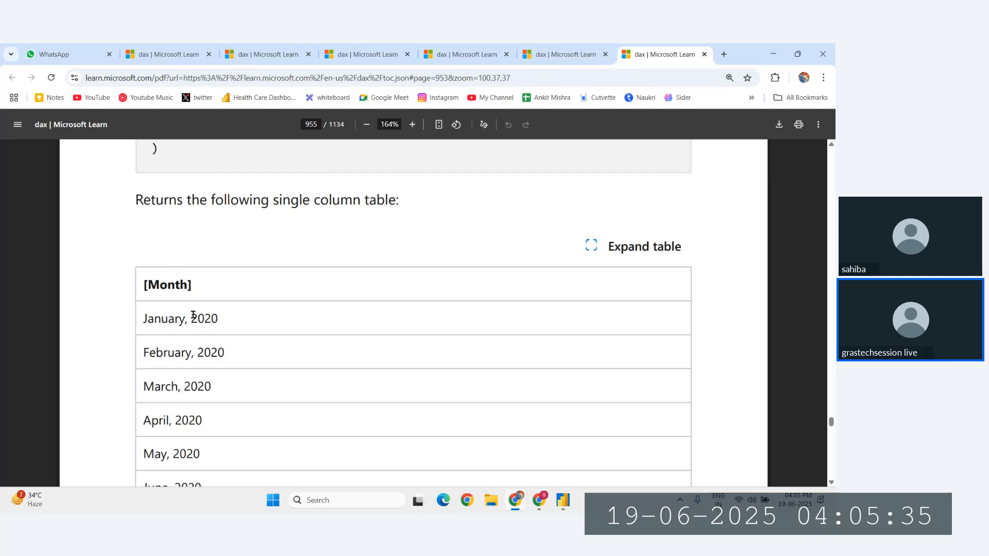
pyautogui.moveTo(144, 318); pyautogui.dragTo(198, 318)
pyautogui.scroll(3, 322, 292)
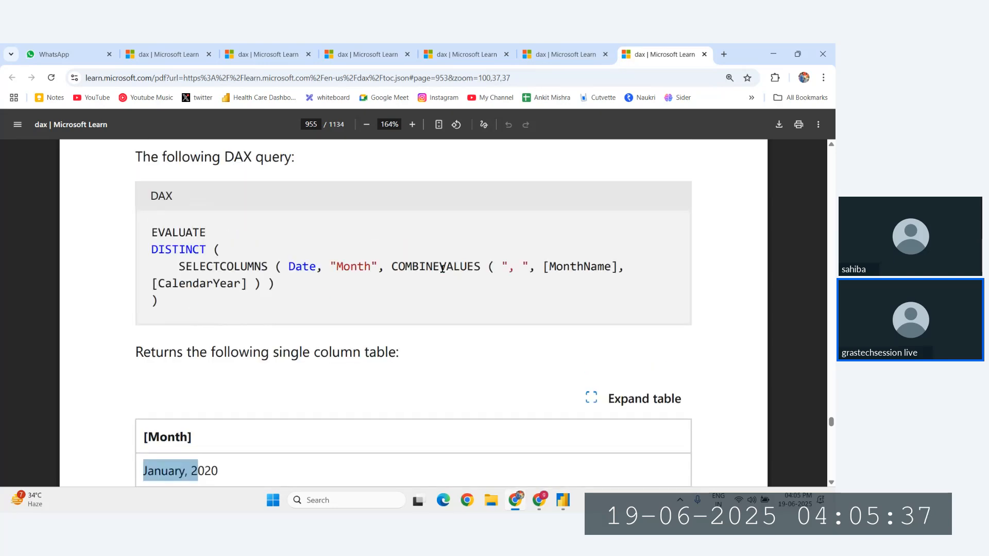
pyautogui.moveTo(492, 266); pyautogui.dragTo(523, 267)
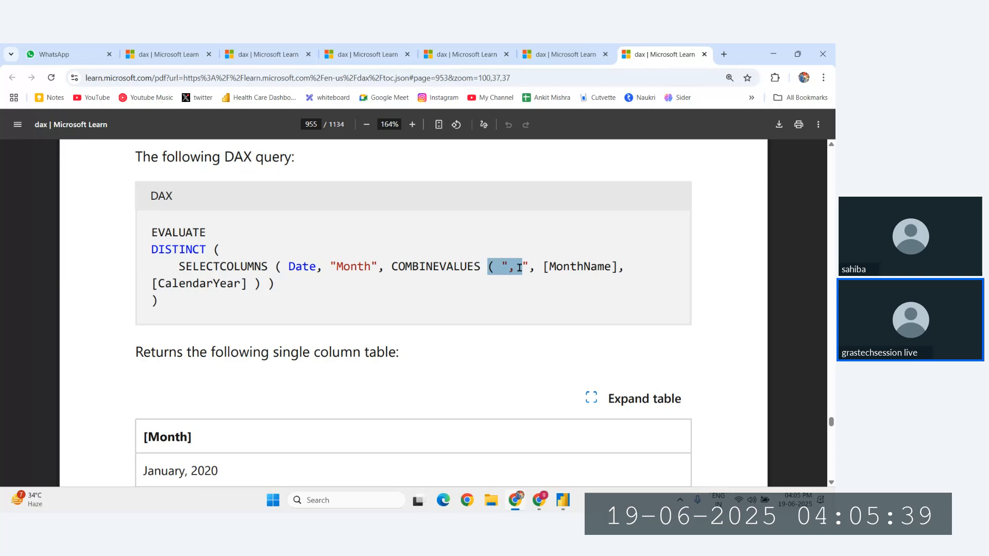
pyautogui.click(439, 279)
pyautogui.doubleClick(397, 266)
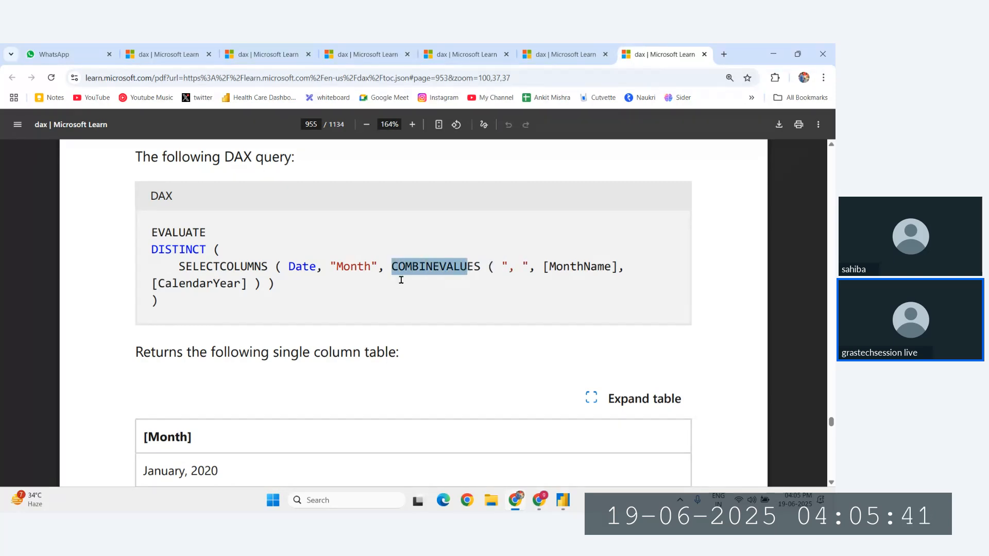
pyautogui.doubleClick(266, 267)
pyautogui.click(314, 289)
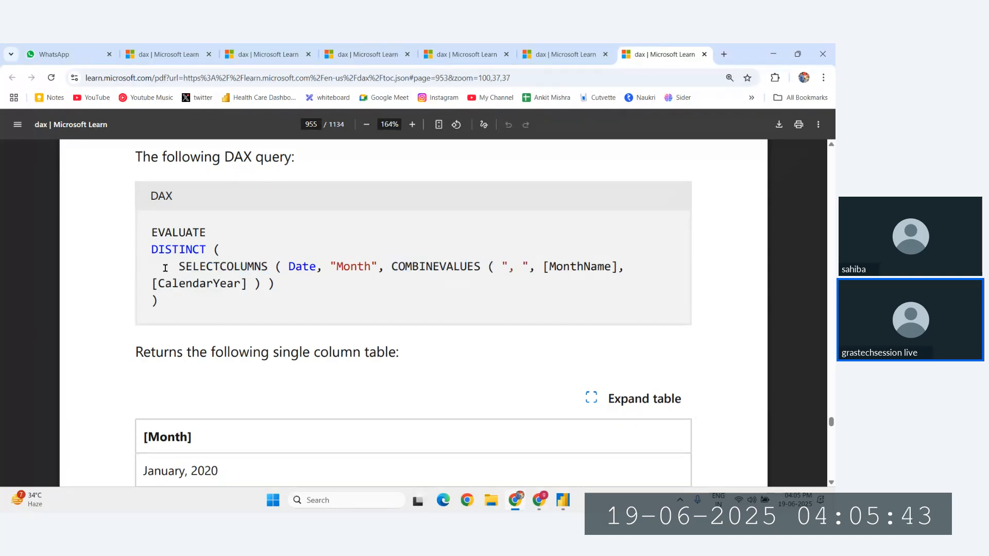
# - Examine the arguments of COMBINEVALUES in the example query, highlighting the delimiter, [MonthName] and [CalendarYear]
pyautogui.moveTo(166, 267); pyautogui.dragTo(249, 267)
pyautogui.click(437, 278)
pyautogui.moveTo(393, 266); pyautogui.dragTo(489, 266)
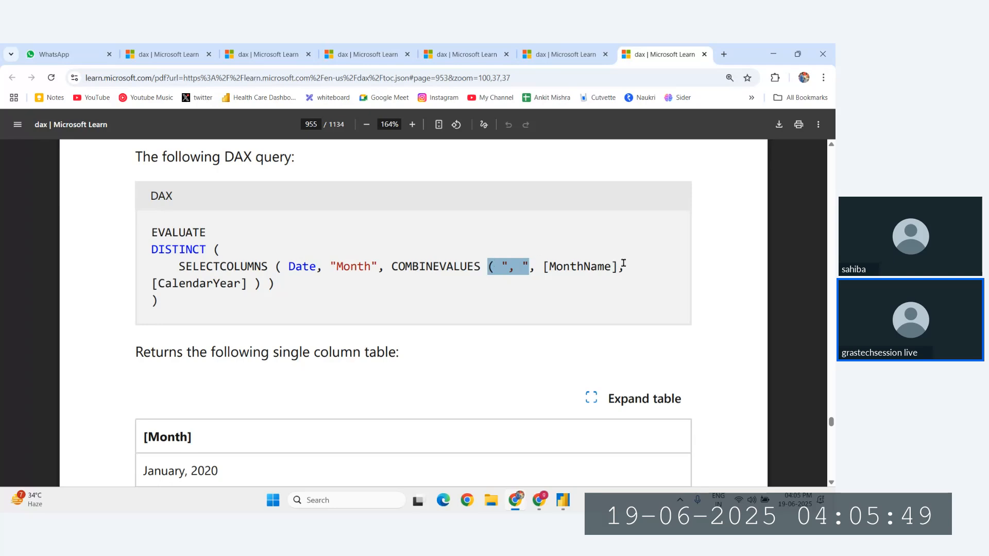
pyautogui.moveTo(625, 264); pyautogui.dragTo(543, 267)
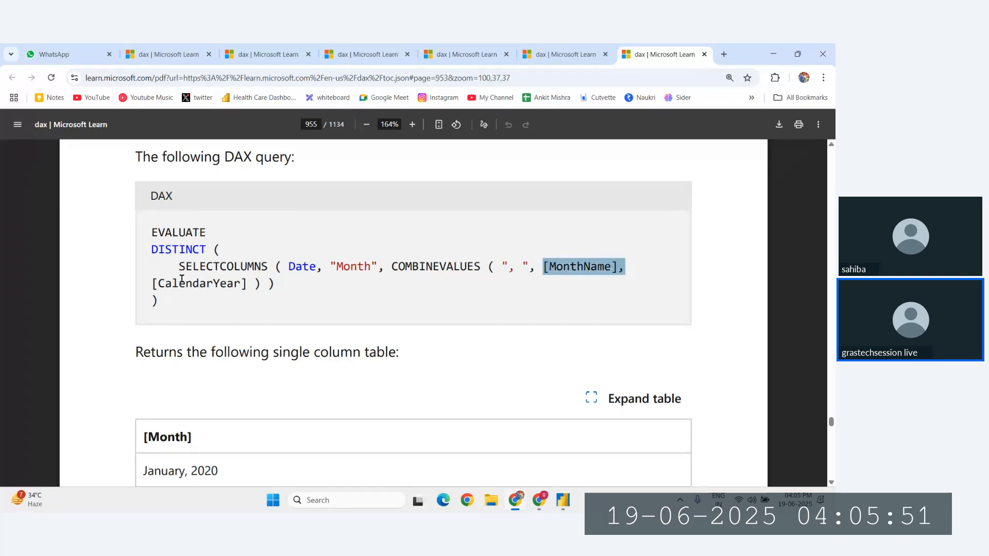
pyautogui.moveTo(157, 284); pyautogui.dragTo(248, 283)
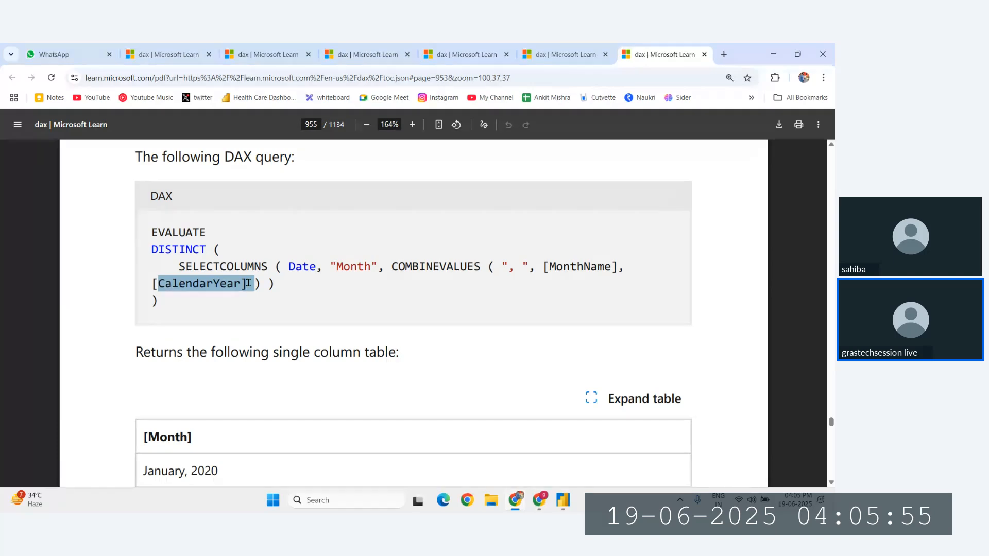
# - Switch to Power BI Desktop, show the Orders table's data and add a new calculated column to it
pyautogui.click(563, 500)
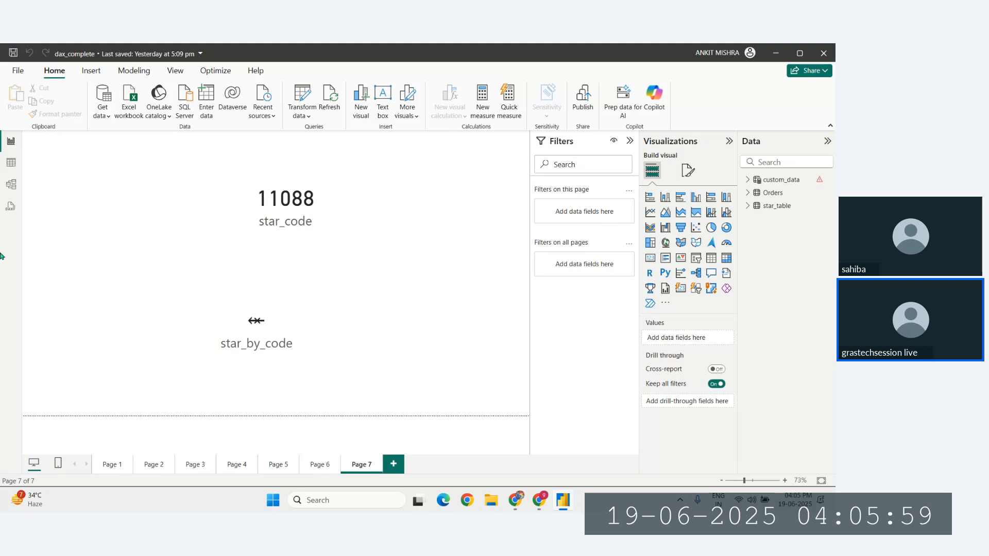
pyautogui.click(11, 162)
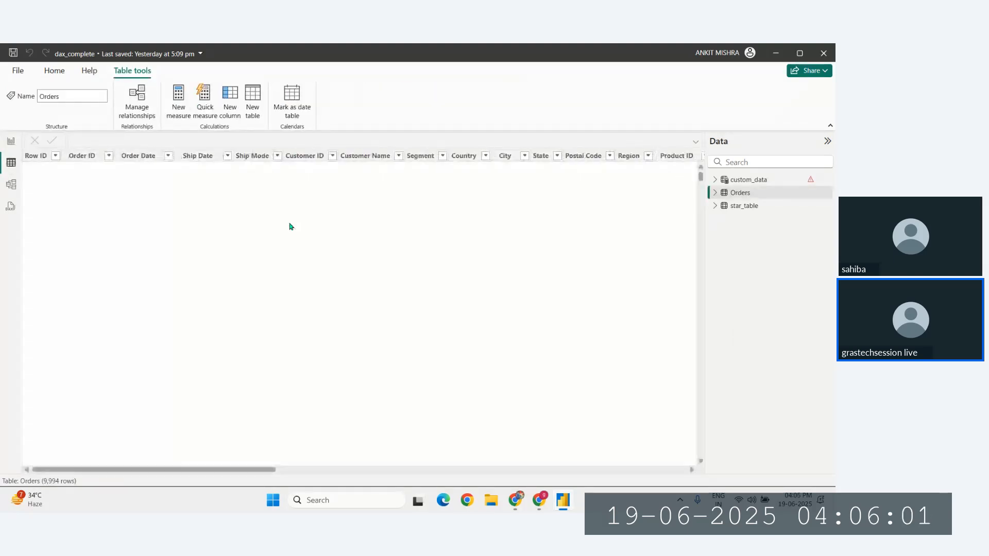
pyautogui.hscroll(10, 456, 292)
pyautogui.hscroll(-10, 457, 292)
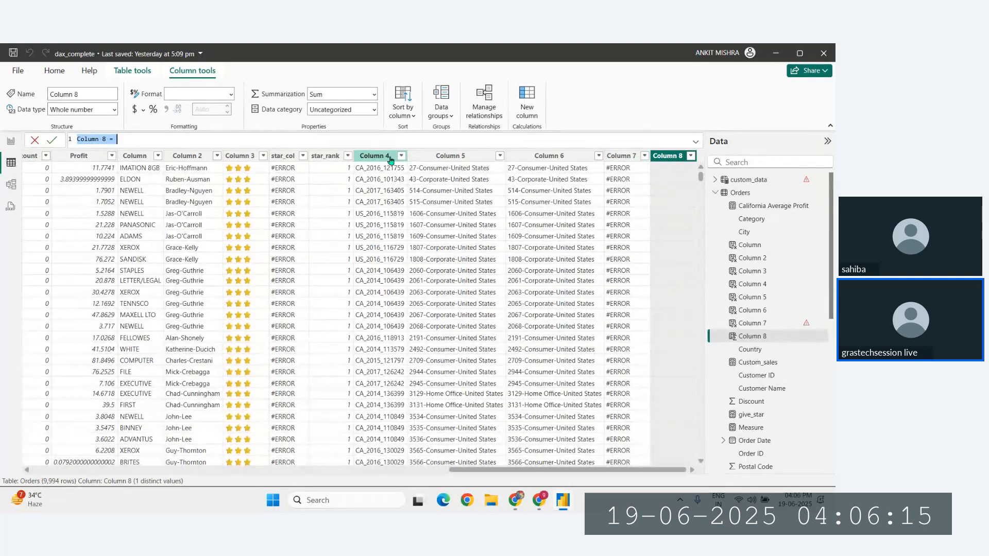
# - Begin the Column 8 formula with COMBINEVALUES and a comma "," as the delimiter
pyautogui.write('c')
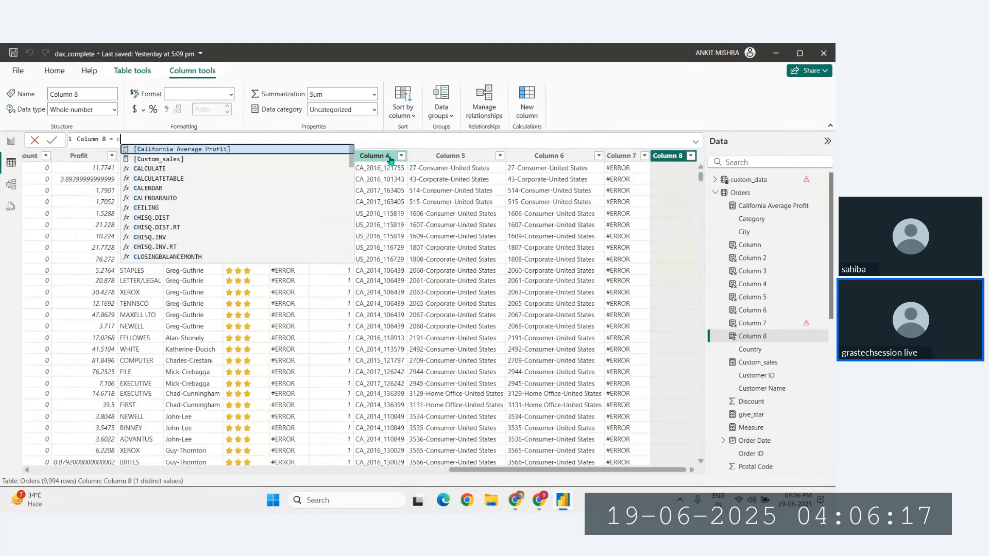
pyautogui.write('omb')
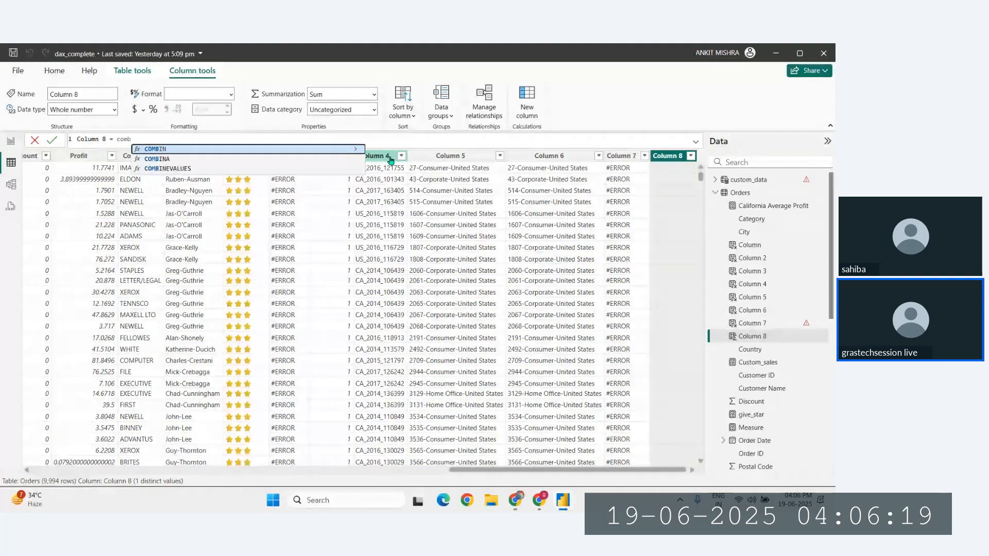
pyautogui.press('Tab')
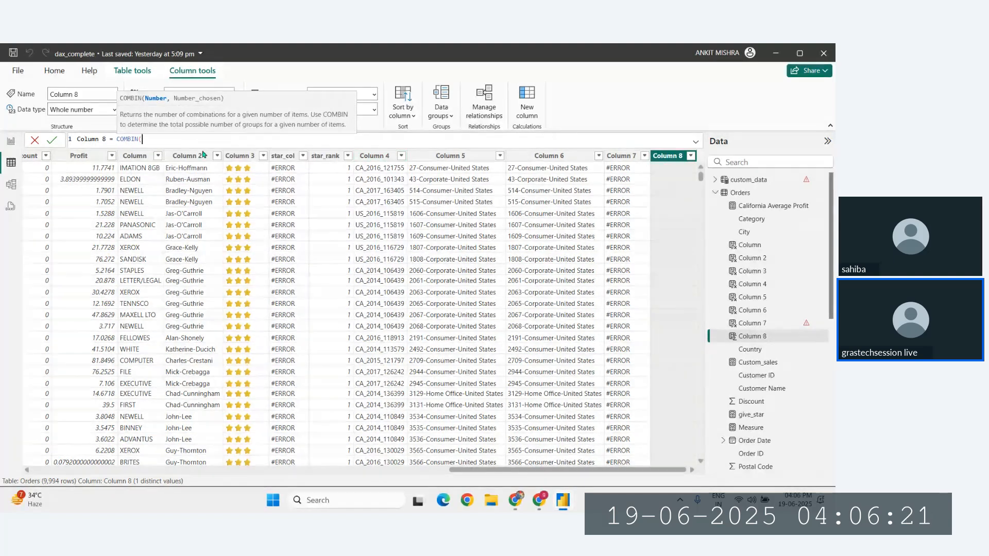
pyautogui.press('BackSpace')
pyautogui.press('BackSpace')
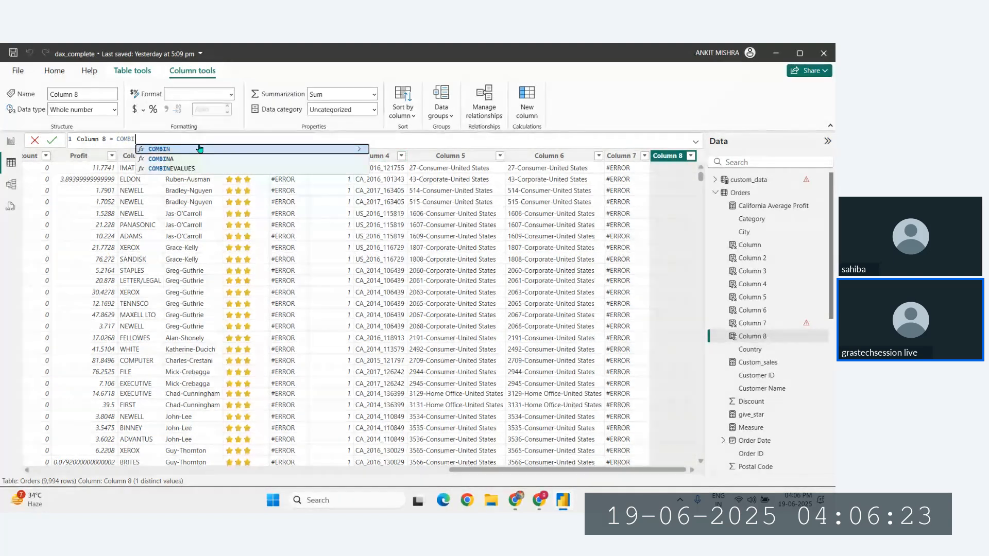
pyautogui.write('ne')
pyautogui.press('Tab')
pyautogui.write('"')
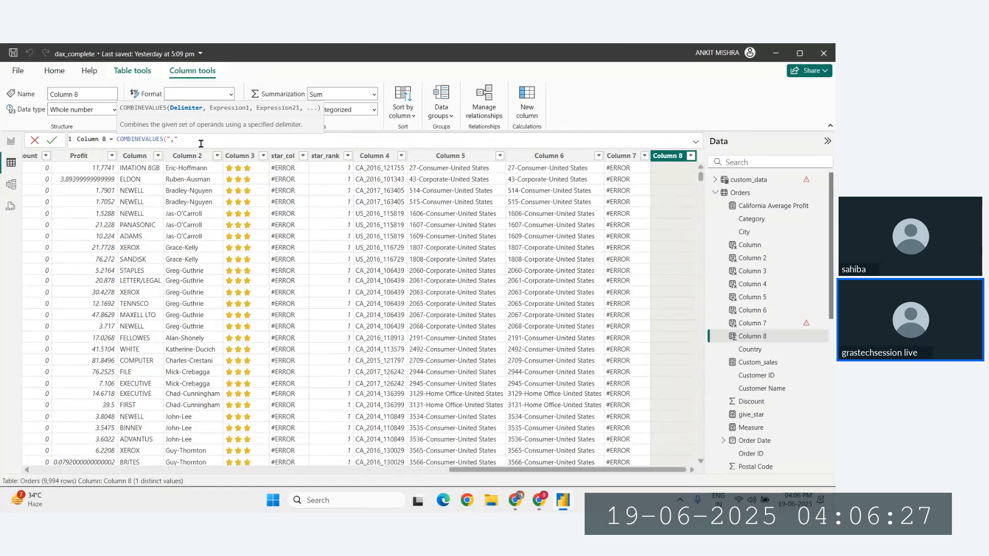
pyautogui.write(',",')
# - Complete the COMBINEVALUES formula with Orders[Segment] and Orders[Country] as its expressions and commit it
pyautogui.hscroll(-5, 156, 221)
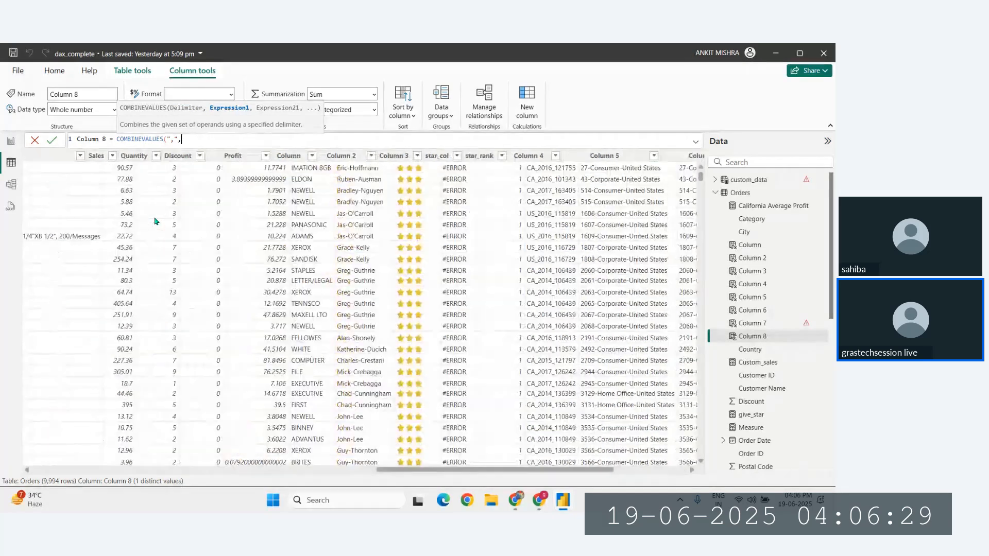
pyautogui.hscroll(-5, 156, 221)
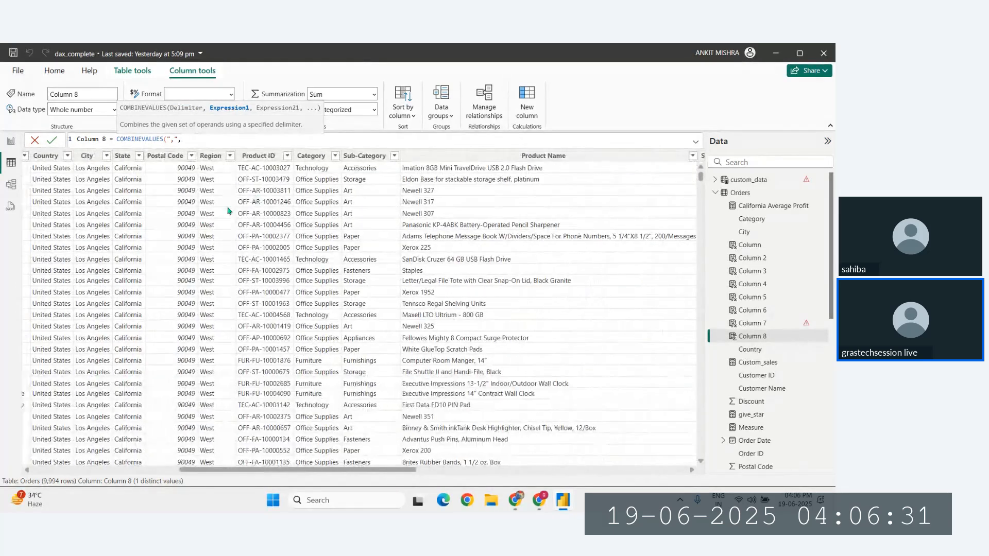
pyautogui.hscroll(-3, 198, 222)
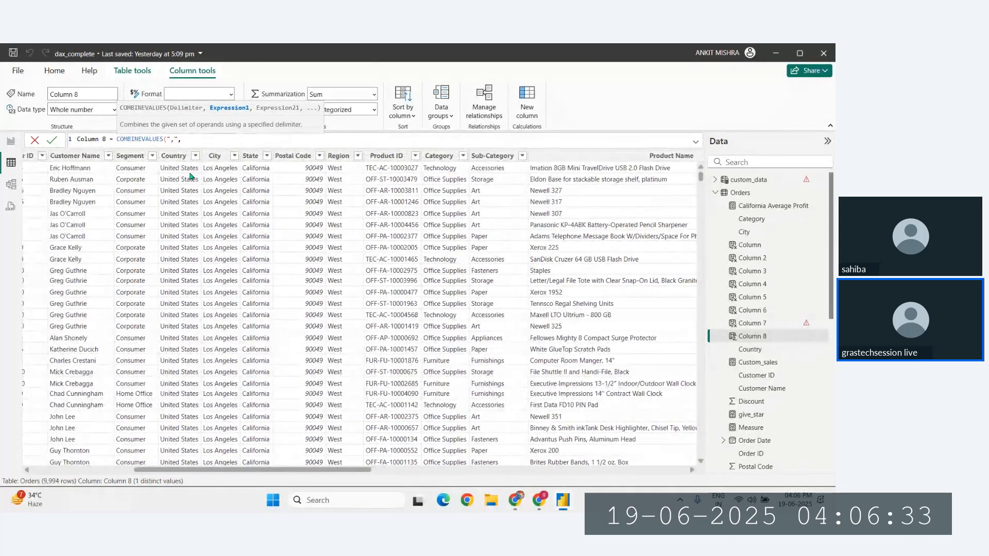
pyautogui.write('seg')
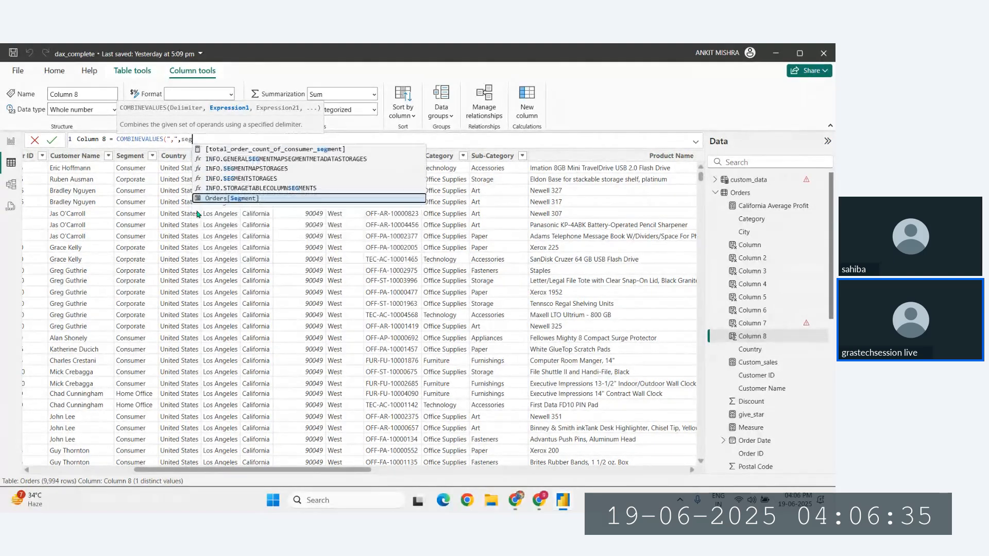
pyautogui.press('Tab')
pyautogui.write(',cou')
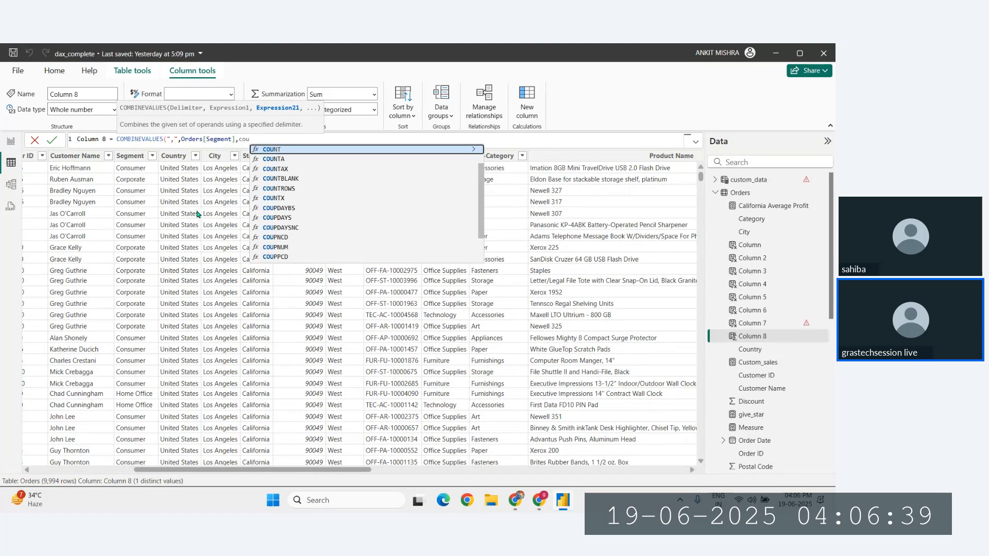
pyautogui.write('ntry')
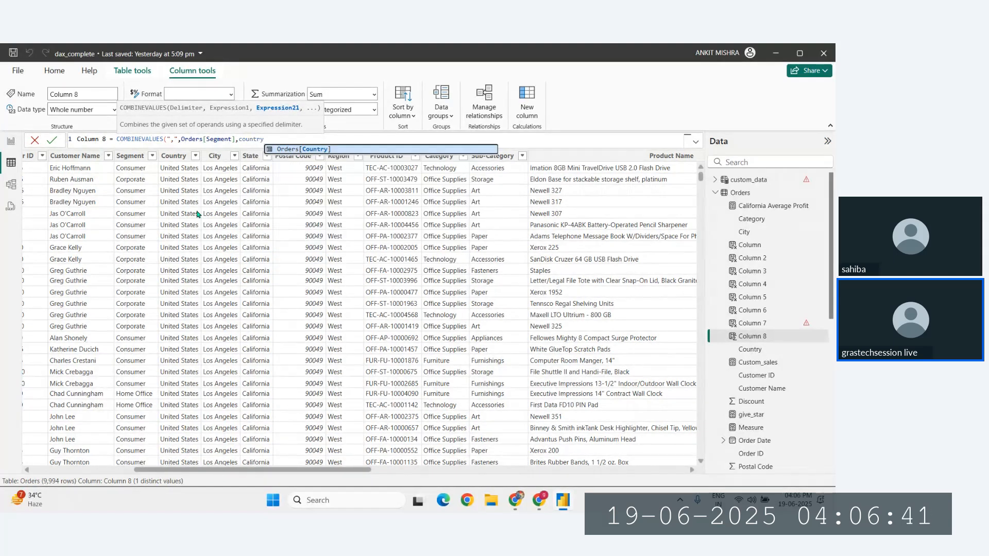
pyautogui.press('Tab')
pyautogui.press('Return')
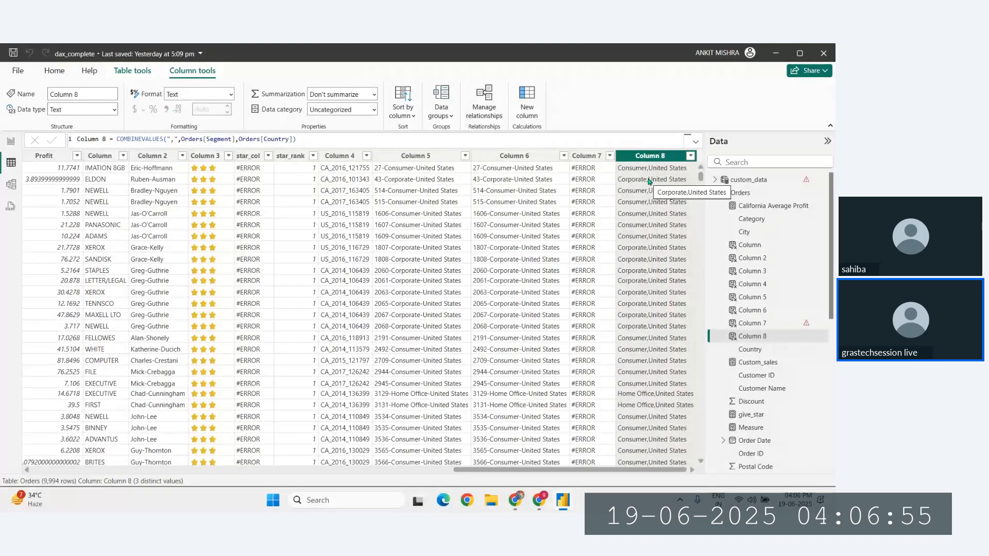
# - Try extending the Column 8 formula with extra argument separators after Orders[Country], and restore COMBINEVALUES(",",Orders[Segment],Orders[Country])
pyautogui.click(347, 138)
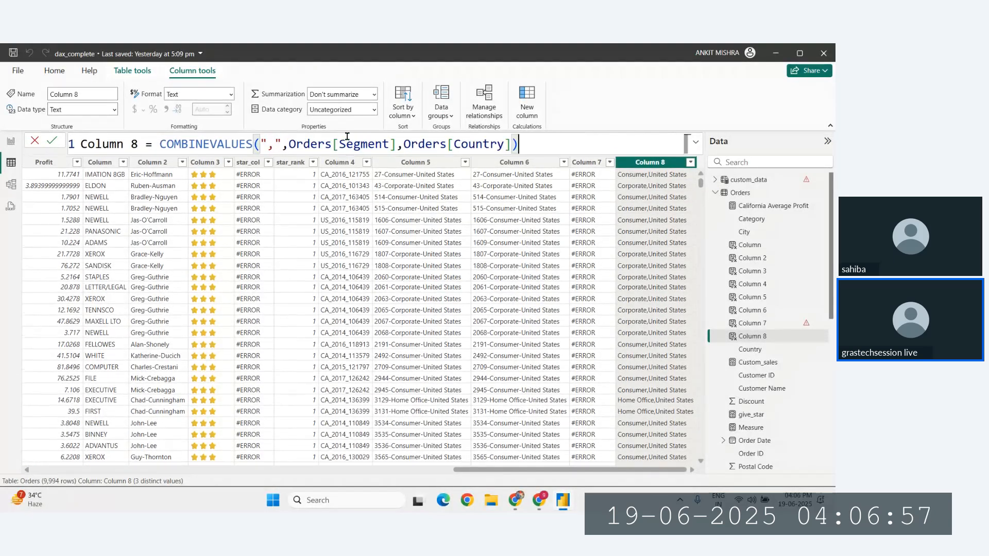
pyautogui.scroll(3, 348, 138)
pyautogui.press('BackSpace')
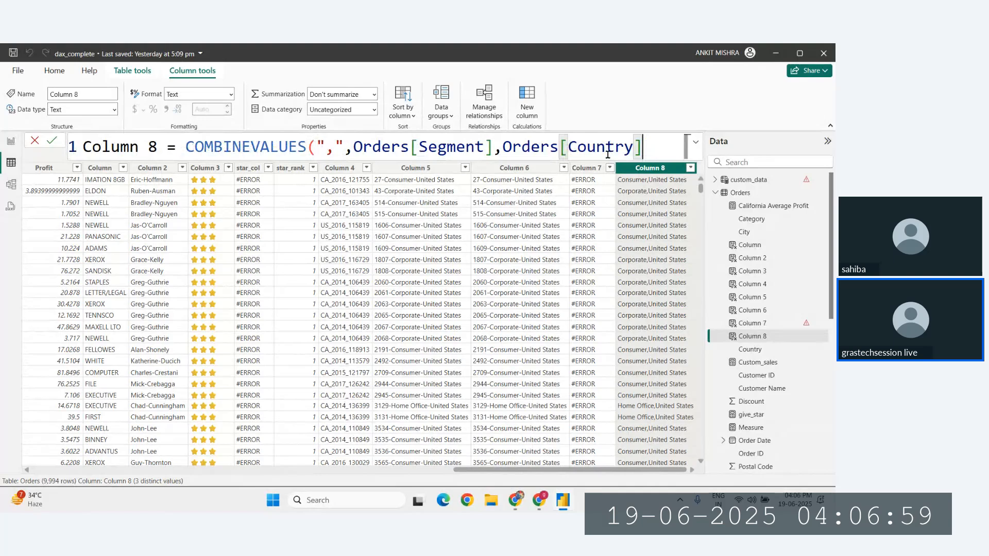
pyautogui.write(',')
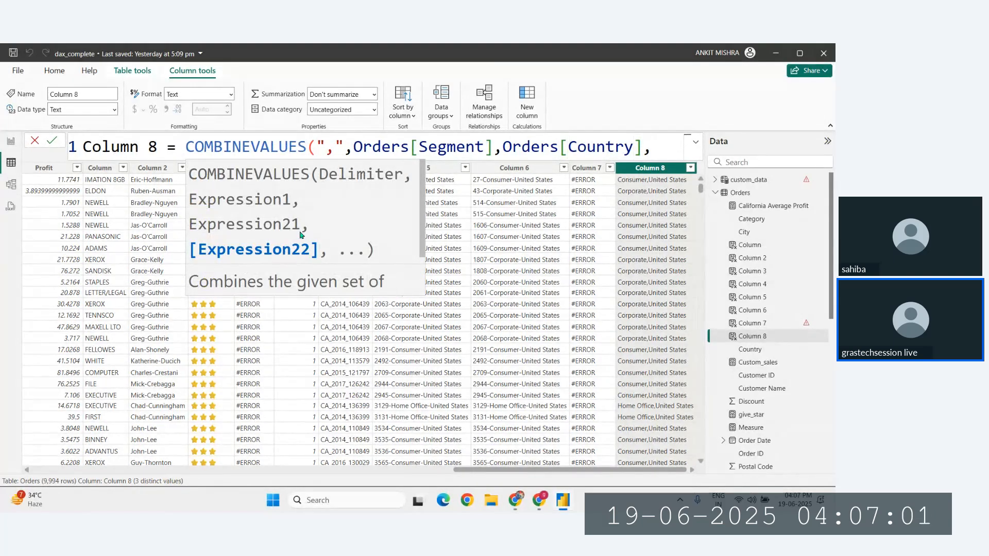
pyautogui.write(',')
pyautogui.write(',')
pyautogui.press('BackSpace')
pyautogui.press('BackSpace')
pyautogui.press('BackSpace')
pyautogui.write(')')
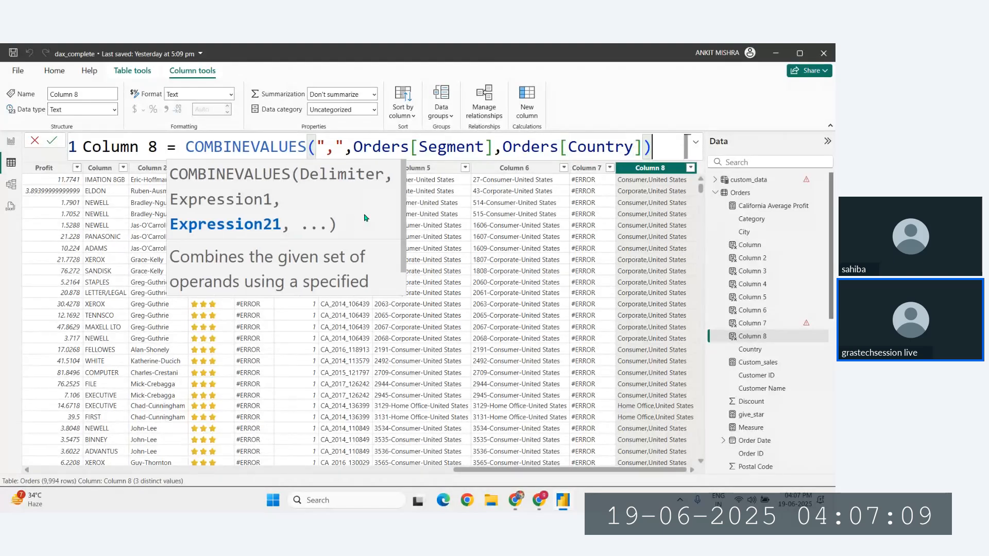
pyautogui.press('Return')
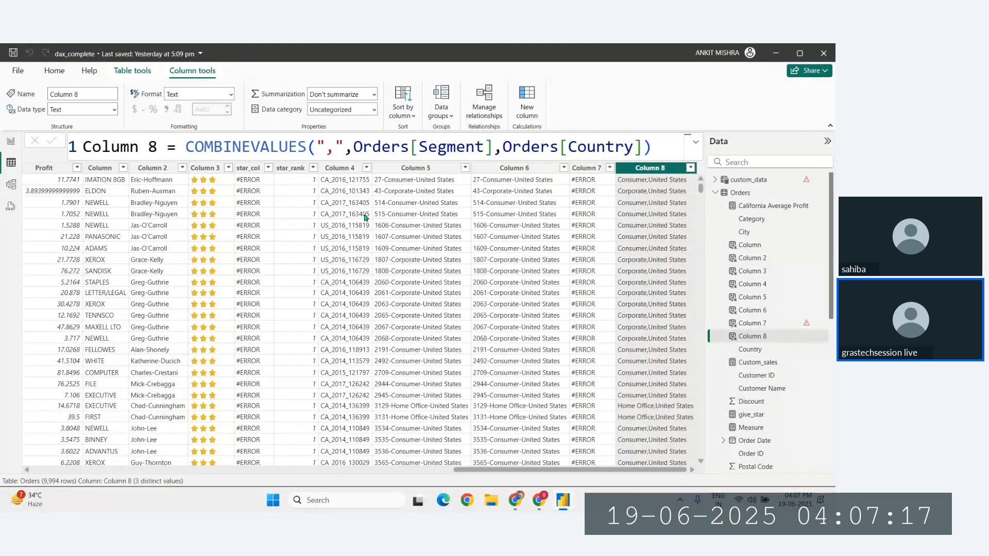
pyautogui.click(514, 144)
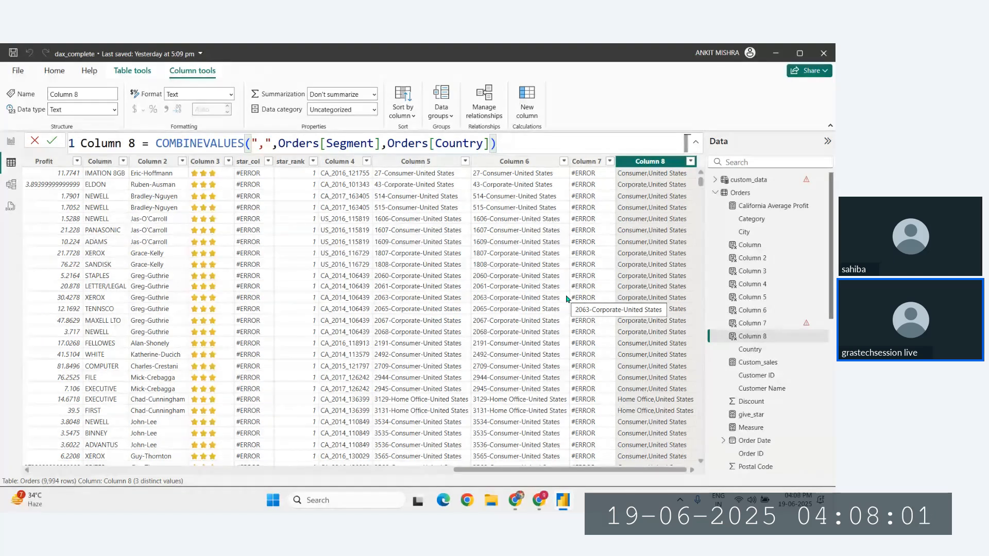
pyautogui.moveTo(540, 501)
pyautogui.click(480, 448)
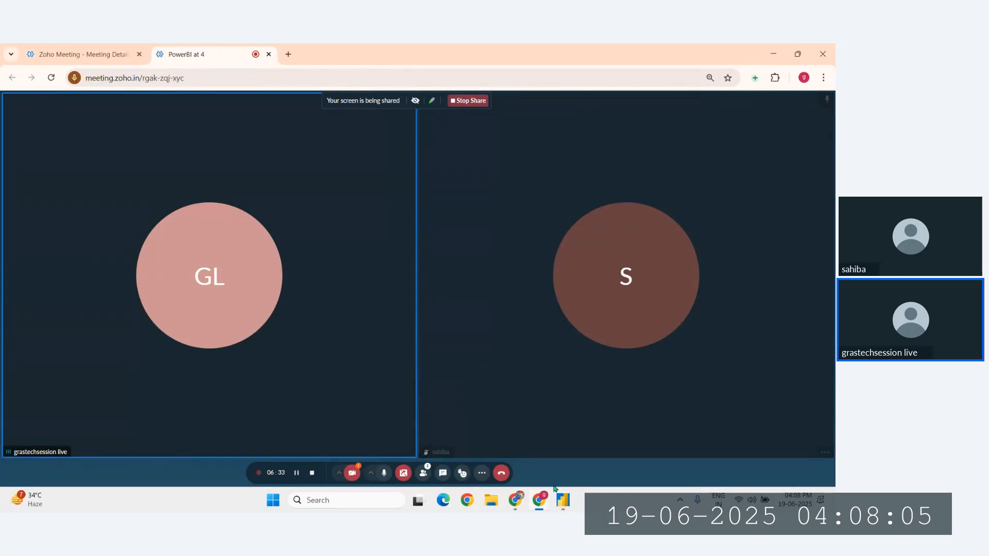
pyautogui.click(562, 500)
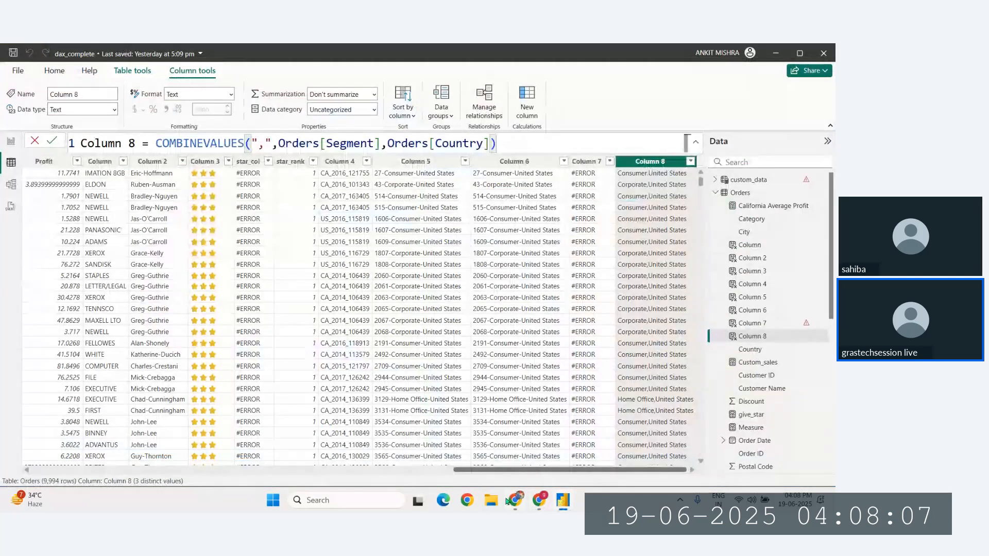
# - Switch to Chrome and look through the open DAX reference pages up to the Logical functions list
pyautogui.click(521, 504)
pyautogui.scroll(-1, 369, 293)
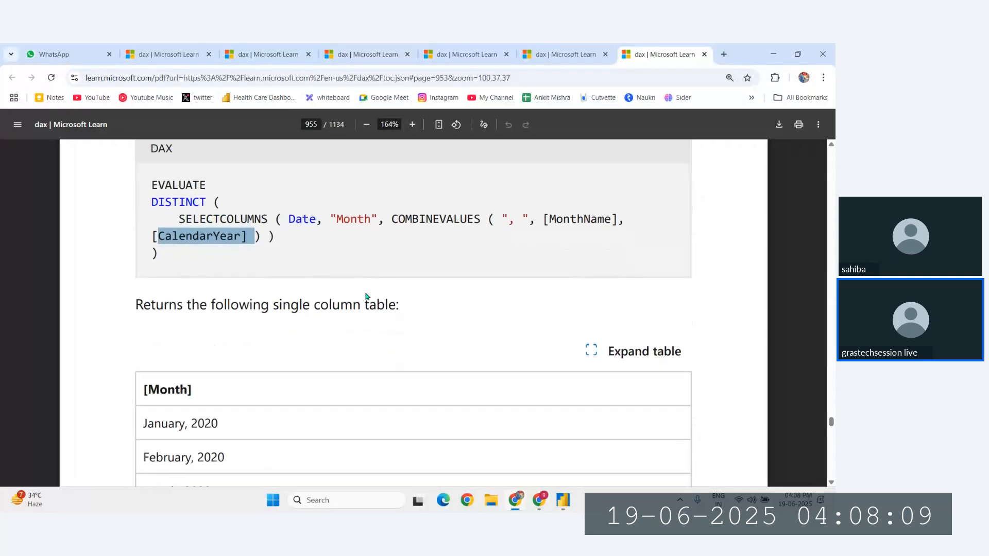
pyautogui.scroll(1, 367, 296)
pyautogui.click(476, 47)
pyautogui.scroll(-1, 340, 289)
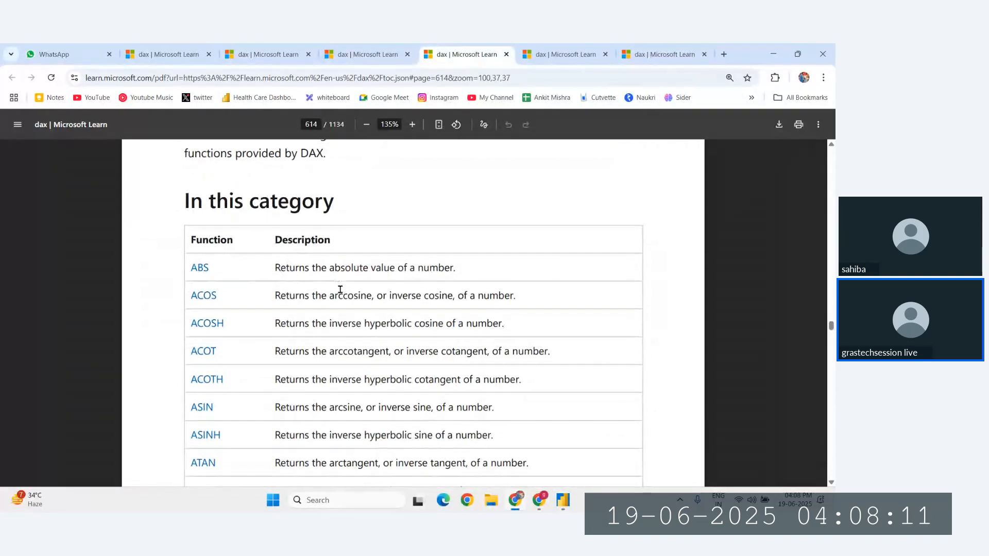
pyautogui.click(386, 47)
pyautogui.click(265, 54)
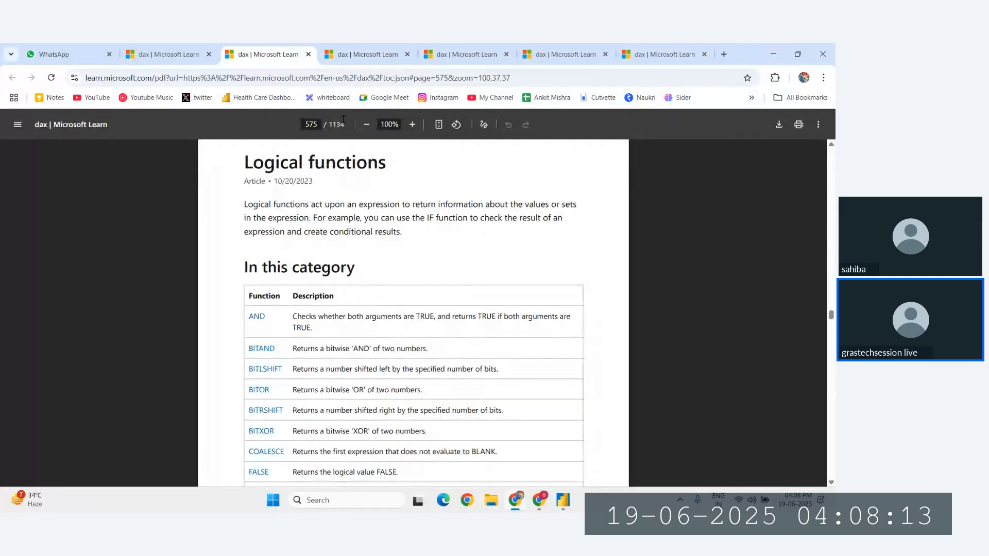
pyautogui.scroll(-2, 375, 263)
pyautogui.scroll(-1, 598, 454)
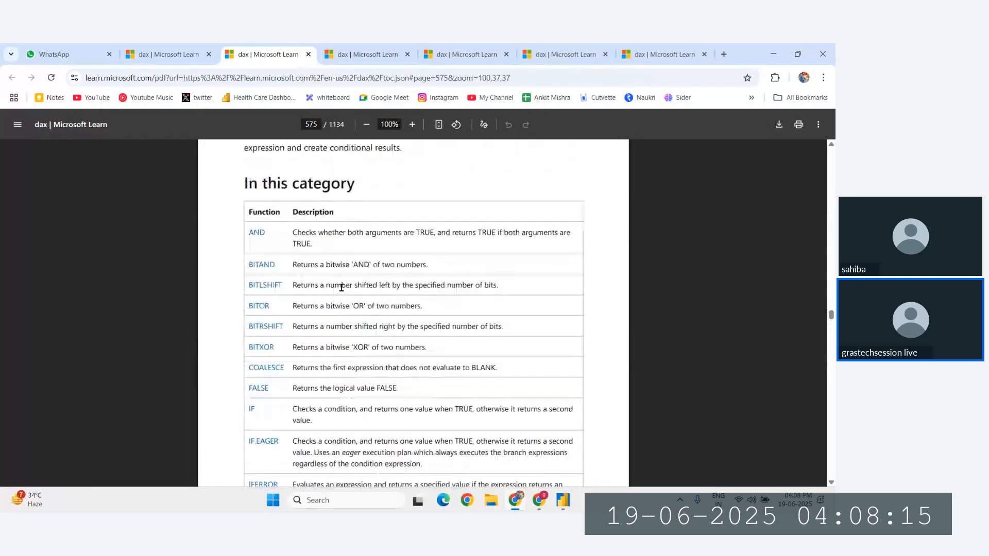
# - Switch to Power BI Desktop and review the Column 8 COMBINEVALUES formula up close
pyautogui.click(563, 507)
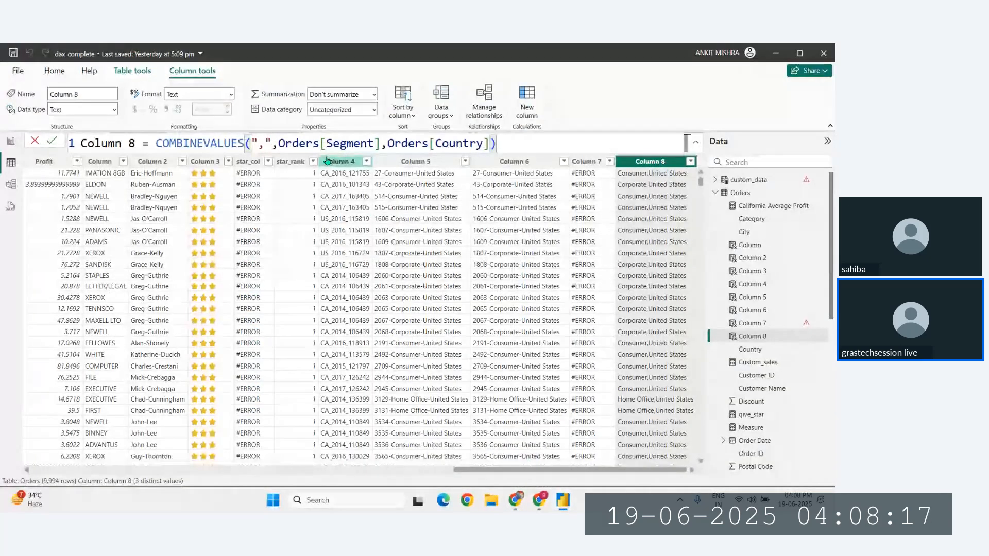
pyautogui.scroll(3, 279, 144)
pyautogui.scroll(-8, 280, 144)
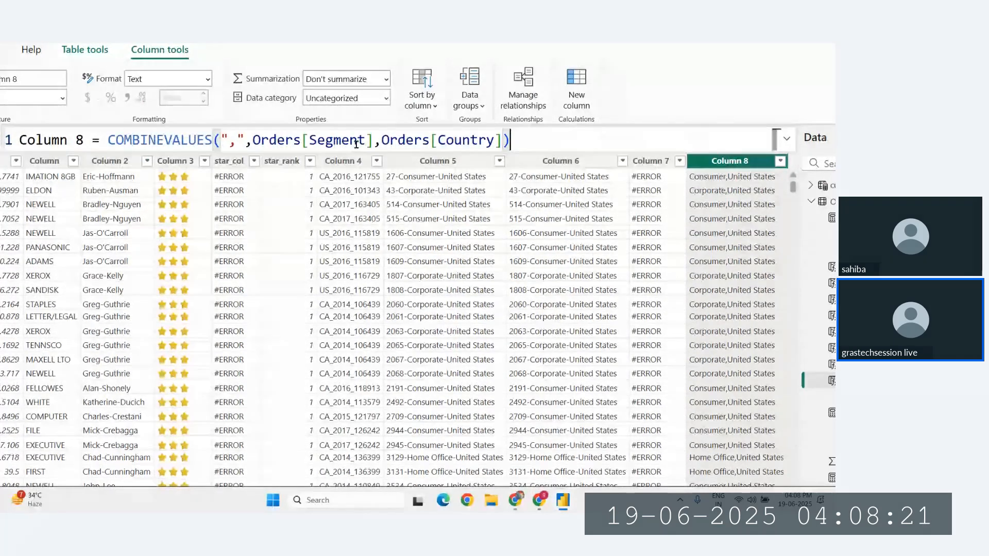
# - Switch back to Chrome, review the Logical functions list and open the SWITCH reference page in a separate tab
pyautogui.click(532, 509)
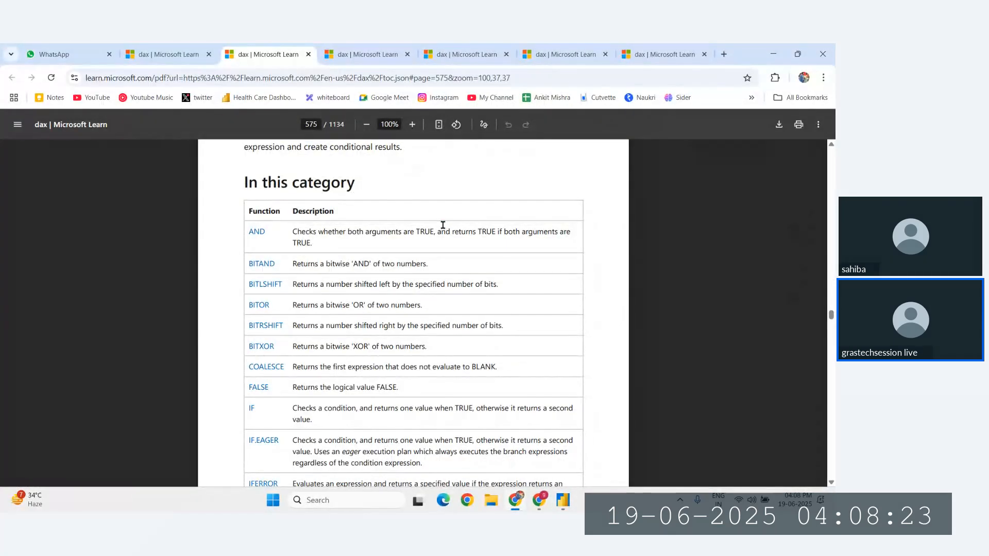
pyautogui.scroll(-1, 376, 251)
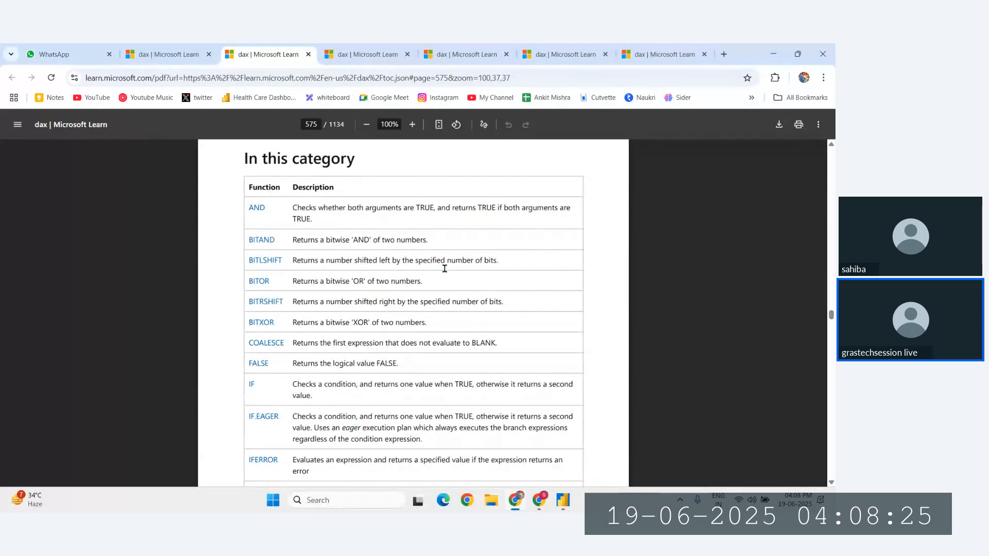
pyautogui.scroll(-3, 444, 269)
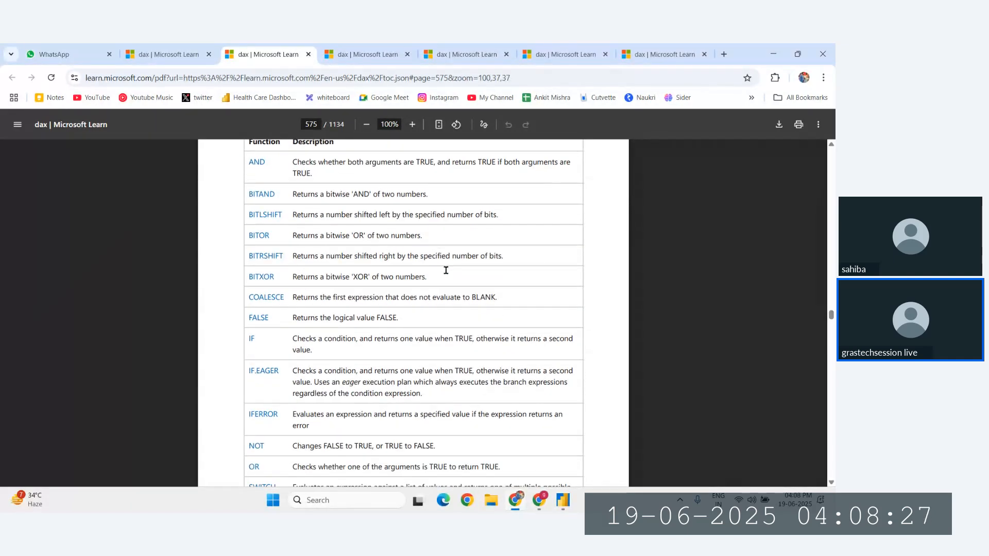
pyautogui.scroll(-5, 447, 271)
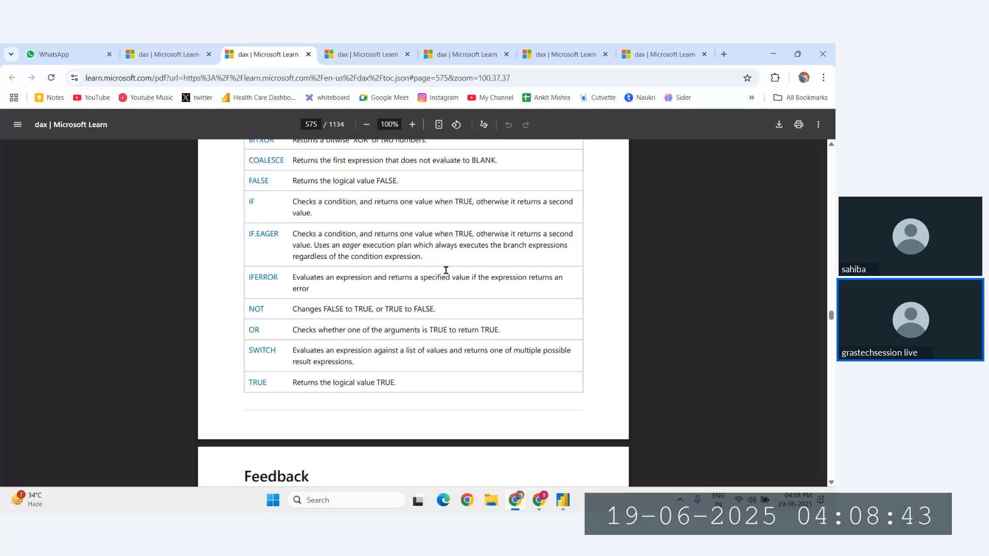
pyautogui.scroll(-2, 446, 271)
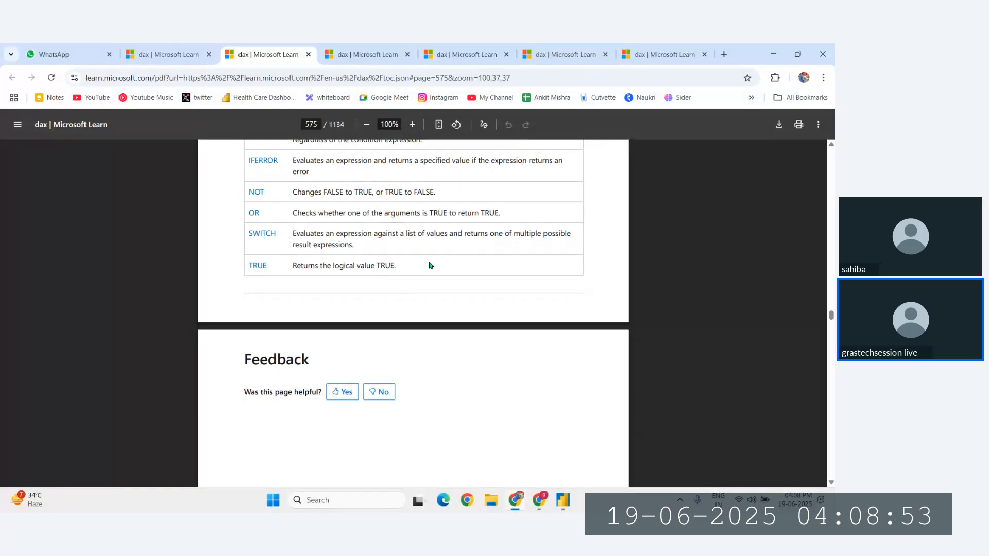
pyautogui.scroll(1, 430, 265)
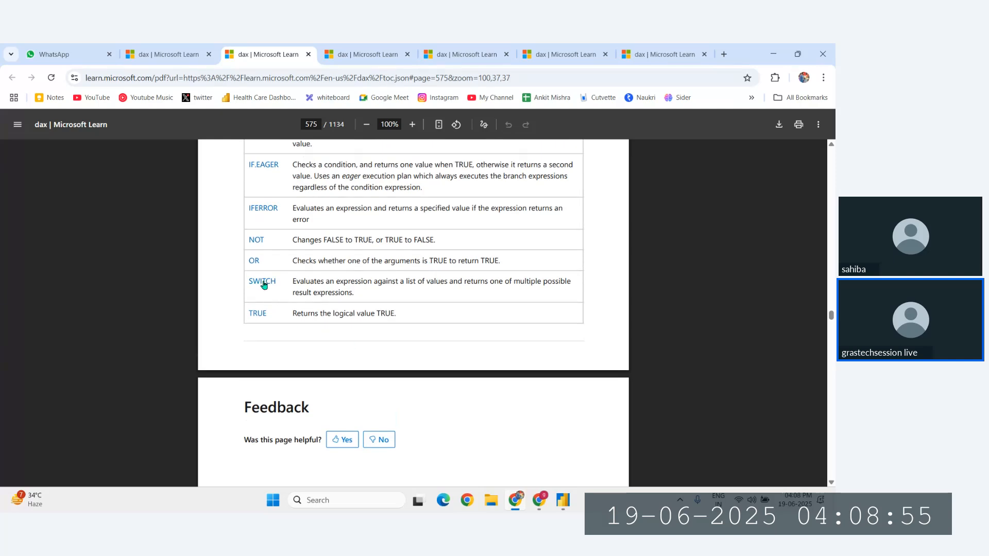
pyautogui.middleClick(262, 284)
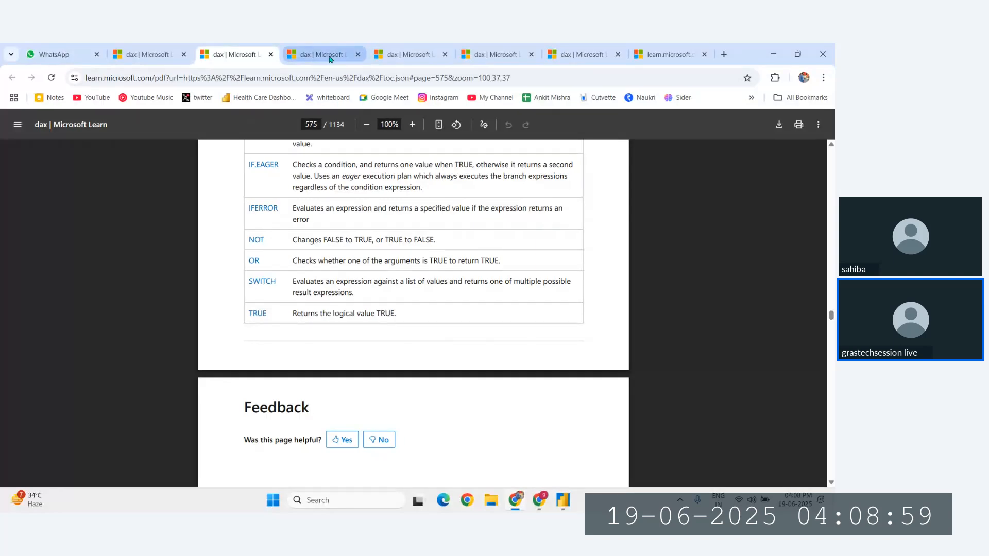
pyautogui.click(668, 54)
pyautogui.scroll(3, 381, 267)
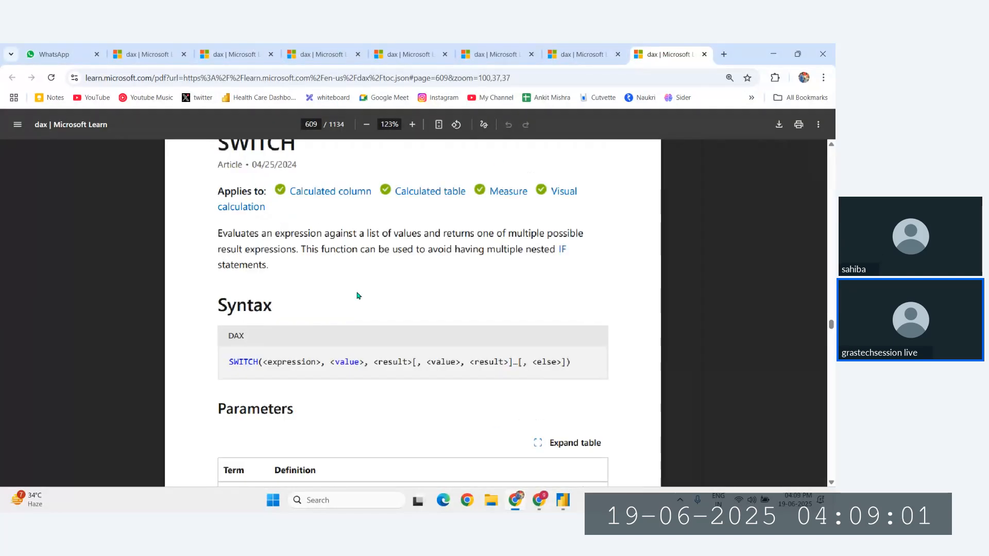
# - Switch to Excel by launching it with a blank workbook, enlarging the sheet view for readability
pyautogui.click(337, 505)
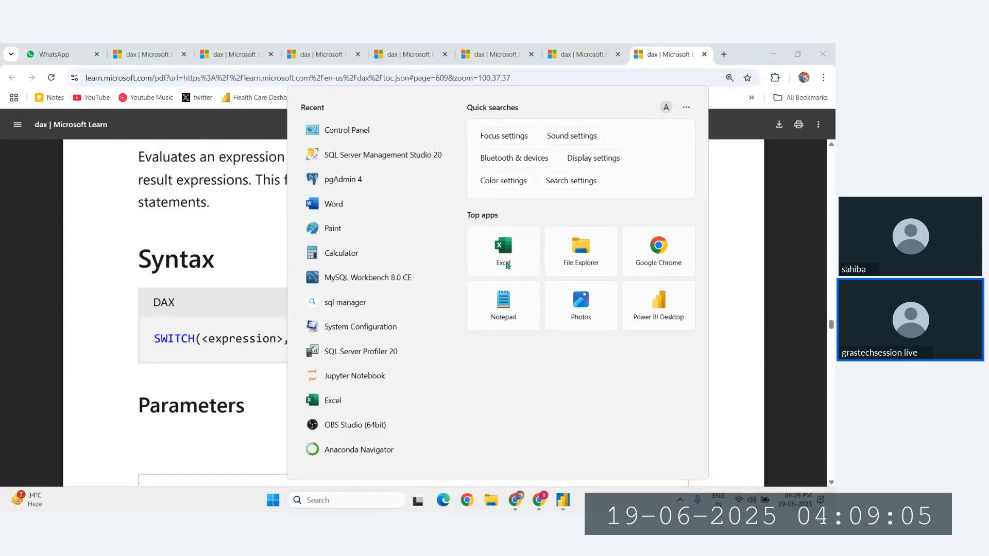
pyautogui.click(485, 252)
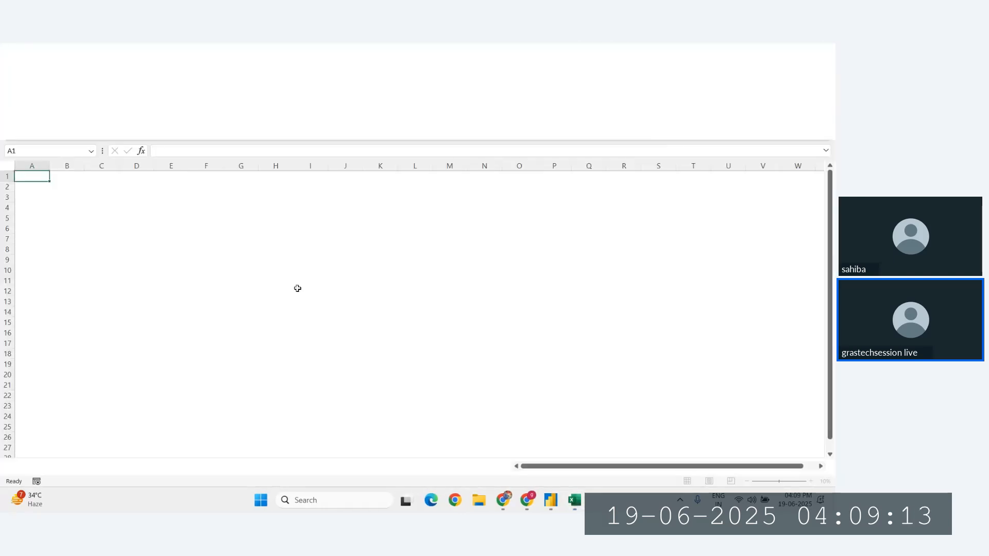
pyautogui.click(269, 226)
pyautogui.scroll(4, 270, 226)
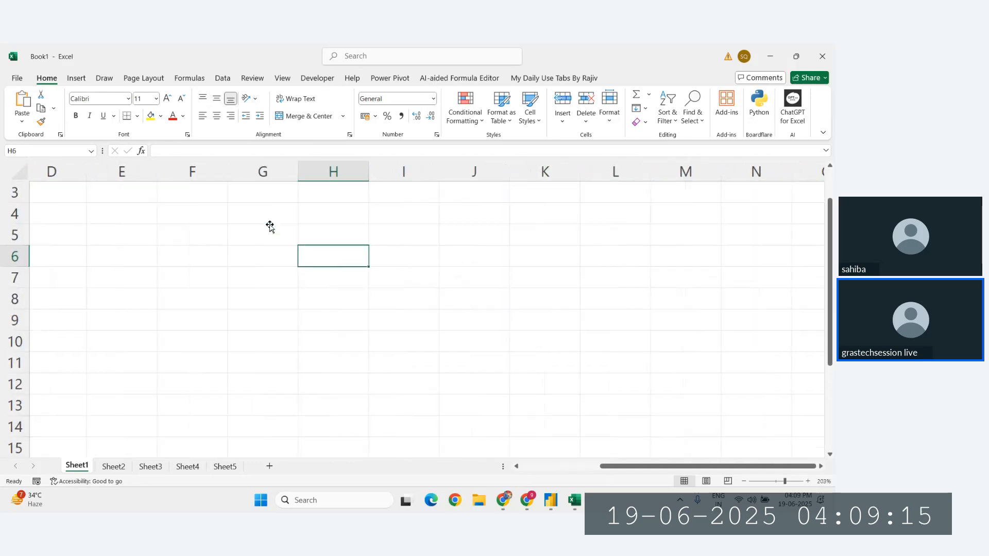
# - Start a SWITCH formula in cell E5 to view its argument list, and cancel the entry
pyautogui.click(188, 232)
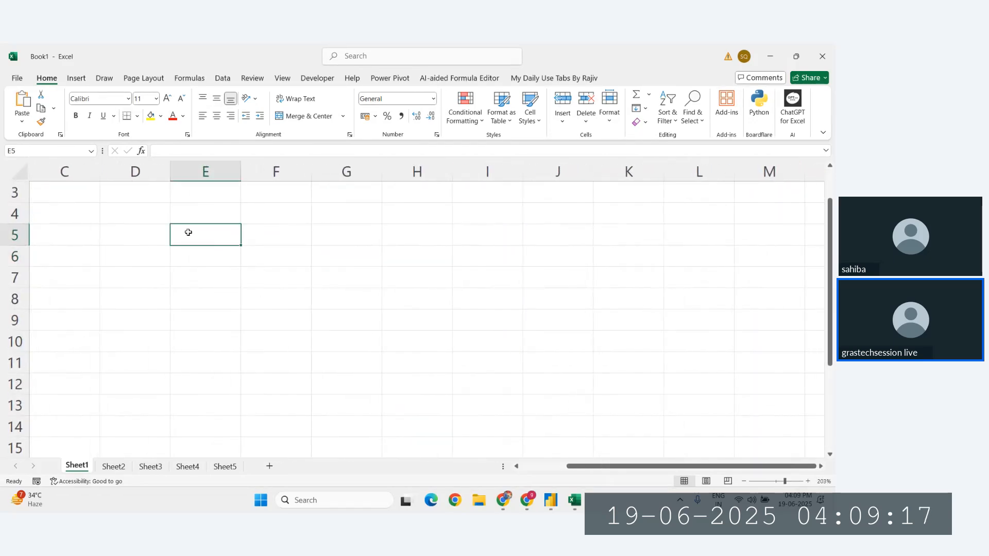
pyautogui.write('=sw')
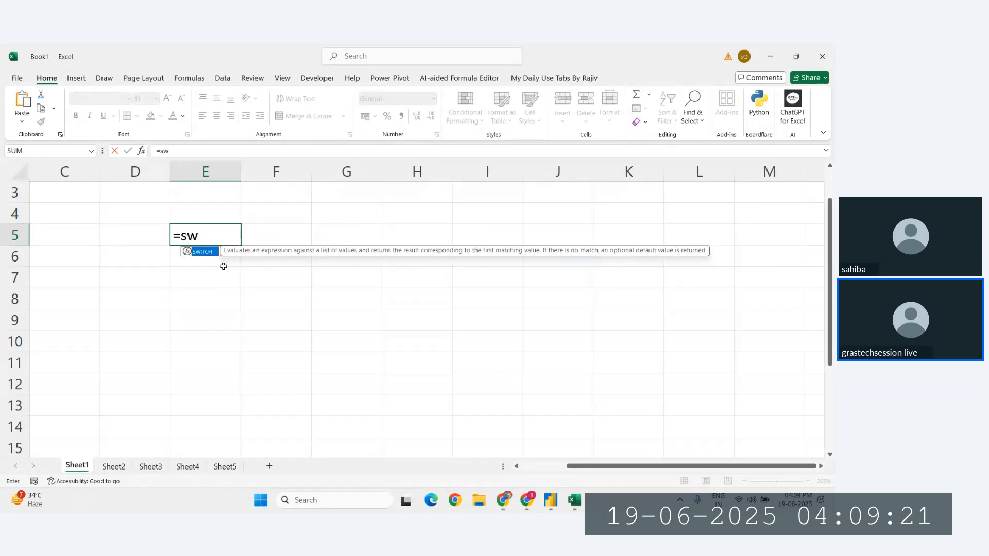
pyautogui.press('Escape')
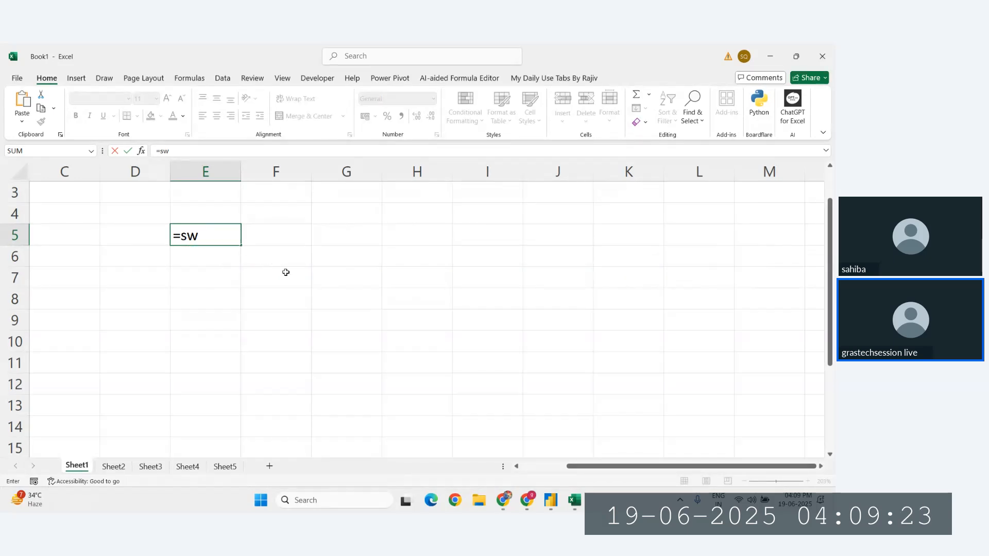
pyautogui.press('Escape')
pyautogui.click(215, 256)
pyautogui.click(205, 239)
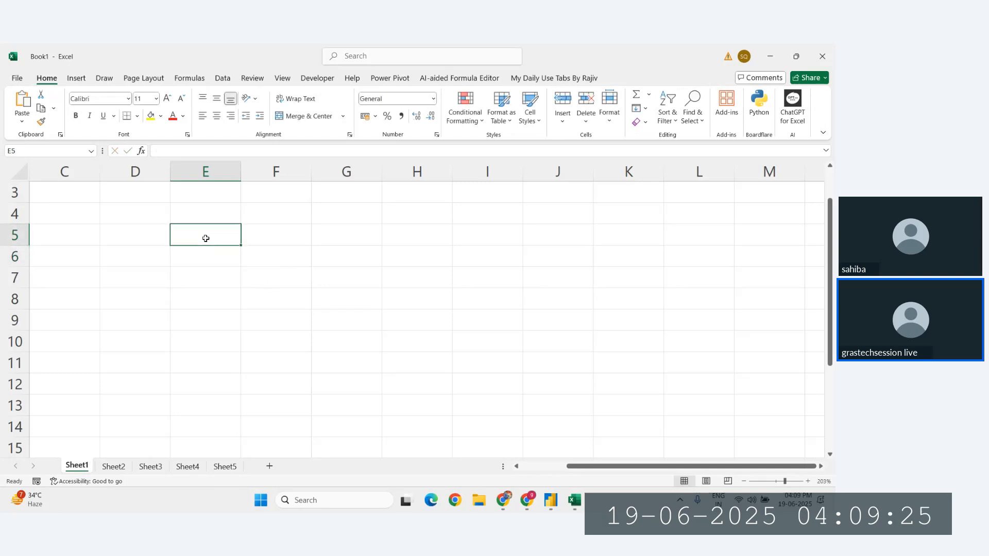
pyautogui.doubleClick(211, 236)
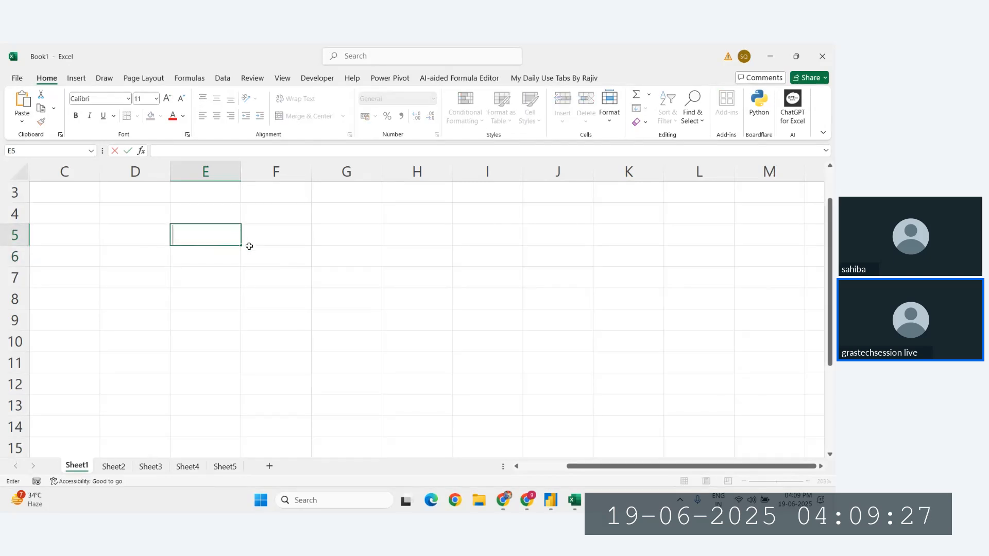
pyautogui.write('=sw')
pyautogui.press('Tab')
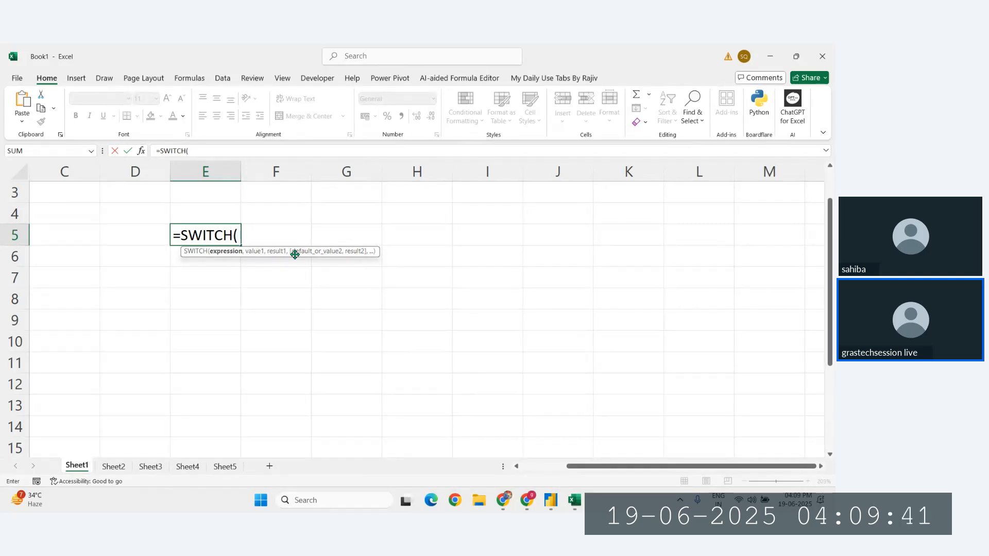
pyautogui.press('Escape')
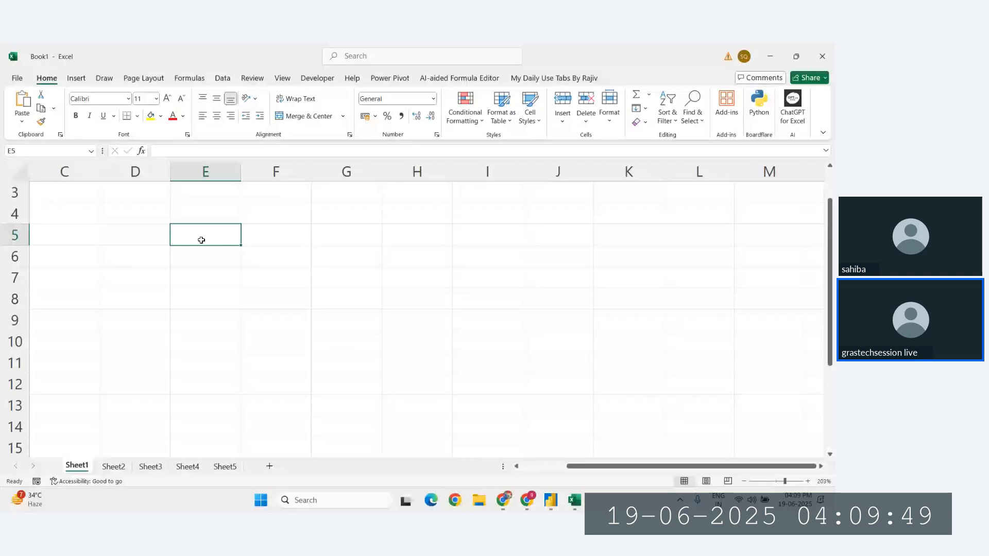
# - Enter SU and MO in cells E5 and E6, try filling them down to E10, and undo the fill
pyautogui.write('SU')
pyautogui.press('Return')
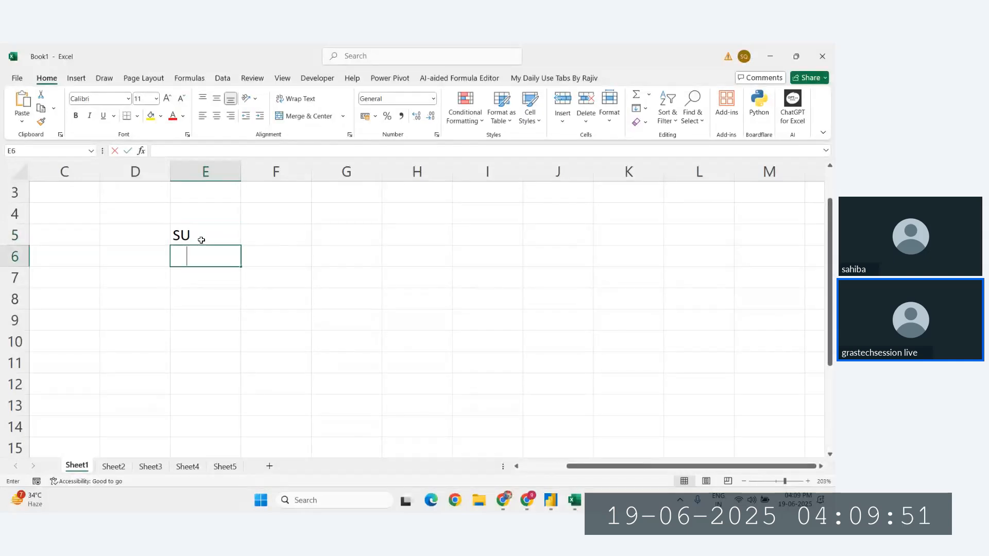
pyautogui.write('MO')
pyautogui.press('Return')
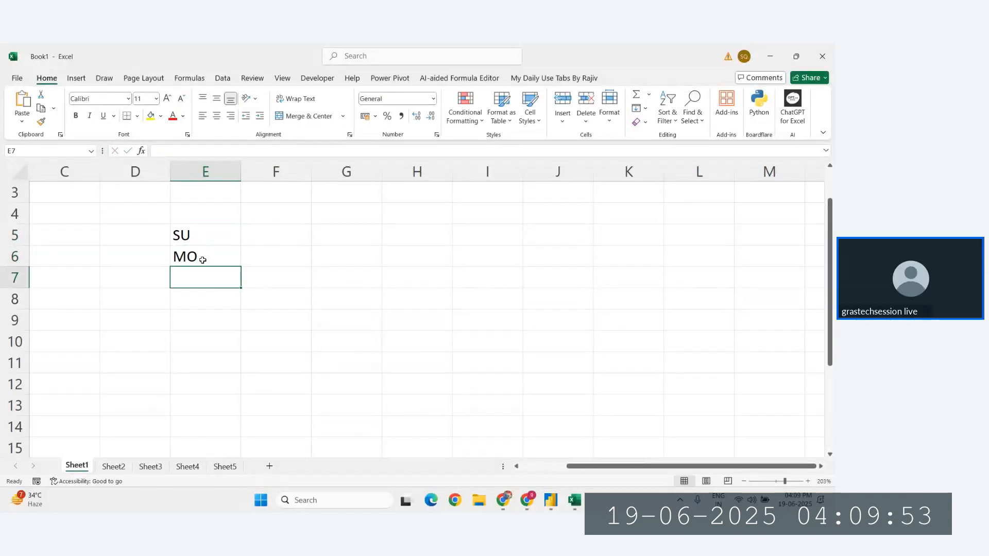
pyautogui.moveTo(203, 234)
pyautogui.mouseDown()
pyautogui.moveTo(246, 336)
pyautogui.moveTo(243, 363)
pyautogui.mouseUp()
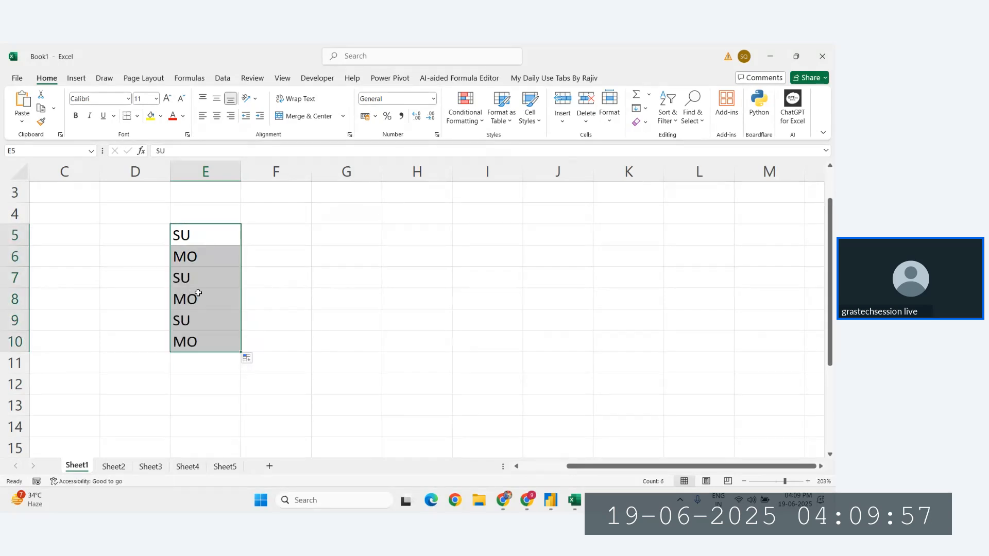
pyautogui.hotkey('ctrl', 'z')
pyautogui.click(204, 275)
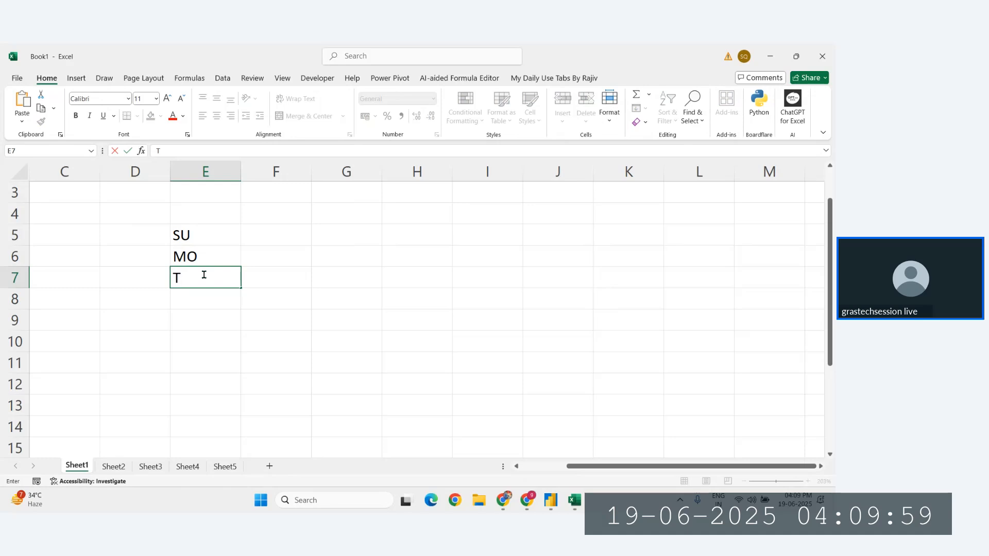
# - Replace the abbreviations in cells E5 and E6 with Sunday and Monday
pyautogui.click(204, 234)
pyautogui.press('BackSpace')
pyautogui.write('Sunday')
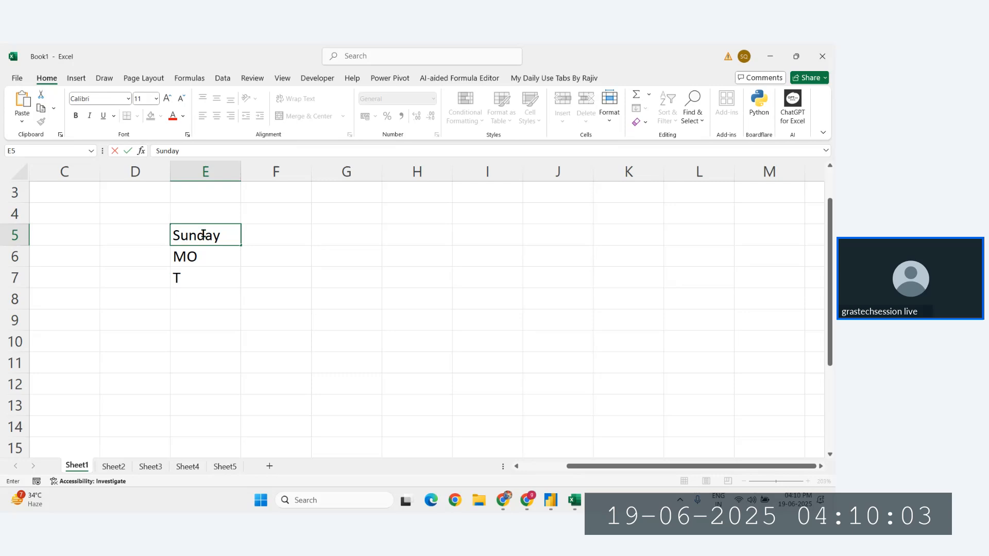
pyautogui.press('Return')
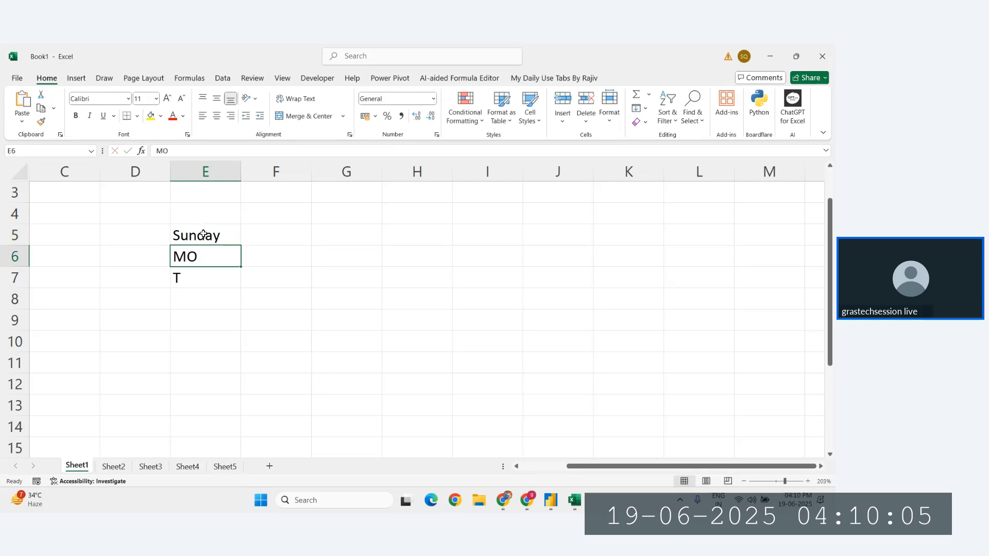
pyautogui.write('M')
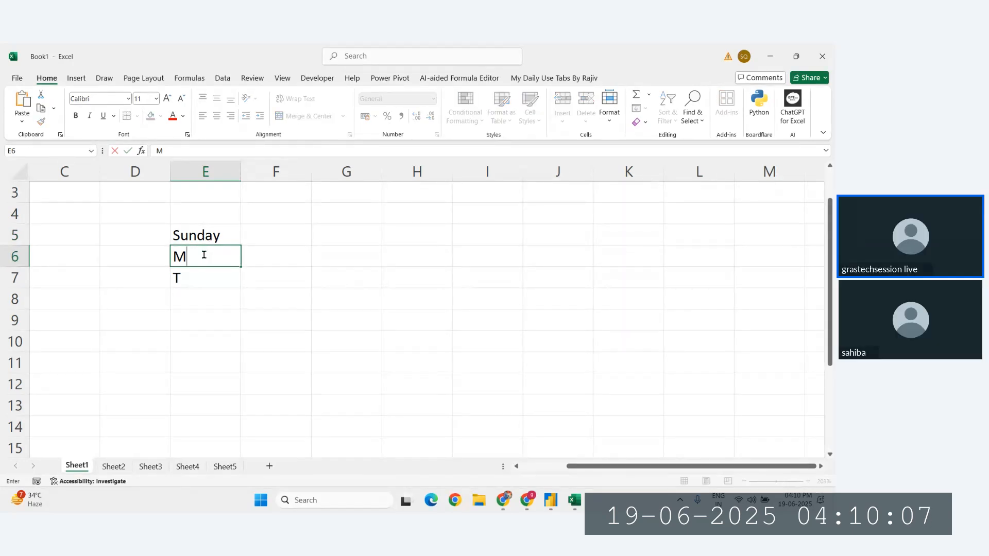
pyautogui.write('onday')
pyautogui.press('Return')
# - Enter Tuesd in cell E7 and fill the weekday series from Sunday in E5 down to E12
pyautogui.write('T')
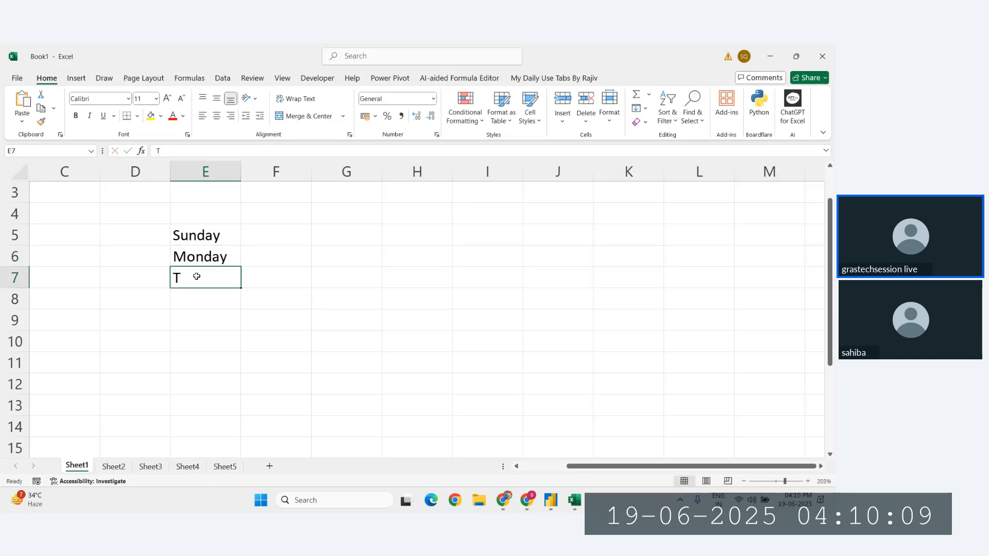
pyautogui.press('BackSpace')
pyautogui.write('Tuesd')
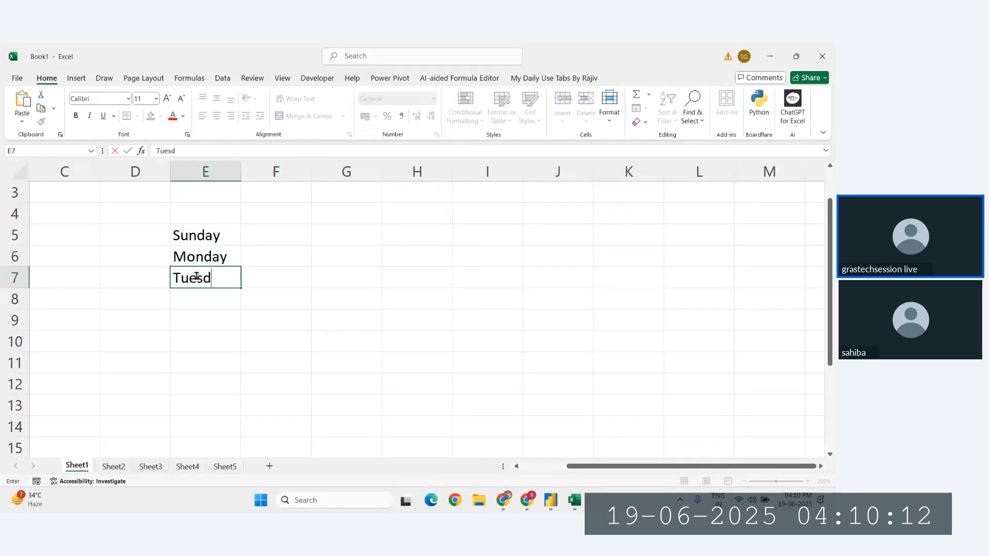
pyautogui.press('Tab')
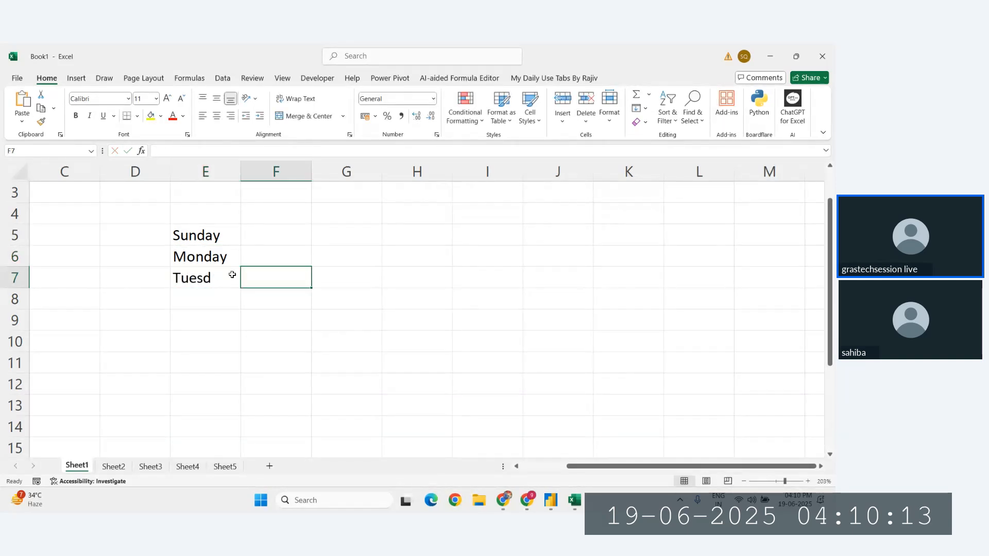
pyautogui.moveTo(217, 239); pyautogui.dragTo(247, 393)
pyautogui.click(323, 284)
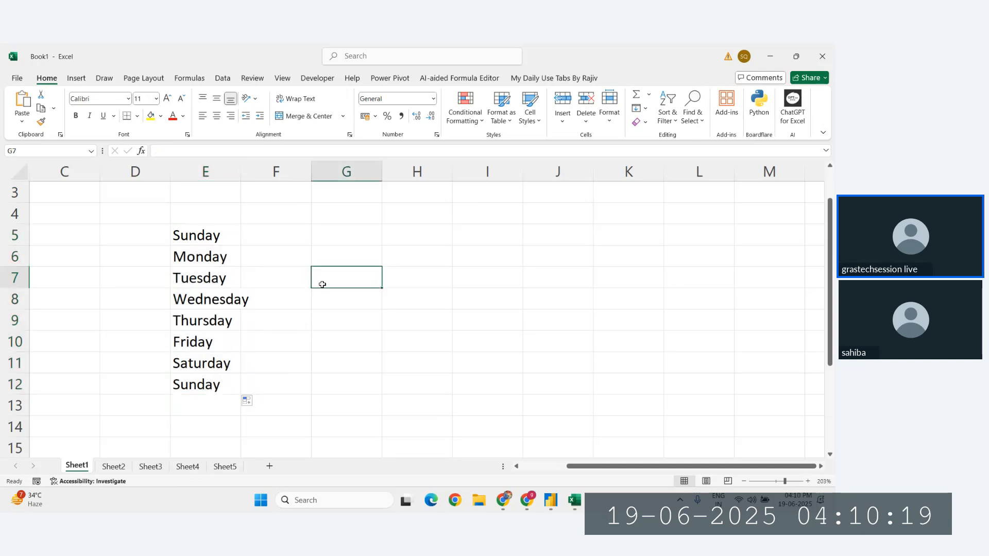
# - Autofit column E to the weekday names and select cell F5
pyautogui.doubleClick(240, 168)
pyautogui.click(283, 232)
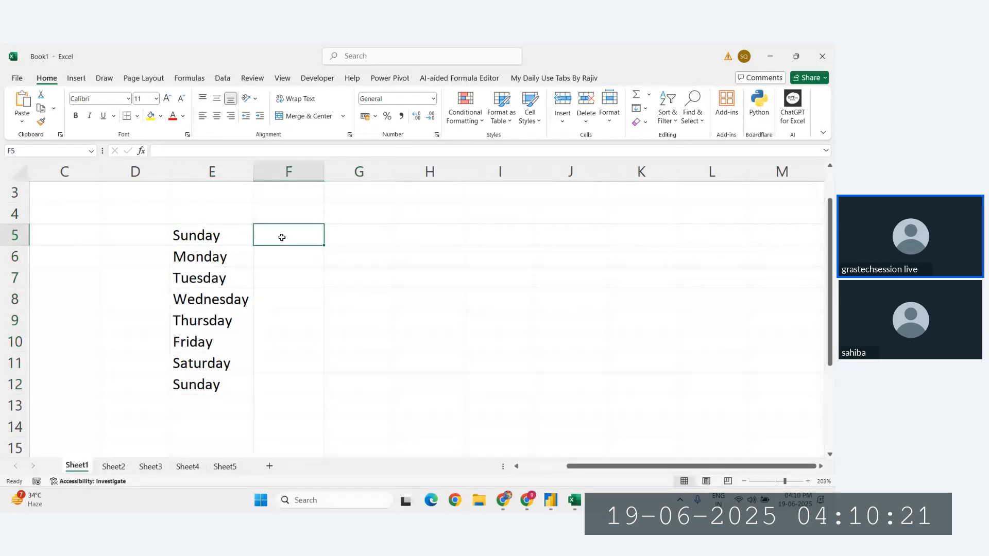
# - Switch to Power BI Desktop and examine the Order Date and Ship Date columns of the Orders table
pyautogui.click(555, 502)
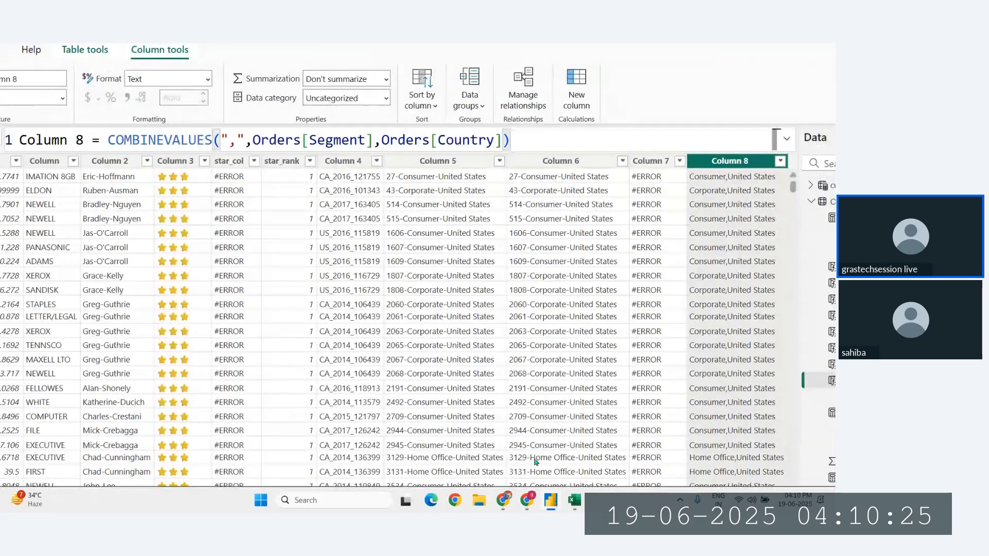
pyautogui.hscroll(3, 513, 333)
pyautogui.hscroll(-20, 513, 334)
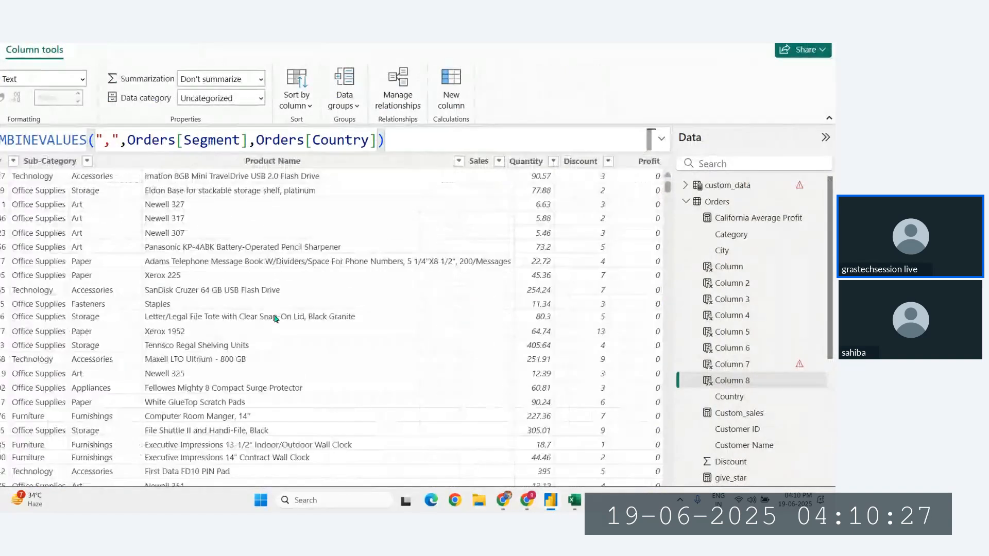
pyautogui.hscroll(-4, 100, 231)
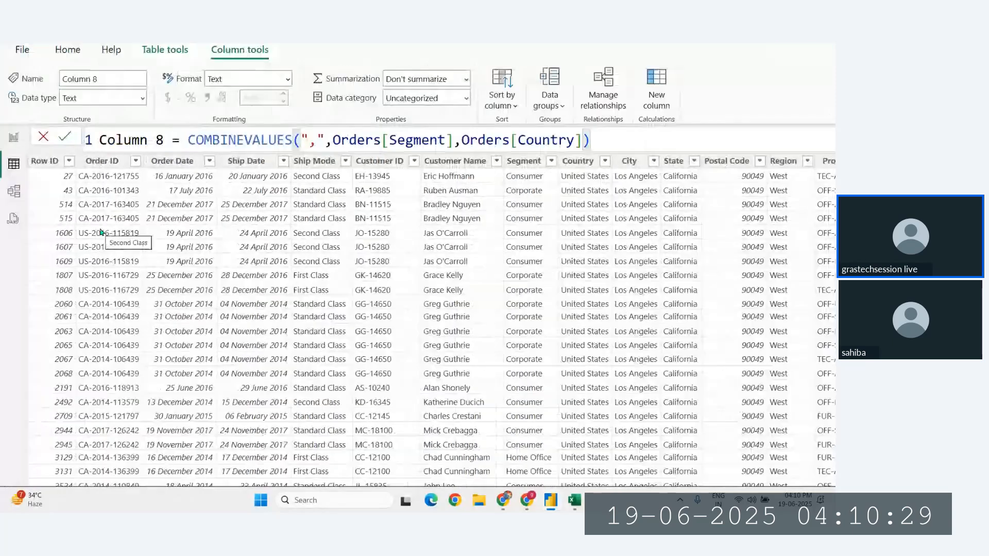
pyautogui.click(187, 170)
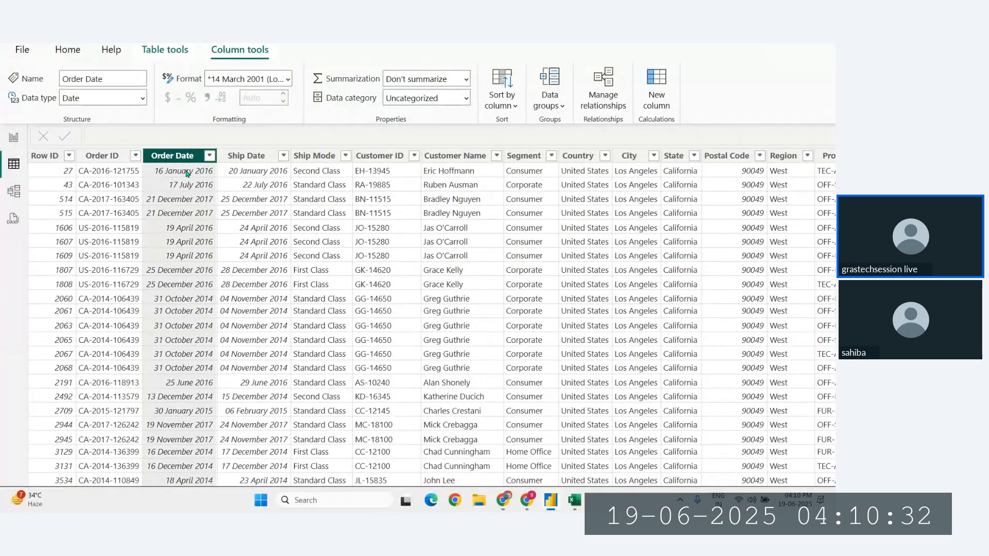
pyautogui.click(250, 156)
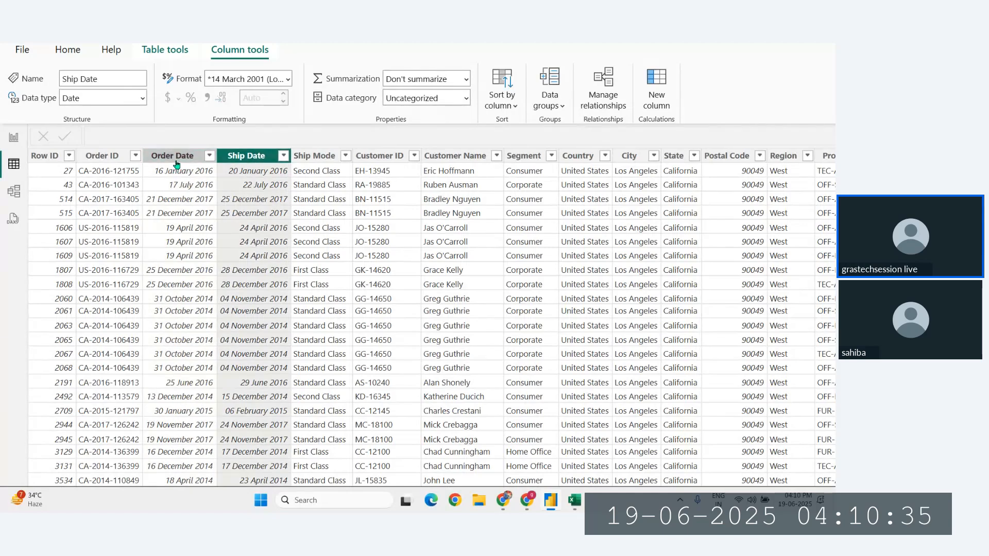
pyautogui.click(176, 161)
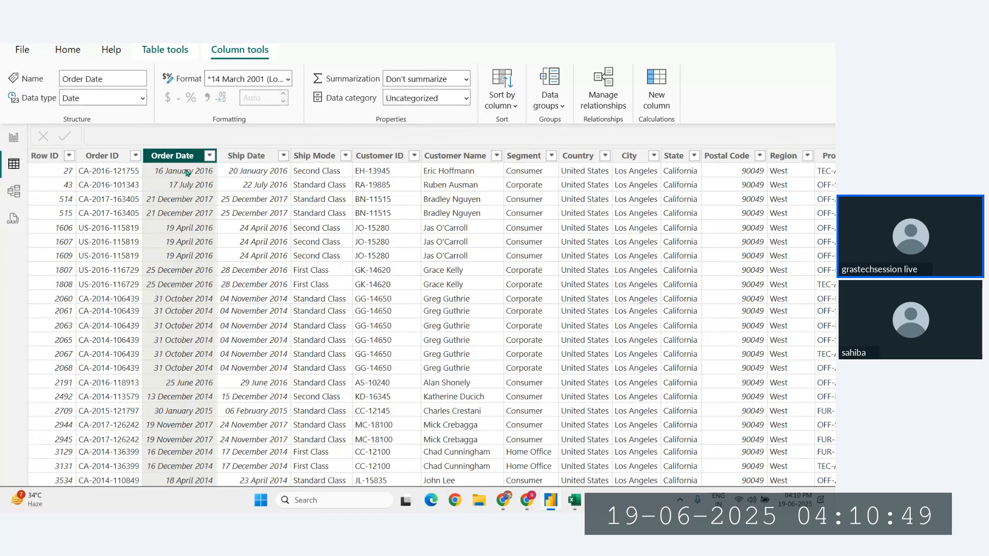
pyautogui.hscroll(3, 360, 208)
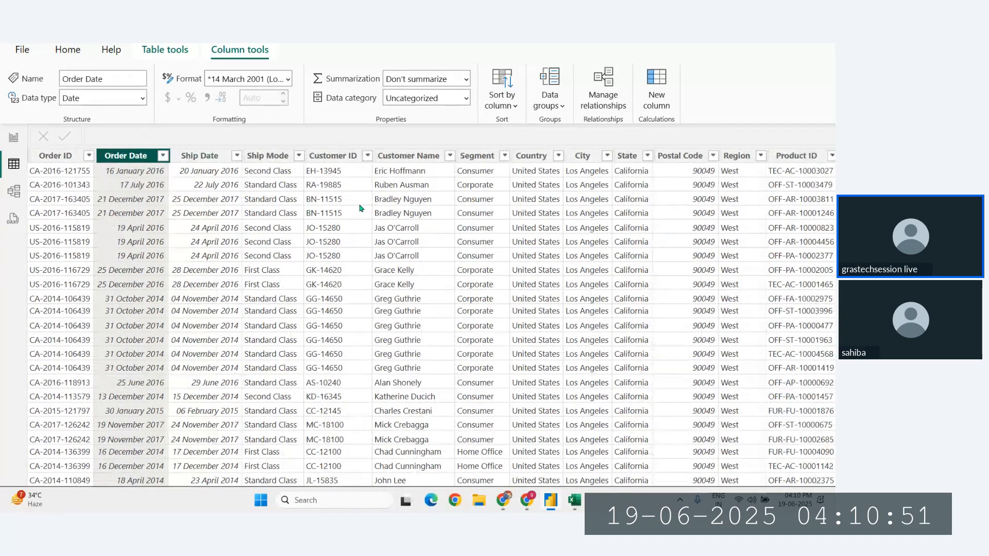
pyautogui.hscroll(1, 360, 208)
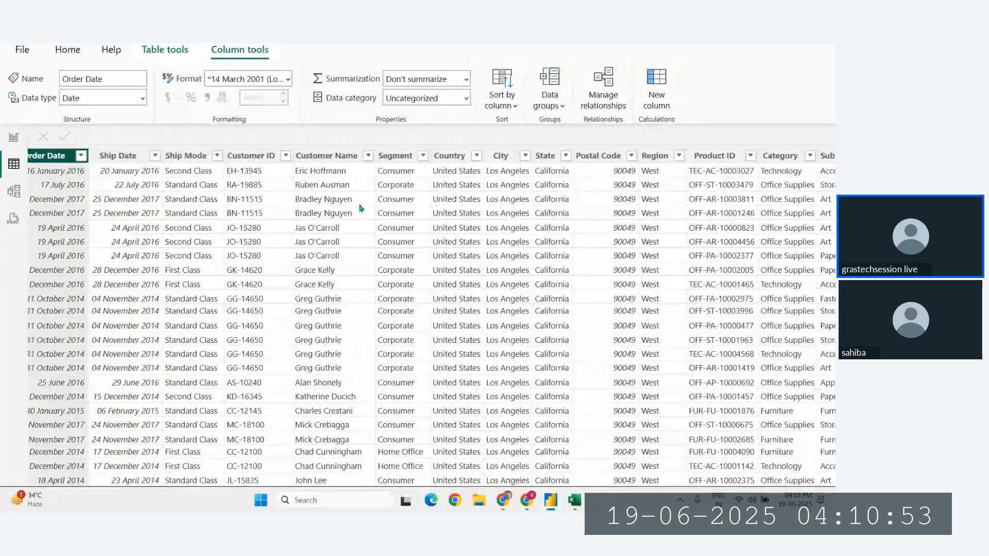
pyautogui.hscroll(9, 404, 227)
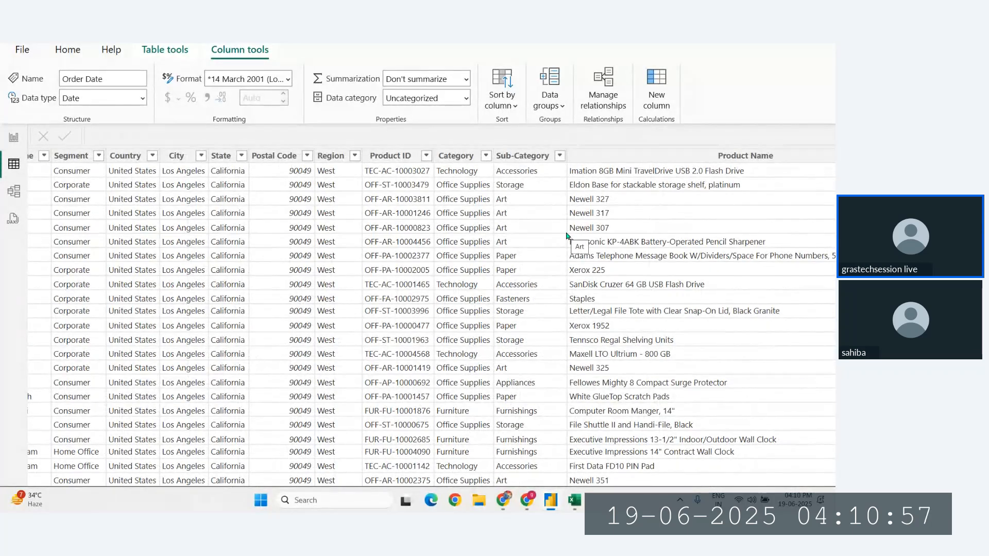
pyautogui.hscroll(-10, 176, 248)
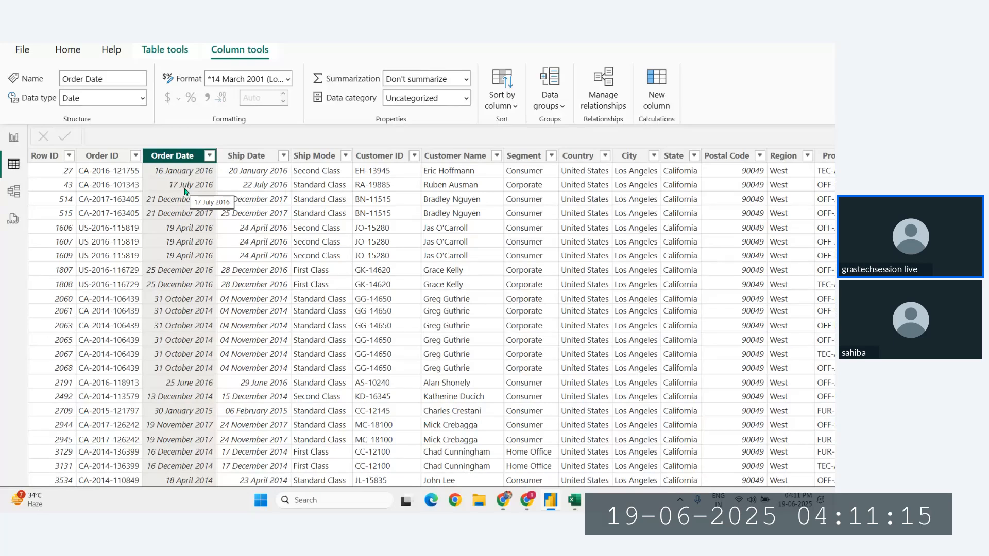
# - Switch back to Excel and start a SWITCH formula in cell F5 with the weekday range E5:E12 as its expression
pyautogui.hotkey('alt', 'Tab')
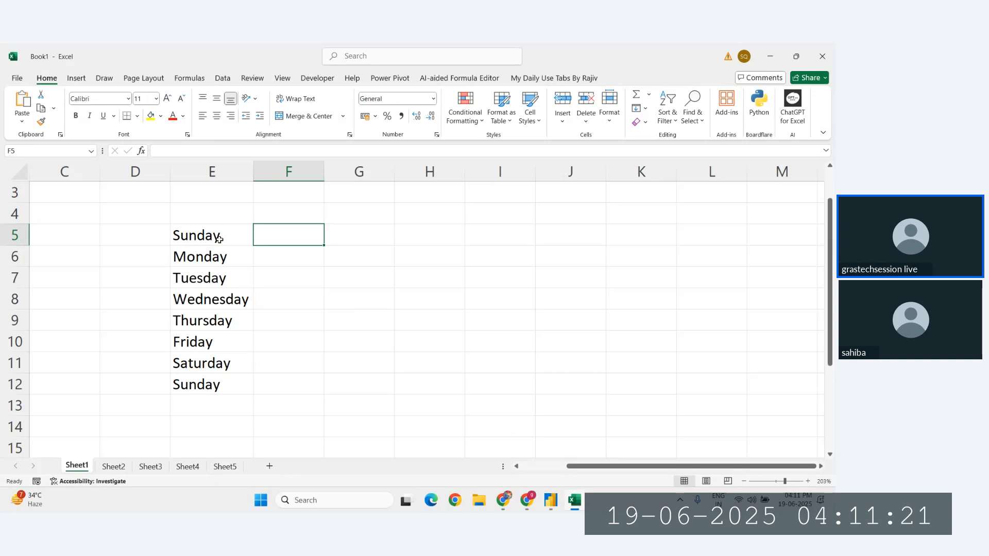
pyautogui.write('=swi')
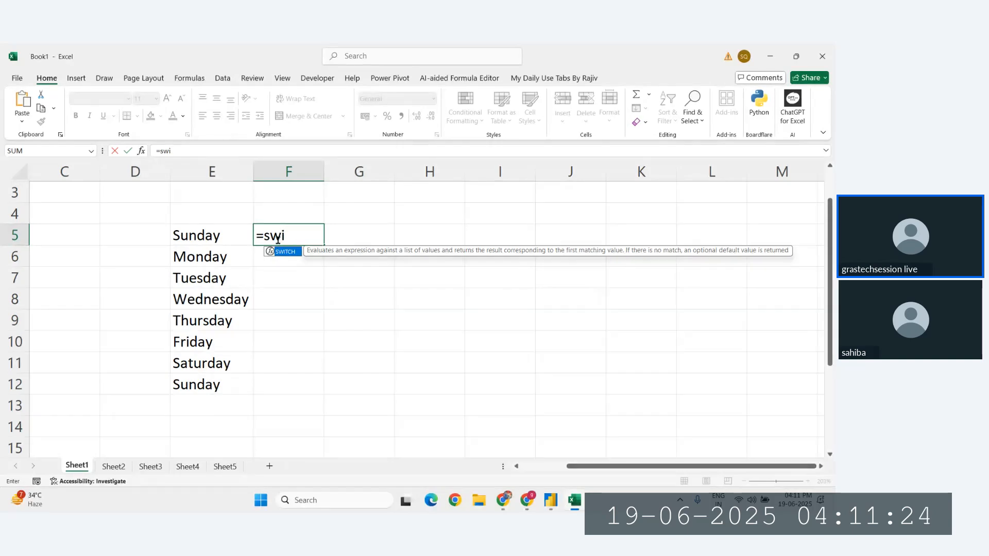
pyautogui.press('Tab')
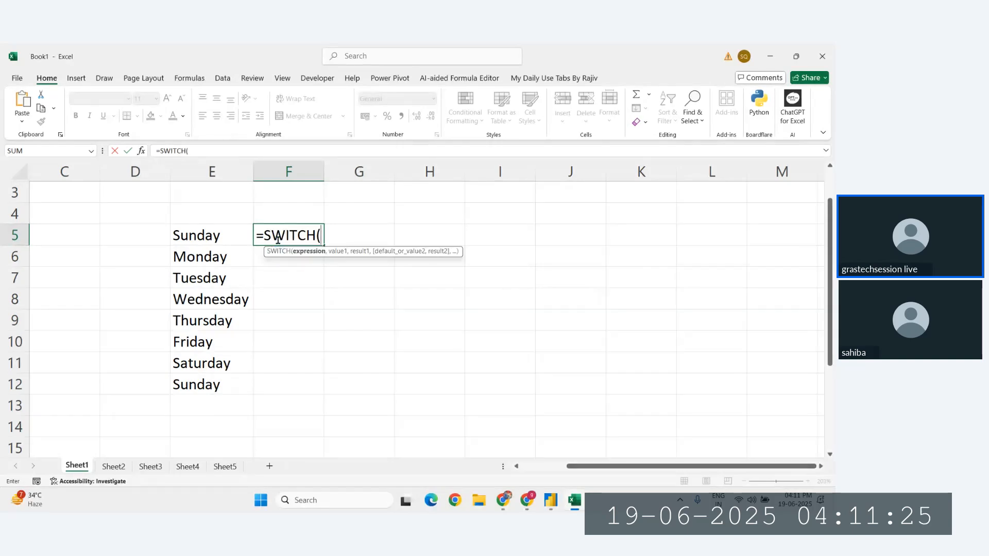
pyautogui.click(214, 236)
pyautogui.moveTo(214, 235); pyautogui.dragTo(211, 385)
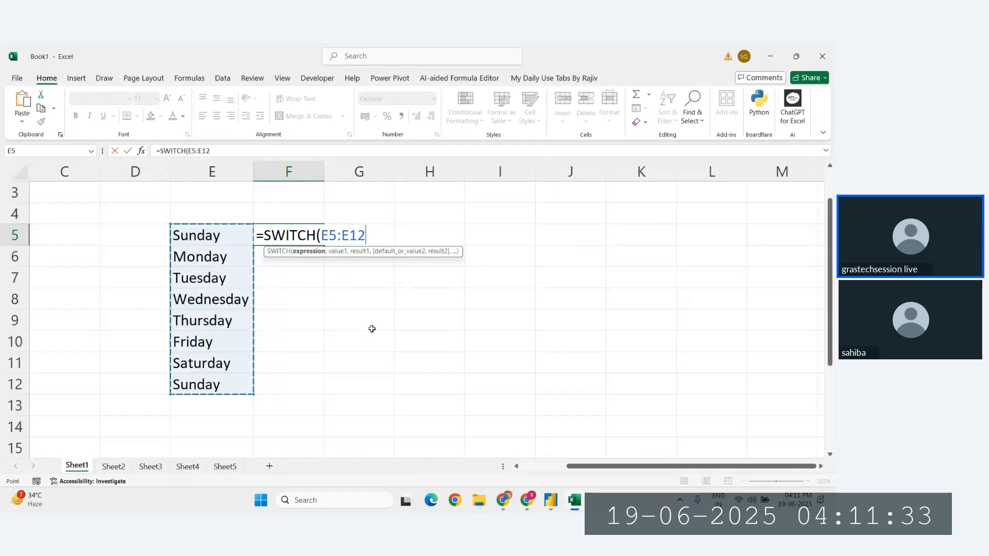
# - Re-enter the SWITCH expression range in F5 as the absolute reference $E$5:$E$12
pyautogui.write(',')
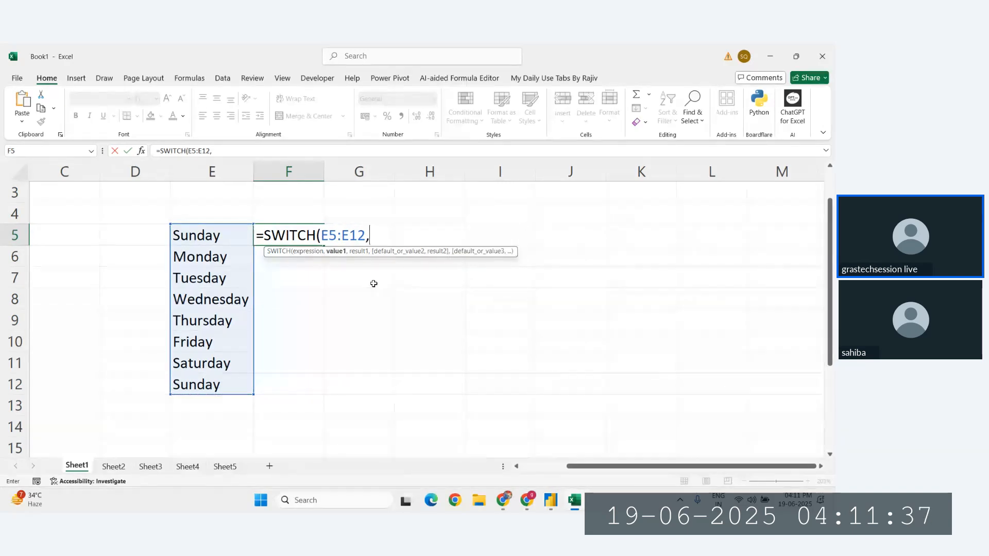
pyautogui.press('BackSpace')
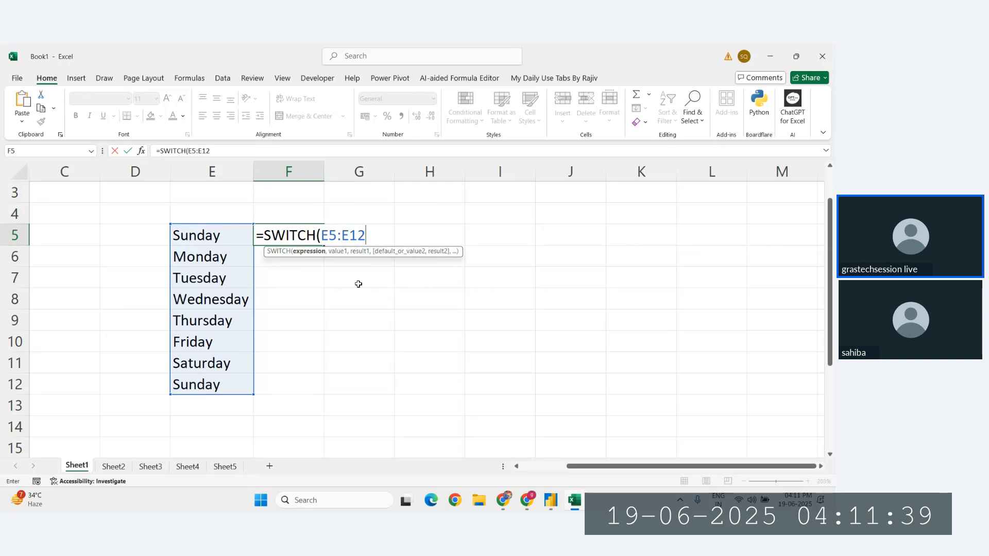
pyautogui.press('F4')
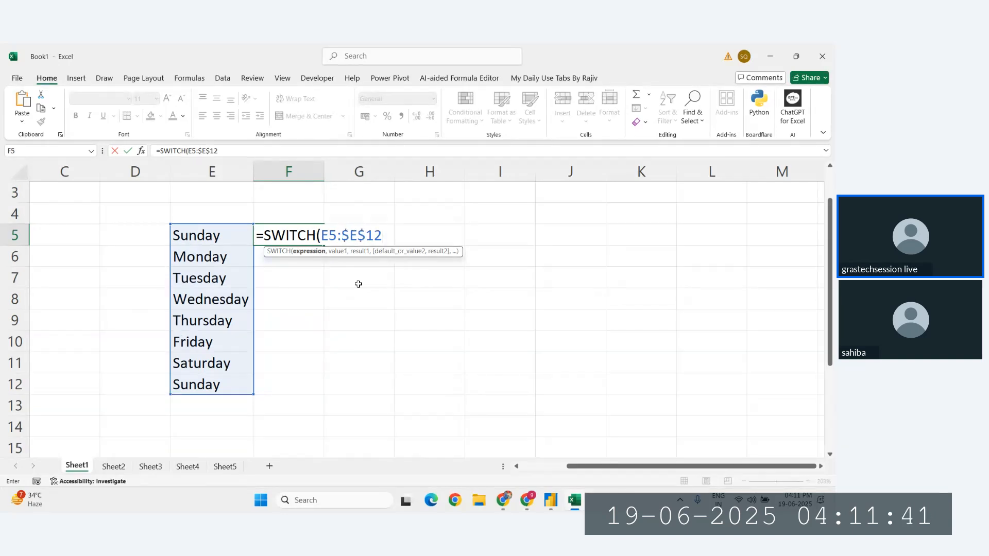
pyautogui.press('BackSpace')
pyautogui.press('BackSpace')
pyautogui.press('BackSpace')
pyautogui.press('BackSpace')
pyautogui.press('BackSpace')
pyautogui.press('BackSpace')
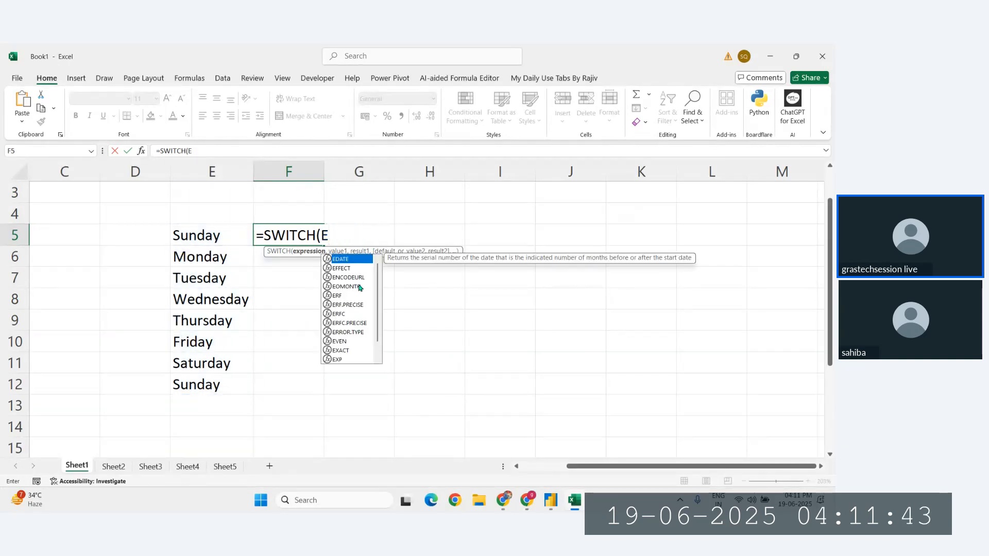
pyautogui.moveTo(186, 233); pyautogui.dragTo(215, 390)
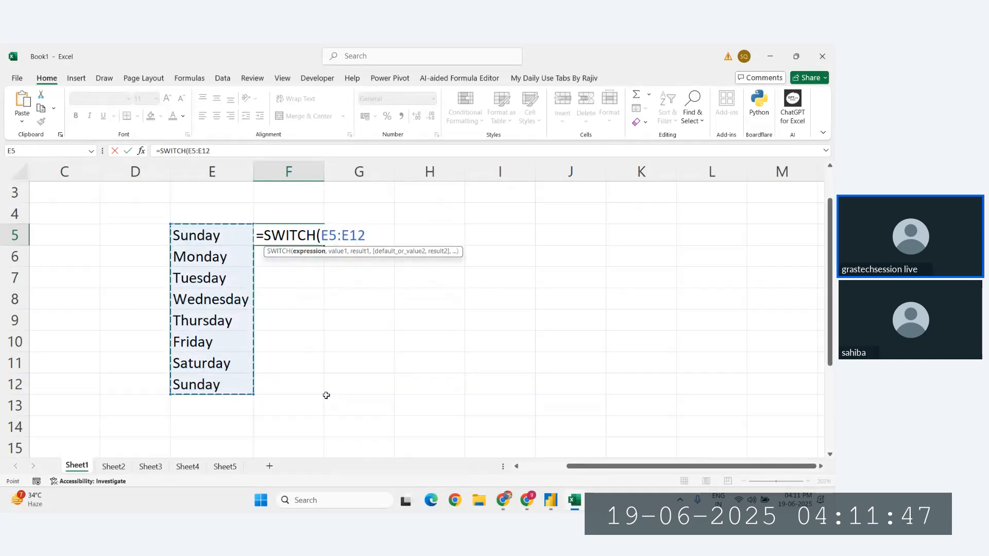
pyautogui.press('F4')
pyautogui.write(',')
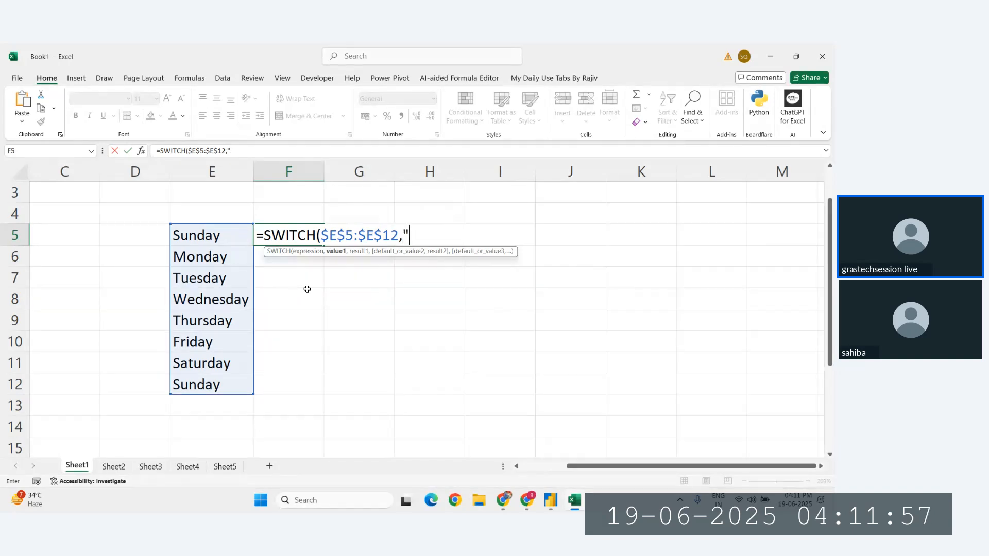
pyautogui.write('SUNDAY')
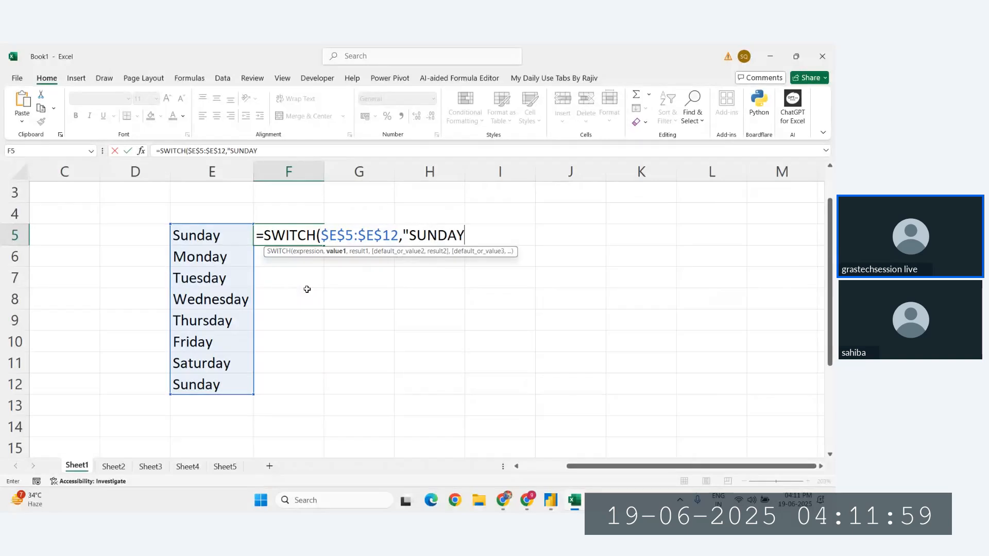
pyautogui.write('",1')
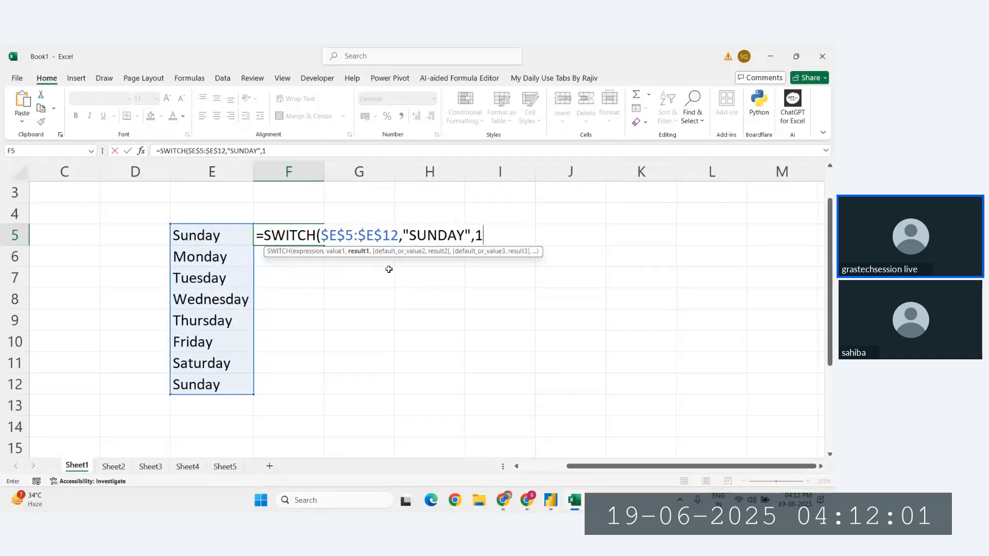
pyautogui.press('BackSpace')
pyautogui.press('BackSpace')
pyautogui.press('BackSpace')
pyautogui.press('BackSpace')
pyautogui.press('BackSpace')
pyautogui.press('BackSpace')
pyautogui.press('BackSpace')
pyautogui.press('BackSpace')
pyautogui.press('BackSpace')
pyautogui.press('BackSpace')
pyautogui.press('BackSpace')
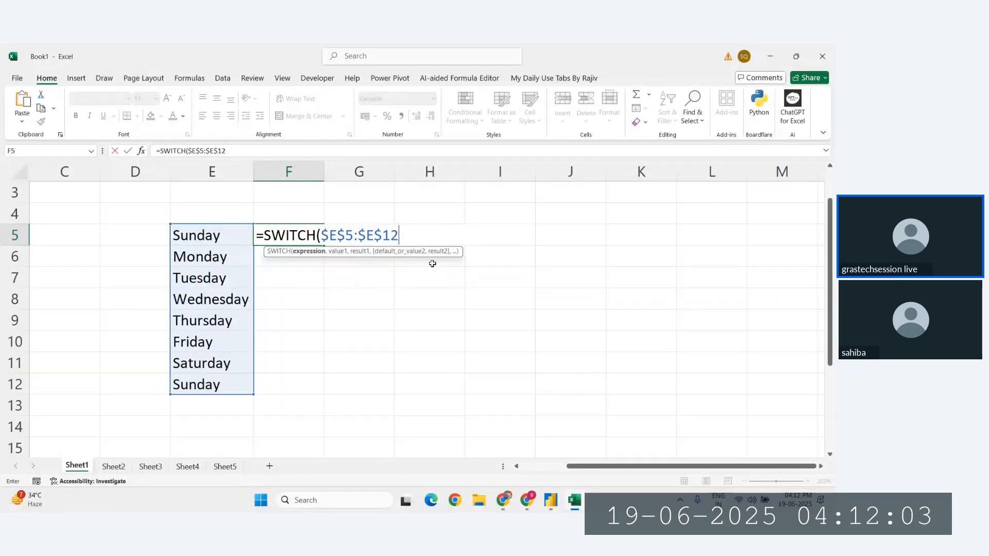
# - Complete the SWITCH formula in F5 so "SUNDAY" returns 1 and "MONDAY" returns 2, and commit it
pyautogui.write(',')
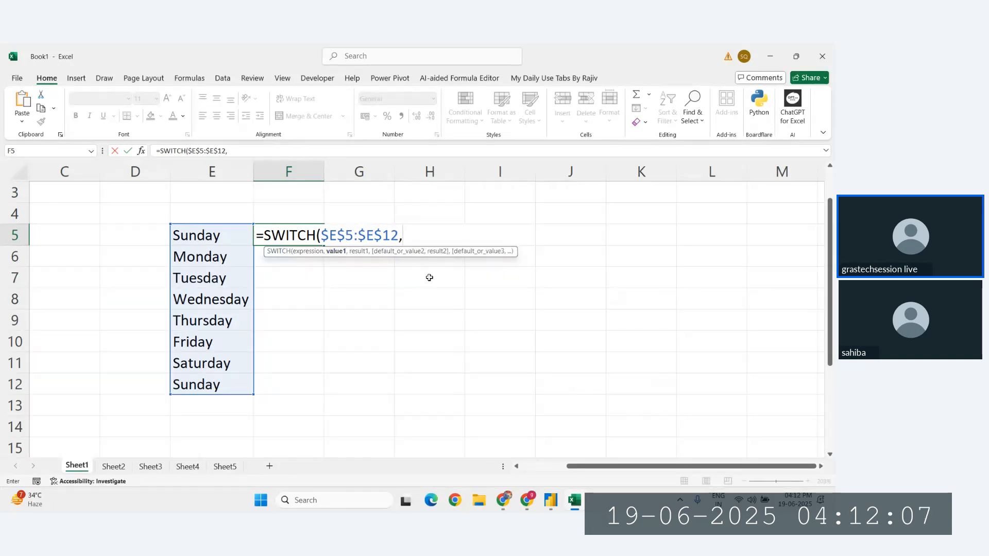
pyautogui.write('"SUNDAY"')
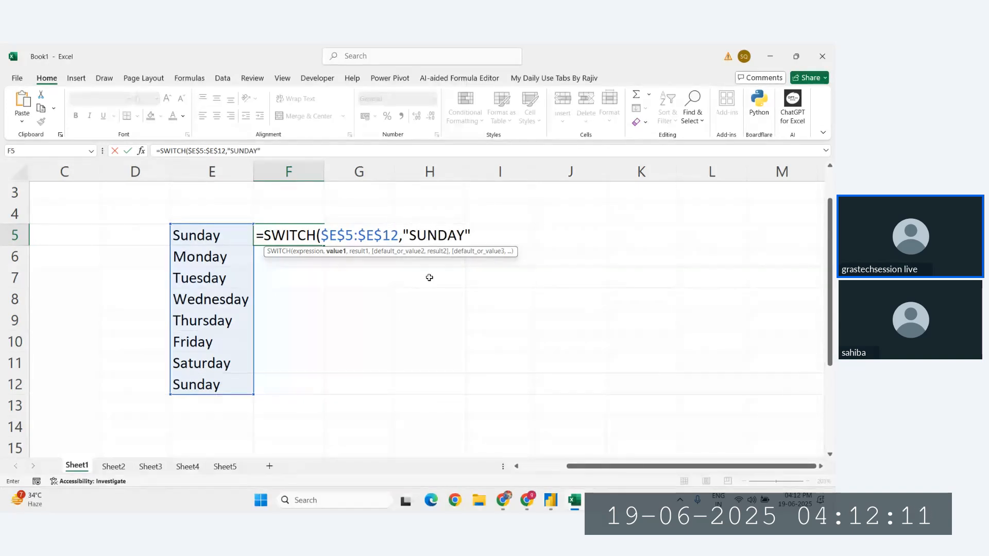
pyautogui.write(',1')
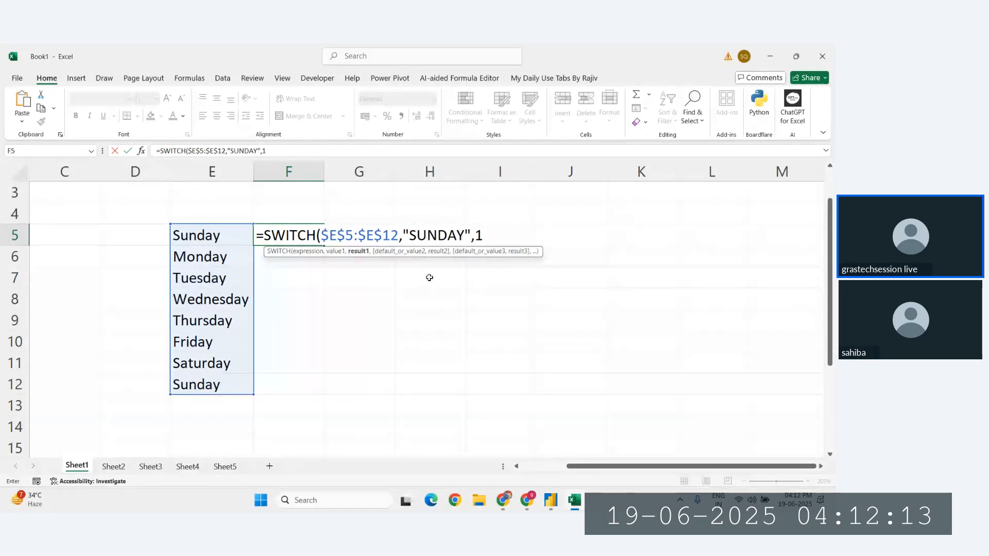
pyautogui.write(',"')
pyautogui.write('MON')
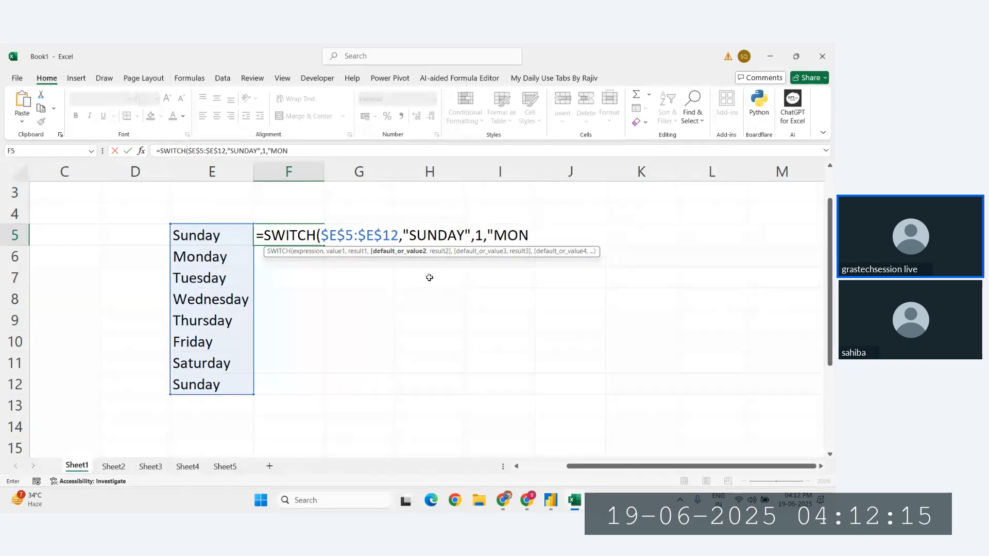
pyautogui.write('DAY",2)')
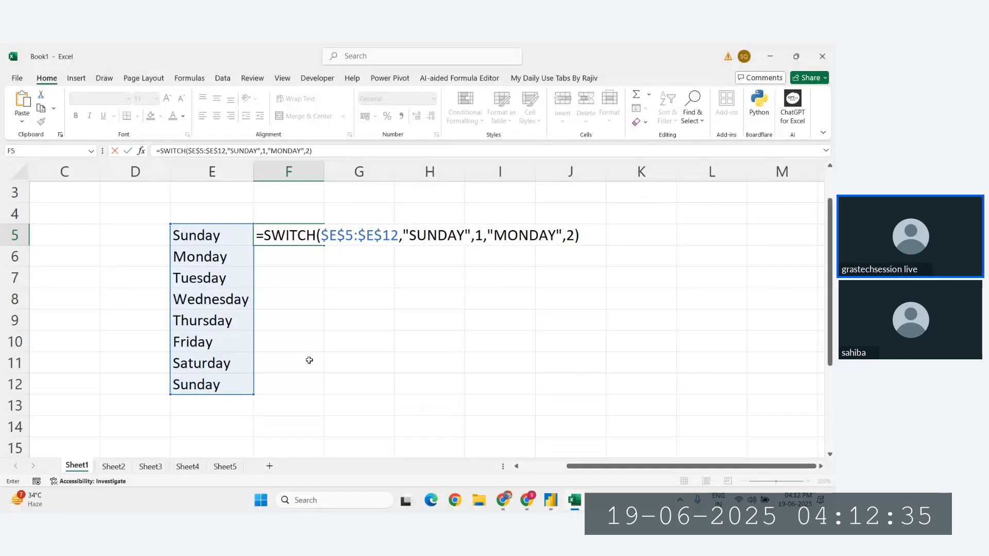
pyautogui.hotkey('ctrl', 'Return')
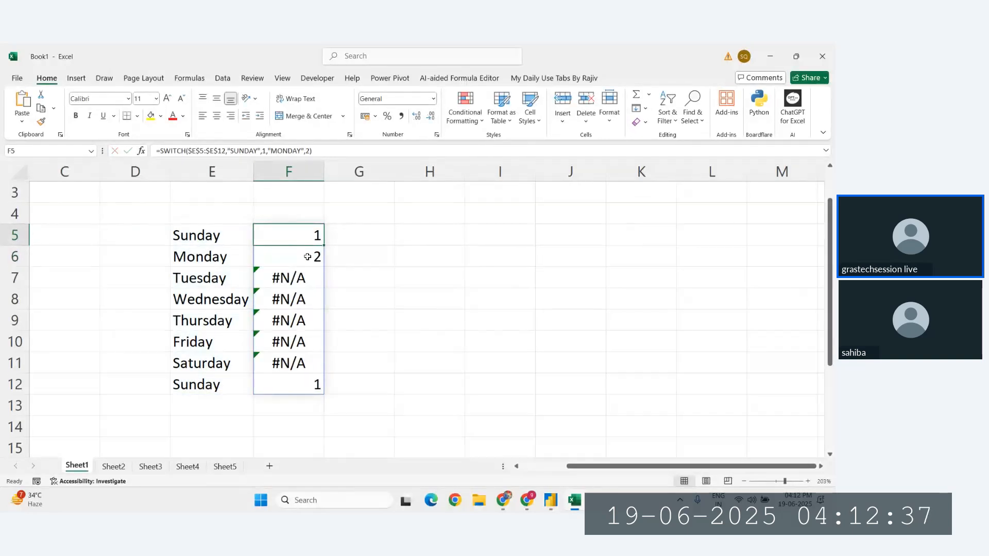
# - Compare the SWITCH results in F5:F12 with the weekdays in column E, including the days not covered by the formula
pyautogui.moveTo(307, 259); pyautogui.dragTo(303, 380)
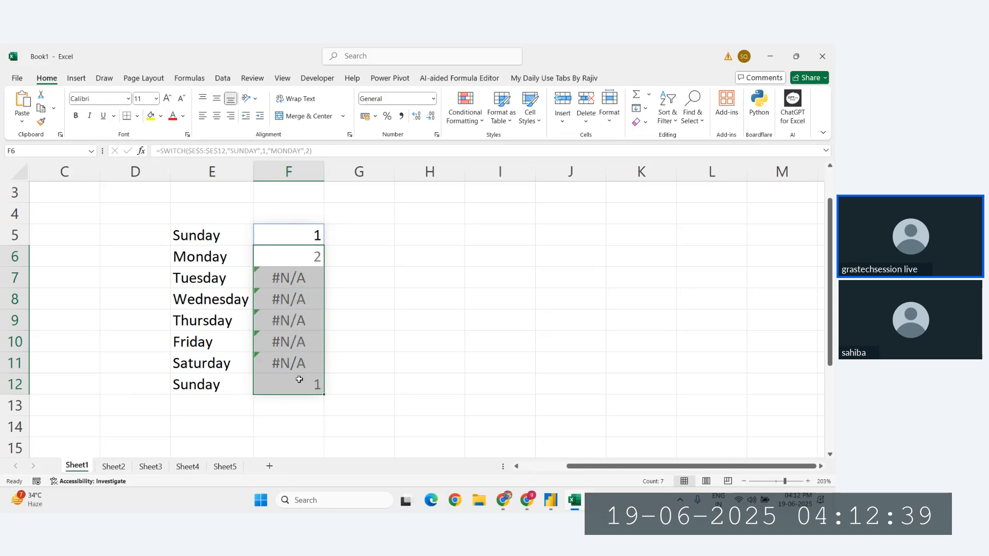
pyautogui.click(298, 239)
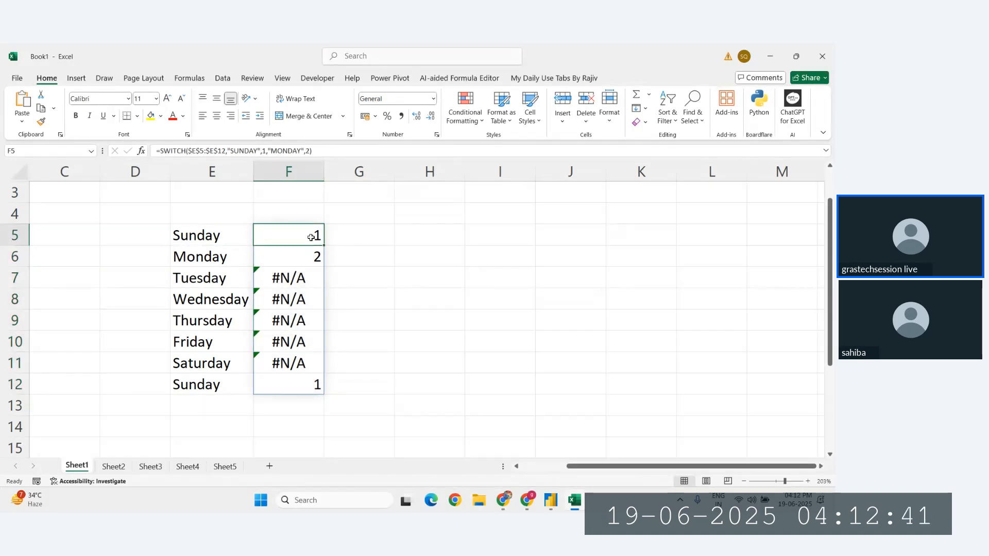
pyautogui.click(198, 235)
pyautogui.click(282, 234)
pyautogui.click(197, 257)
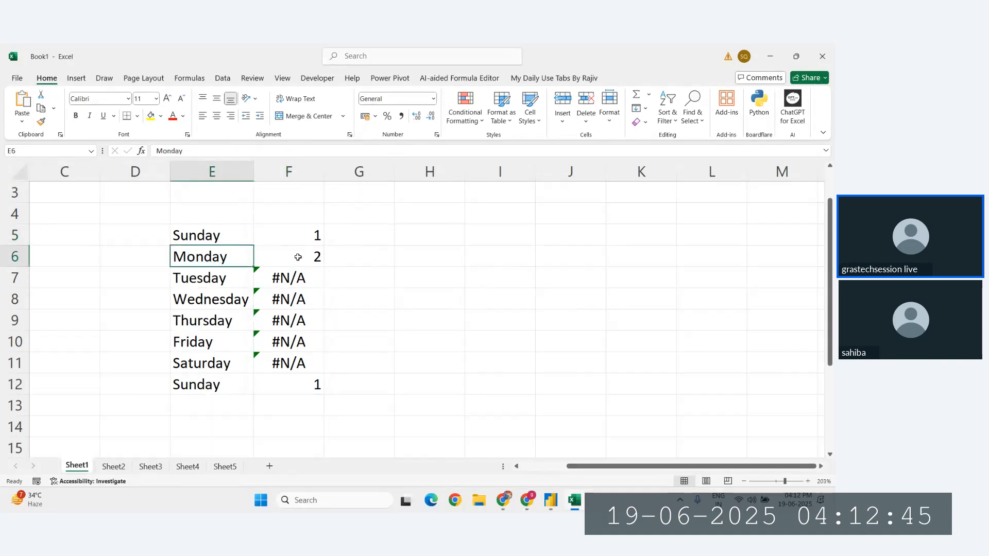
pyautogui.click(300, 257)
pyautogui.moveTo(291, 278); pyautogui.dragTo(294, 363)
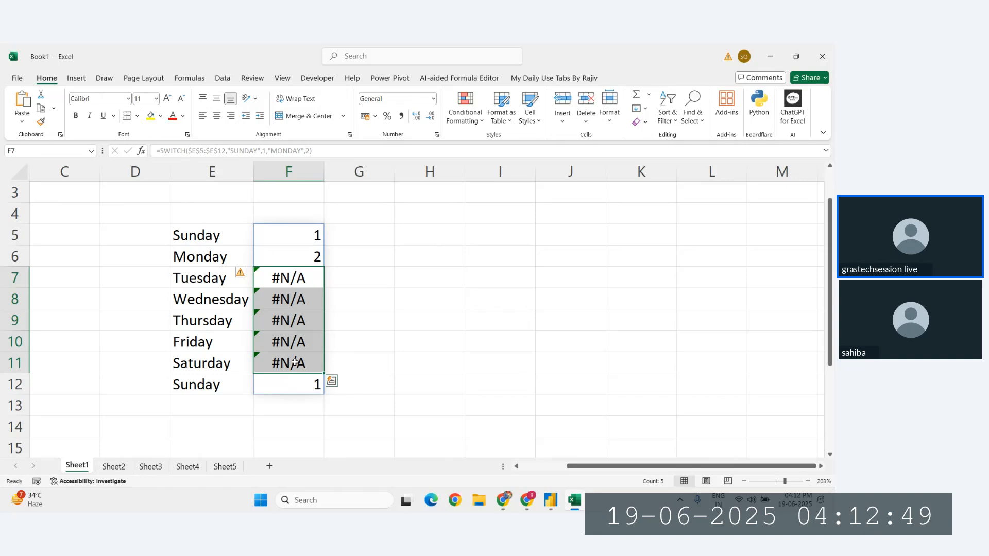
pyautogui.moveTo(212, 393); pyautogui.dragTo(213, 434)
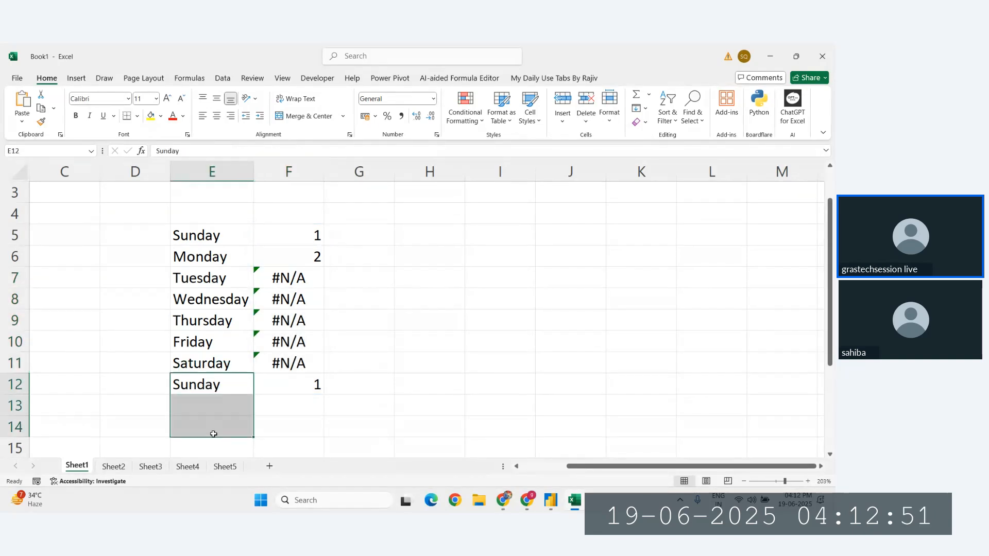
# - Go through the weekdays in E5:E12 one by one and review the SWITCH results beside them in column F
pyautogui.click(205, 227)
pyautogui.click(207, 257)
pyautogui.click(208, 278)
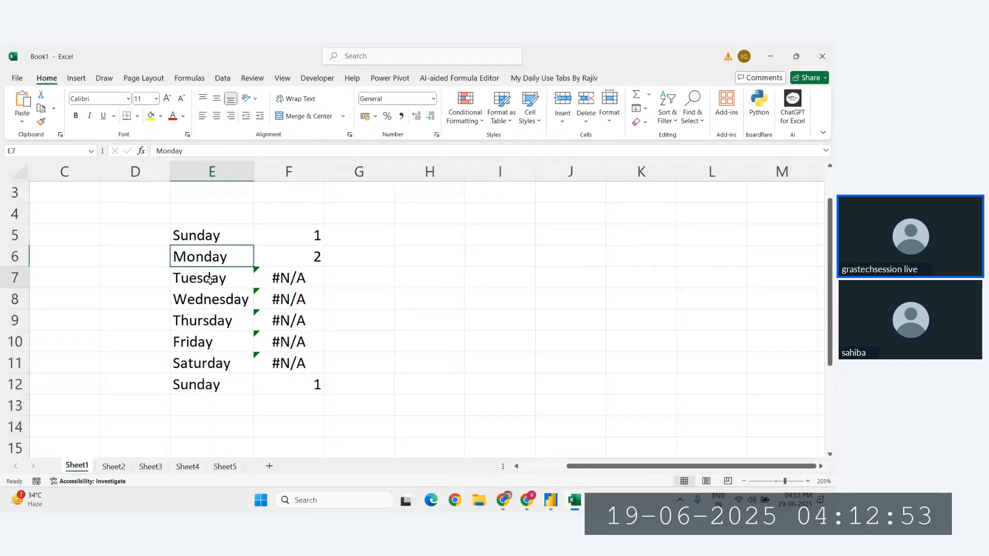
pyautogui.click(210, 299)
pyautogui.click(211, 319)
pyautogui.click(211, 341)
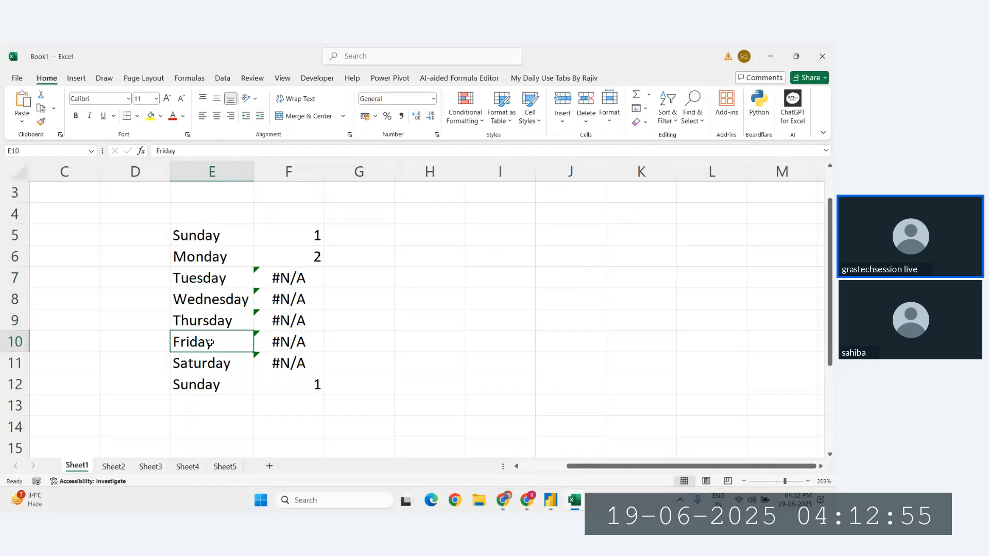
pyautogui.click(211, 363)
pyautogui.click(211, 398)
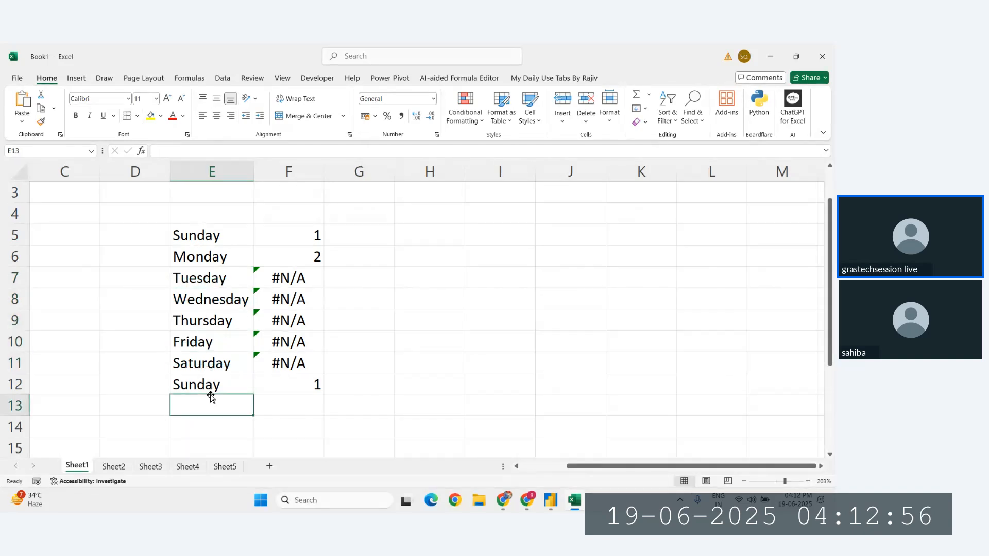
pyautogui.click(198, 346)
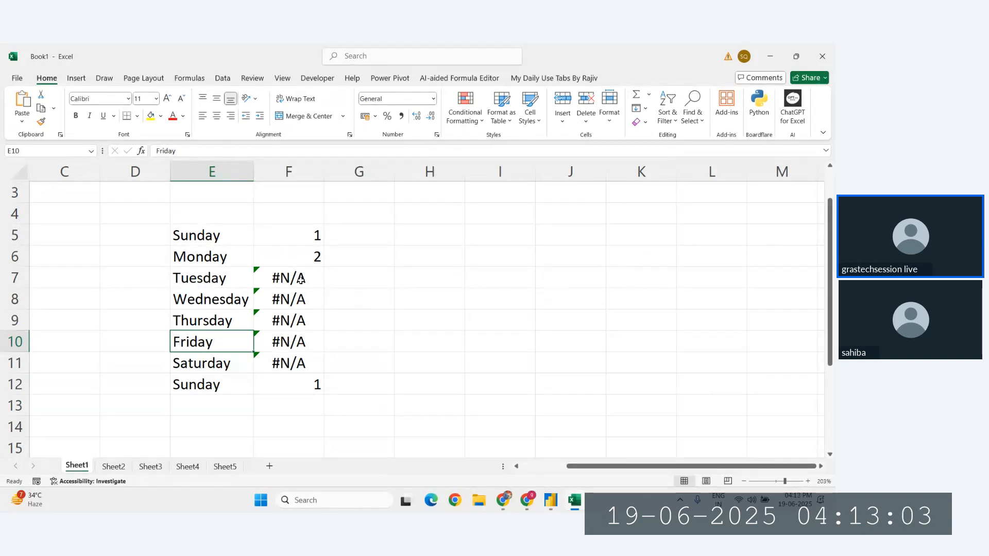
pyautogui.click(222, 279)
pyautogui.click(213, 237)
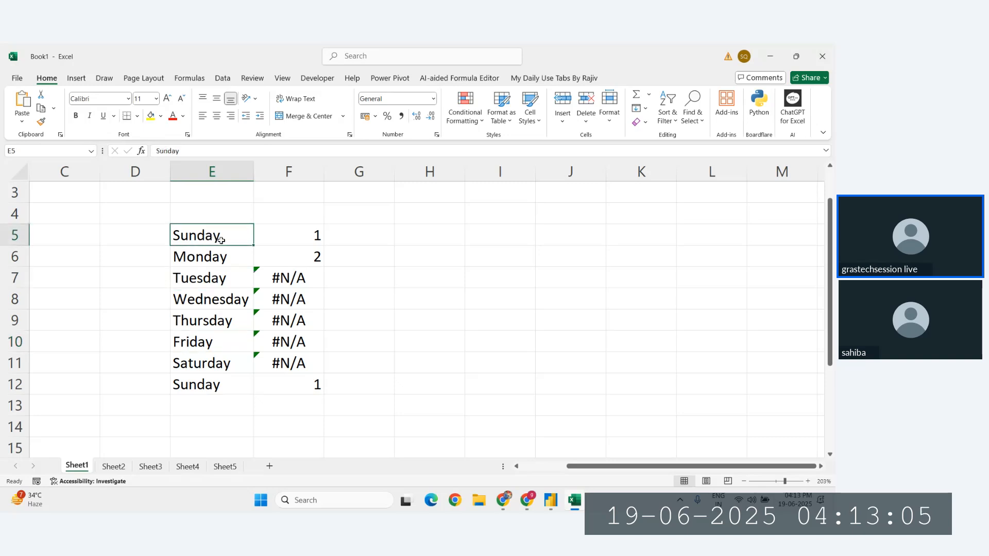
pyautogui.moveTo(275, 236); pyautogui.dragTo(289, 373)
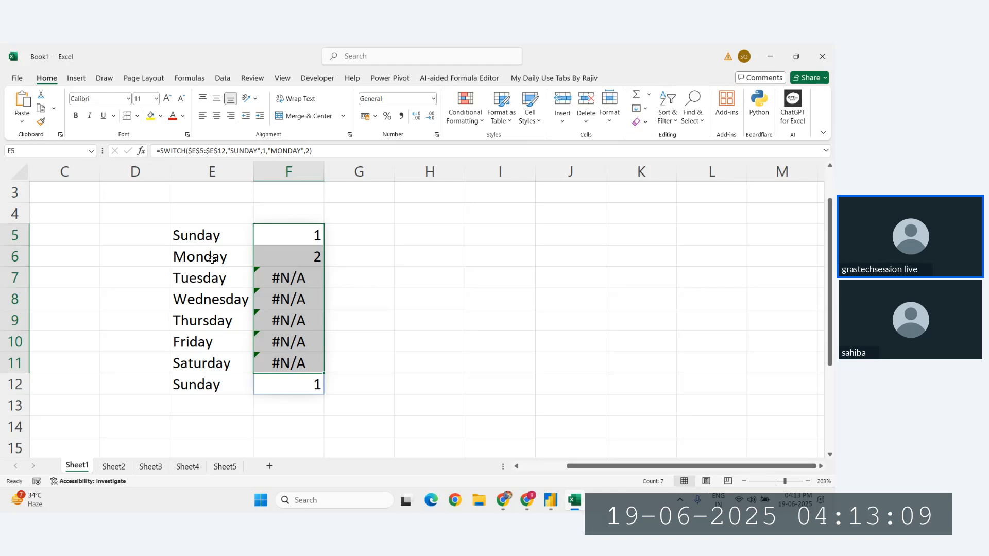
pyautogui.click(196, 229)
pyautogui.click(194, 265)
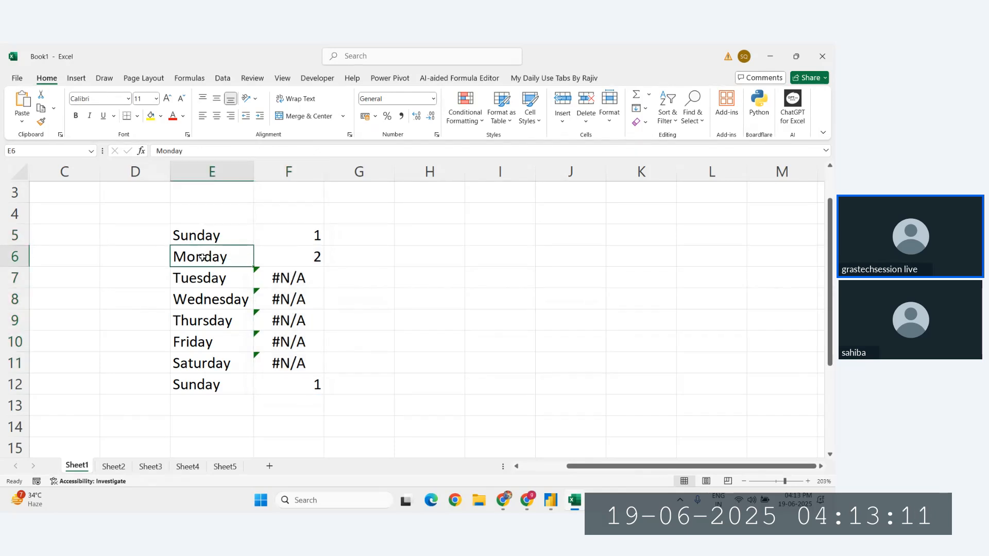
pyautogui.click(184, 232)
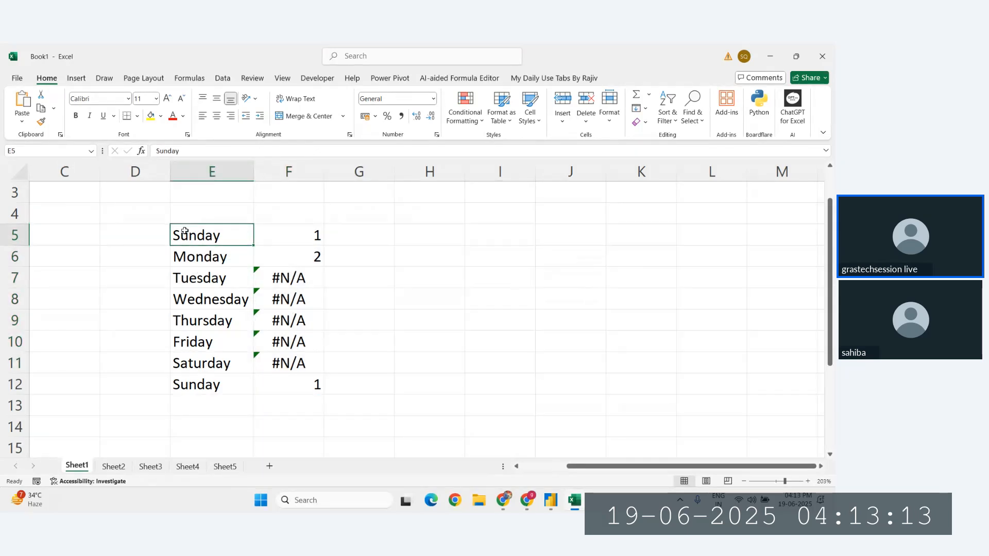
pyautogui.click(299, 234)
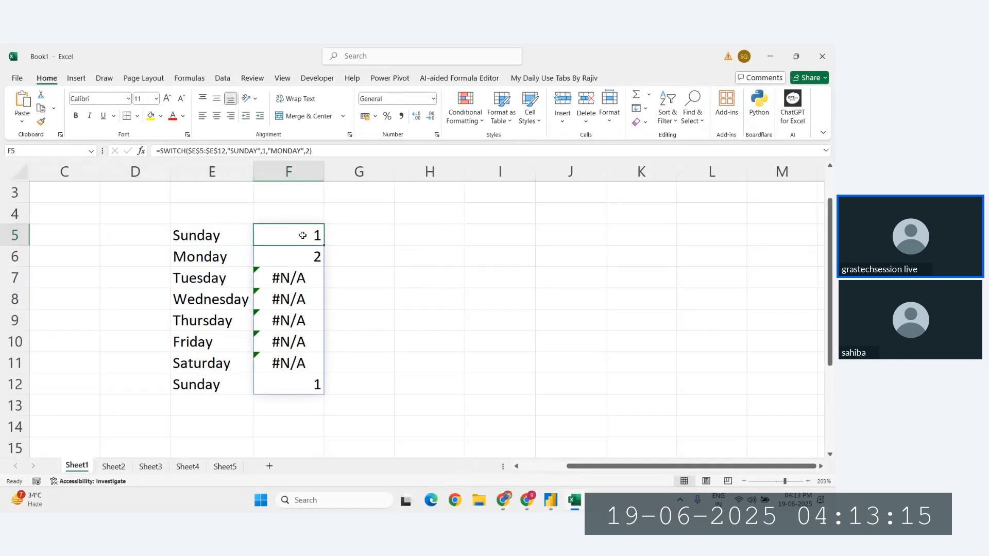
# - Try replacing "SUNDAY" in the F5 SWITCH formula with the absolute reference $E$5, and restore the original text value
pyautogui.doubleClick(303, 235)
pyautogui.moveTo(470, 236); pyautogui.dragTo(405, 235)
pyautogui.press('Delete')
pyautogui.click(220, 235)
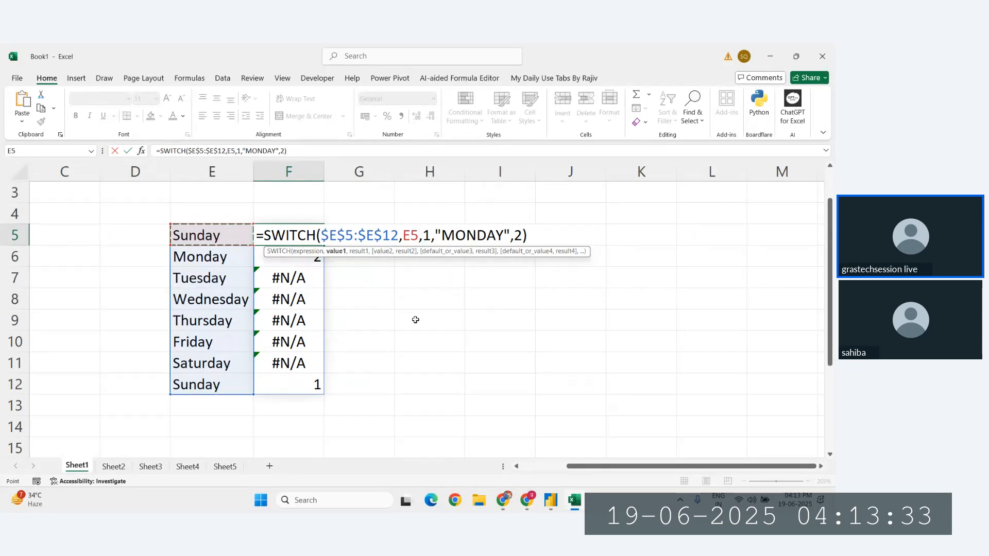
pyautogui.press('F4')
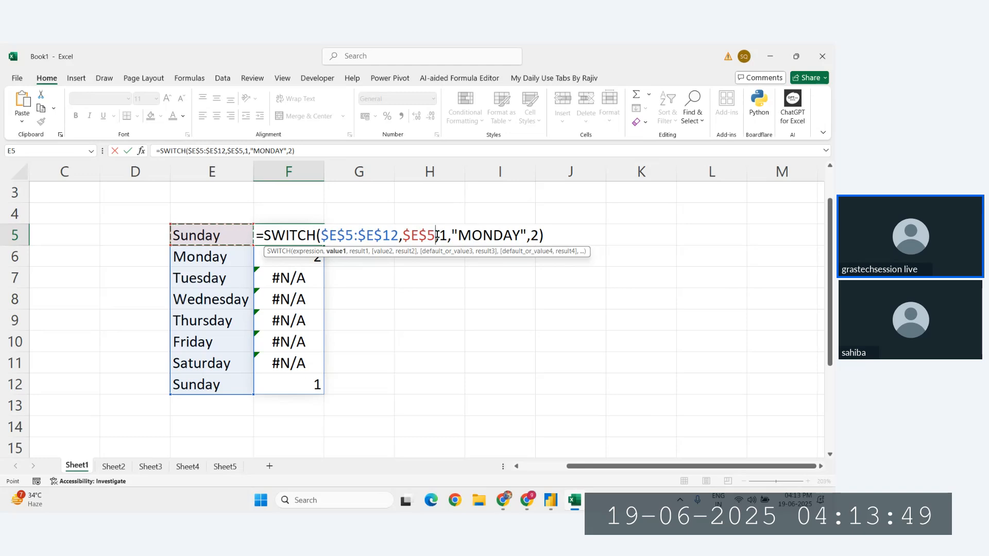
pyautogui.press('Return')
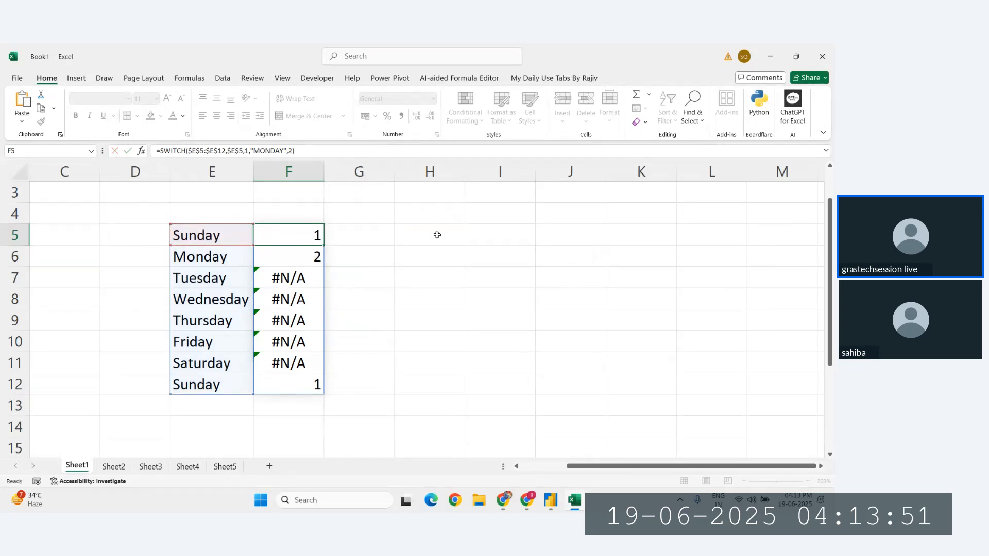
pyautogui.click(468, 297)
pyautogui.doubleClick(306, 236)
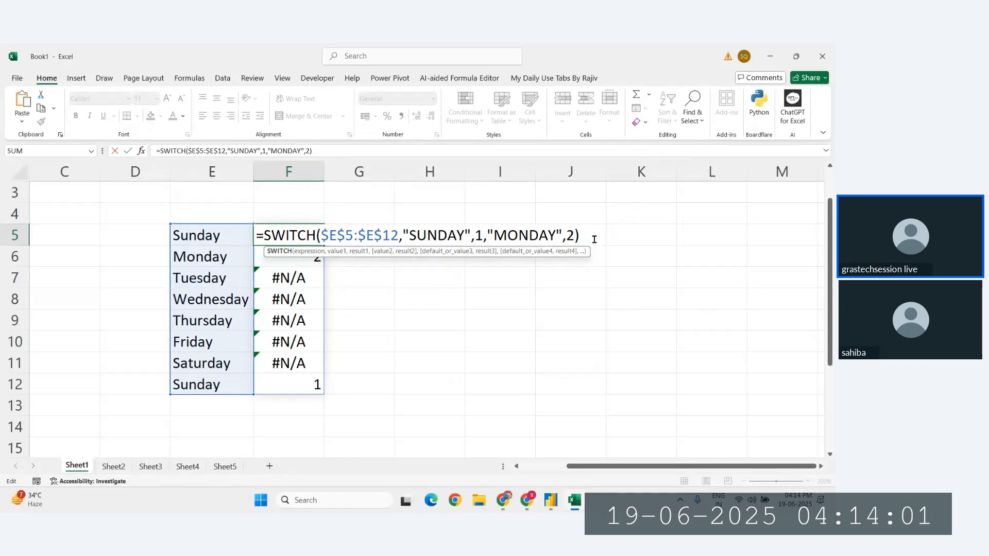
pyautogui.press('Return')
# - Switch to dax_complete in Power BI and start a SWITCH formula for Column 9 of the Orders table
pyautogui.click(530, 434)
pyautogui.click(552, 507)
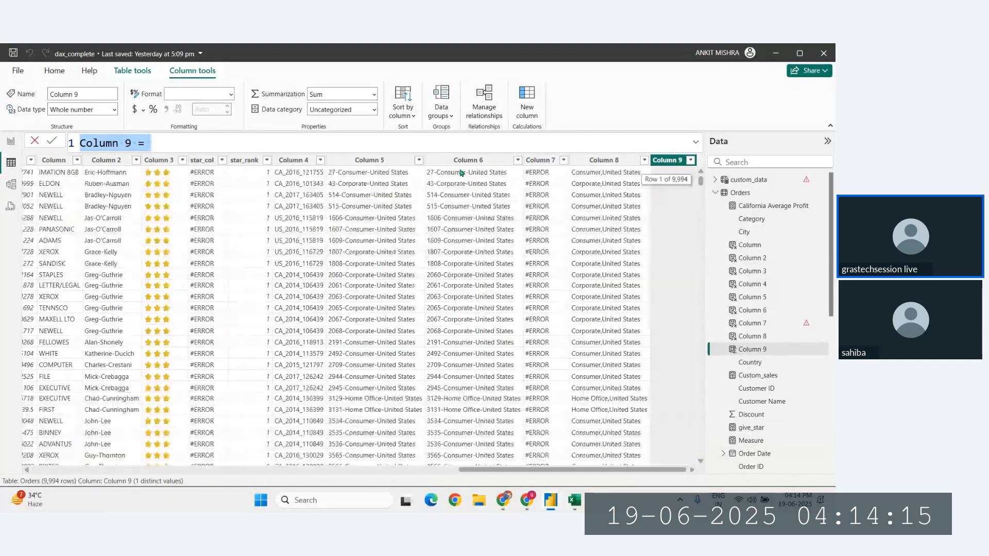
pyautogui.press('End')
pyautogui.write('SWIT')
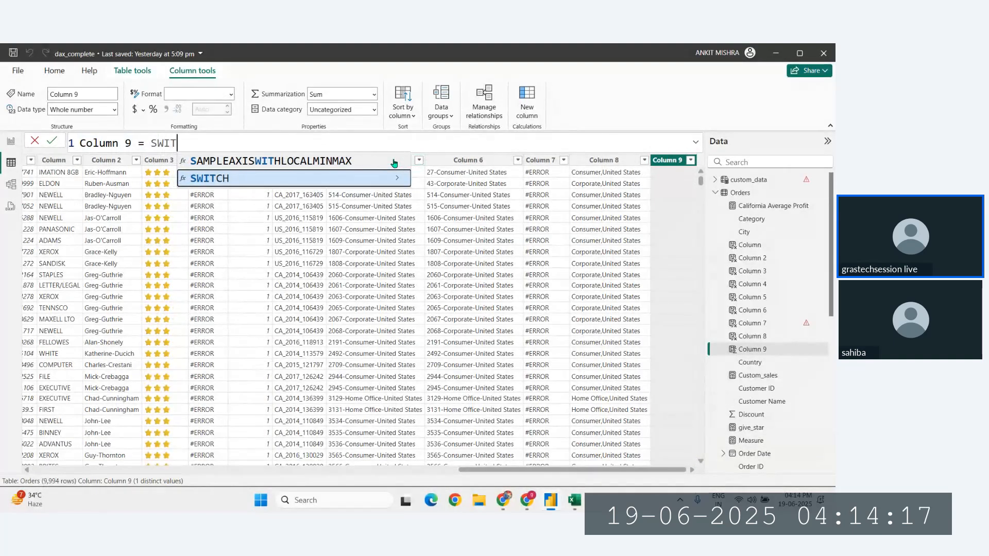
pyautogui.press('Tab')
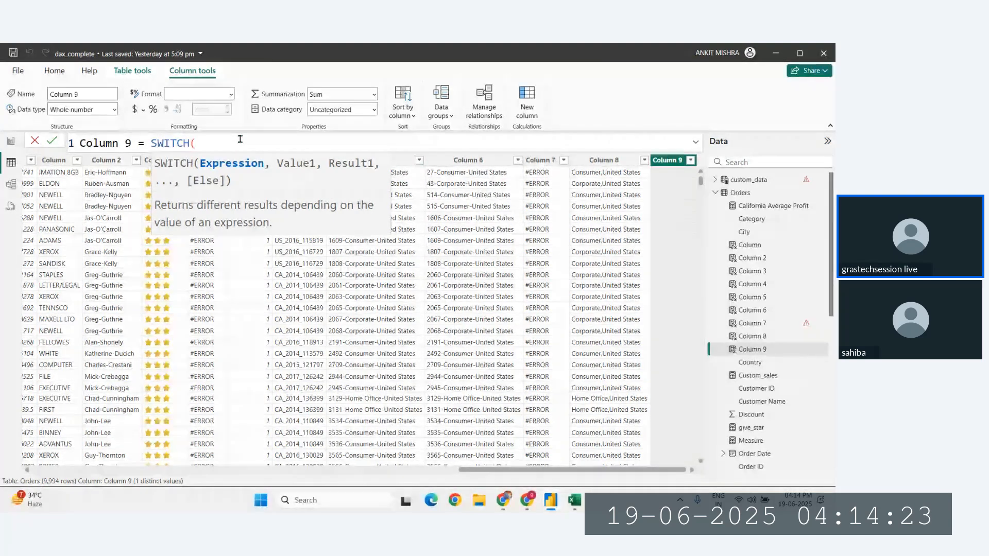
# - Use Orders[Order Date] as the expression of the SWITCH formula, followed by a comma
pyautogui.write('ORDER')
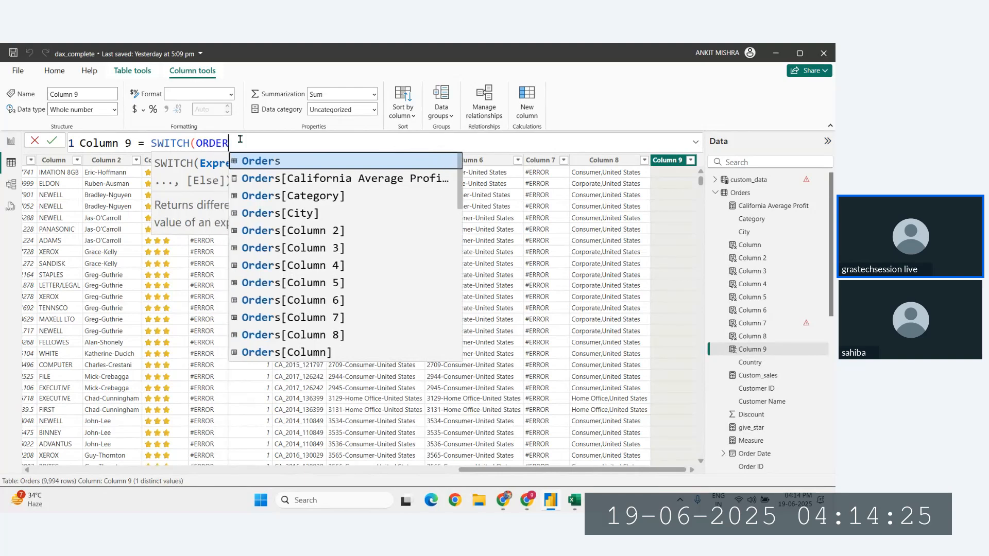
pyautogui.press('Up')
pyautogui.press('Up')
pyautogui.press('Up')
pyautogui.press('Up')
pyautogui.press('Up')
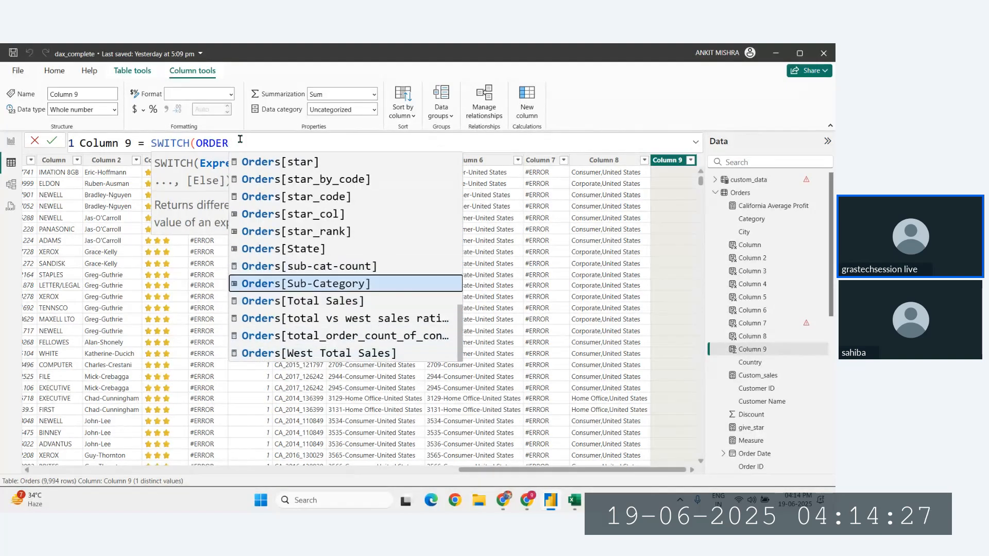
pyautogui.press('Down')
pyautogui.press('Down')
pyautogui.press('Down')
pyautogui.press('Down')
pyautogui.press('Down')
pyautogui.press('Up')
pyautogui.press('Up')
pyautogui.press('Up')
pyautogui.press('Up')
pyautogui.press('Up')
pyautogui.press('Up')
pyautogui.press('Up')
pyautogui.press('Up')
pyautogui.press('Up')
pyautogui.press('Up')
pyautogui.press('Up')
pyautogui.press('Up')
pyautogui.press('Up')
pyautogui.press('Up')
pyautogui.press('Up')
pyautogui.press('Up')
pyautogui.press('Up')
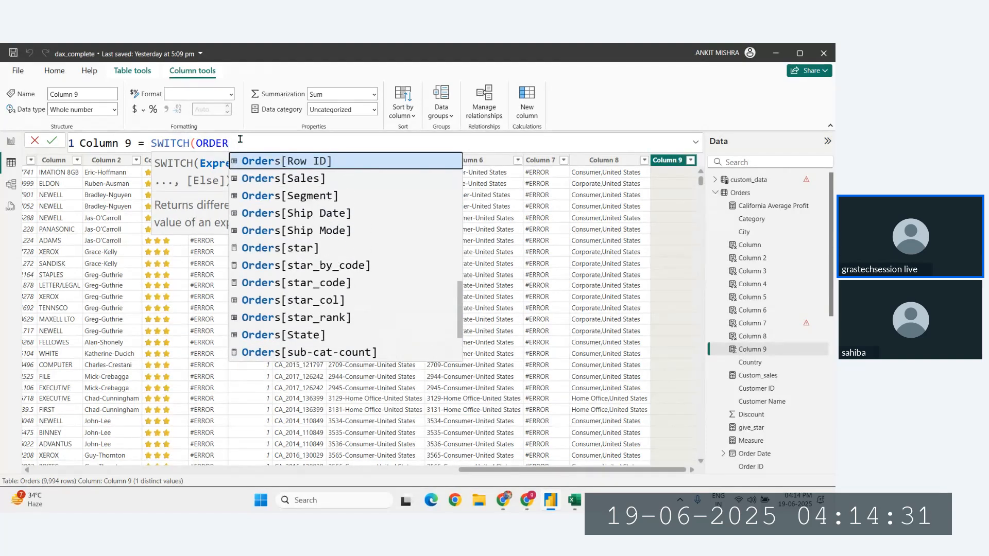
pyautogui.press('Up')
pyautogui.press('Up')
pyautogui.press('Up')
pyautogui.press('Down')
pyautogui.press('Down')
pyautogui.press('Down')
pyautogui.press('Down')
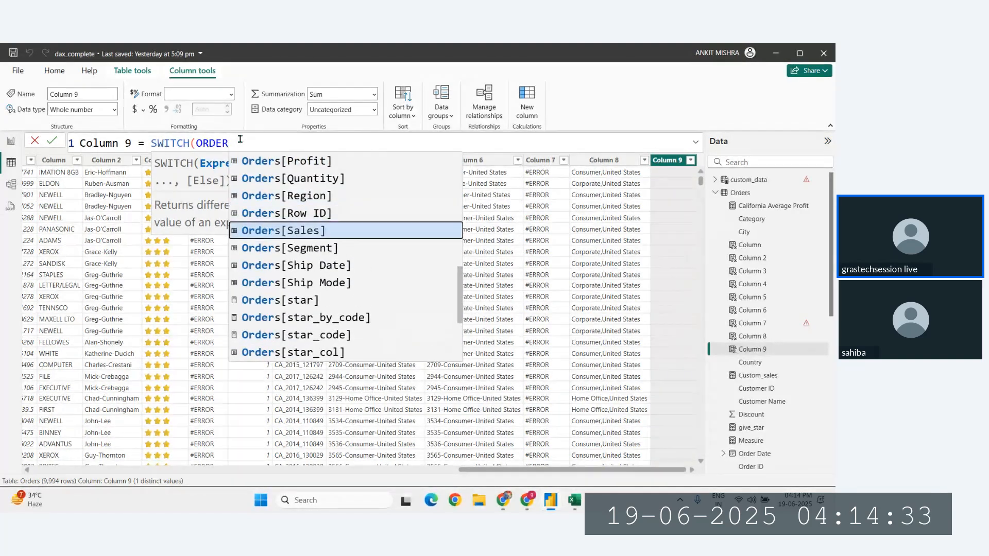
pyautogui.press('Up')
pyautogui.press('Up')
pyautogui.press('Up')
pyautogui.press('Up')
pyautogui.press('Up')
pyautogui.press('Up')
pyautogui.press('Up')
pyautogui.press('Up')
pyautogui.press('Up')
pyautogui.press('Down')
pyautogui.press('Down')
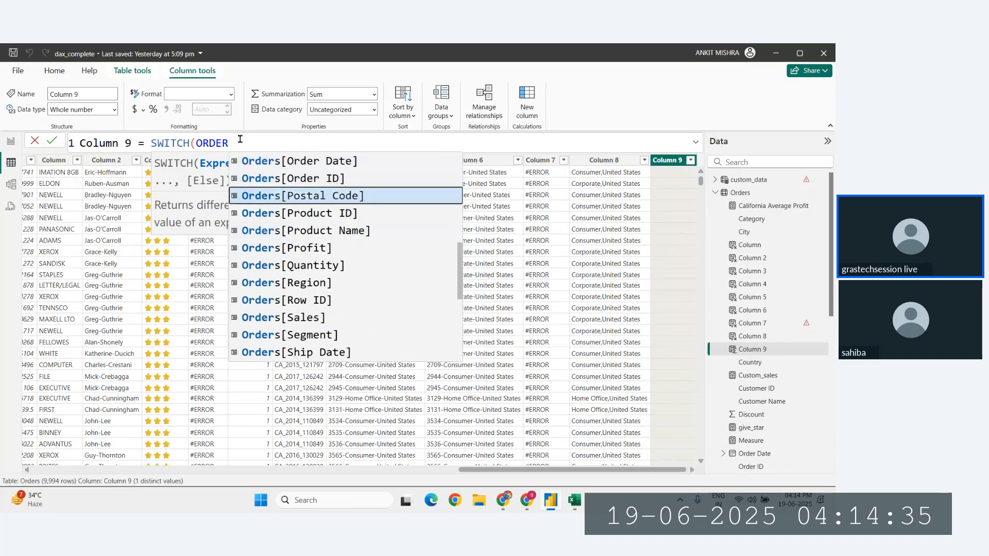
pyautogui.press('Up')
pyautogui.press('Up')
pyautogui.press('Tab')
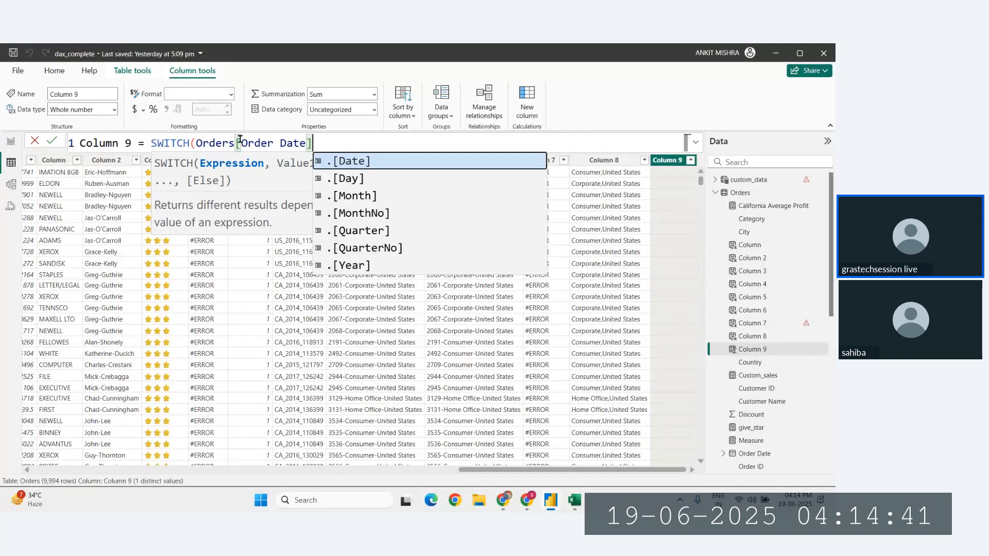
pyautogui.write(',')
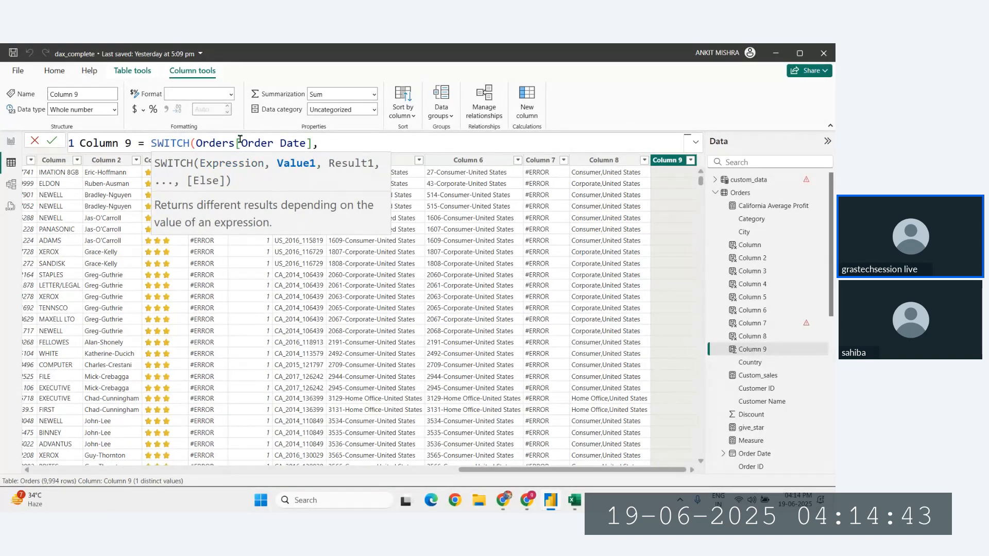
# - Add the value "JANUARY" with result 1 on its own line of the SWITCH formula, ending in a comma
pyautogui.write("'")
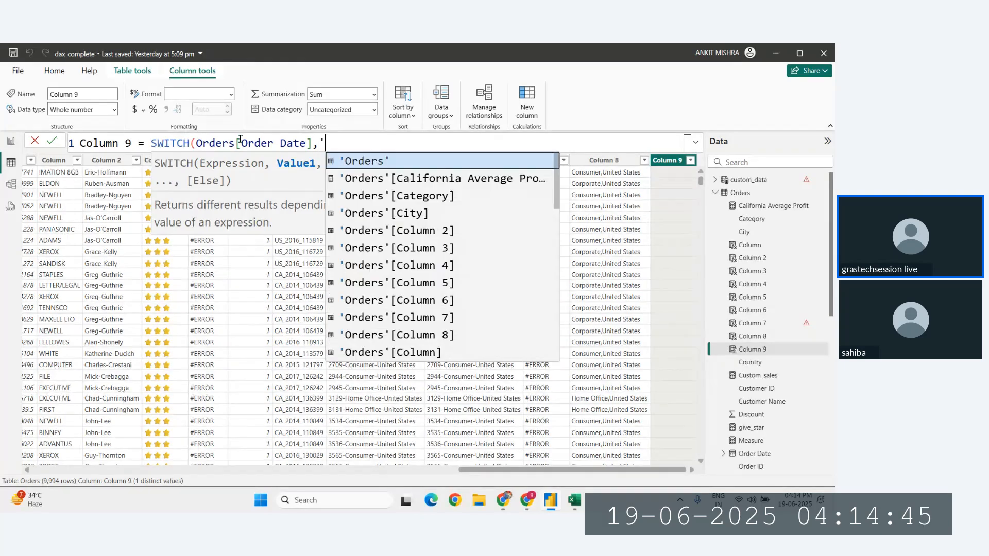
pyautogui.press('BackSpace')
pyautogui.write('"')
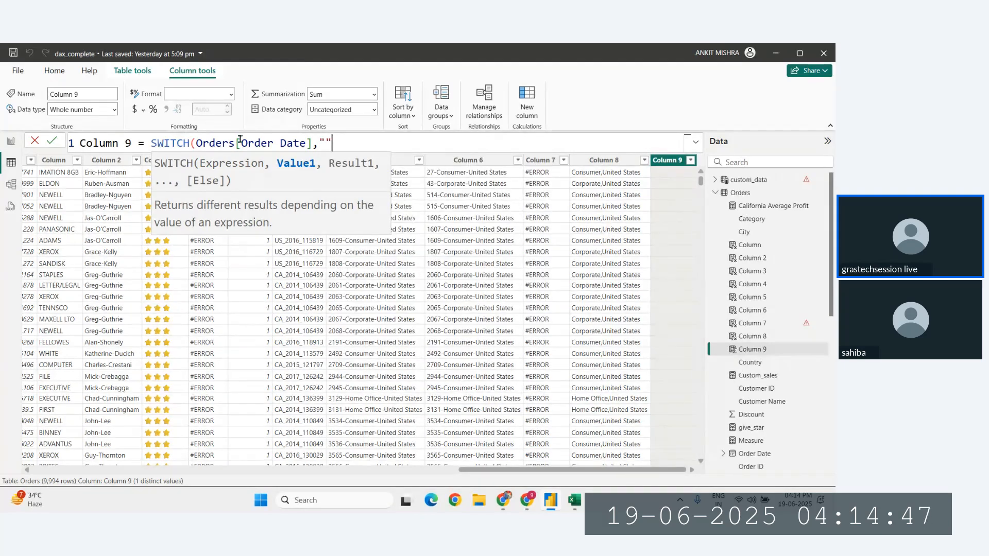
pyautogui.press('Left')
pyautogui.write('JAN')
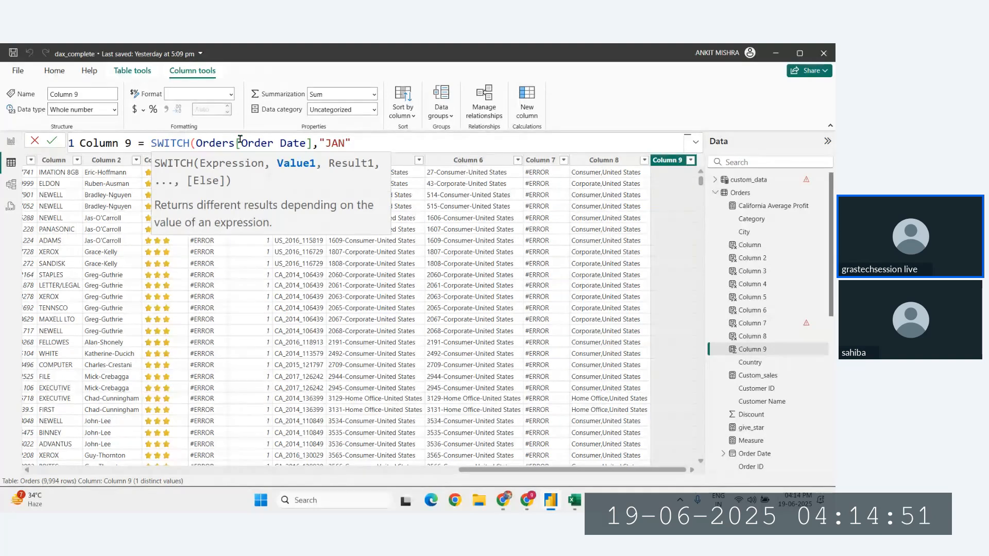
pyautogui.write('UARY",1')
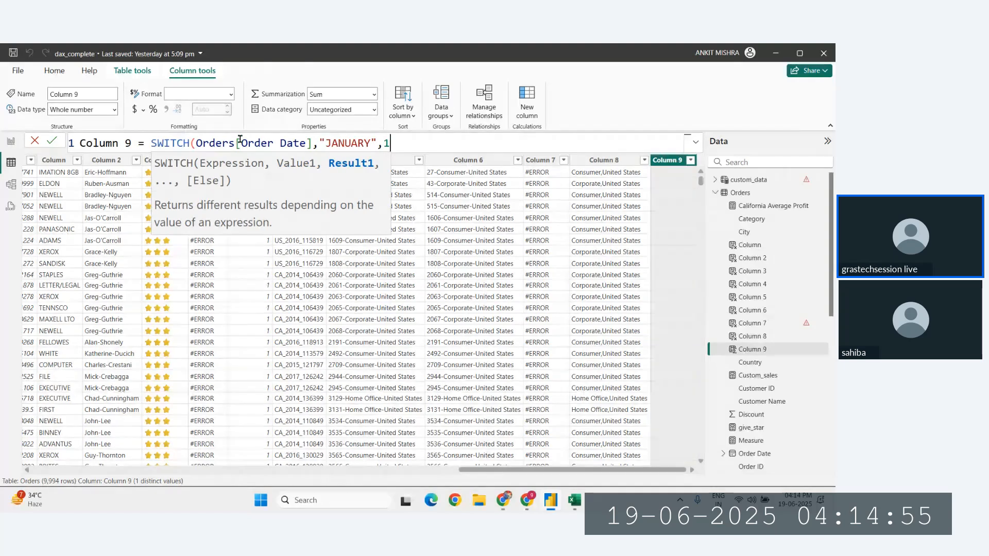
pyautogui.click(321, 143)
pyautogui.hotkey('shift', 'Return')
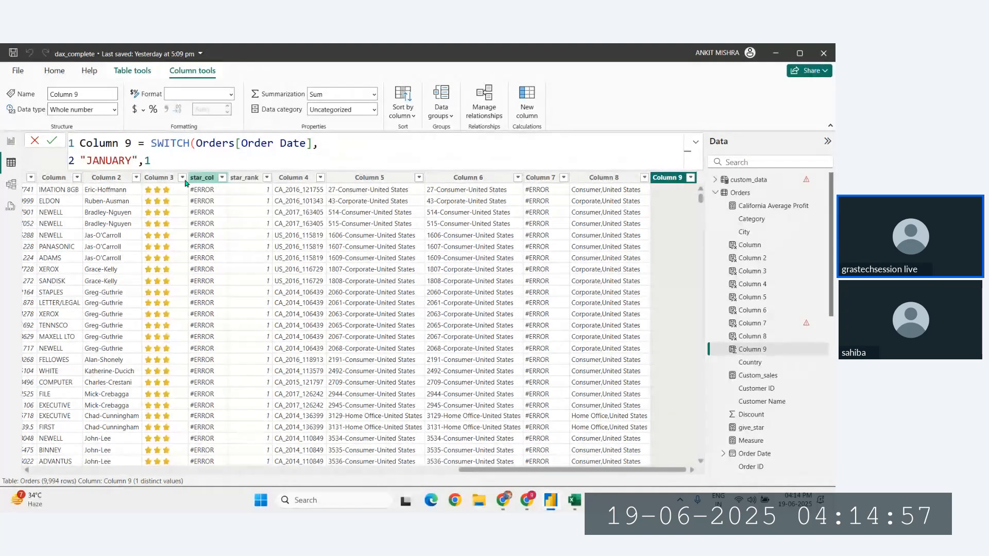
pyautogui.moveTo(155, 160); pyautogui.dragTo(80, 160)
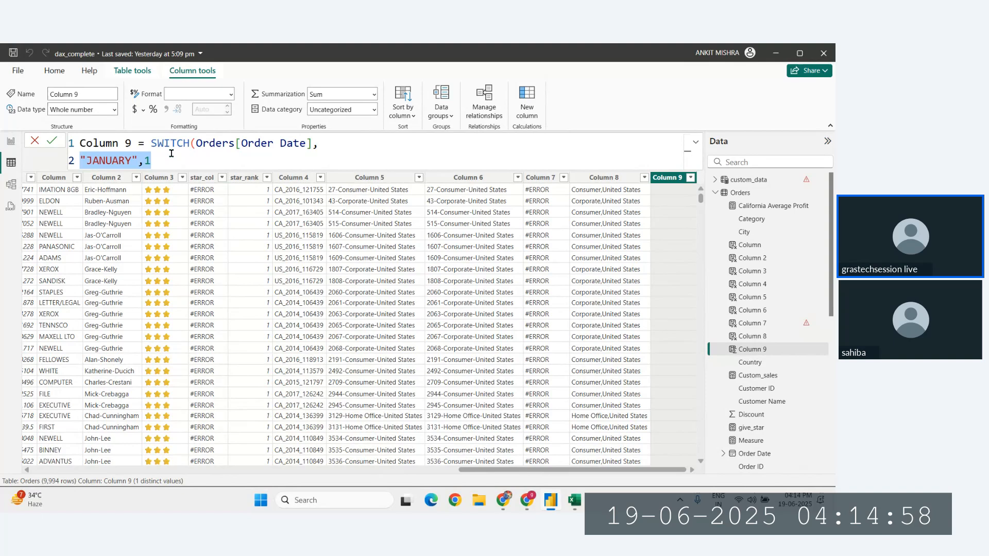
pyautogui.click(204, 161)
pyautogui.write(',')
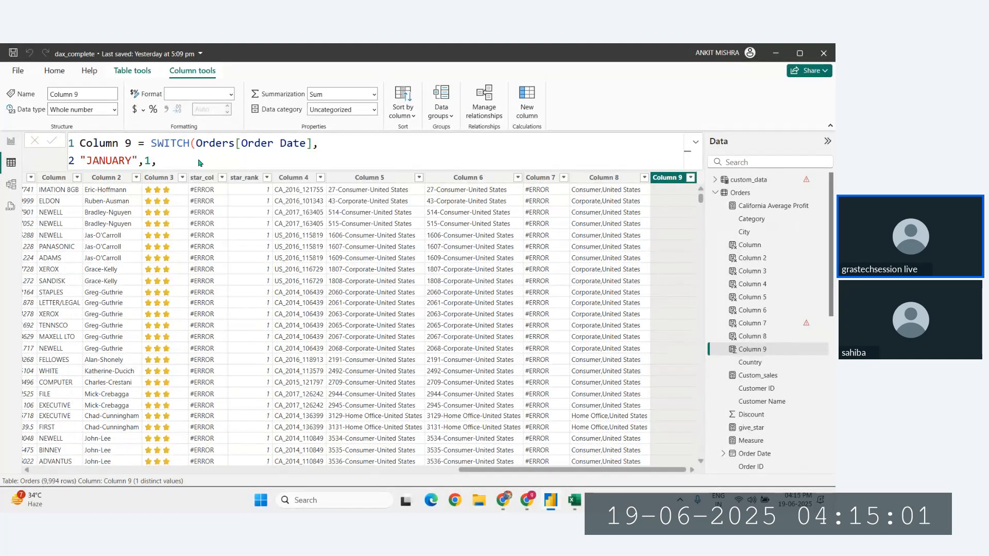
# - Try to close and commit the SWITCH formula with only the January pair, and remove the closing parenthesis
pyautogui.write(')')
pyautogui.press('Return')
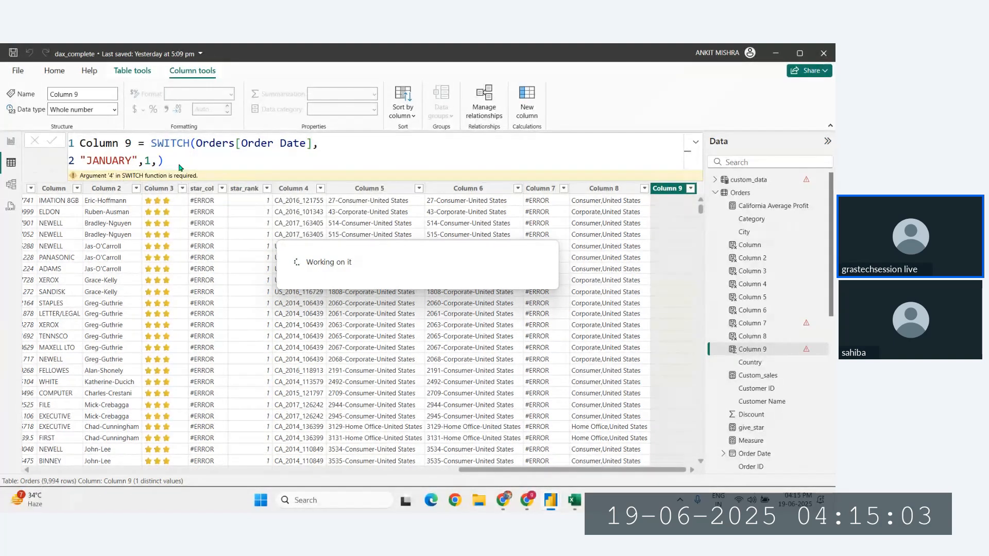
pyautogui.click(182, 161)
pyautogui.press('BackSpace')
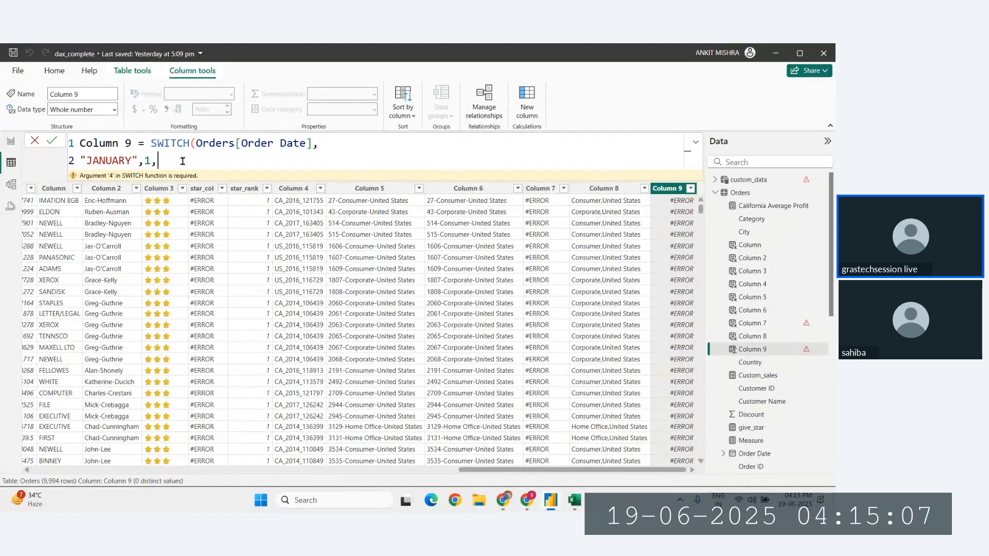
# - Add the value "FEBRUARY" with result 2 on a new line of the SWITCH formula
pyautogui.hotkey('shift', 'Return')
pyautogui.write("'")
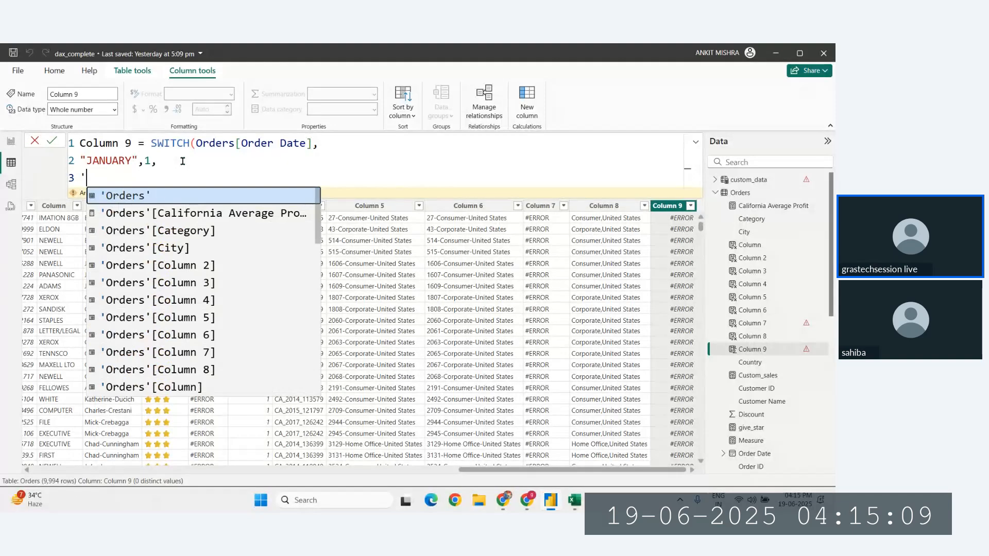
pyautogui.press('BackSpace')
pyautogui.write('"')
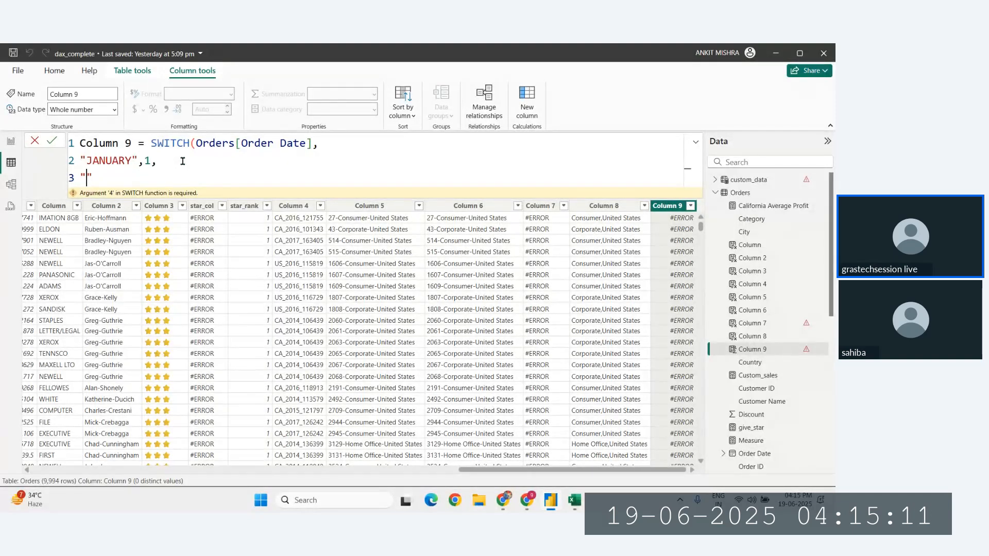
pyautogui.write('FEBRA')
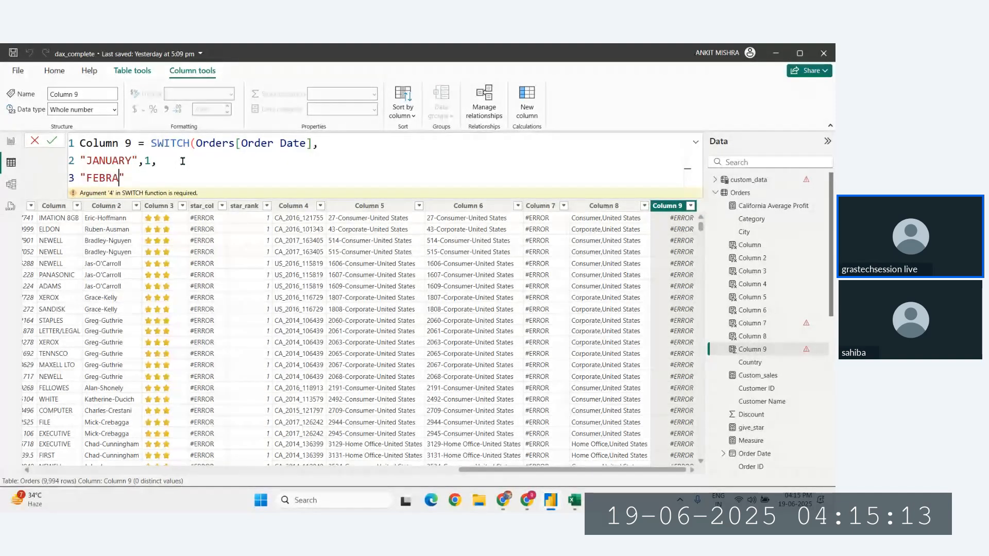
pyautogui.press('BackSpace')
pyautogui.write('UARY",')
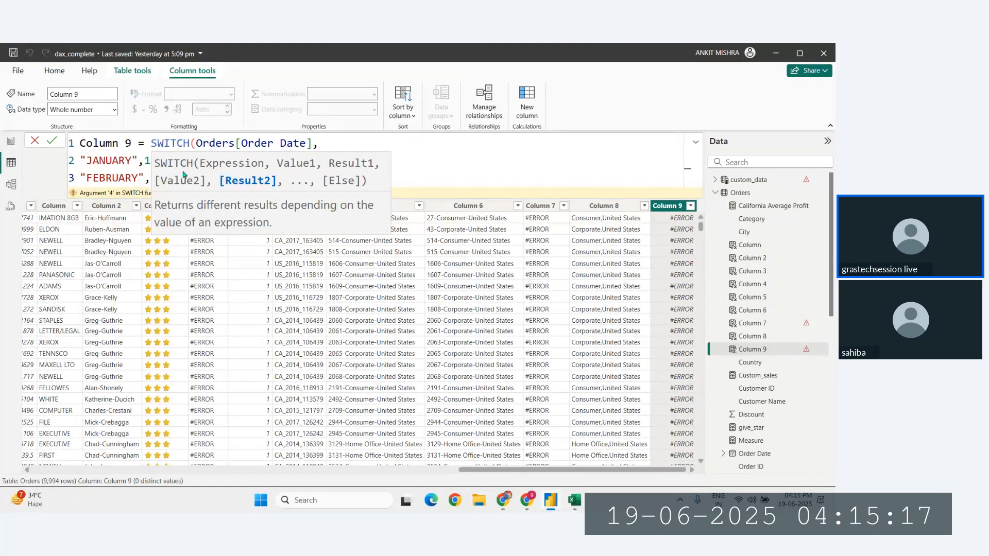
pyautogui.write('2')
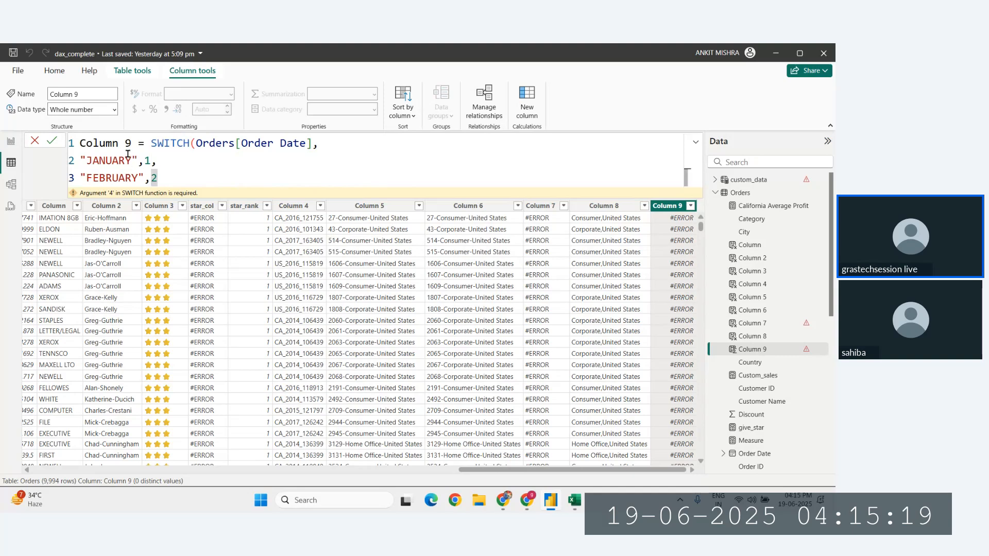
# - Delete the value "JANUARY" together with its quotation marks from the first pair of the SWITCH formula
pyautogui.click(133, 158)
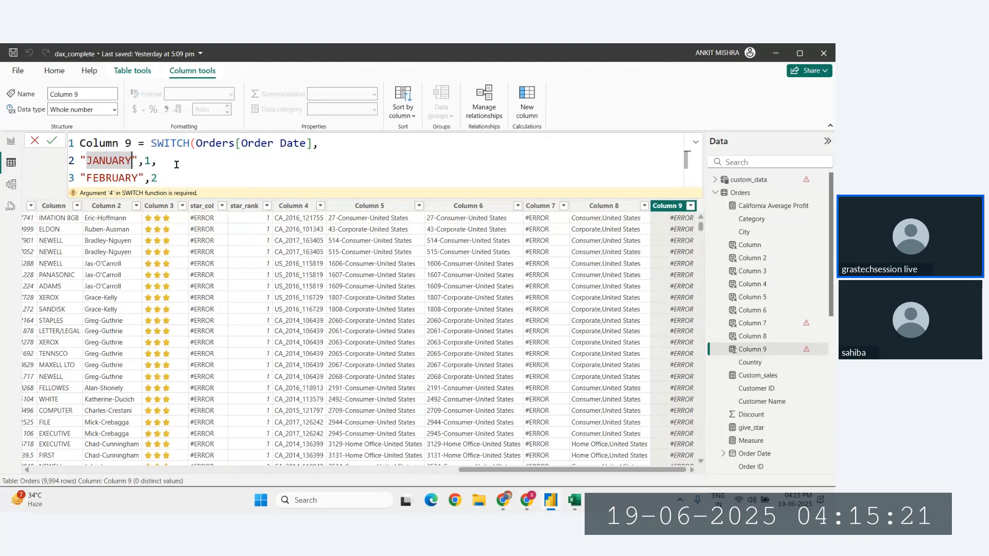
pyautogui.press('BackSpace')
pyautogui.press('BackSpace')
pyautogui.press('BackSpace')
pyautogui.press('BackSpace')
pyautogui.press('BackSpace')
pyautogui.press('BackSpace')
pyautogui.press('BackSpace')
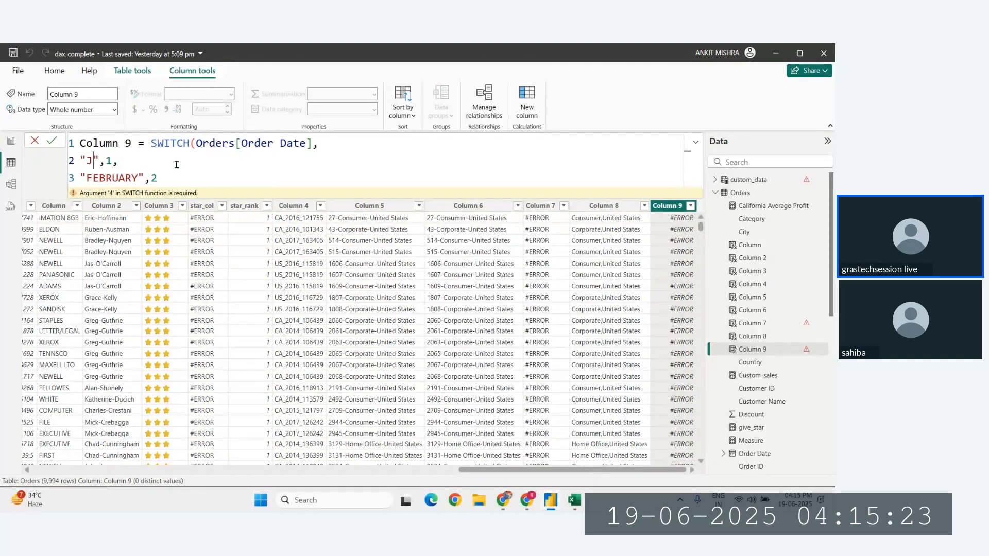
pyautogui.press('BackSpace')
pyautogui.press('BackSpace')
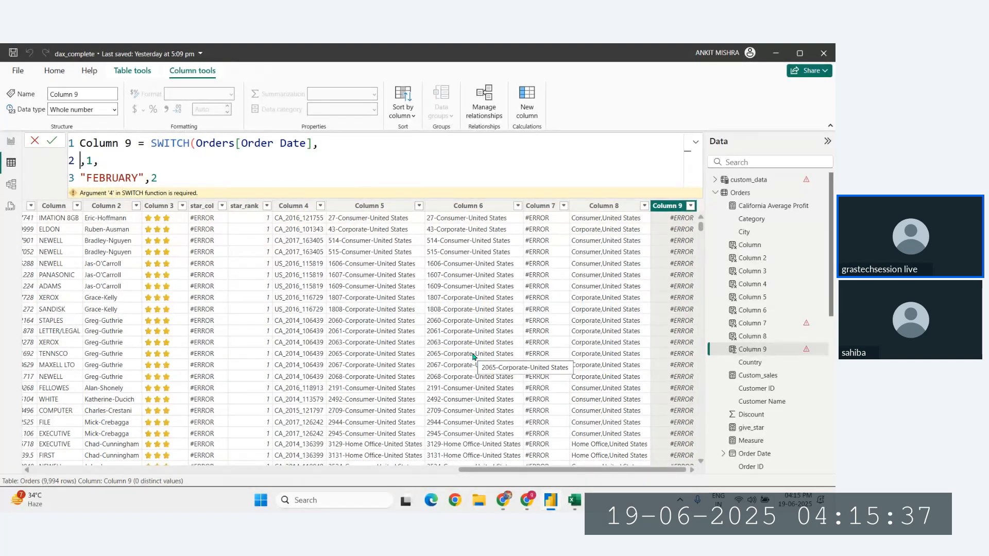
pyautogui.write("''")
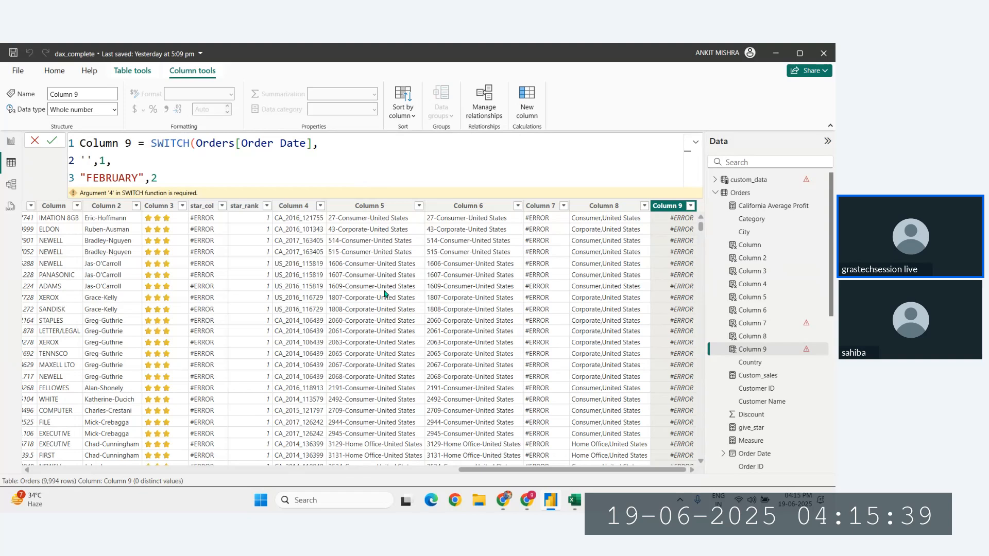
pyautogui.press('BackSpace')
pyautogui.press('BackSpace')
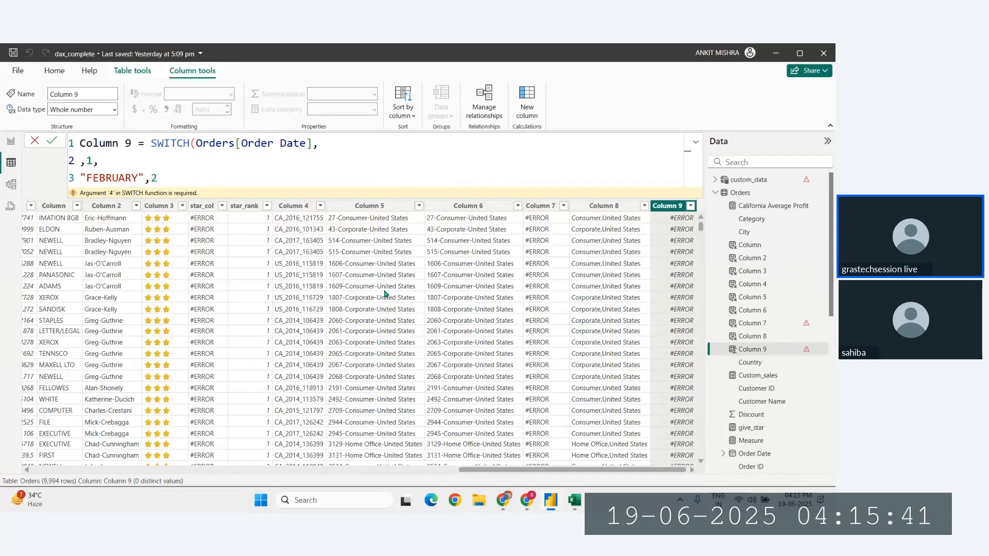
pyautogui.write("''")
pyautogui.press('BackSpace')
pyautogui.press('BackSpace')
# - Enter "January" in title case and double quotes as the value for result 1
pyautogui.write('""')
pyautogui.press('Left')
pyautogui.moveTo(572, 470); pyautogui.dragTo(127, 464)
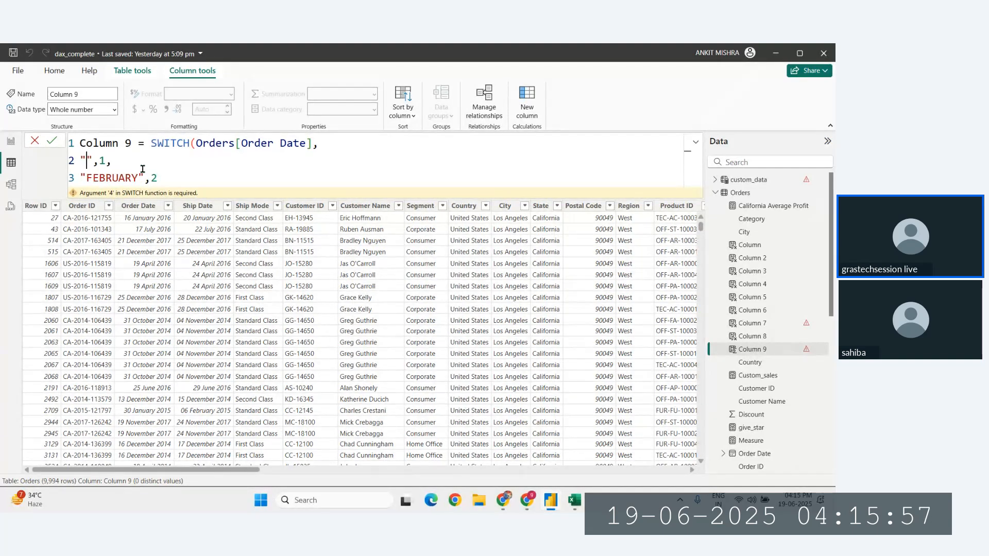
pyautogui.write('January')
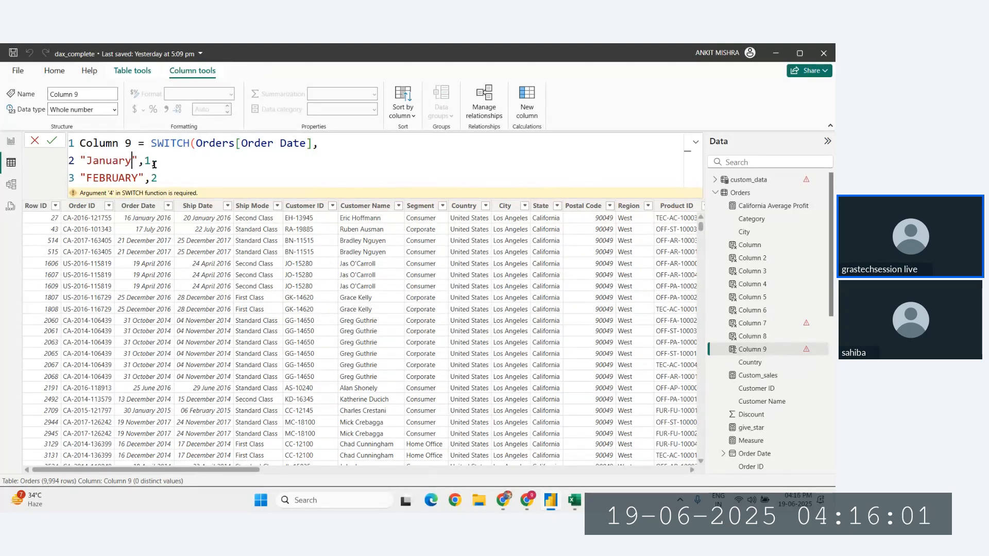
# - Change the value for result 2 to "February" in title case
pyautogui.doubleClick(93, 179)
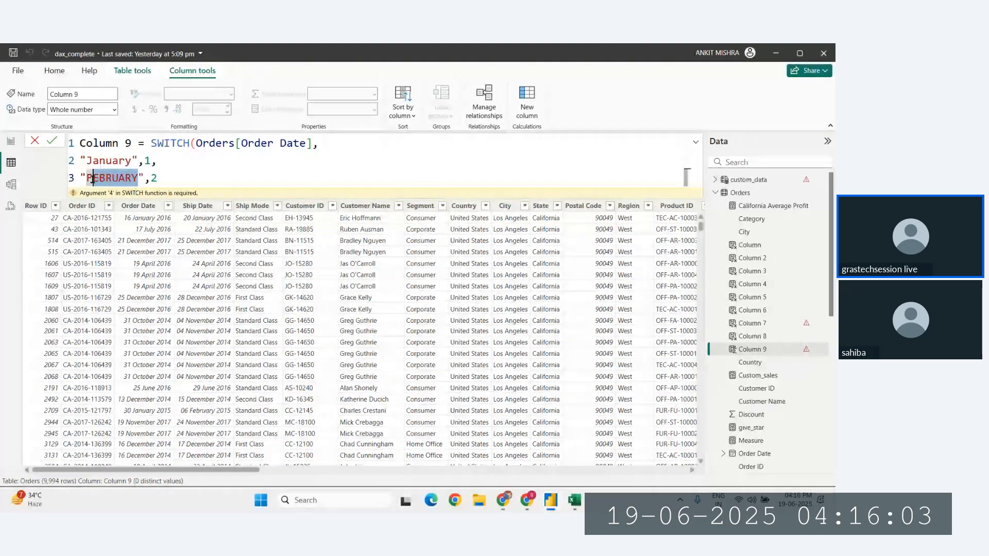
pyautogui.press('BackSpace')
pyautogui.write('Febr')
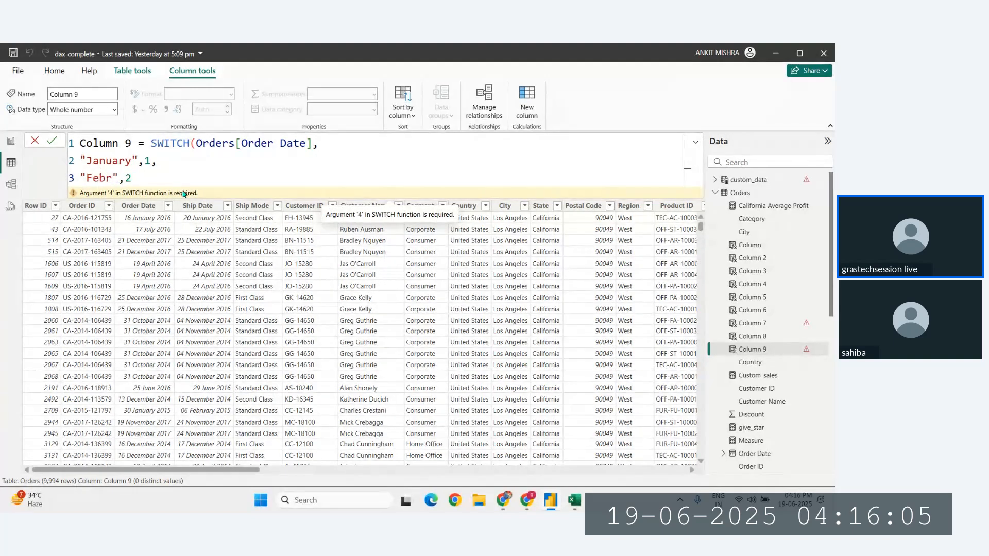
pyautogui.write('uary')
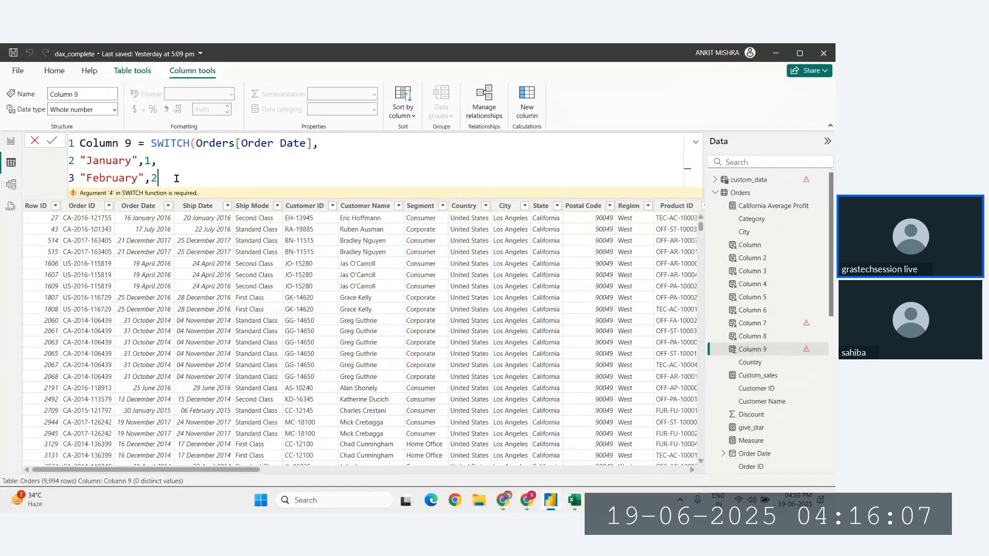
# - Continue the SWITCH formula after the February pair with "March",3 and "April",4 on separate lines, each ending in a comma
pyautogui.click(177, 179)
pyautogui.write(',')
pyautogui.hotkey('shift', 'Return')
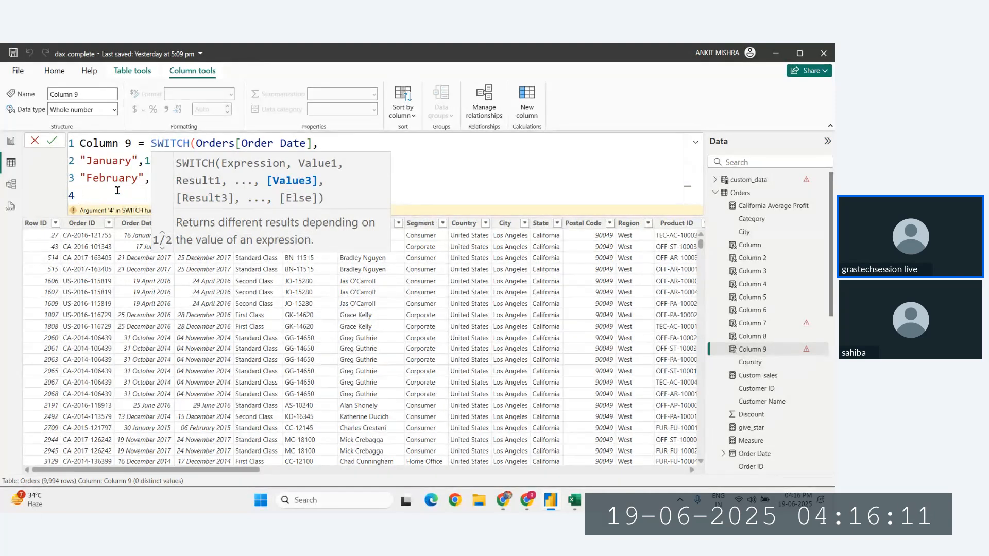
pyautogui.write('"March",3')
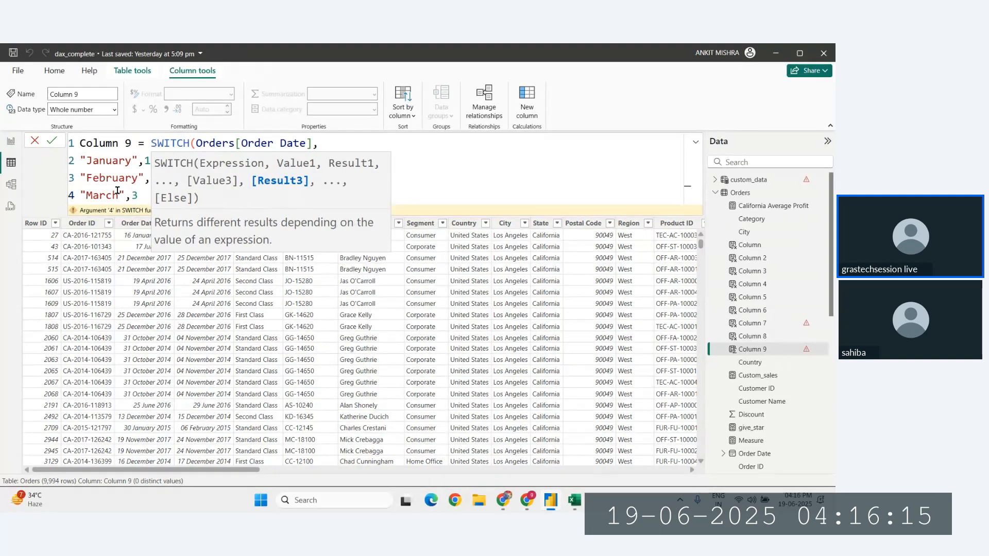
pyautogui.write(',')
pyautogui.hotkey('shift', 'Return')
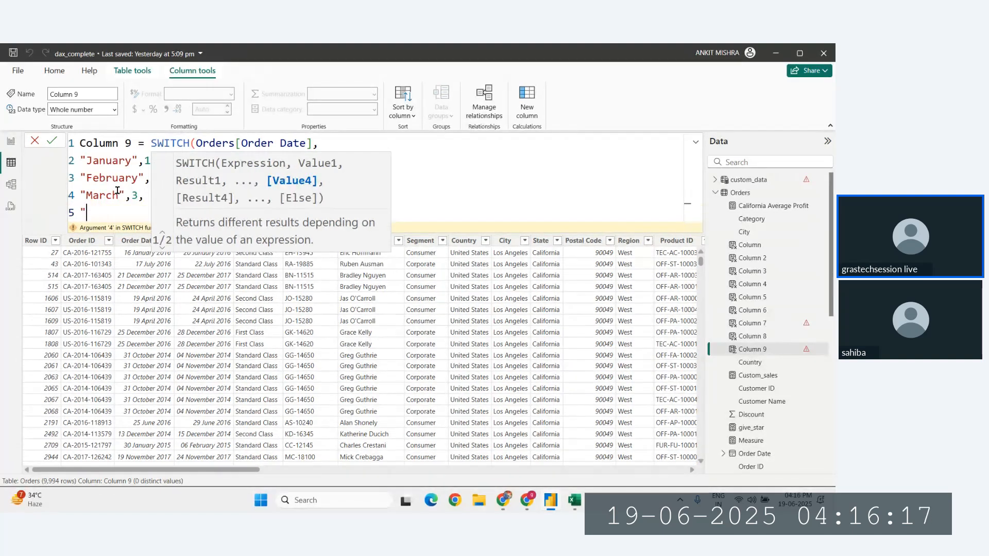
pyautogui.write('""April')
pyautogui.write(',4,')
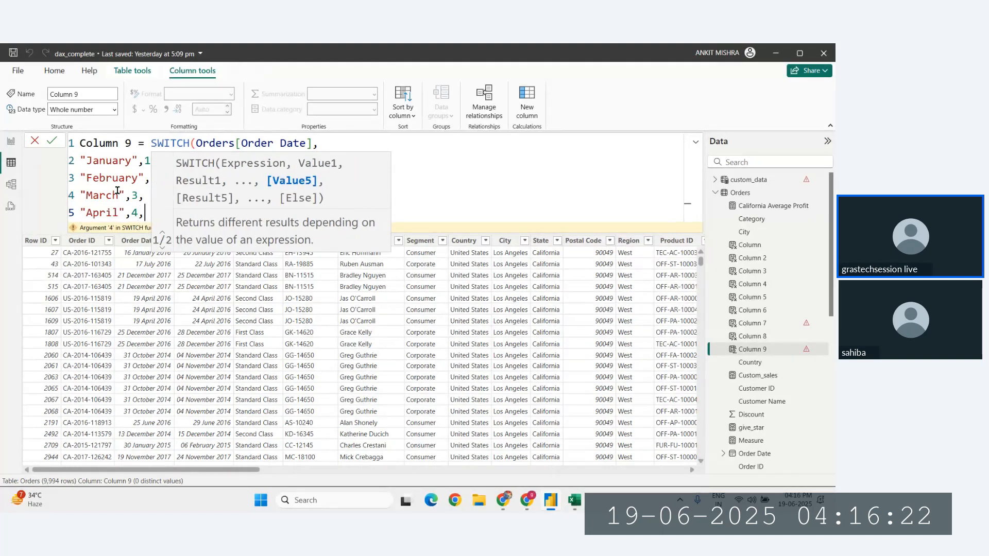
# - Add the pairs "May",5 and "June",6 on separate lines of the SWITCH formula, each ending in a comma
pyautogui.hotkey('shift', 'Return')
pyautogui.write('""')
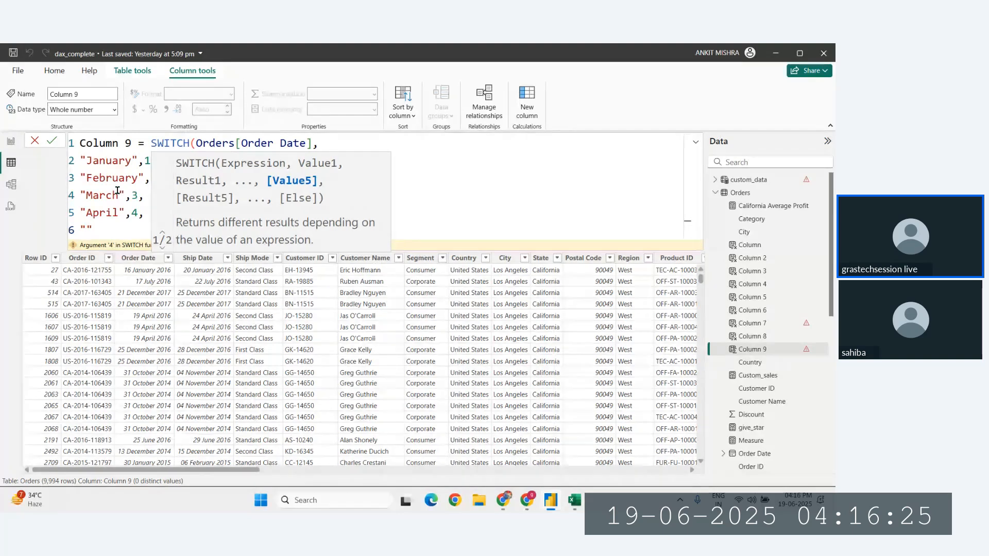
pyautogui.write('May')
pyautogui.press('Right')
pyautogui.write(',5,')
pyautogui.press('Return')
pyautogui.write('""June')
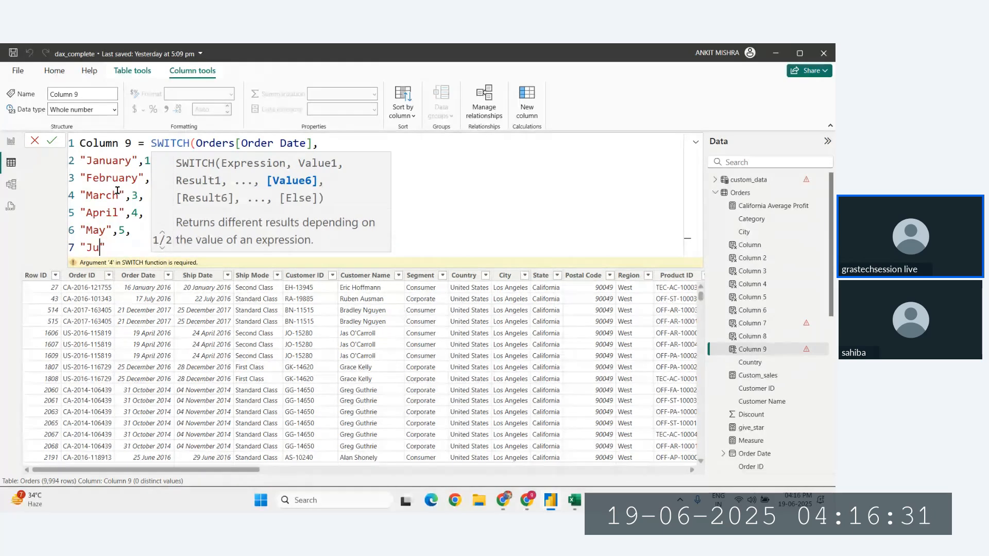
pyautogui.press('Right')
pyautogui.write(',6,')
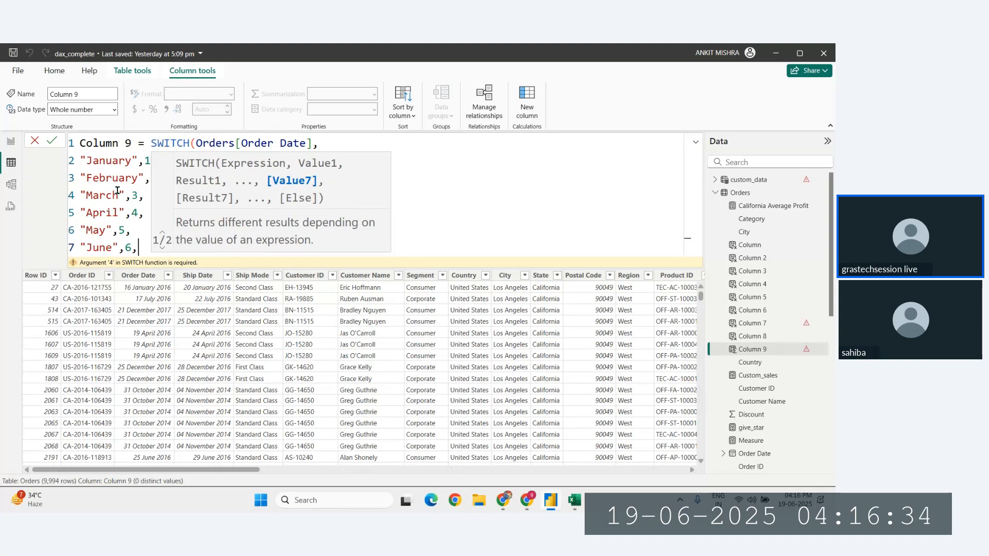
# - Add the pairs "July",7 and "Aug",8 on separate lines of the SWITCH formula, each ending in a comma
pyautogui.press('Return')
pyautogui.write('"')
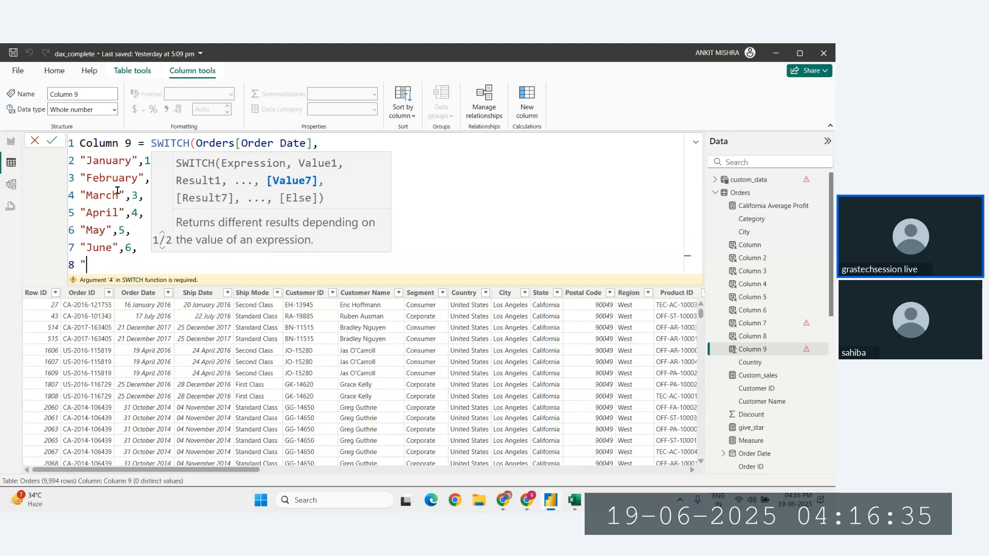
pyautogui.write('July')
pyautogui.press('Right')
pyautogui.write(',7')
pyautogui.write(',')
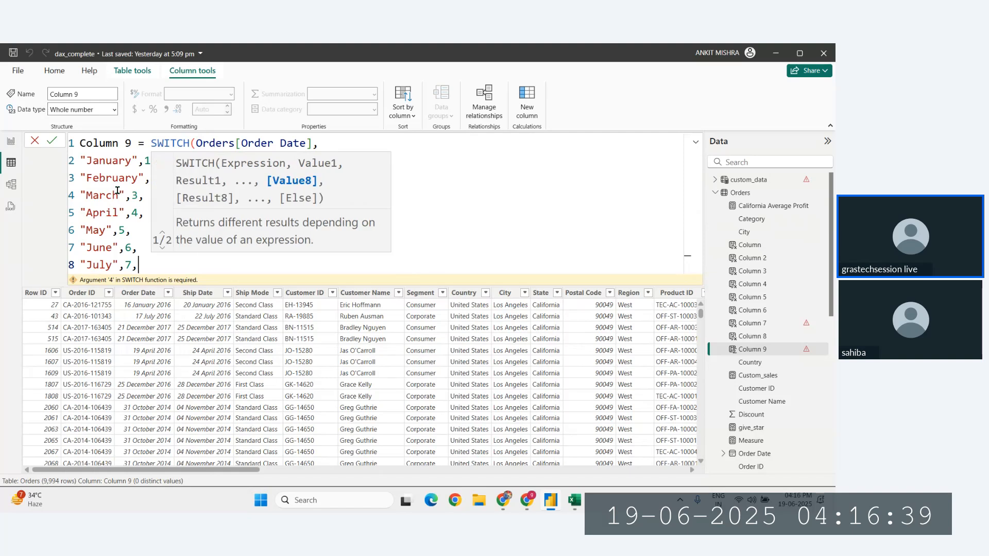
pyautogui.press('Return')
pyautogui.write('"Aug"')
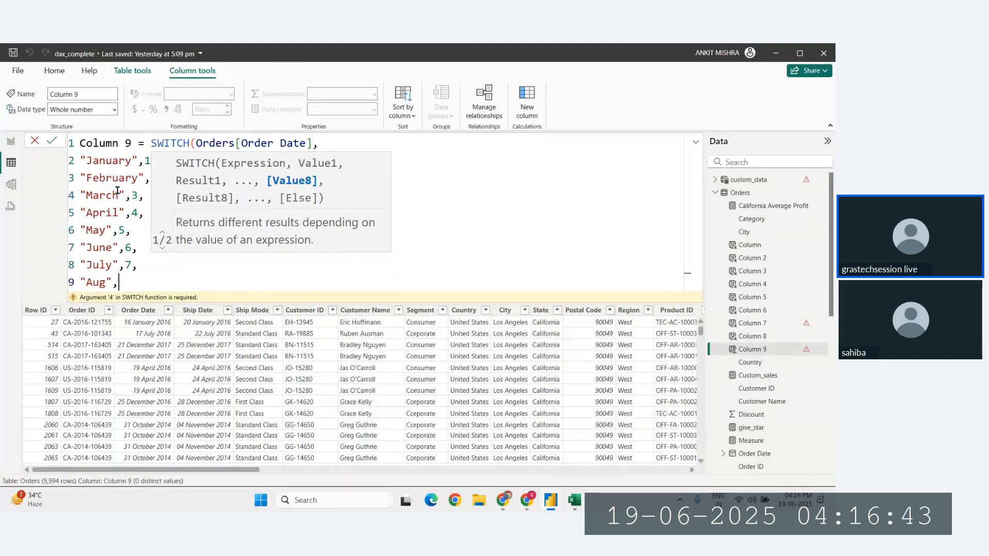
pyautogui.write(',8,')
# - Add the pairs "September",9 and "October",10 on separate lines of the SWITCH formula, each ending in a comma
pyautogui.press('Return')
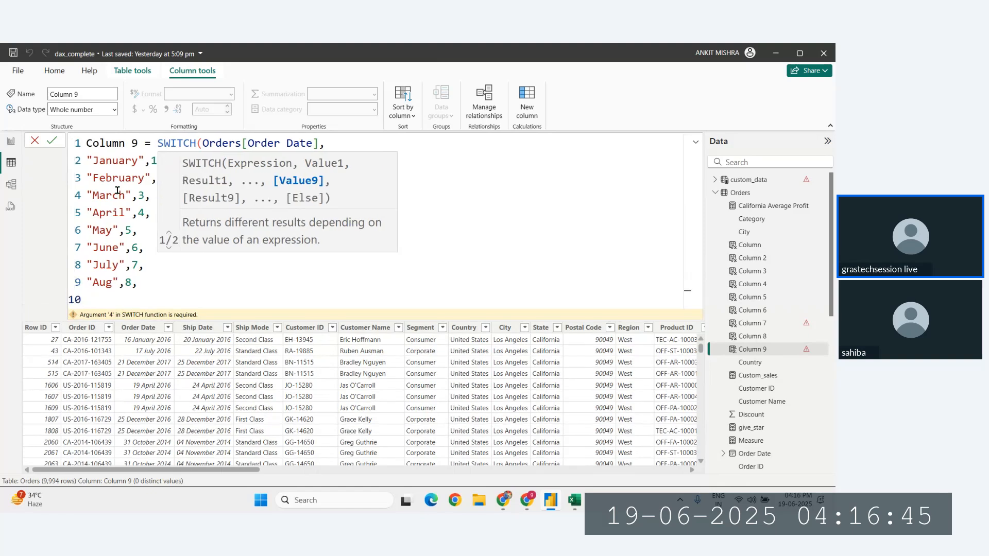
pyautogui.write('"Spe')
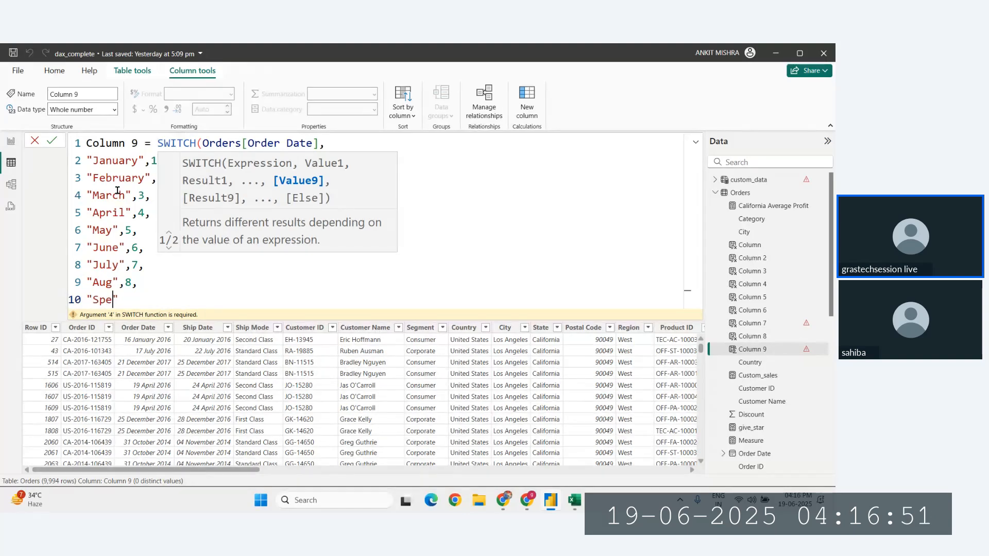
pyautogui.press('BackSpace')
pyautogui.press('BackSpace')
pyautogui.write('eptember",')
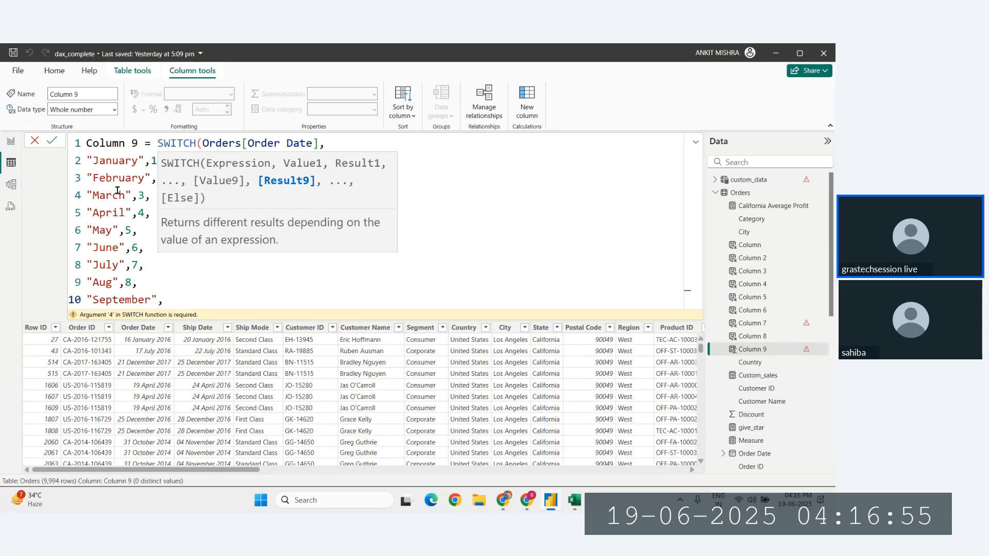
pyautogui.write('9,')
pyautogui.hotkey('shift', 'Return')
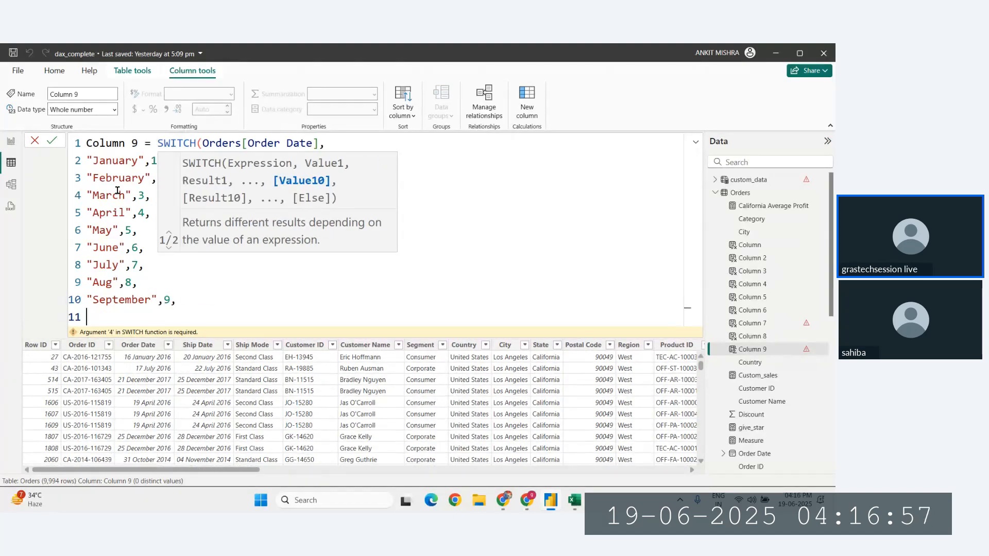
pyautogui.write('"')
pyautogui.write('Octobe')
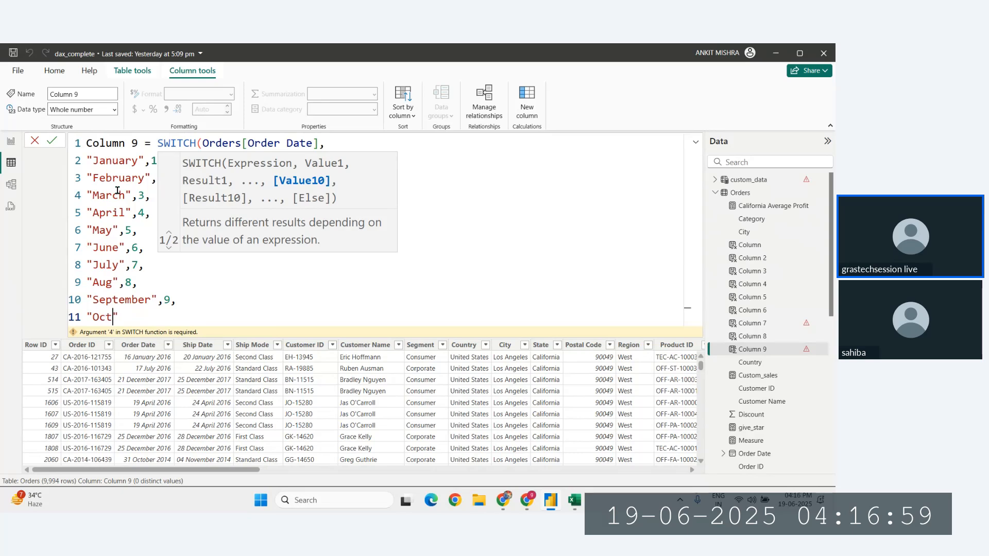
pyautogui.write('r",10,')
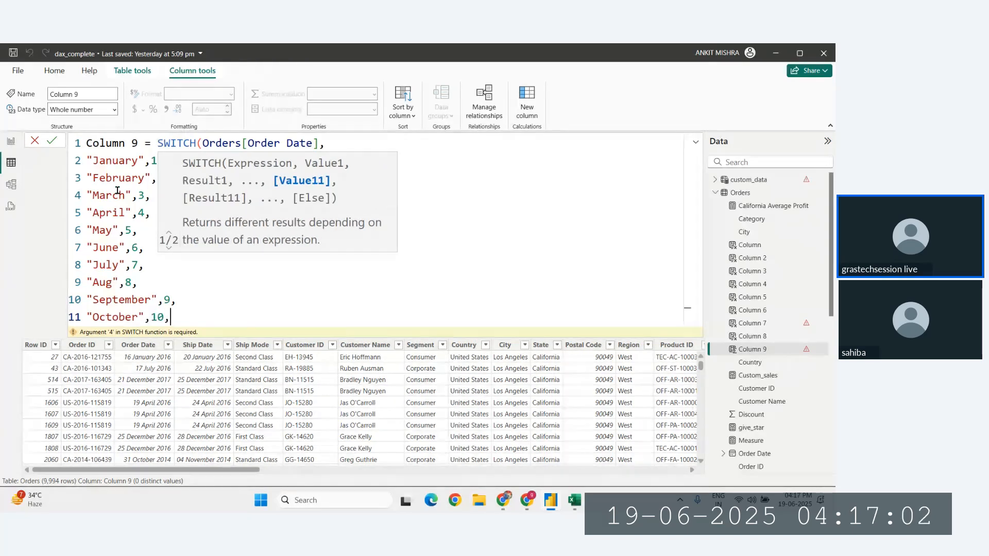
# - Add the pair "November",11 on a new line of the SWITCH formula, ending in a comma
pyautogui.hotkey('shift', 'Return')
pyautogui.write('"No')
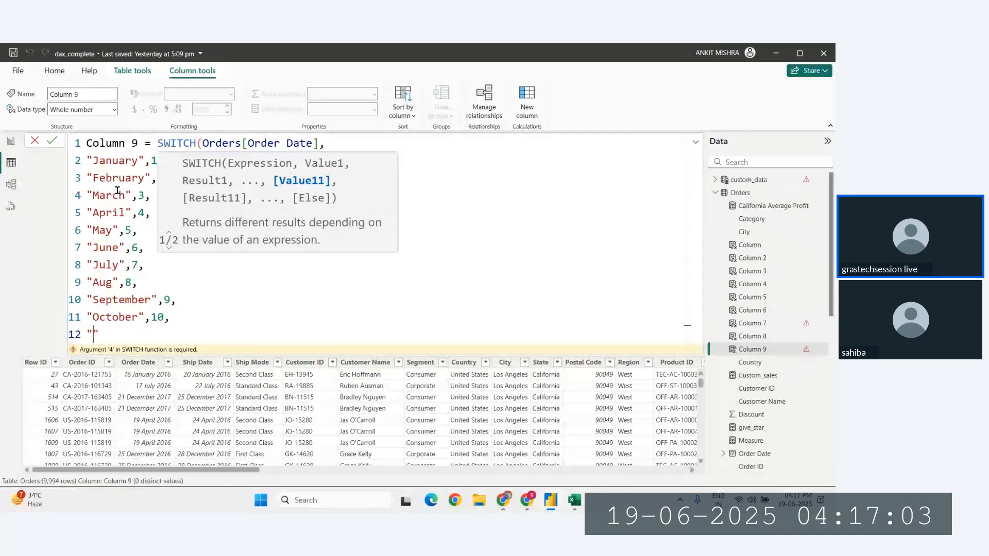
pyautogui.write('vember"')
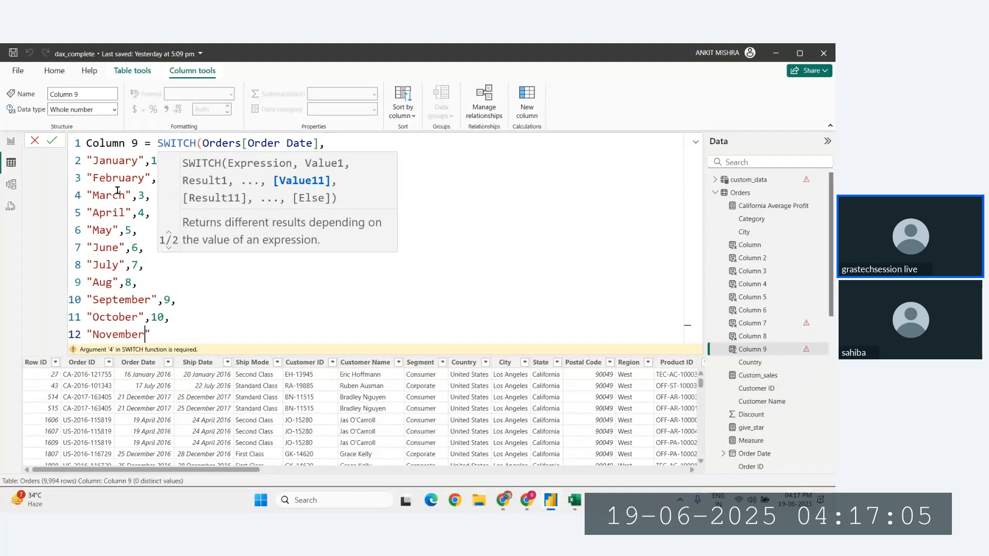
pyautogui.write(',11')
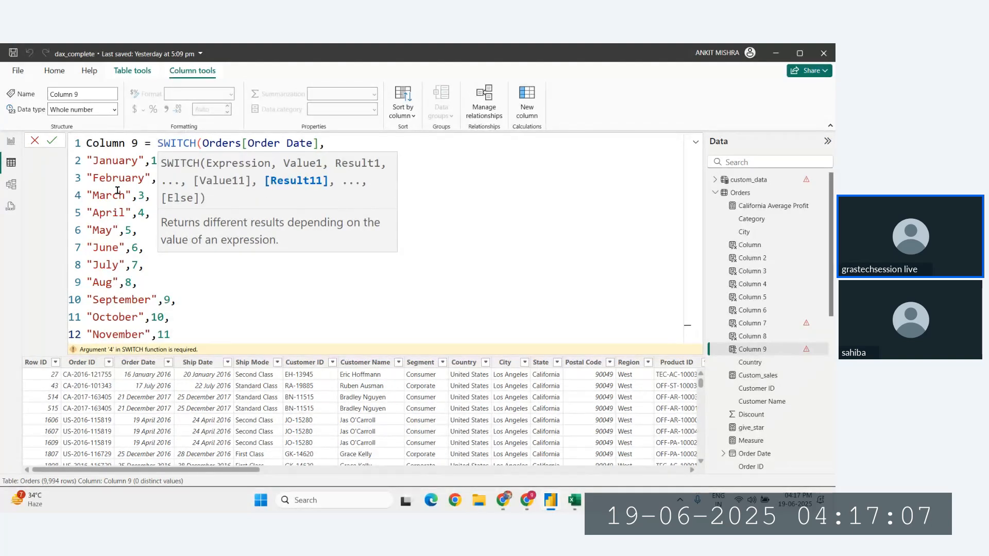
pyautogui.write(',')
# - Add the final pair "December",12 on its own line, close the SWITCH parenthesis and commit the Column 9 formula
pyautogui.hotkey('shift', 'Return')
pyautogui.write('"')
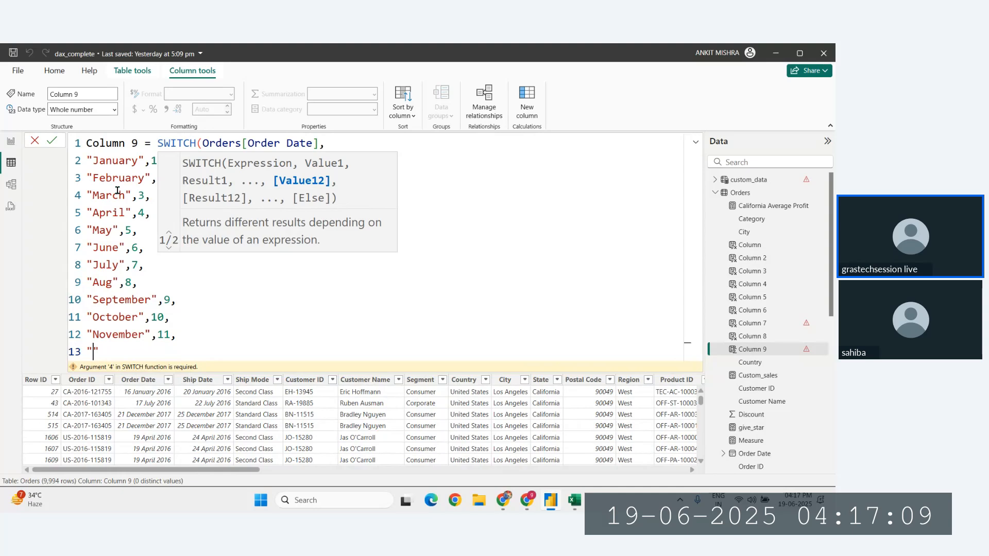
pyautogui.write('December",12')
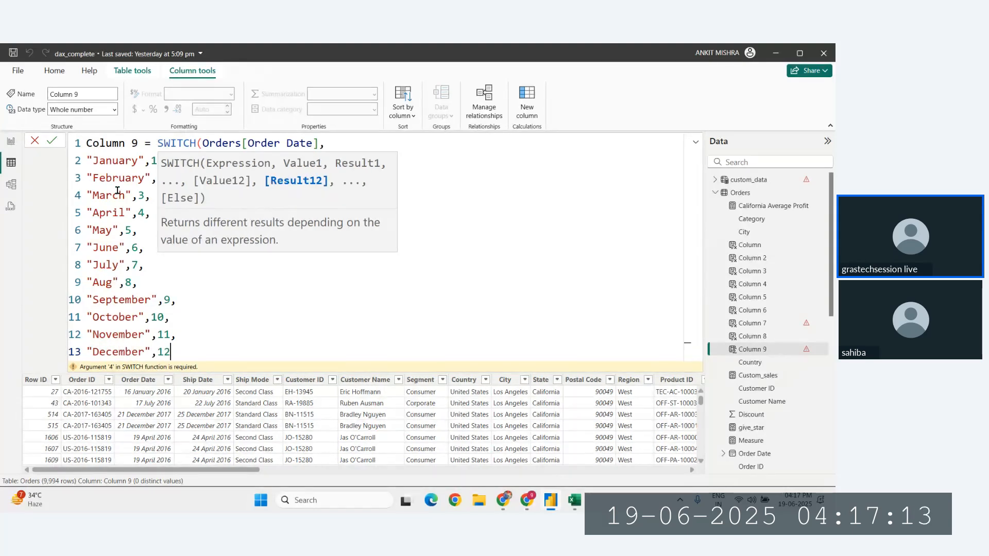
pyautogui.write(')')
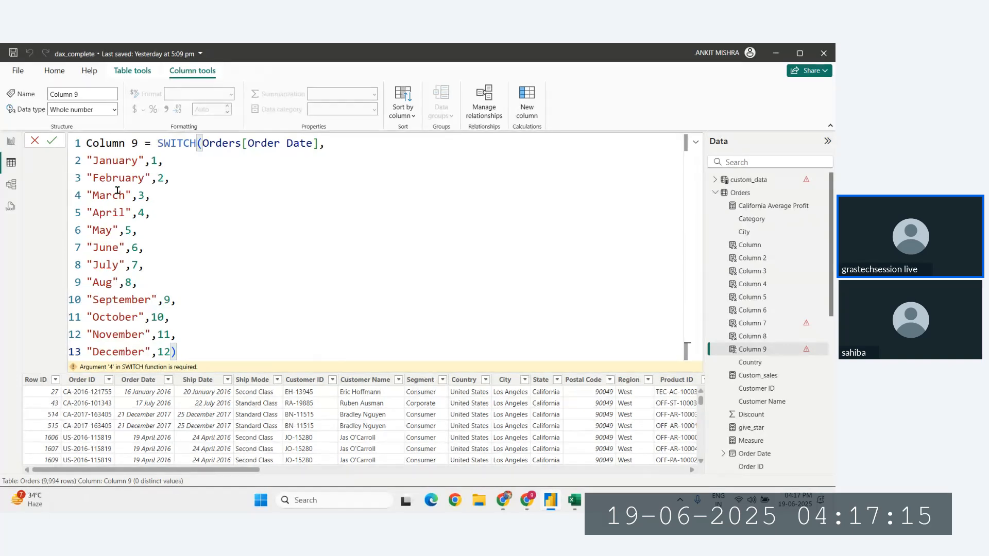
pyautogui.press('Return')
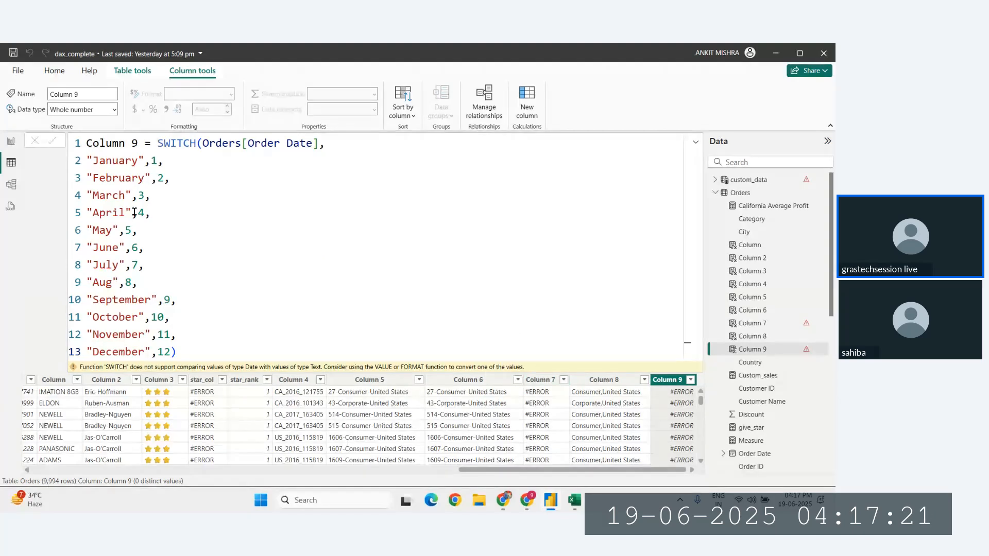
pyautogui.click(204, 340)
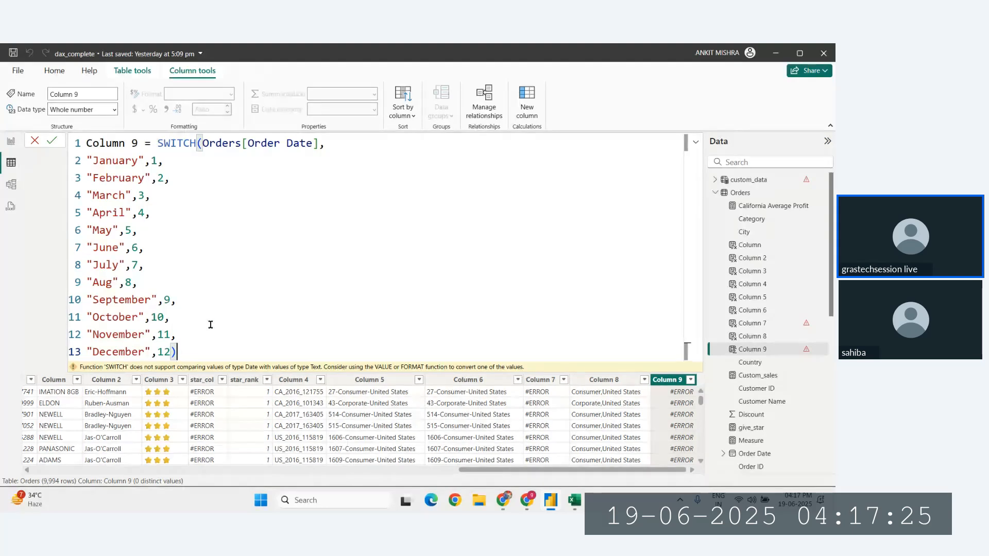
pyautogui.click(212, 325)
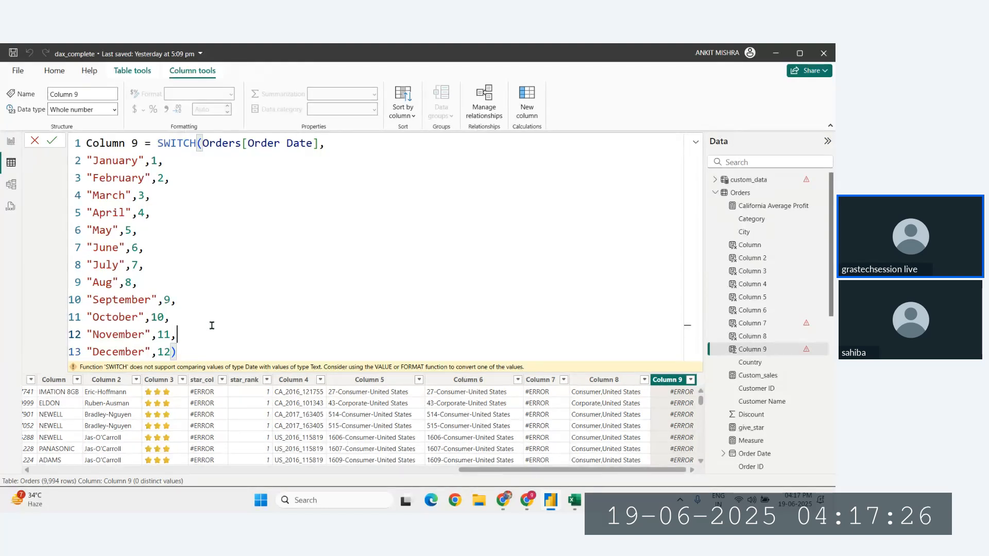
pyautogui.click(227, 348)
pyautogui.moveTo(320, 145)
pyautogui.mouseDown()
pyautogui.moveTo(292, 145)
pyautogui.moveTo(301, 144)
pyautogui.mouseUp()
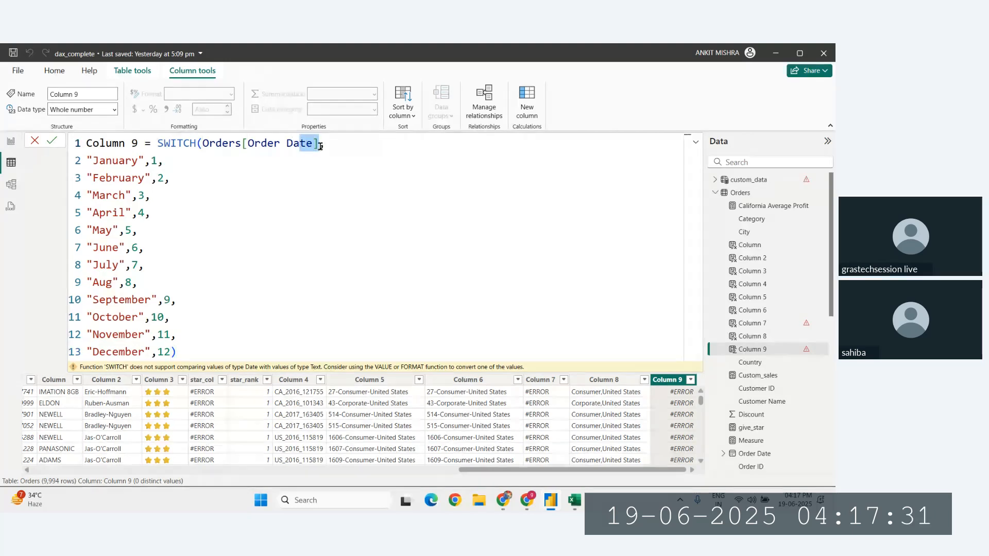
pyautogui.click(327, 145)
pyautogui.write(',')
pyautogui.press('BackSpace')
pyautogui.write('.')
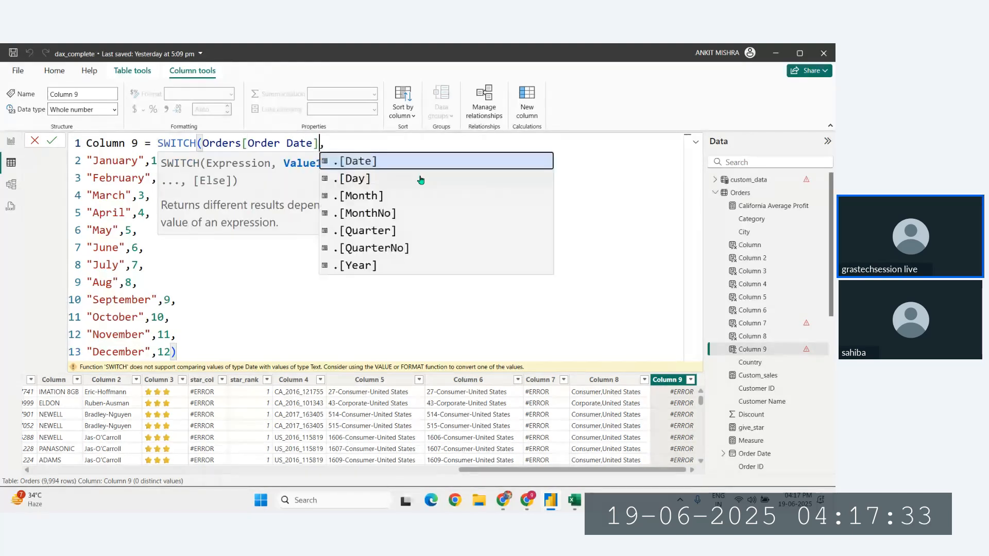
pyautogui.press('Tab')
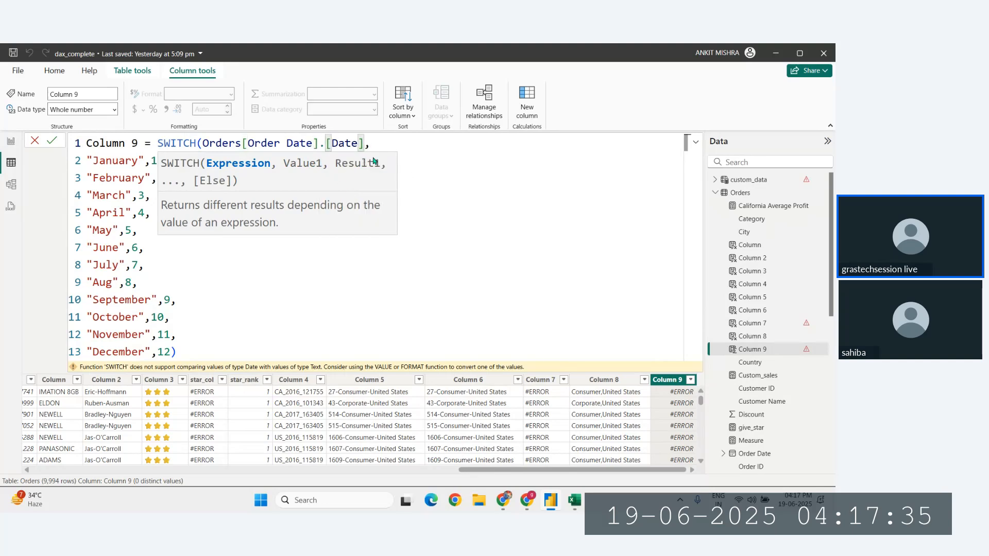
pyautogui.press('BackSpace')
pyautogui.press('BackSpace')
pyautogui.press('BackSpace')
pyautogui.press('BackSpace')
pyautogui.press('BackSpace')
pyautogui.press('BackSpace')
pyautogui.press('BackSpace')
pyautogui.press('BackSpace')
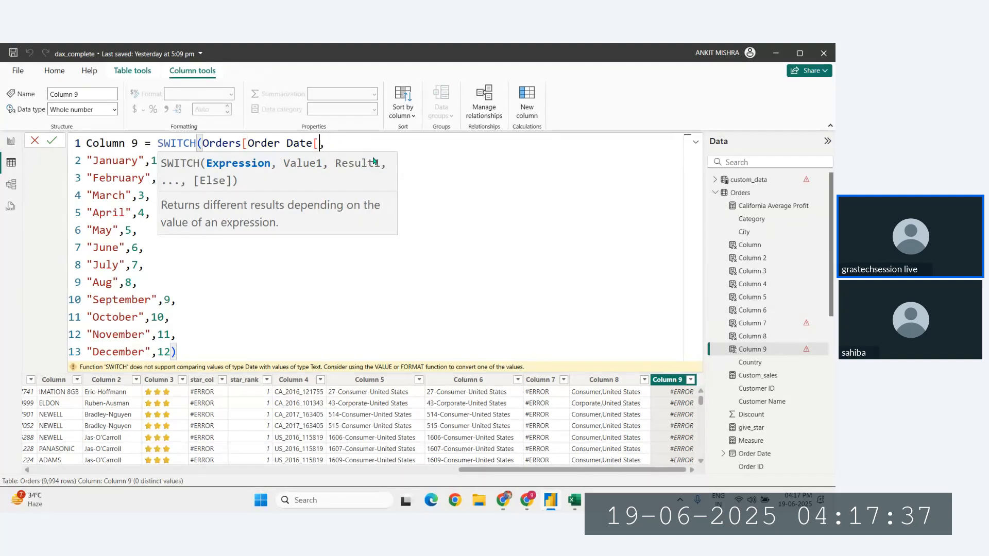
# - Make the SWITCH expression Orders[Order Date].[Month] and commit the Column 9 formula
pyautogui.write('[')
pyautogui.press('BackSpace')
pyautogui.write('].')
pyautogui.press('Down')
pyautogui.press('Down')
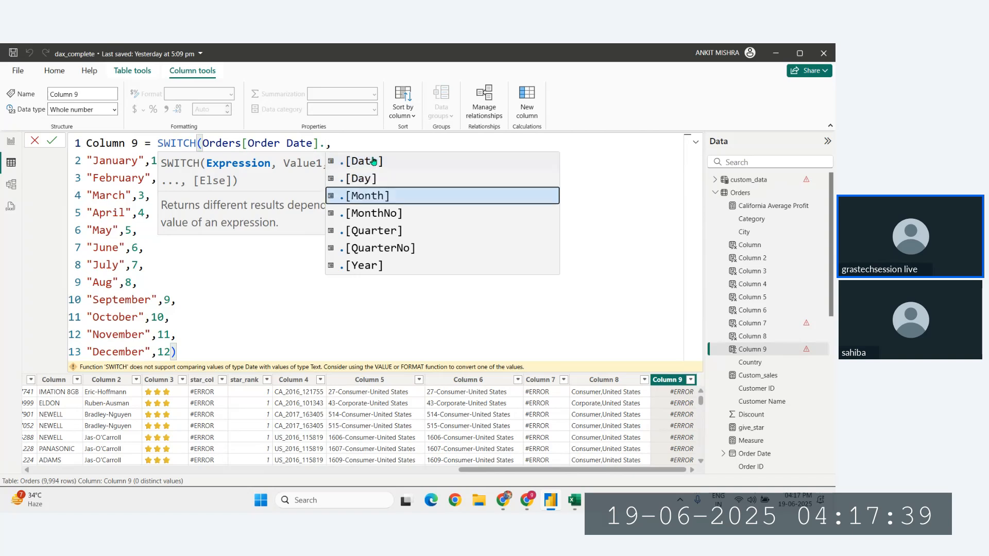
pyautogui.press('Tab')
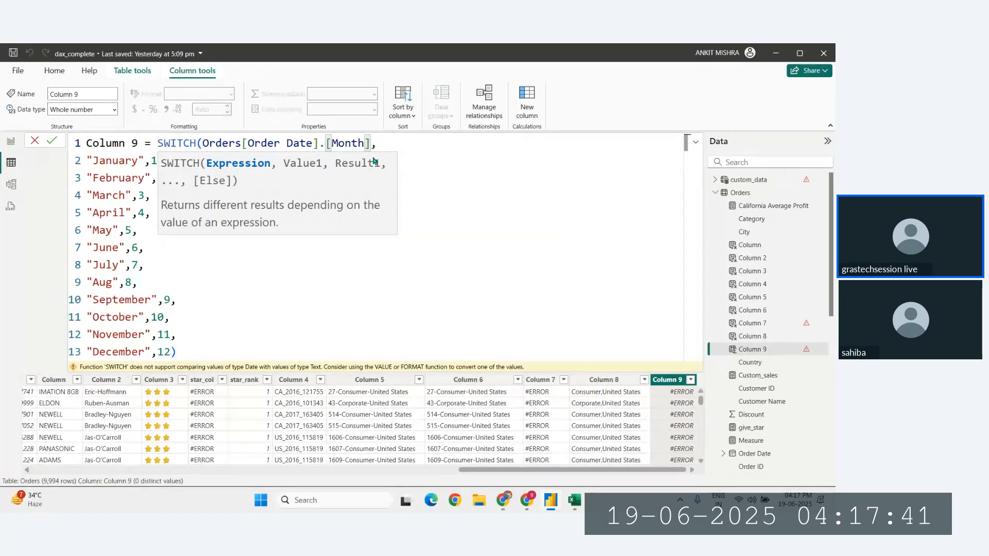
pyautogui.click(302, 251)
pyautogui.press('Return')
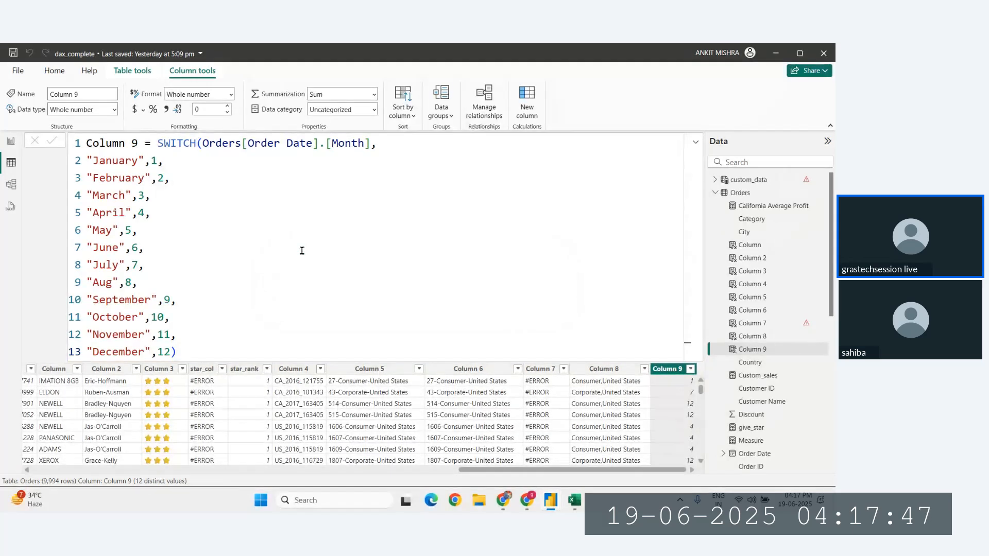
# - Remove .[Month] from the SWITCH expression, leaving Orders[Order Date], and commit the formula
pyautogui.click(371, 146)
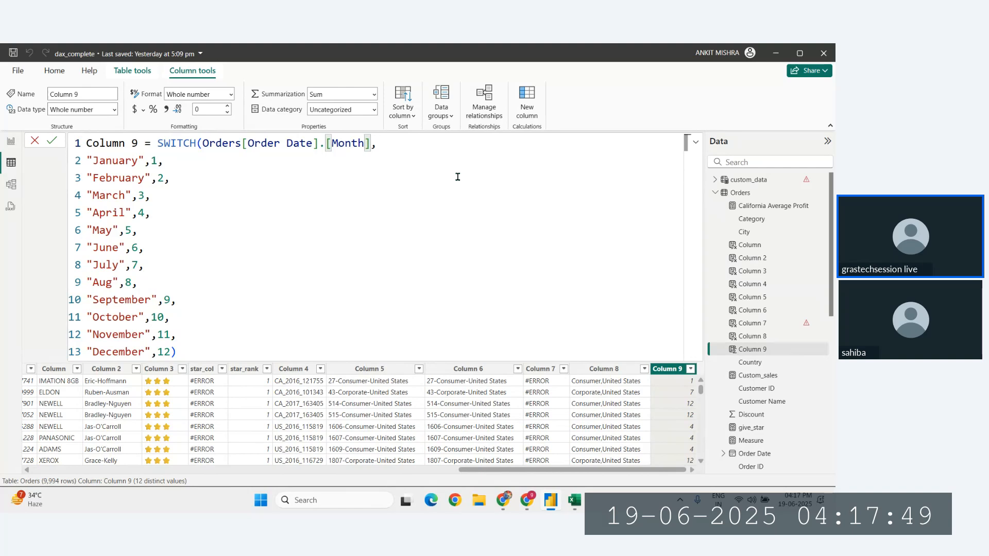
pyautogui.press('BackSpace')
pyautogui.press('BackSpace')
pyautogui.press('BackSpace')
pyautogui.press('BackSpace')
pyautogui.press('BackSpace')
pyautogui.press('BackSpace')
pyautogui.press('BackSpace')
pyautogui.press('BackSpace')
pyautogui.press('BackSpace')
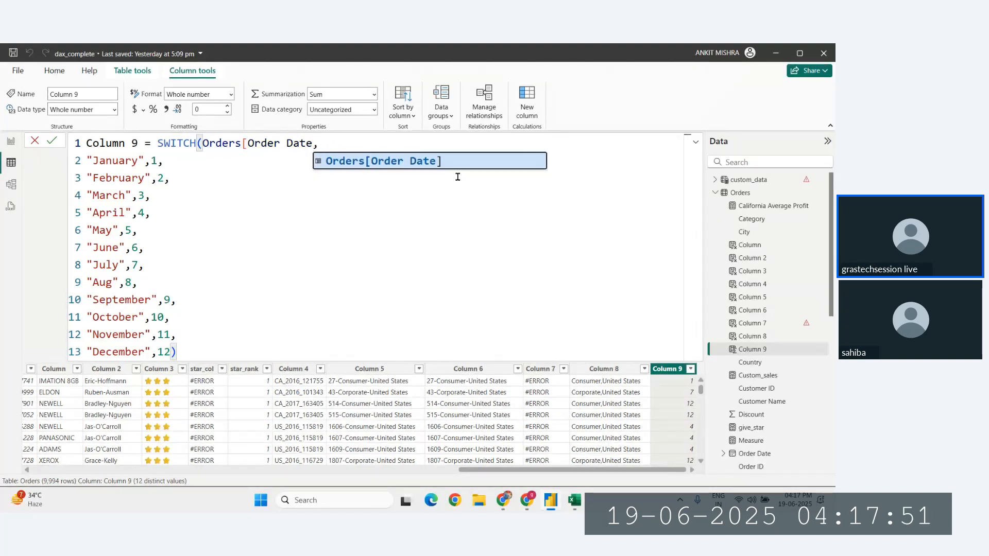
pyautogui.write(']')
pyautogui.click(213, 196)
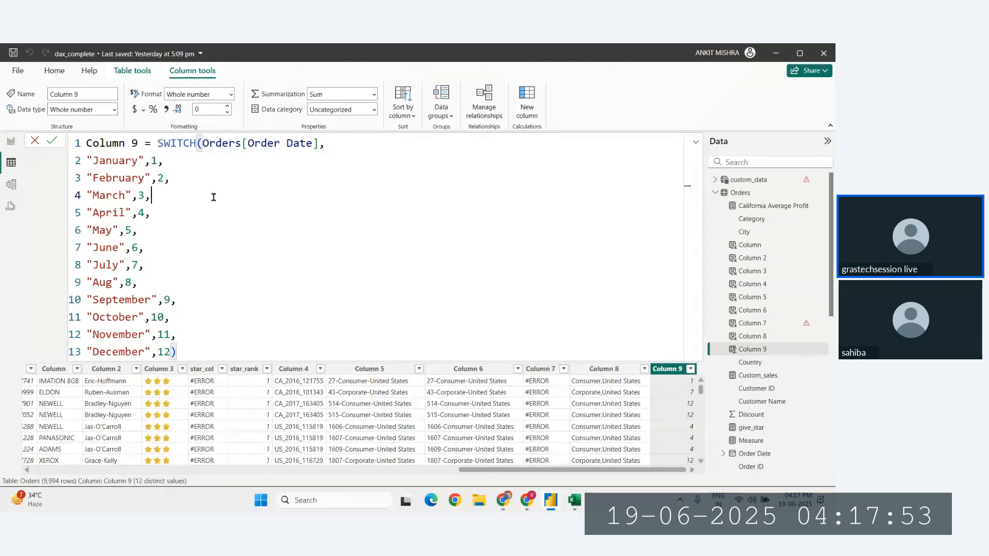
pyautogui.click(194, 350)
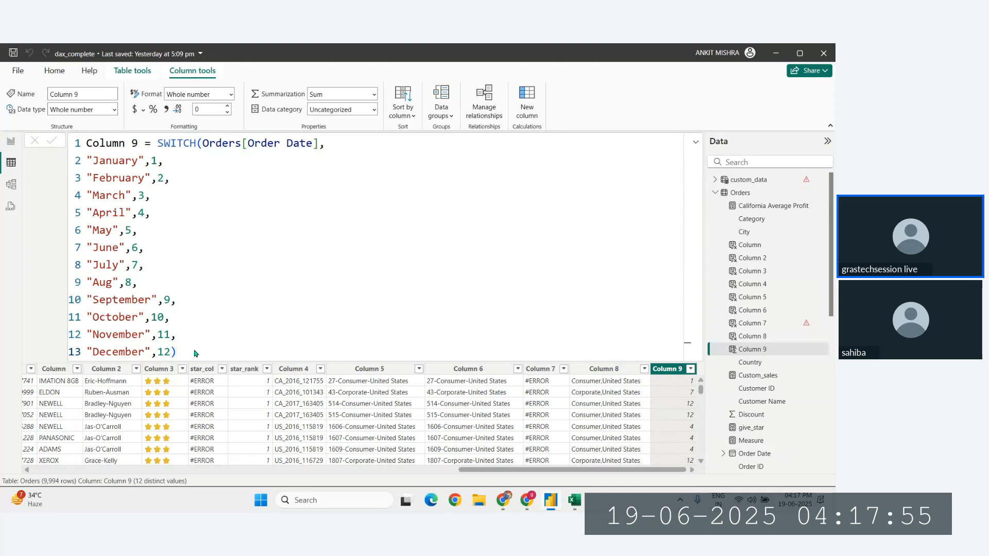
pyautogui.press('Return')
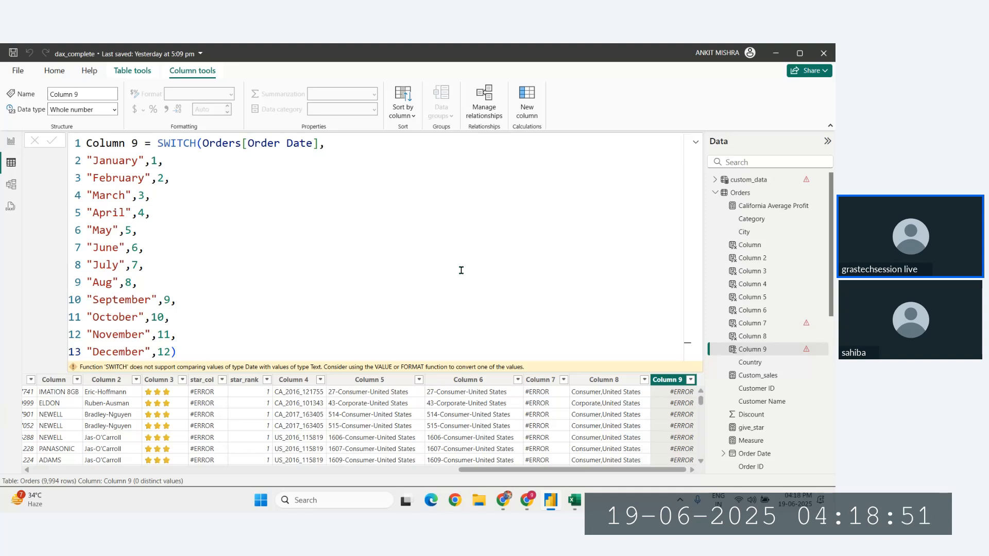
# - Append the .[Month] part to Orders[Order Date] in the SWITCH expression and commit the Column 9 formula
pyautogui.click(194, 340)
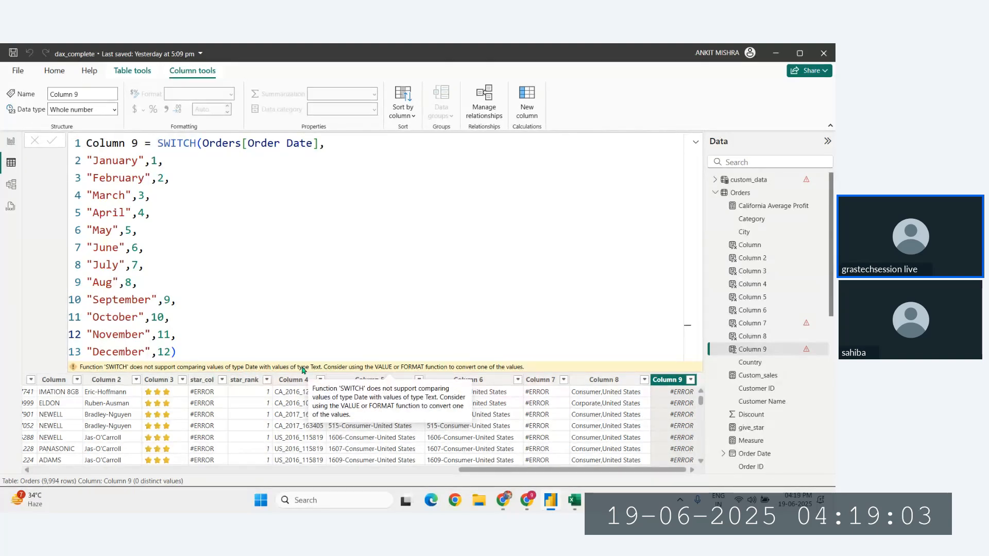
pyautogui.moveTo(202, 143); pyautogui.dragTo(321, 143)
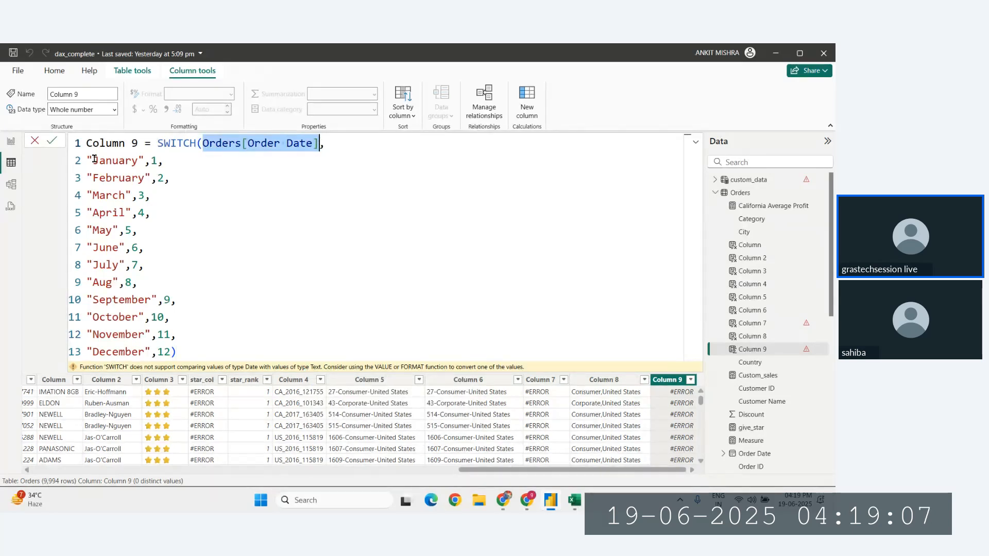
pyautogui.moveTo(87, 160); pyautogui.dragTo(144, 160)
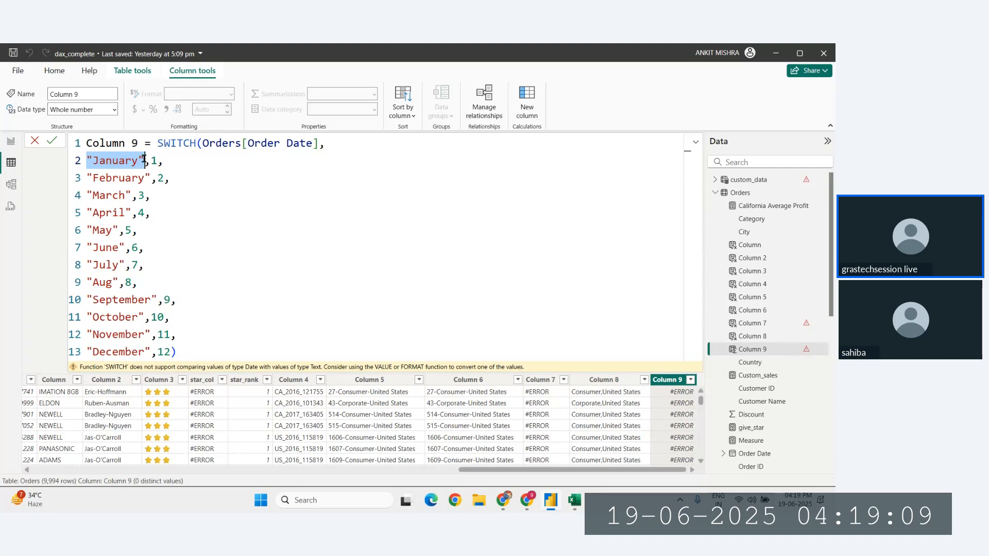
pyautogui.click(323, 146)
pyautogui.write(',')
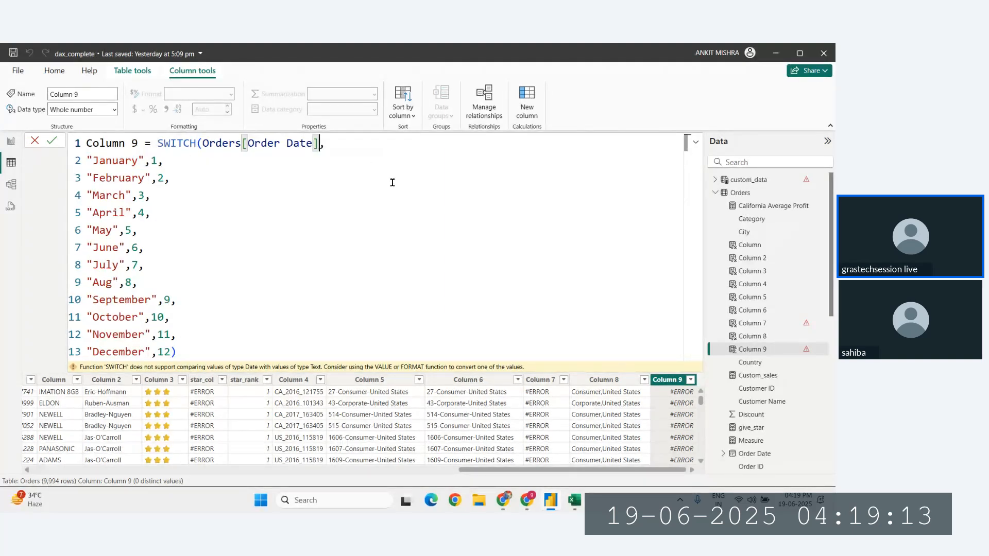
pyautogui.write('.')
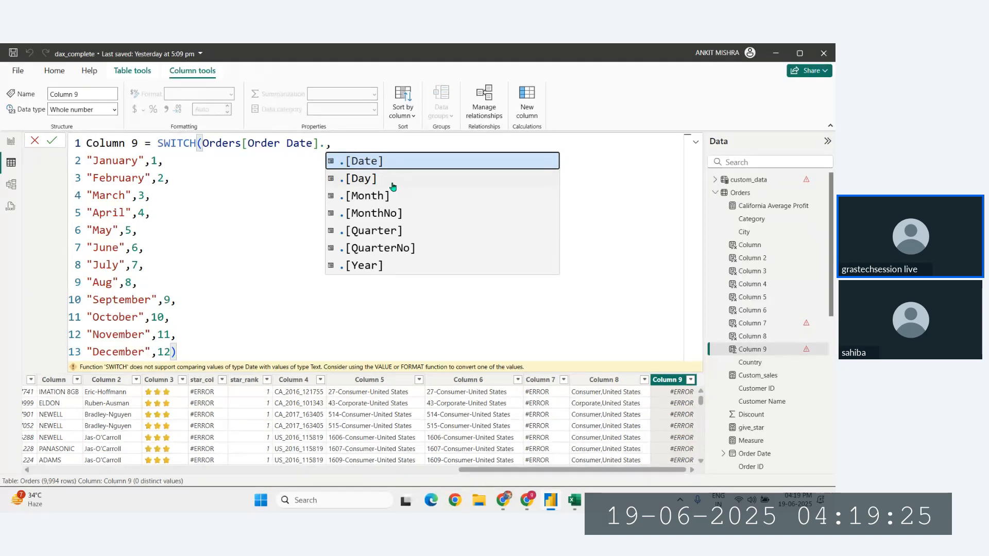
pyautogui.click(393, 195)
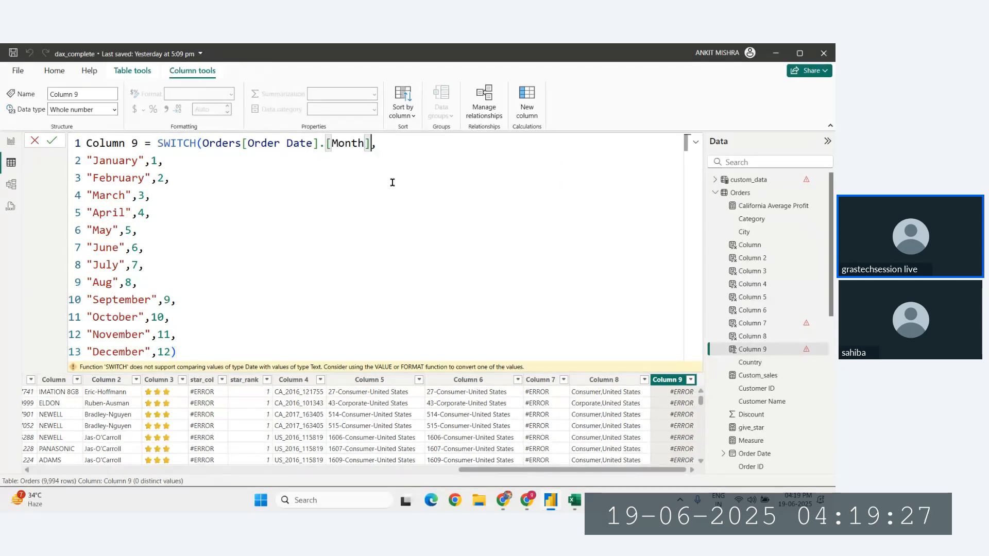
pyautogui.press('Return')
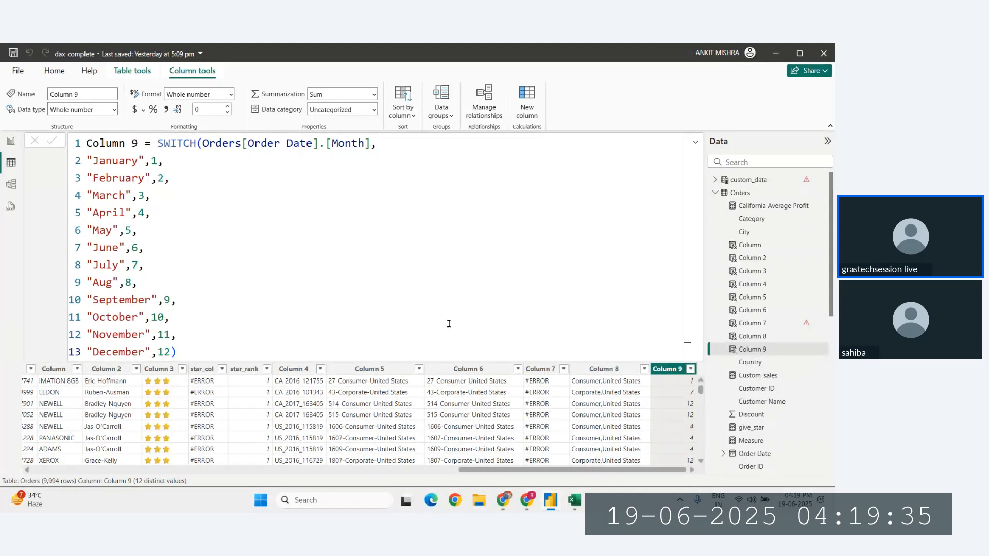
# - Collapse the formula display and examine the Column 9 values in the Orders table alongside its Orders[Order Date].[Month] expression
pyautogui.click(696, 141)
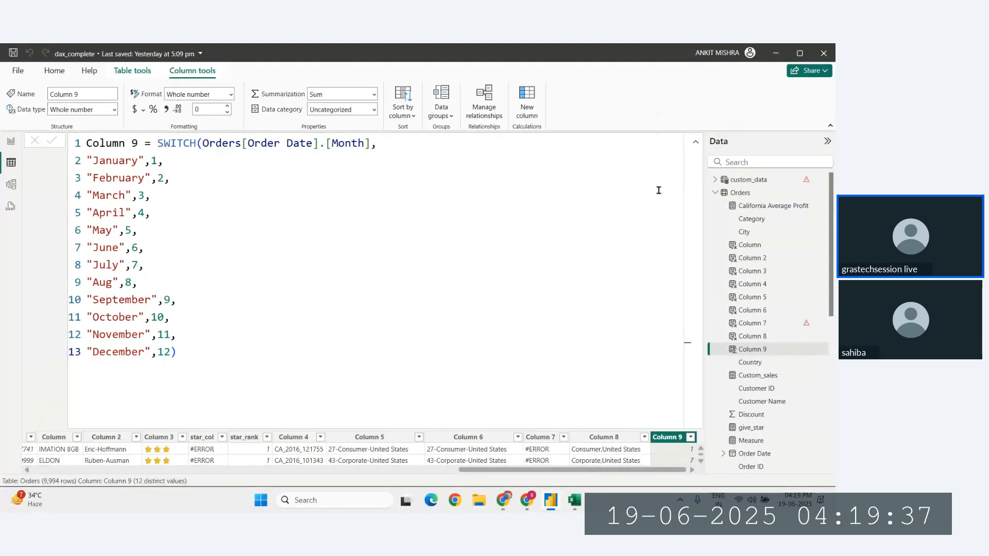
pyautogui.click(695, 143)
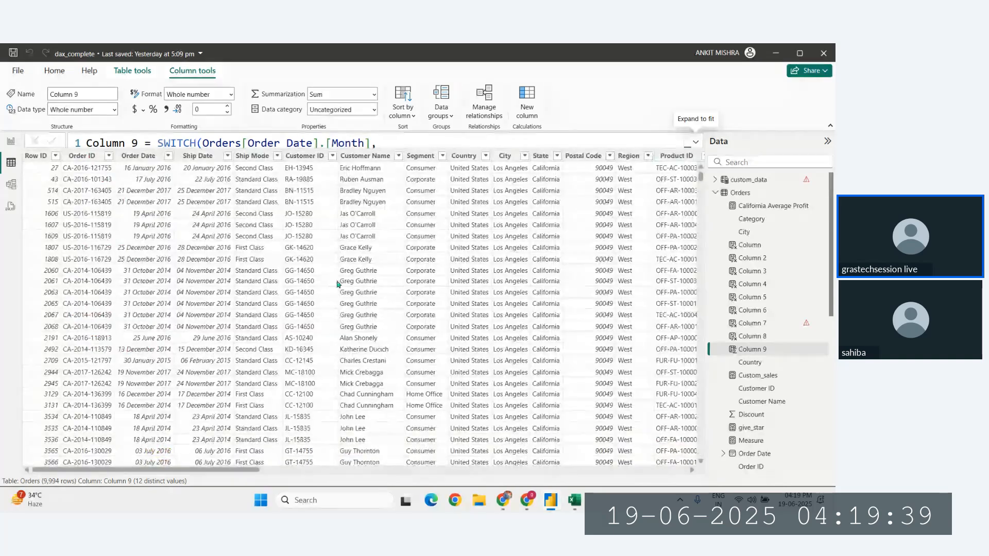
pyautogui.click(508, 309)
pyautogui.hscroll(12, 509, 310)
pyautogui.hscroll(10, 509, 309)
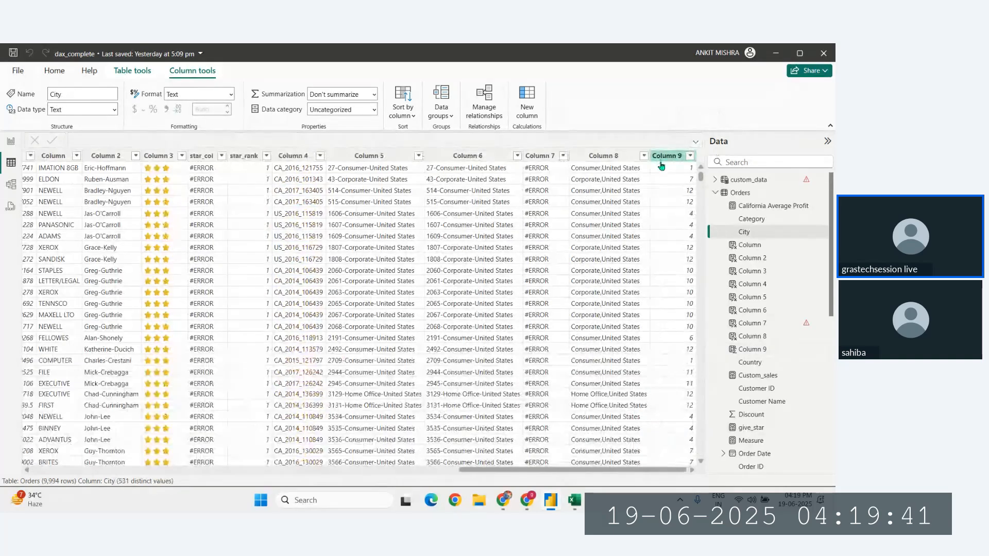
pyautogui.hscroll(-3, 592, 248)
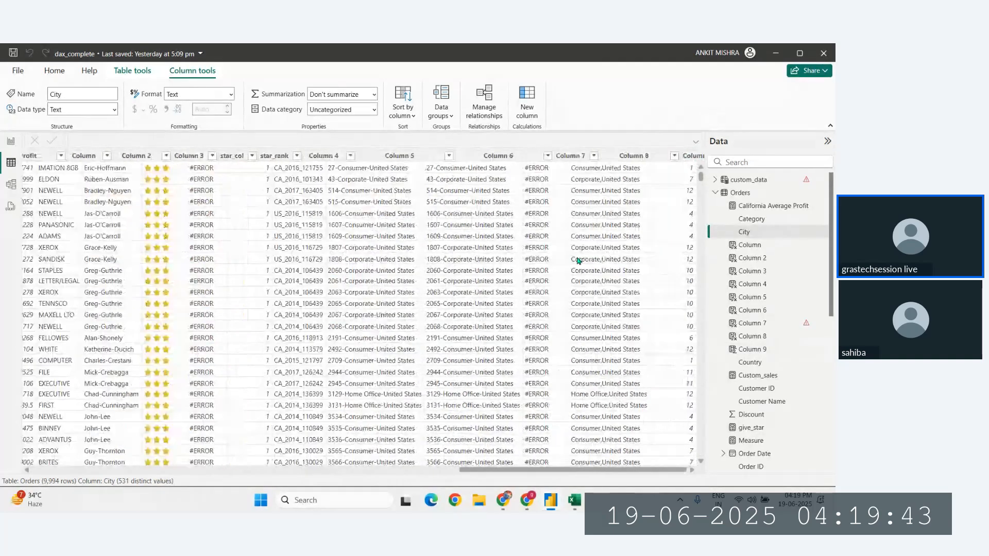
pyautogui.hscroll(3, 582, 264)
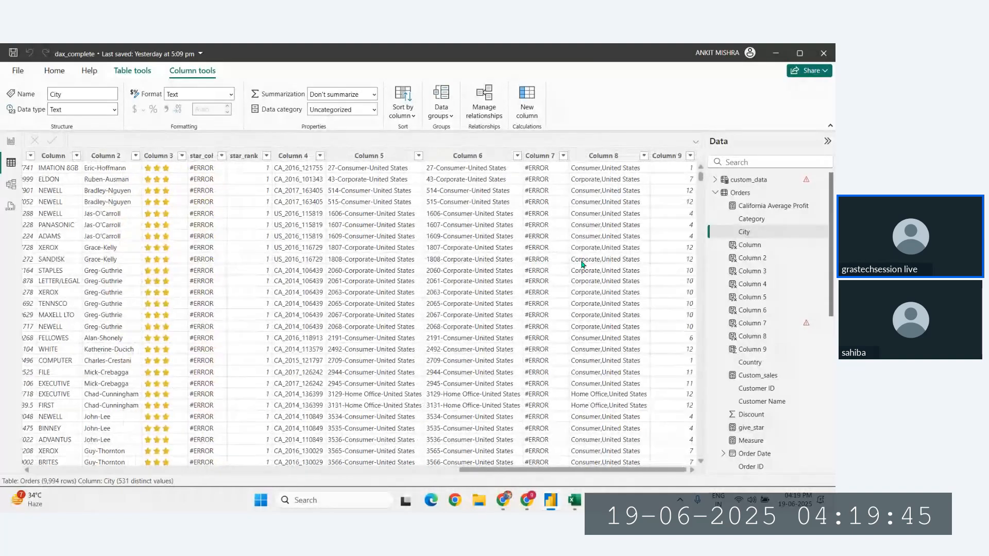
pyautogui.click(667, 156)
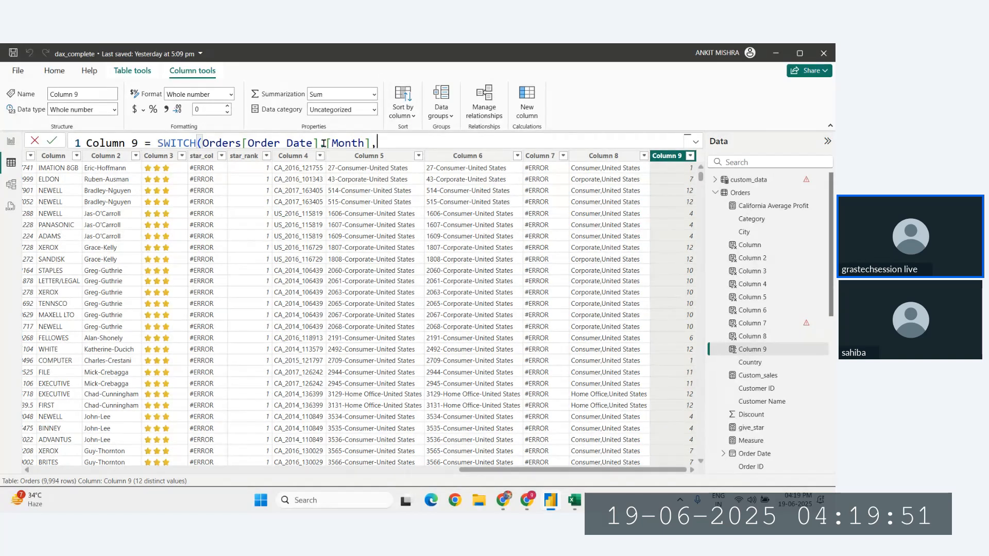
pyautogui.moveTo(201, 143); pyautogui.dragTo(323, 140)
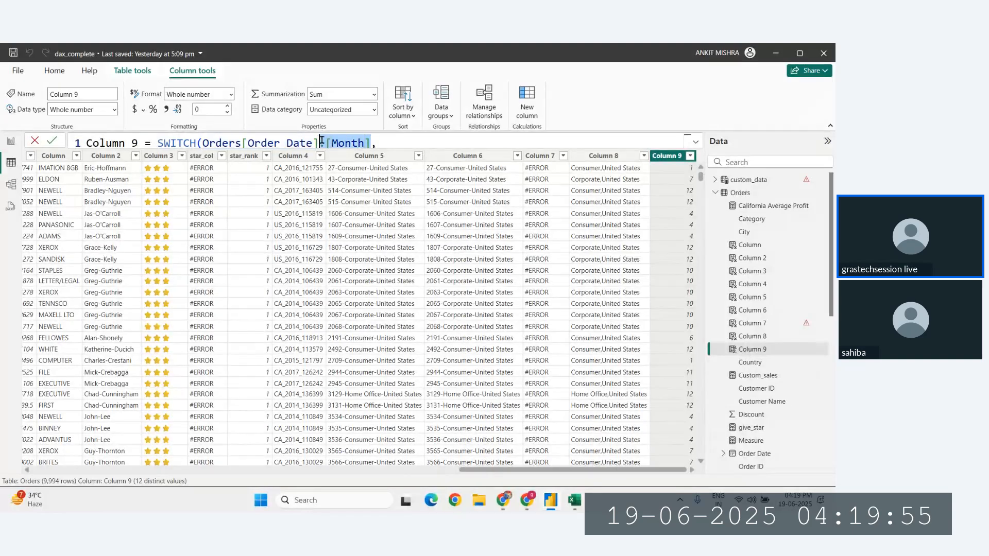
pyautogui.click(405, 143)
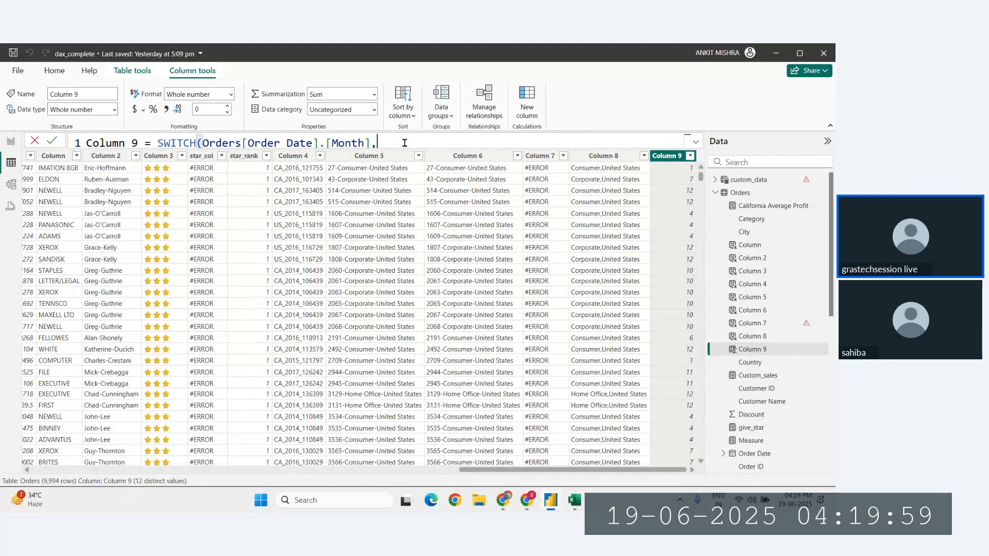
pyautogui.hscroll(-5, 288, 271)
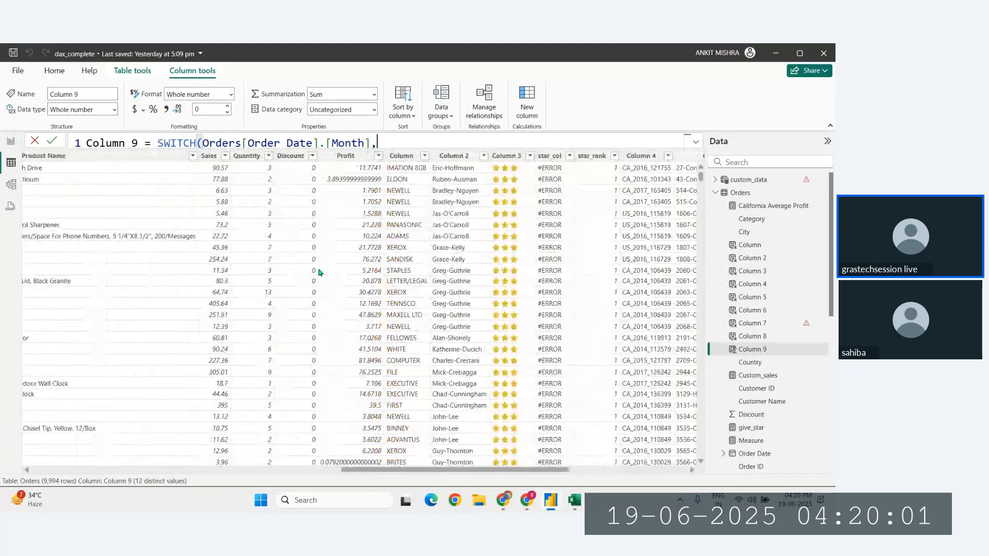
pyautogui.hscroll(-3, 319, 272)
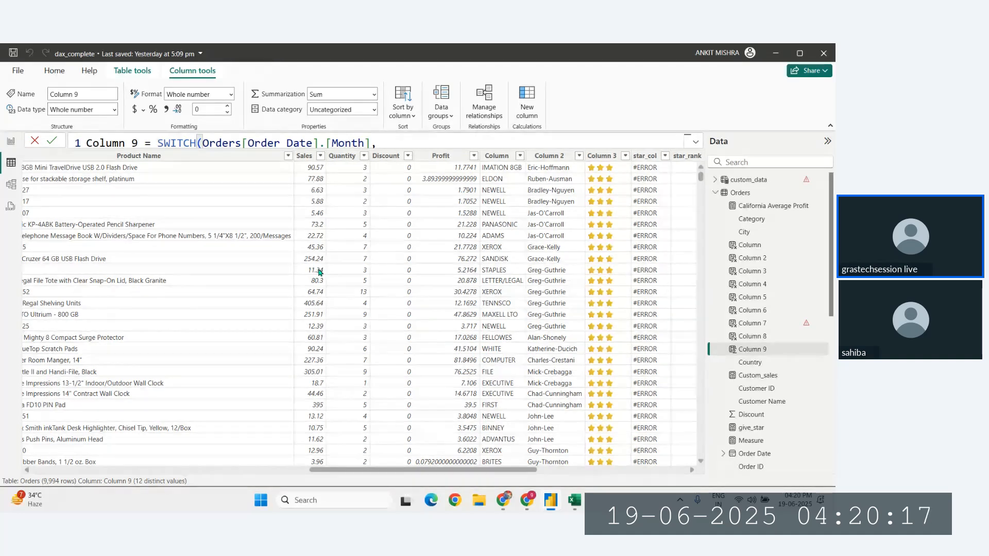
pyautogui.hscroll(8, 320, 272)
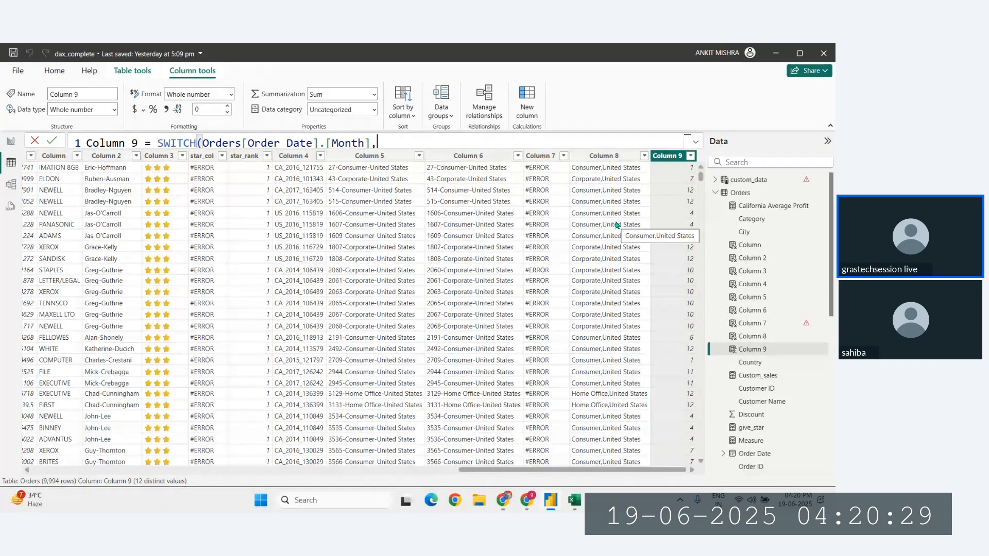
pyautogui.press('super+r')
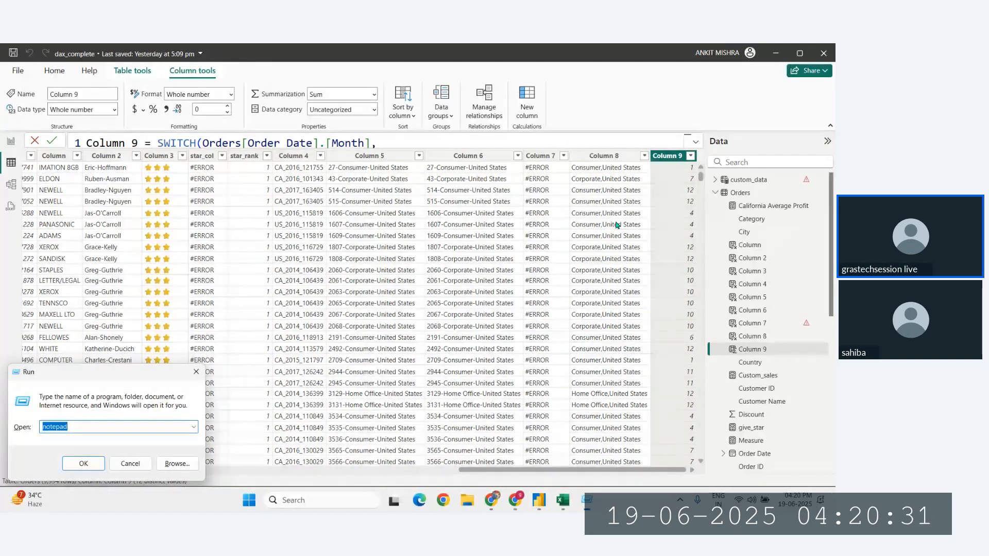
# - Switch to the Book1 workbook in Excel and enter East in H5 with a person's first name in I5
pyautogui.click(566, 506)
pyautogui.click(342, 345)
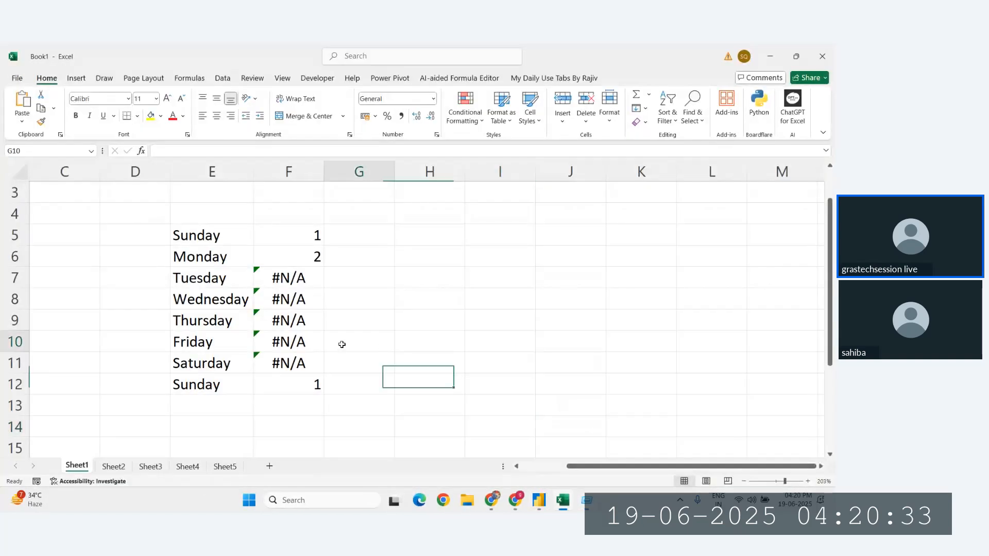
pyautogui.click(443, 223)
pyautogui.click(438, 235)
pyautogui.write('East')
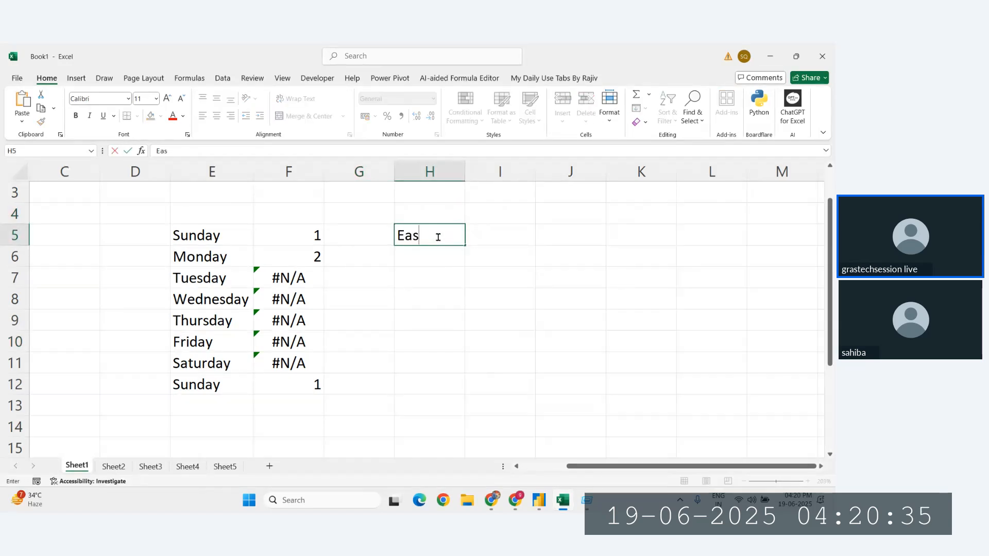
pyautogui.press('Return')
pyautogui.press('Up')
pyautogui.press('Right')
pyautogui.write('Aman')
pyautogui.press('Return')
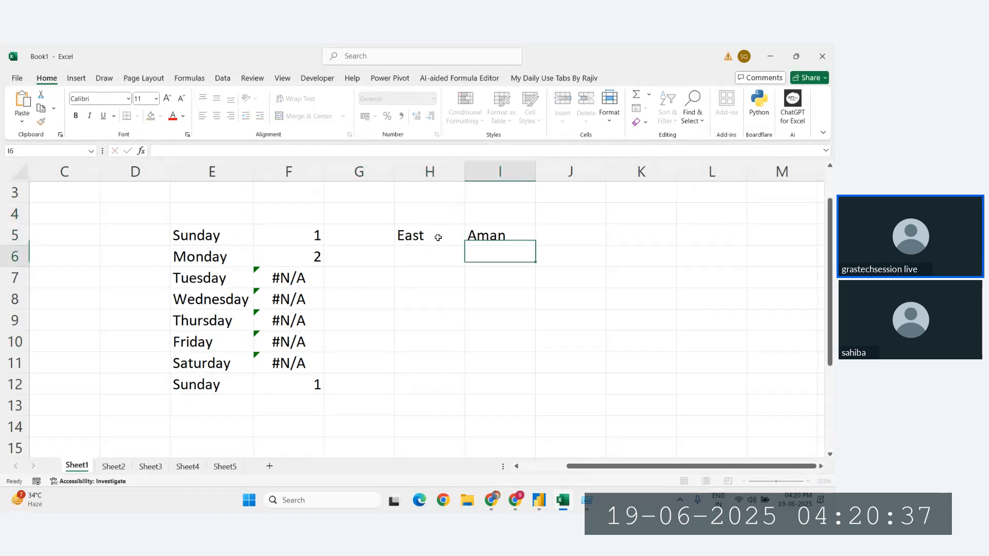
# - Add a West entry in H6 with a person's first name in I6
pyautogui.press('Left')
pyautogui.write('West')
pyautogui.press('Right')
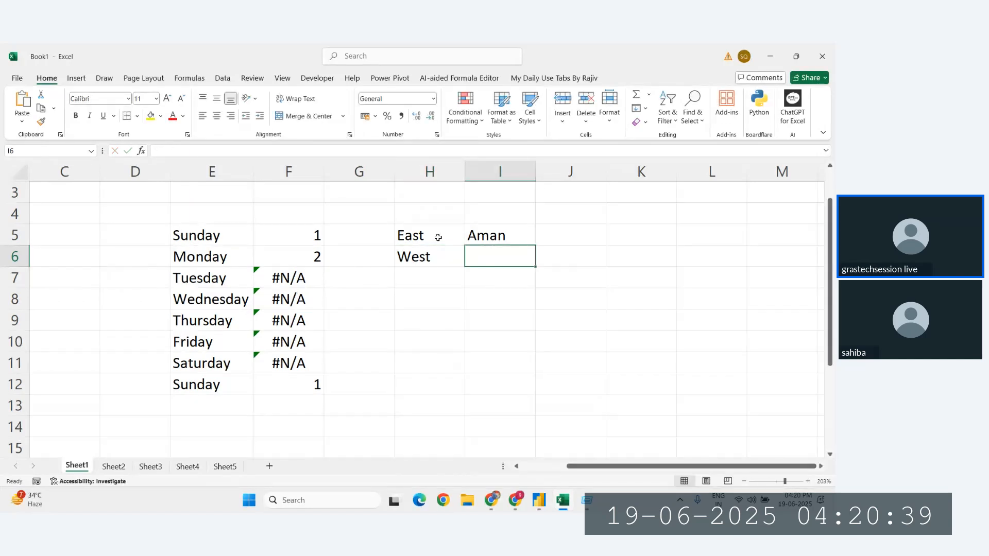
pyautogui.write('Karan')
pyautogui.press('Return')
pyautogui.press('Left')
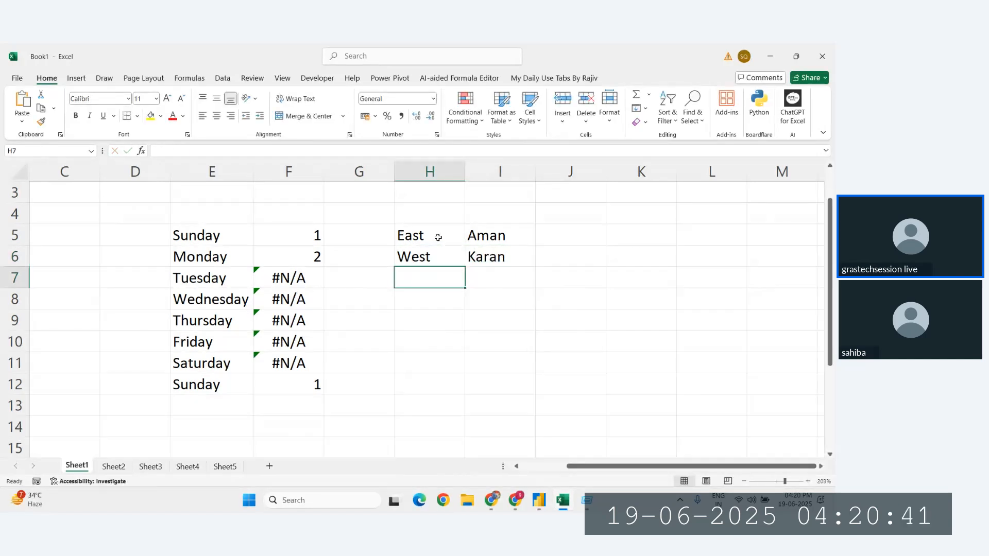
pyautogui.write('North')
pyautogui.press('Right')
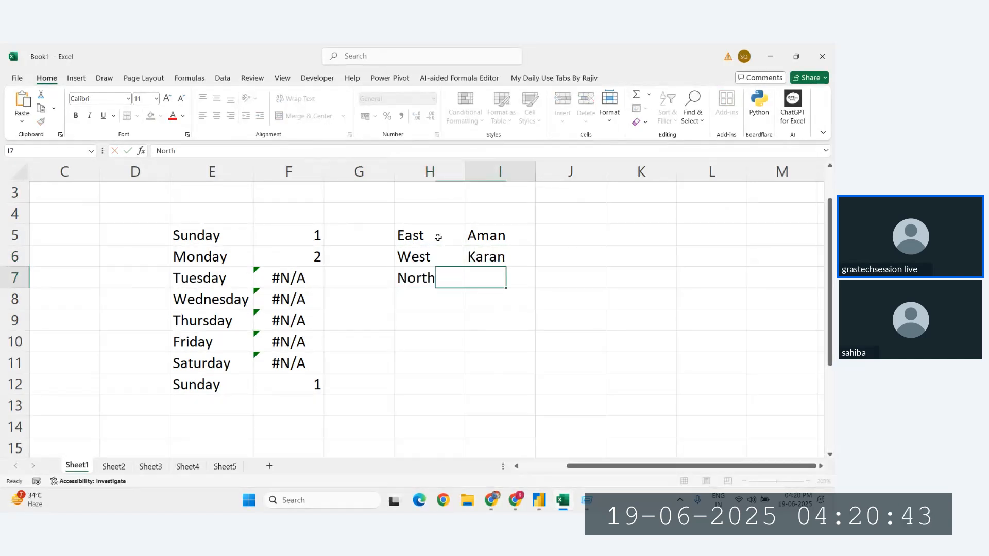
pyautogui.press('Left')
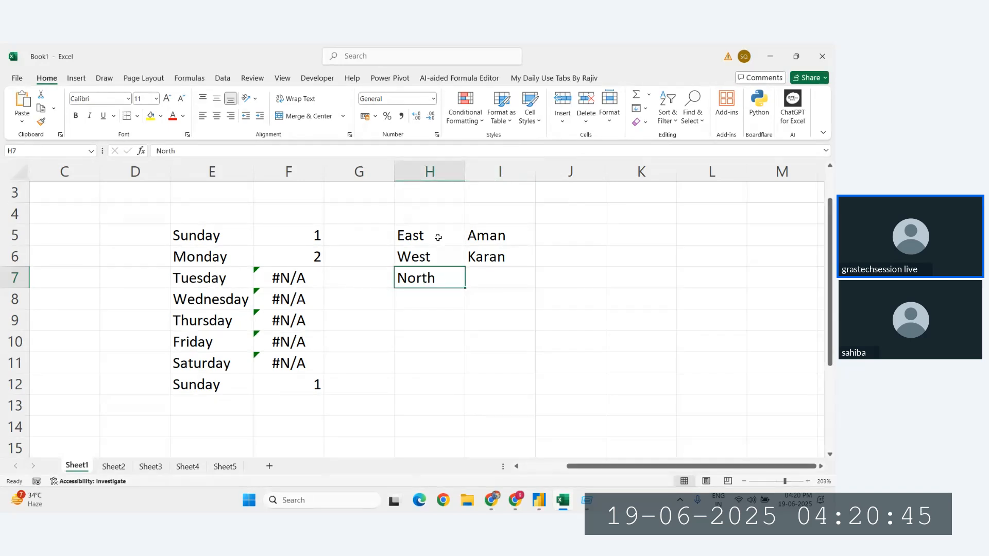
# - Enter South in H7 in place of the existing text, with a person's first name in I7
pyautogui.write('South')
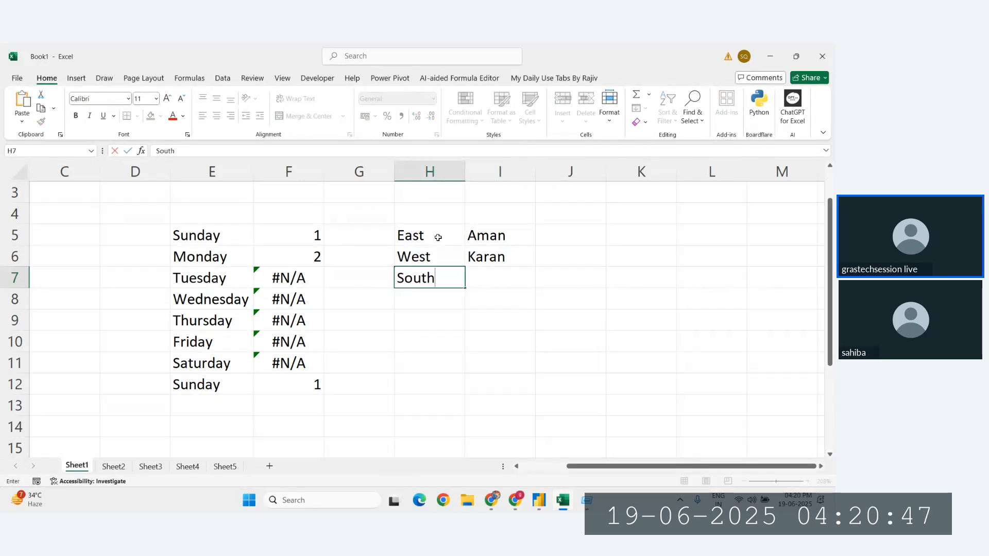
pyautogui.press('Right')
pyautogui.write('Mohan')
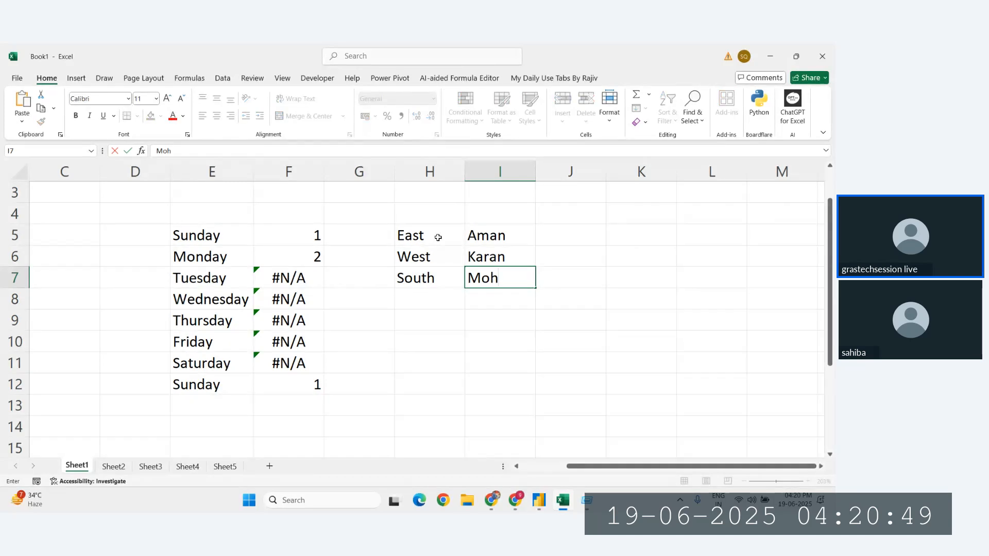
pyautogui.press('Return')
pyautogui.press('Left')
# - Add a Central entry in H8 with a person's first name in I8
pyautogui.write('Central')
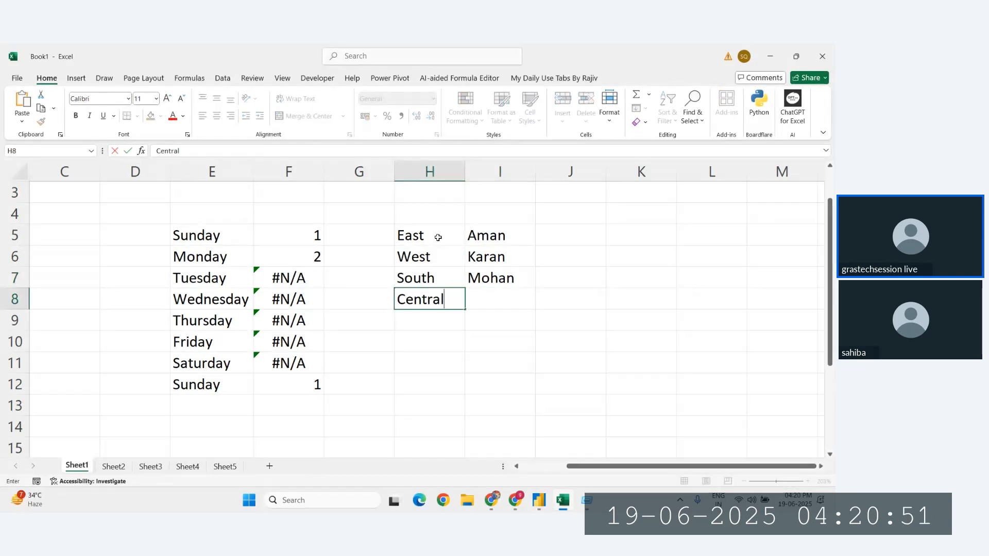
pyautogui.press('Right')
pyautogui.write('Ajay')
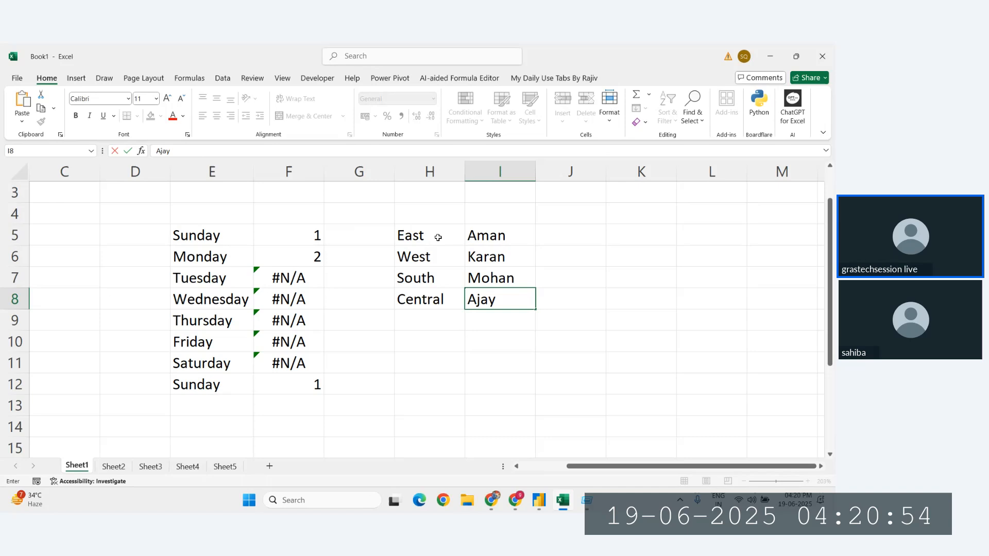
pyautogui.press('Return')
pyautogui.press('Left')
# - Add a North entry in H9 with a person's first name in I9
pyautogui.moveTo(481, 237); pyautogui.dragTo(487, 278)
pyautogui.click(439, 320)
pyautogui.write('North')
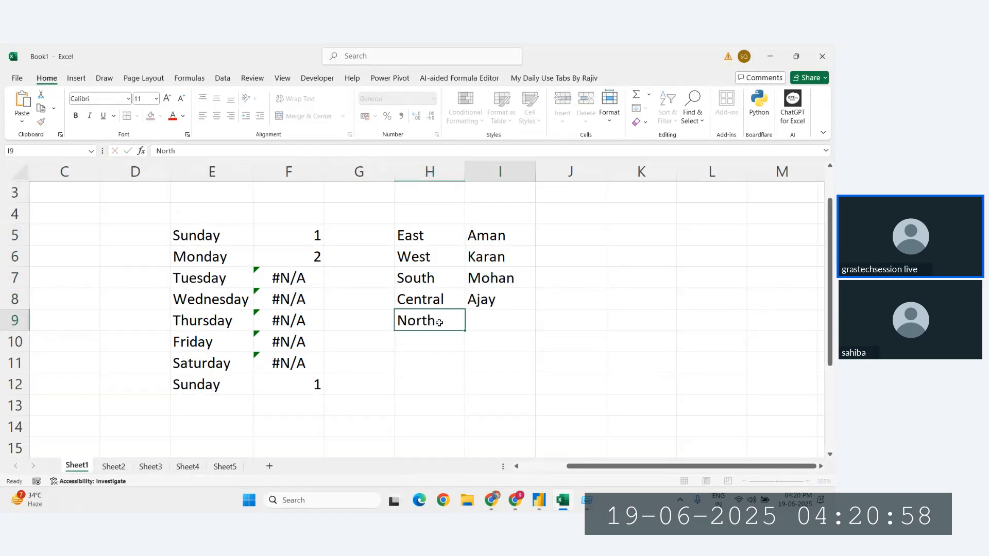
pyautogui.press('Right')
pyautogui.write('Kapil')
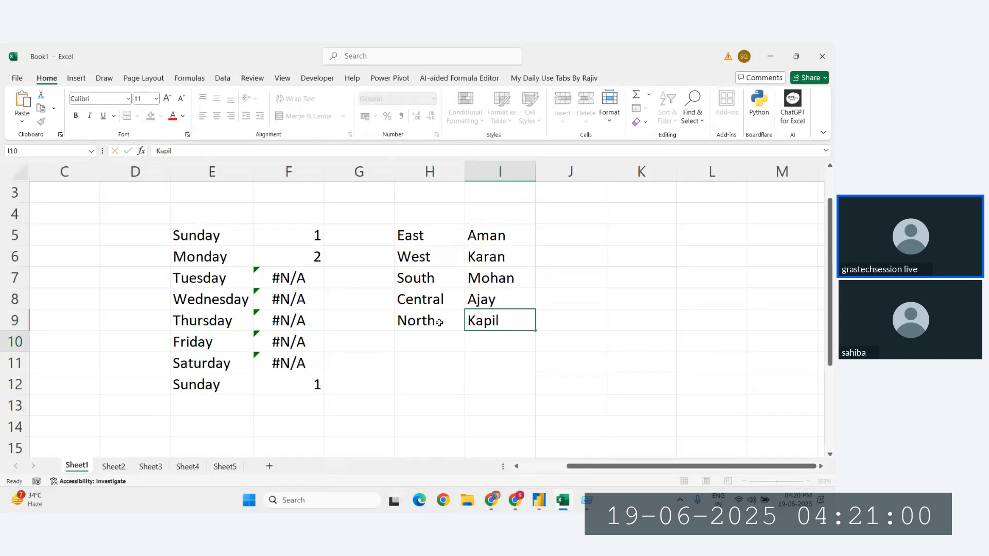
pyautogui.press('Return')
# - Examine the region-to-name list in H5:I9 as a mapping example, comparing it with the Column 9 formula in Power BI
pyautogui.click(475, 321)
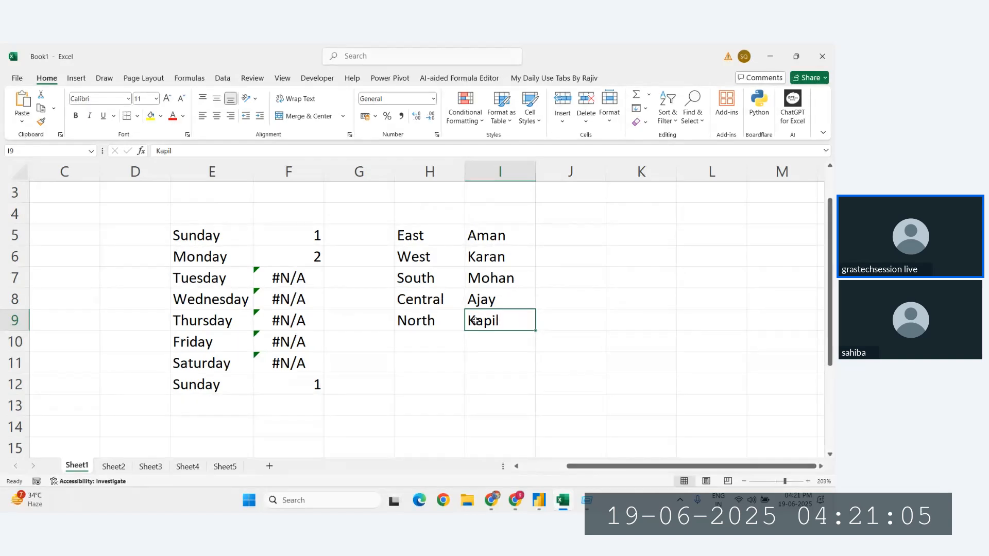
pyautogui.moveTo(407, 235); pyautogui.dragTo(510, 322)
pyautogui.click(599, 277)
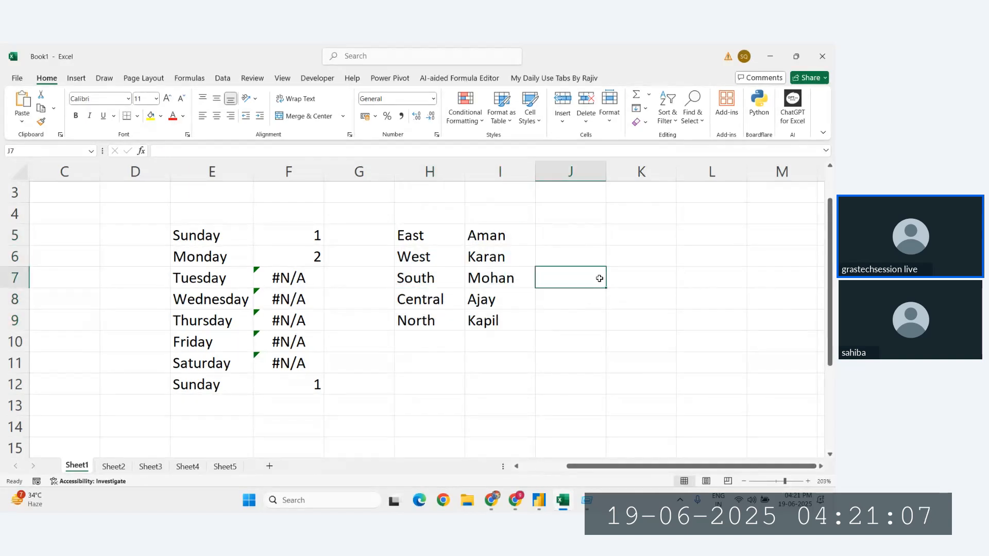
pyautogui.moveTo(407, 237); pyautogui.dragTo(477, 309)
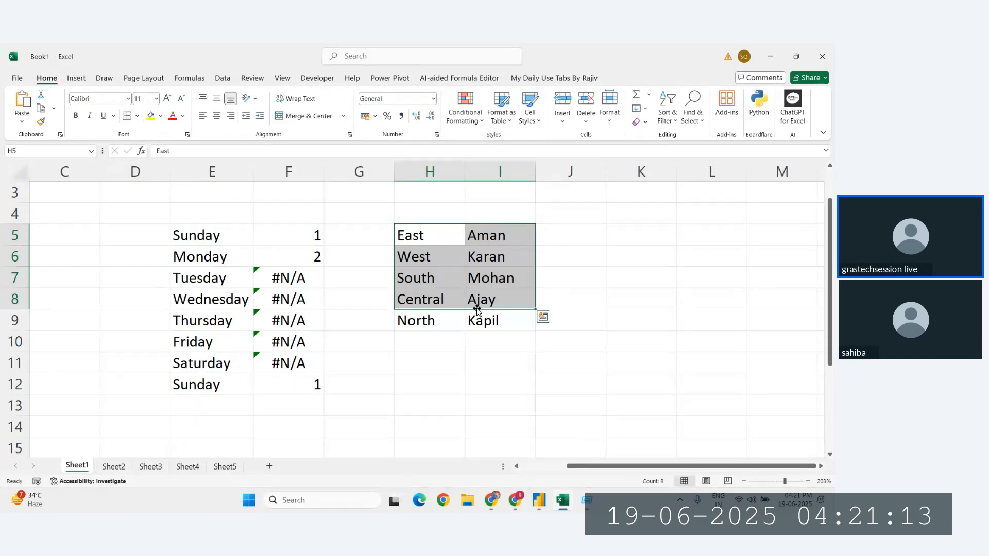
pyautogui.click(488, 333)
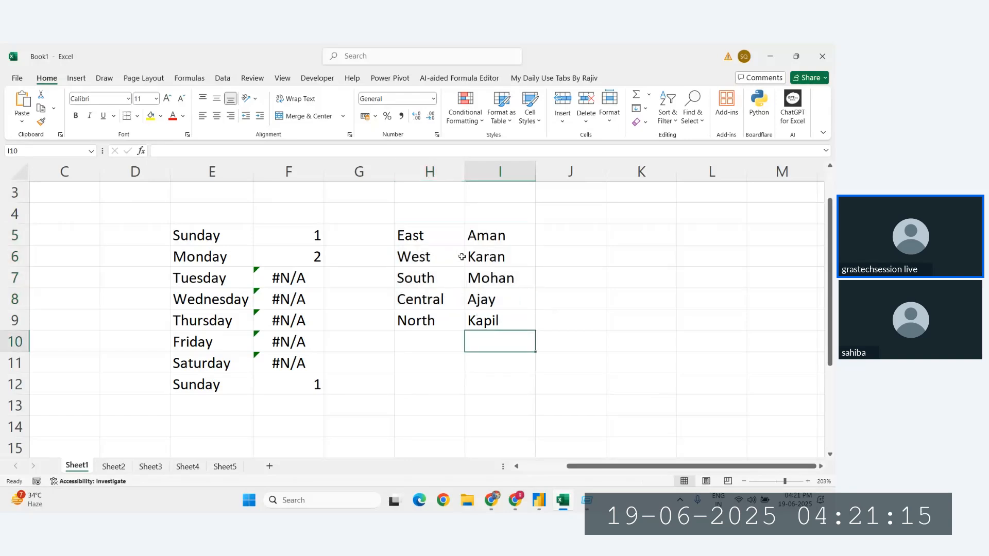
pyautogui.moveTo(448, 246); pyautogui.dragTo(503, 324)
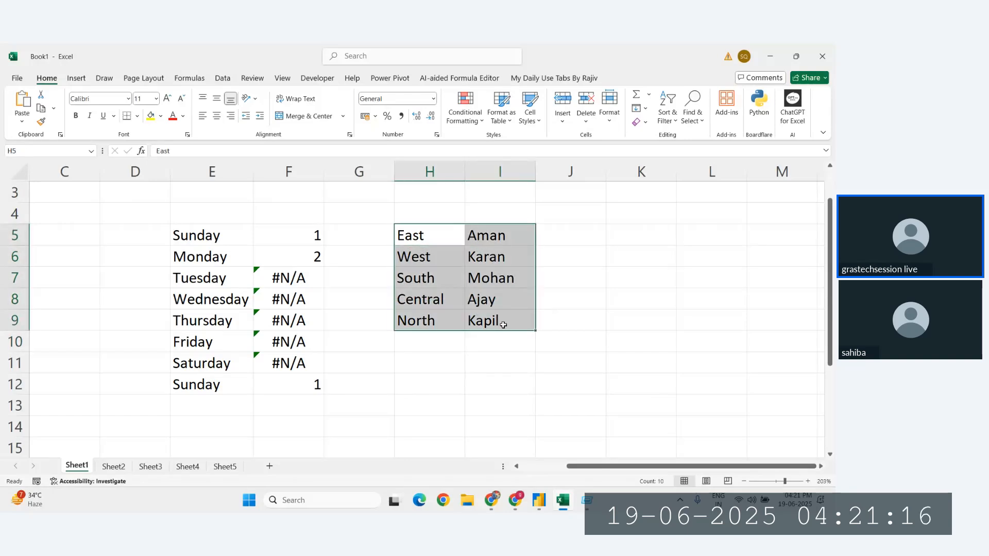
pyautogui.click(539, 500)
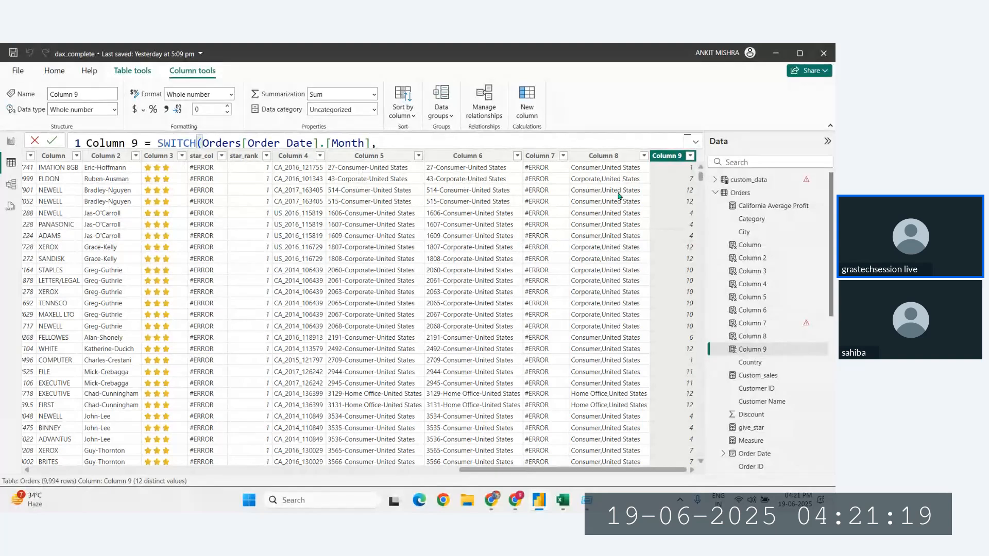
pyautogui.click(563, 500)
pyautogui.click(497, 256)
pyautogui.click(420, 216)
pyautogui.moveTo(419, 217); pyautogui.dragTo(472, 218)
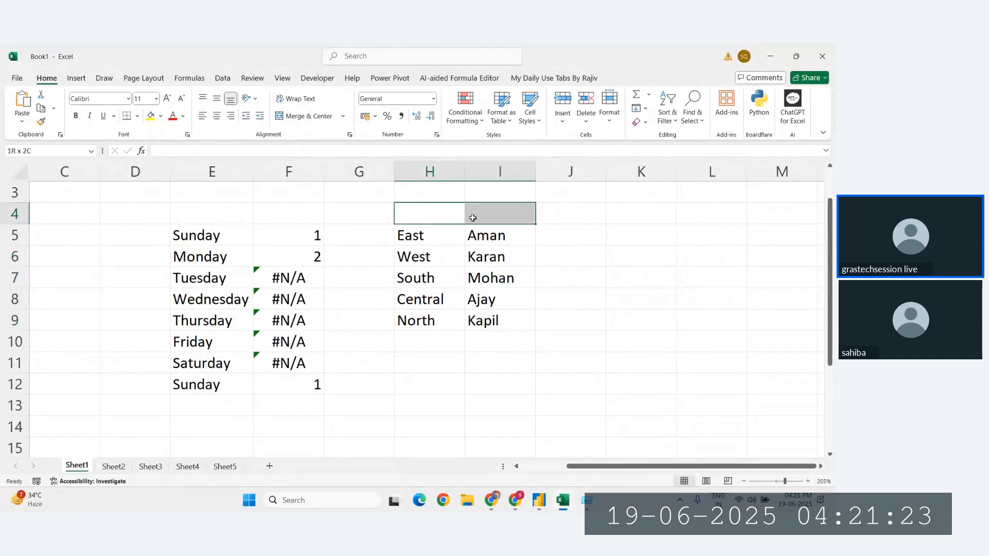
pyautogui.click(415, 217)
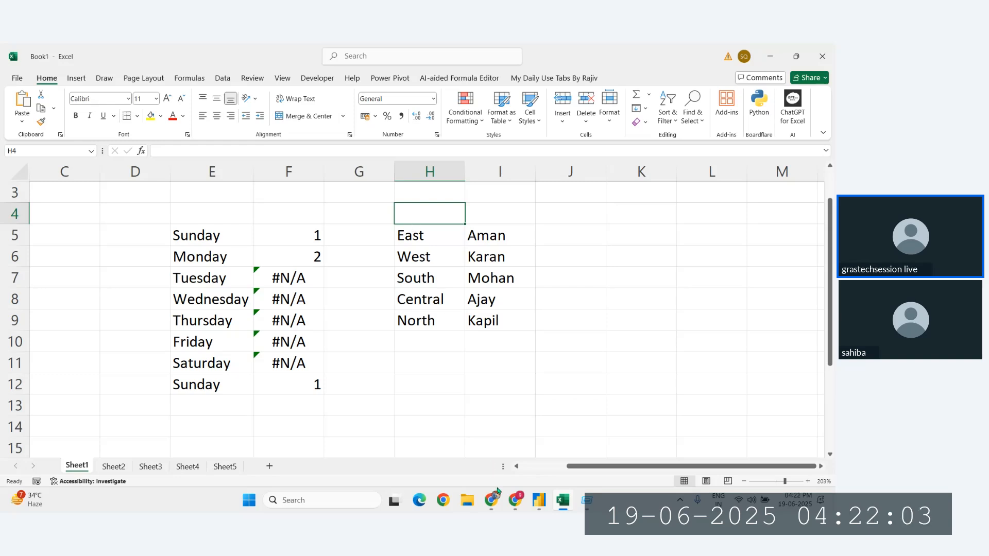
pyautogui.click(515, 500)
pyautogui.click(466, 443)
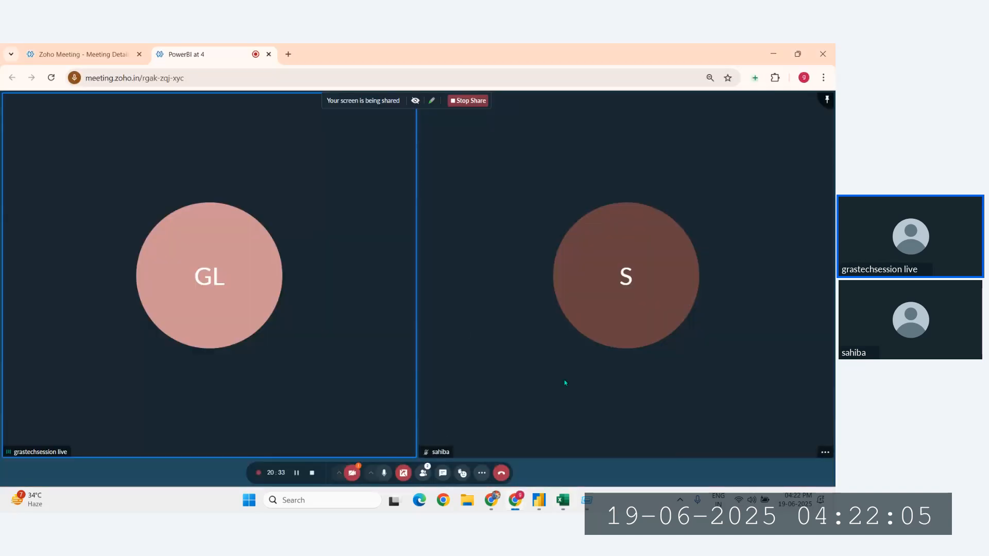
pyautogui.click(564, 495)
pyautogui.click(544, 337)
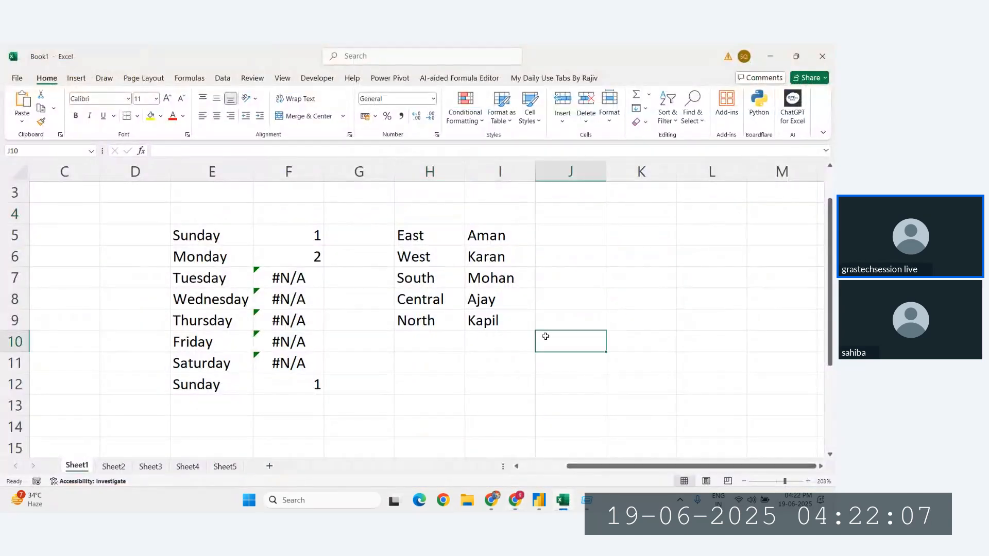
pyautogui.click(419, 356)
# - Switch to the DAX reference PDF in Chrome and review the SWITCH syntax, parameter definitions and return value
pyautogui.click(494, 502)
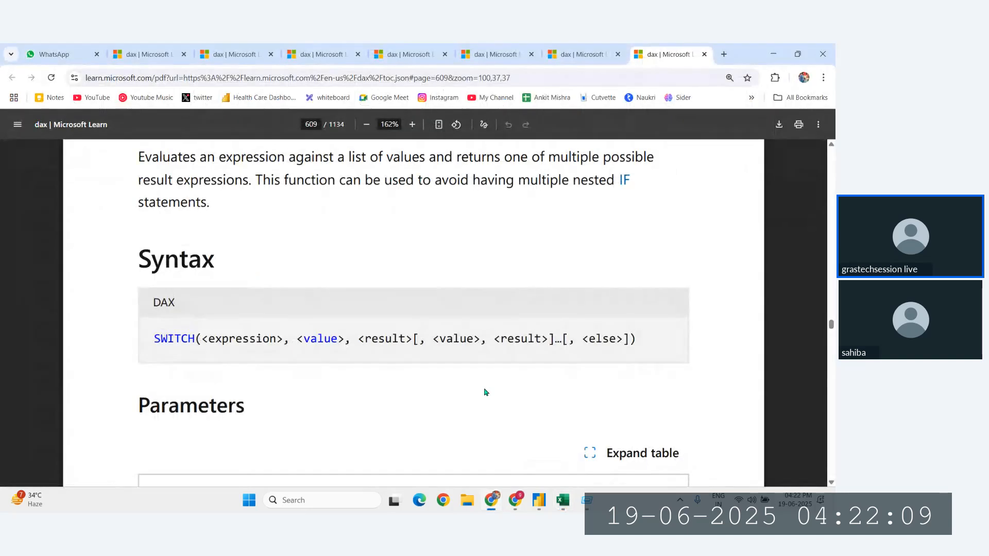
pyautogui.scroll(-8, 447, 348)
pyautogui.scroll(2, 447, 348)
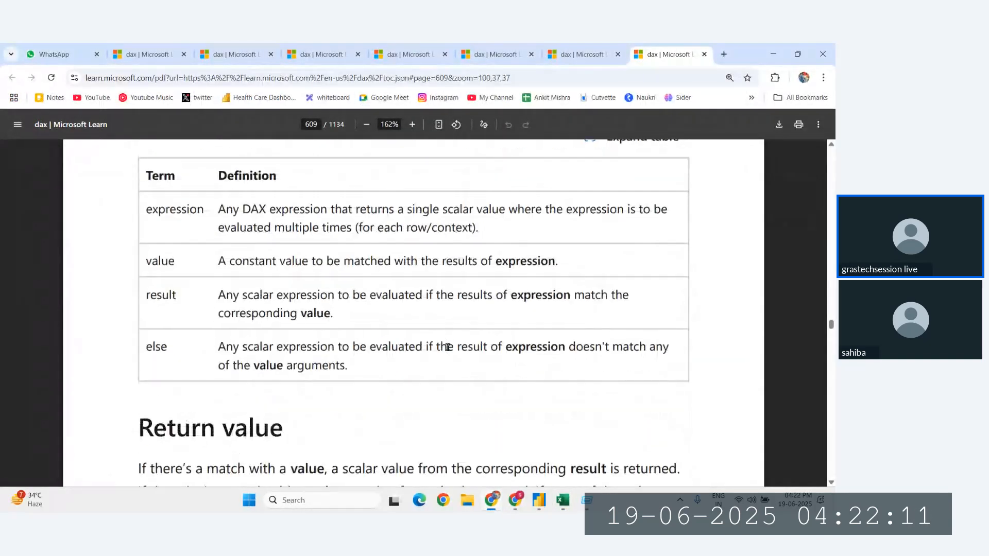
pyautogui.scroll(-2, 448, 348)
pyautogui.scroll(-1, 448, 348)
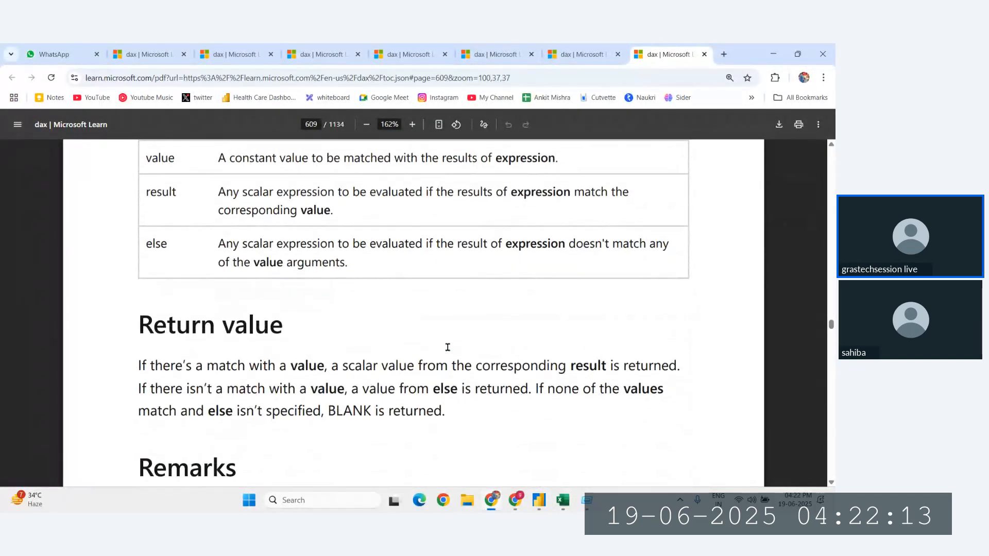
pyautogui.scroll(2, 447, 347)
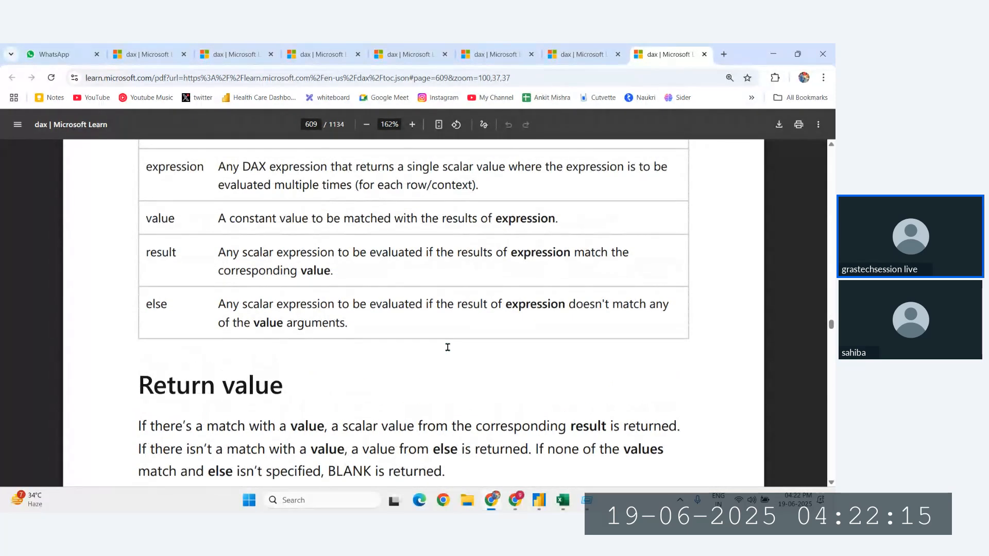
# - Examine the [Month Number Of Year] SWITCH example, highlighting its number and month-name pairs and the "Unknown month number" fallback
pyautogui.scroll(-10, 448, 348)
pyautogui.scroll(-10, 448, 347)
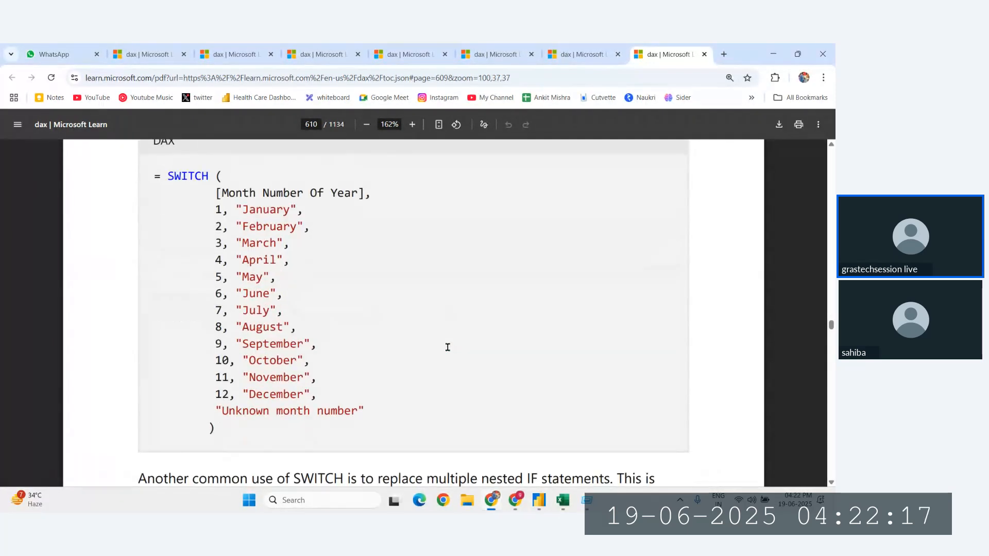
pyautogui.scroll(-1, 223, 244)
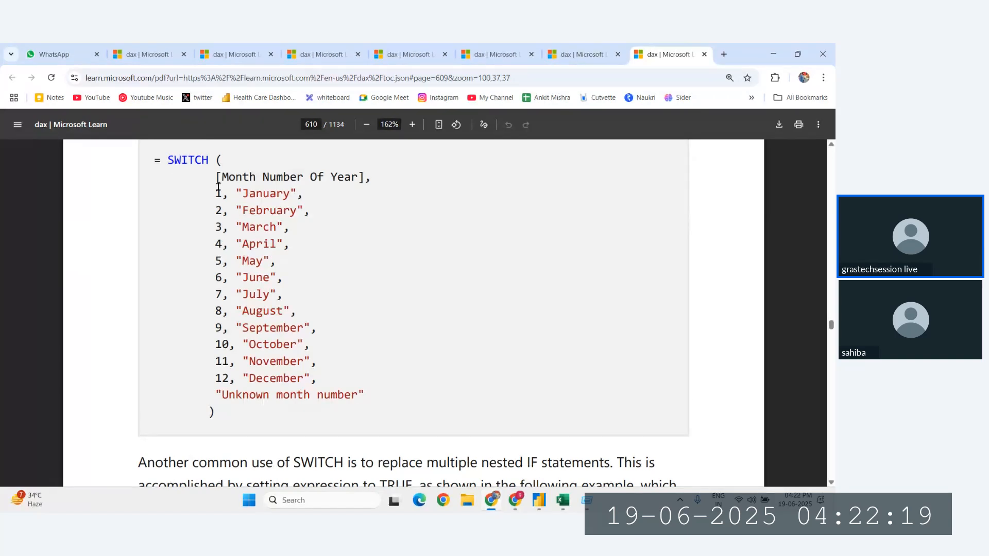
pyautogui.moveTo(216, 187); pyautogui.dragTo(324, 310)
pyautogui.click(417, 326)
pyautogui.moveTo(212, 186); pyautogui.dragTo(344, 397)
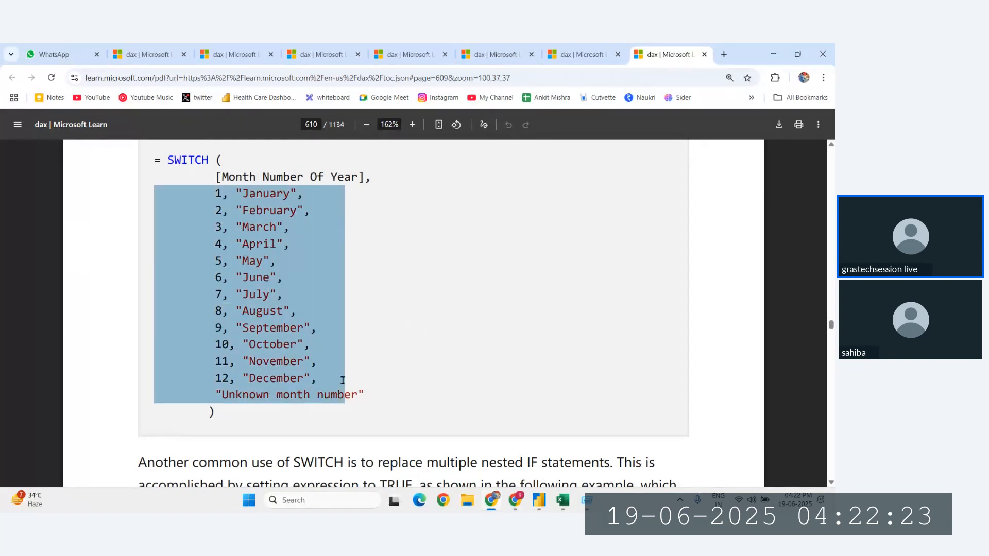
# - Read the SWITCH explanation on replacing nested IF statements and its TRUE example comparing Reorder Point with Safety Stock Level
pyautogui.click(381, 376)
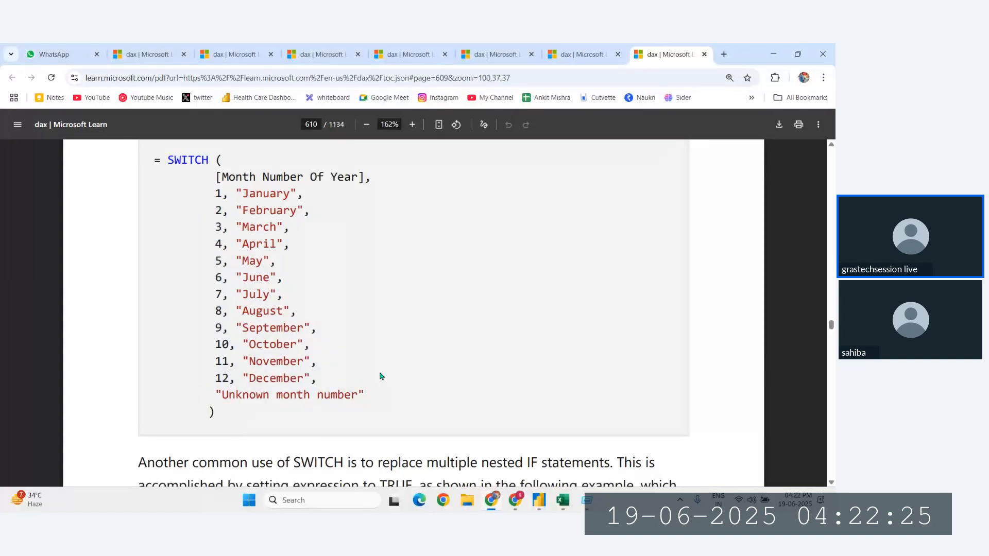
pyautogui.scroll(-3, 382, 376)
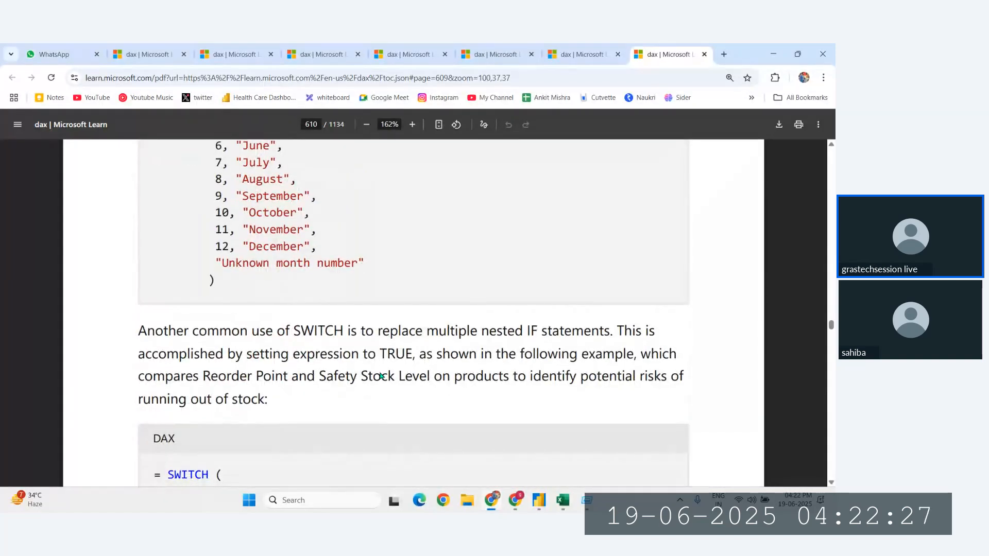
pyautogui.scroll(-3, 382, 376)
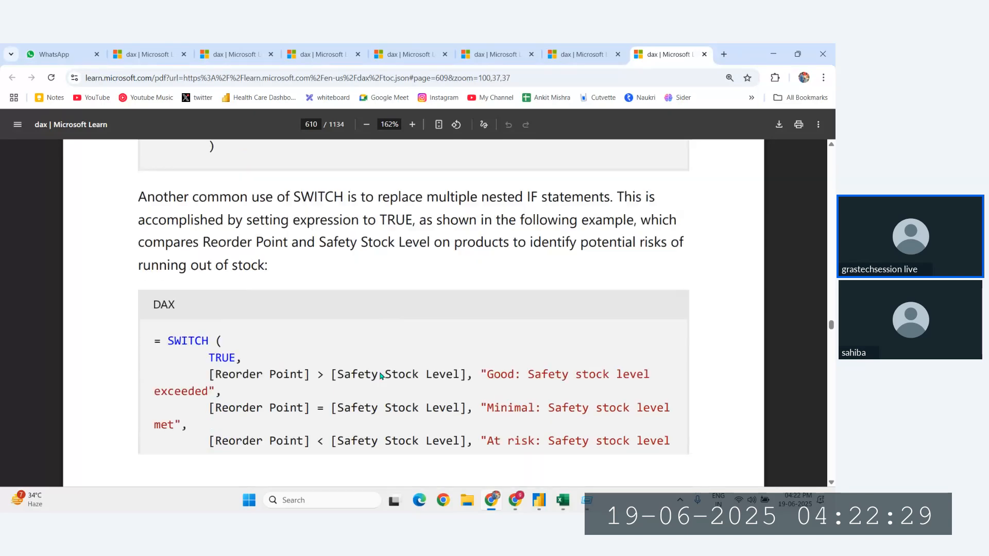
pyautogui.scroll(3, 381, 376)
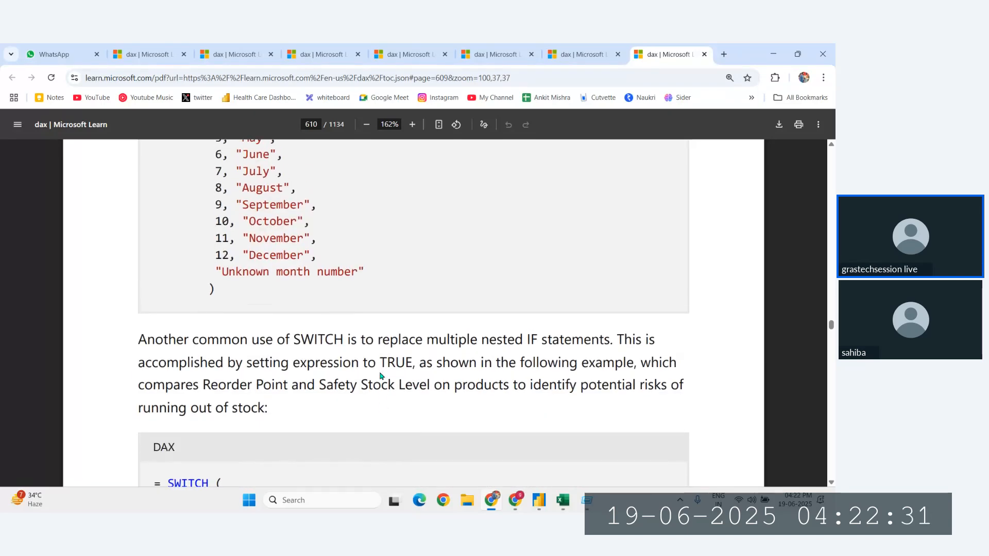
pyautogui.scroll(-5, 382, 376)
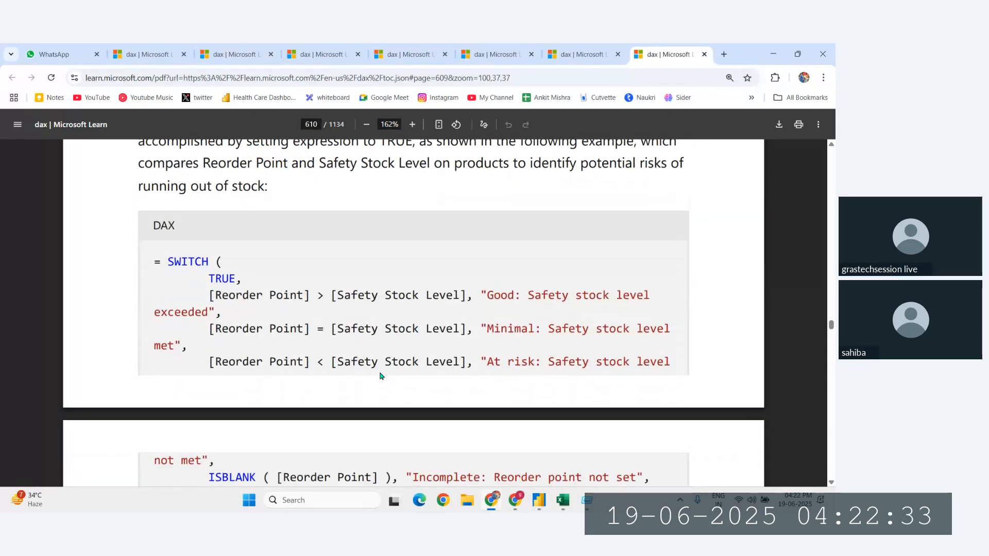
pyautogui.scroll(-1, 381, 376)
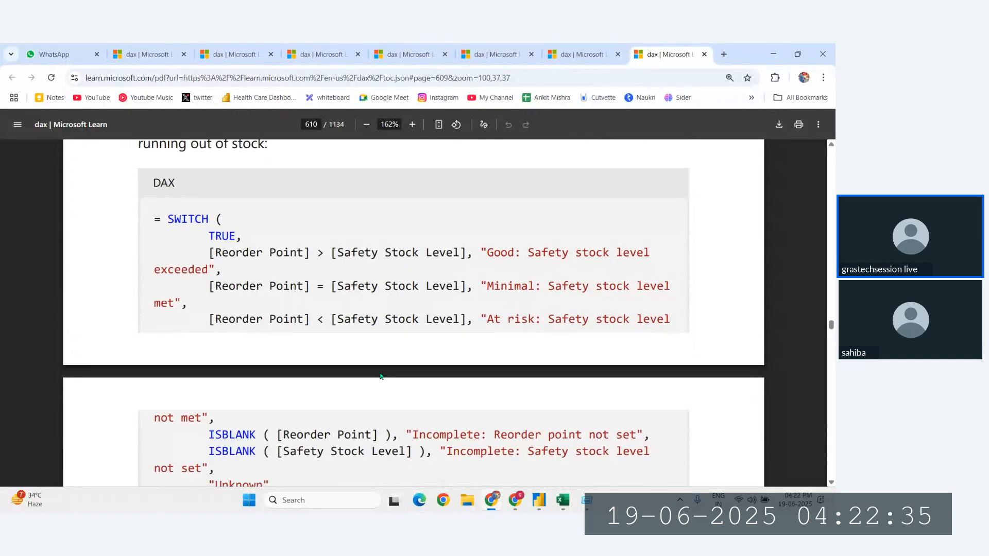
# - Return to the [Month Number Of Year] example and highlight its number-to-month pairs, ending with the 1, "January" pair
pyautogui.scroll(10, 382, 376)
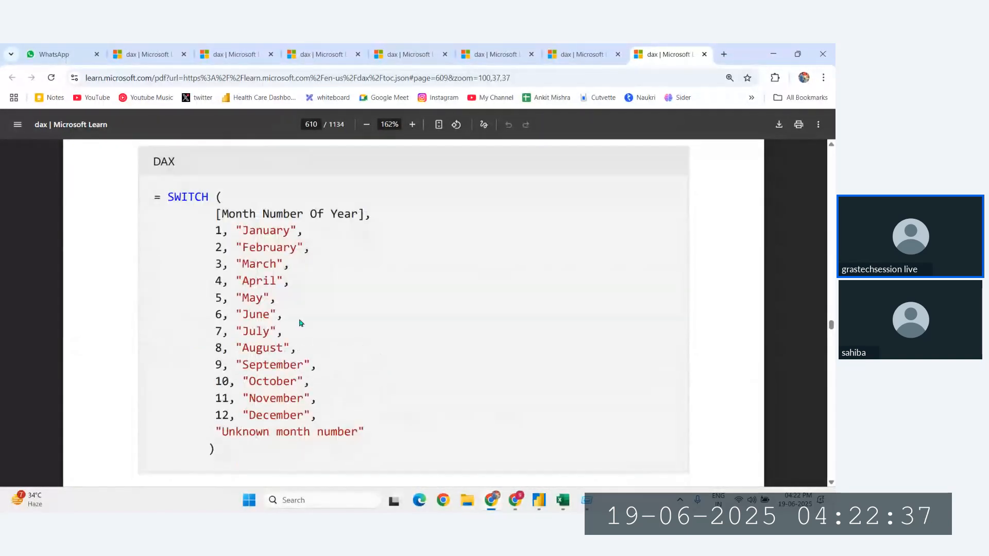
pyautogui.moveTo(214, 222); pyautogui.dragTo(309, 282)
pyautogui.click(268, 268)
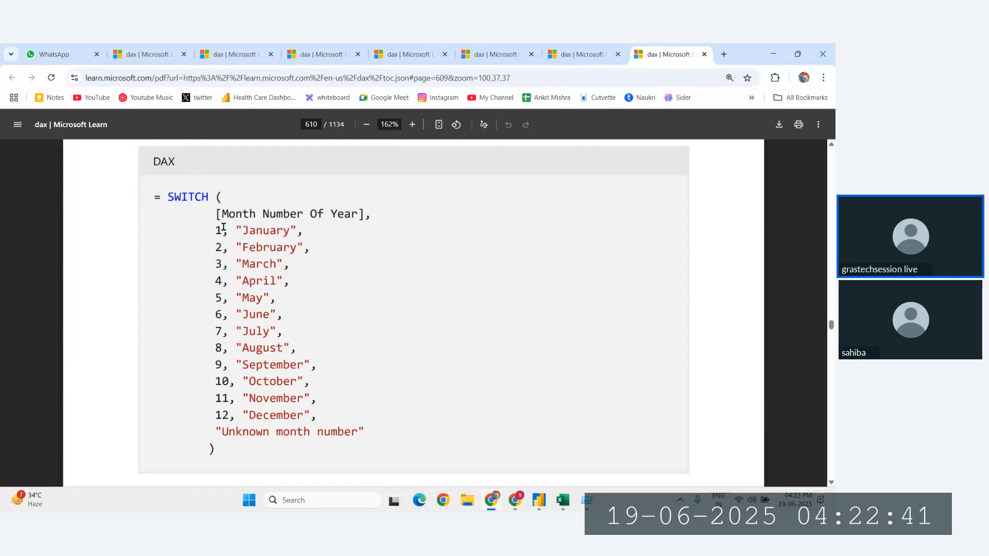
pyautogui.moveTo(224, 227); pyautogui.dragTo(288, 422)
pyautogui.click(316, 397)
pyautogui.moveTo(219, 230); pyautogui.dragTo(291, 239)
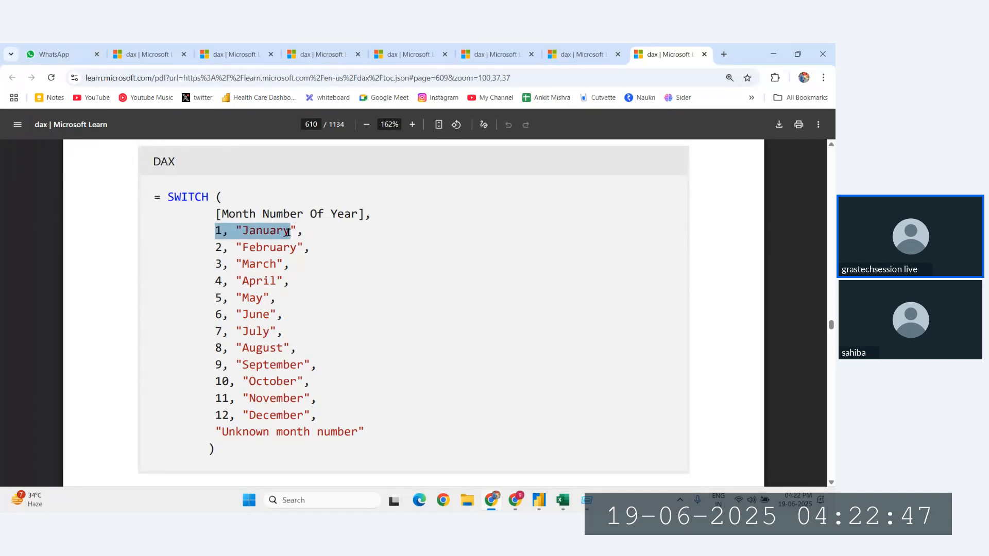
pyautogui.scroll(-1, 325, 295)
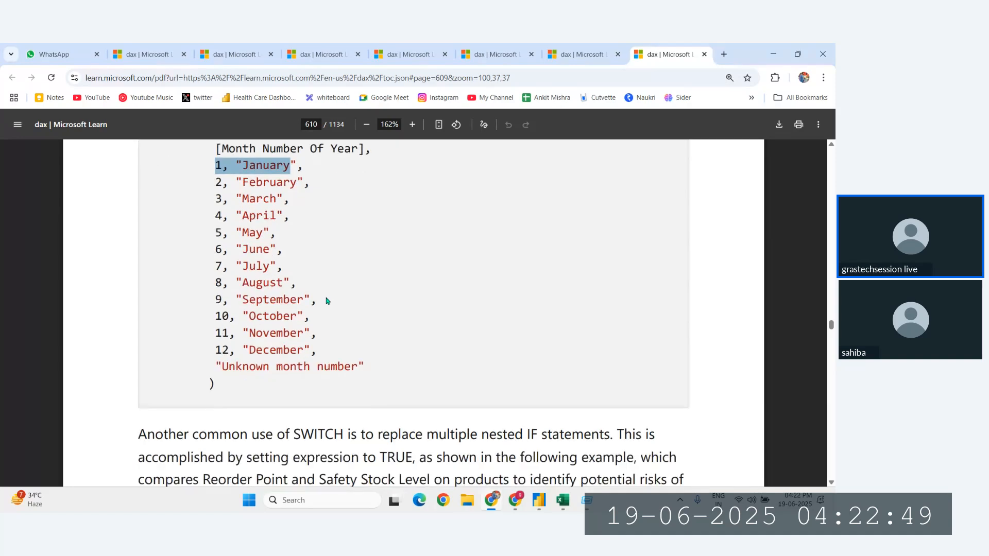
# - Switch to Excel and highlight the region-to-name list starting at H5 to review it as a value mapping
pyautogui.click(558, 509)
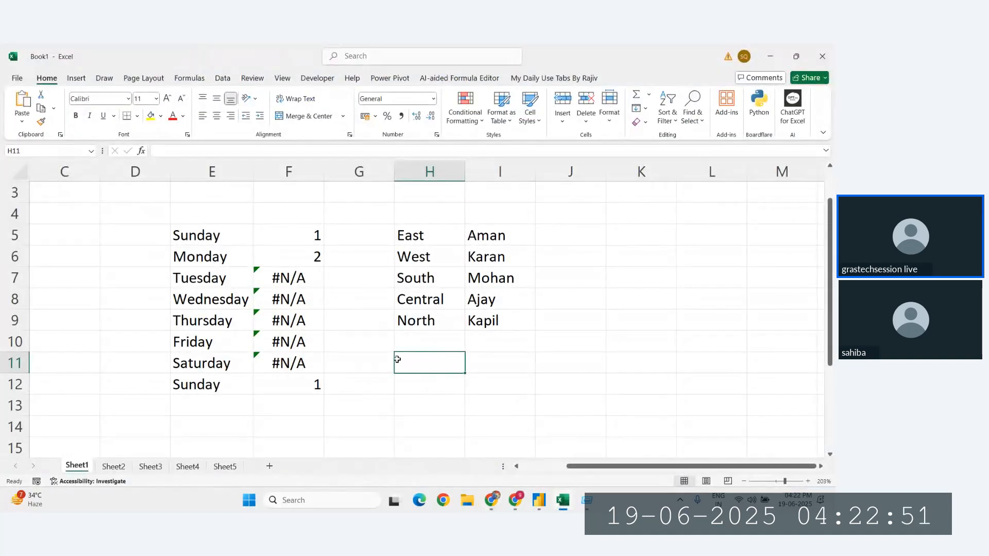
pyautogui.moveTo(412, 237); pyautogui.dragTo(536, 340)
pyautogui.click(546, 341)
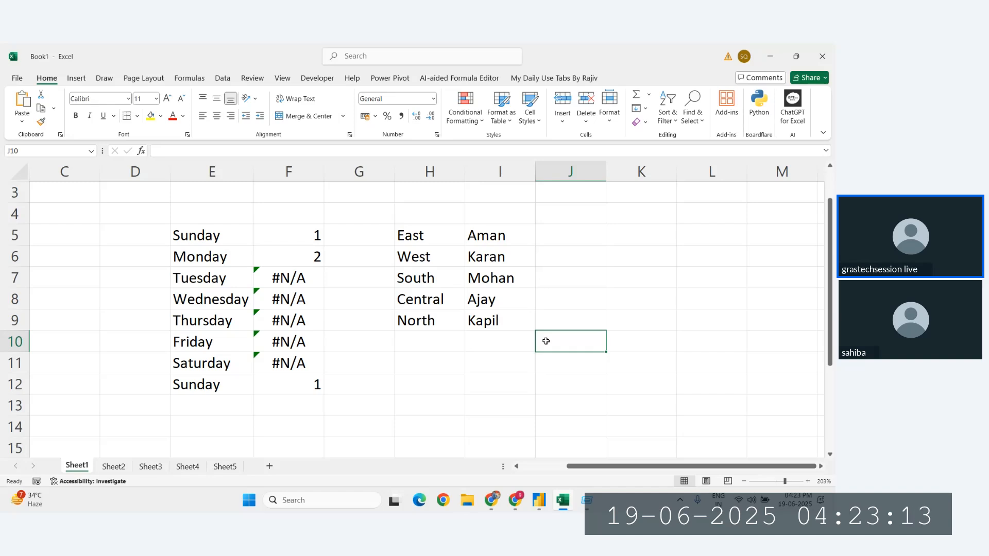
# - Check the Zoho Meeting window, and switch to Power BI to look through the Orders table columns up to Column 9
pyautogui.moveTo(515, 501)
pyautogui.click(469, 439)
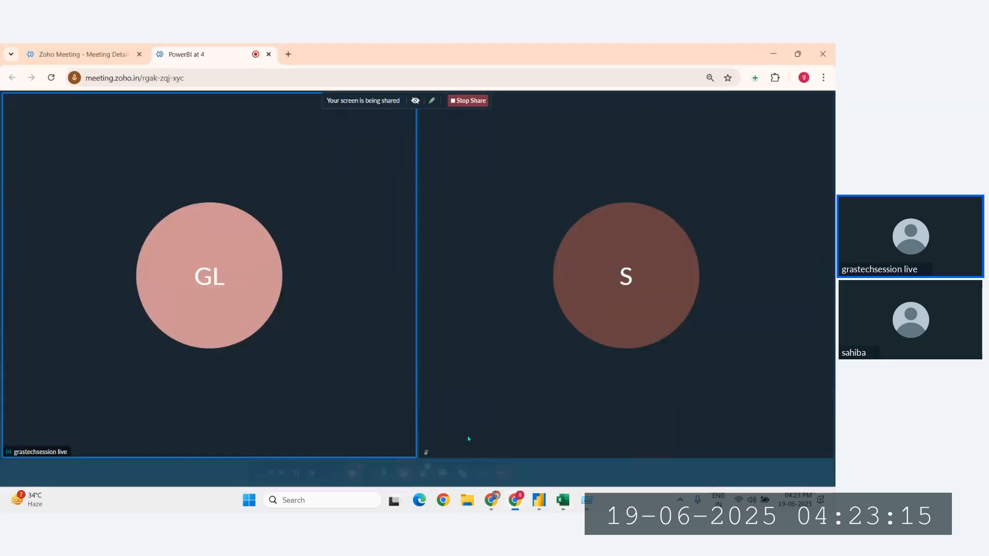
pyautogui.click(545, 502)
pyautogui.hscroll(-10, 492, 355)
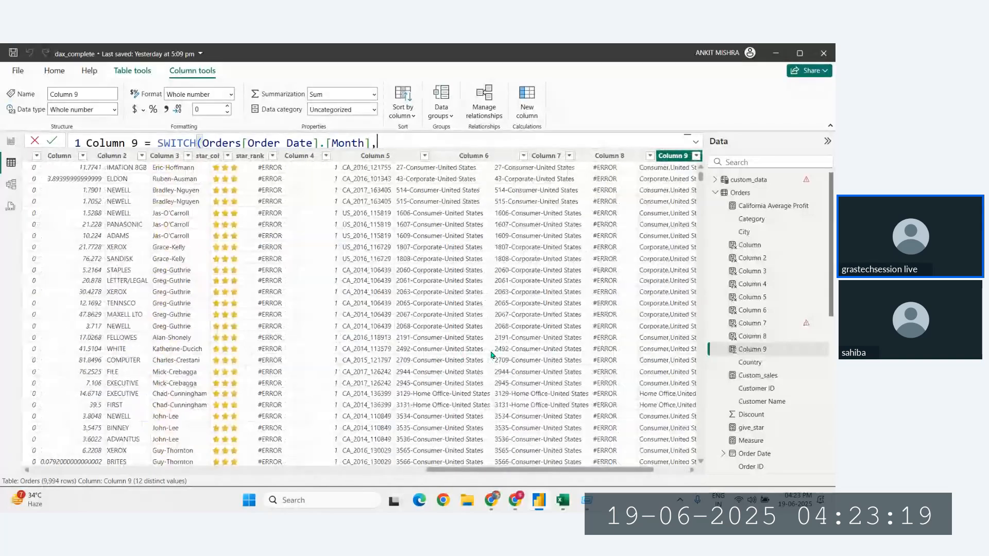
pyautogui.hscroll(10, 492, 355)
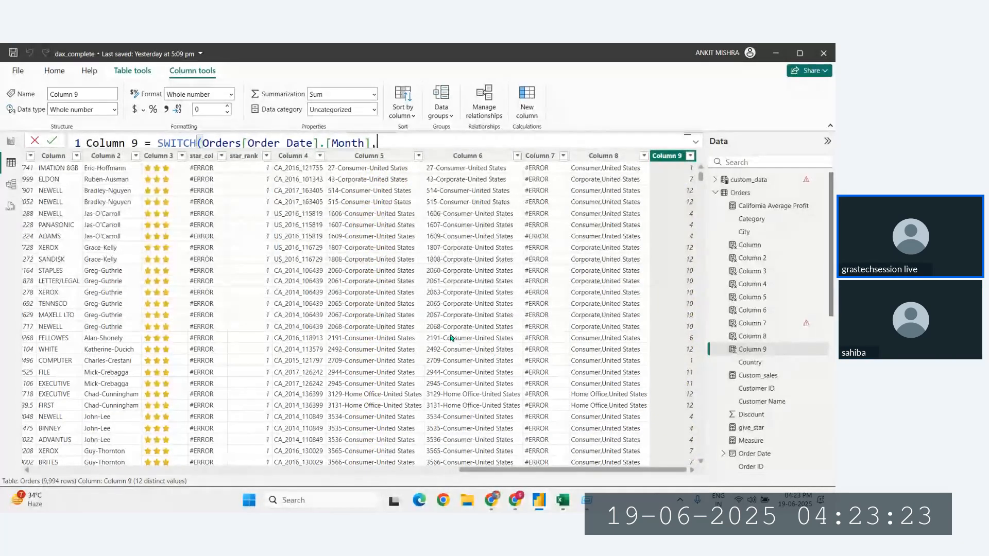
# - Switch to the Excel workbook and examine the region-to-name table in H5:I9 on Sheet1
pyautogui.click(563, 500)
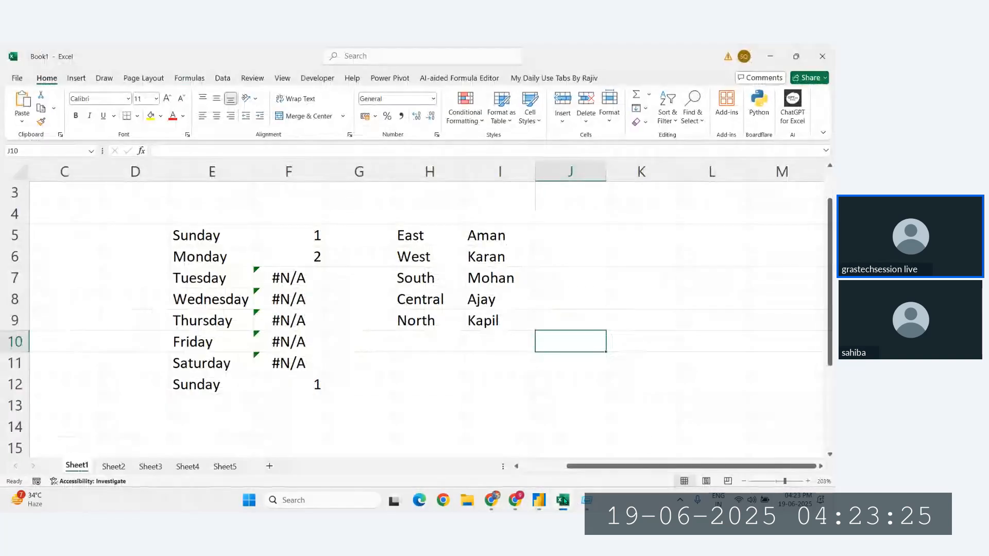
pyautogui.moveTo(423, 323); pyautogui.dragTo(494, 320)
pyautogui.moveTo(426, 240); pyautogui.dragTo(491, 320)
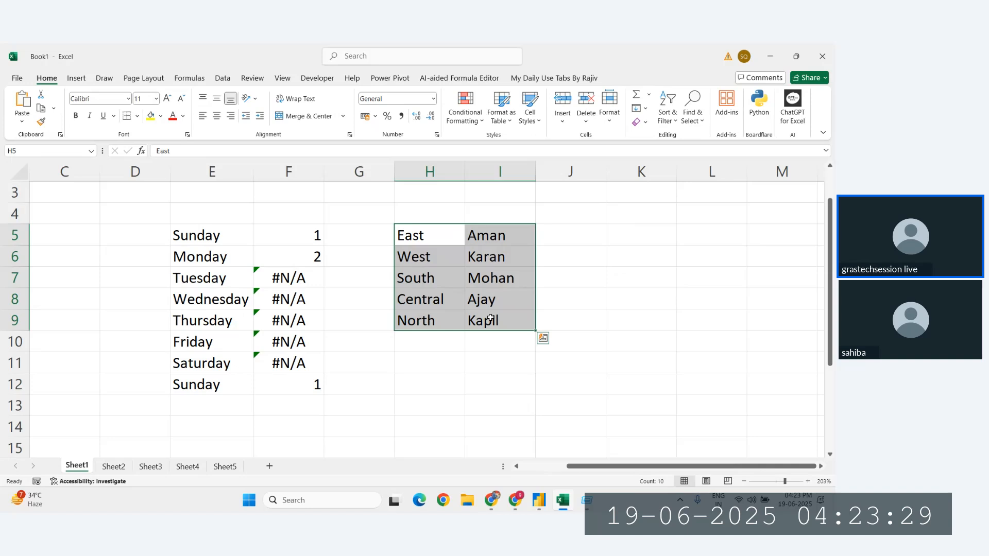
pyautogui.click(516, 501)
pyautogui.click(471, 453)
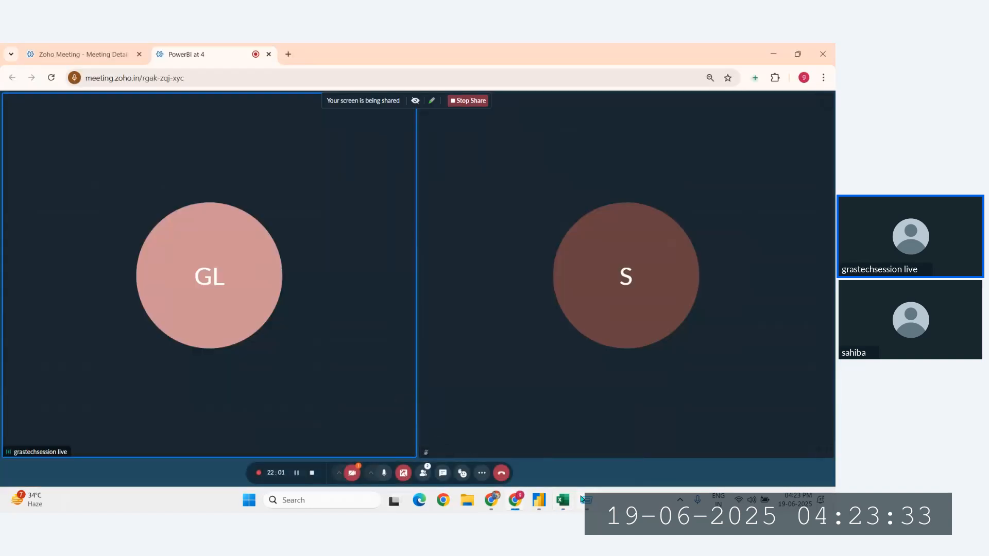
pyautogui.click(562, 503)
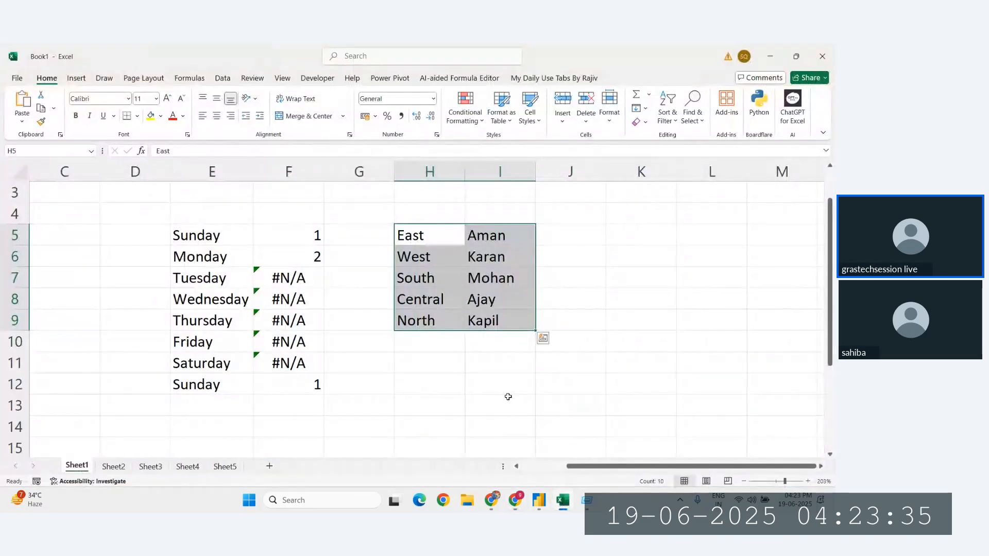
pyautogui.click(505, 392)
pyautogui.click(446, 339)
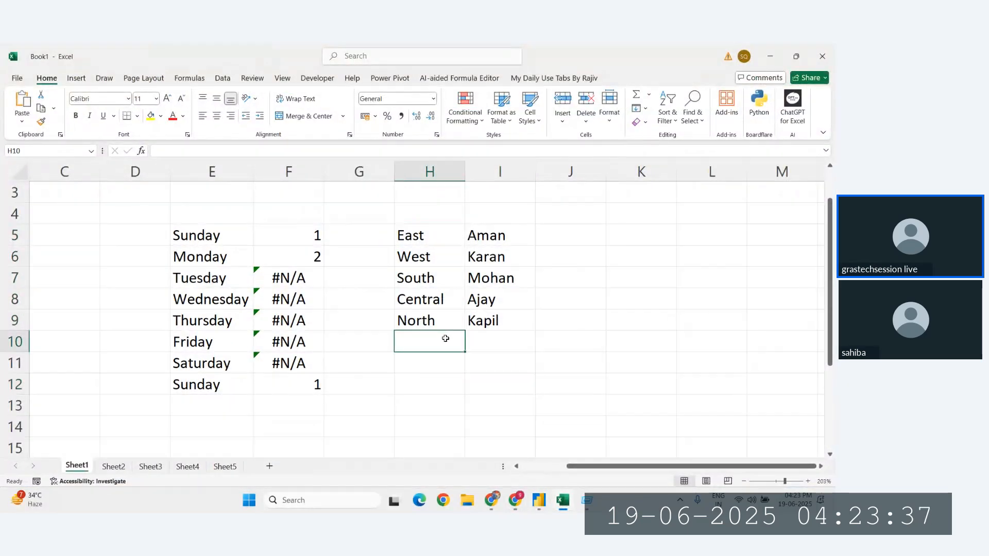
# - Switch back to Power BI and review the month-to-number pairs in the full Column 9 SWITCH formula
pyautogui.click(537, 503)
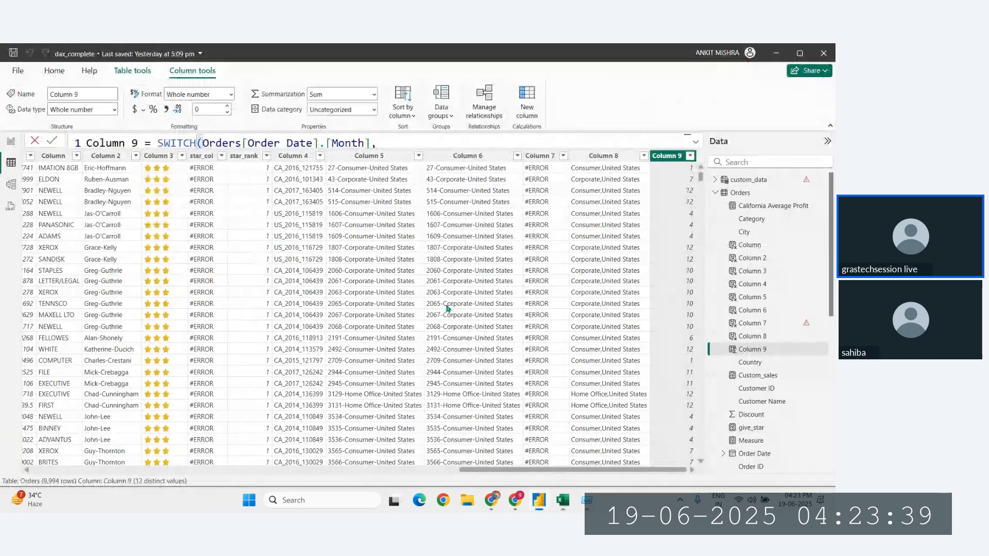
pyautogui.click(695, 141)
pyautogui.click(173, 351)
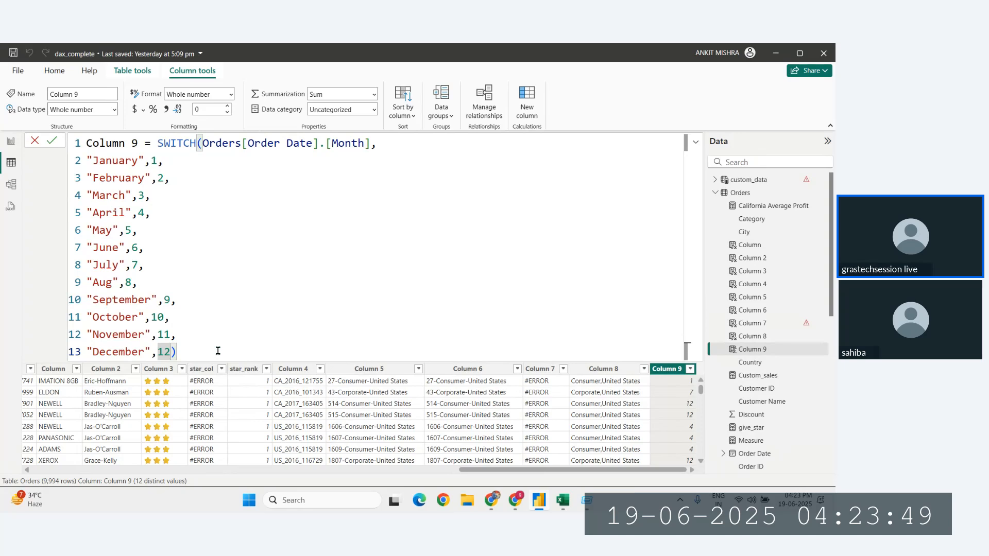
pyautogui.click(94, 163)
pyautogui.click(151, 160)
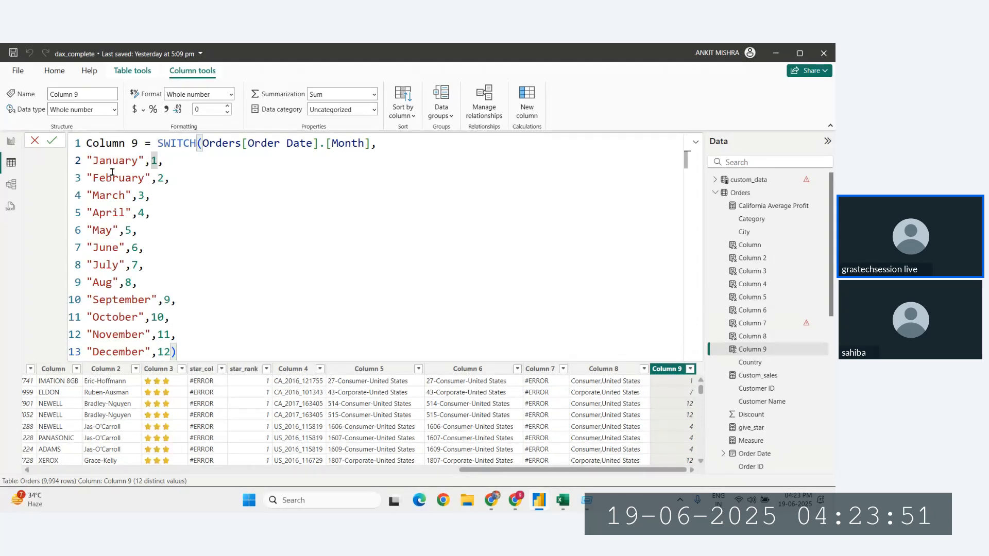
pyautogui.press('Down')
pyautogui.click(104, 212)
pyautogui.click(164, 215)
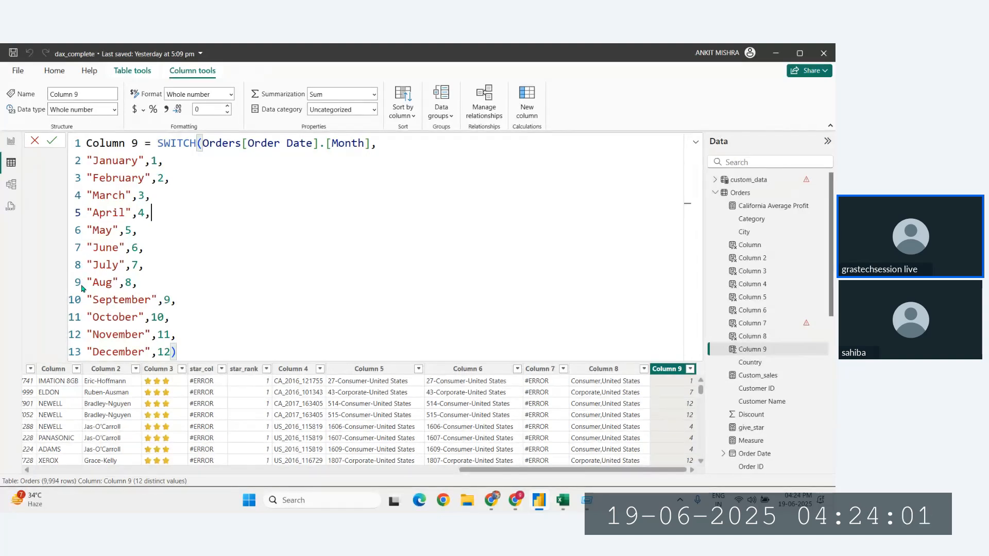
# - Try to commit the Column 9 formula with a trailing comma after December's result 12
pyautogui.doubleClick(170, 352)
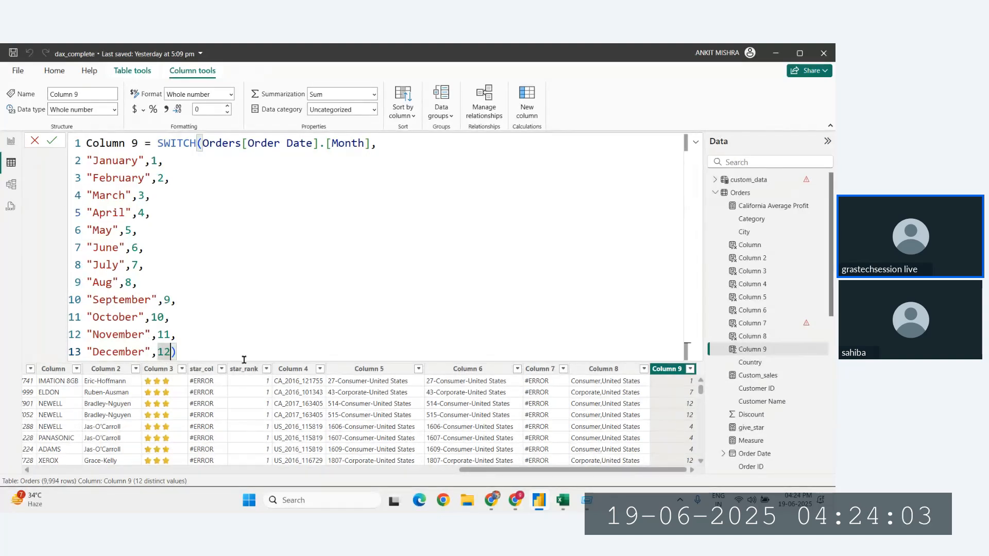
pyautogui.write(',')
pyautogui.press('Return')
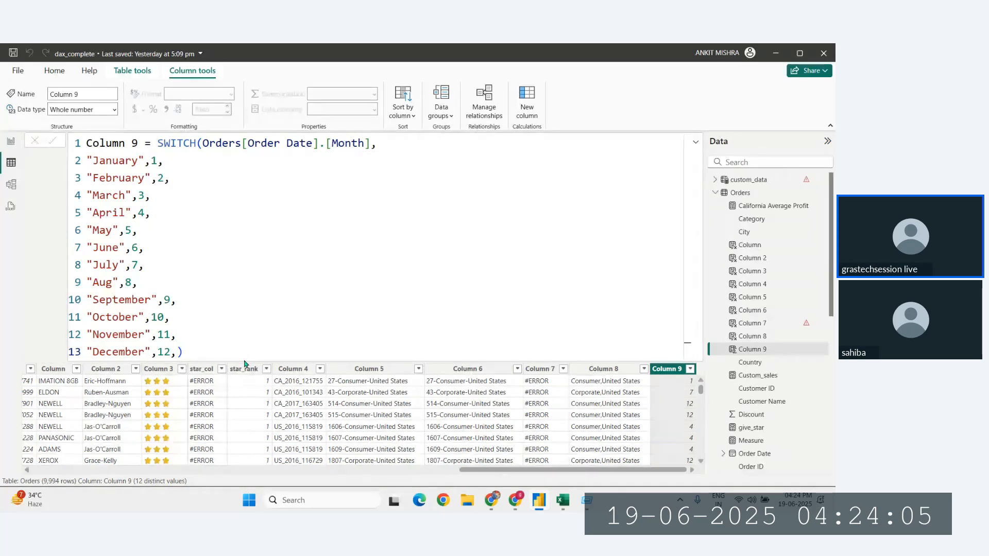
pyautogui.click(177, 352)
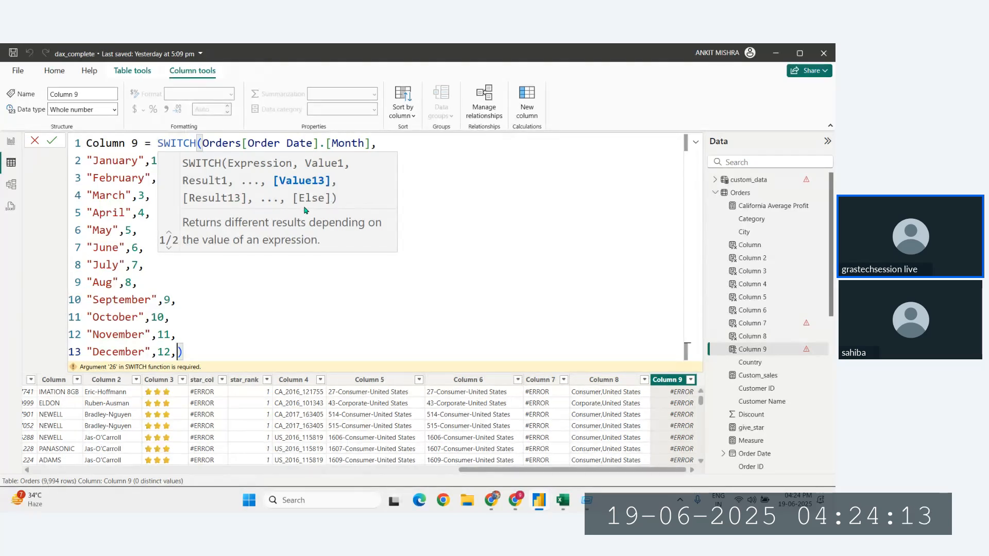
pyautogui.write(',')
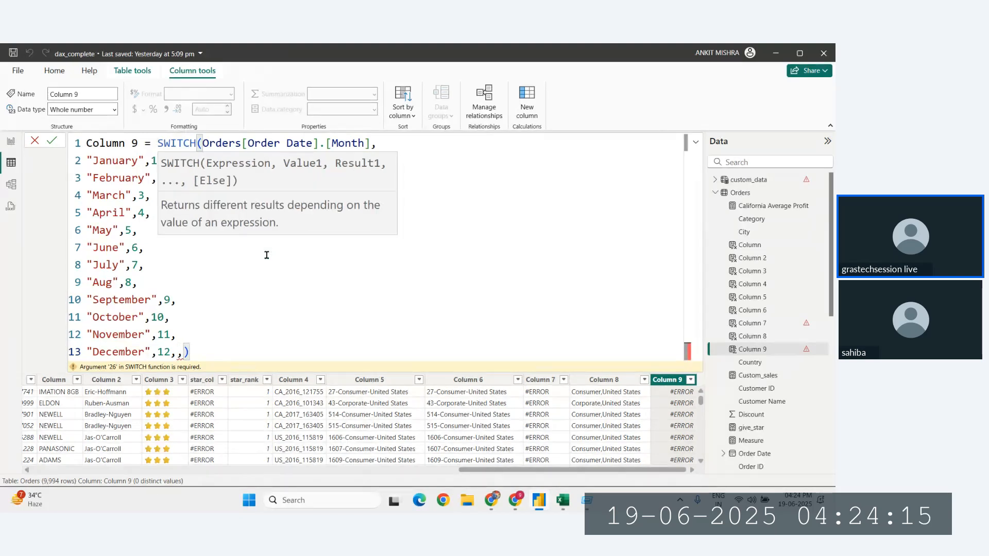
pyautogui.write(',,,,,,')
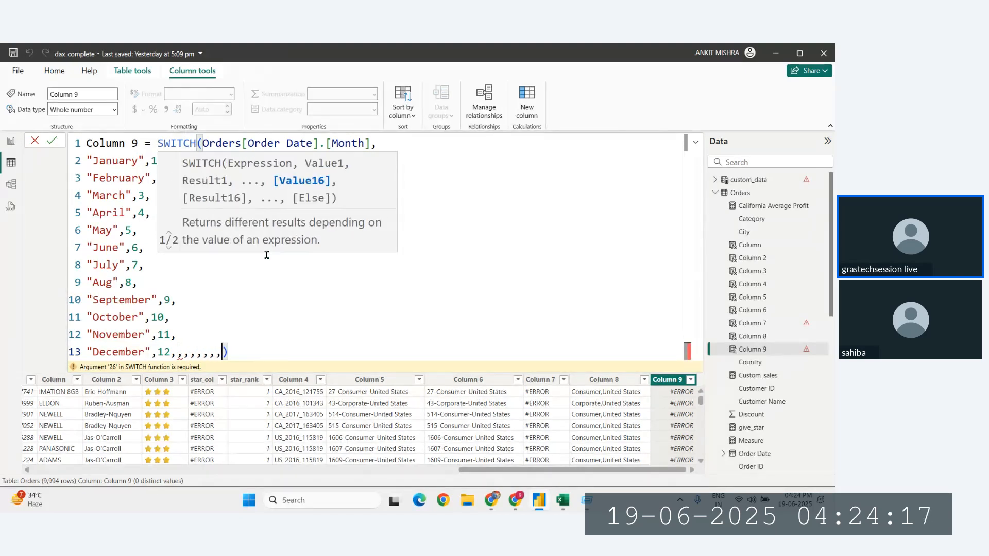
pyautogui.press('BackSpace')
pyautogui.press('BackSpace')
pyautogui.press('BackSpace')
pyautogui.press('BackSpace')
pyautogui.press('BackSpace')
pyautogui.press('BackSpace')
pyautogui.press('BackSpace')
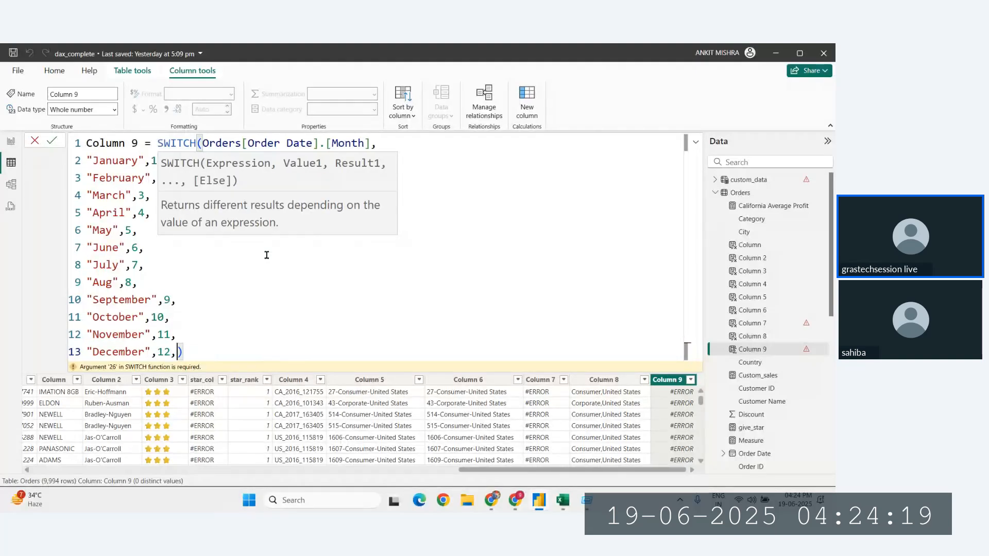
# - Complete the Column 9 SWITCH formula with 0 as the Else value after December's 12, and commit it
pyautogui.press('BackSpace')
pyautogui.press('BackSpace')
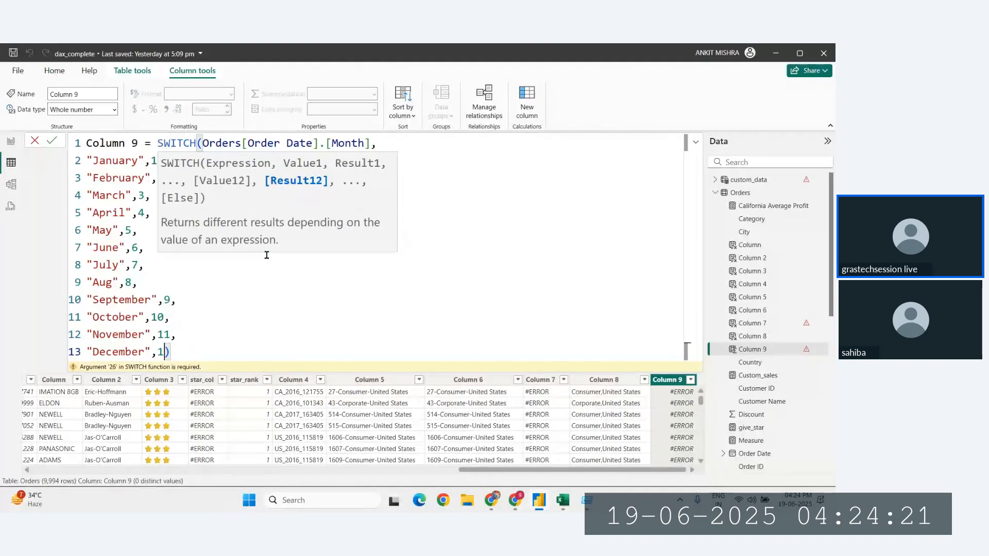
pyautogui.write('2,')
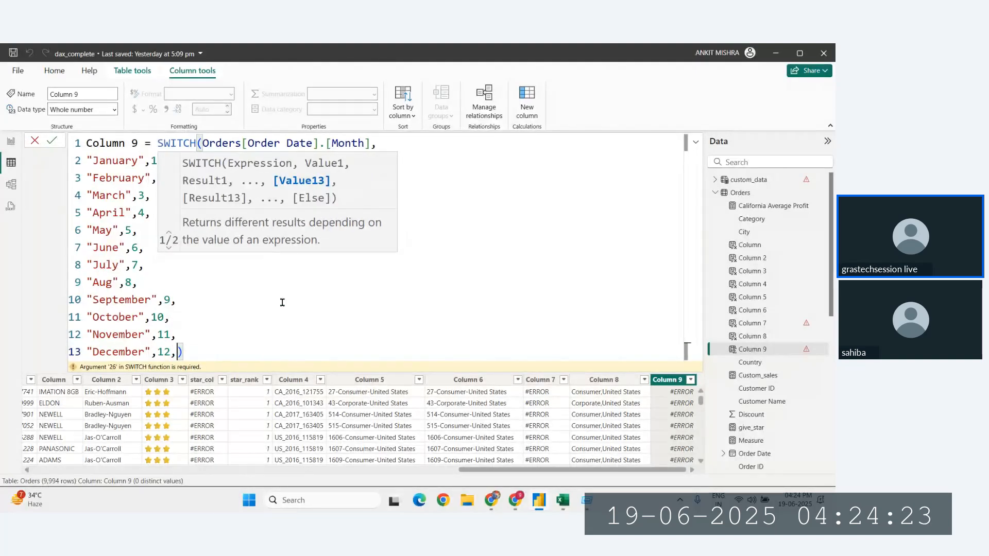
pyautogui.write('-')
pyautogui.press('BackSpace')
pyautogui.write('0')
pyautogui.click(179, 352)
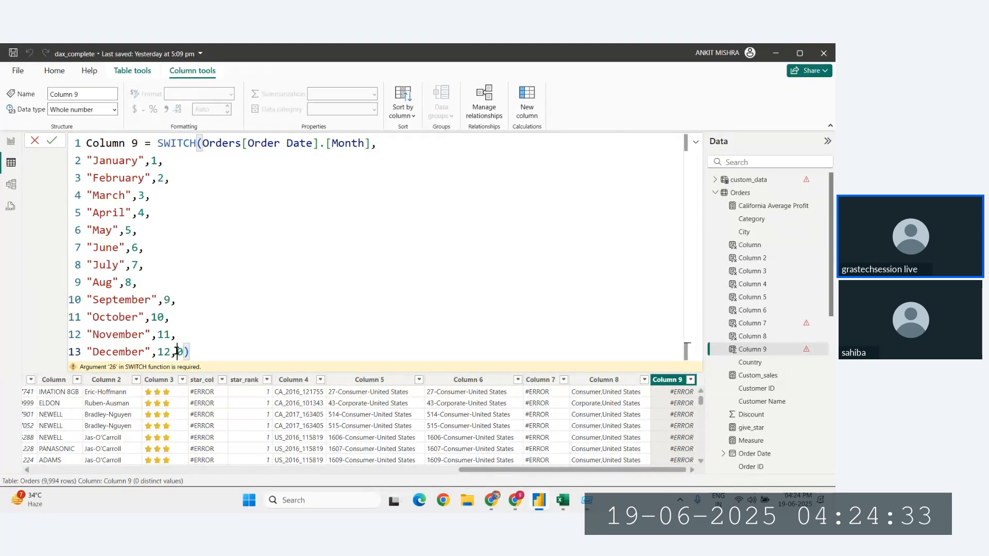
pyautogui.doubleClick(183, 352)
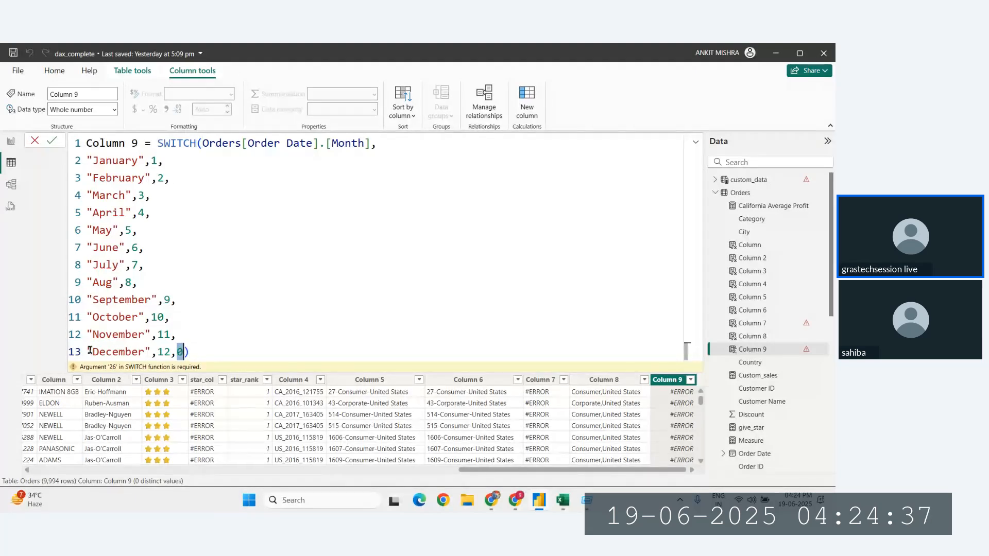
pyautogui.moveTo(93, 352); pyautogui.dragTo(139, 348)
pyautogui.click(186, 352)
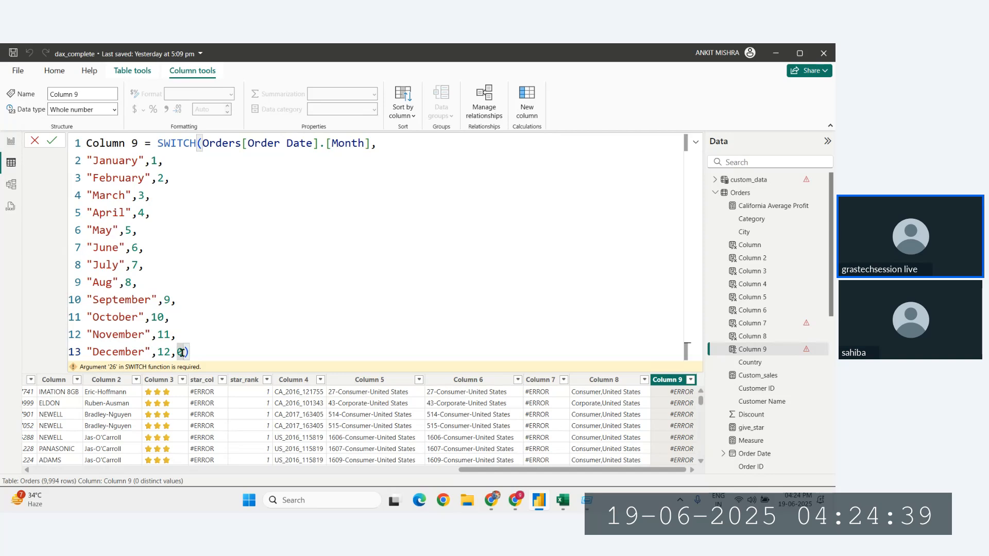
pyautogui.press('Return')
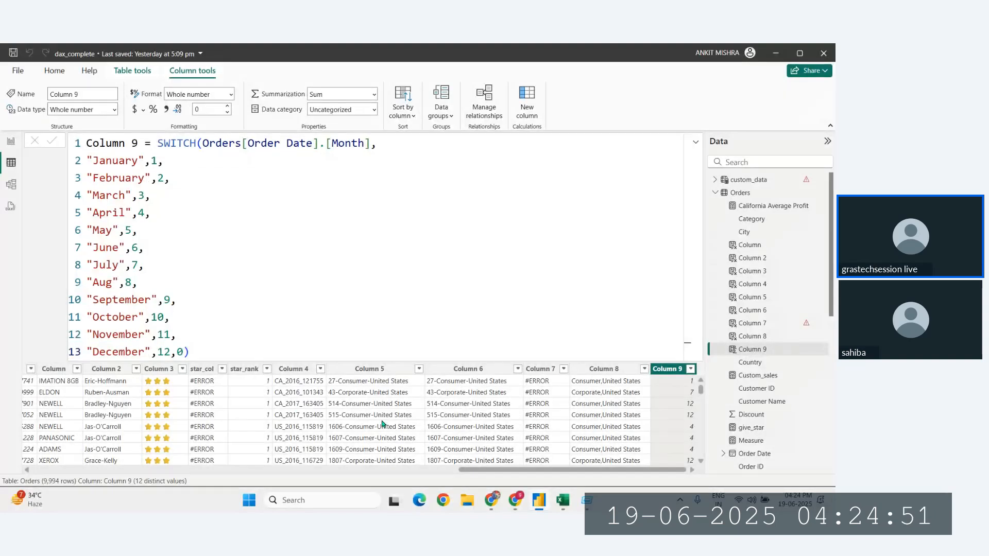
# - Collapse the Column 9 formula and examine the Orders table's columns, including Quantity and the calculated columns
pyautogui.click(695, 143)
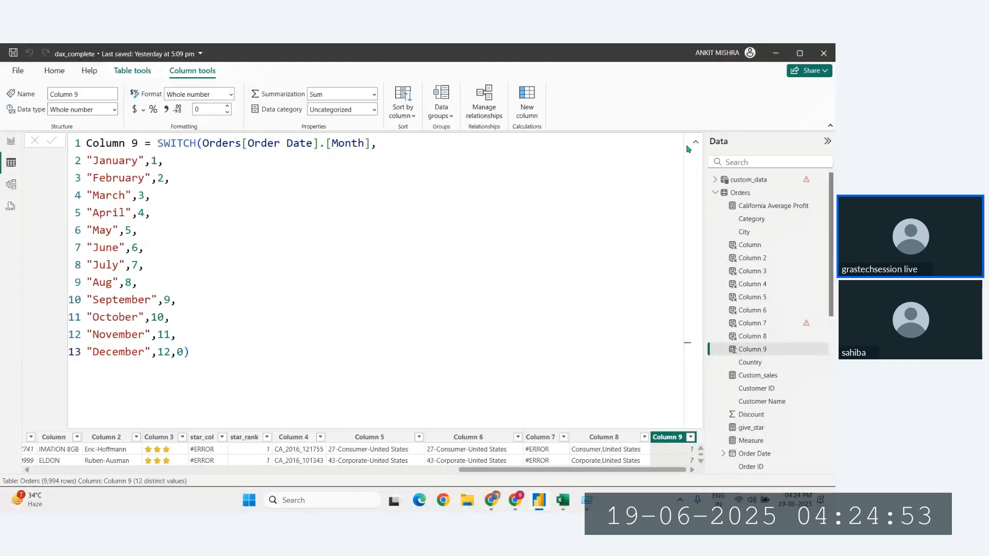
pyautogui.click(694, 145)
pyautogui.hscroll(15, 577, 259)
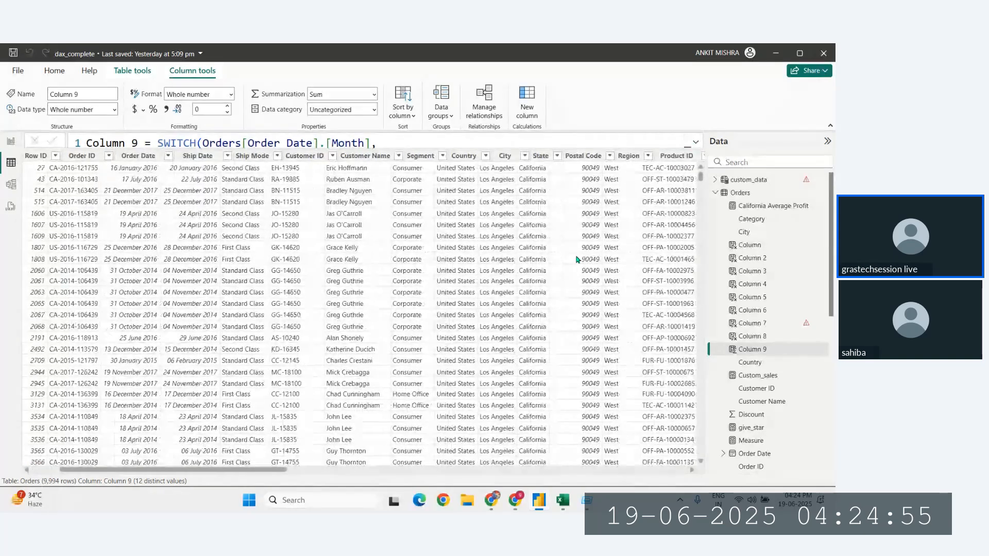
pyautogui.hscroll(5, 577, 259)
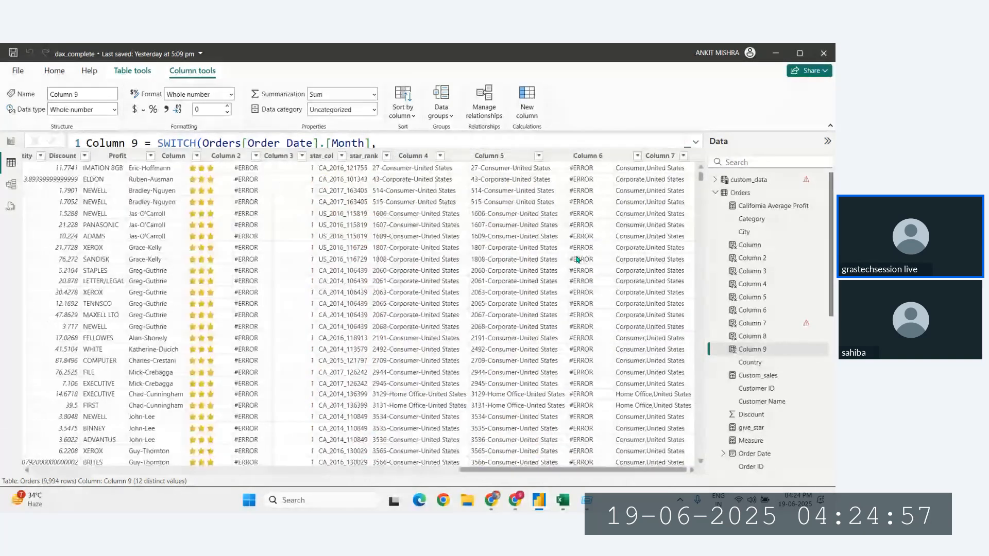
pyautogui.hscroll(-10, 576, 259)
pyautogui.hscroll(-5, 576, 259)
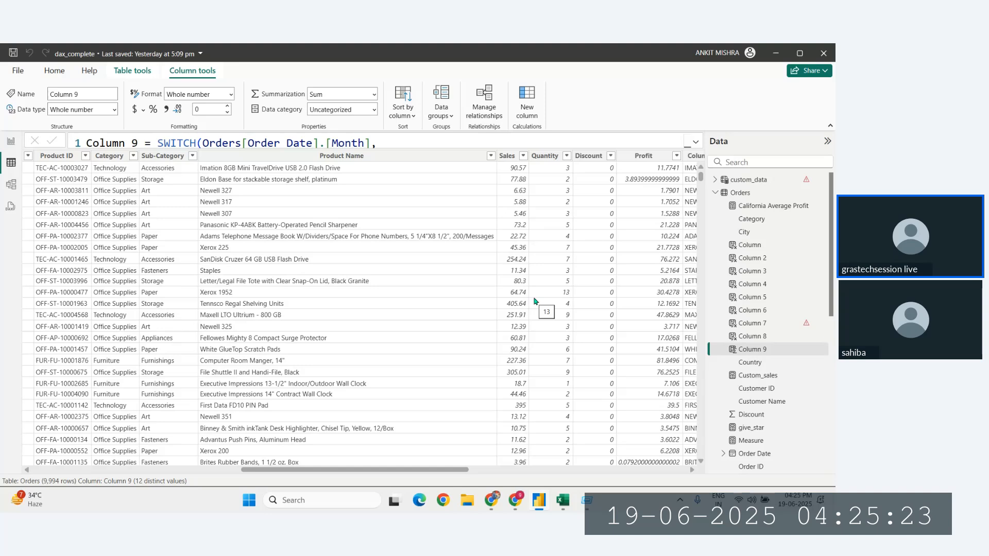
pyautogui.hscroll(8, 515, 278)
pyautogui.scroll(-1, 496, 254)
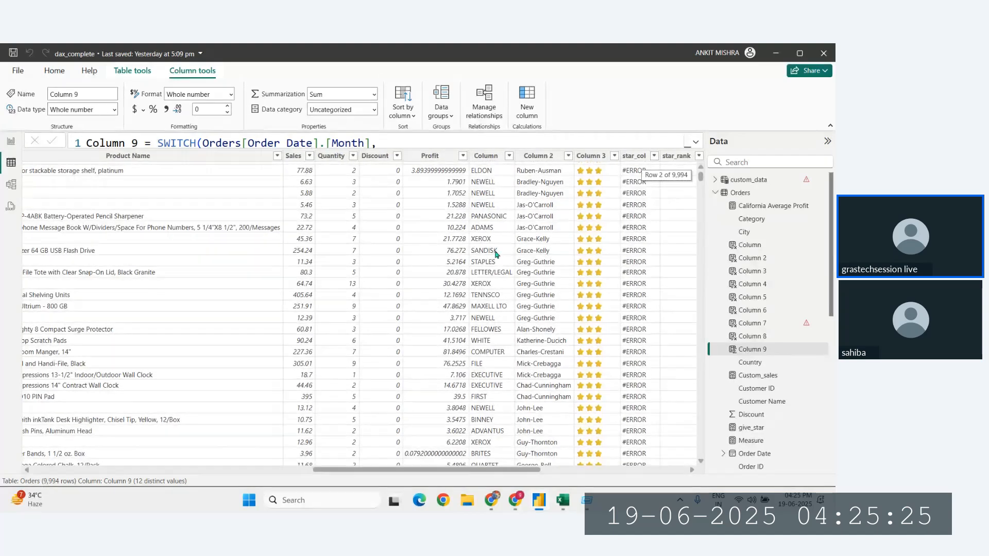
pyautogui.scroll(1, 496, 253)
pyautogui.hscroll(1, 496, 254)
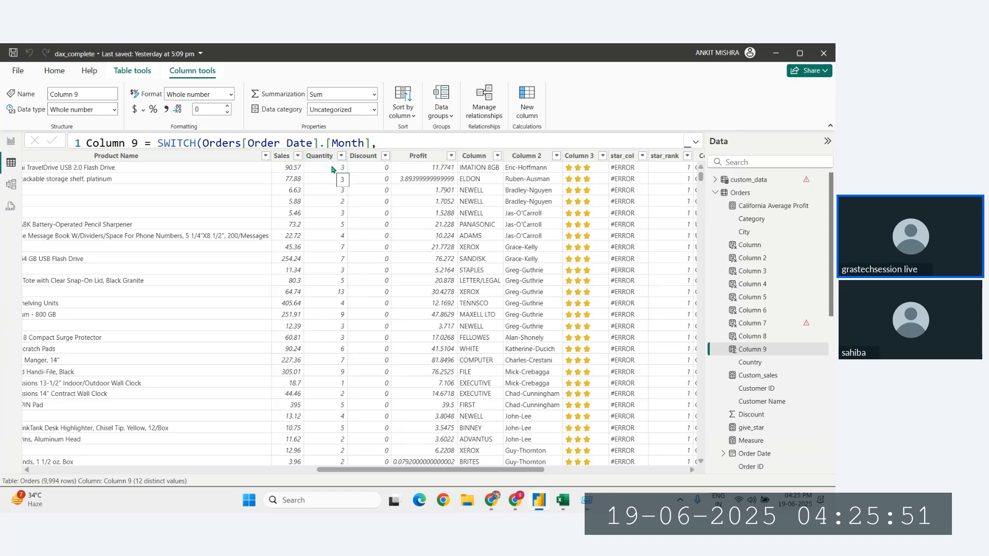
# - Create a new calculated column in the Orders table named qty_remarks and enlarge the formula text
pyautogui.click(524, 116)
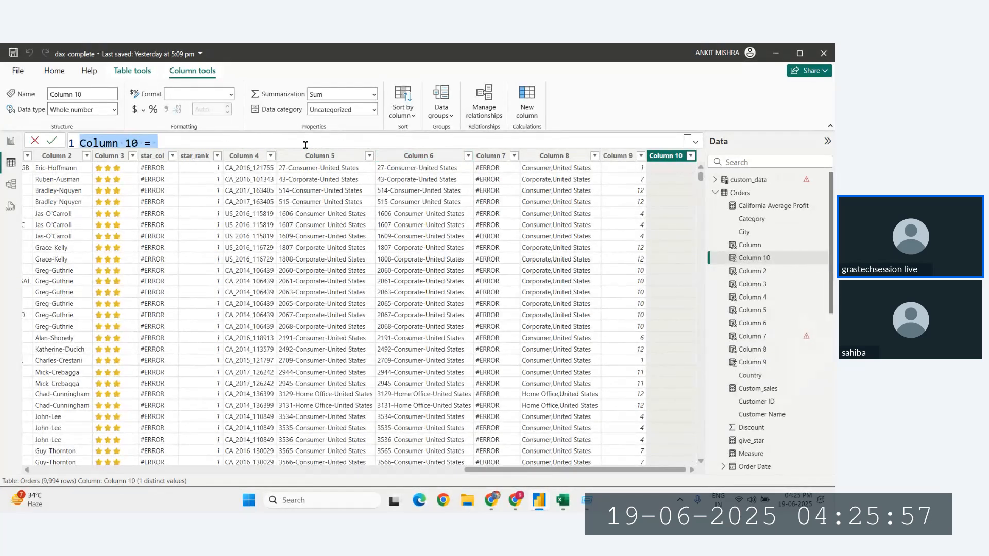
pyautogui.write('qty')
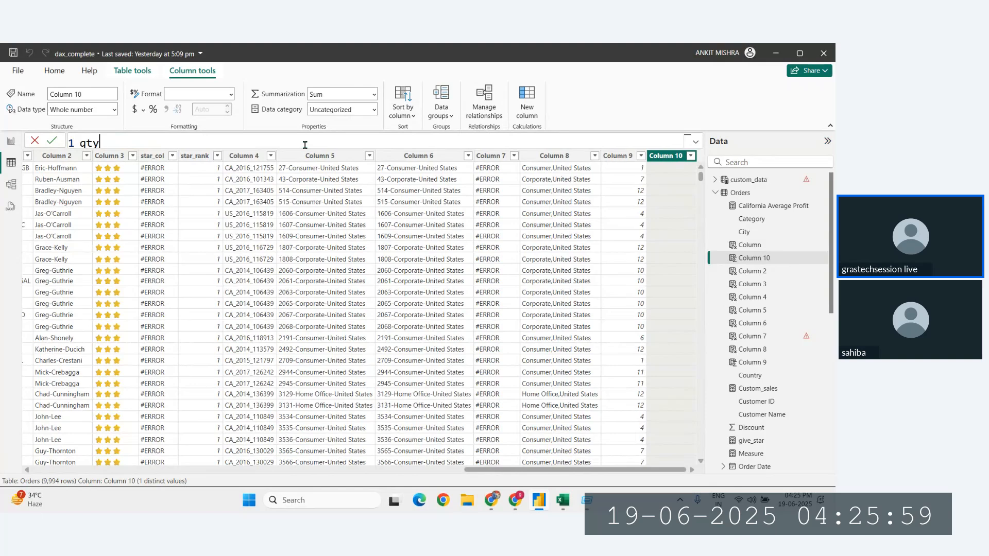
pyautogui.write(' rem,ar')
pyautogui.press('BackSpace')
pyautogui.press('BackSpace')
pyautogui.write('arks =')
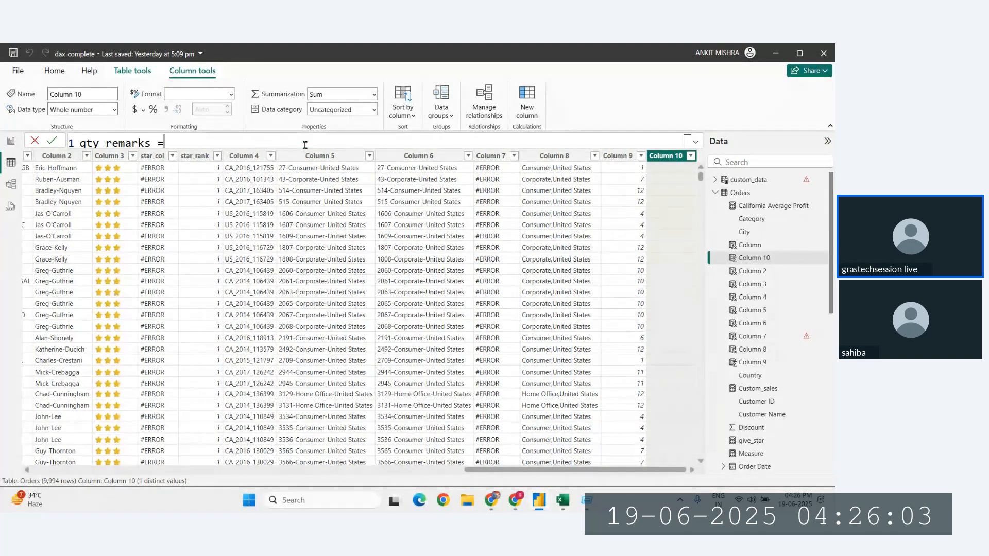
pyautogui.keyDown('ctrl'); pyautogui.scroll(2, 305, 146); pyautogui.keyUp('ctrl')
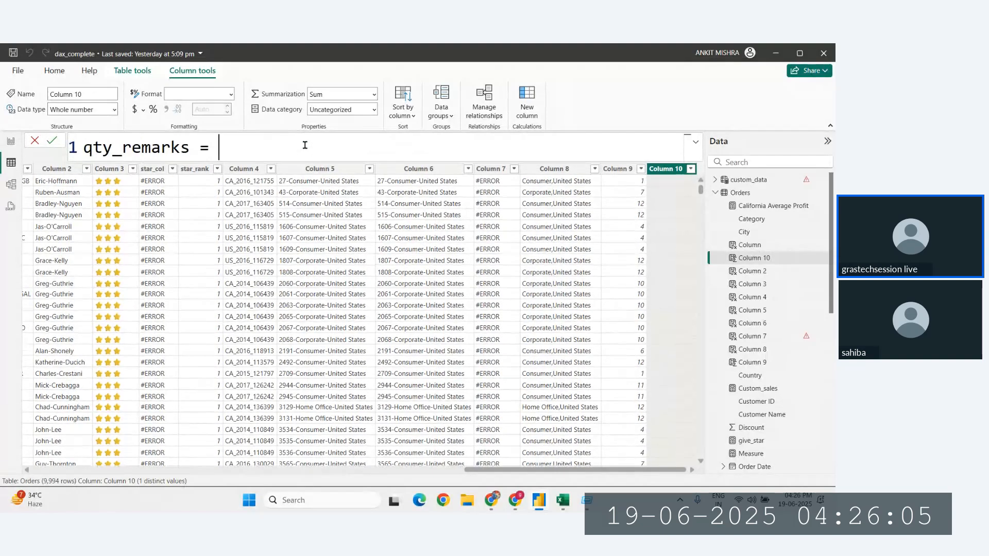
# - Begin the qty_remarks formula with the SWITCH function
pyautogui.write('swi')
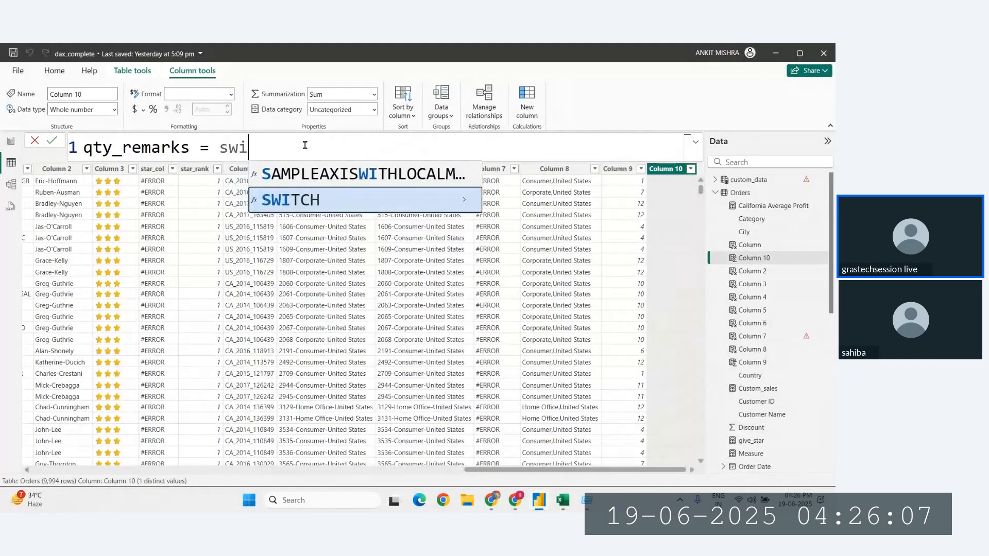
pyautogui.press('Tab')
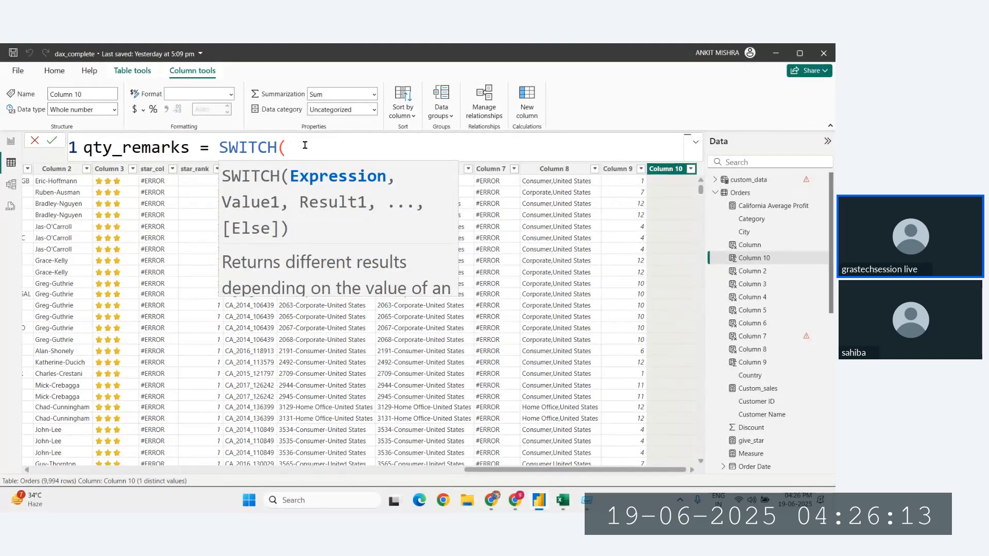
pyautogui.write('orde')
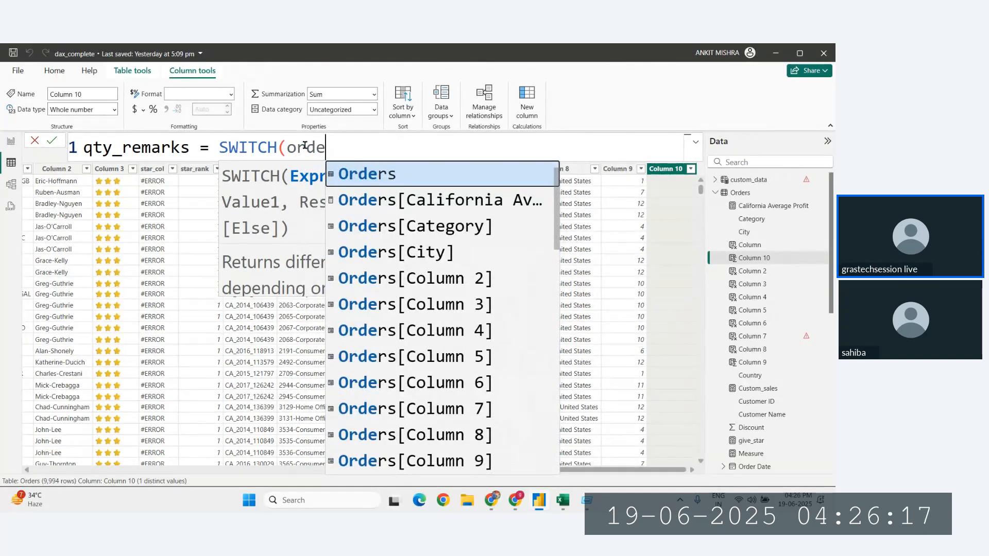
pyautogui.press('BackSpace')
pyautogui.press('BackSpace')
pyautogui.press('BackSpace')
pyautogui.press('BackSpace')
pyautogui.write('qty')
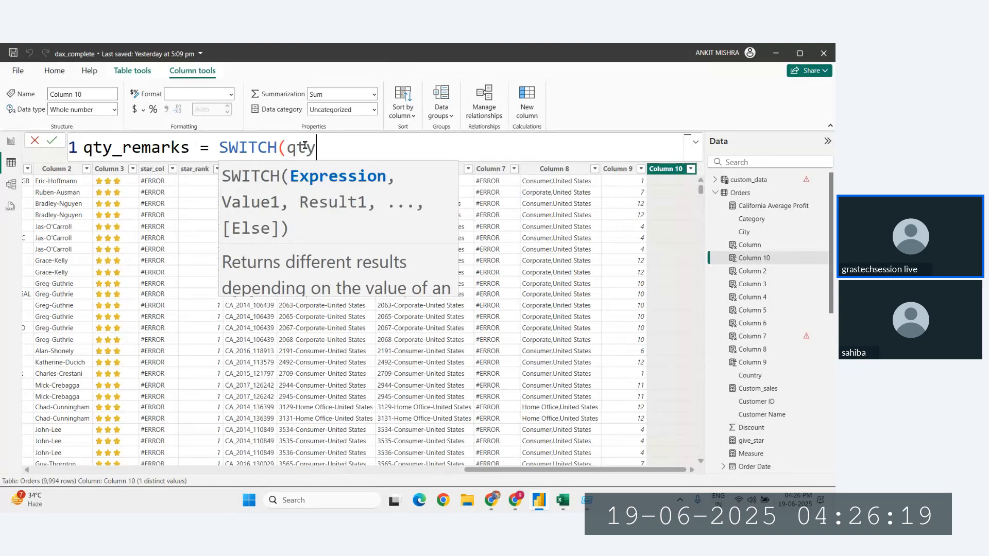
pyautogui.press('BackSpace')
pyautogui.press('BackSpace')
pyautogui.write('qua')
pyautogui.press('Up')
pyautogui.press('Up')
pyautogui.press('Up')
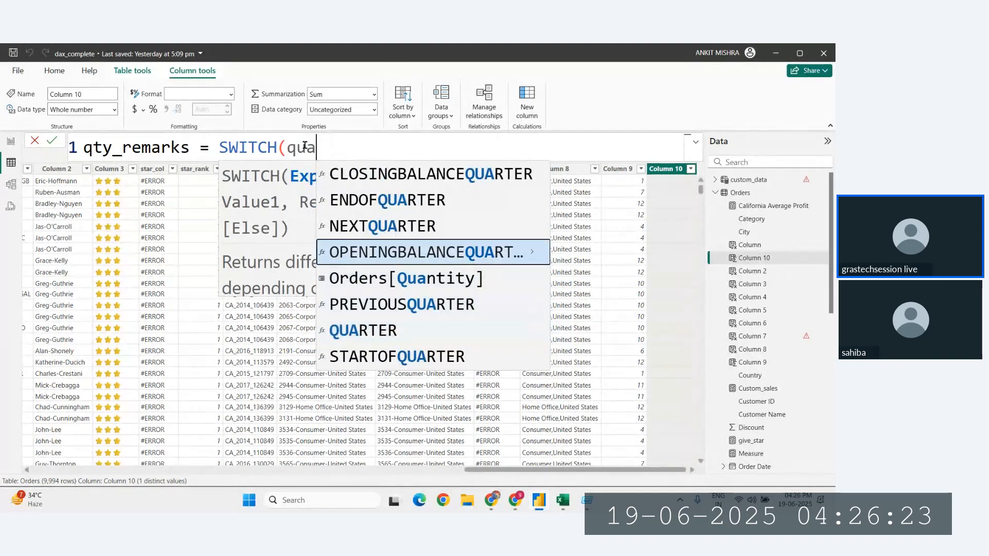
pyautogui.press('Tab')
pyautogui.press('BackSpace')
pyautogui.press('BackSpace')
pyautogui.press('BackSpace')
pyautogui.press('BackSpace')
pyautogui.press('BackSpace')
pyautogui.press('BackSpace')
pyautogui.press('BackSpace')
pyautogui.press('BackSpace')
pyautogui.press('BackSpace')
pyautogui.press('BackSpace')
pyautogui.press('BackSpace')
pyautogui.press('BackSpace')
pyautogui.press('BackSpace')
pyautogui.press('BackSpace')
pyautogui.press('BackSpace')
pyautogui.press('BackSpace')
pyautogui.press('BackSpace')
pyautogui.press('BackSpace')
pyautogui.press('BackSpace')
pyautogui.press('BackSpace')
pyautogui.press('BackSpace')
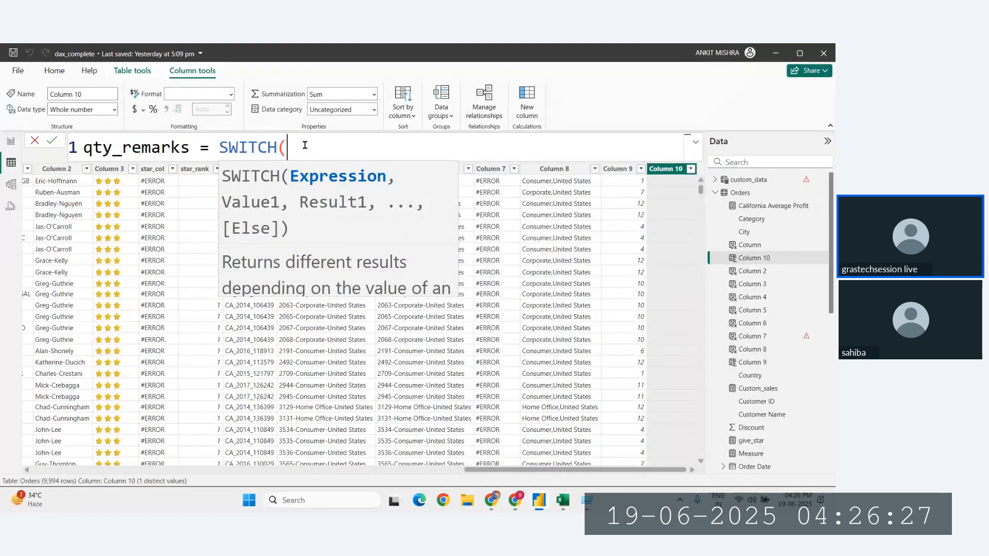
# - Set Orders[Quantity] as the expression of the SWITCH function and add the separator for its first value
pyautogui.write('quan')
pyautogui.press('Tab')
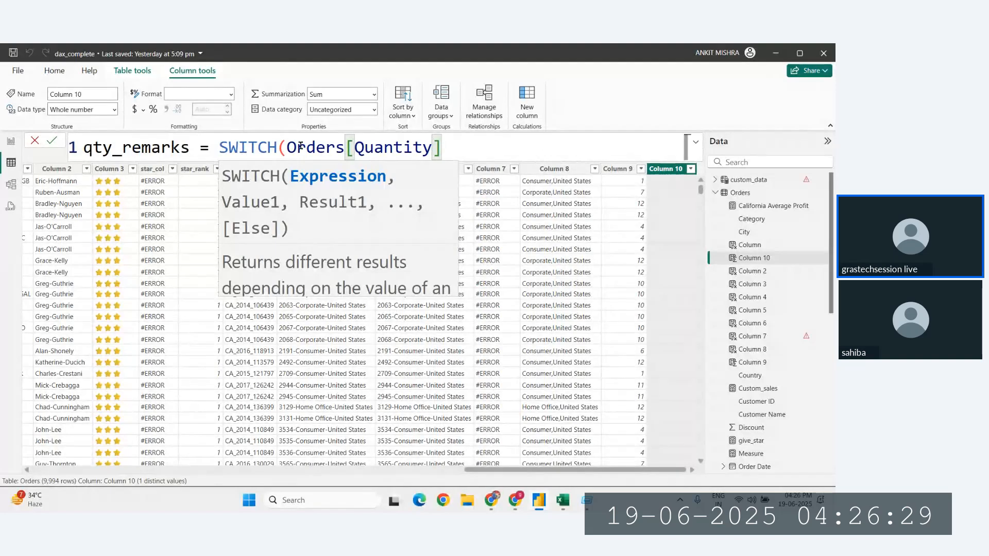
pyautogui.moveTo(287, 147); pyautogui.dragTo(441, 142)
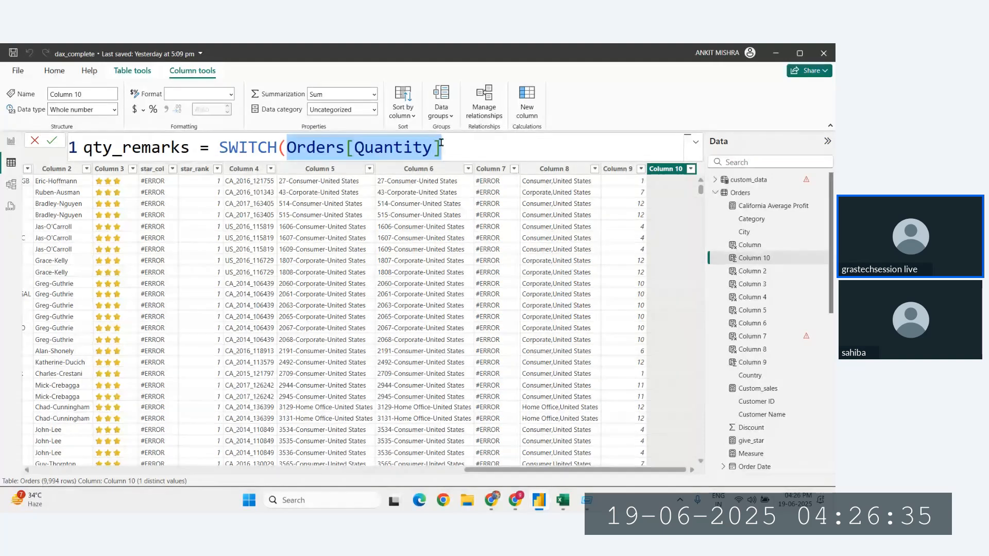
pyautogui.click(441, 143)
pyautogui.write(',')
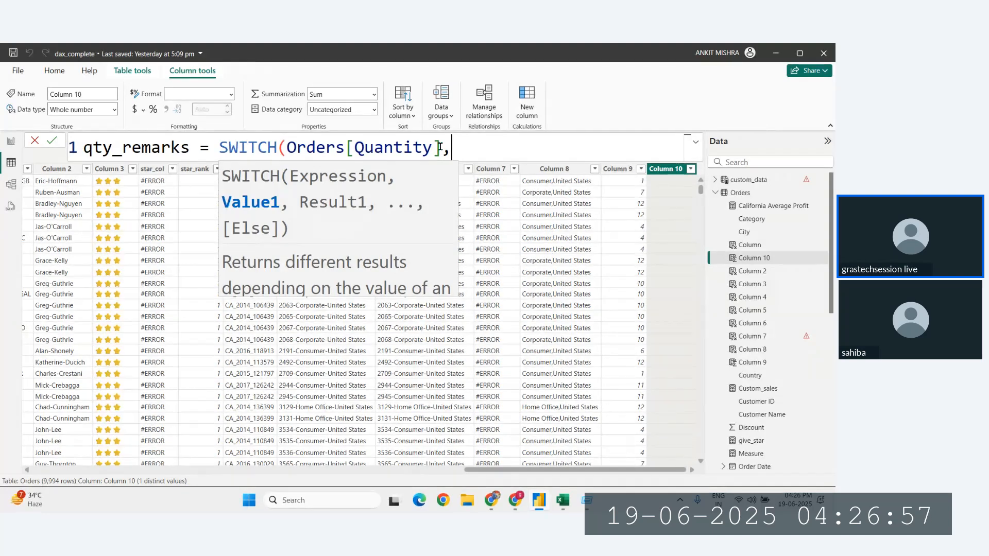
# - Add the condition Orders[Quantity]>=5 as the first SWITCH value, with "High Sales" as its result
pyautogui.moveTo(441, 148); pyautogui.dragTo(287, 149)
pyautogui.hotkey('ctrl', 'c')
pyautogui.press('End')
pyautogui.hotkey('ctrl', 'v')
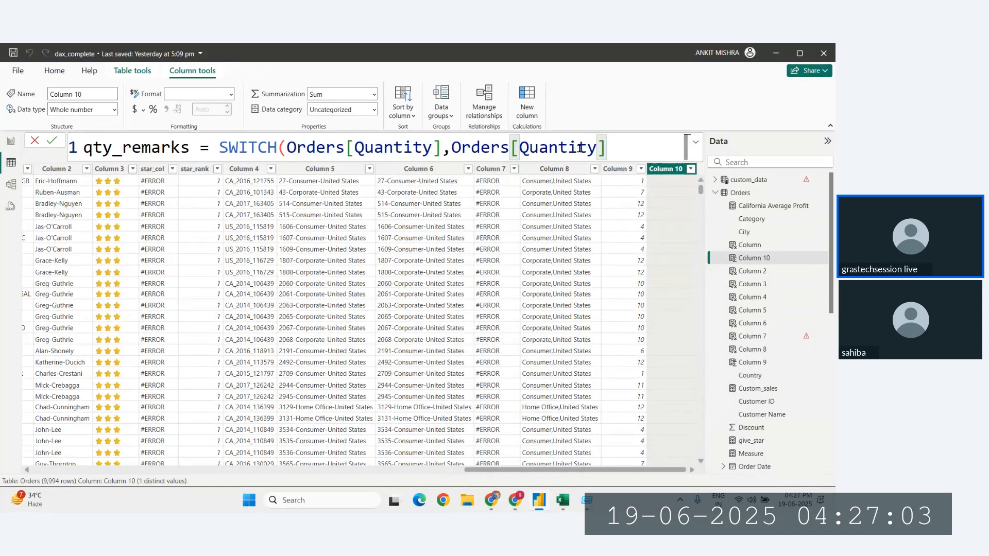
pyautogui.write('>=')
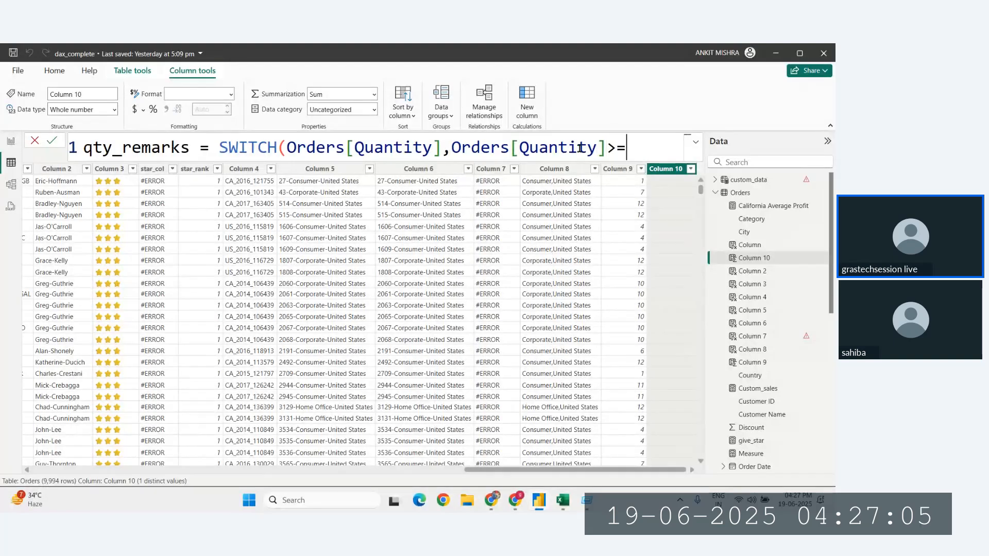
pyautogui.write('5,')
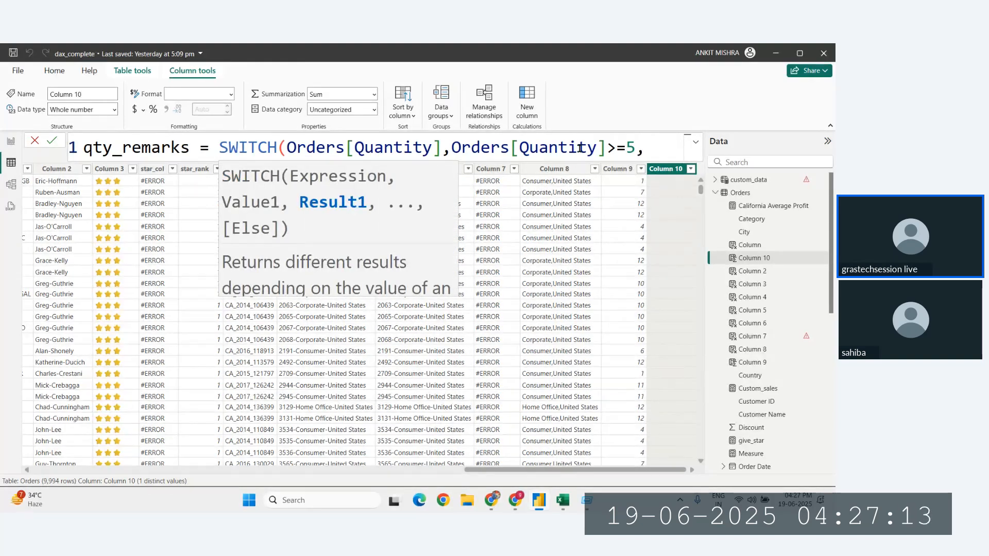
pyautogui.write('""')
pyautogui.write('High S')
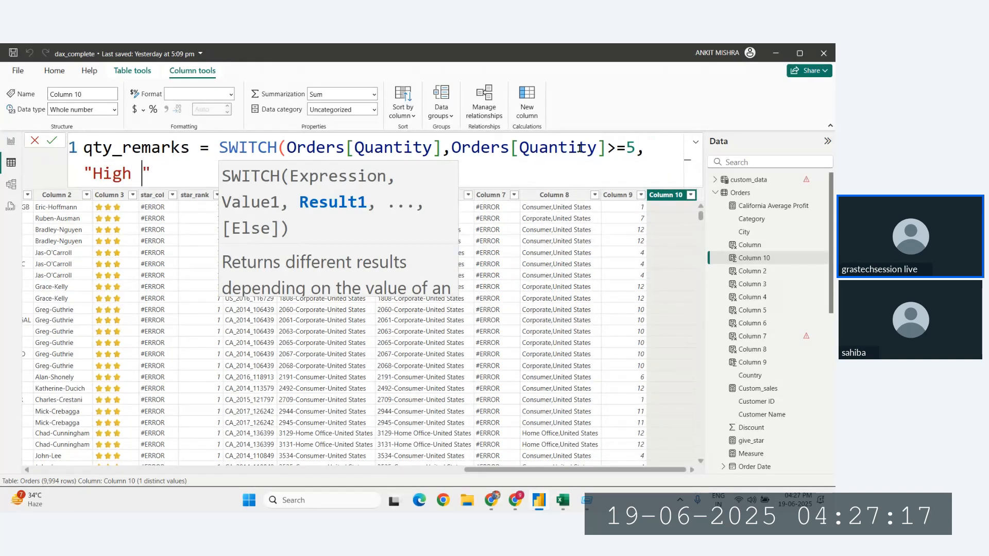
pyautogui.write('ales')
# - Put the Quantity condition on its own line and change its result text to "High Quantity Sold"
pyautogui.click(451, 147)
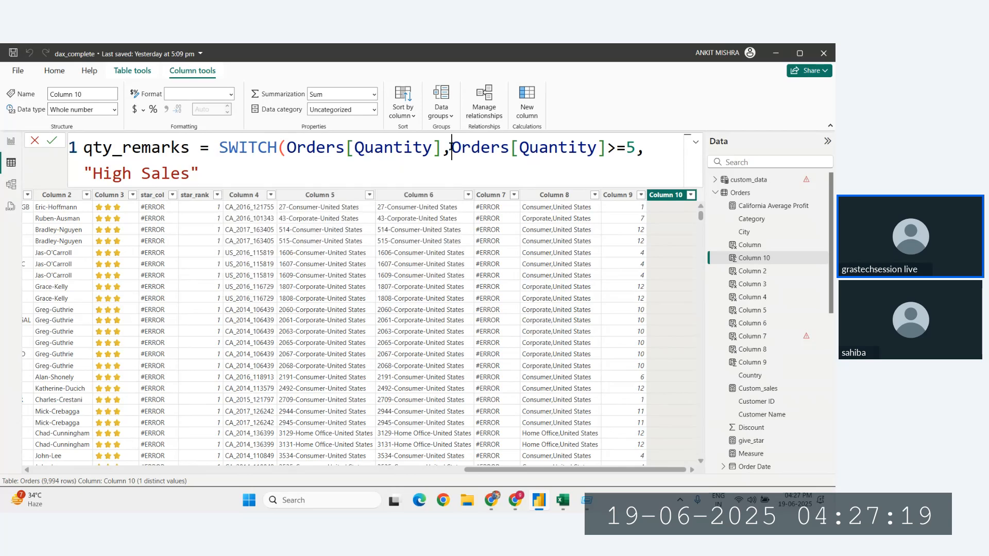
pyautogui.hotkey('shift', 'Return')
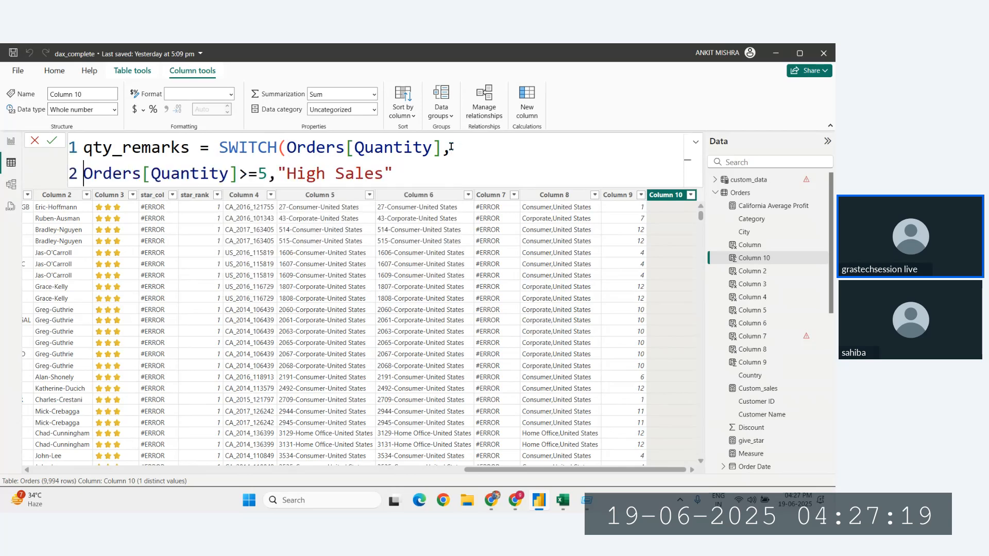
pyautogui.click(384, 173)
pyautogui.press('BackSpace')
pyautogui.press('BackSpace')
pyautogui.press('BackSpace')
pyautogui.press('BackSpace')
pyautogui.press('BackSpace')
pyautogui.write('Quantity Sold')
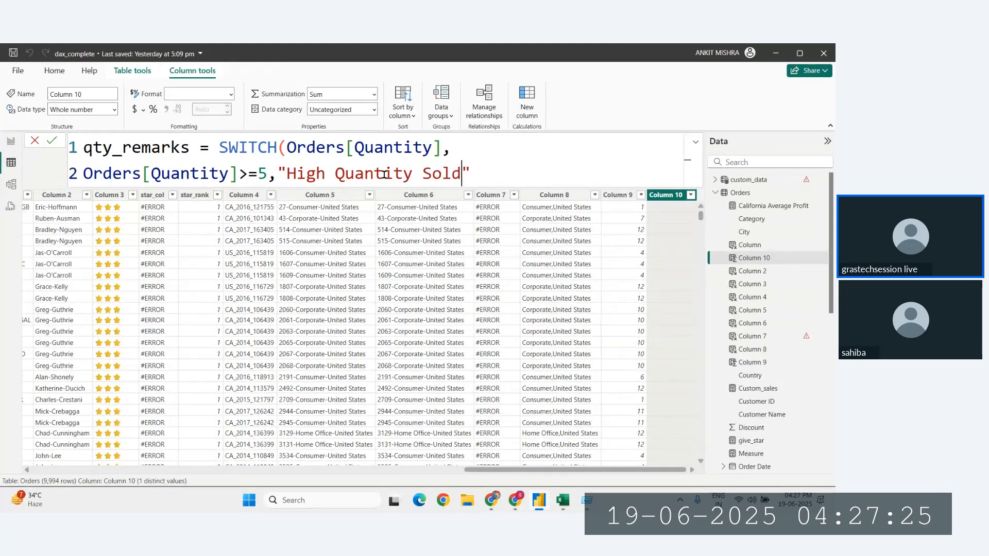
# - Indent the condition line of the qty_remarks formula by four levels
pyautogui.click(492, 170)
pyautogui.click(83, 174)
pyautogui.press('Tab')
pyautogui.press('Tab')
pyautogui.press('Tab')
pyautogui.press('Tab')
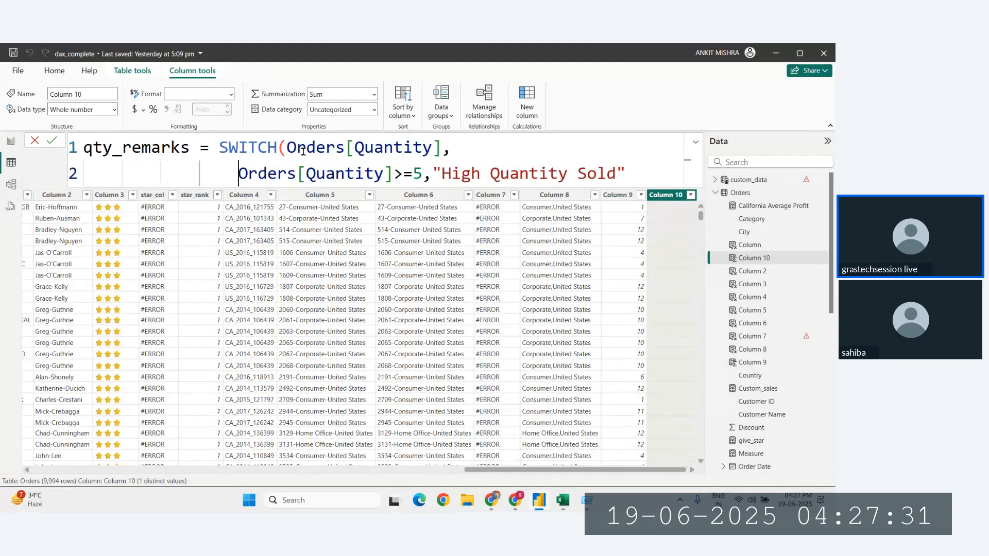
# - Move SWITCH onto its own line indented two levels and align its Orders[Quantity] expression with the condition line below
pyautogui.scroll(-1, 209, 145)
pyautogui.click(198, 145)
pyautogui.press('Return')
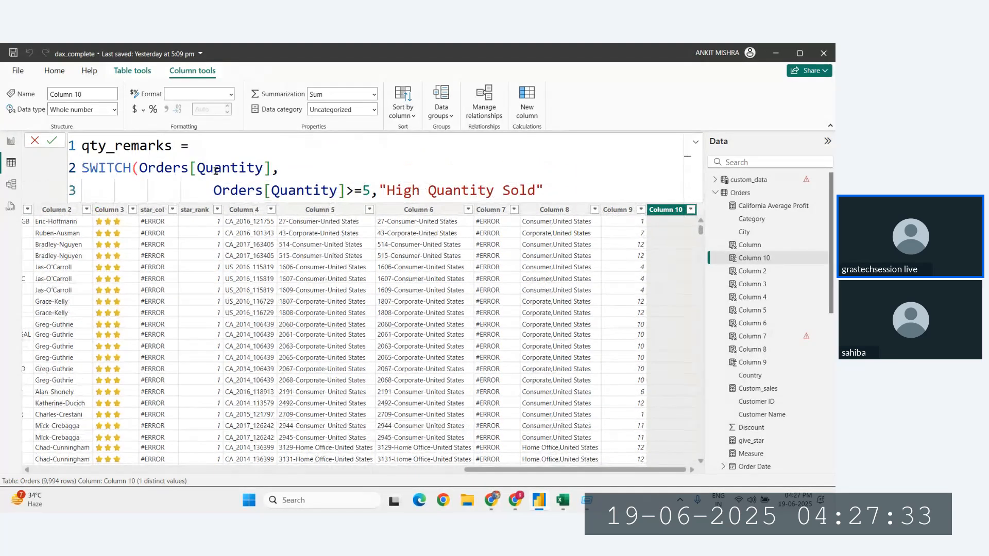
pyautogui.press('Tab')
pyautogui.press('Tab')
pyautogui.click(214, 182)
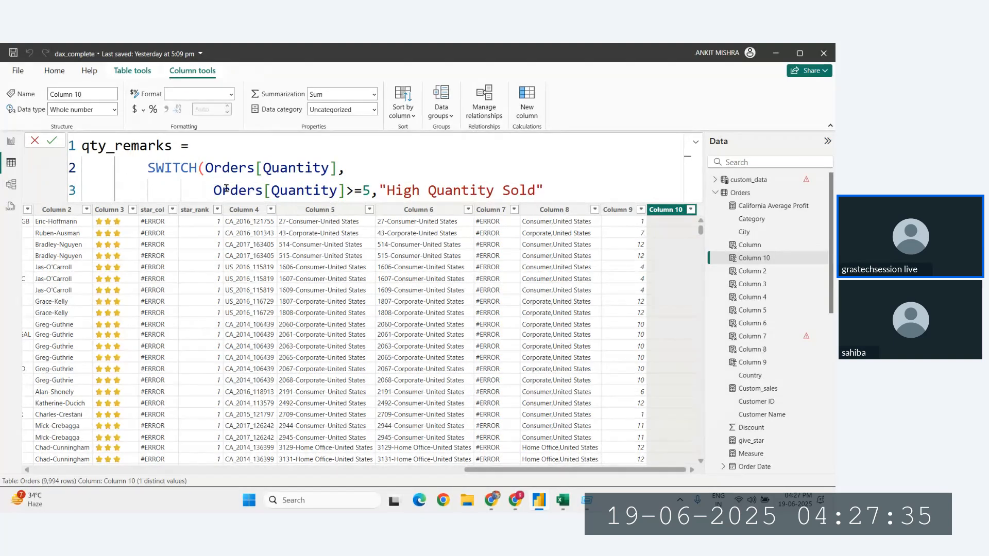
pyautogui.hotkey('shift', 'Tab')
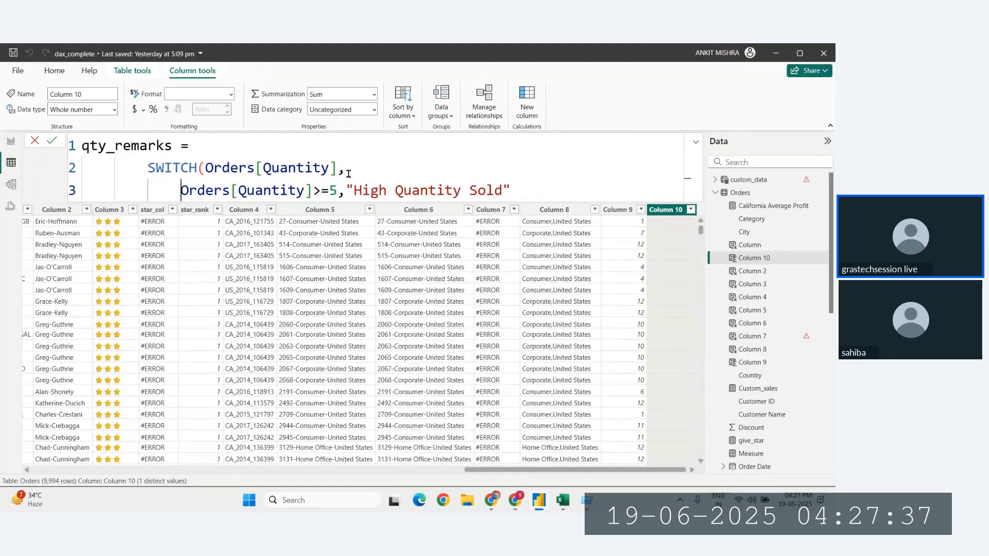
pyautogui.press('Tab')
pyautogui.click(204, 168)
pyautogui.press('Tab')
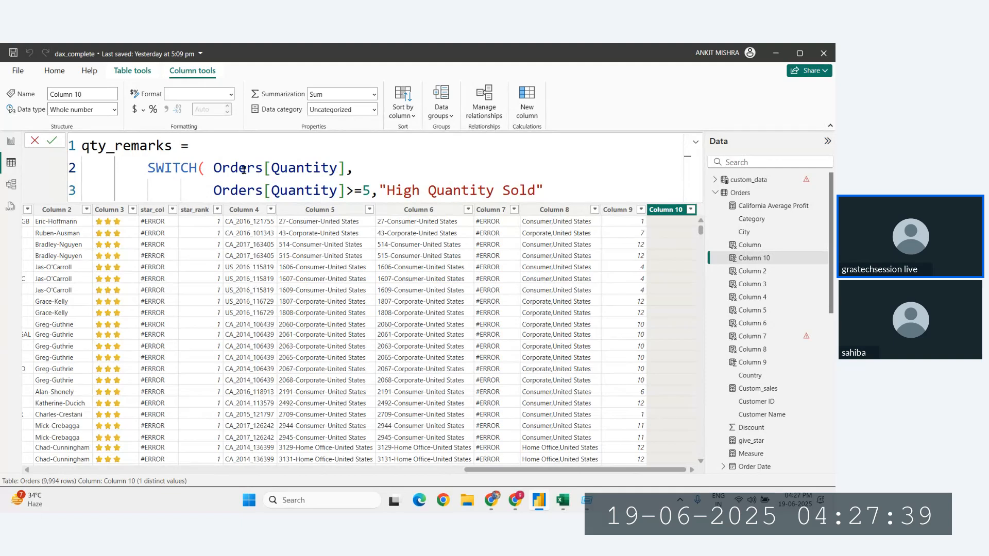
# - Add "Low Quantity Sold" as the Else result on a new line, close the SWITCH function, and commit the qty_remarks formula
pyautogui.keyDown('ctrl'); pyautogui.scroll(-2, 286, 180); pyautogui.keyUp('ctrl')
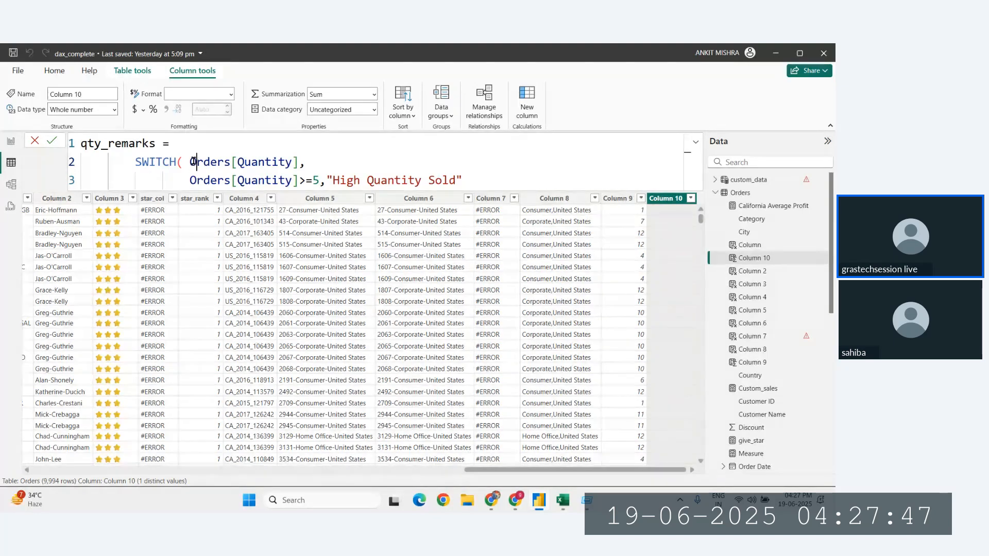
pyautogui.moveTo(190, 161); pyautogui.dragTo(299, 162)
pyautogui.moveTo(183, 180); pyautogui.dragTo(463, 181)
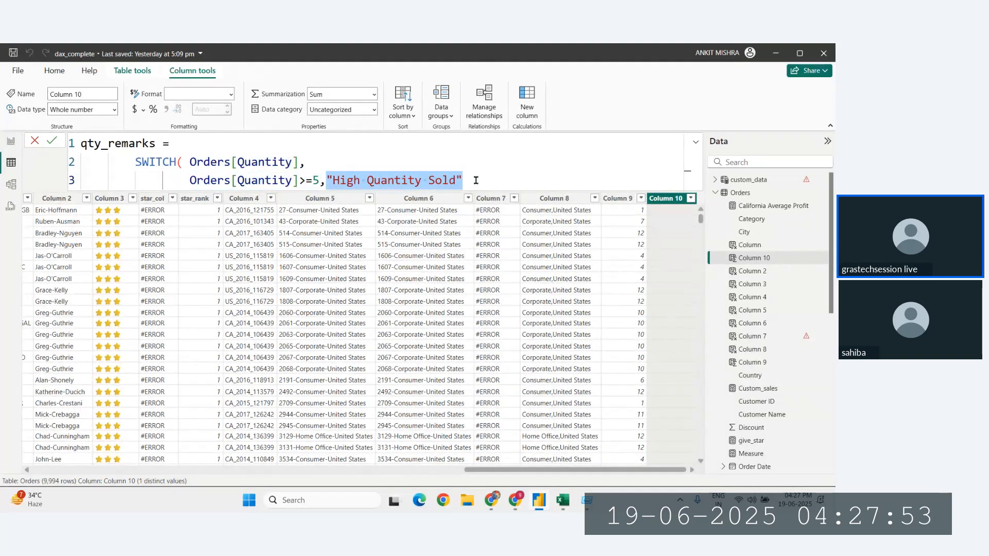
pyautogui.click(476, 179)
pyautogui.write(',')
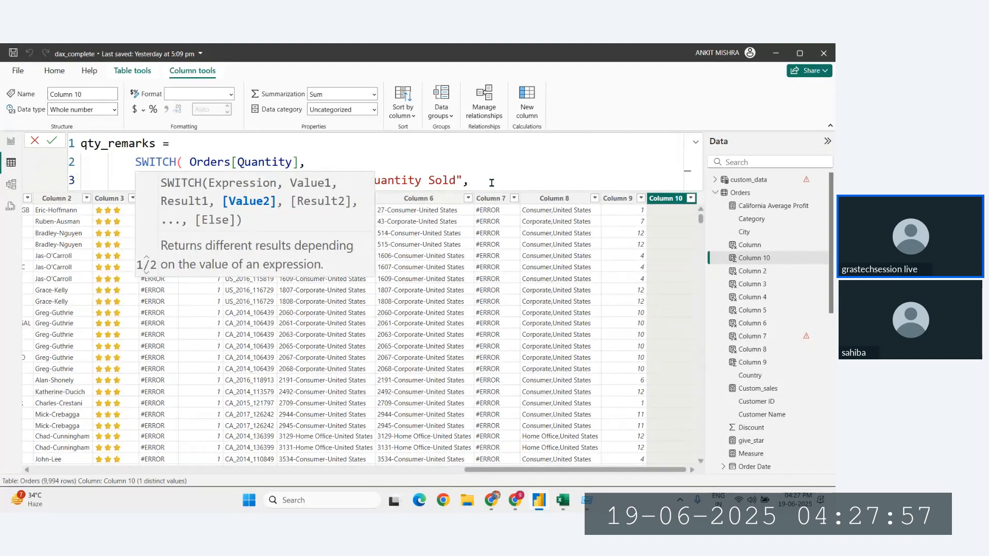
pyautogui.hotkey('shift', 'Return')
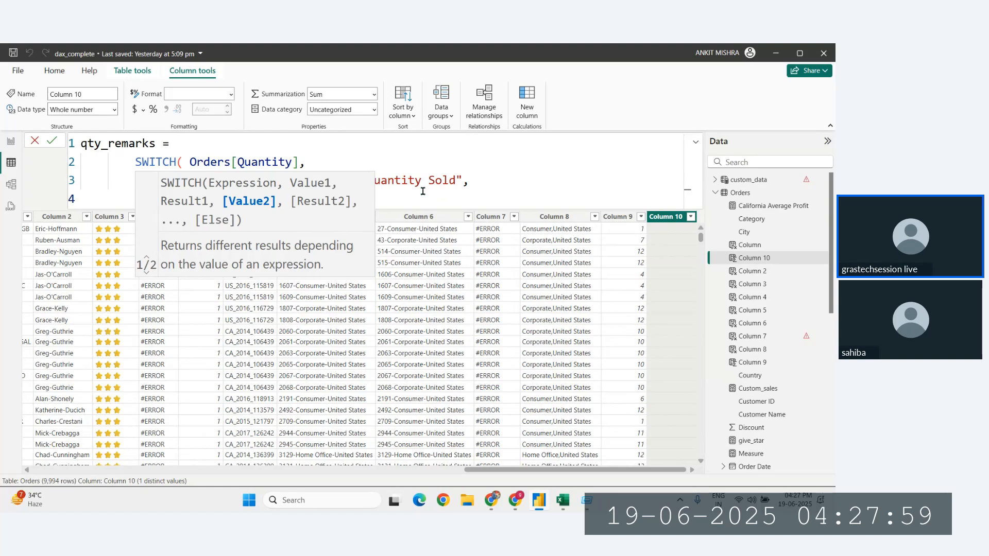
pyautogui.click(115, 193)
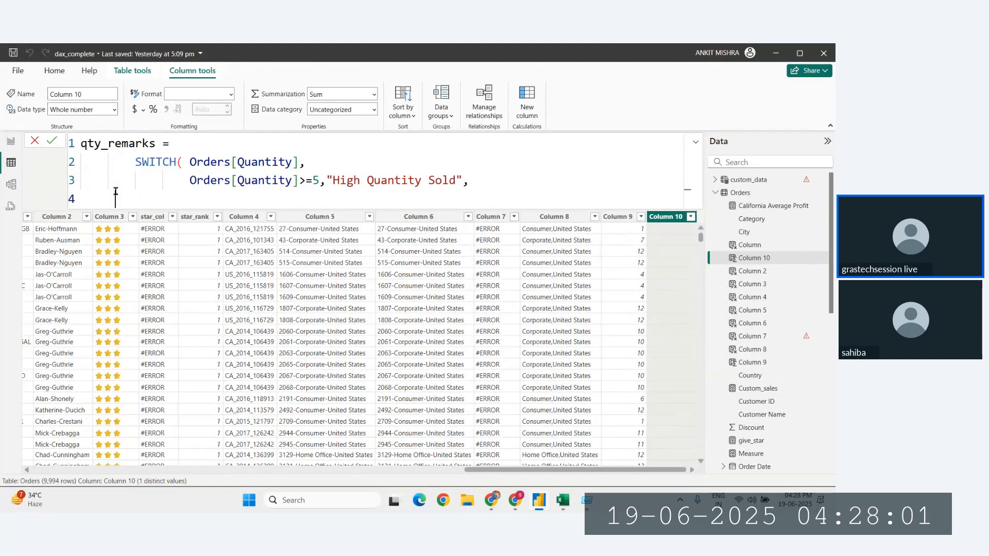
pyautogui.write('"Low Quantity')
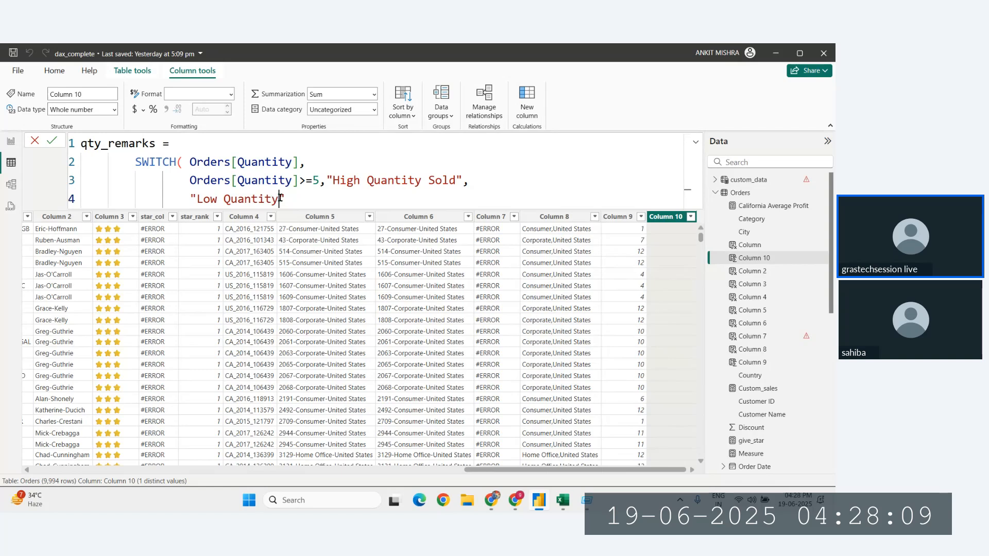
pyautogui.write(' Sold')
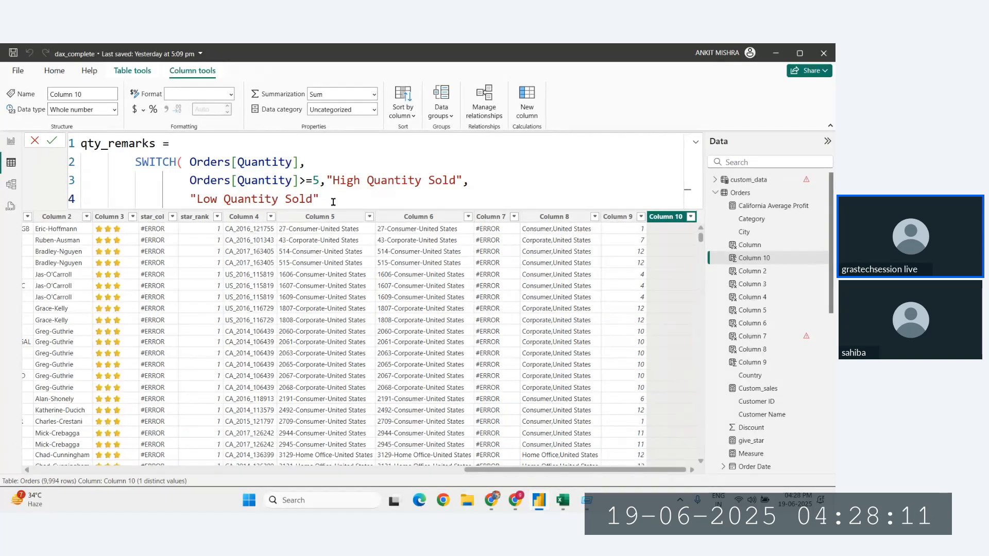
pyautogui.write('")')
pyautogui.press('Return')
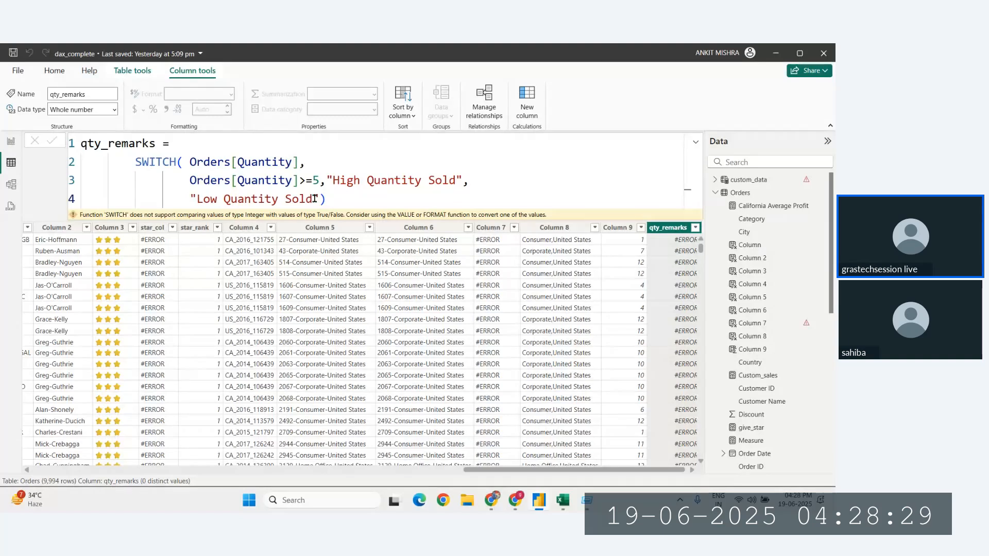
# - Examine the Orders[Quantity]>=5 condition against the SWITCH expression Orders[Quantity] in the qty_remarks formula
pyautogui.moveTo(321, 179); pyautogui.dragTo(241, 183)
pyautogui.click(242, 182)
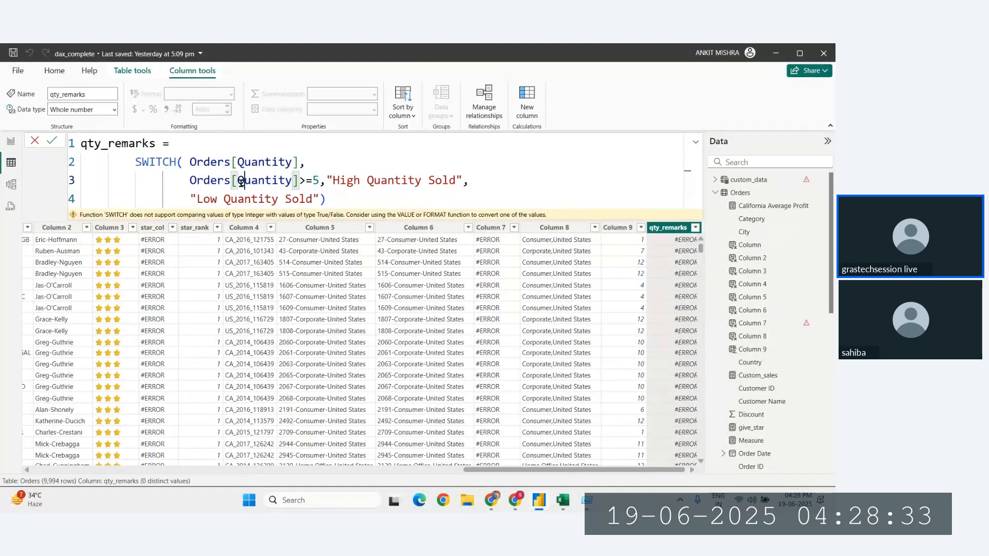
pyautogui.moveTo(186, 181); pyautogui.dragTo(314, 179)
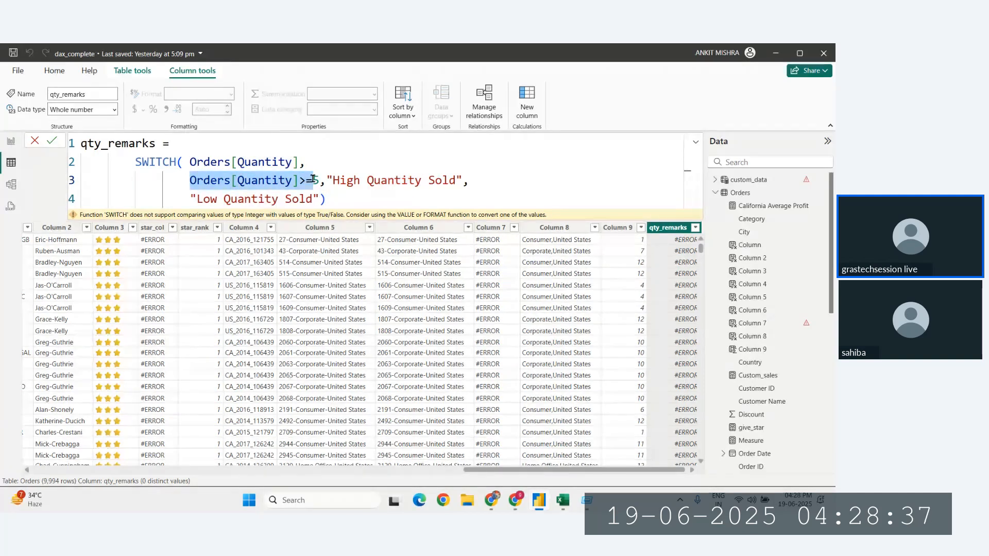
pyautogui.moveTo(314, 179); pyautogui.dragTo(318, 179)
pyautogui.click(316, 180)
pyautogui.moveTo(189, 180); pyautogui.dragTo(321, 184)
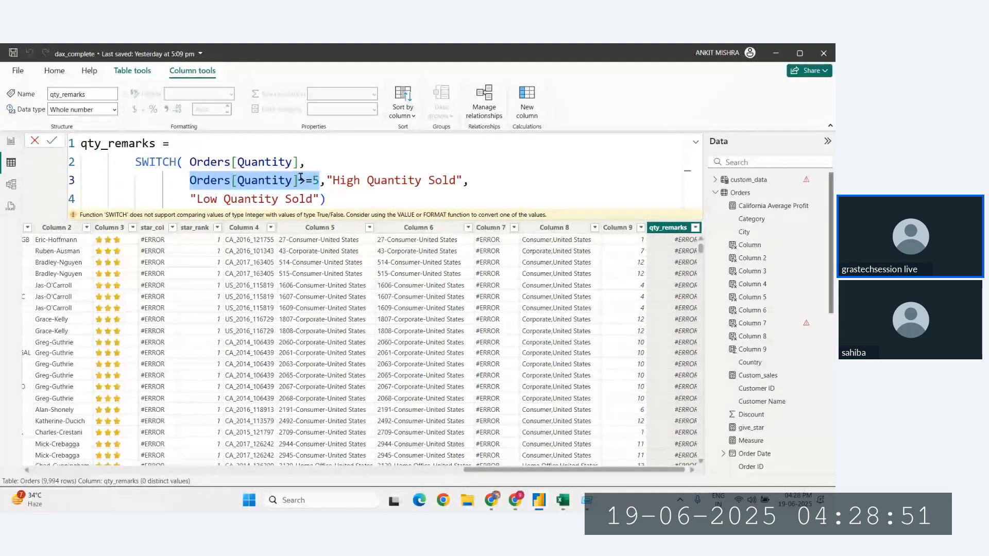
pyautogui.click(362, 192)
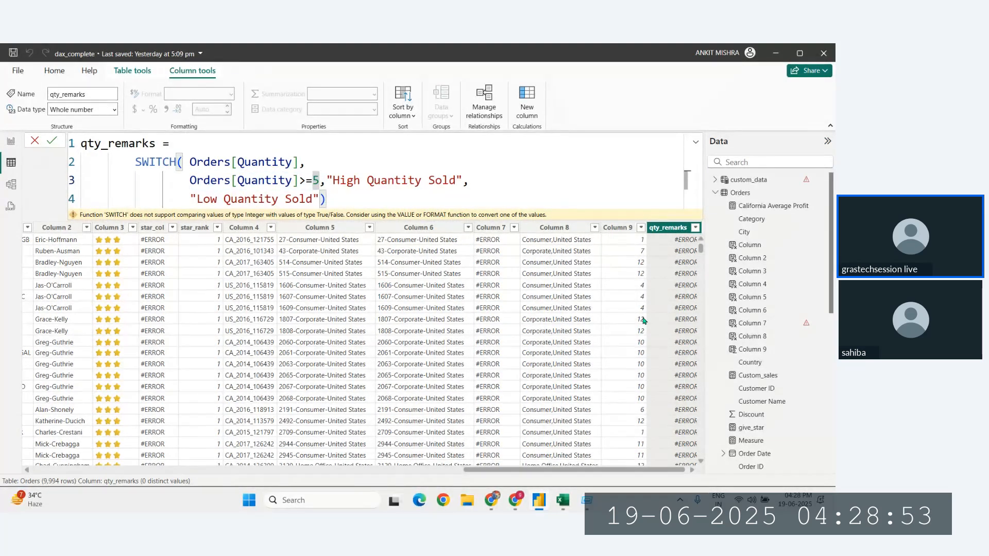
pyautogui.moveTo(306, 162); pyautogui.dragTo(210, 162)
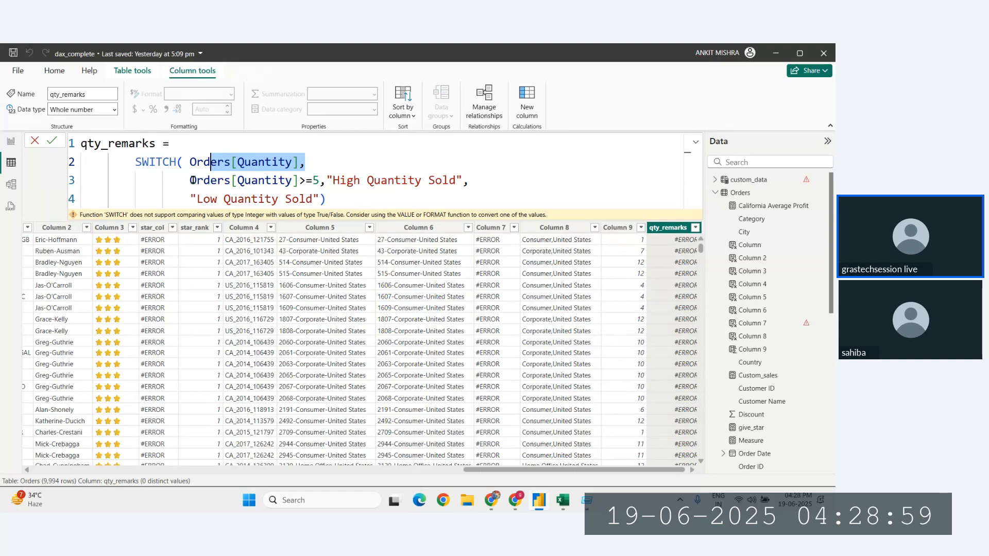
pyautogui.moveTo(190, 180); pyautogui.dragTo(317, 181)
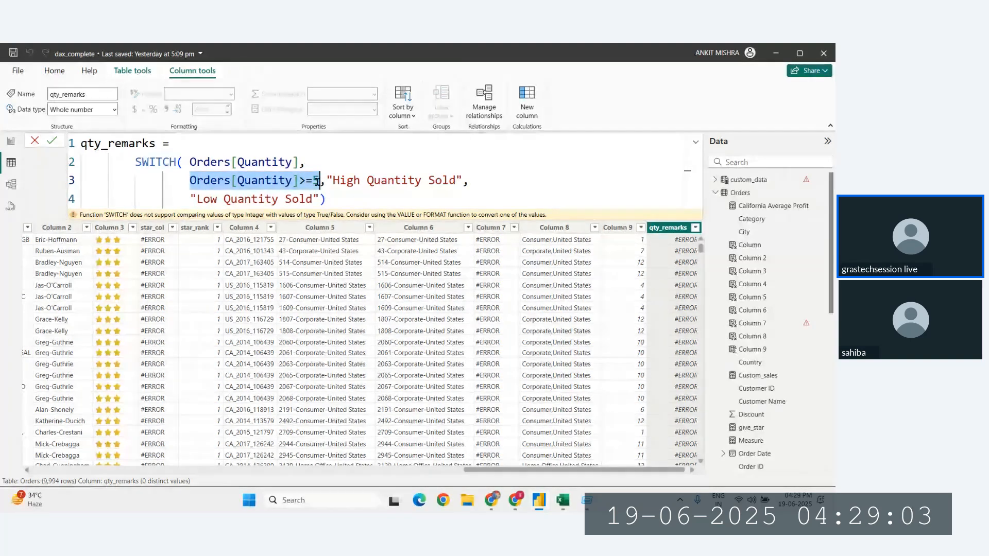
# - Compare the Orders[Quantity] expression of the qty_remarks formula with the TRUE expression in the SWITCH example of the DAX reference in Chrome
pyautogui.moveTo(292, 161); pyautogui.dragTo(195, 160)
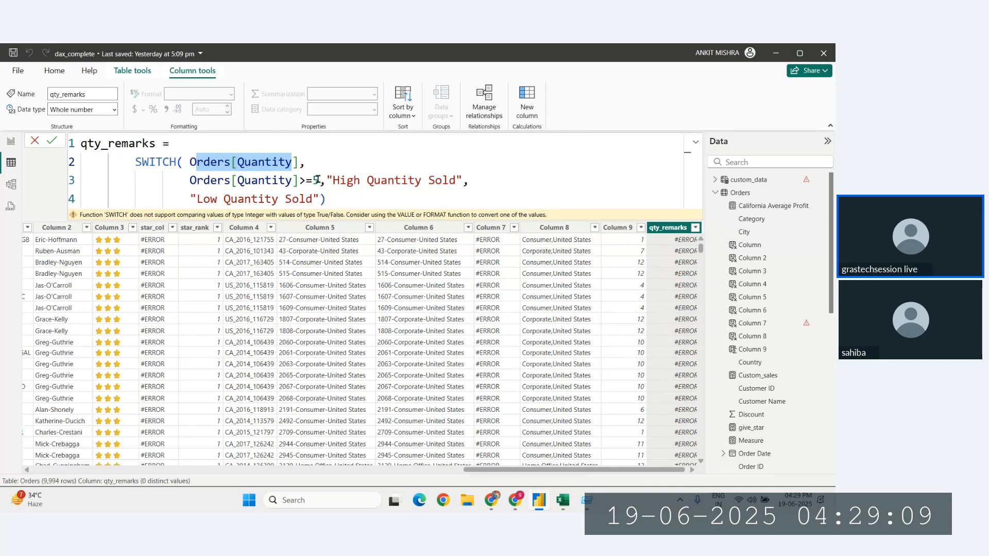
pyautogui.moveTo(319, 179); pyautogui.dragTo(303, 162)
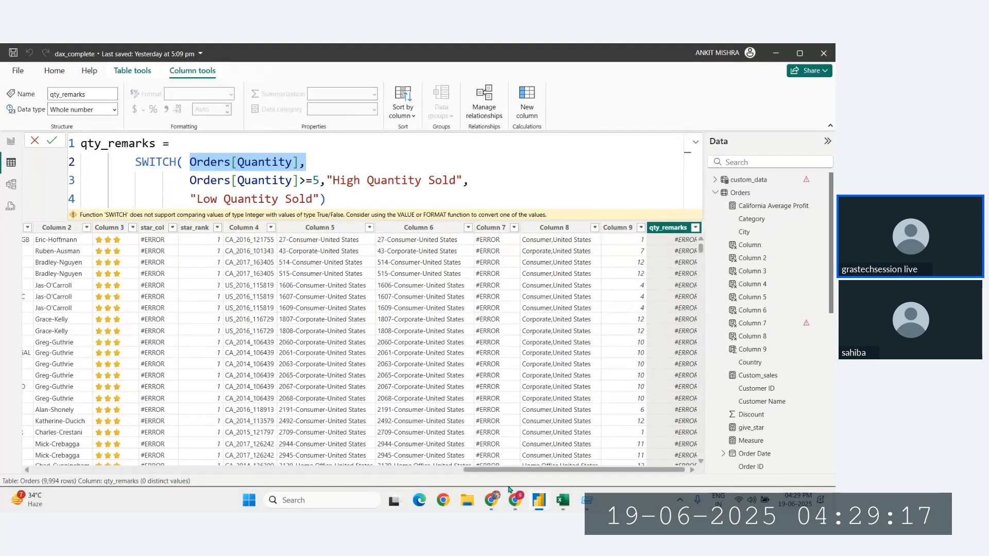
pyautogui.click(492, 499)
pyautogui.scroll(-1, 222, 275)
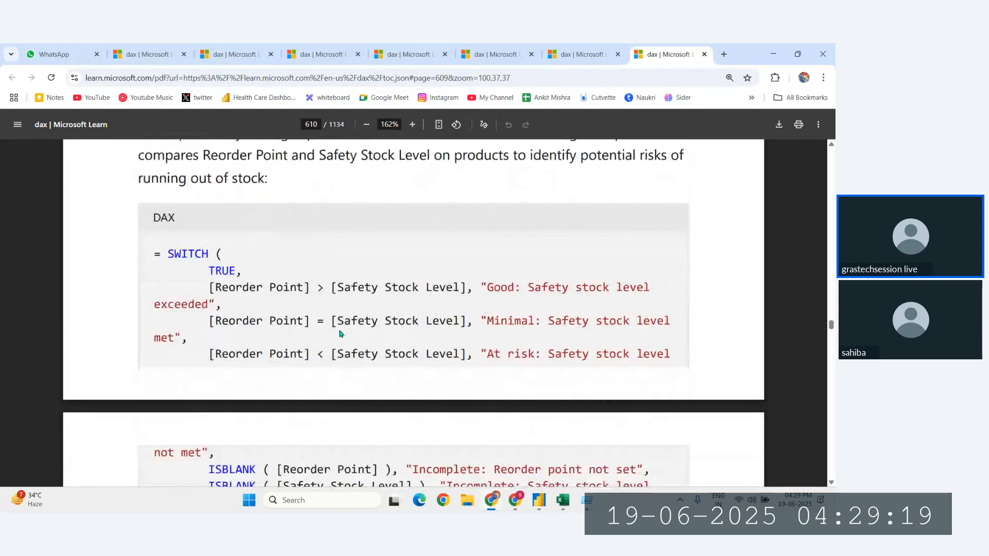
pyautogui.moveTo(209, 270); pyautogui.dragTo(232, 270)
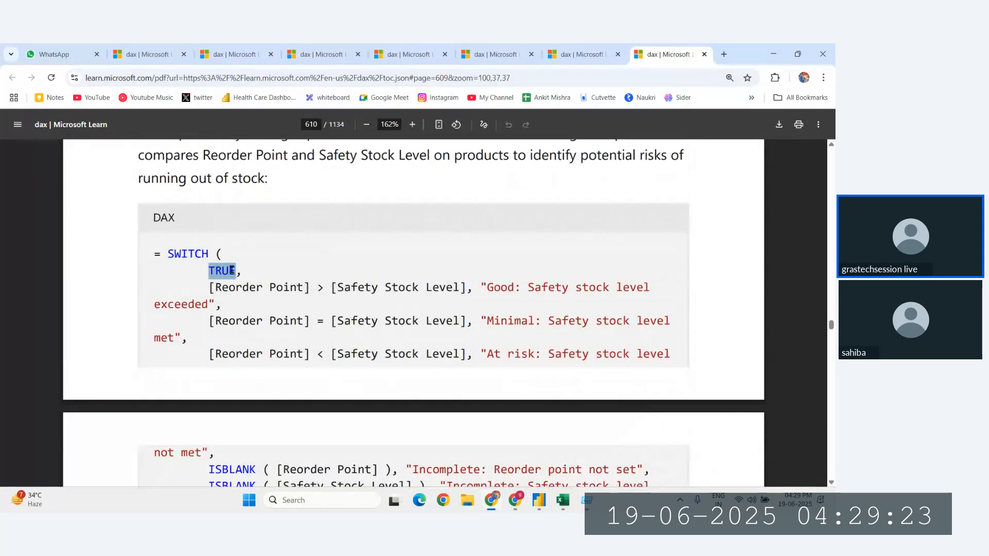
pyautogui.click(345, 320)
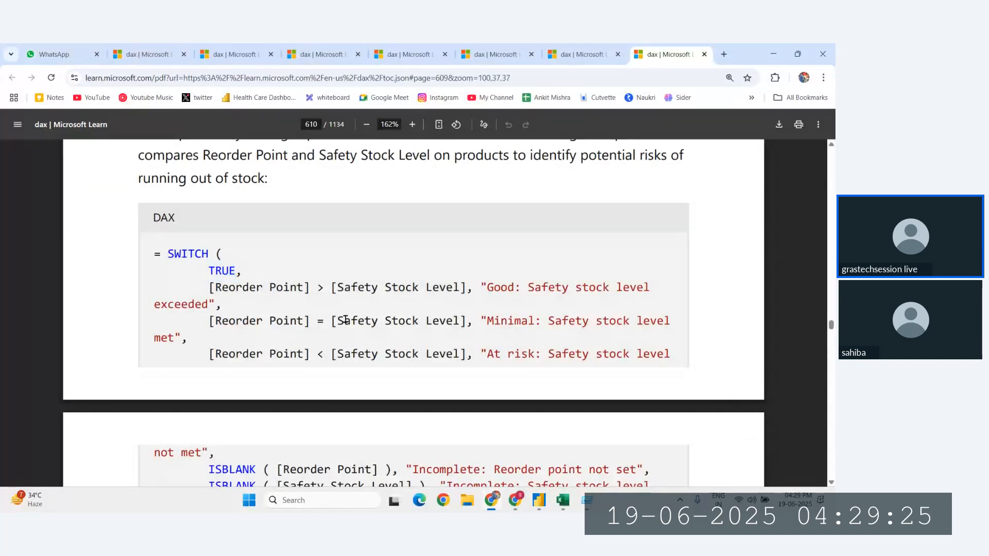
# - Switch back to Power BI and replace the Orders[Quantity] expression of the SWITCH function with TRUE
pyautogui.click(541, 502)
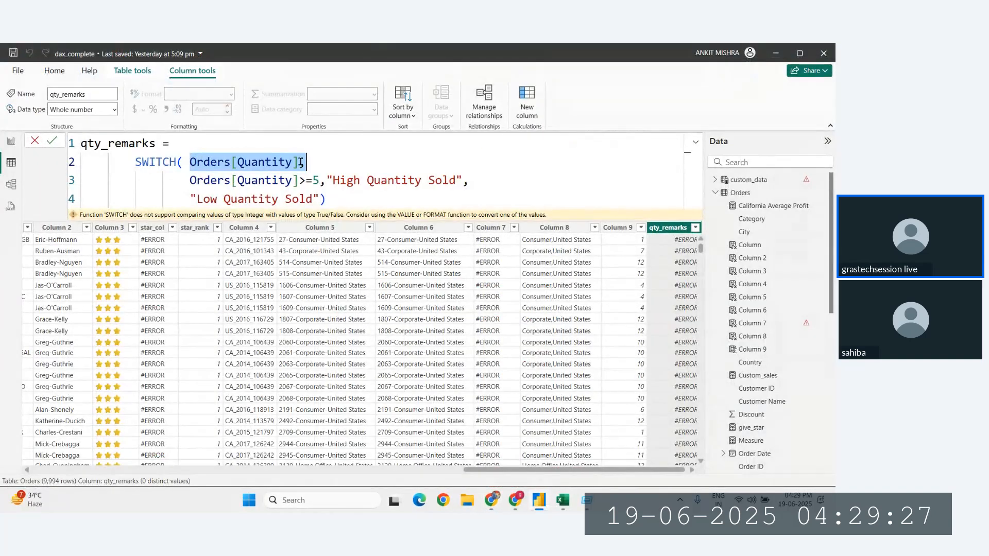
pyautogui.moveTo(300, 161); pyautogui.dragTo(195, 161)
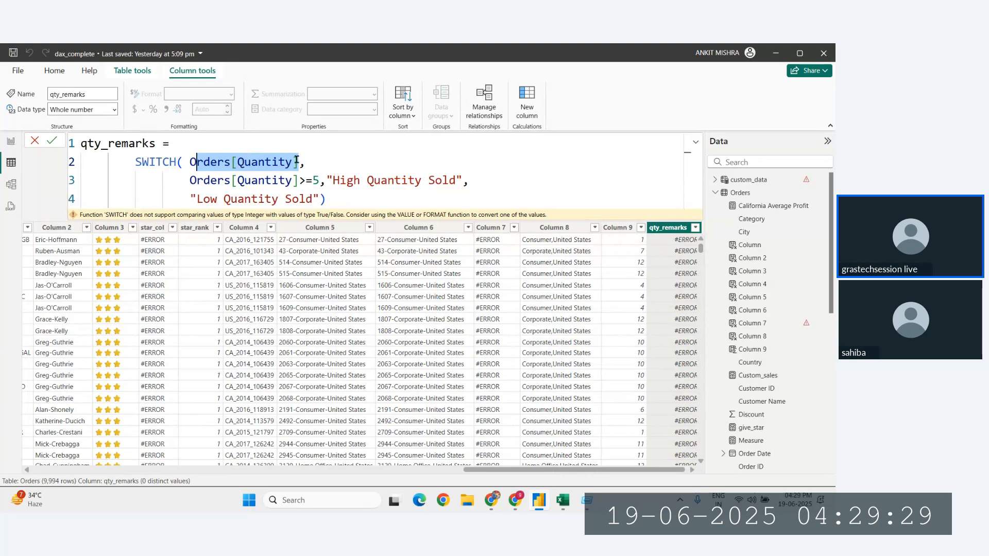
pyautogui.moveTo(306, 161); pyautogui.dragTo(190, 162)
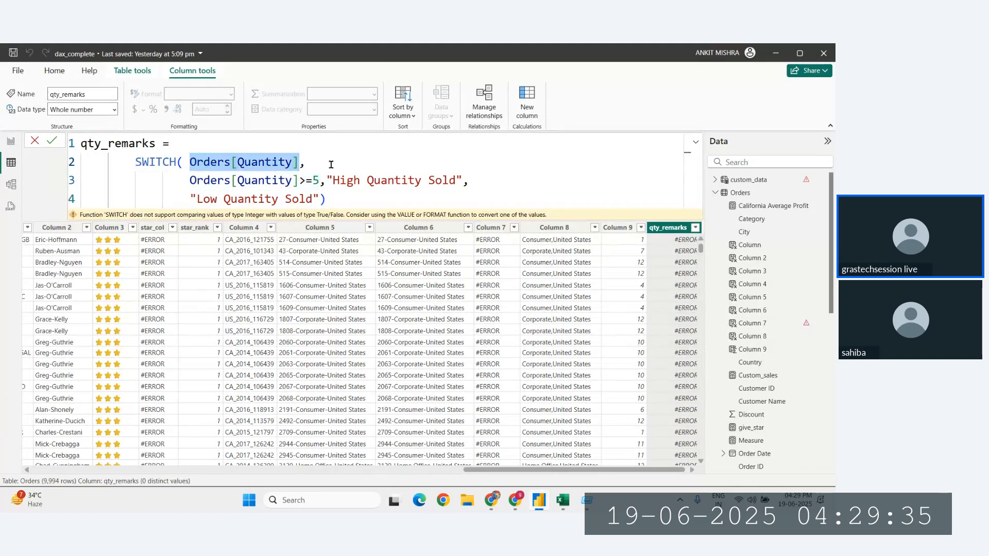
pyautogui.press('BackSpace')
pyautogui.write('TRUE,')
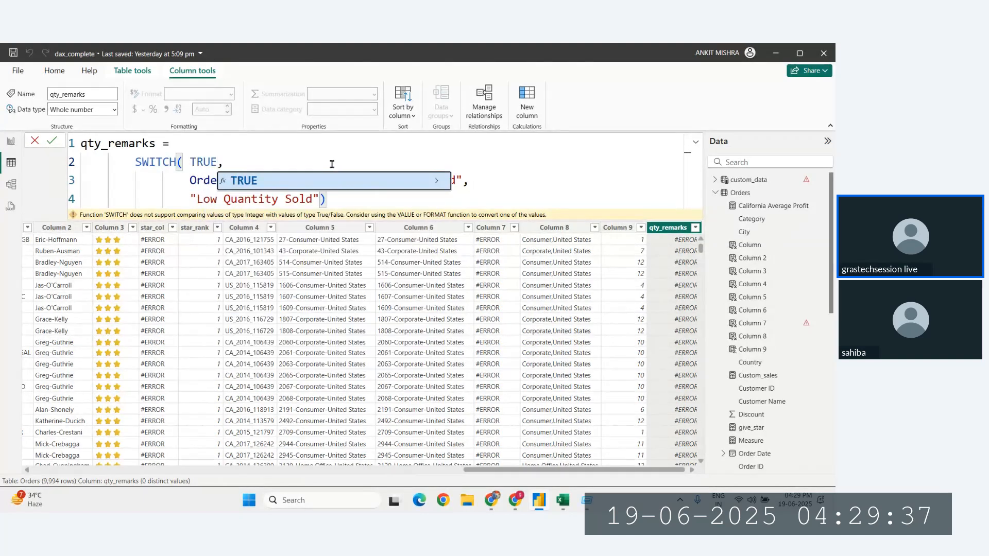
pyautogui.click(332, 163)
pyautogui.click(381, 181)
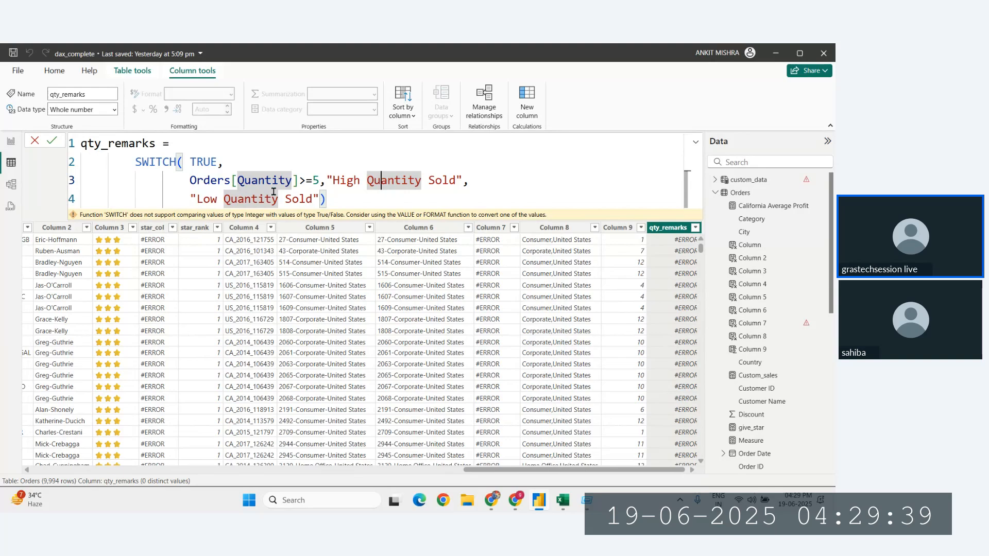
# - Review the Orders[Quantity]>=5 condition and commit the qty_remarks formula
pyautogui.moveTo(183, 180); pyautogui.dragTo(313, 179)
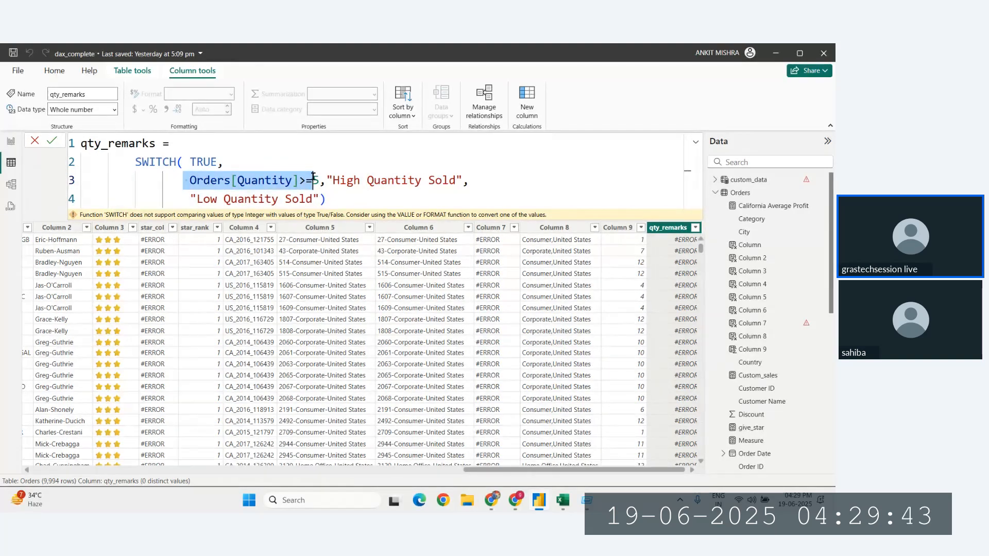
pyautogui.moveTo(320, 180); pyautogui.dragTo(205, 180)
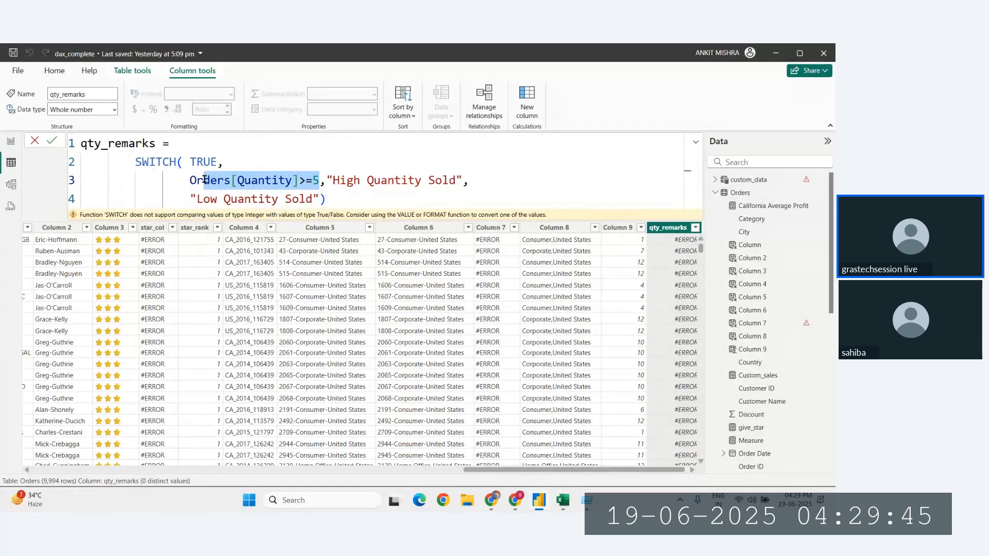
pyautogui.click(320, 180)
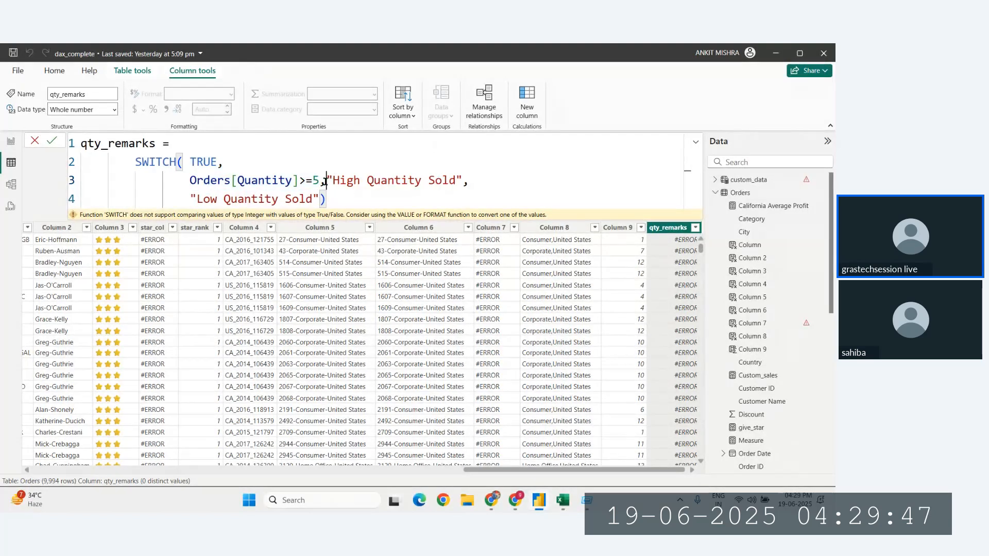
pyautogui.click(358, 197)
pyautogui.press('Return')
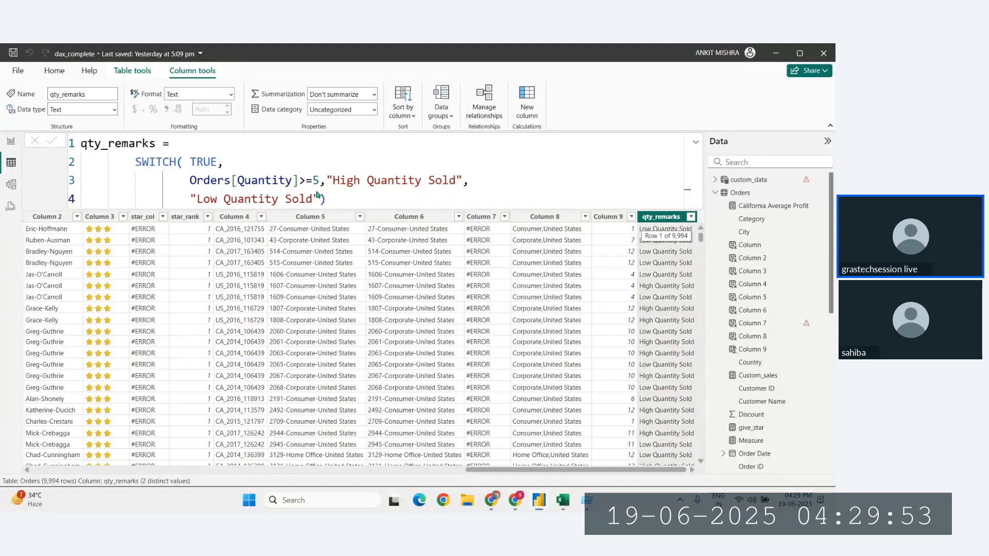
pyautogui.click(363, 196)
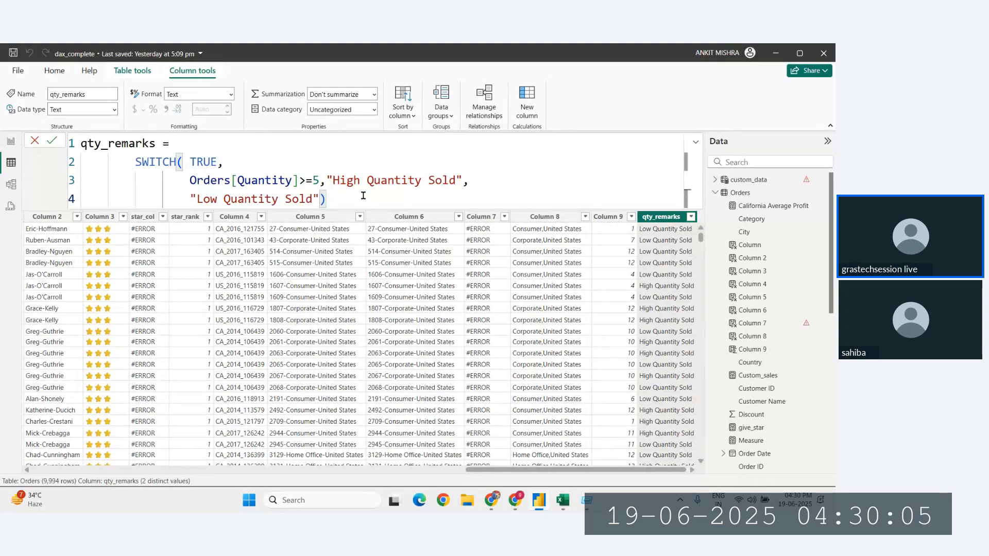
# - Read the DAX reference passage in Chrome on replacing nested IF statements with SWITCH by setting its expression to TRUE
pyautogui.hotkey('alt', 'Tab')
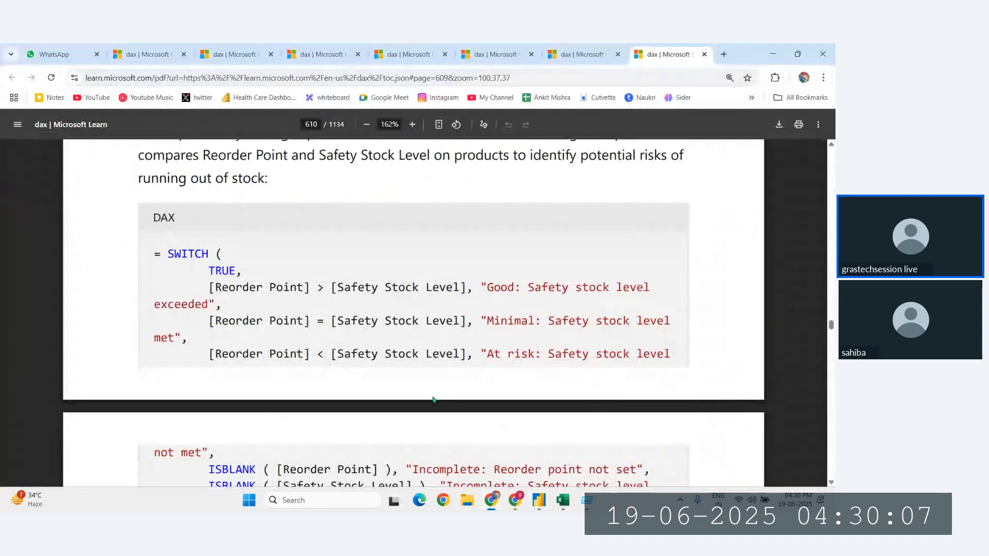
pyautogui.scroll(4, 247, 353)
pyautogui.scroll(-1, 247, 353)
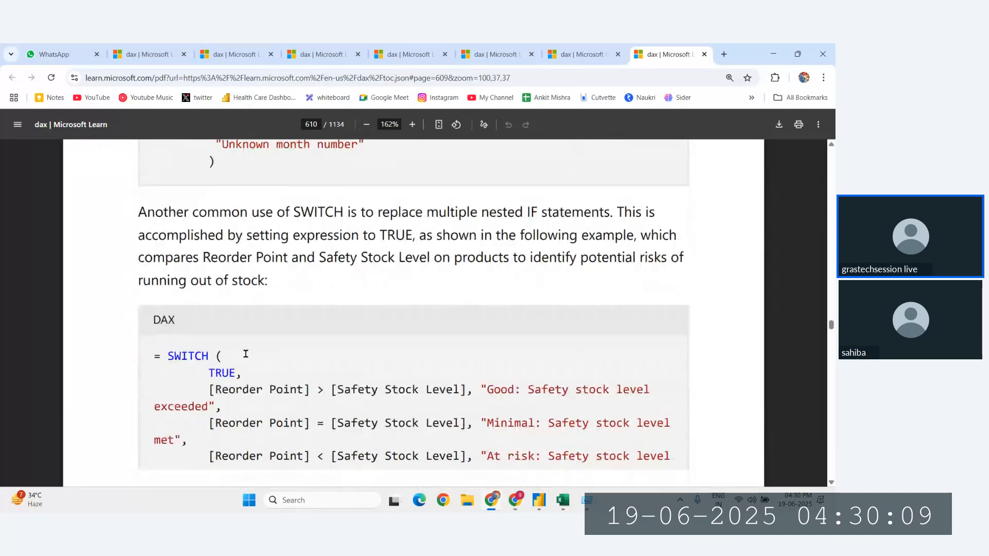
pyautogui.moveTo(138, 211); pyautogui.dragTo(315, 260)
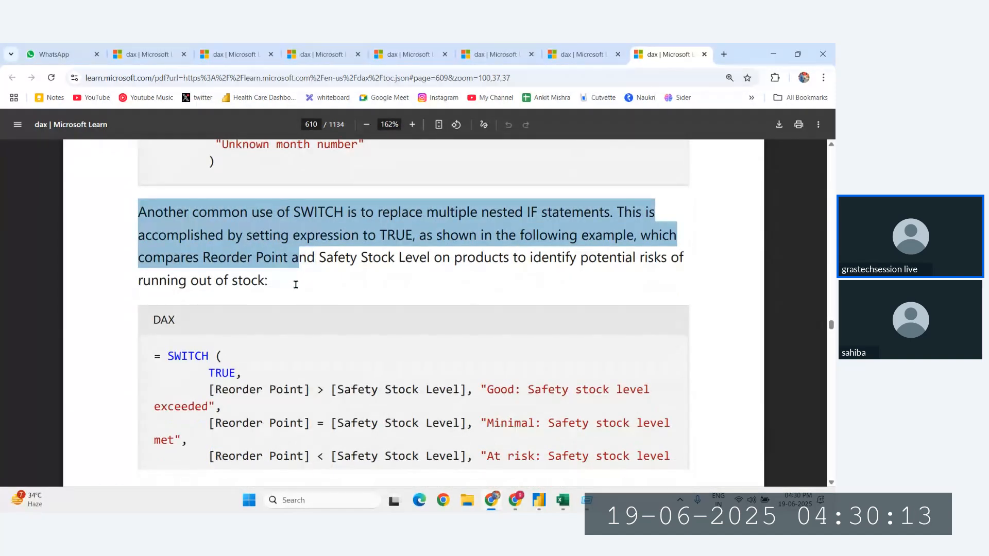
pyautogui.click(340, 229)
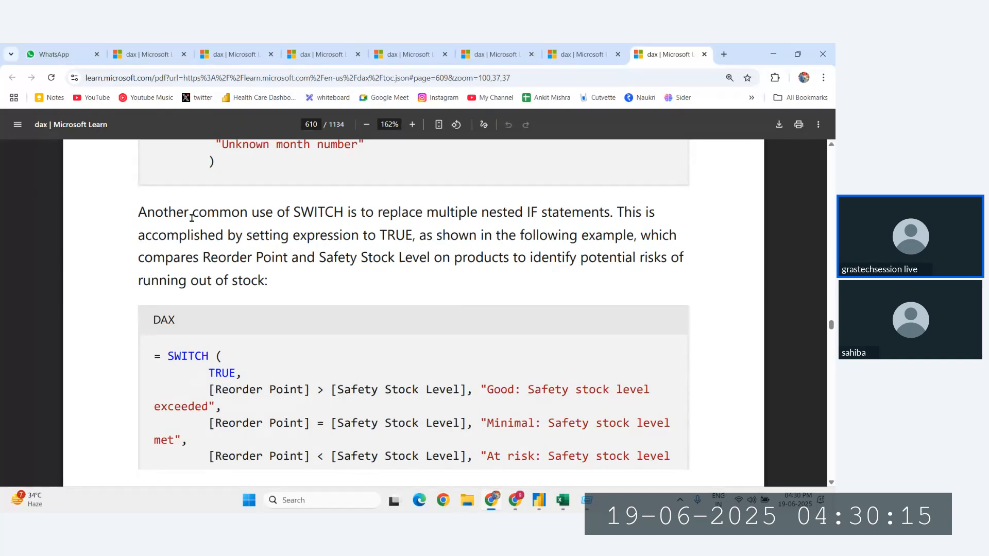
pyautogui.moveTo(294, 211); pyautogui.dragTo(571, 215)
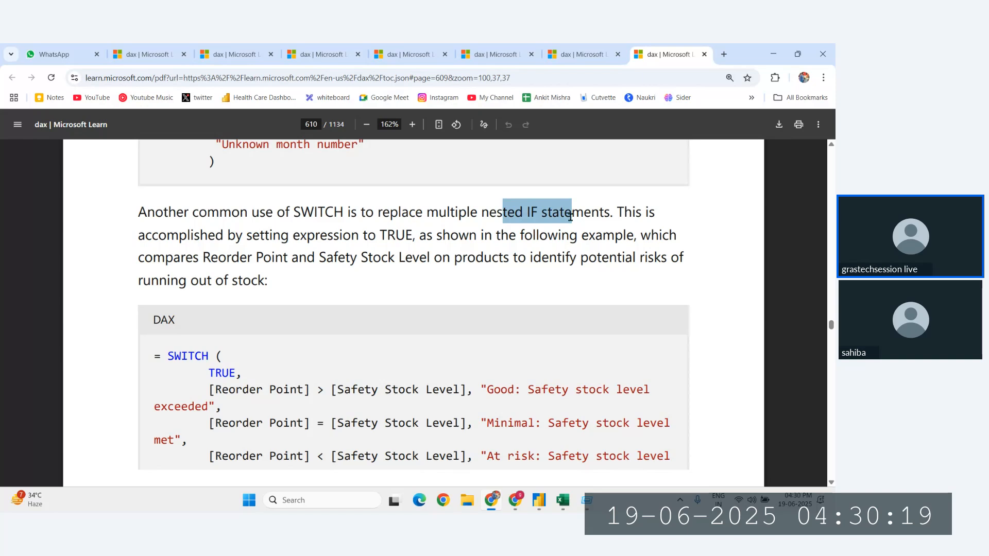
pyautogui.click(623, 217)
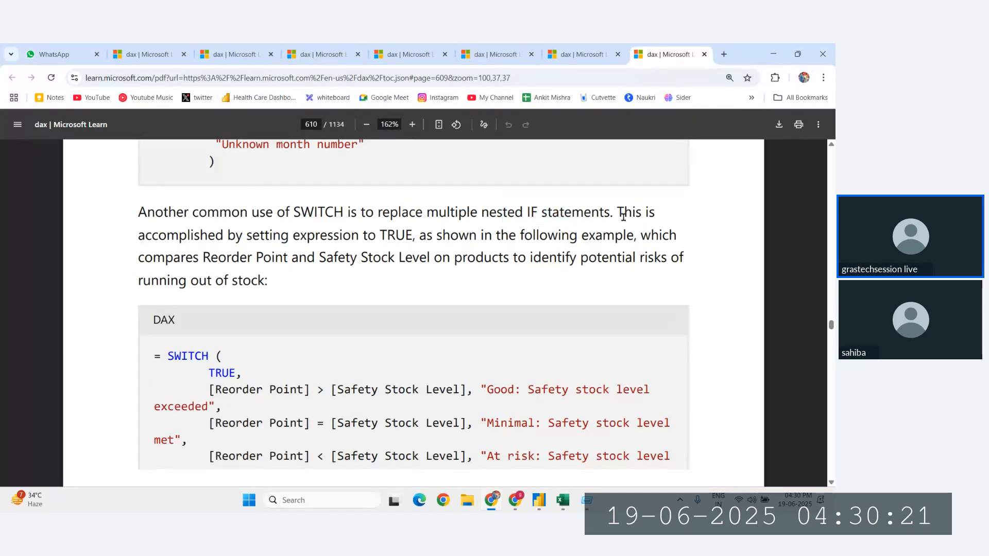
pyautogui.moveTo(342, 240); pyautogui.dragTo(399, 258)
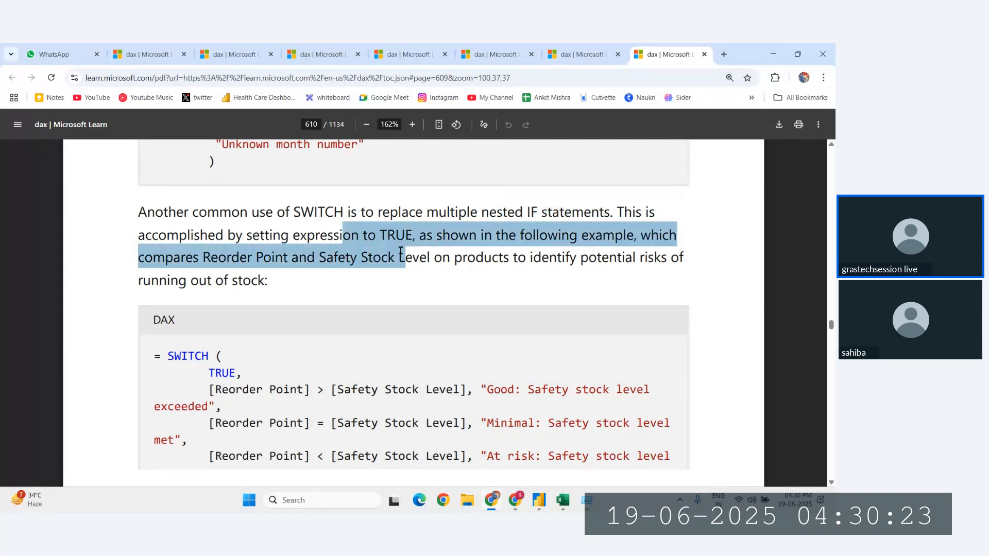
pyautogui.click(290, 241)
pyautogui.moveTo(293, 237); pyautogui.dragTo(412, 234)
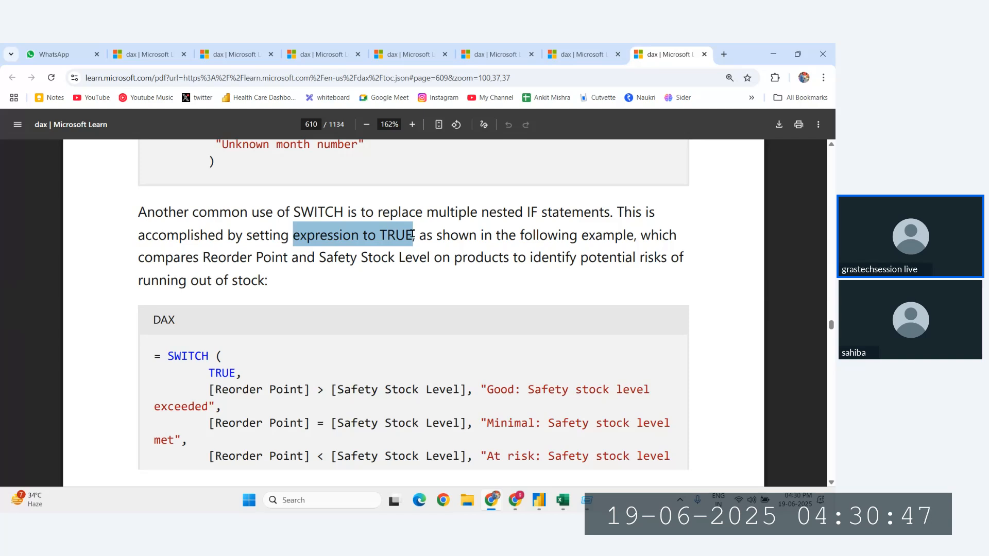
# - Switch back to Power BI and examine how the TRUE expression relates to the Orders[Quantity]>=5 condition and the "Low Quantity Sold" result
pyautogui.click(562, 502)
pyautogui.click(538, 504)
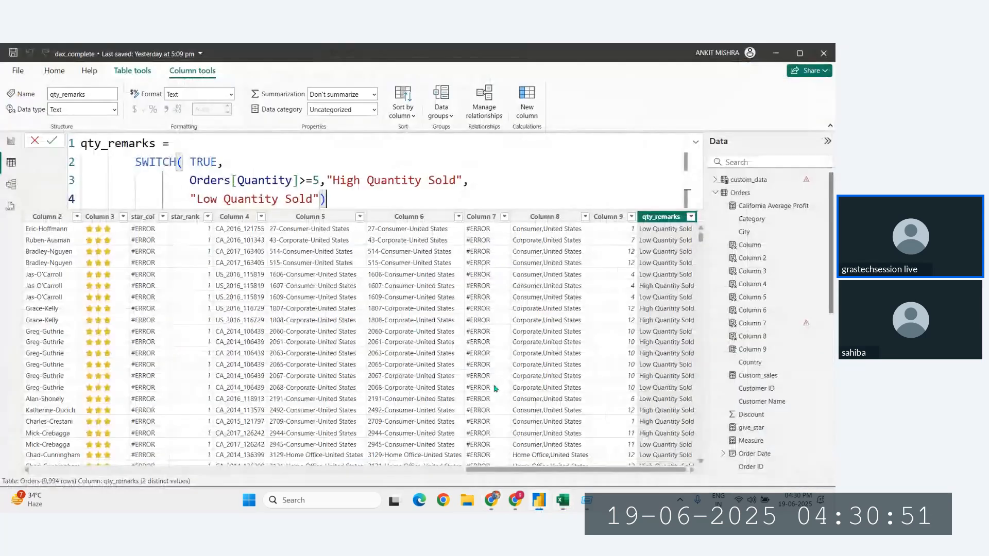
pyautogui.moveTo(321, 181); pyautogui.dragTo(191, 180)
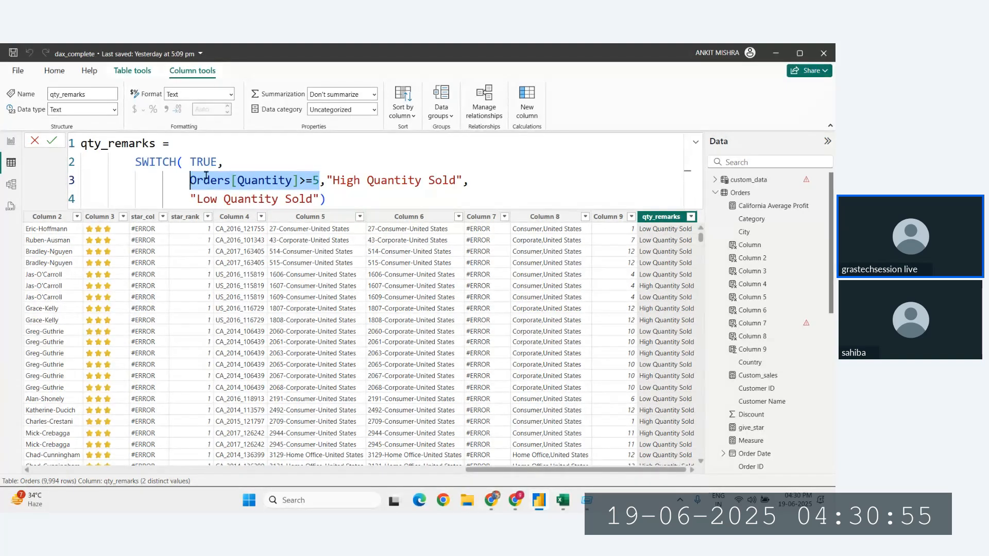
pyautogui.click(192, 180)
pyautogui.moveTo(191, 180); pyautogui.dragTo(360, 181)
pyautogui.click(236, 175)
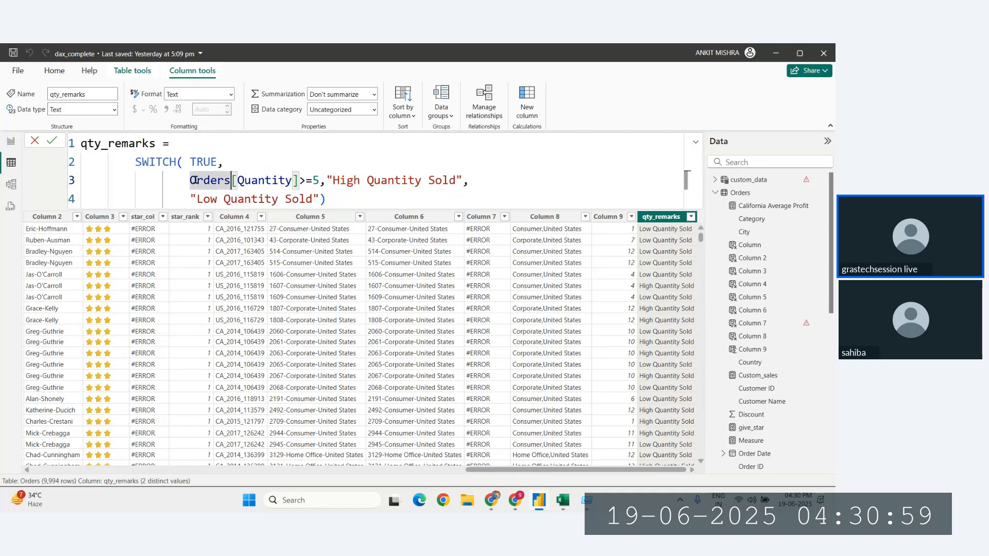
pyautogui.moveTo(184, 180); pyautogui.dragTo(320, 184)
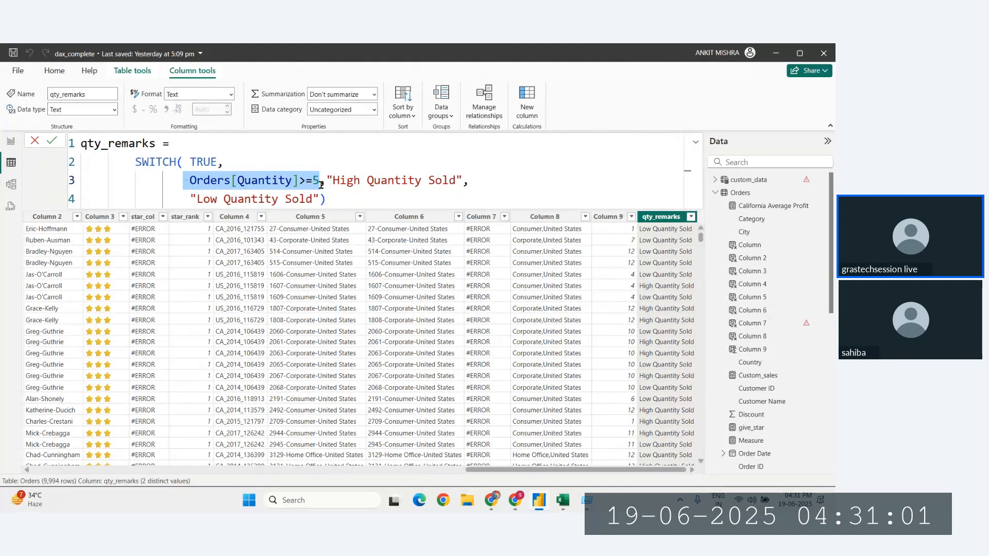
pyautogui.moveTo(190, 199); pyautogui.dragTo(313, 198)
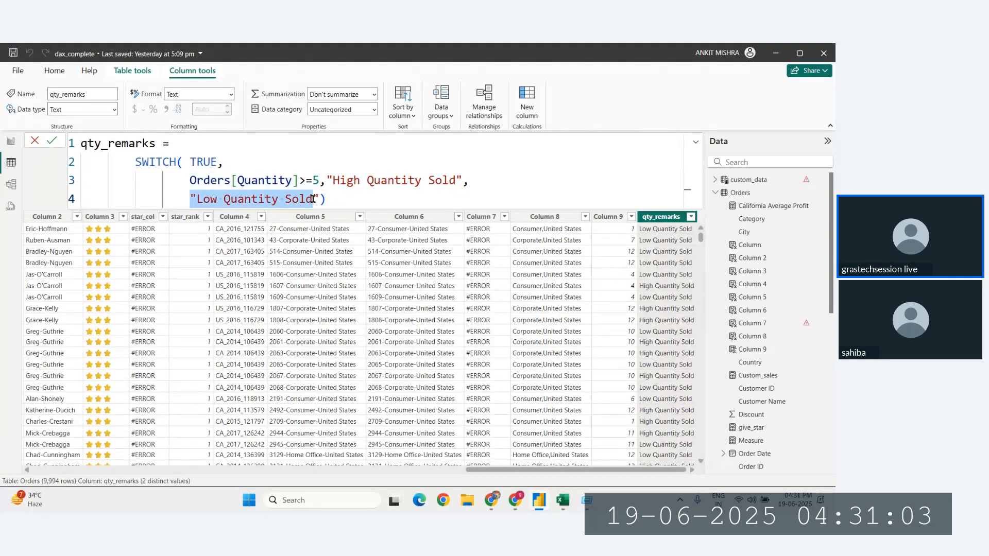
pyautogui.moveTo(217, 162); pyautogui.dragTo(194, 161)
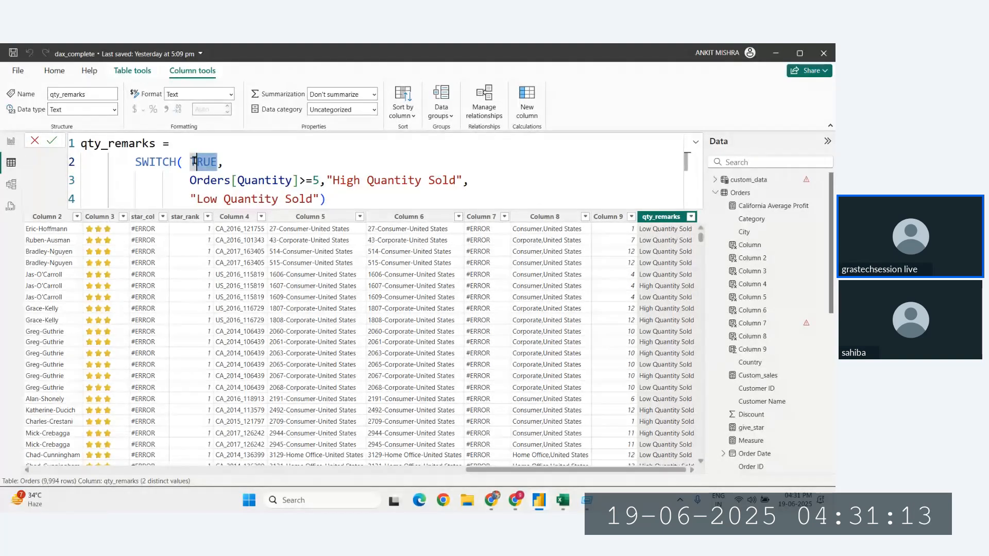
pyautogui.click(190, 177)
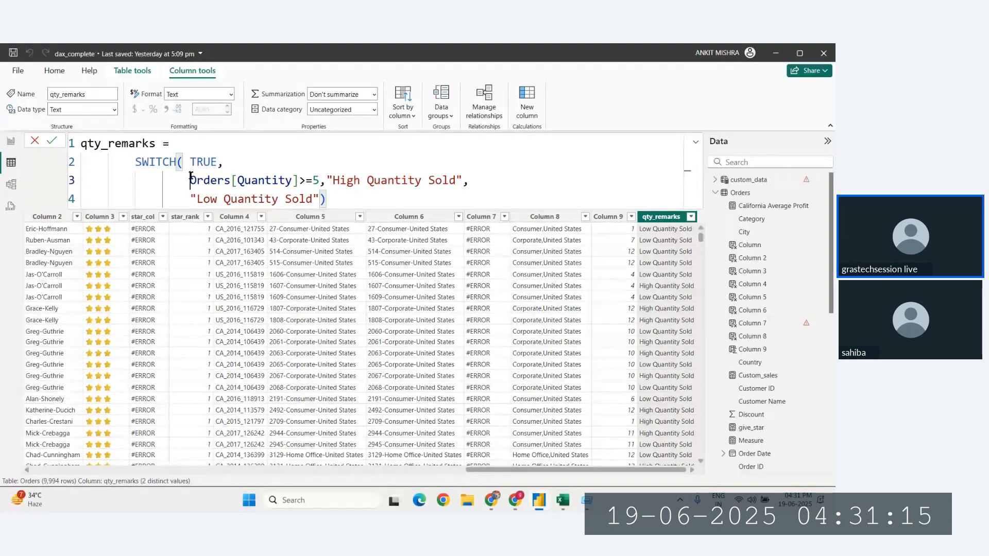
pyautogui.moveTo(190, 178); pyautogui.dragTo(333, 181)
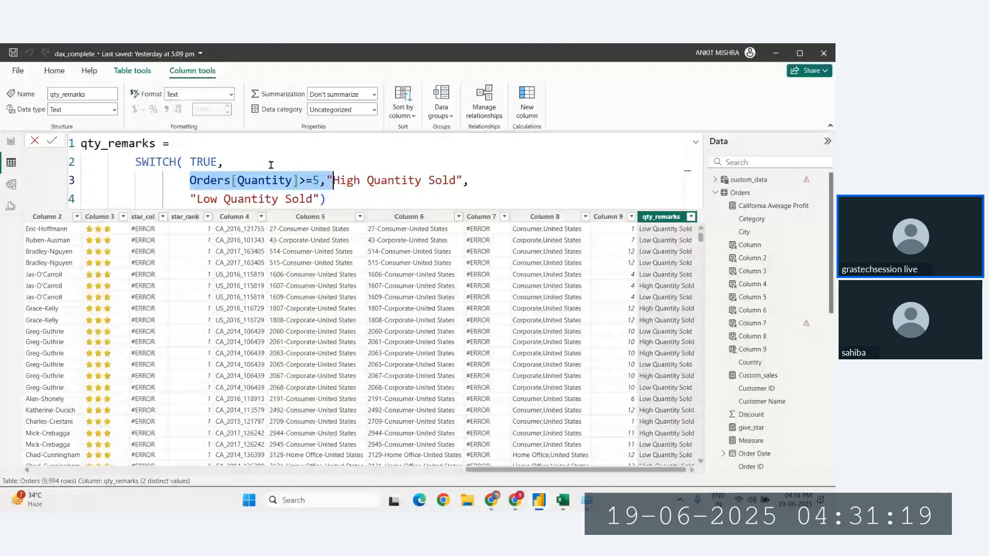
pyautogui.doubleClick(192, 161)
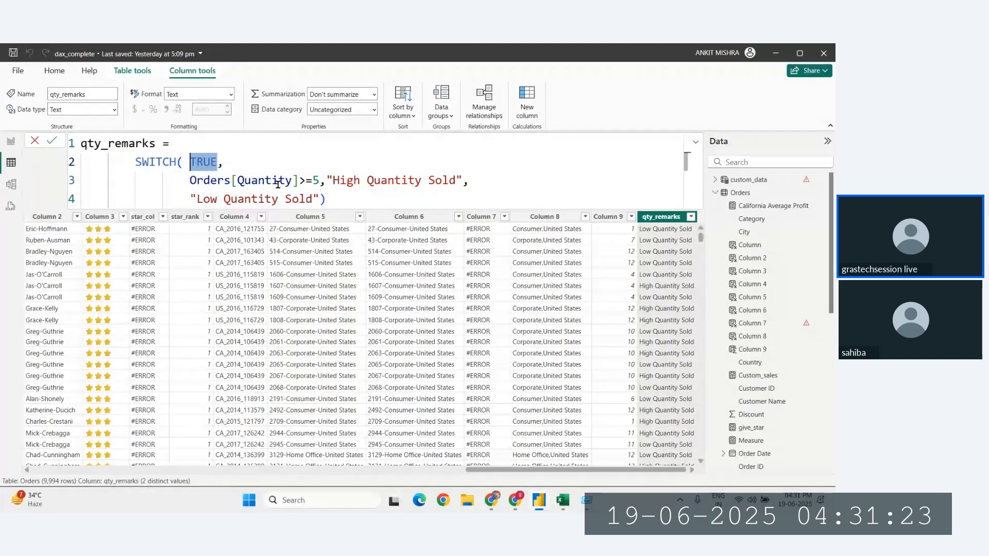
# - Change the SWITCH expression from TRUE to FALSE and commit the qty_remarks formula
pyautogui.click(218, 162)
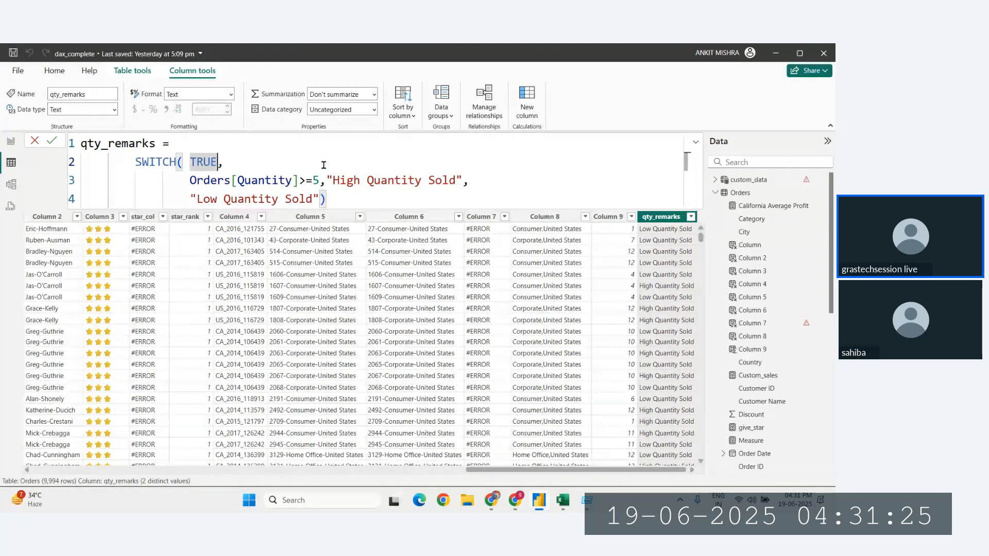
pyautogui.press('BackSpace')
pyautogui.press('BackSpace')
pyautogui.press('BackSpace')
pyautogui.press('BackSpace')
pyautogui.write('FALSE')
pyautogui.press('End')
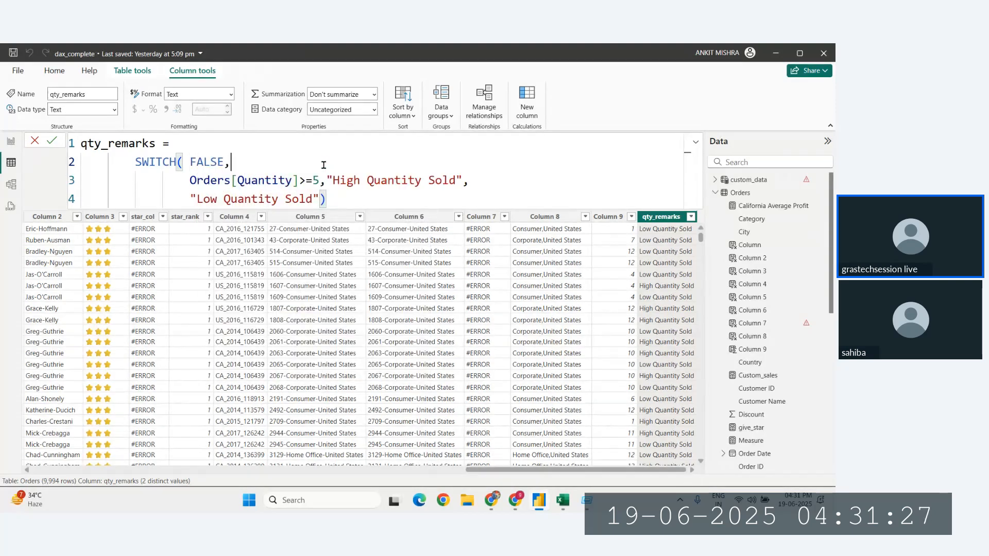
pyautogui.press('Return')
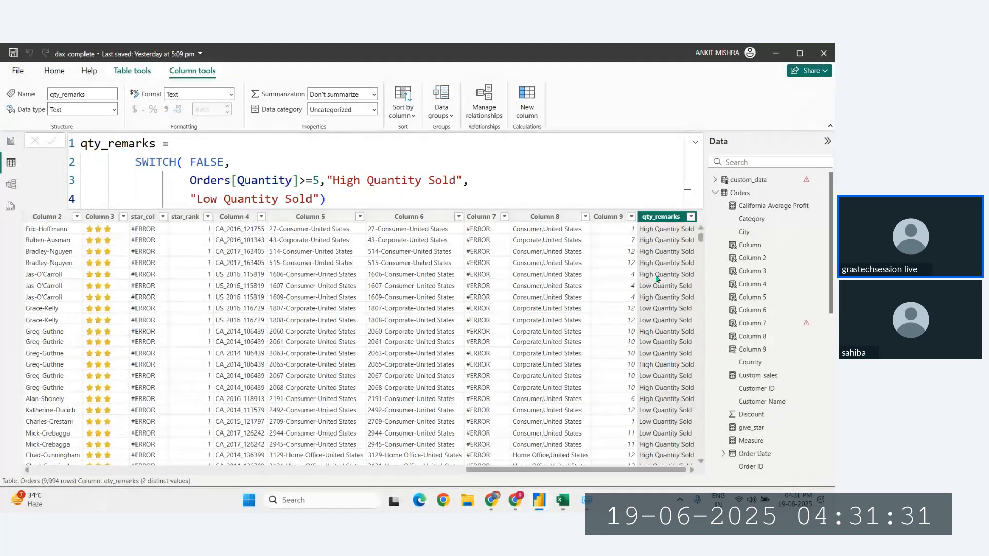
# - Examine how the FALSE expression in qty_remarks relates to the Quantity column and the "High Quantity Sold" and "Low Quantity Sold" results
pyautogui.click(227, 163)
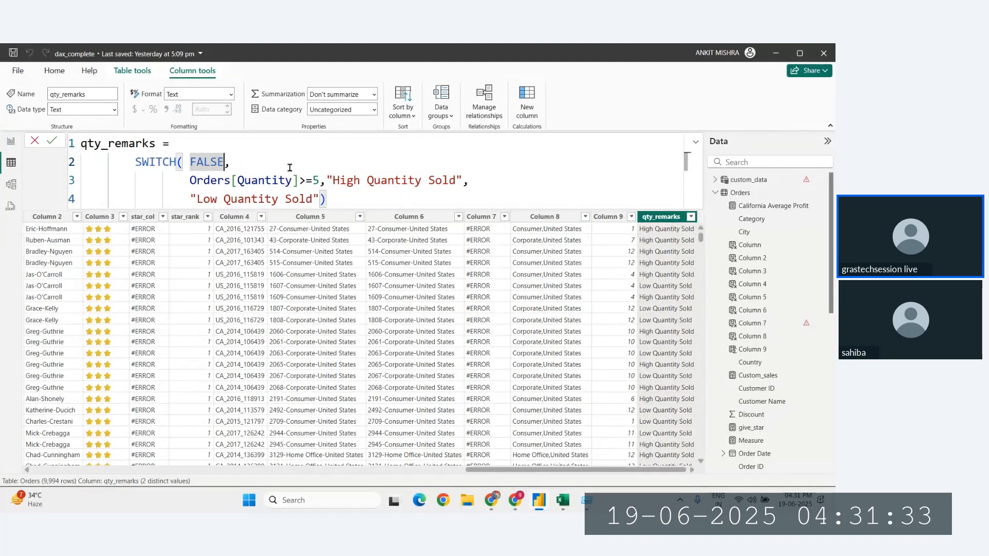
pyautogui.hscroll(-5, 376, 311)
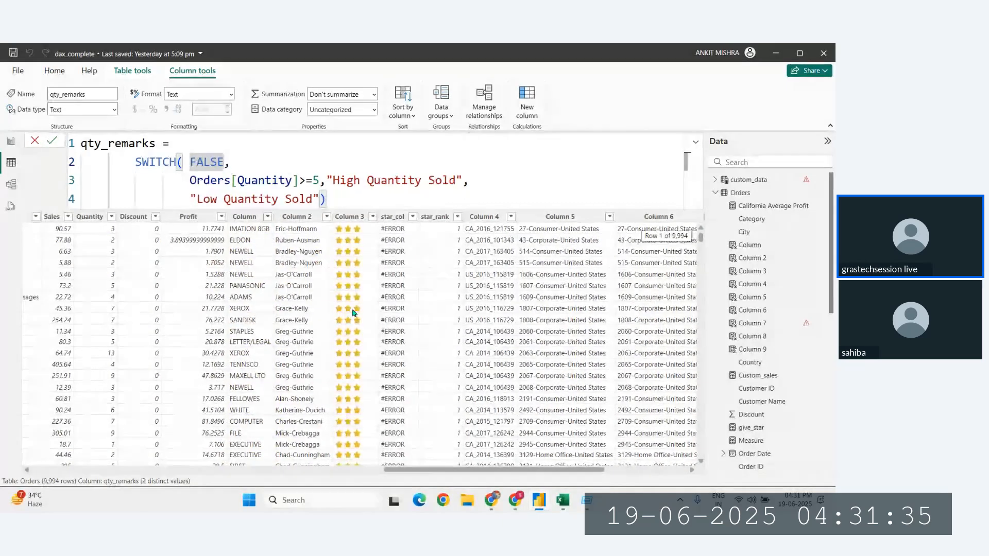
pyautogui.hscroll(-5, 353, 313)
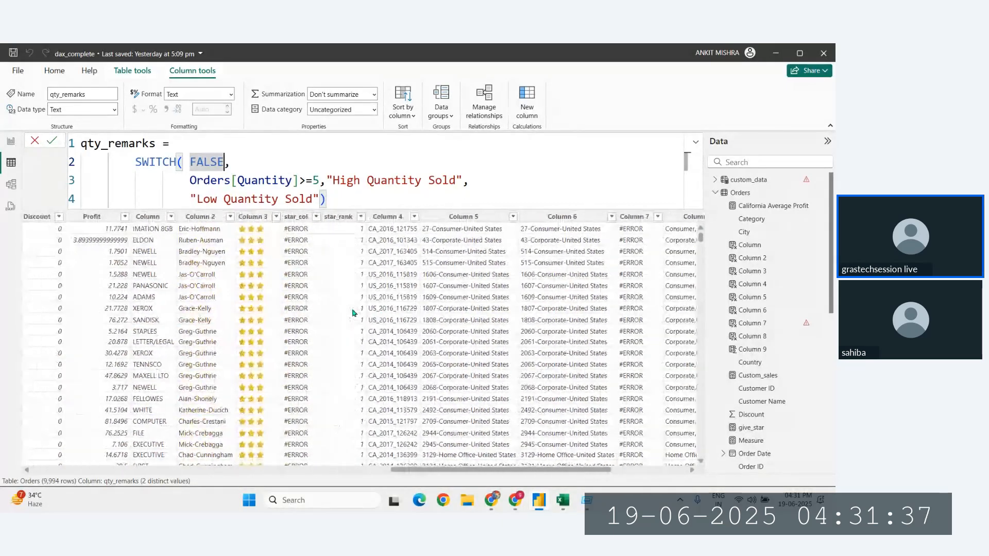
pyautogui.hscroll(10, 281, 231)
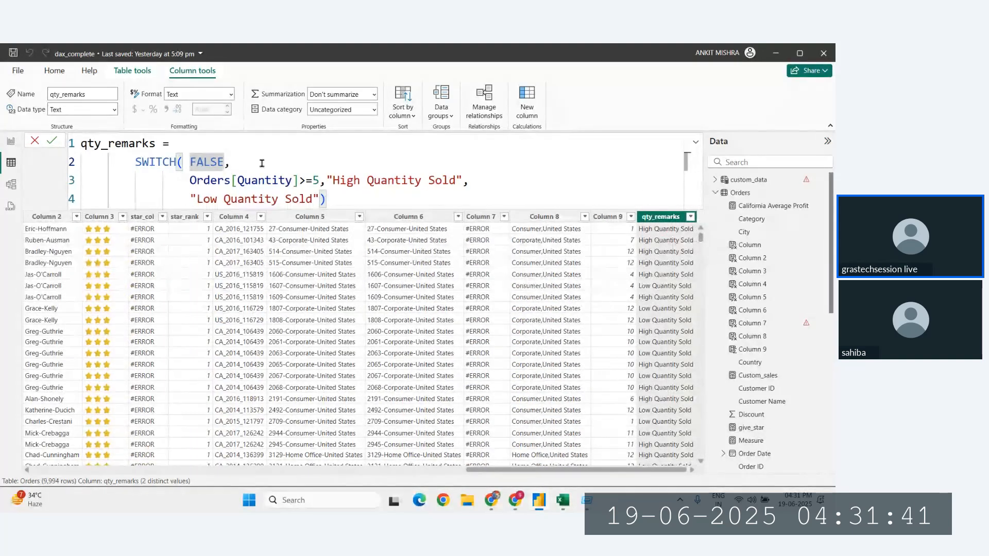
pyautogui.click(325, 178)
pyautogui.moveTo(325, 177); pyautogui.dragTo(192, 160)
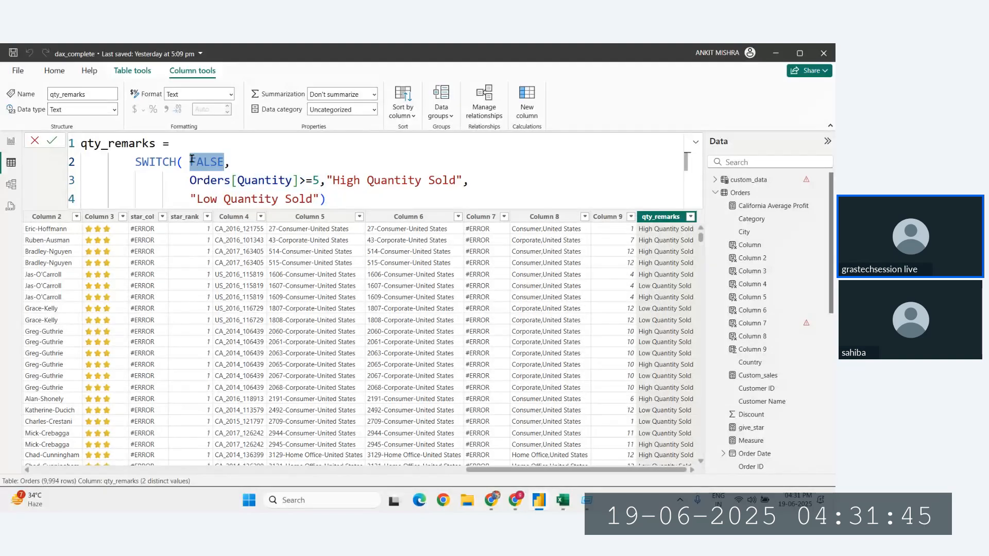
pyautogui.moveTo(326, 179); pyautogui.dragTo(464, 183)
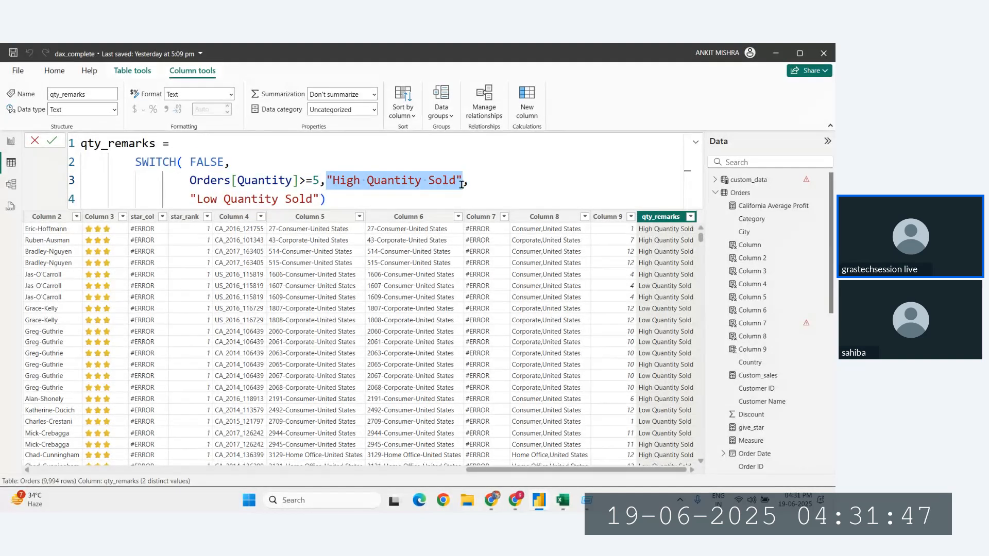
pyautogui.moveTo(210, 163); pyautogui.dragTo(197, 163)
pyautogui.moveTo(190, 202); pyautogui.dragTo(307, 199)
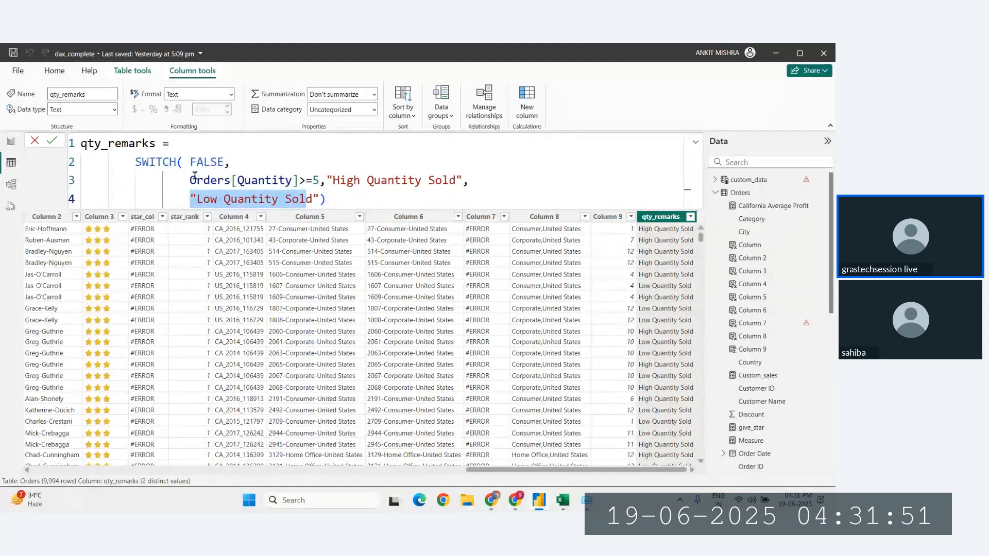
# - Try replacing the SWITCH expression FALSE with 1 and commit the qty_remarks formula
pyautogui.moveTo(189, 180); pyautogui.dragTo(226, 162)
pyautogui.press('BackSpace')
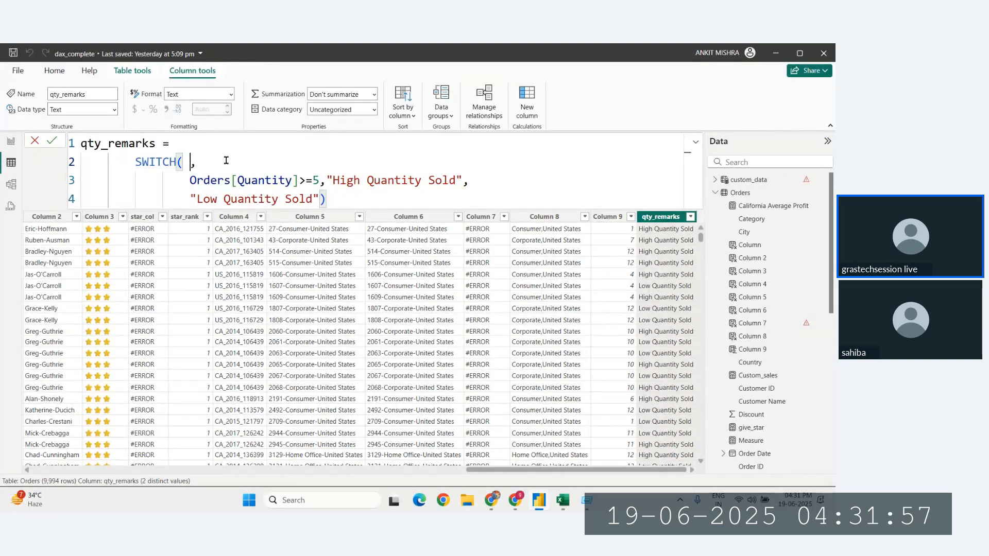
pyautogui.write('TR')
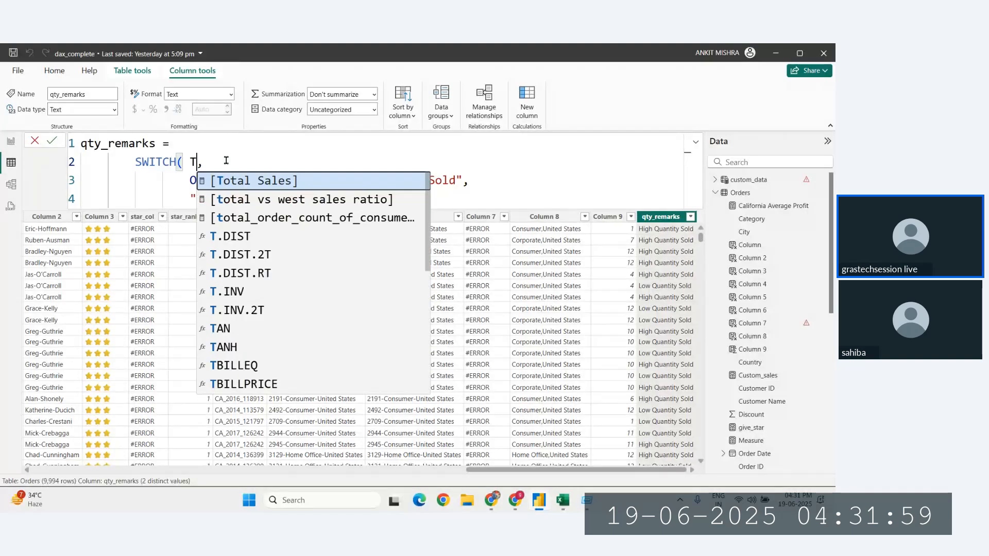
pyautogui.press('BackSpace')
pyautogui.press('BackSpace')
pyautogui.write('1')
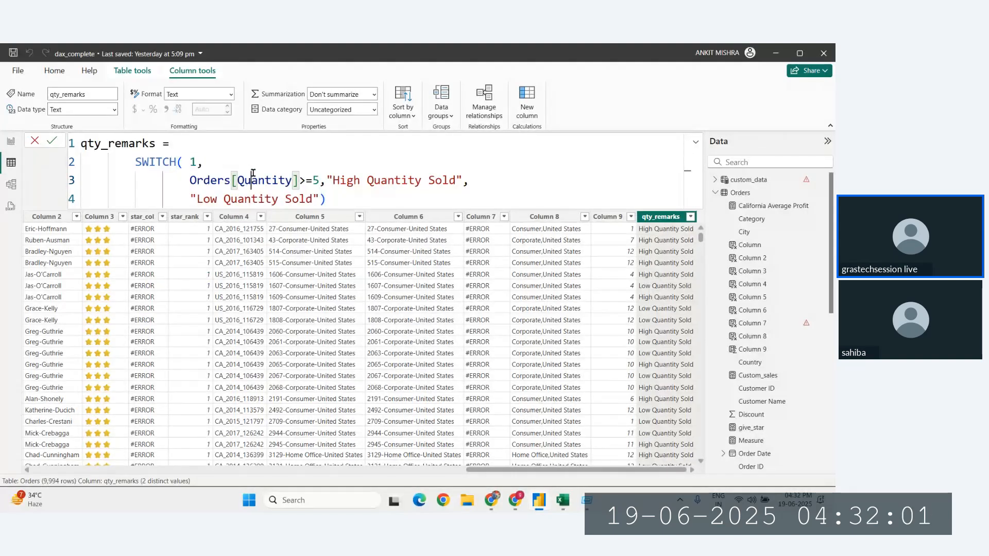
pyautogui.click(338, 202)
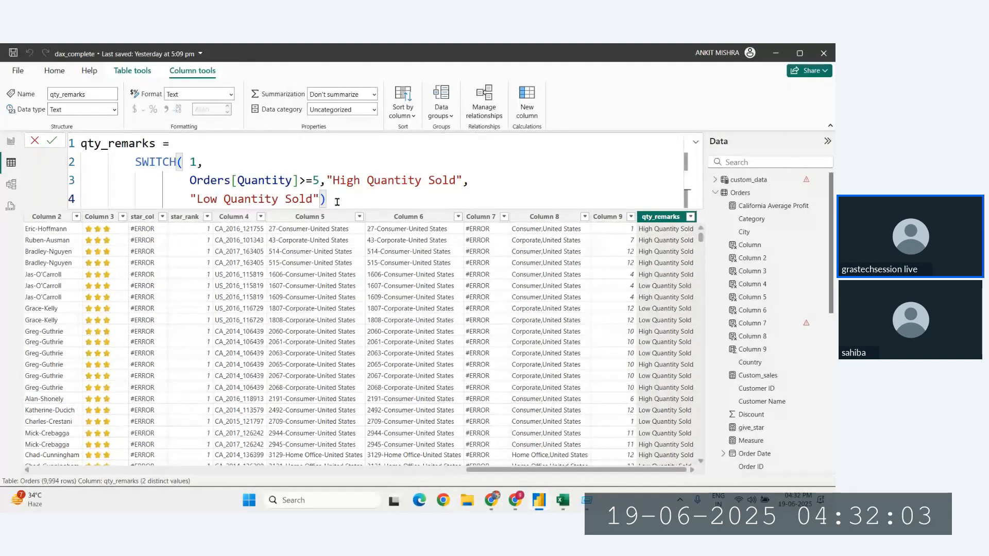
pyautogui.press('Return')
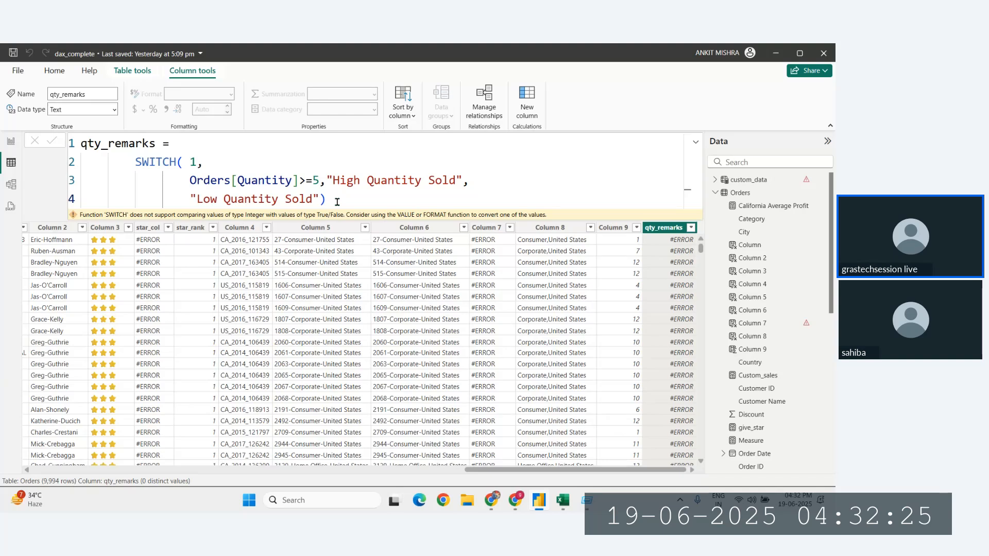
# - Set the SWITCH expression in qty_remarks to TRUE and commit the formula
pyautogui.click(197, 162)
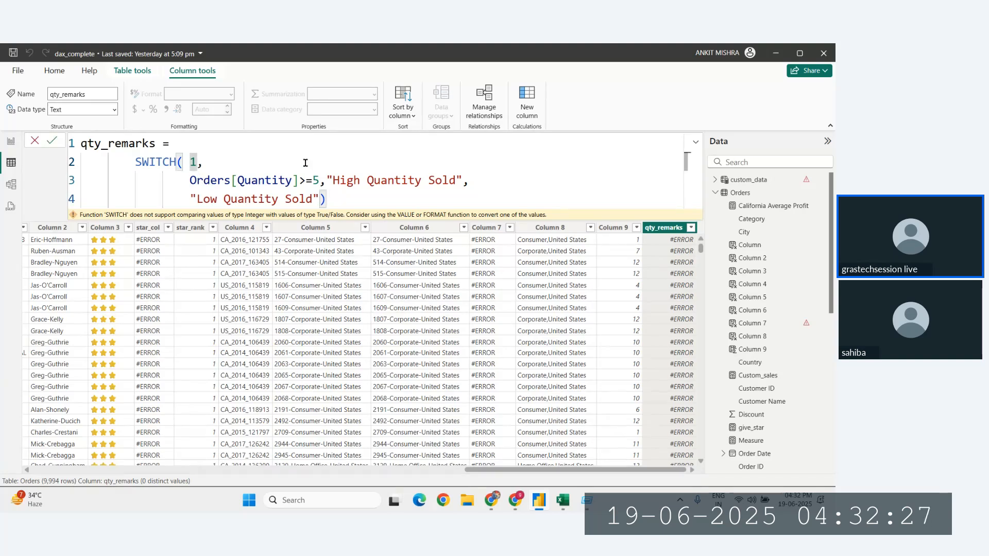
pyautogui.press('BackSpace')
pyautogui.write('TRUE')
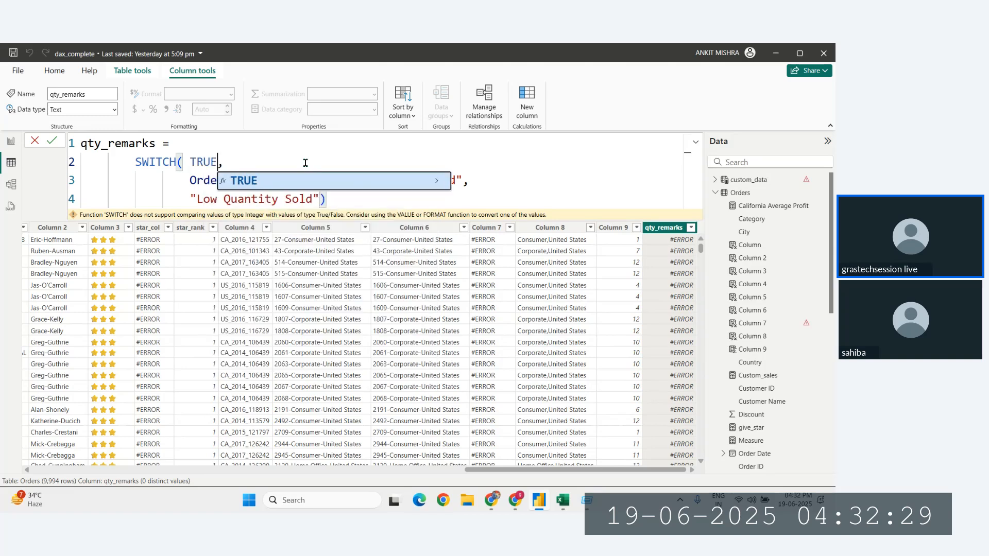
pyautogui.write('(')
pyautogui.press('BackSpace')
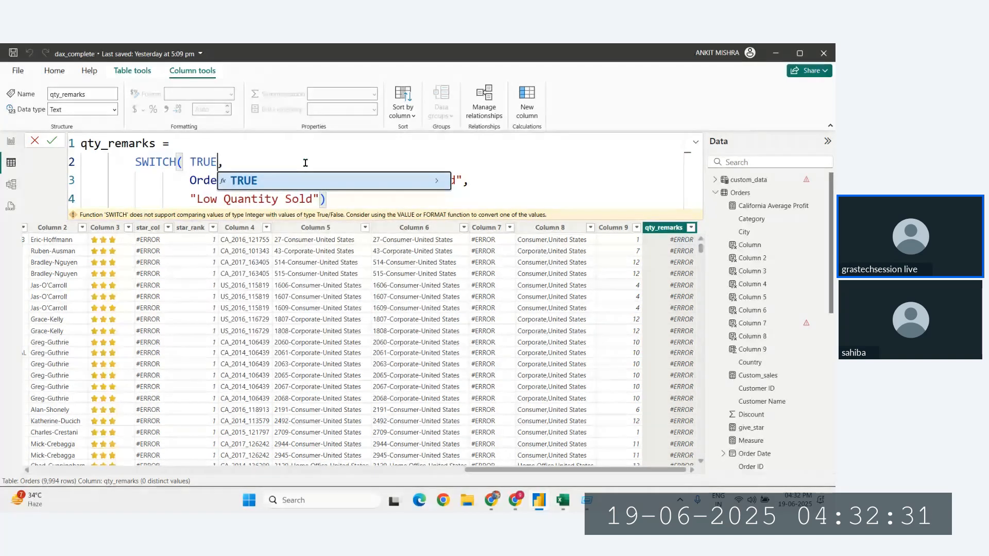
pyautogui.write('(')
pyautogui.press('BackSpace')
pyautogui.click(314, 200)
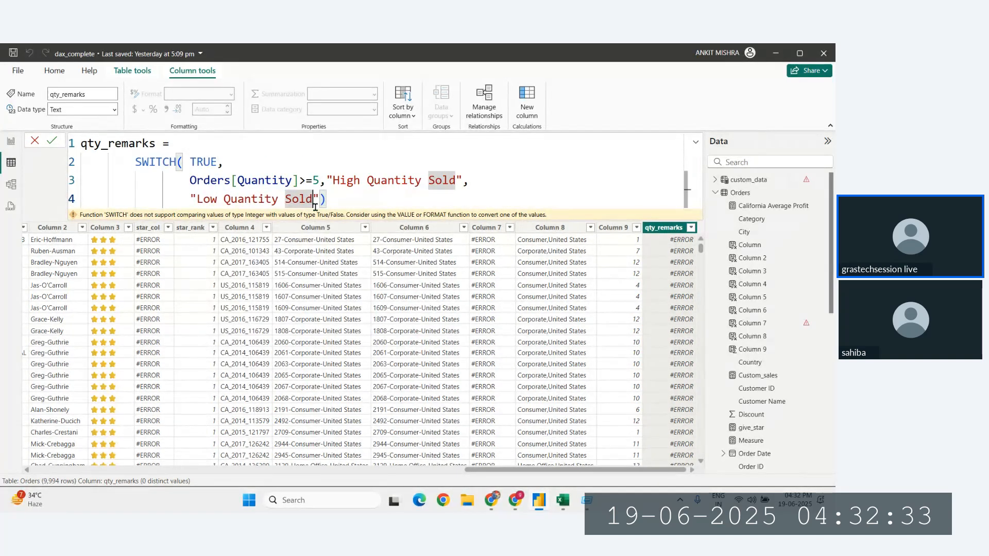
pyautogui.press('Return')
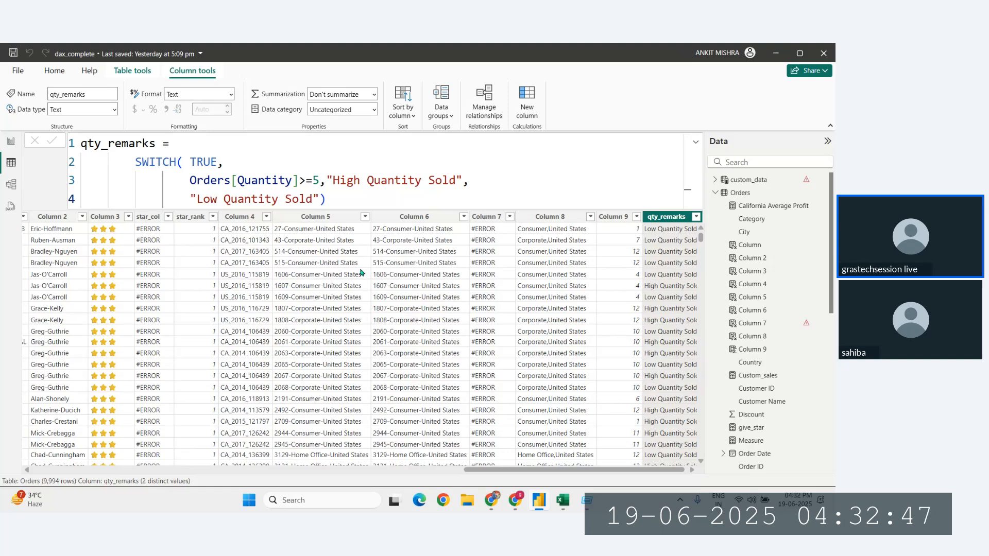
# - Open Column 3's REPT and IF star formula and compare it with the Sales values and neighbouring columns of the Orders table
pyautogui.hscroll(-3, 361, 273)
pyautogui.click(413, 198)
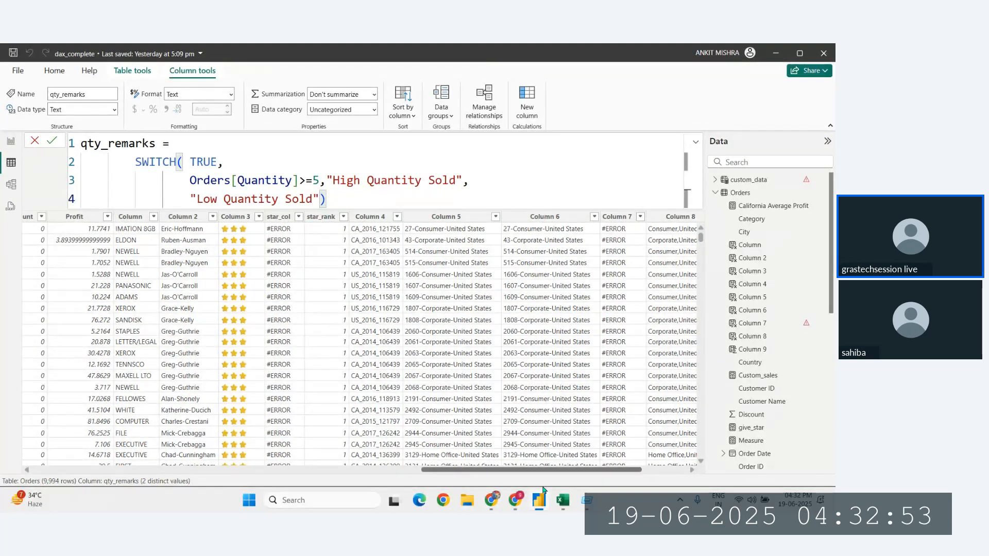
pyautogui.click(235, 217)
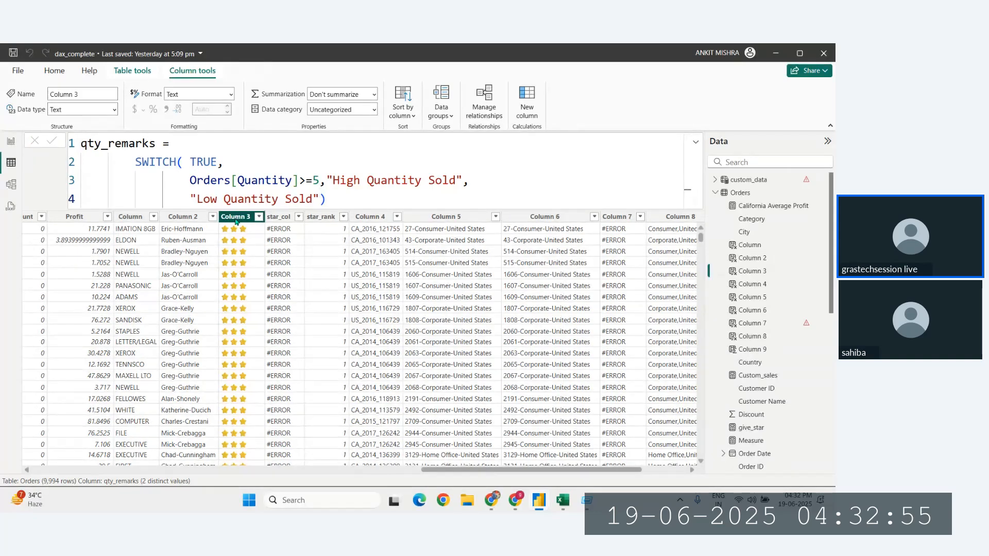
pyautogui.hscroll(1, 468, 238)
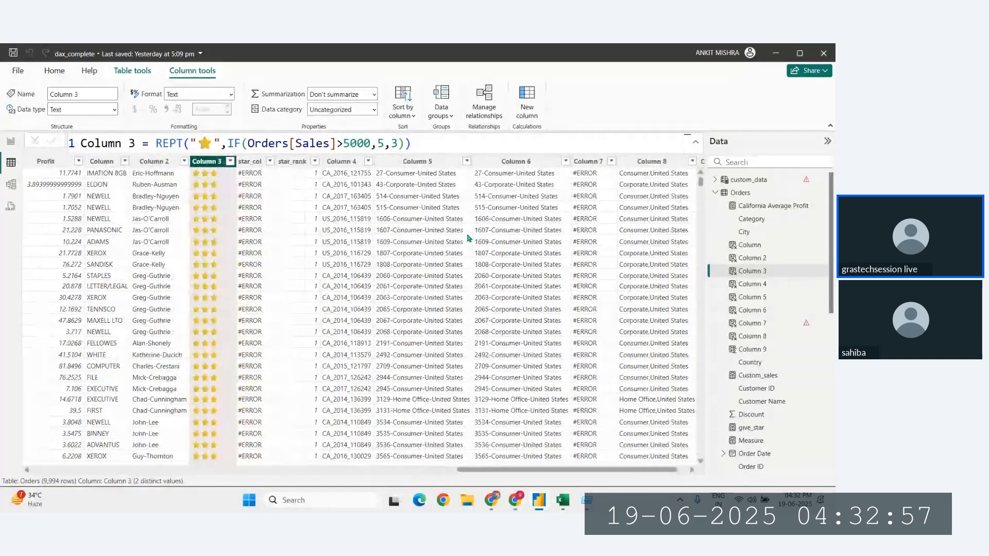
pyautogui.hscroll(3, 468, 239)
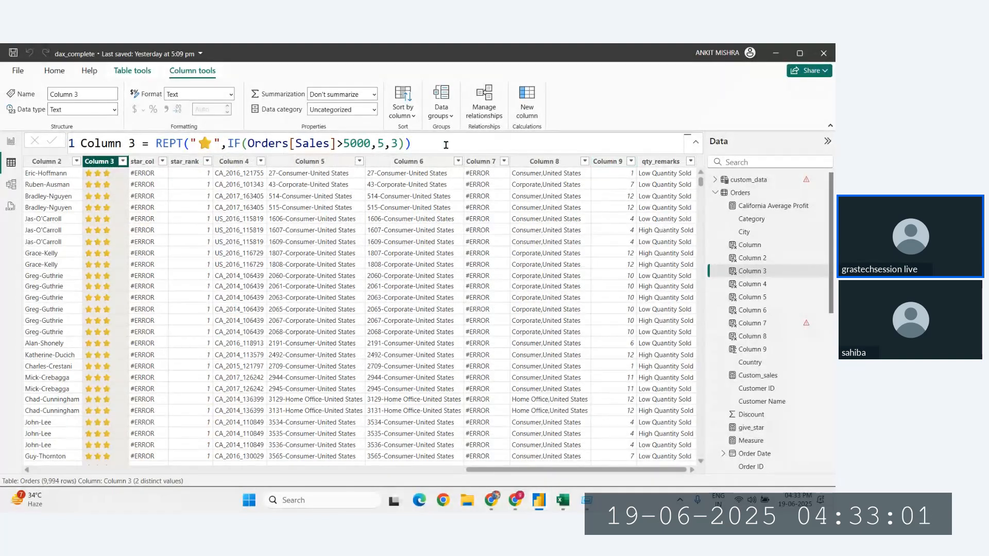
pyautogui.click(446, 144)
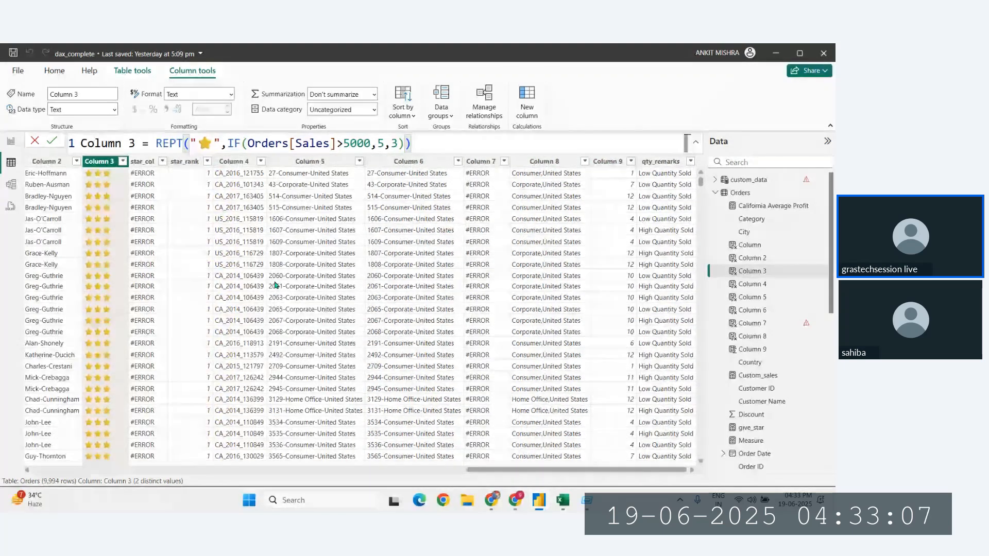
pyautogui.hscroll(-5, 276, 285)
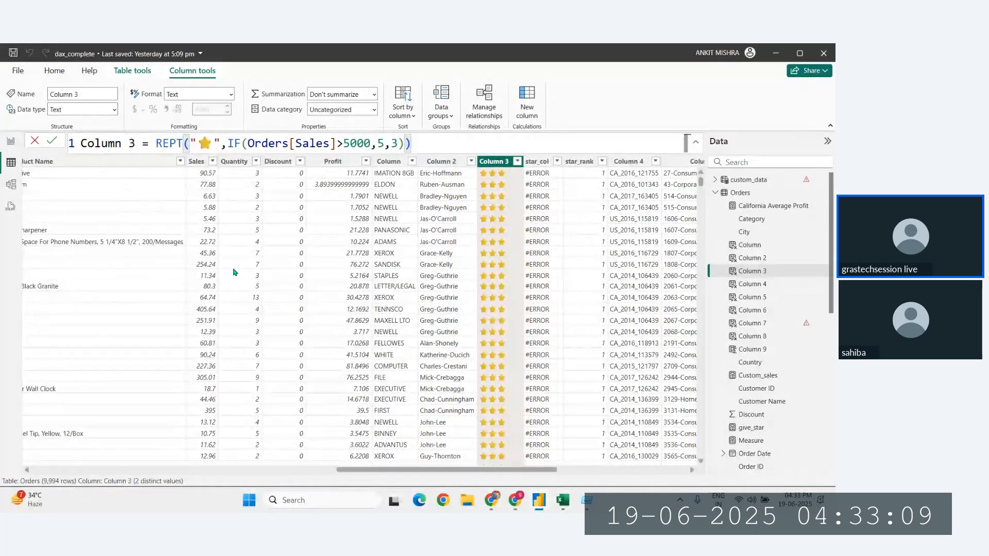
pyautogui.hscroll(-3, 231, 271)
pyautogui.hscroll(5, 392, 211)
pyautogui.hscroll(5, 392, 211)
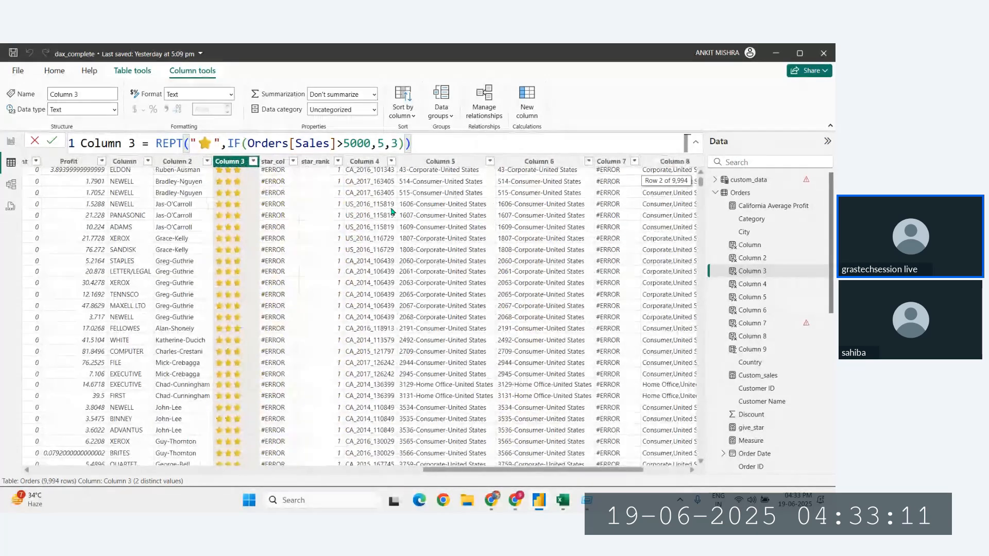
pyautogui.hscroll(3, 434, 239)
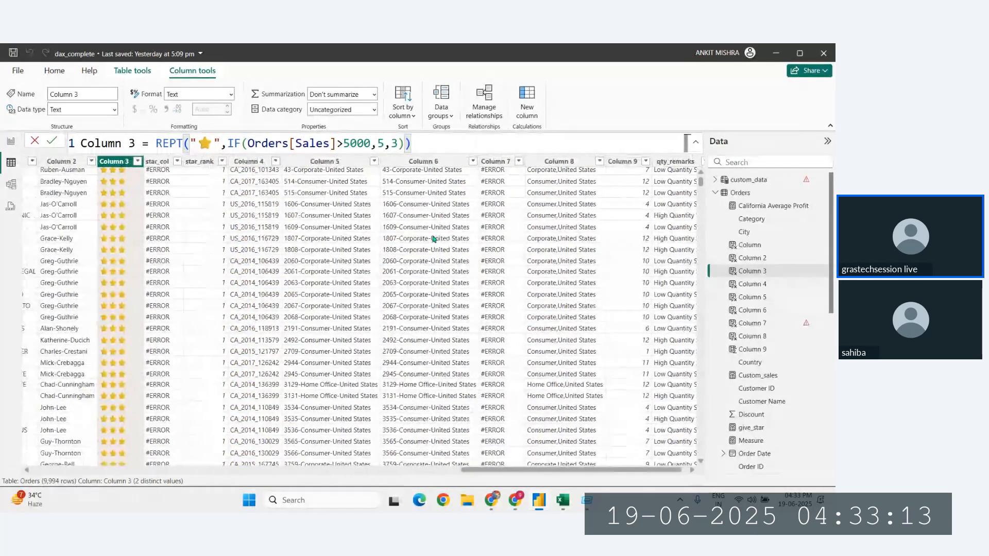
# - Open the star_col formula and review each nested IF threshold on Total Sales with its star count, enlarging the formula text
pyautogui.click(157, 161)
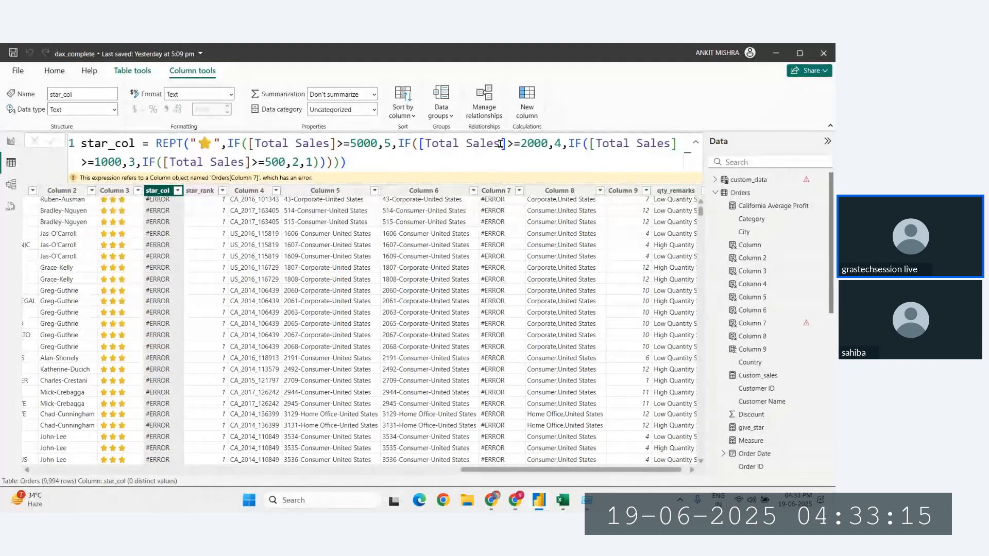
pyautogui.click(248, 143)
pyautogui.moveTo(248, 144); pyautogui.dragTo(374, 144)
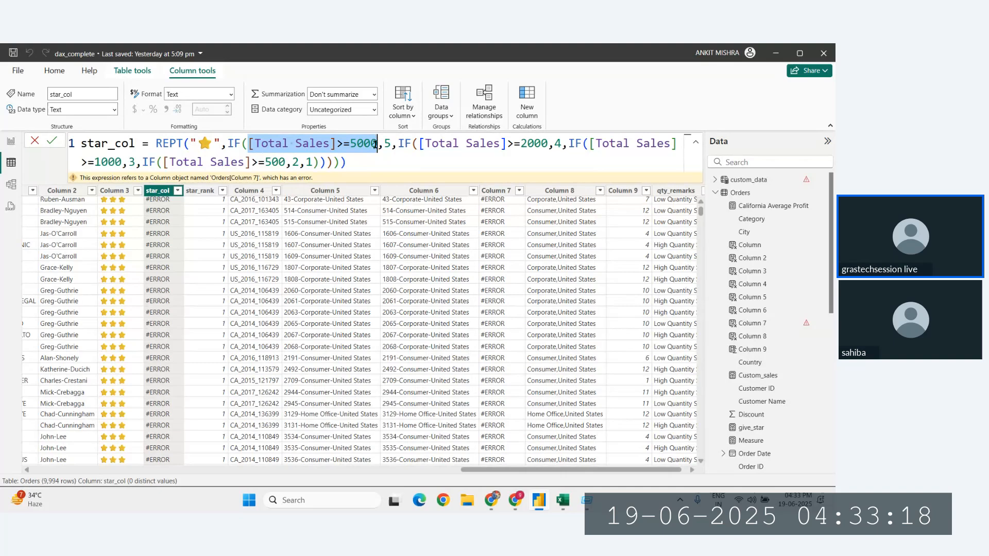
pyautogui.click(386, 145)
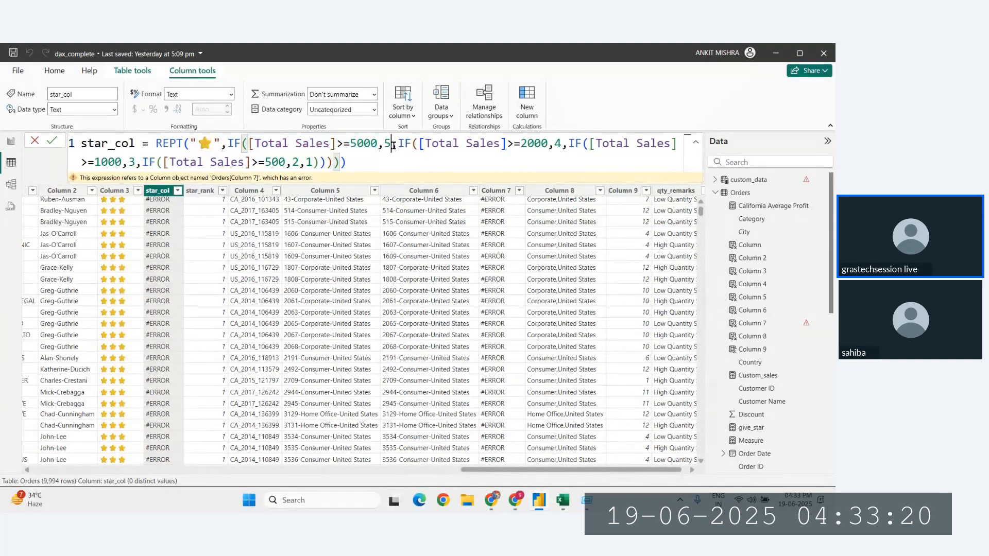
pyautogui.click(418, 166)
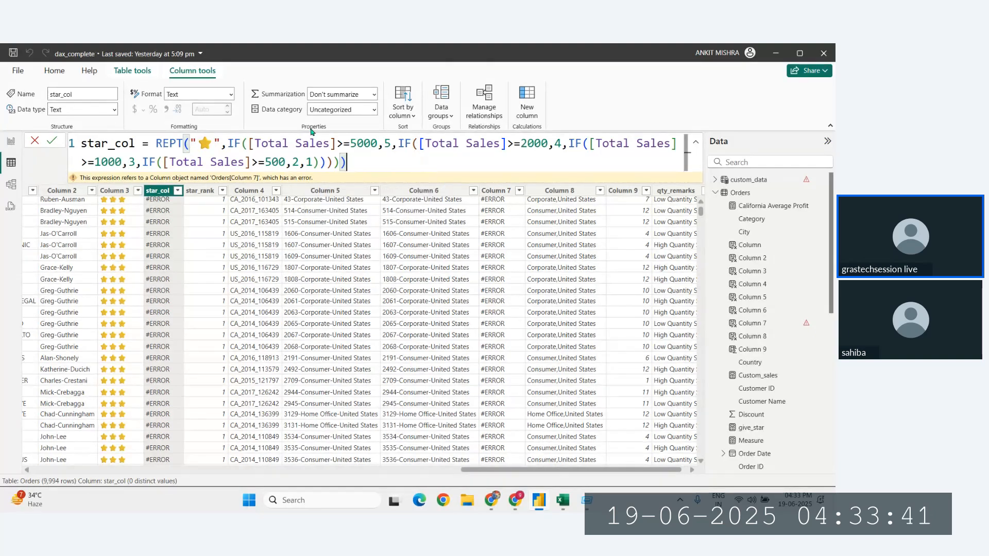
pyautogui.click(250, 142)
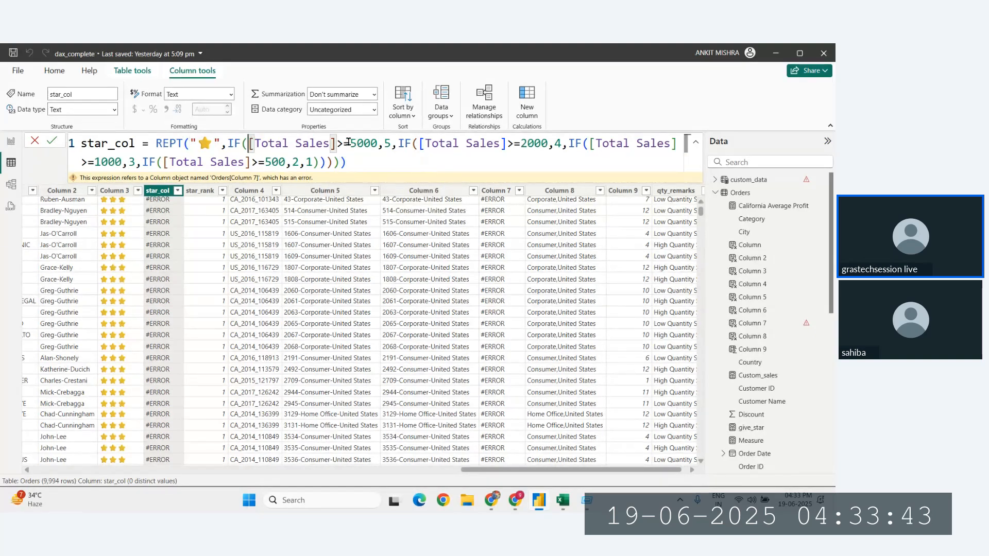
pyautogui.scroll(3, 348, 142)
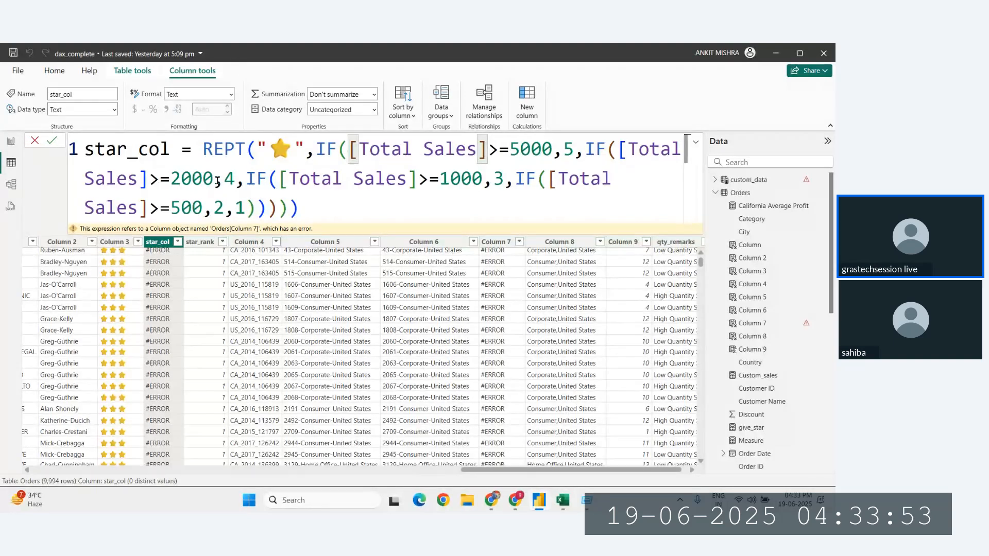
pyautogui.moveTo(216, 180); pyautogui.dragTo(245, 180)
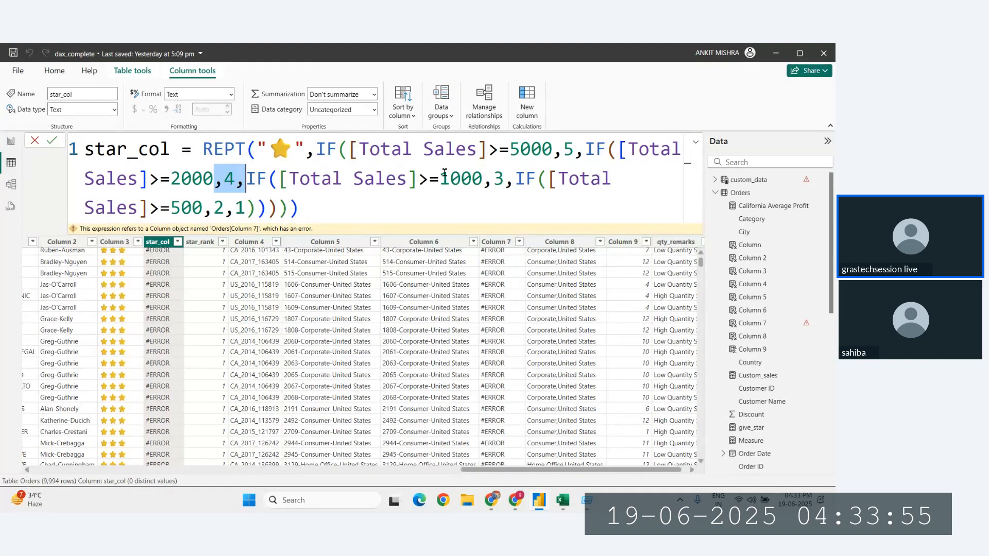
pyautogui.click(423, 178)
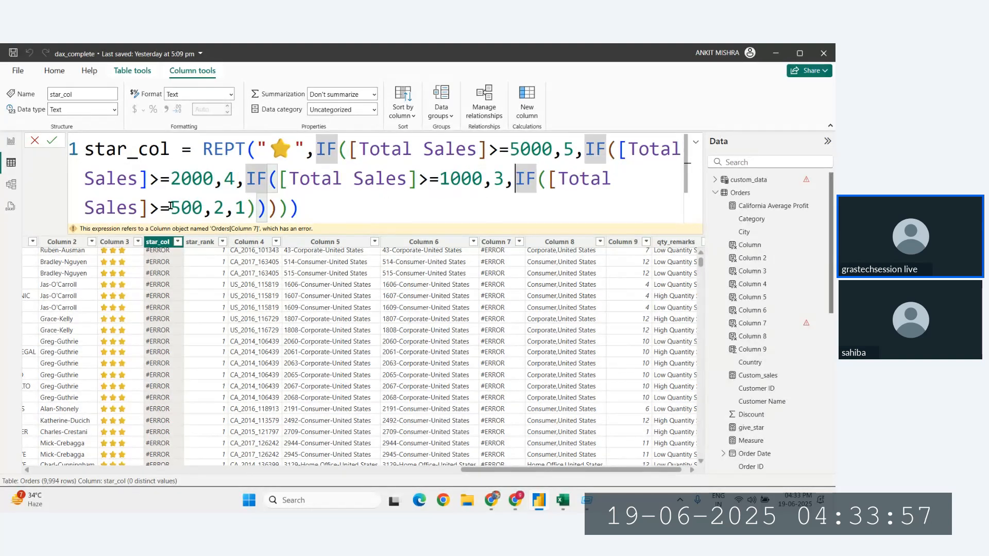
pyautogui.moveTo(171, 207); pyautogui.dragTo(204, 207)
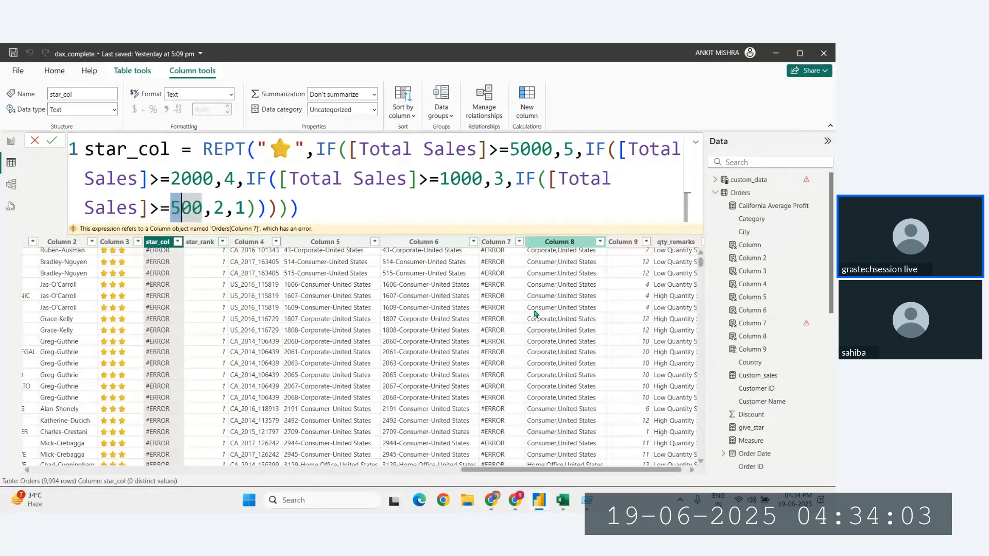
# - Review the SWITCH with TRUE example in the Chrome DAX PDF and compare it with star_col's nested IF formula in Power BI
pyautogui.click(492, 500)
pyautogui.scroll(-1, 463, 376)
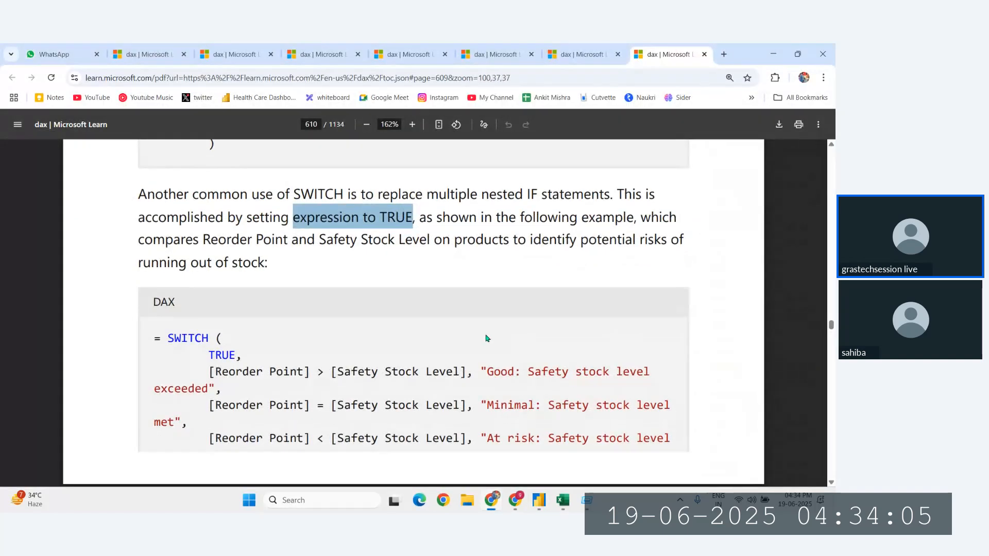
pyautogui.scroll(-1, 552, 346)
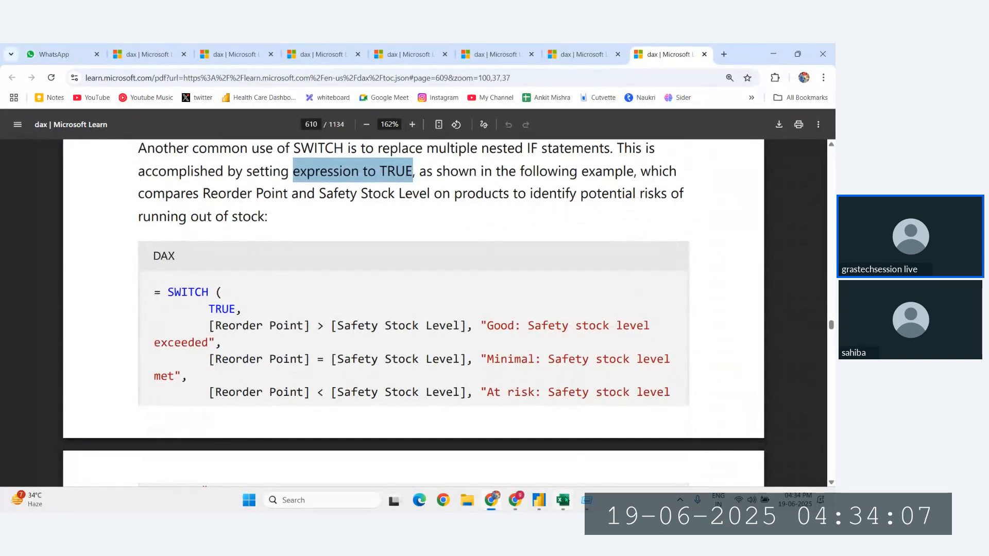
pyautogui.click(538, 500)
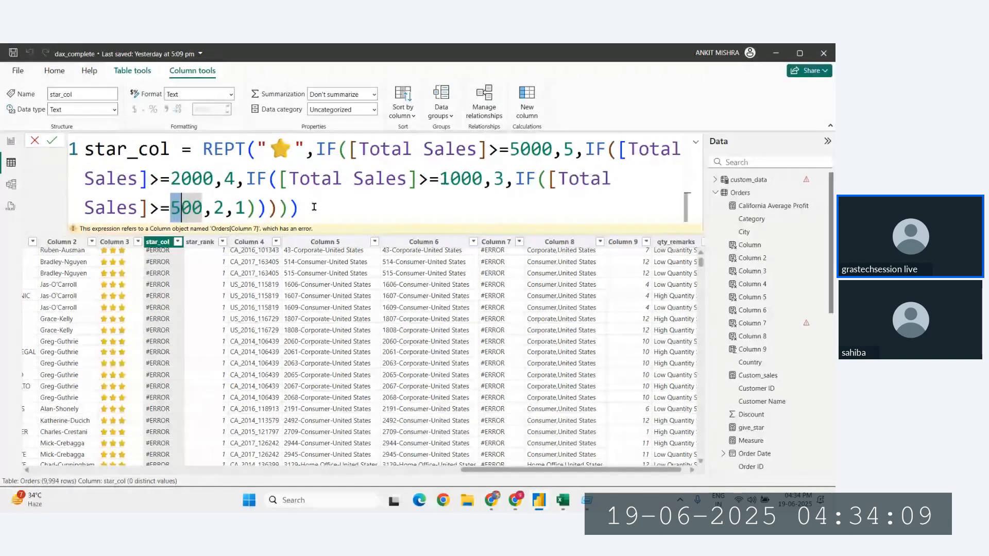
pyautogui.scroll(-2, 314, 207)
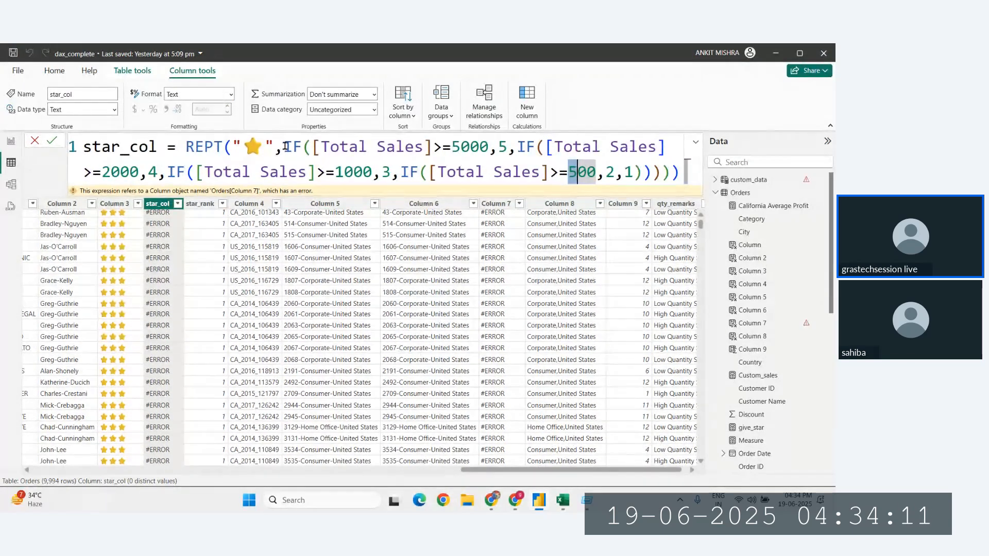
pyautogui.scroll(2, 282, 146)
pyautogui.click(342, 210)
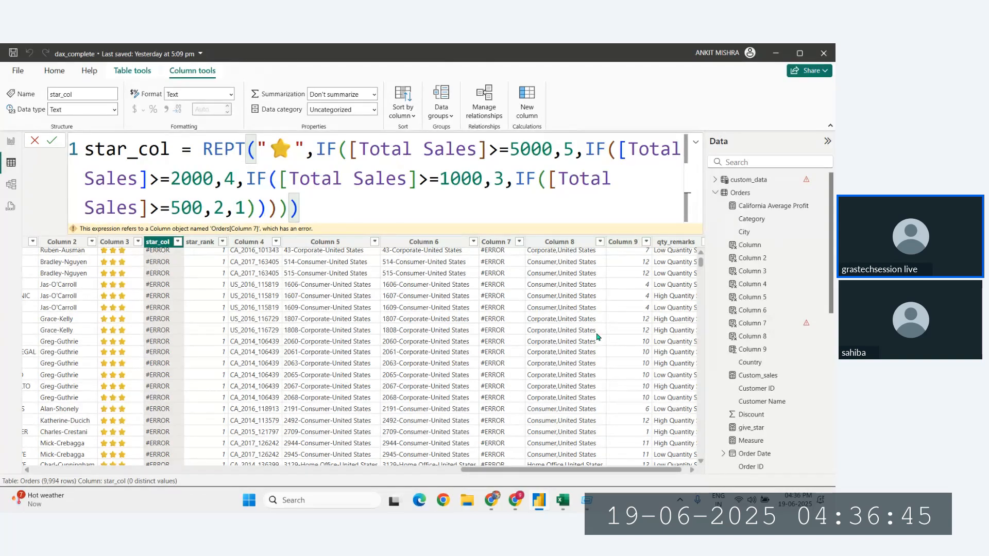
# - Open the qty_remarks formula and review its SWITCH expression TRUE and its condition on Orders[Quantity]
pyautogui.click(559, 241)
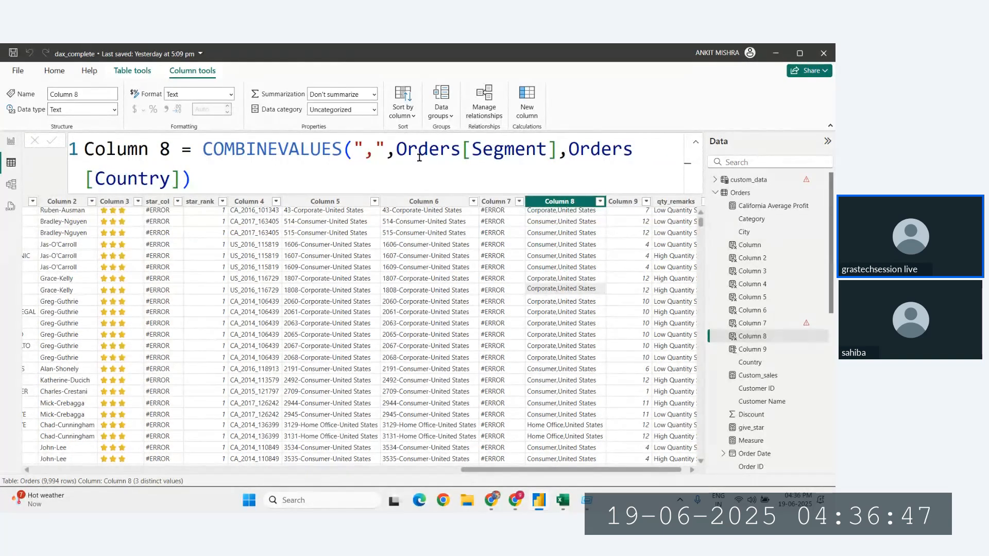
pyautogui.hscroll(1, 503, 247)
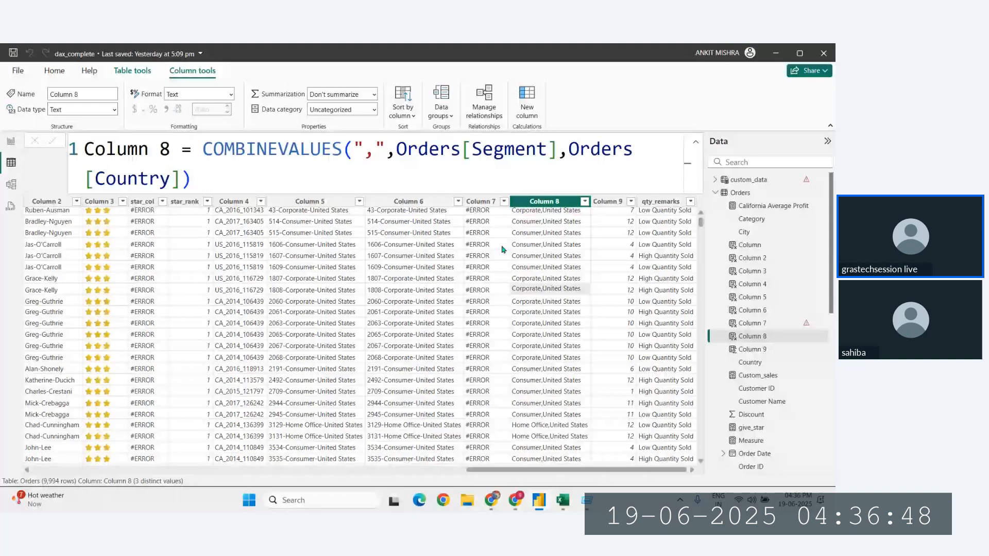
pyautogui.click(668, 201)
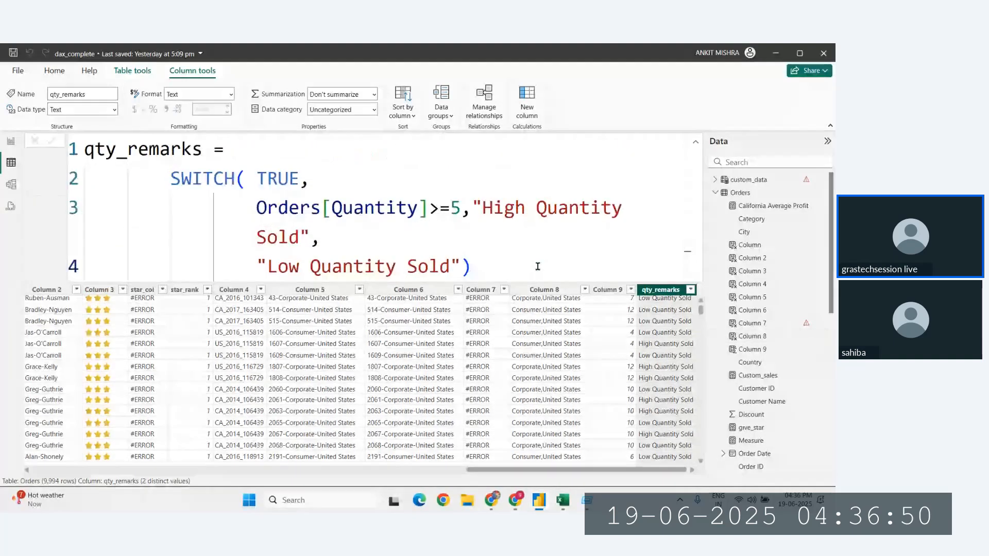
pyautogui.click(248, 168)
pyautogui.click(343, 208)
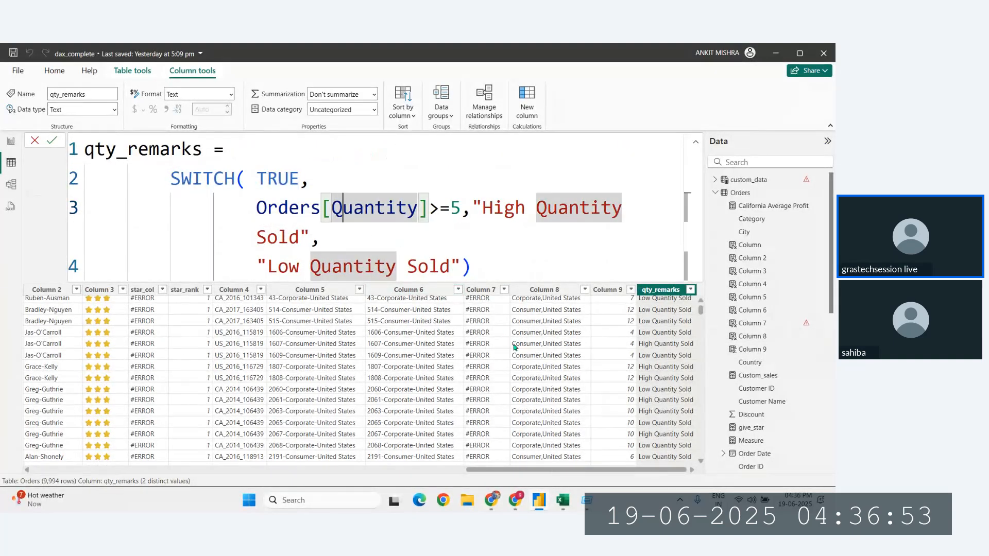
# - Add a new calculated column to the Orders table and start its formula with SWITCH(TRUE
pyautogui.click(539, 290)
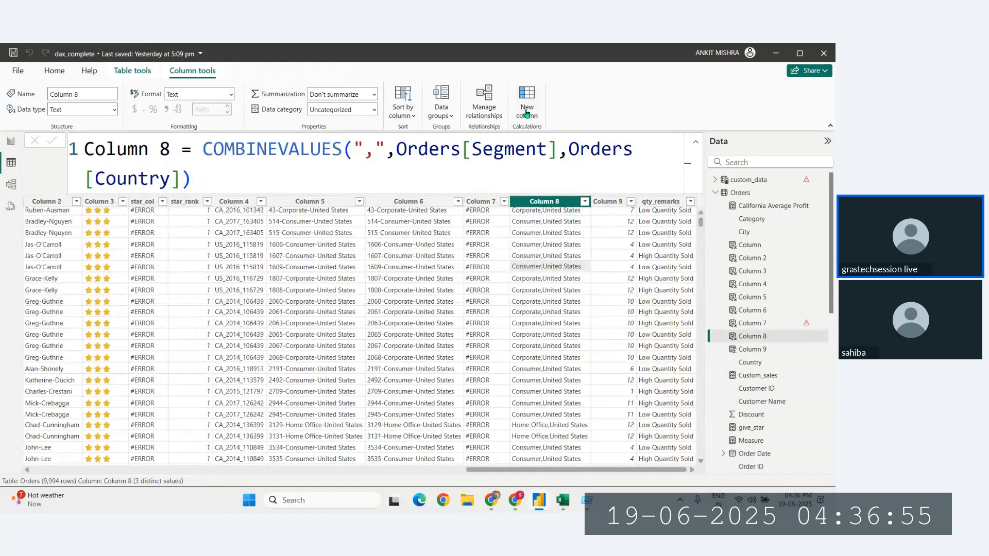
pyautogui.click(527, 105)
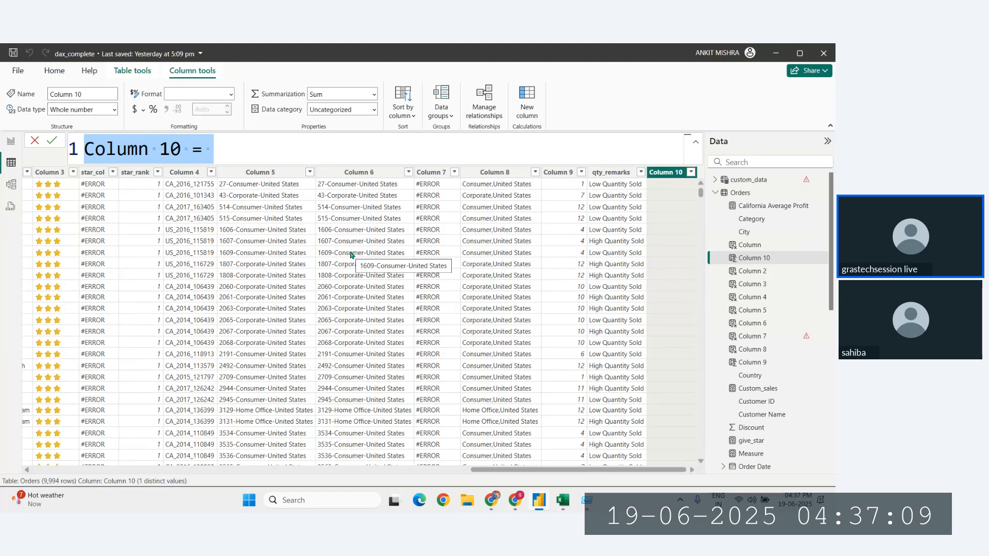
pyautogui.write('sw')
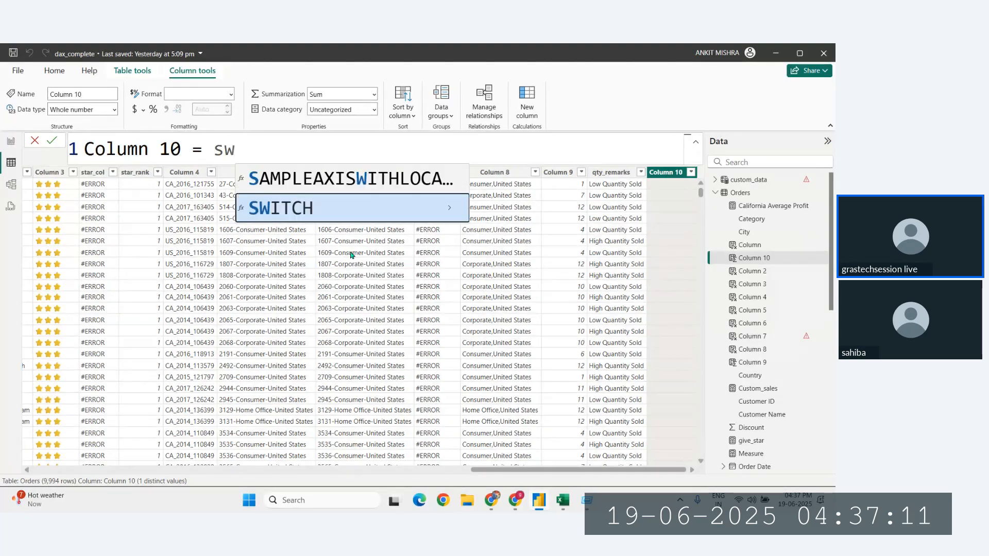
pyautogui.press('Tab')
pyautogui.write('TRU')
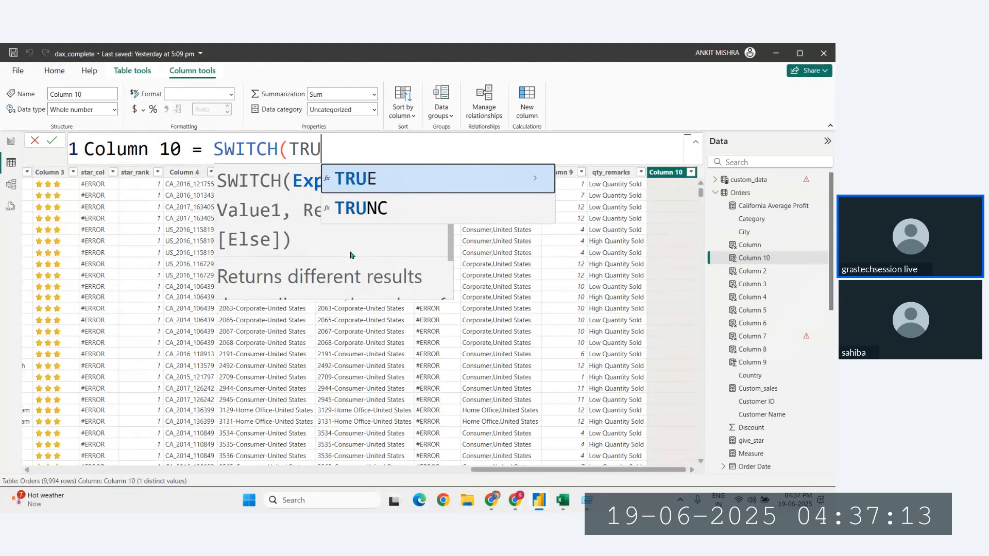
pyautogui.write('E,sal')
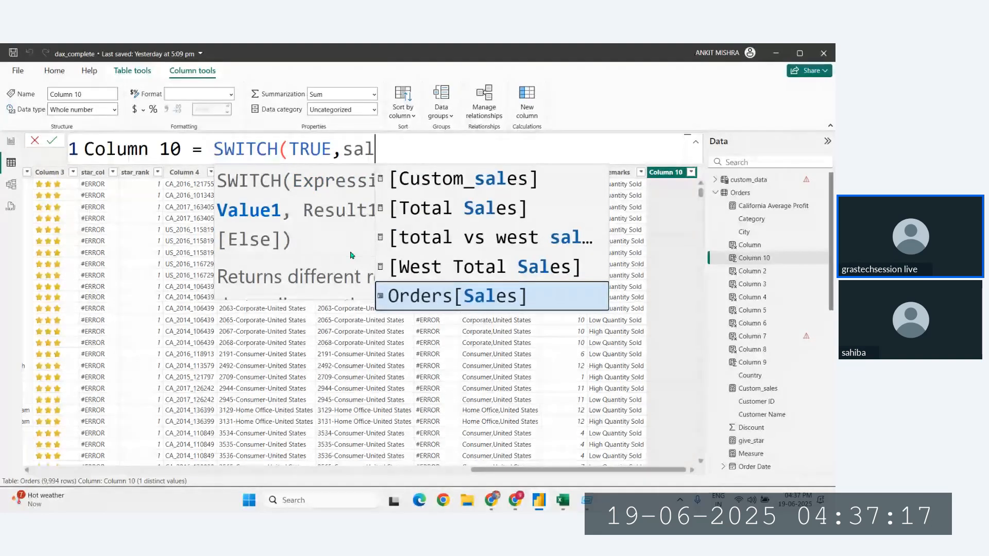
pyautogui.press('Up')
pyautogui.press('Up')
pyautogui.press('Up')
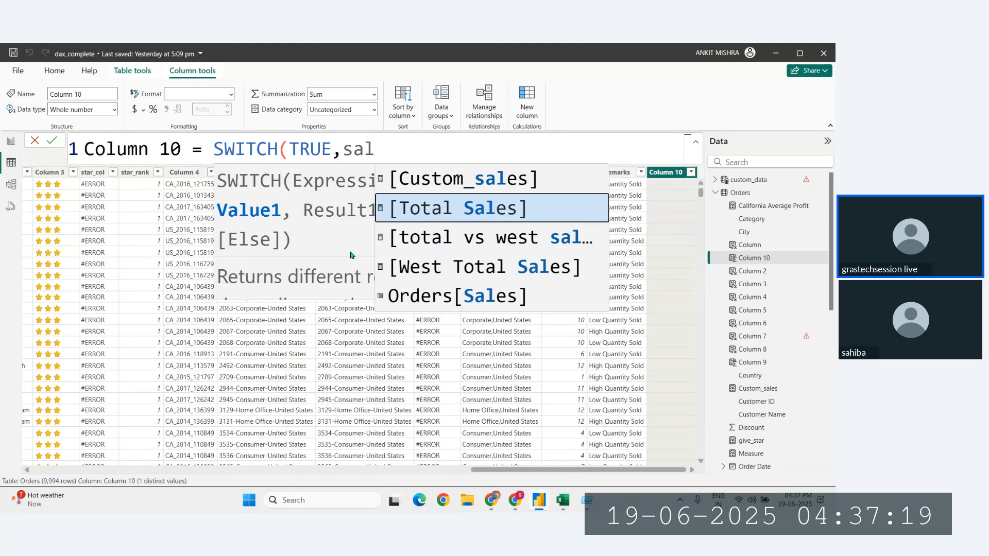
pyautogui.press('Tab')
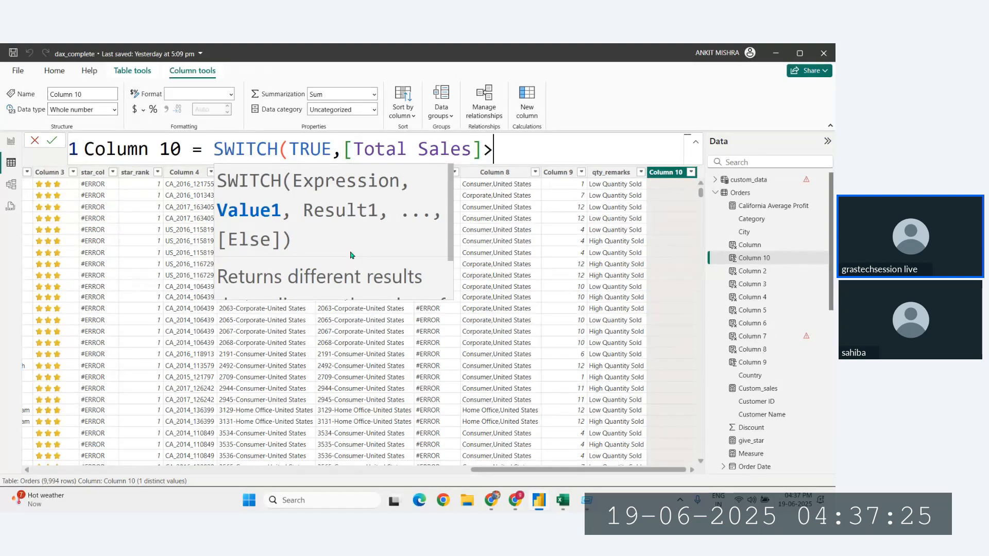
pyautogui.press('BackSpace')
pyautogui.press('BackSpace')
pyautogui.press('BackSpace')
pyautogui.press('BackSpace')
pyautogui.press('BackSpace')
pyautogui.press('BackSpace')
pyautogui.press('BackSpace')
pyautogui.press('BackSpace')
pyautogui.press('BackSpace')
pyautogui.press('BackSpace')
pyautogui.press('BackSpace')
pyautogui.press('BackSpace')
pyautogui.press('BackSpace')
pyautogui.press('BackSpace')
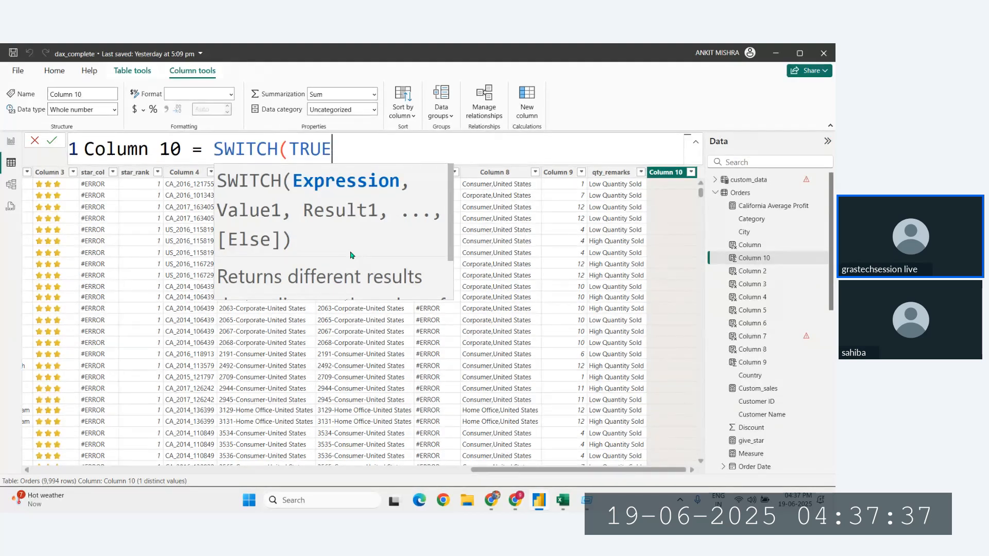
# - Enter Orders[Sales]>=5000 as the first SWITCH condition with 5 as its result
pyautogui.write(',or')
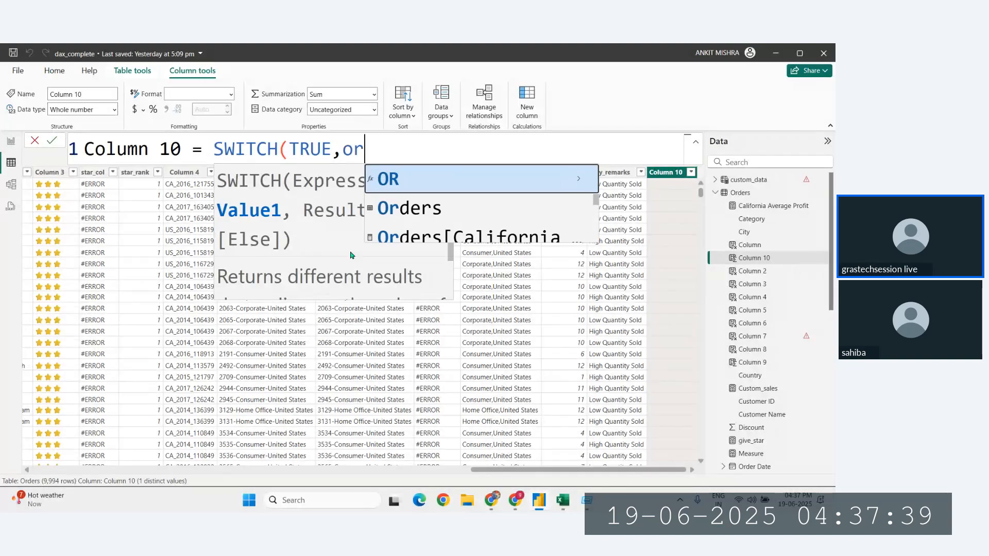
pyautogui.press('BackSpace')
pyautogui.press('BackSpace')
pyautogui.write('s[Sal')
pyautogui.press('Up')
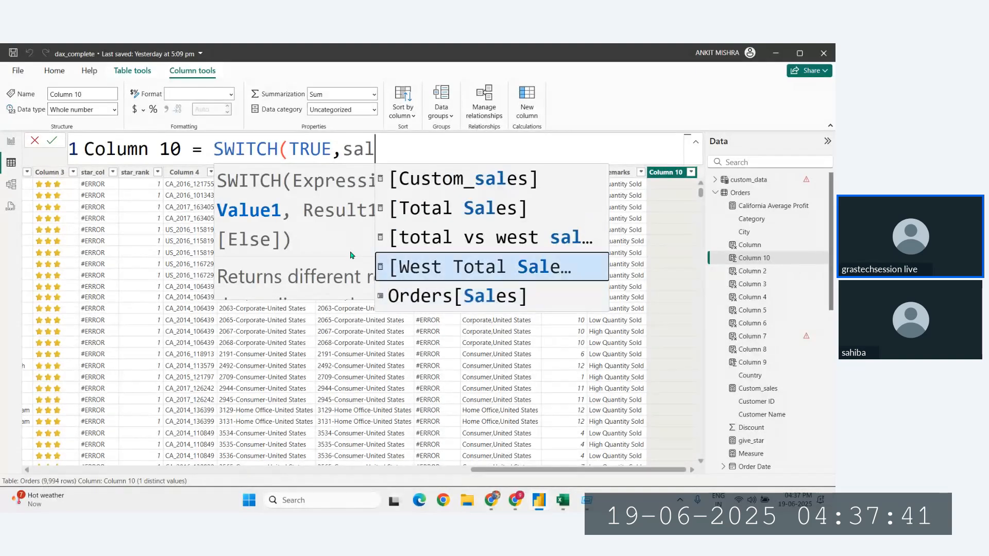
pyautogui.press('Down')
pyautogui.press('Tab')
pyautogui.write('>=')
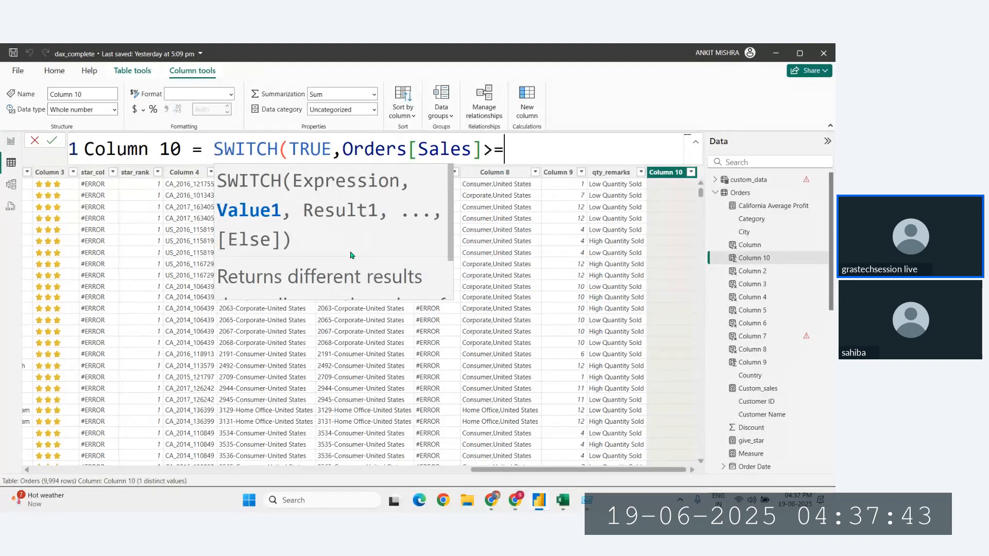
pyautogui.write('5000,')
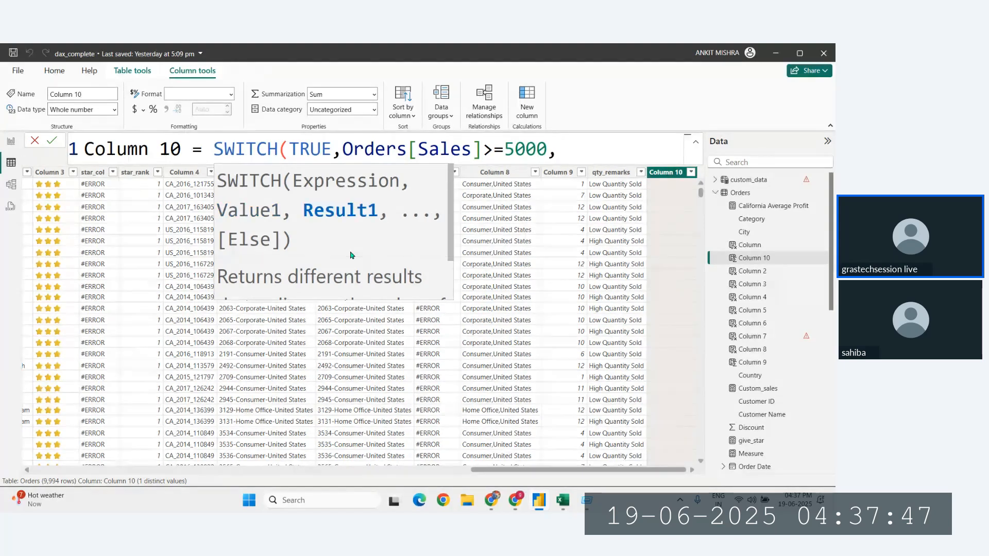
pyautogui.write('5')
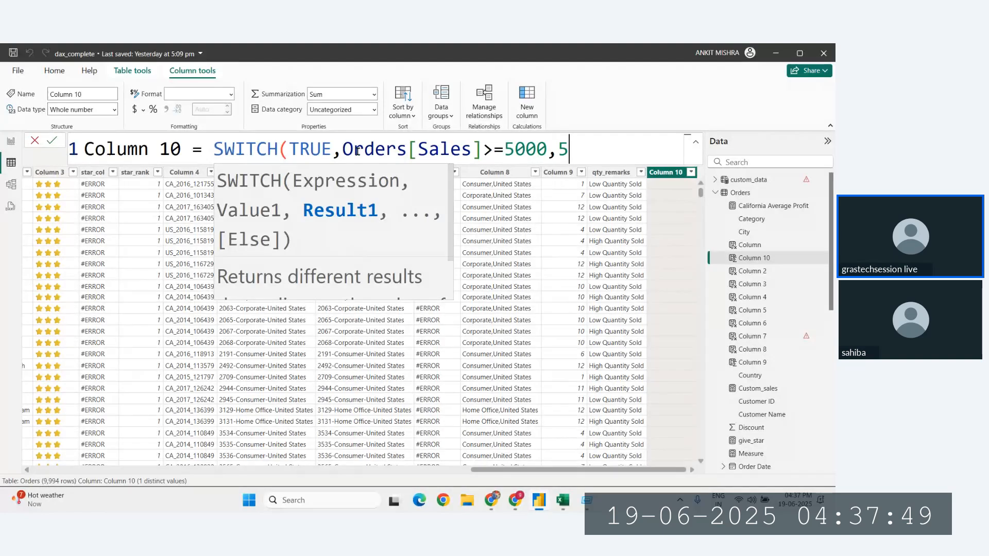
# - Copy the Orders[Sales]>=5000,5 pair and move it onto its own line below SWITCH(TRUE, in the formula
pyautogui.scroll(-5, 360, 147)
pyautogui.scroll(3, 364, 147)
pyautogui.scroll(-3, 305, 146)
pyautogui.click(305, 147)
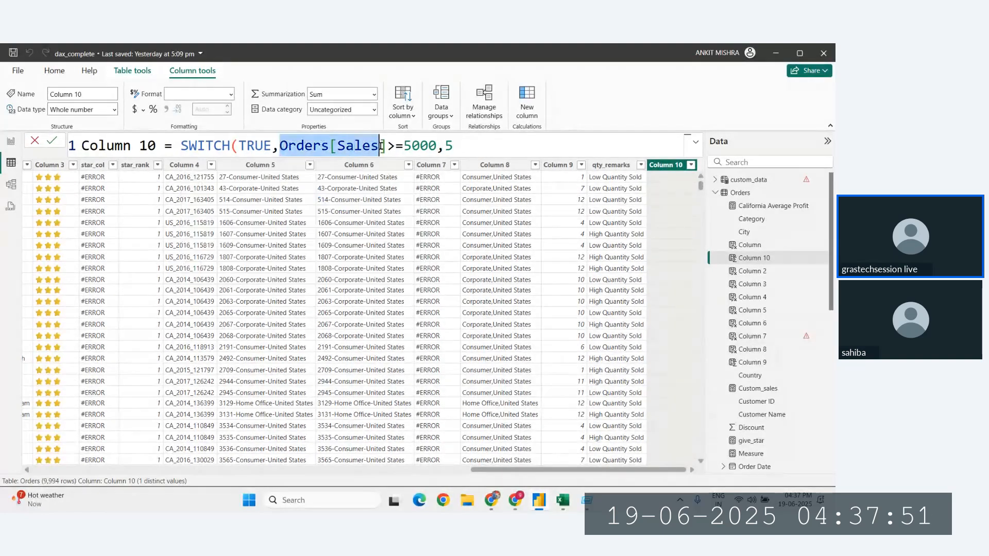
pyautogui.click(471, 146)
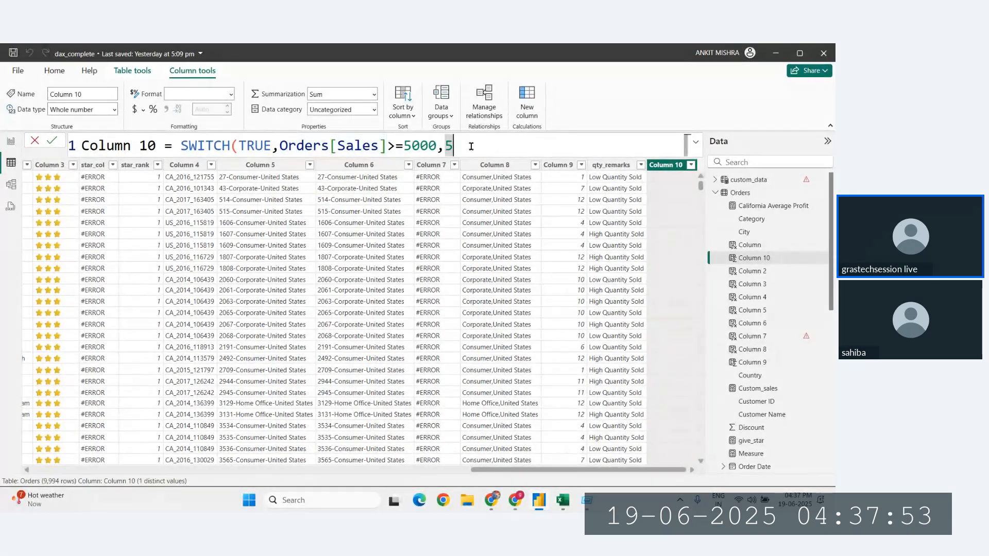
pyautogui.moveTo(280, 146); pyautogui.dragTo(465, 145)
pyautogui.hotkey('ctrl', 'c')
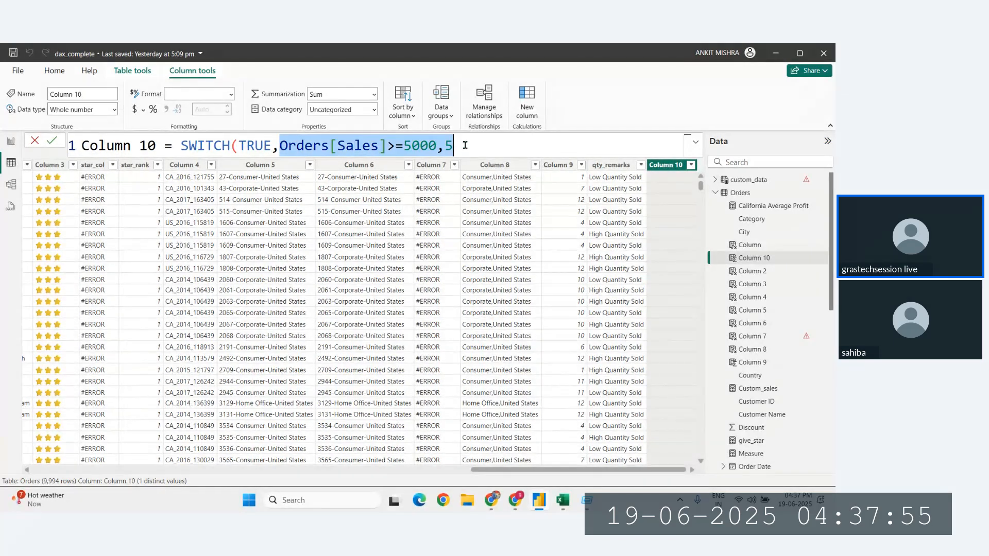
pyautogui.click(465, 145)
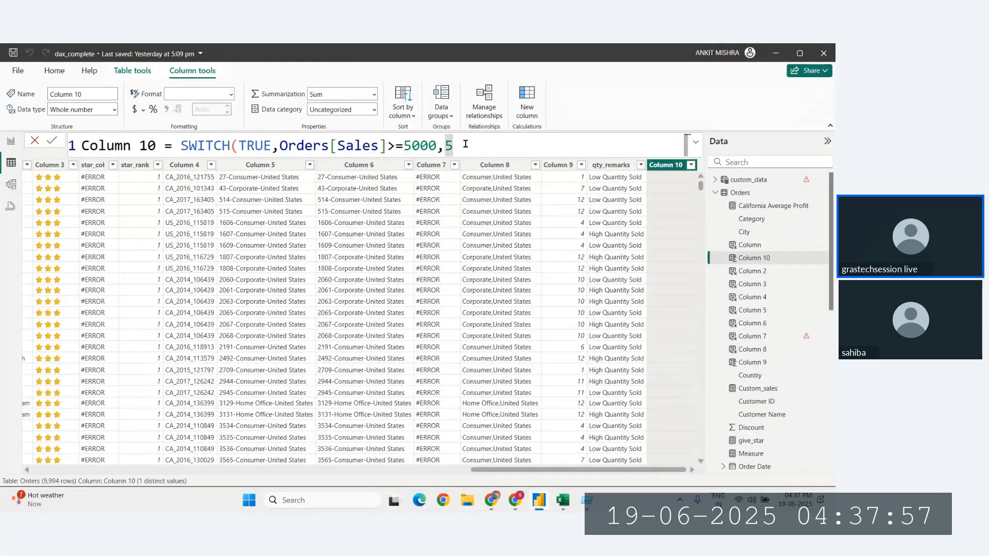
pyautogui.click(280, 147)
pyautogui.hotkey('shift', 'Return')
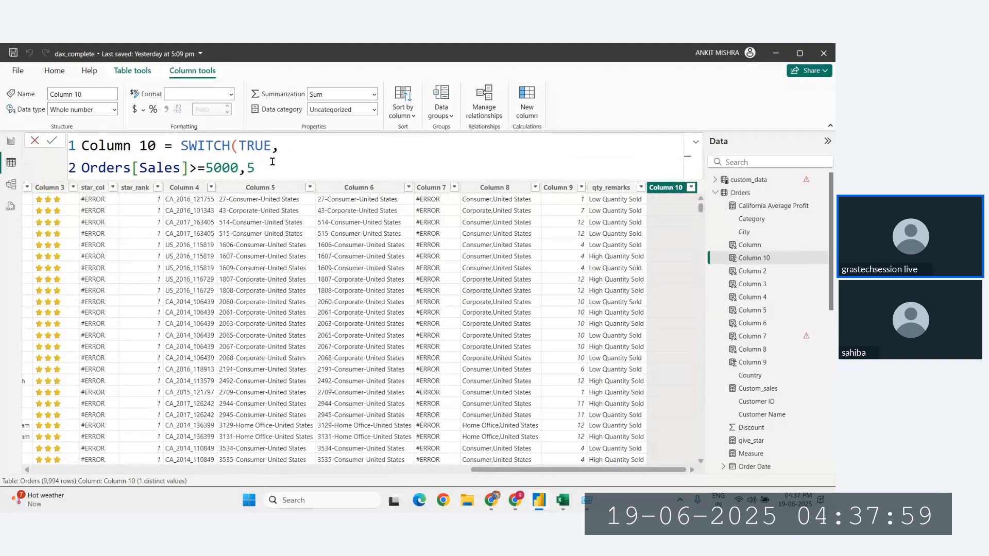
# - Add a second SWITCH condition on a new line from the copied pair, with Orders[Sales]>=2000 returning 4
pyautogui.click(272, 165)
pyautogui.hotkey('shift', 'Return')
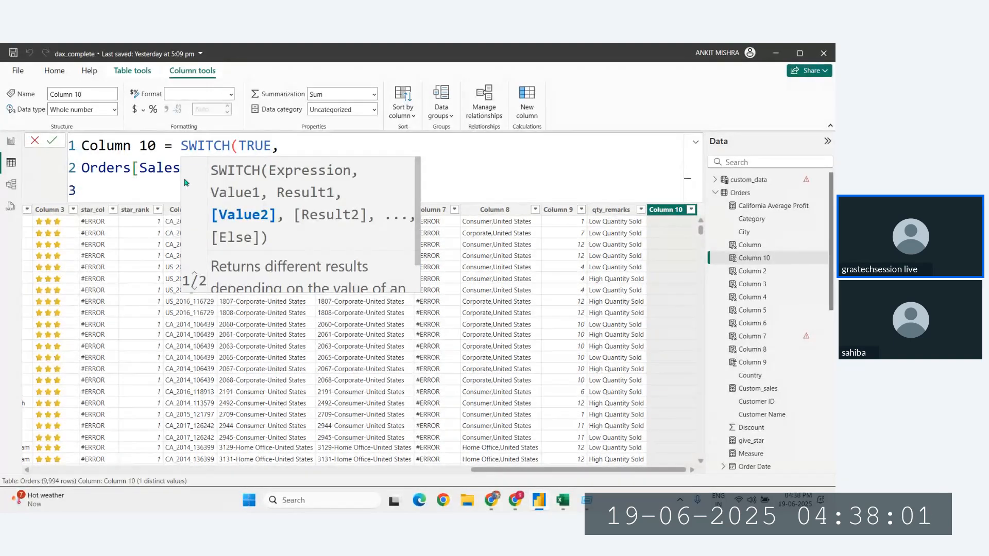
pyautogui.hotkey('ctrl', 'v')
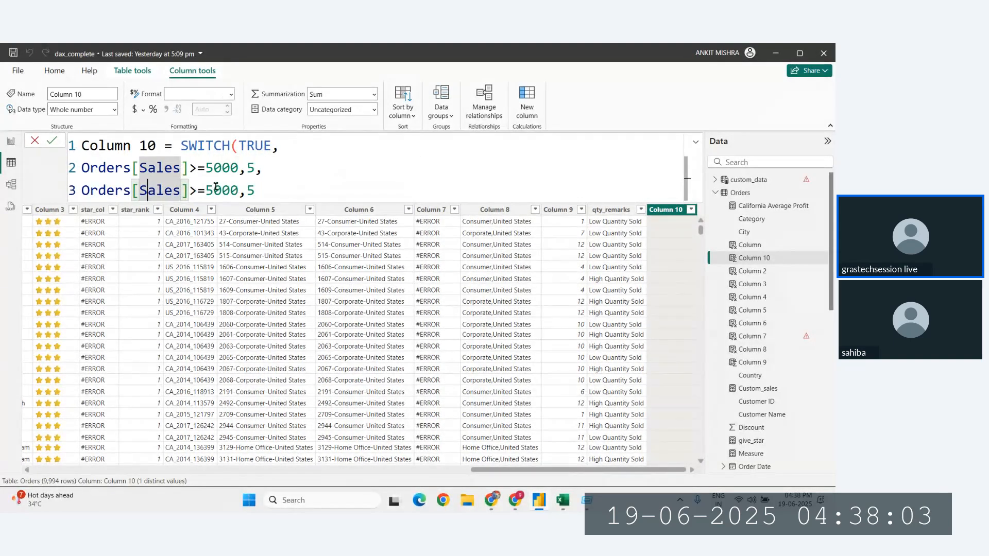
pyautogui.click(215, 190)
pyautogui.press('BackSpace')
pyautogui.write('2')
pyautogui.click(262, 189)
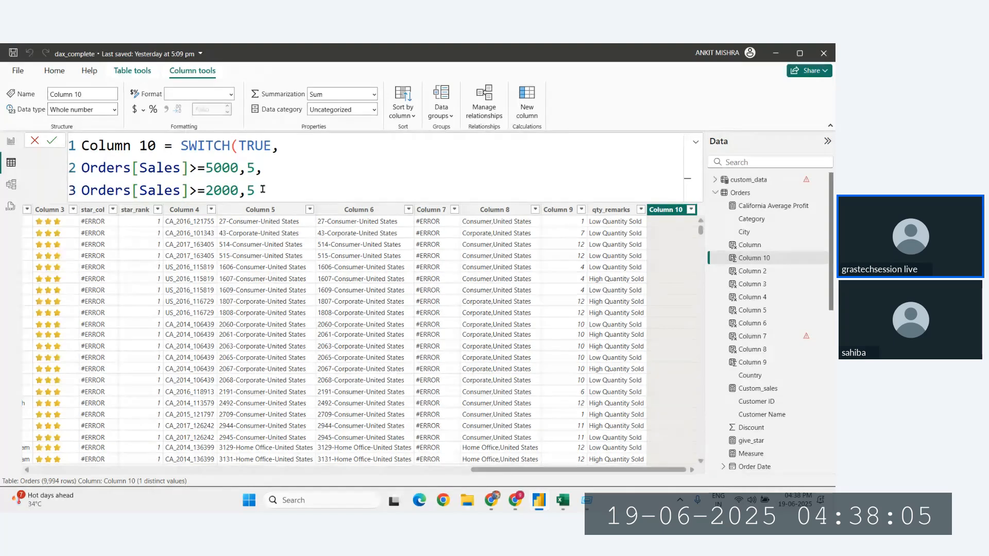
pyautogui.press('BackSpace')
pyautogui.write('4,')
# - Add a third SWITCH condition on a new line from the copied pair, with Orders[Sales]>=1000 returning 3
pyautogui.press('Return')
pyautogui.hotkey('ctrl', 'v')
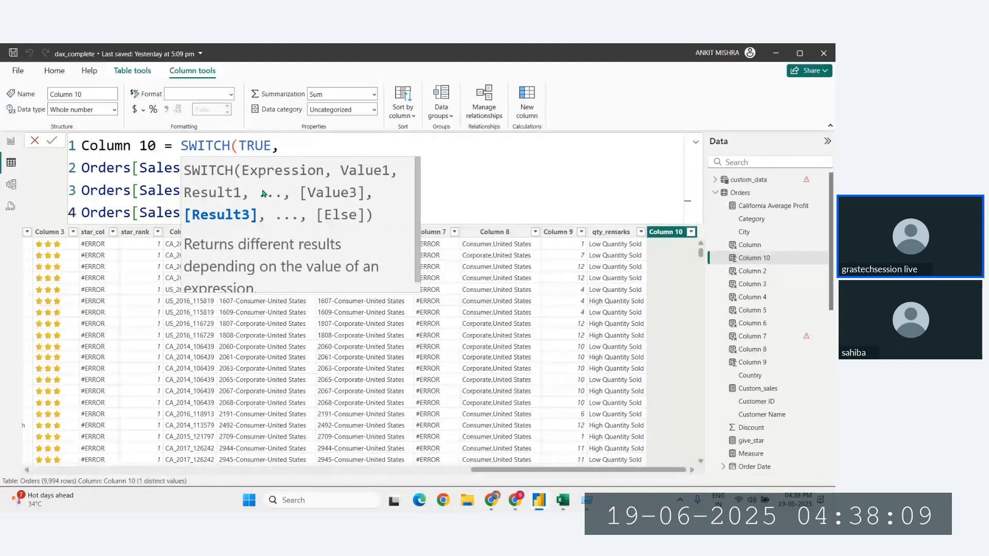
pyautogui.click(120, 212)
pyautogui.click(211, 212)
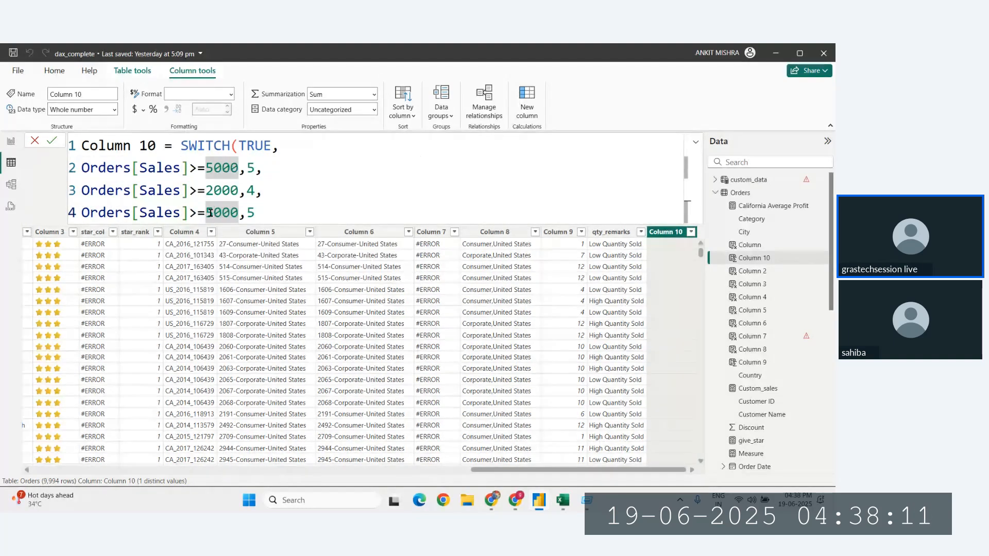
pyautogui.press('BackSpace')
pyautogui.write('1')
pyautogui.click(256, 212)
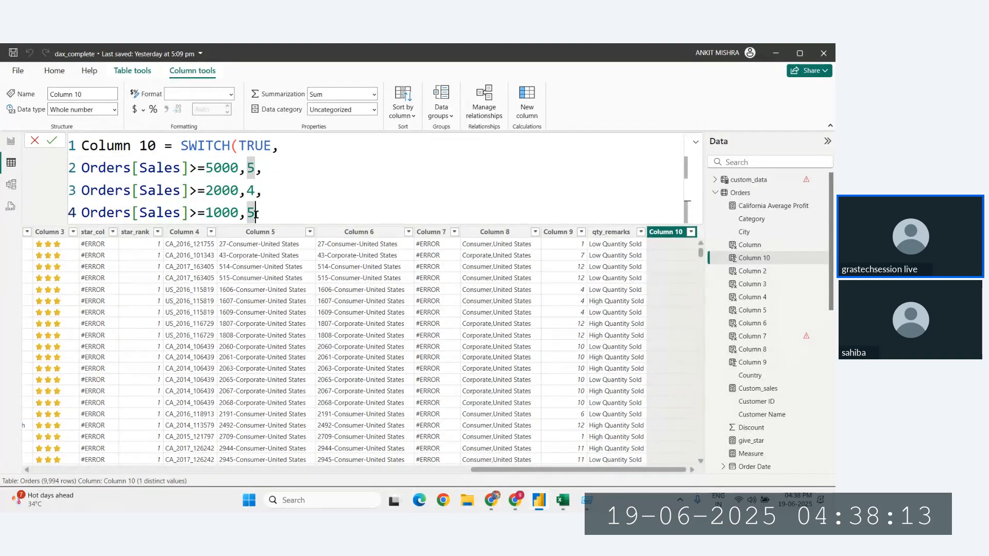
pyautogui.press('BackSpace')
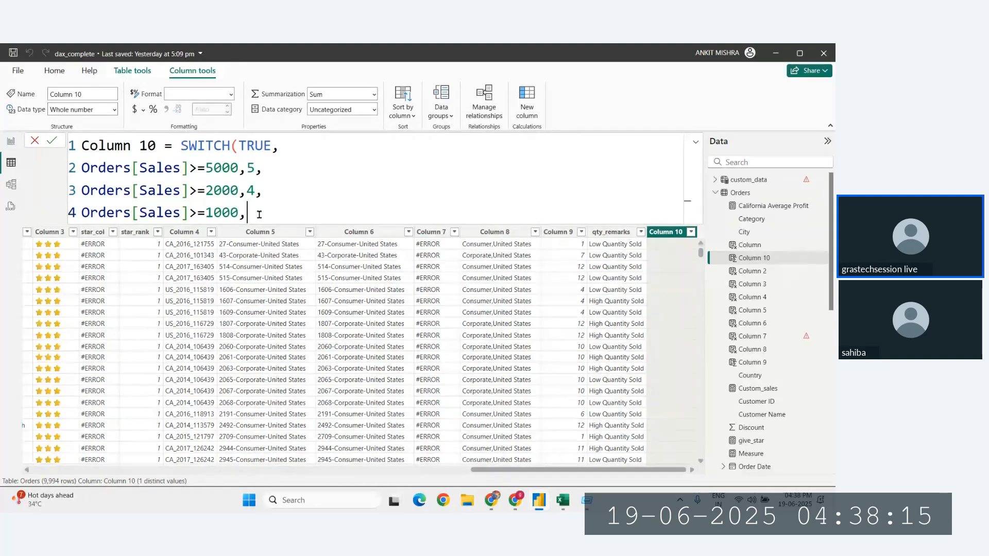
pyautogui.write('3,')
# - Add a fourth SWITCH condition on a new line from the copied pair, with Orders[Sales]>=500 returning 2
pyautogui.hotkey('shift', 'Return')
pyautogui.hotkey('ctrl', 'v')
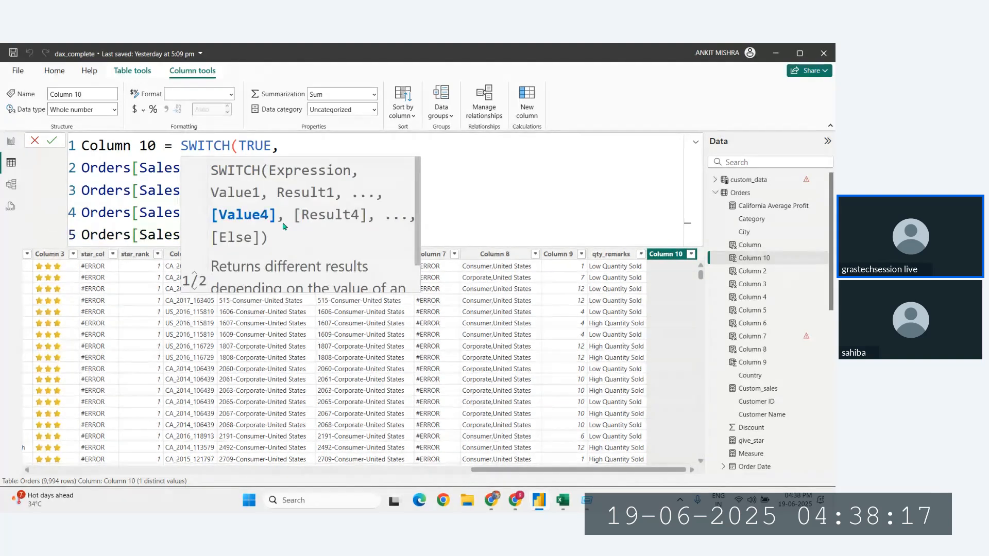
pyautogui.click(222, 235)
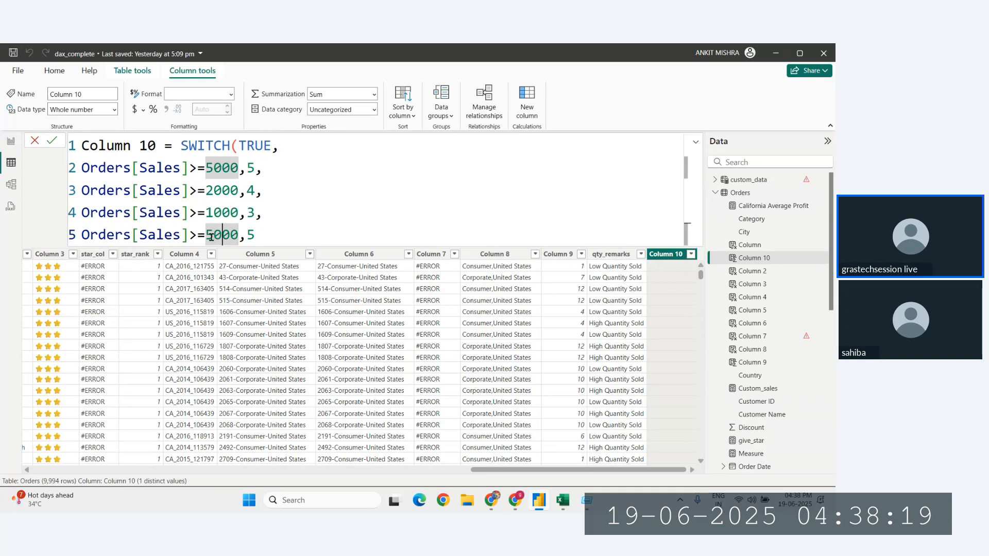
pyautogui.press('Delete')
pyautogui.click(257, 236)
pyautogui.press('BackSpace')
pyautogui.write('2')
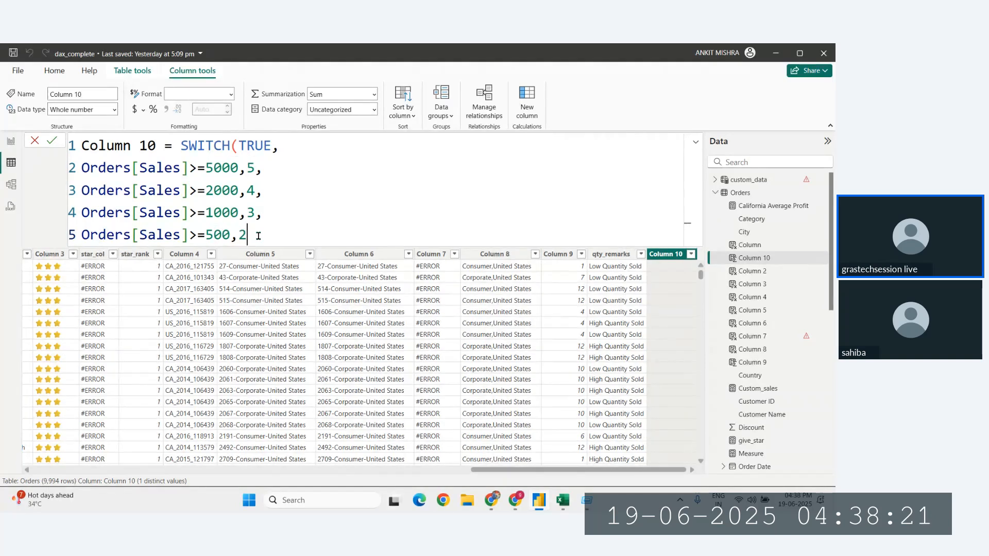
# - Add 1 as the SWITCH default result on a new line, close the function and commit the column formula
pyautogui.write(',')
pyautogui.hotkey('shift', 'Return')
pyautogui.write('1')
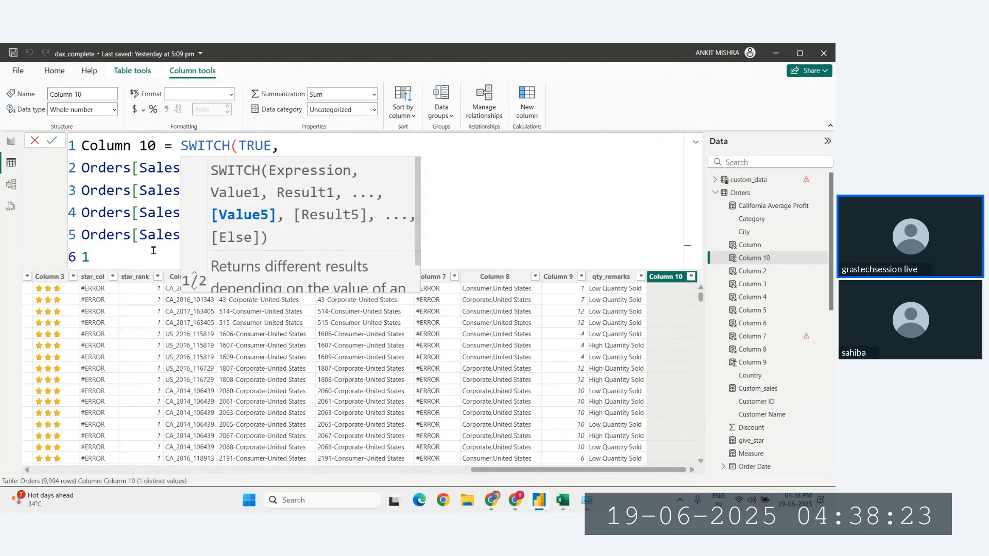
pyautogui.write(')')
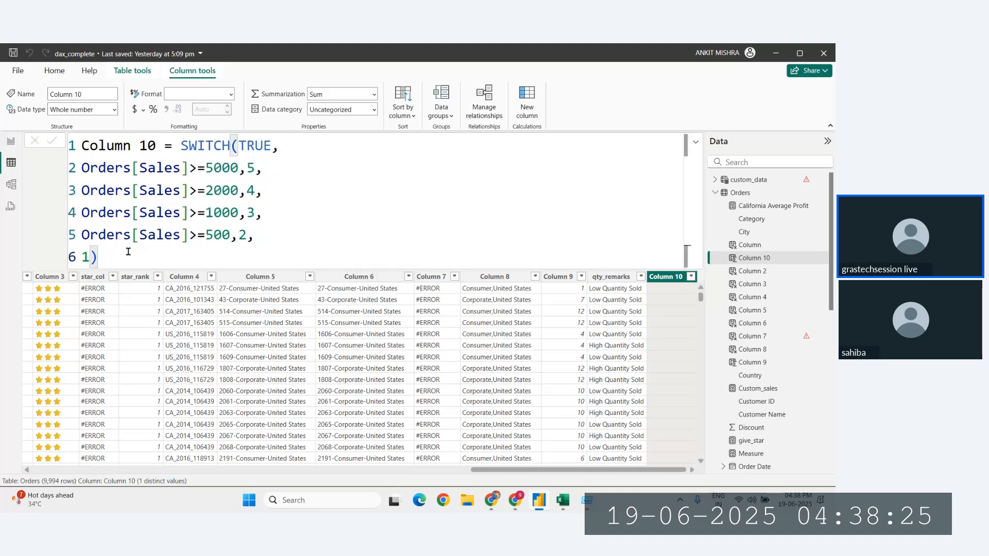
pyautogui.press('Return')
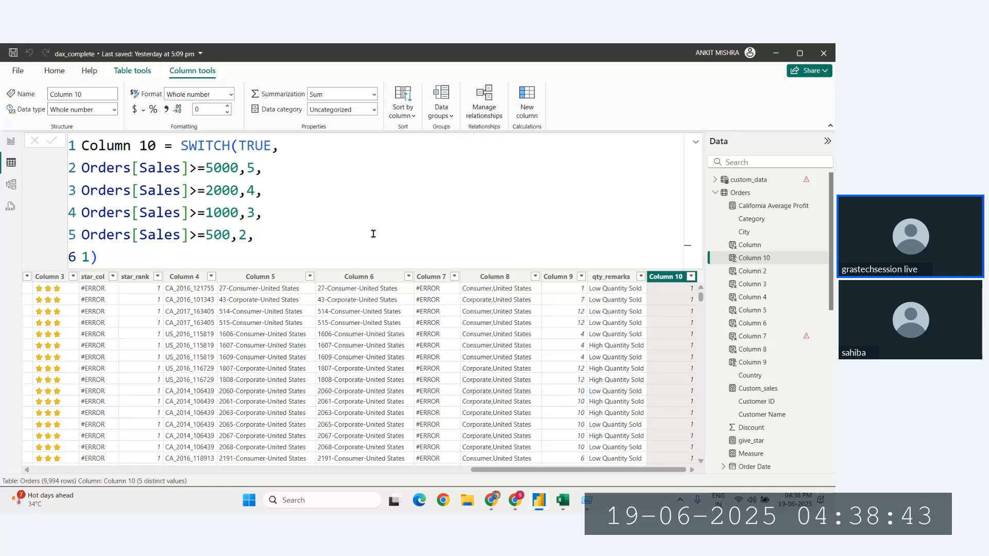
# - Review the committed SWITCH formula, examining the TRUE expression, the Orders[Sales] conditions and the result paired with each condition
pyautogui.moveTo(247, 144); pyautogui.dragTo(275, 142)
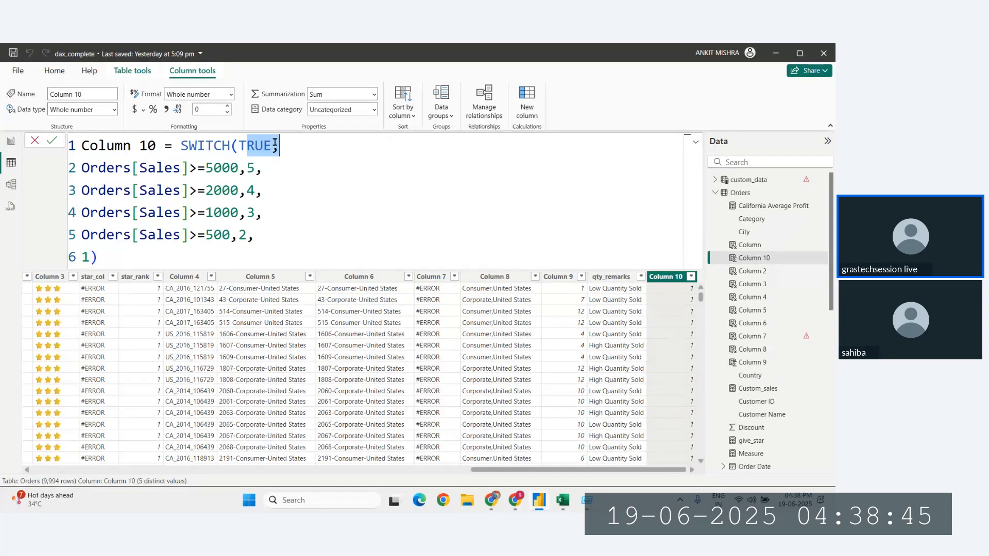
pyautogui.moveTo(198, 168); pyautogui.dragTo(247, 168)
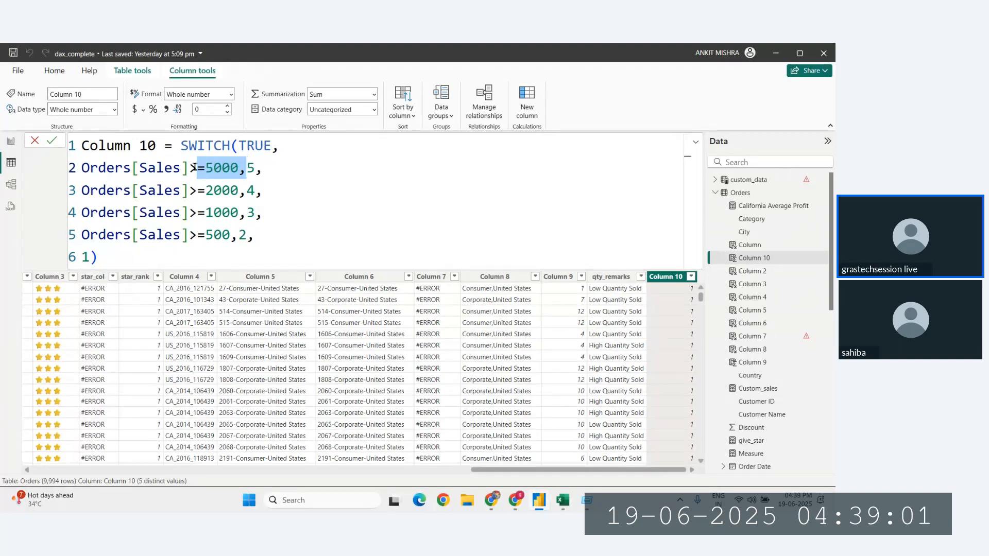
pyautogui.moveTo(86, 168); pyautogui.dragTo(184, 168)
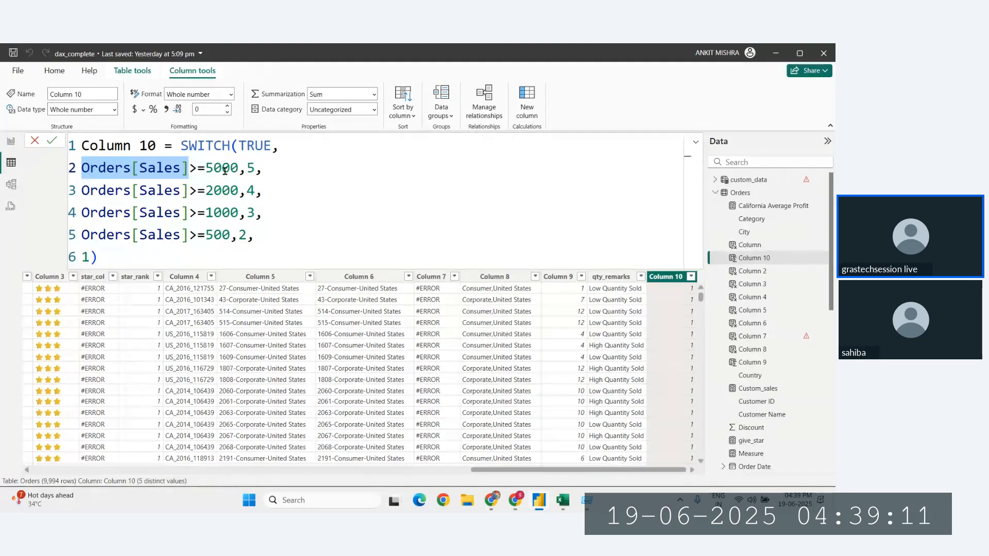
pyautogui.moveTo(197, 169); pyautogui.dragTo(121, 173)
pyautogui.click(176, 170)
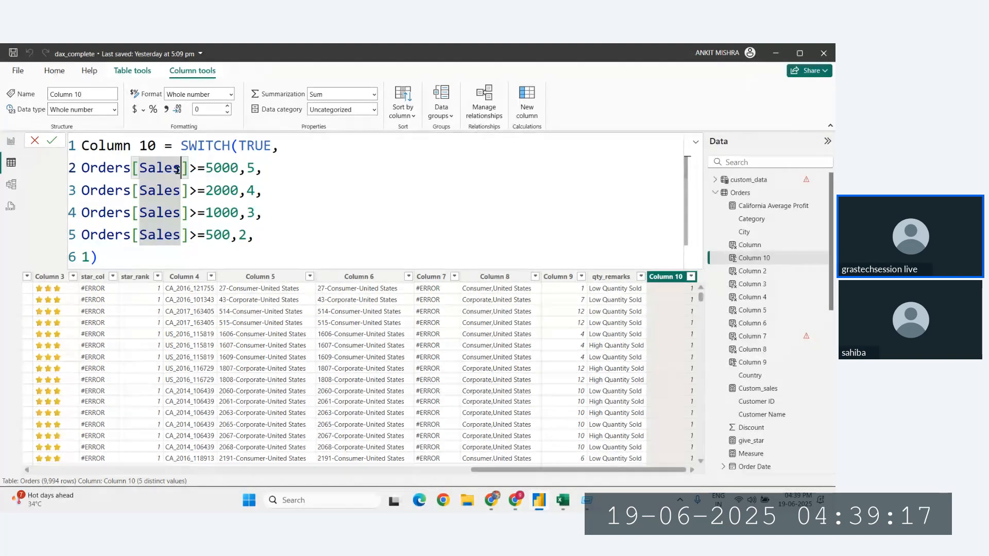
pyautogui.moveTo(83, 168); pyautogui.dragTo(187, 168)
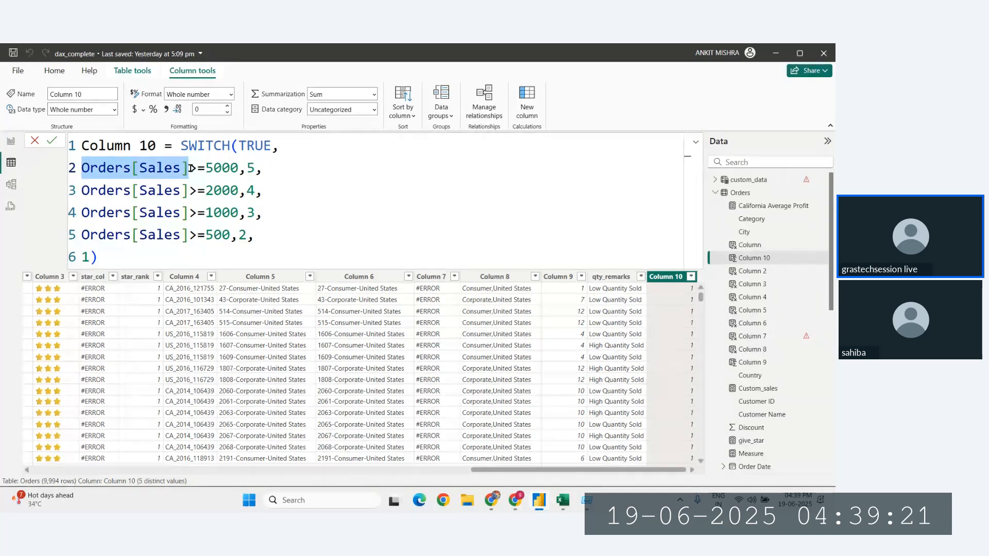
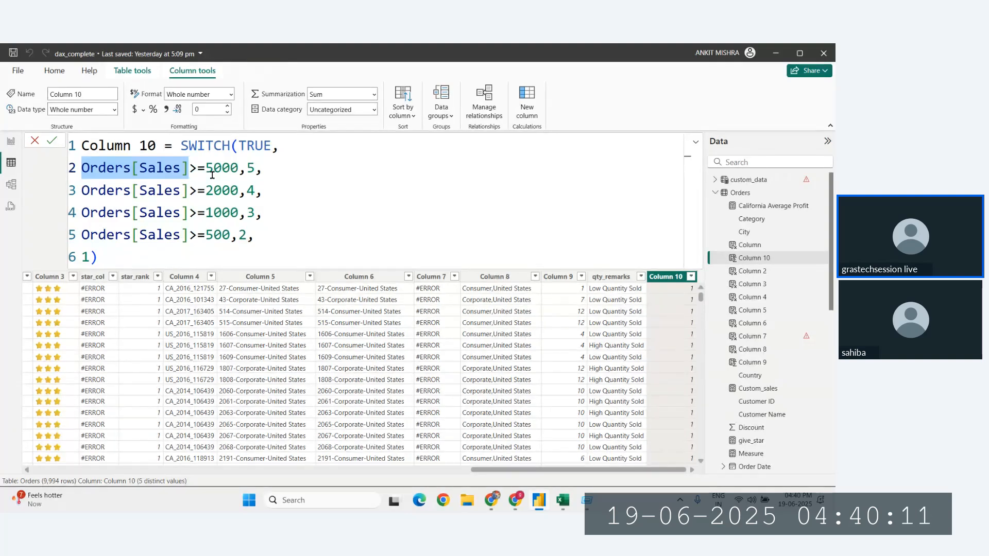
pyautogui.click(128, 251)
pyautogui.moveTo(128, 251); pyautogui.dragTo(81, 168)
pyautogui.click(195, 173)
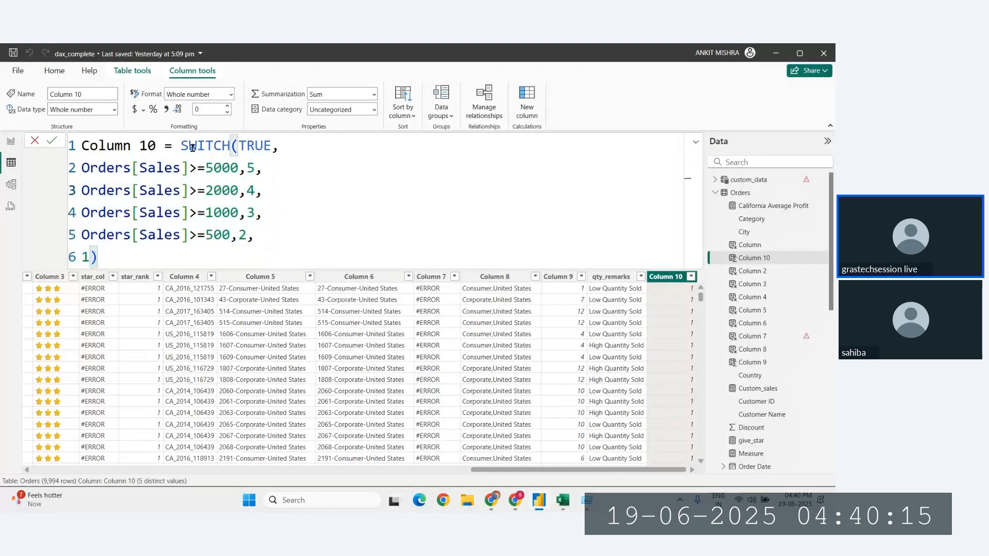
pyautogui.moveTo(181, 146); pyautogui.dragTo(154, 257)
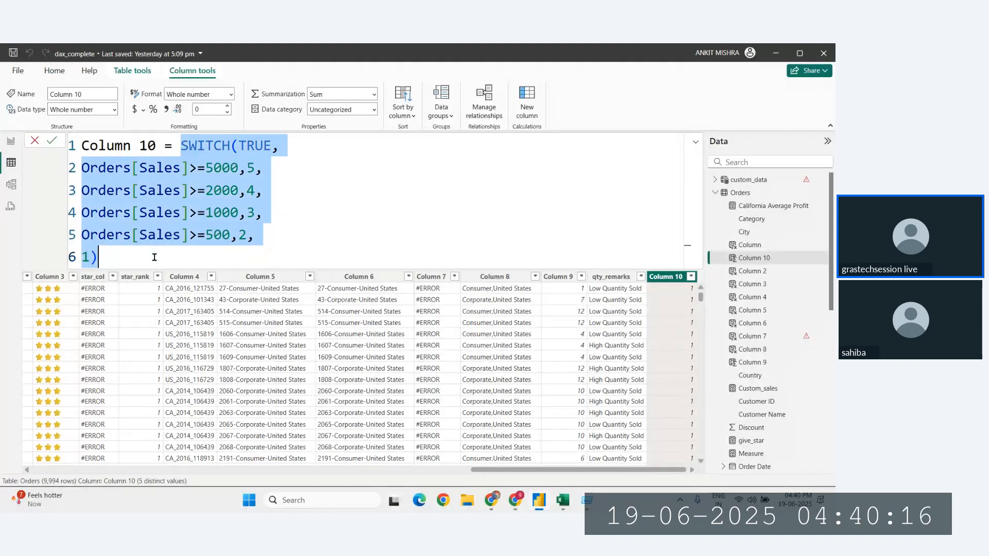
pyautogui.click(248, 168)
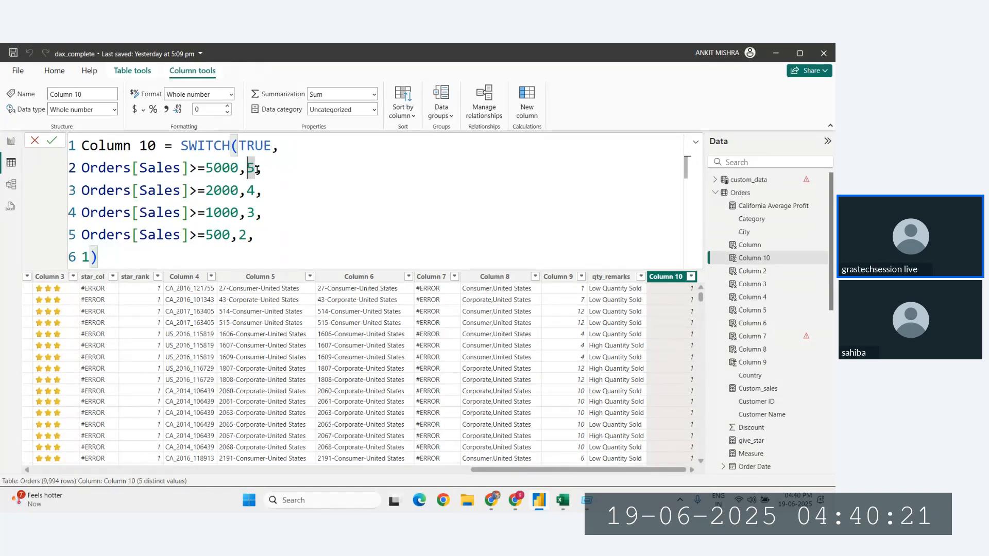
pyautogui.click(247, 186)
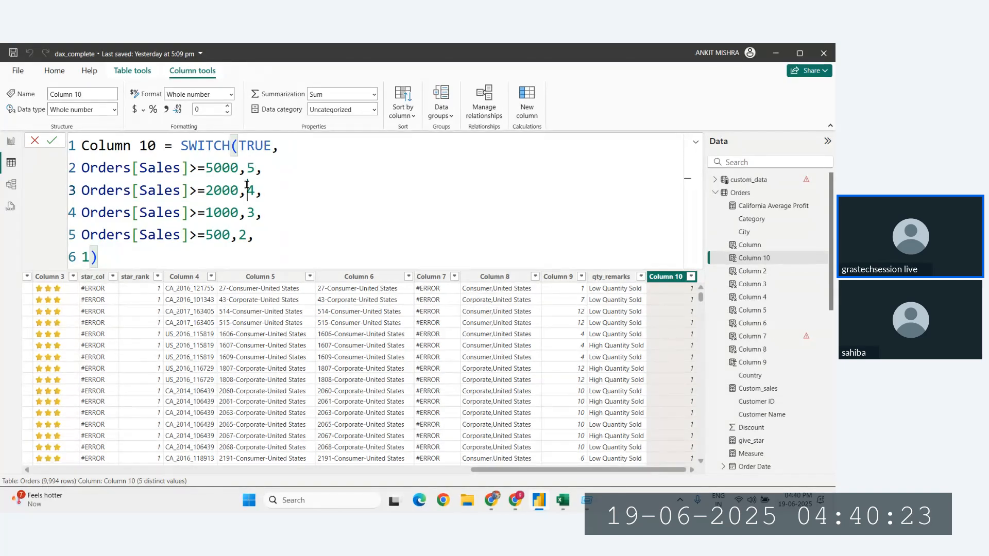
pyautogui.click(240, 234)
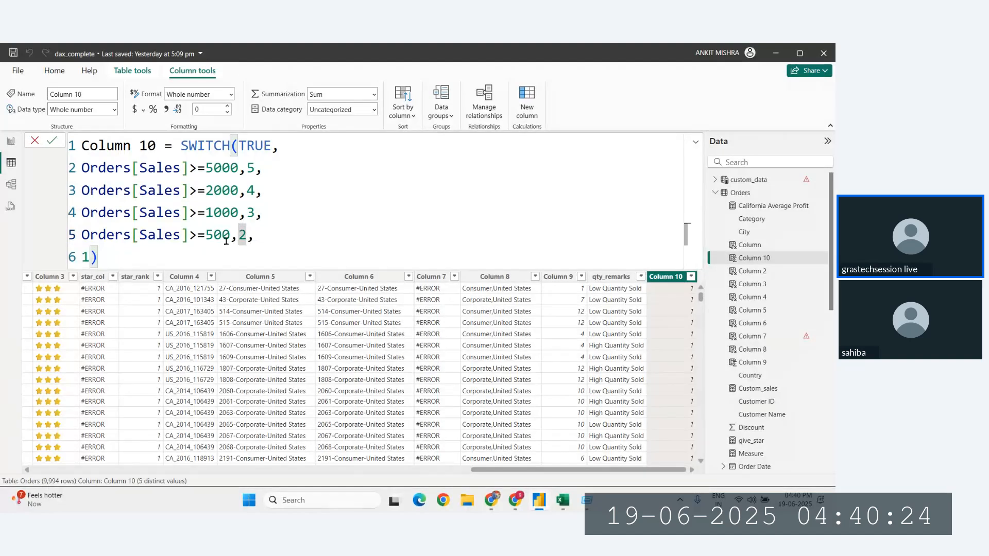
# - Insert the REPT function with its opening parenthesis directly before SWITCH in the Column 10 formula
pyautogui.click(176, 152)
pyautogui.write('R')
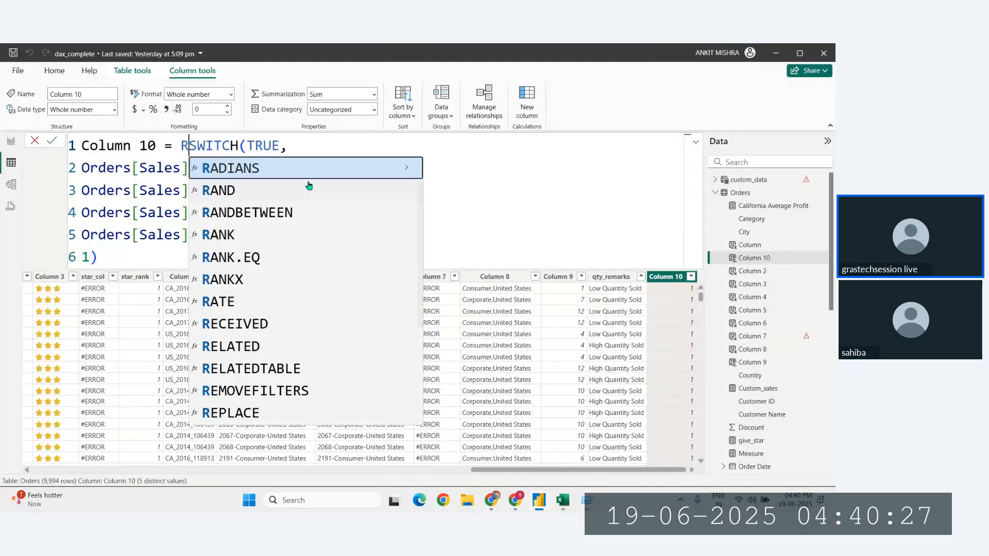
pyautogui.write('EPT')
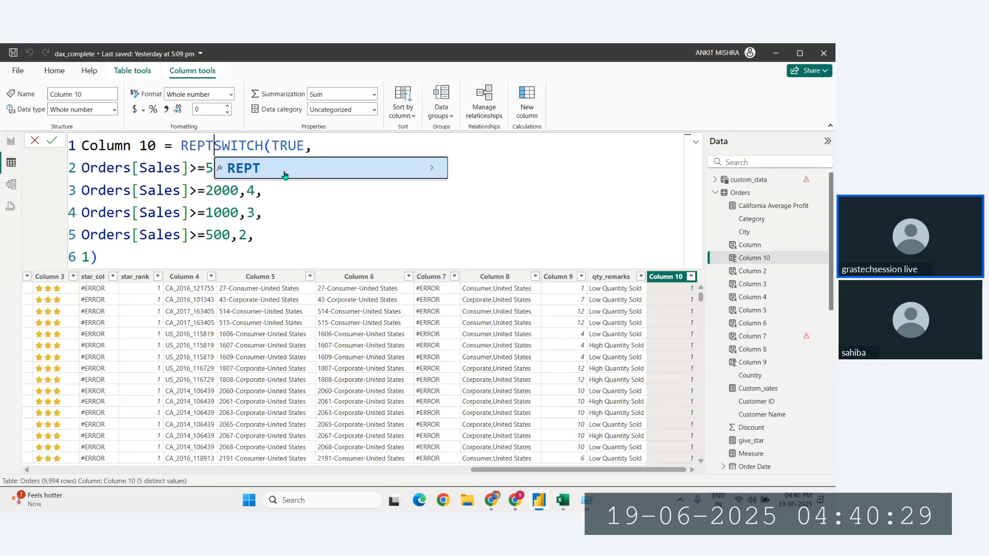
pyautogui.click(285, 175)
pyautogui.click(123, 252)
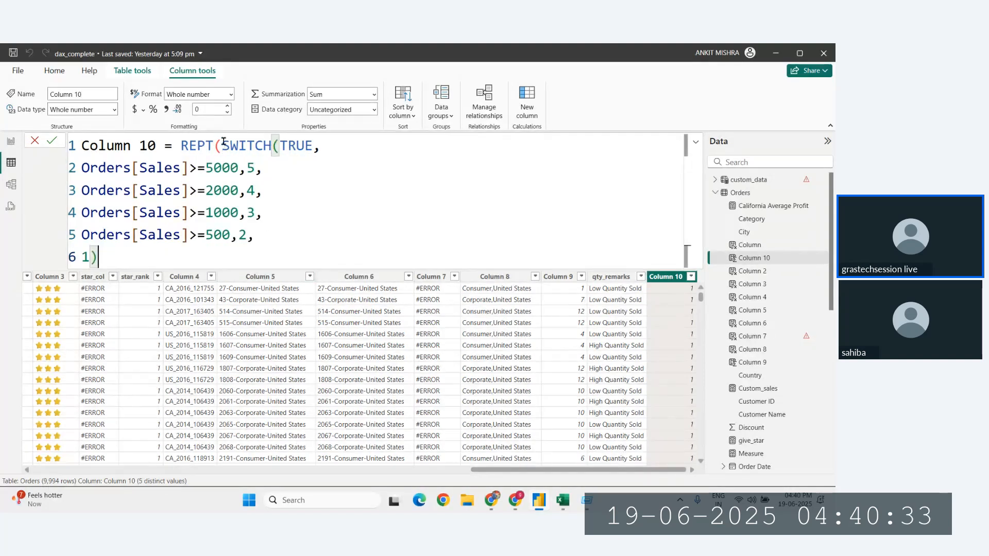
pyautogui.moveTo(272, 146); pyautogui.dragTo(222, 146)
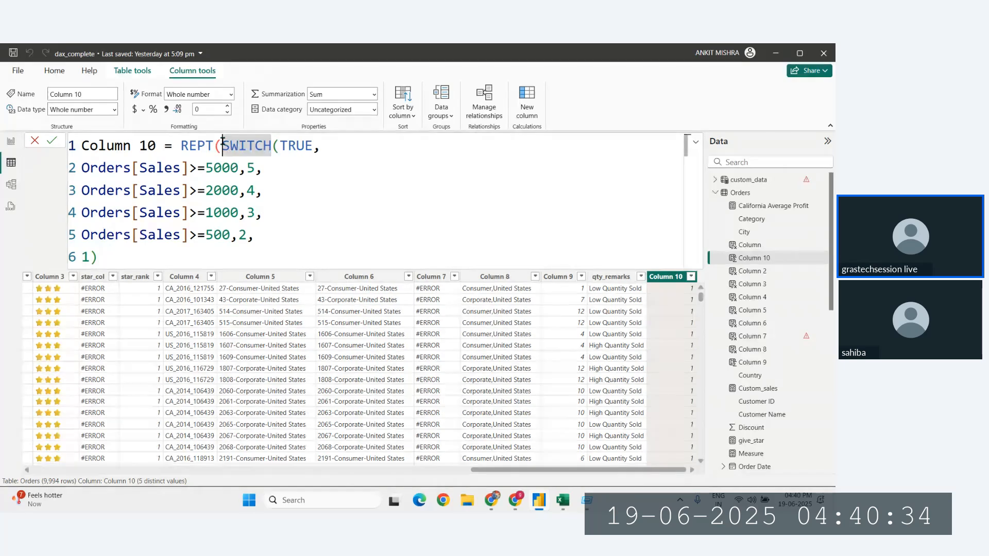
pyautogui.click(109, 257)
pyautogui.write(',')
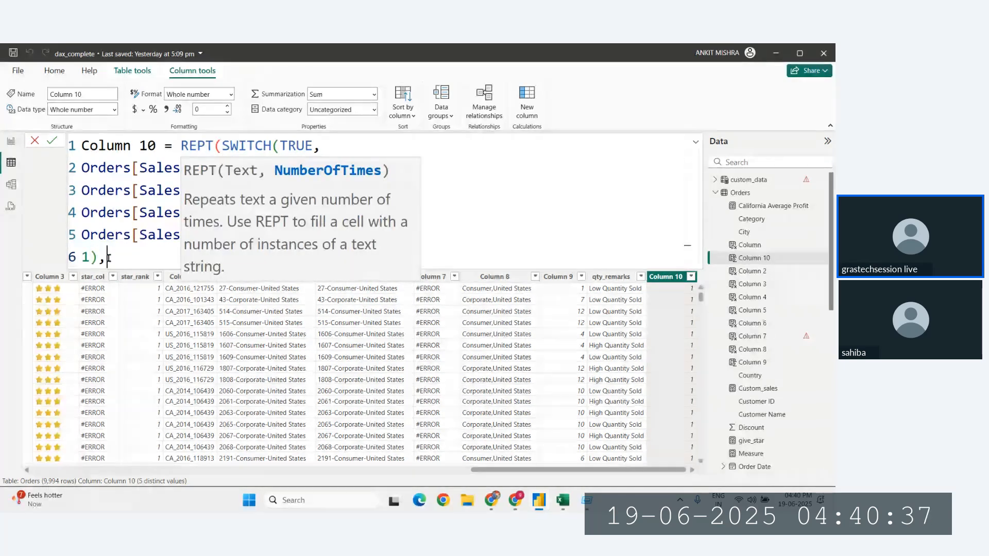
pyautogui.press('BackSpace')
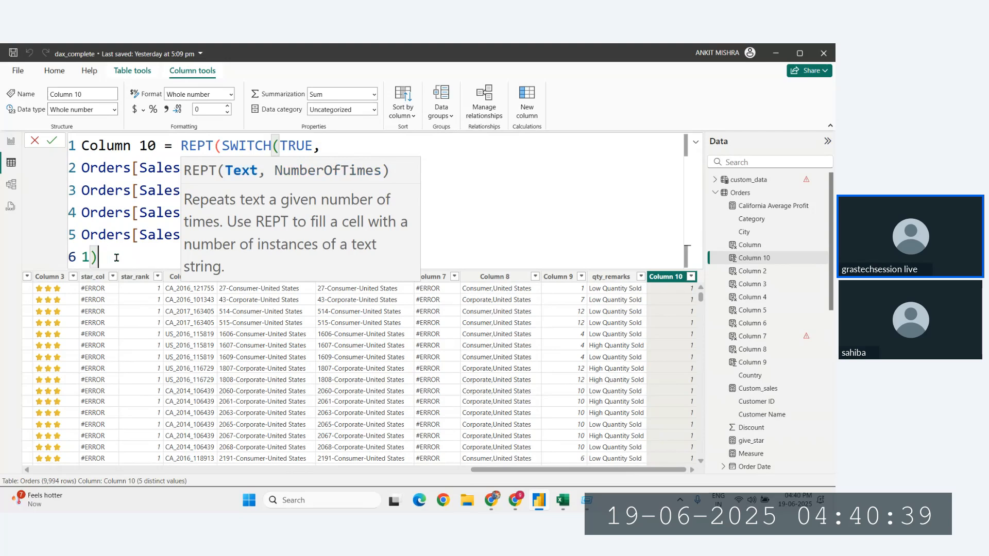
# - Give REPT an empty quoted text as its first argument before SWITCH, and close REPT at the end of the formula
pyautogui.click(222, 146)
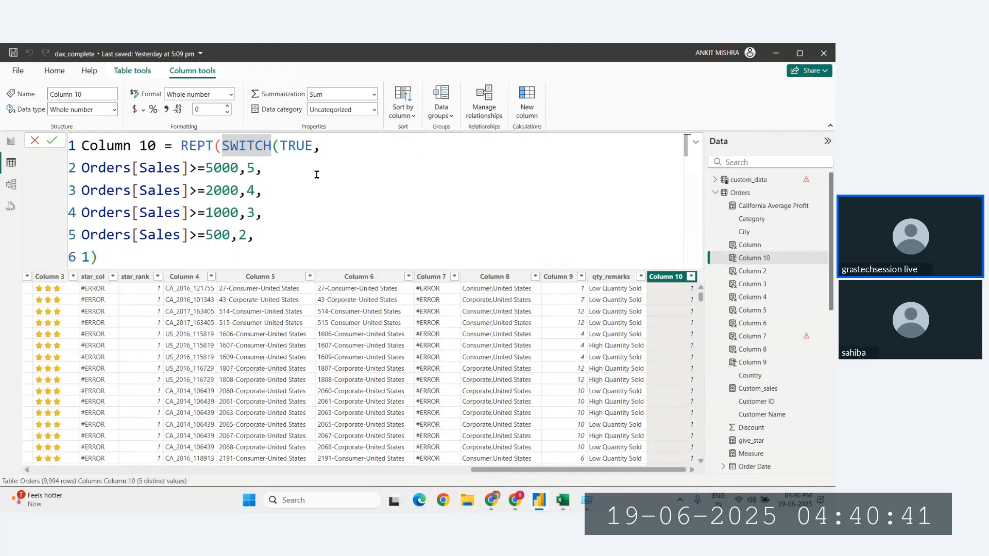
pyautogui.write(',')
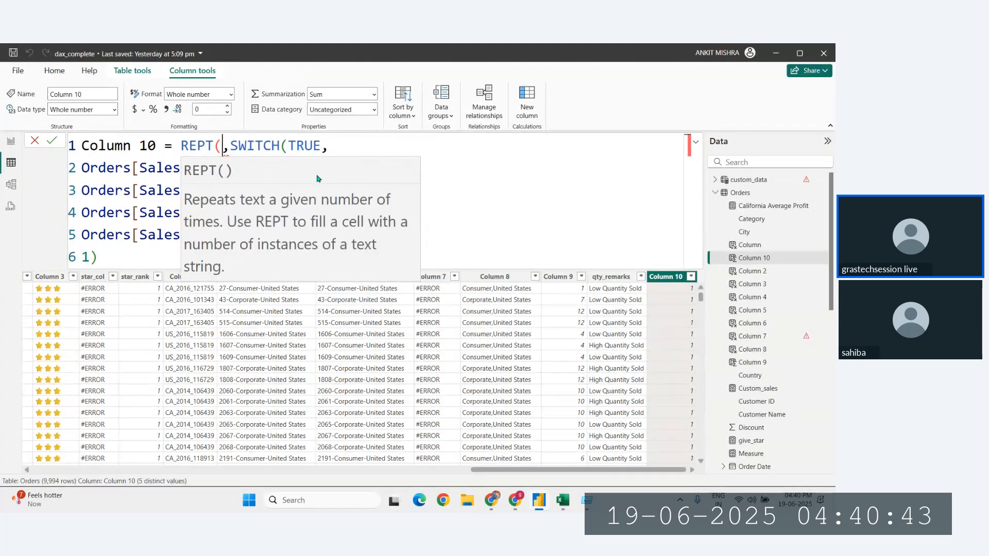
pyautogui.write('""')
pyautogui.click(124, 254)
pyautogui.write(')')
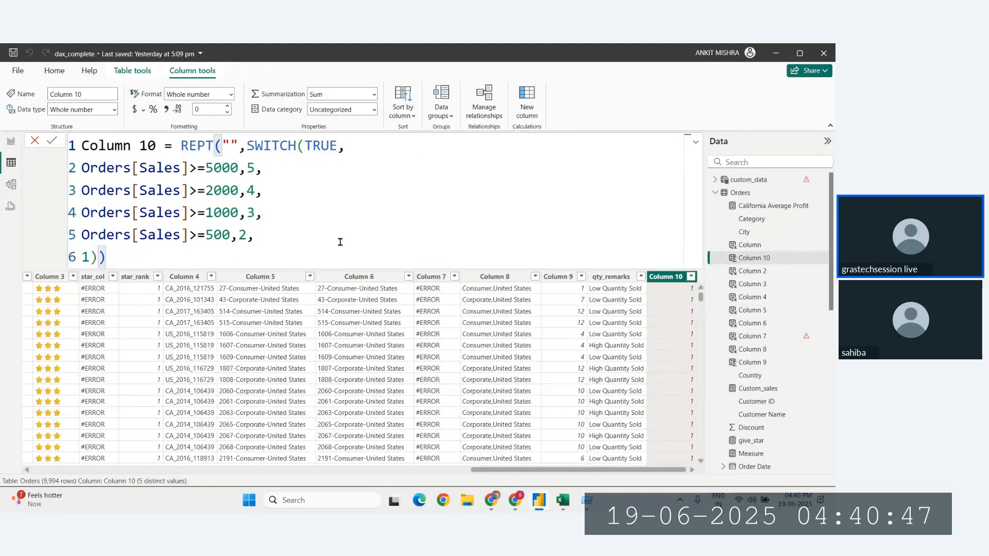
# - Insert a star emoji as REPT's text and commit the formula, checking the distinct values in Column 10's filter list
pyautogui.press('super+period')
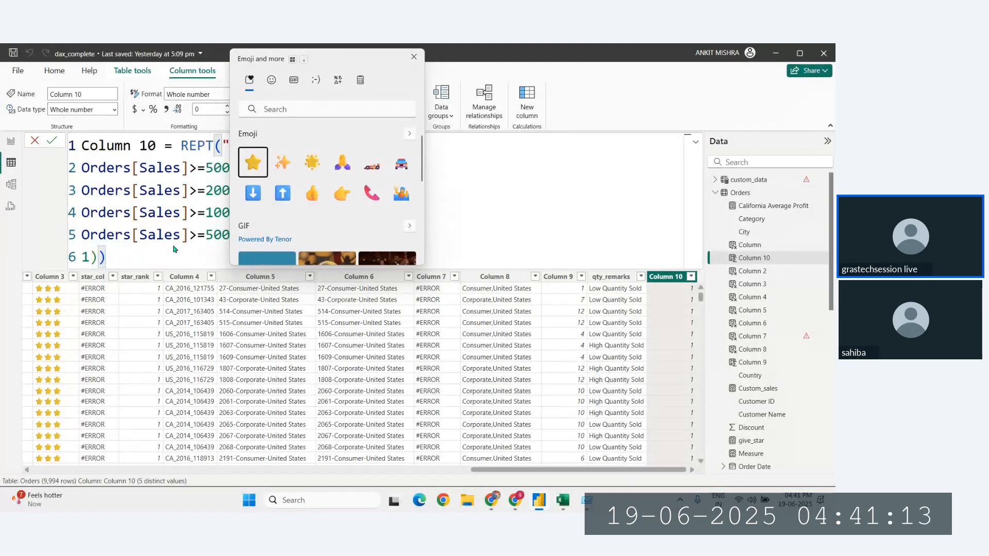
pyautogui.click(161, 253)
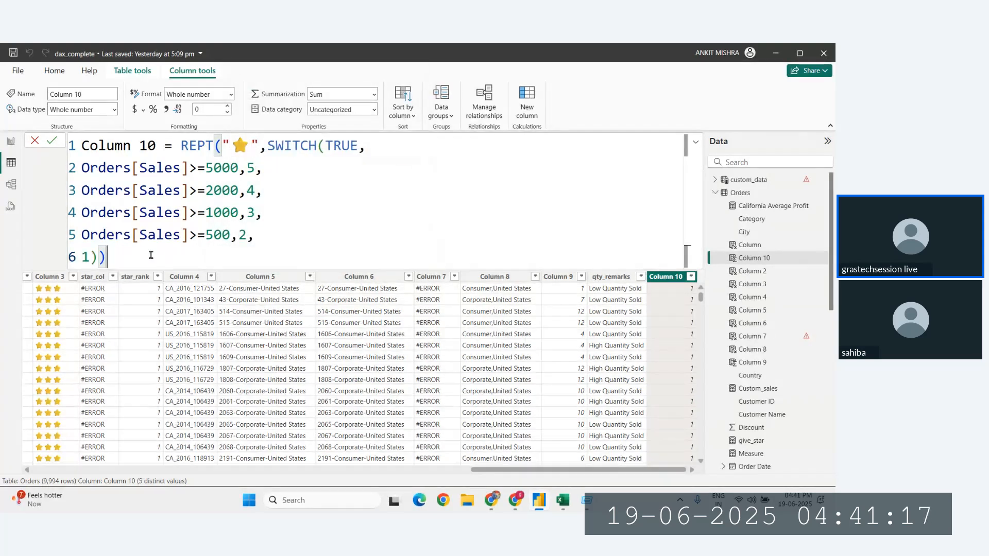
pyautogui.press('Return')
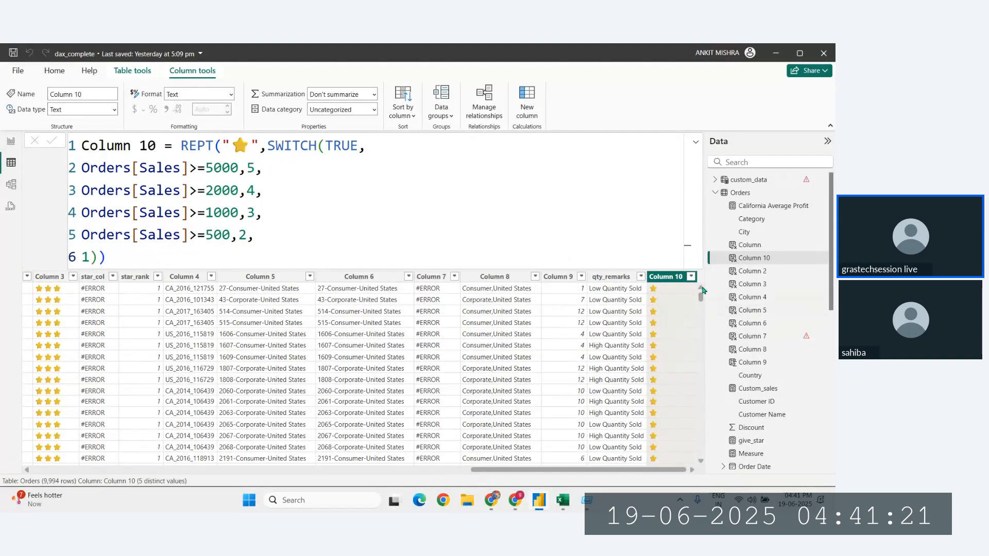
pyautogui.click(691, 277)
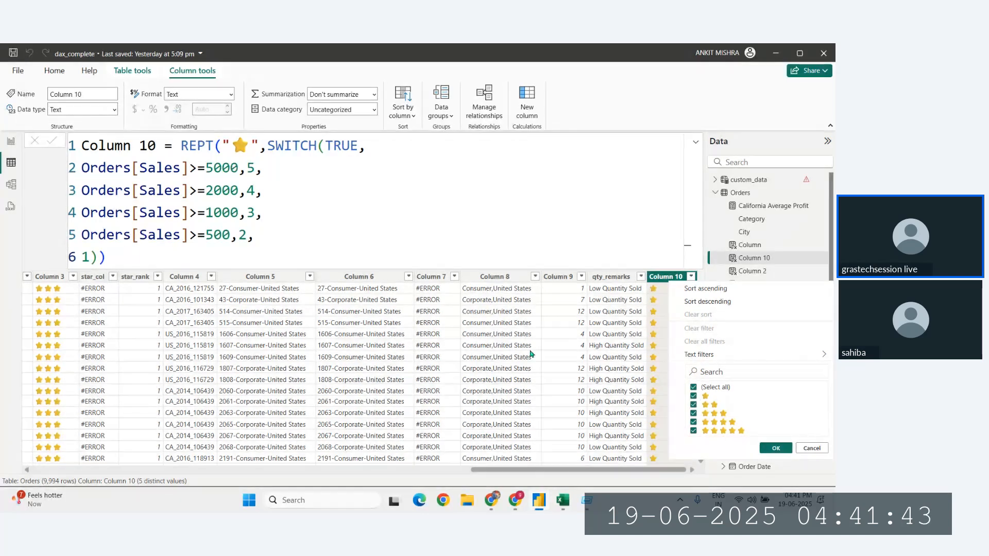
pyautogui.click(10, 165)
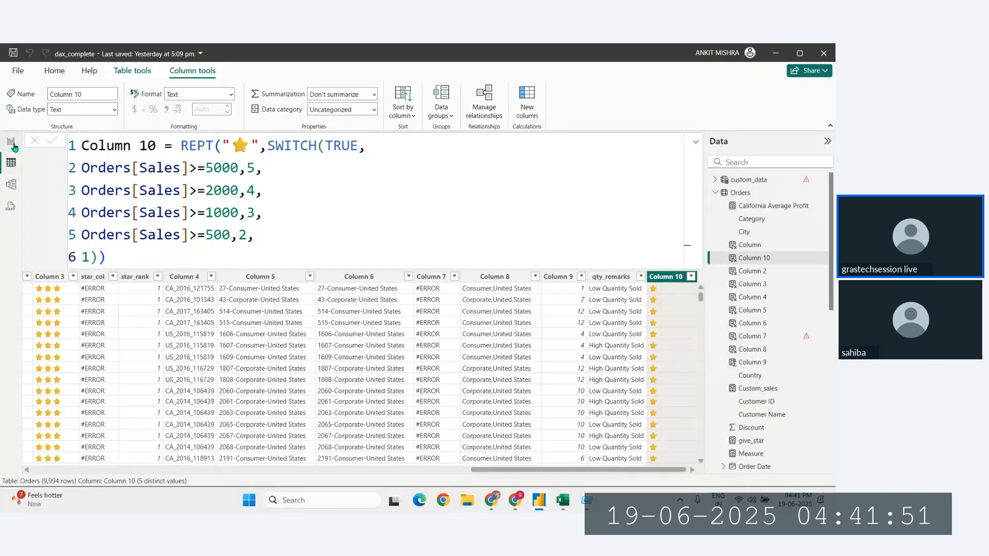
# - Add a new report page with a table visual, enlarged and moved toward the middle of the canvas
pyautogui.click(13, 145)
pyautogui.click(394, 464)
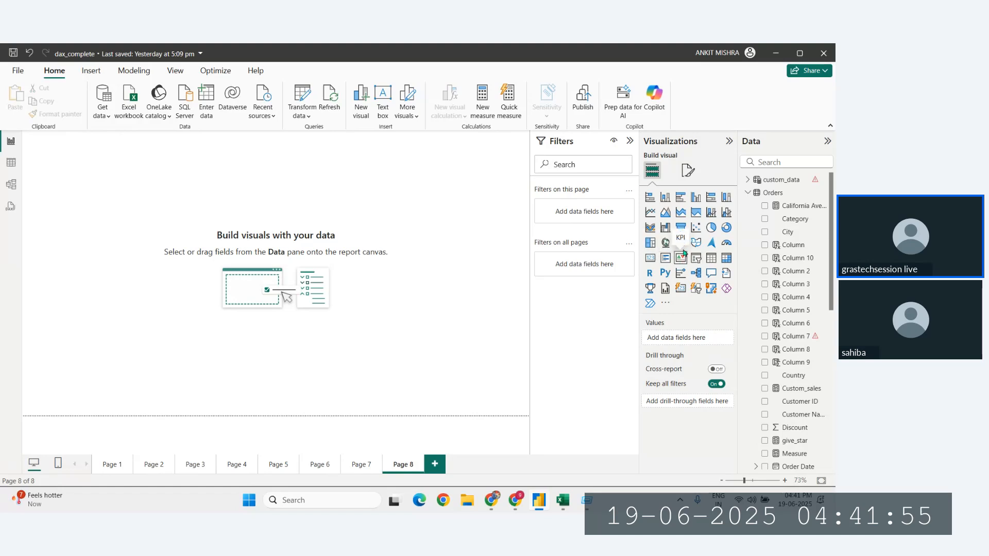
pyautogui.click(712, 259)
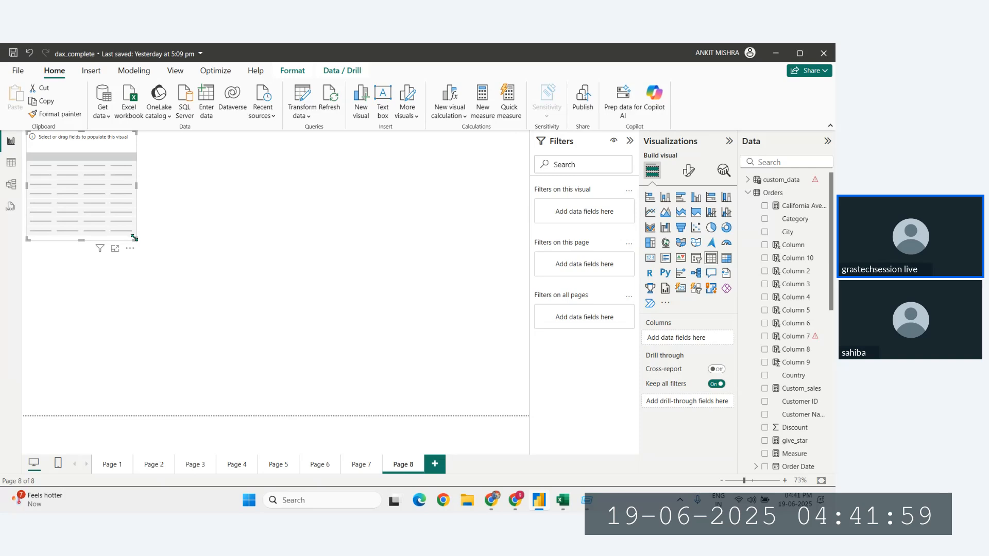
pyautogui.moveTo(135, 239); pyautogui.dragTo(426, 331)
pyautogui.moveTo(280, 267); pyautogui.dragTo(325, 311)
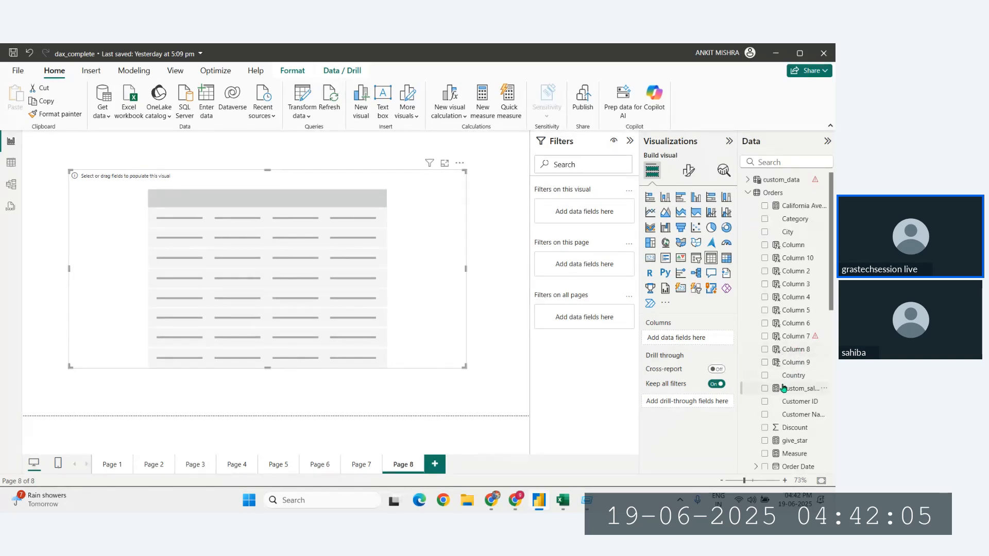
# - Add the Order ID and Column 10 fields from Orders as columns of the table visual
pyautogui.scroll(-5, 783, 388)
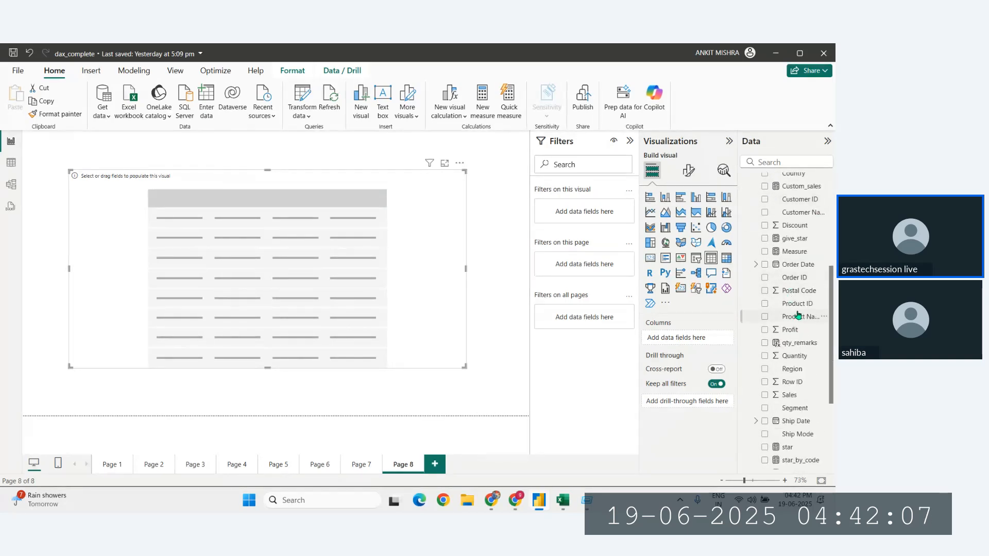
pyautogui.moveTo(795, 277); pyautogui.dragTo(705, 337)
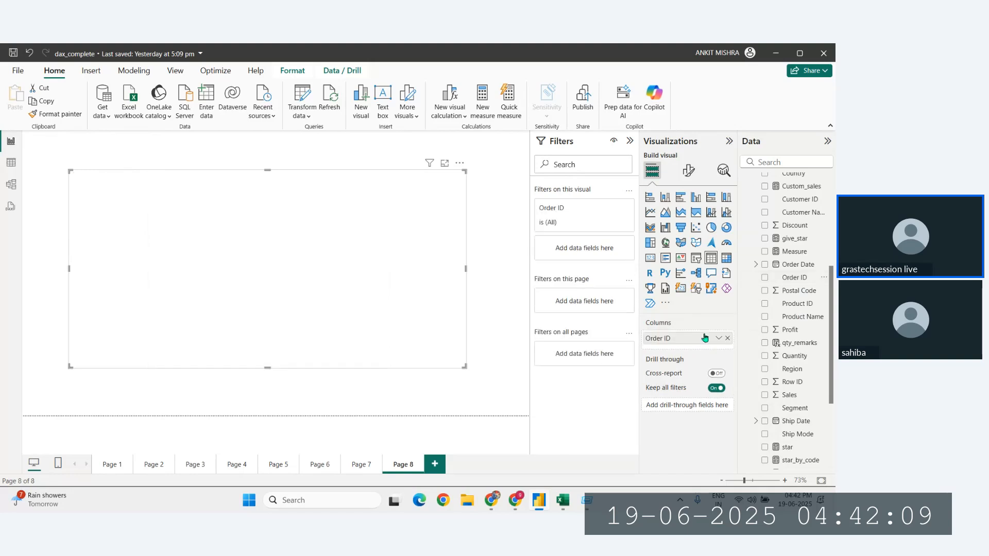
pyautogui.scroll(-3, 797, 410)
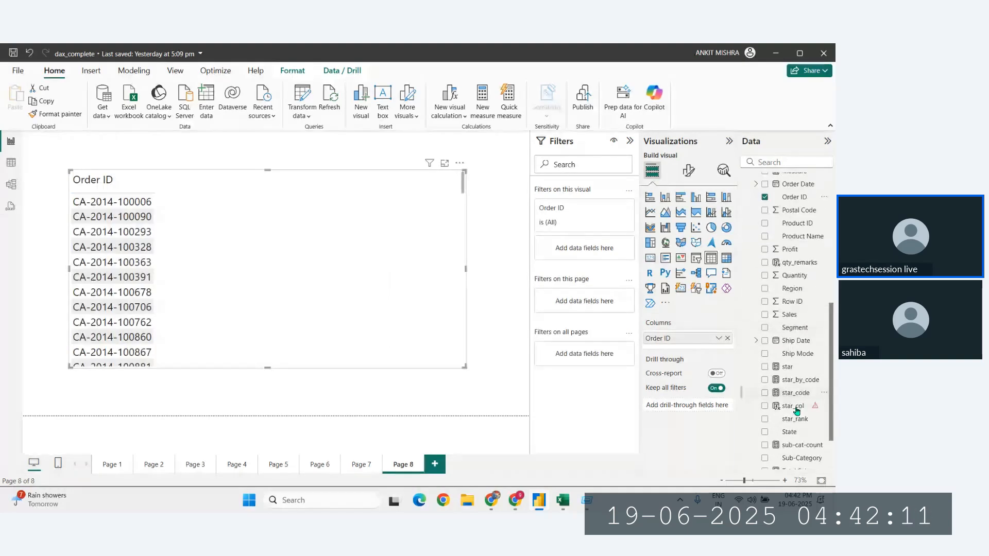
pyautogui.scroll(-3, 799, 399)
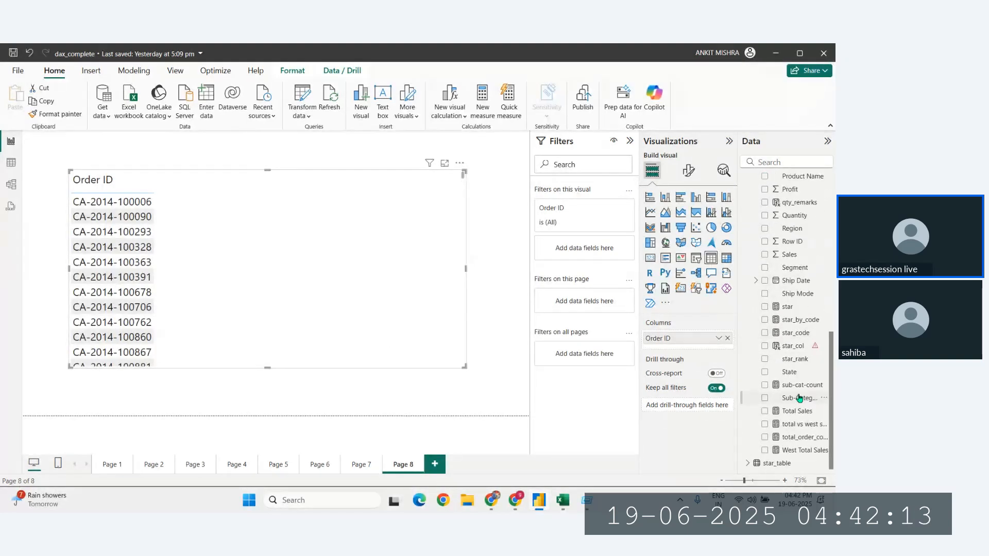
pyautogui.scroll(10, 799, 397)
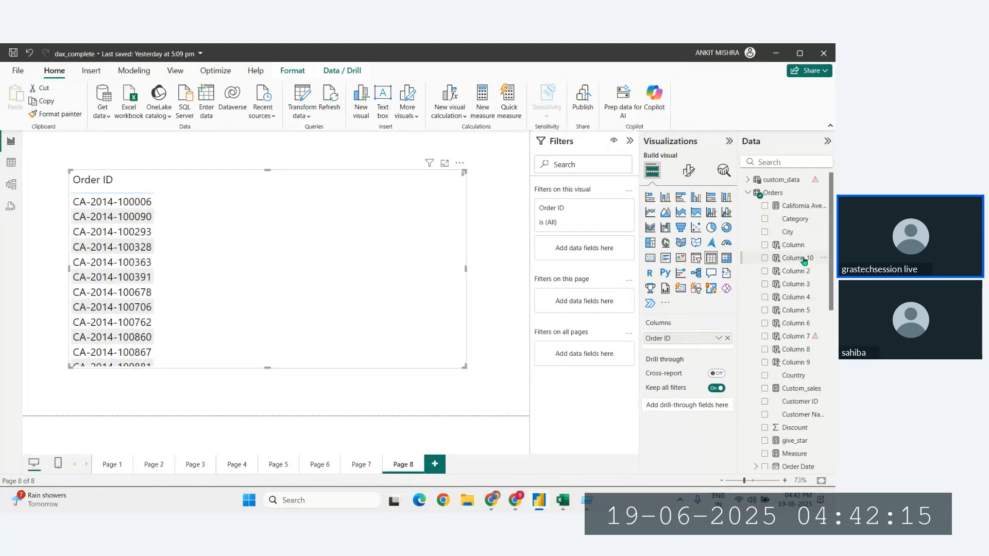
pyautogui.moveTo(804, 261); pyautogui.dragTo(701, 342)
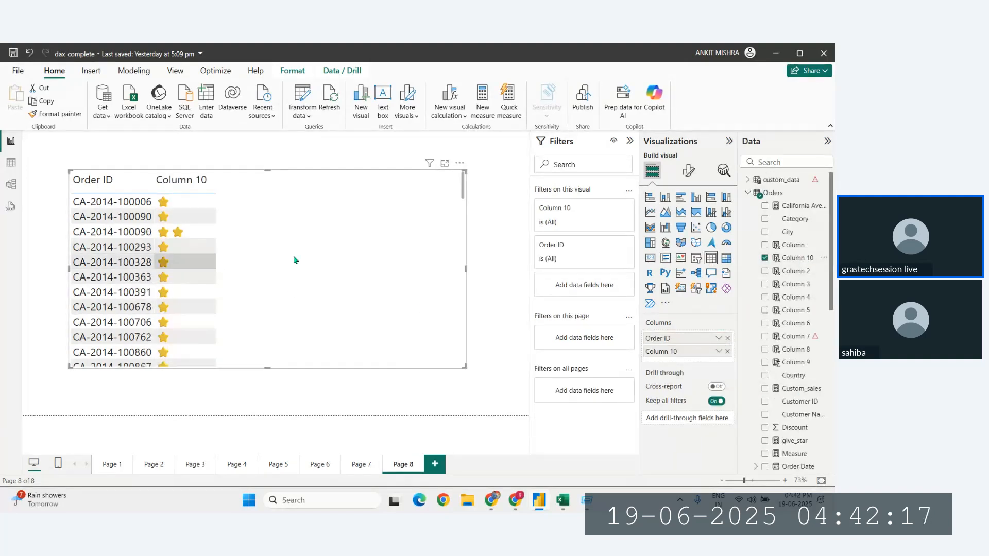
# - Narrow the table visual and add a slicer beside it based on Column 10
pyautogui.moveTo(466, 269); pyautogui.dragTo(360, 271)
pyautogui.click(411, 266)
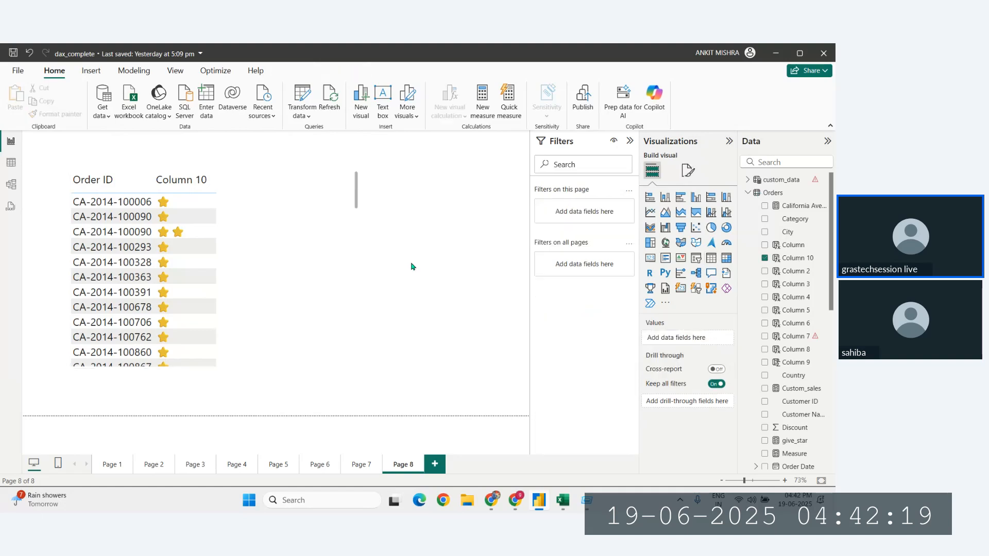
pyautogui.click(696, 257)
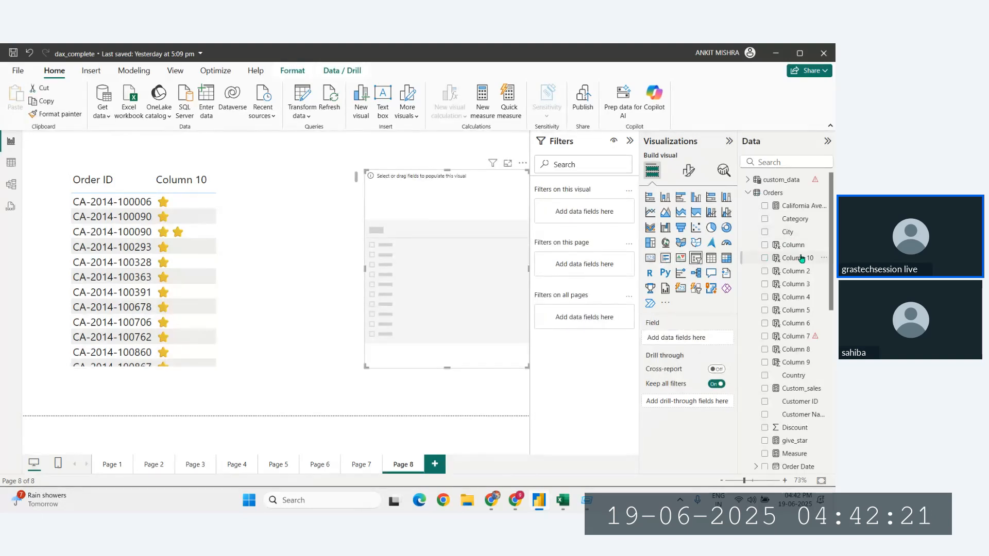
pyautogui.moveTo(801, 259); pyautogui.dragTo(477, 247)
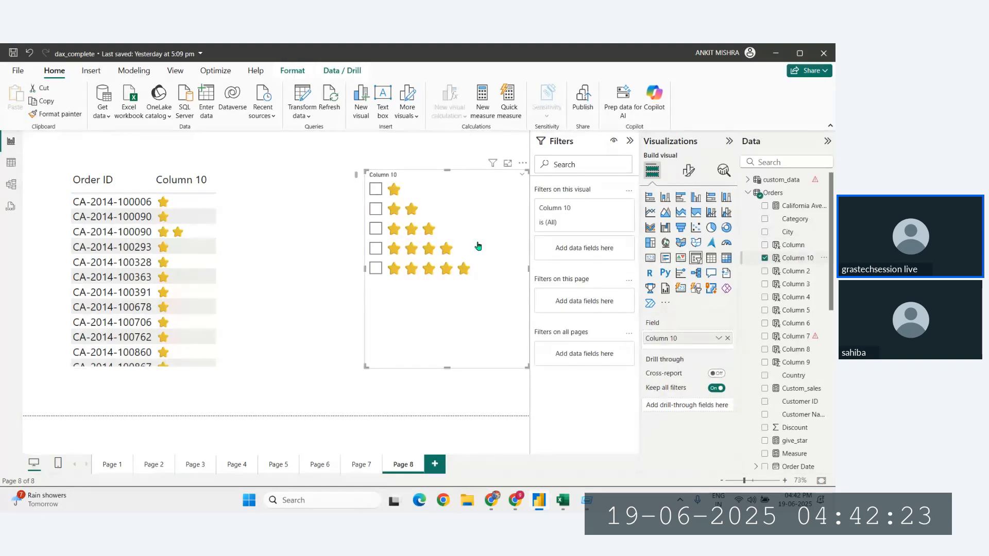
# - Check how the table filters for the different star ratings in the Column 10 slicer, ending on five stars
pyautogui.click(375, 209)
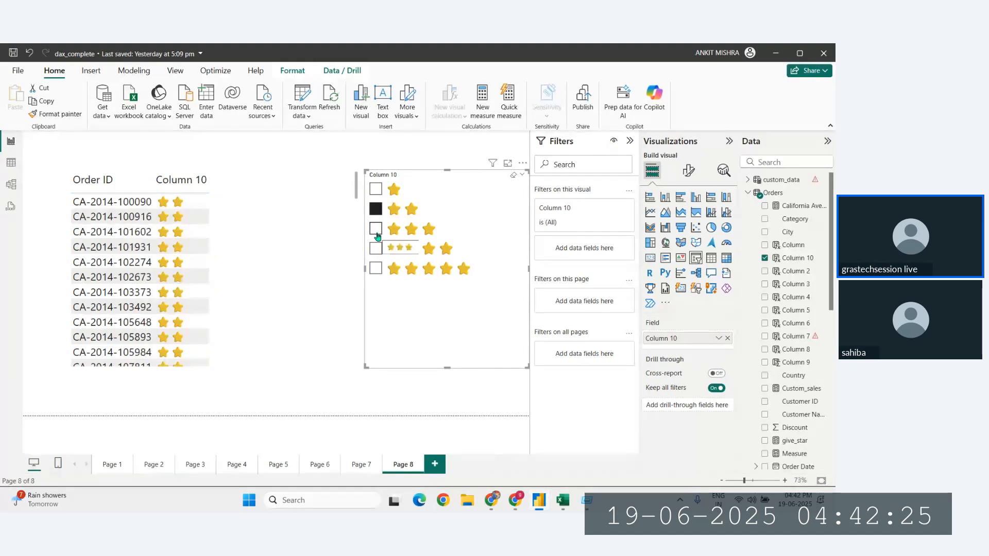
pyautogui.click(377, 232)
pyautogui.click(377, 250)
pyautogui.click(377, 269)
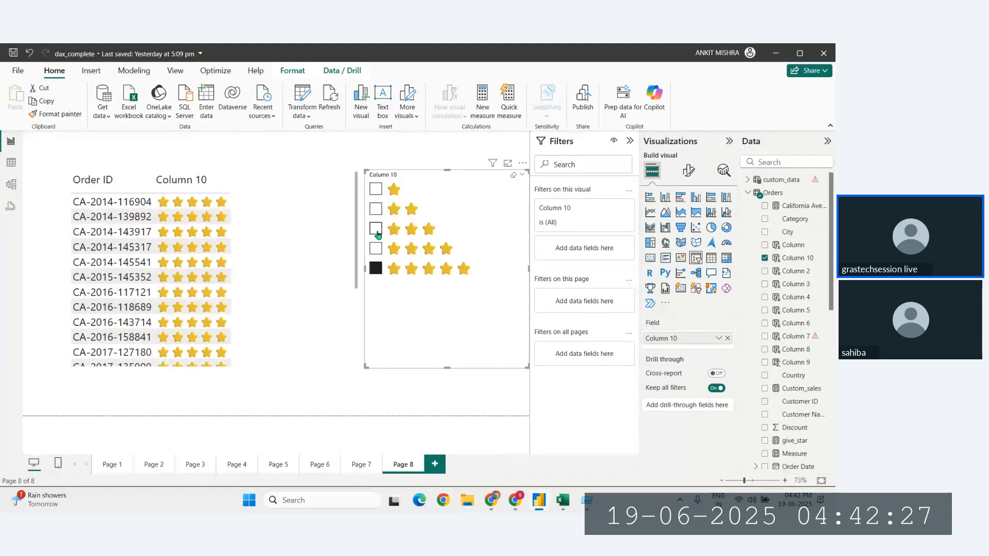
pyautogui.click(376, 189)
pyautogui.click(375, 209)
pyautogui.click(375, 229)
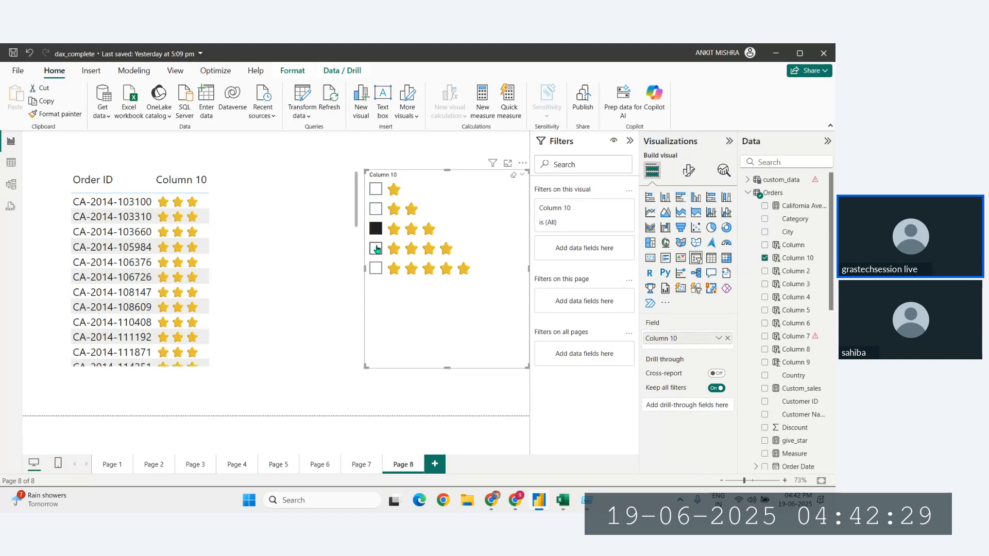
pyautogui.click(376, 250)
pyautogui.click(376, 268)
# - Move the slicer closer to the table, then shift the table to the page's upper-left corner and narrow it
pyautogui.moveTo(488, 214); pyautogui.dragTo(441, 214)
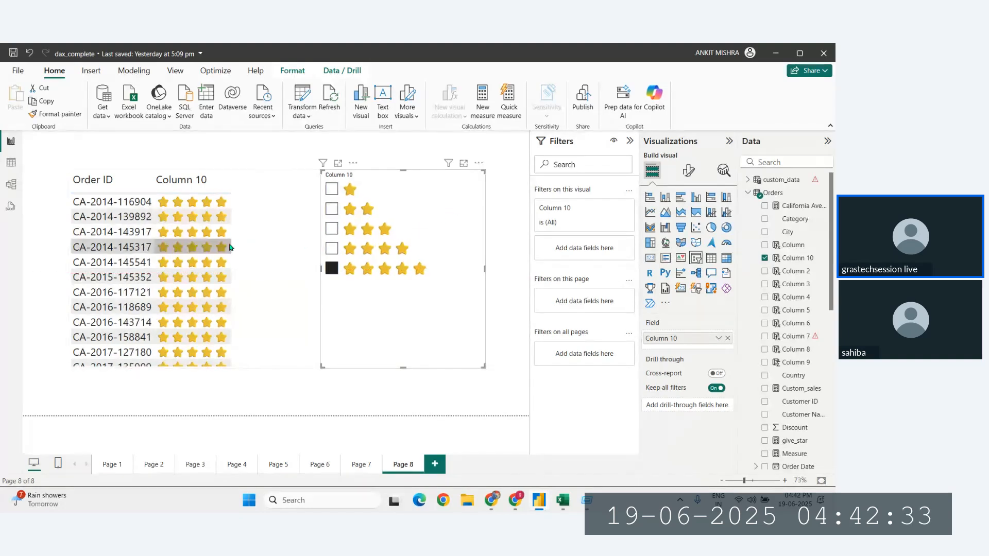
pyautogui.click(230, 248)
pyautogui.moveTo(276, 254); pyautogui.dragTo(214, 226)
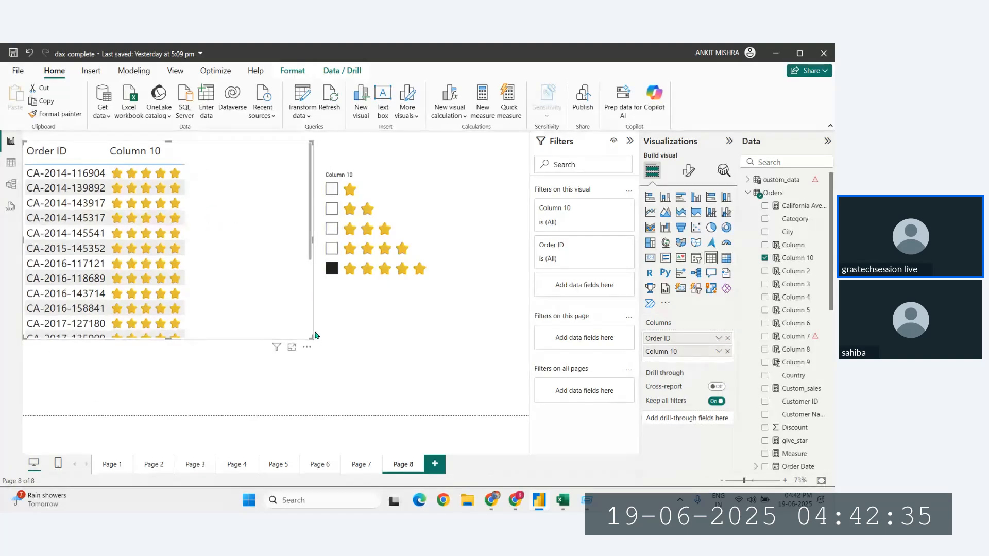
pyautogui.moveTo(312, 340); pyautogui.dragTo(267, 338)
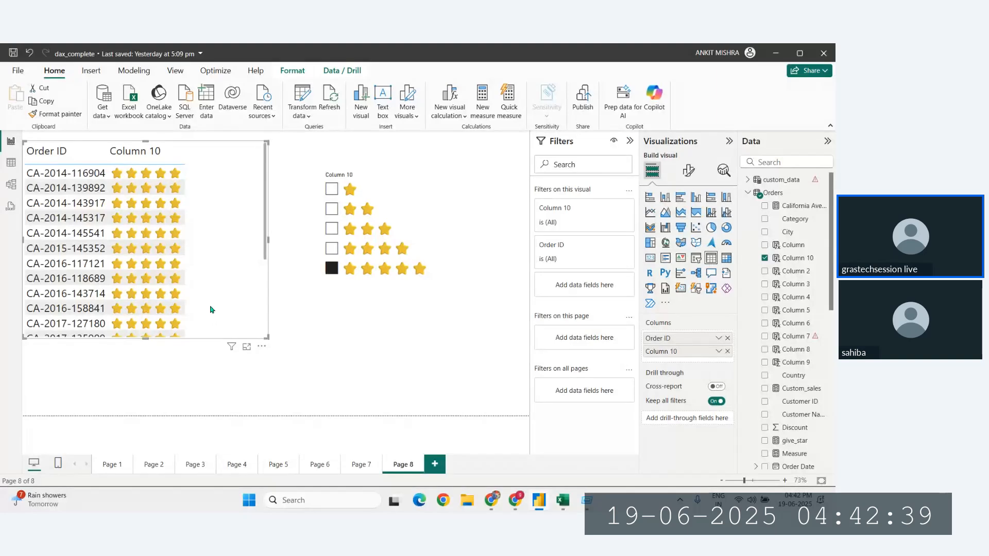
# - Review the five-star orders in the table, then filter it by three, four and five stars and back down to one star
pyautogui.scroll(-3, 211, 310)
pyautogui.scroll(5, 211, 310)
pyautogui.scroll(-3, 224, 293)
pyautogui.scroll(3, 224, 294)
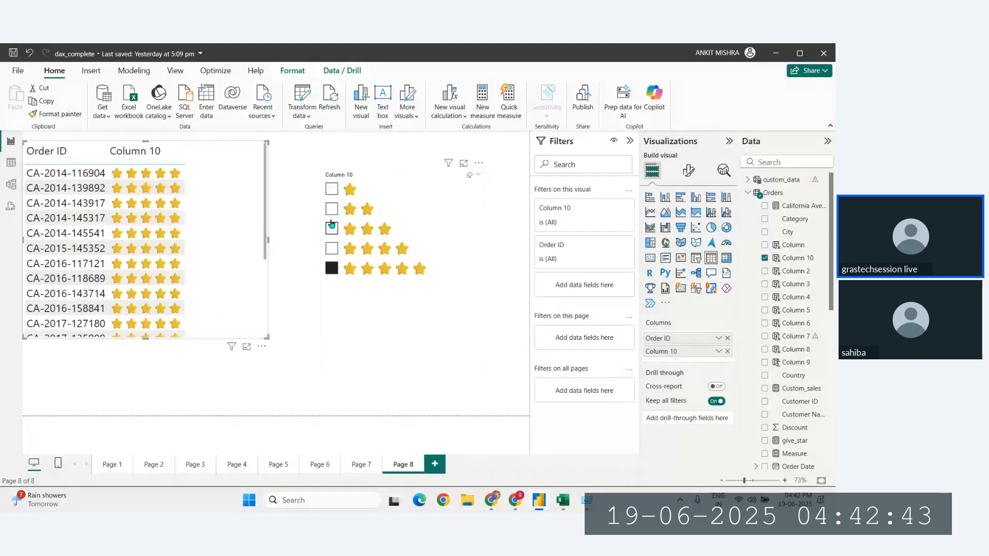
pyautogui.click(332, 227)
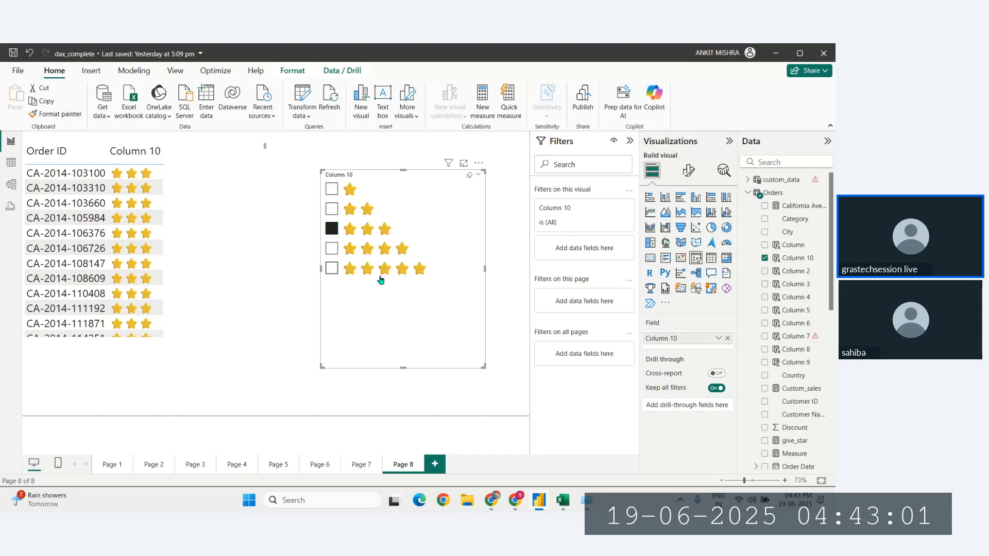
pyautogui.click(332, 249)
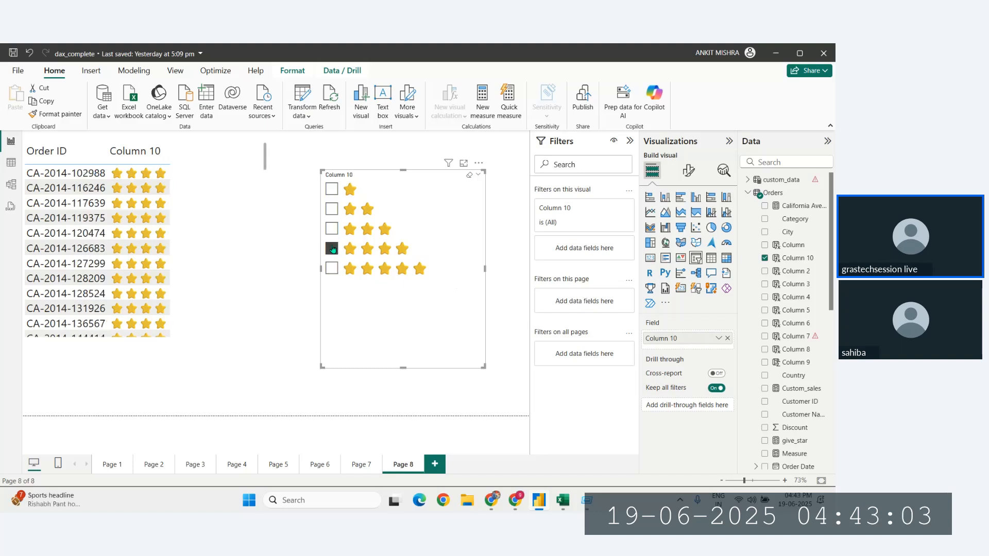
pyautogui.click(334, 268)
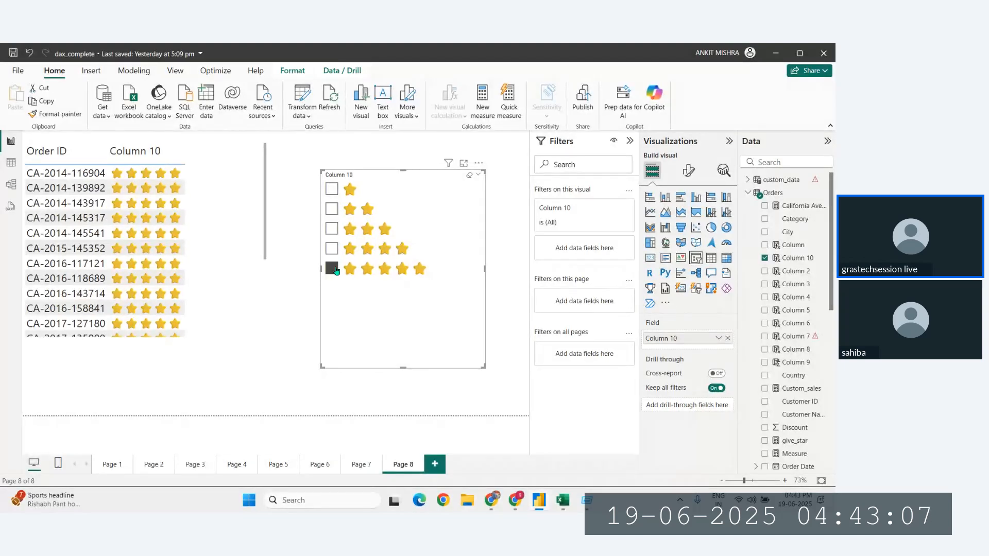
pyautogui.click(333, 249)
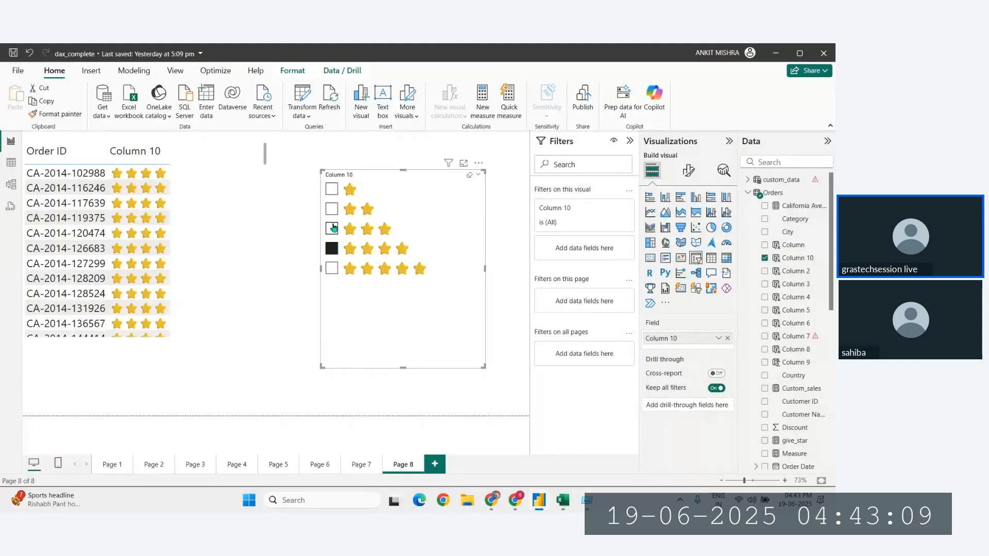
pyautogui.click(332, 228)
pyautogui.click(332, 210)
pyautogui.click(331, 191)
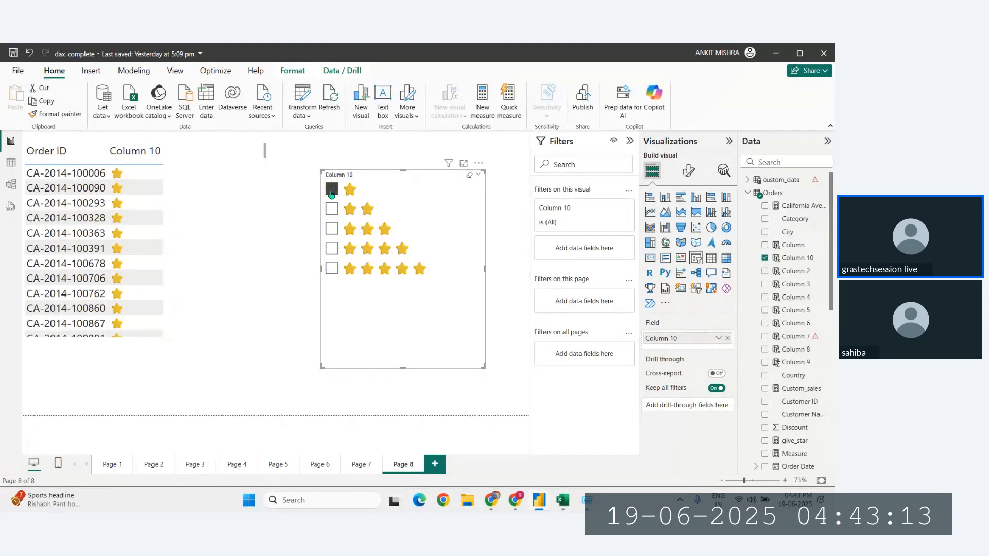
# - Set the Column 10 slicer's style to Tile, then widen the slicer and place it next to the table
pyautogui.moveTo(442, 311); pyautogui.dragTo(419, 336)
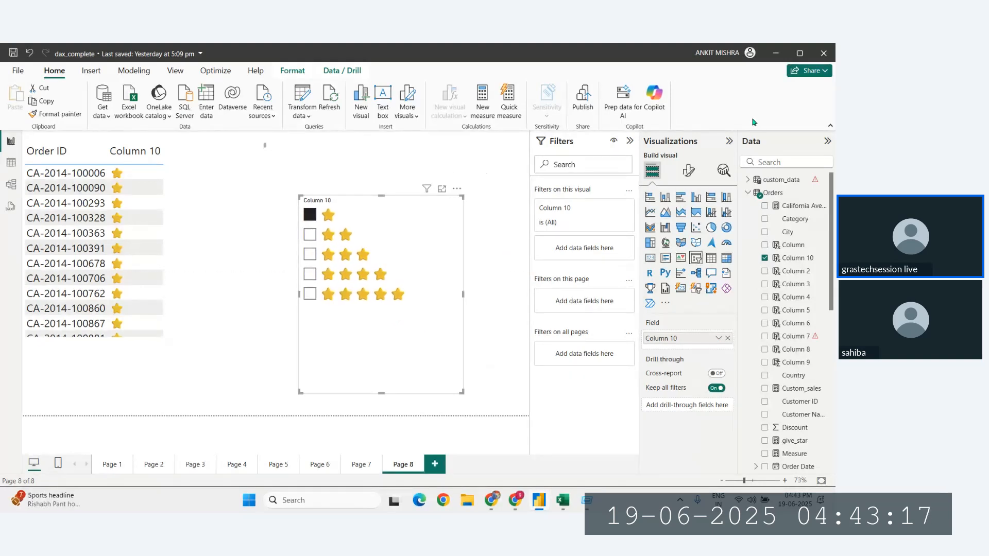
pyautogui.click(688, 170)
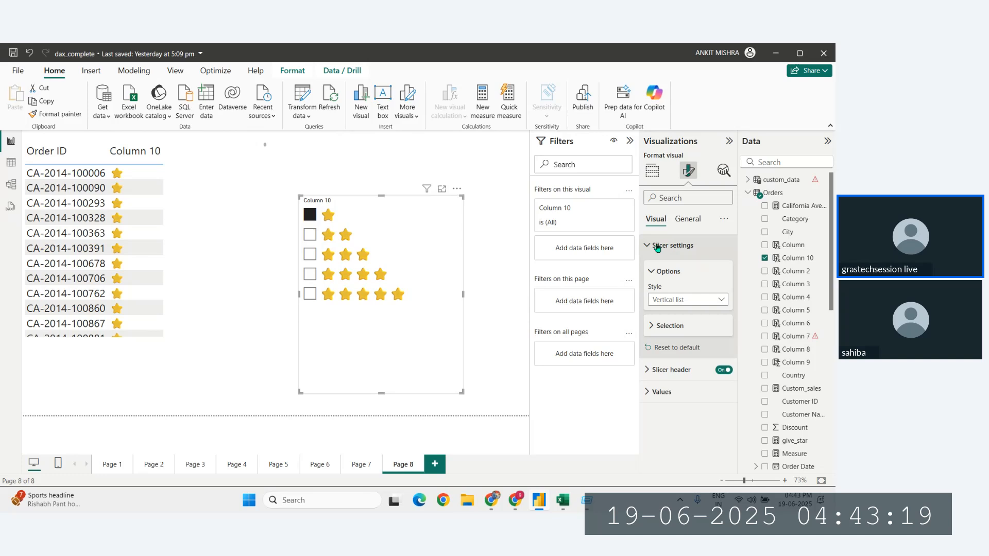
pyautogui.click(680, 300)
pyautogui.click(670, 326)
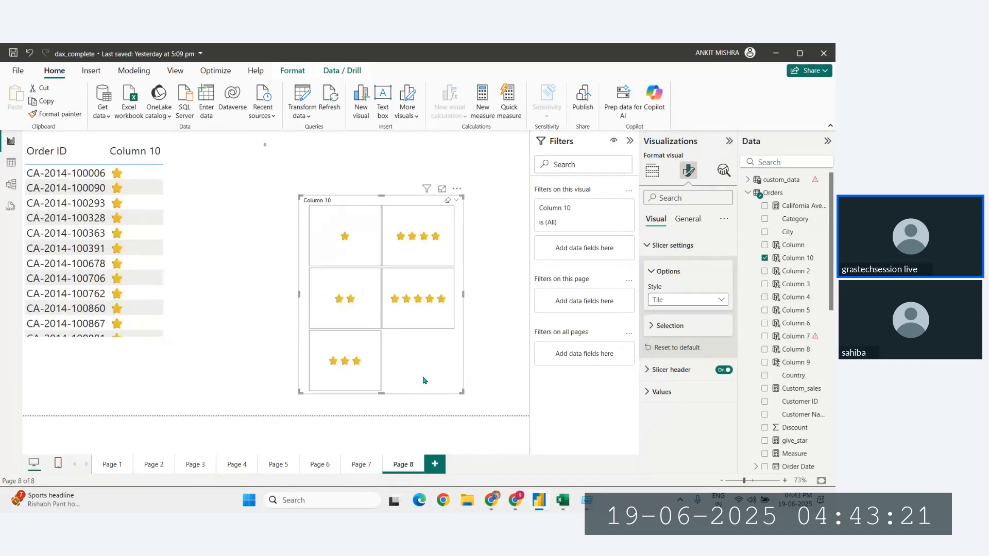
pyautogui.moveTo(462, 393); pyautogui.dragTo(530, 364)
pyautogui.moveTo(444, 350); pyautogui.dragTo(360, 309)
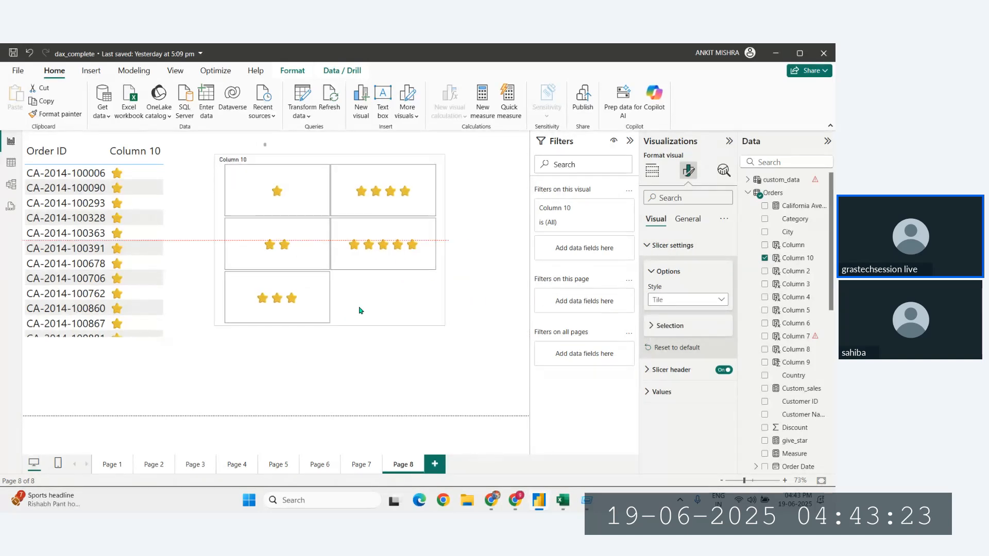
# - Convert the slicer to a Card (new) visual with Single row arrangement and a maximum of 5 cards shown
pyautogui.click(653, 171)
pyautogui.click(680, 288)
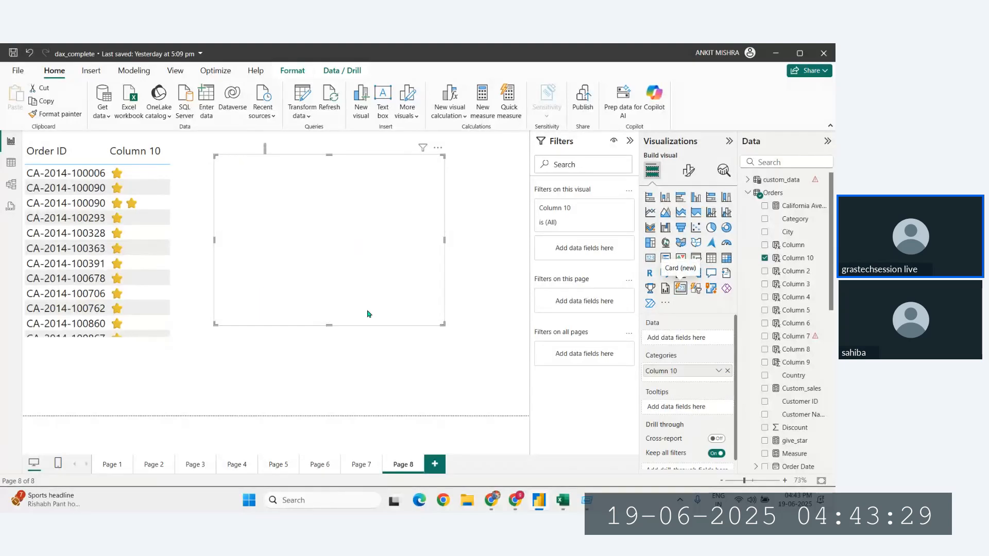
pyautogui.click(688, 173)
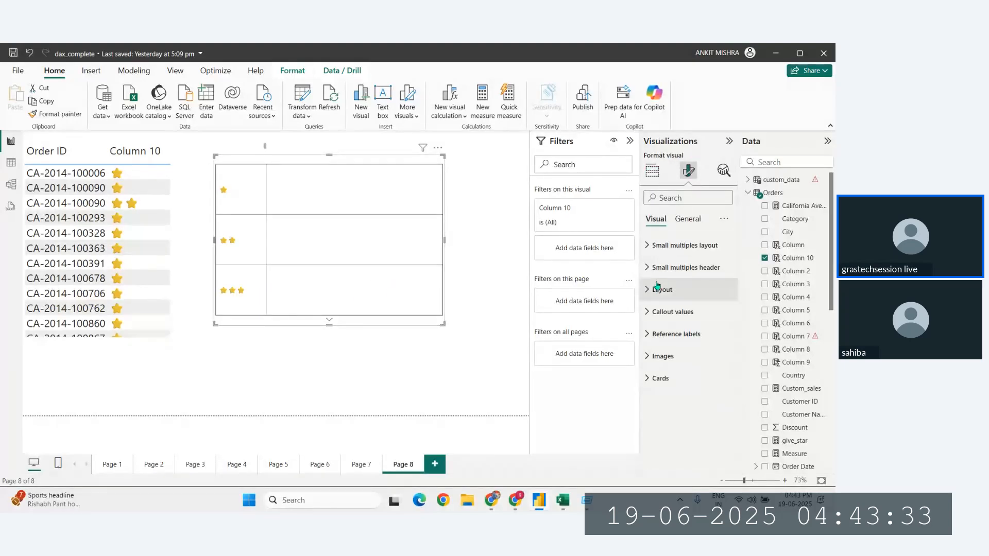
pyautogui.click(658, 252)
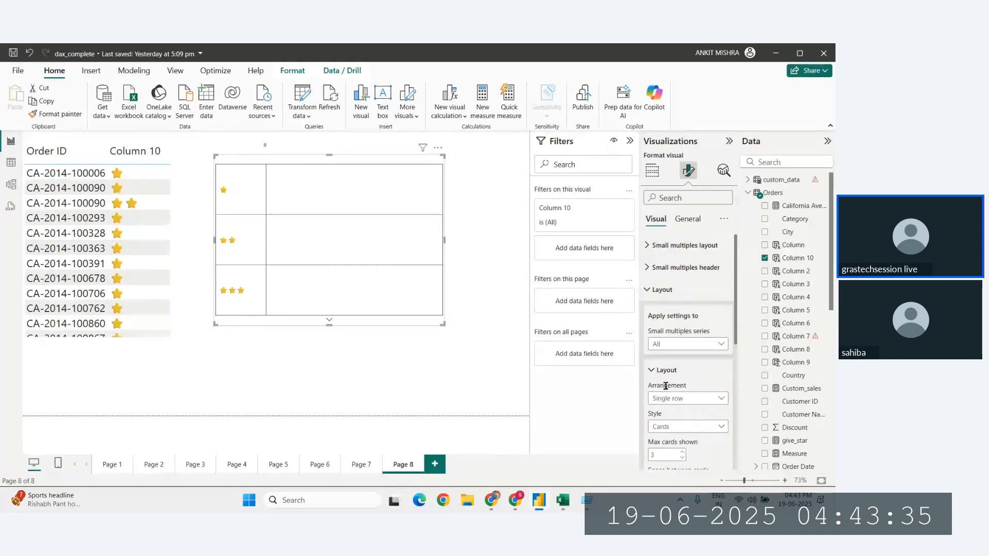
pyautogui.scroll(-2, 670, 382)
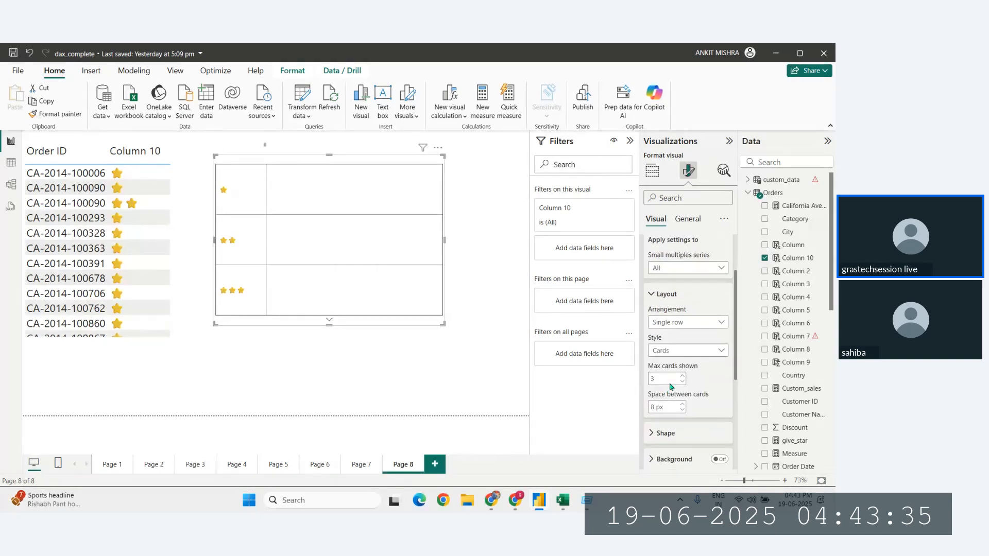
pyautogui.click(675, 323)
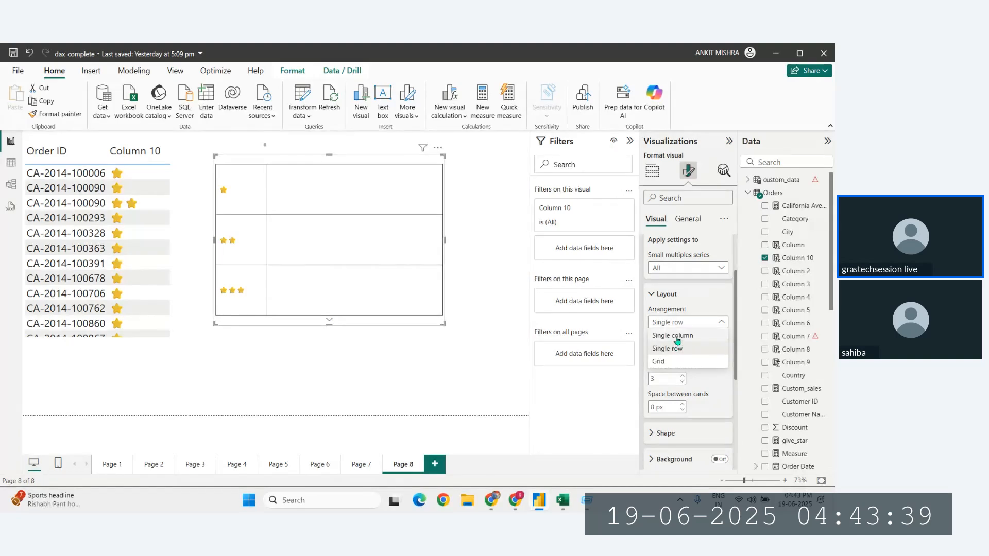
pyautogui.click(678, 348)
pyautogui.click(671, 379)
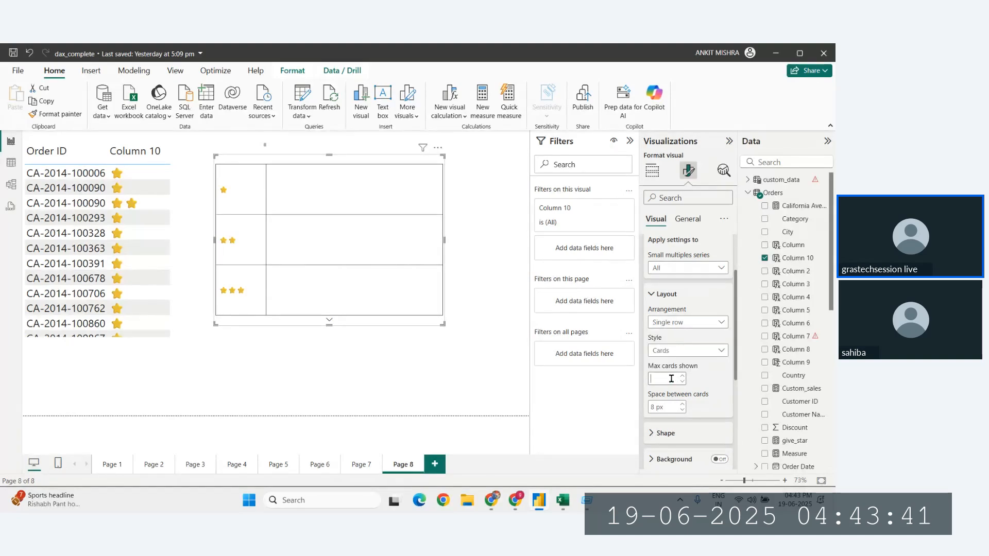
pyautogui.write('5')
# - Enlarge the card visual to the page's lower edge and toward the right, and set its arrangement to Single column
pyautogui.moveTo(331, 324); pyautogui.dragTo(331, 414)
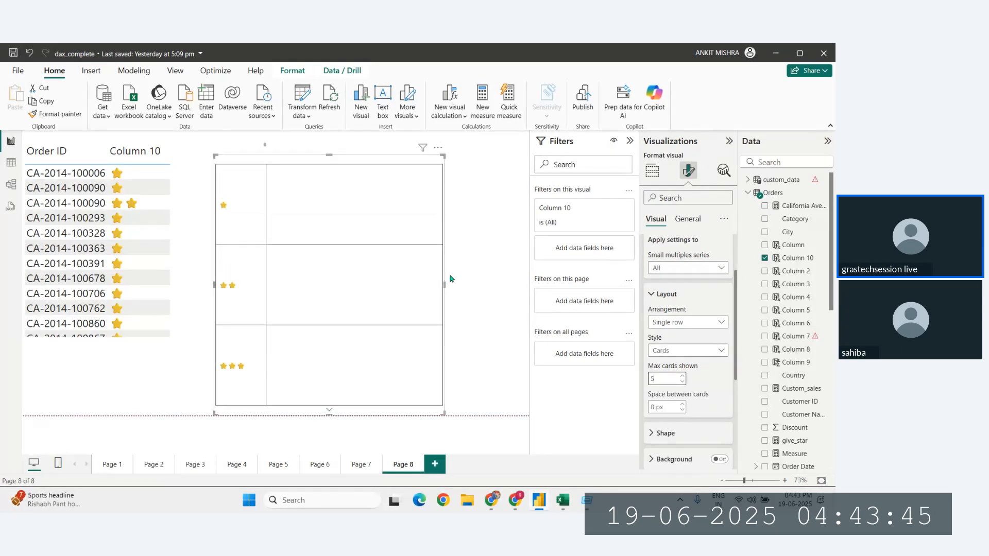
pyautogui.moveTo(443, 285); pyautogui.dragTo(521, 285)
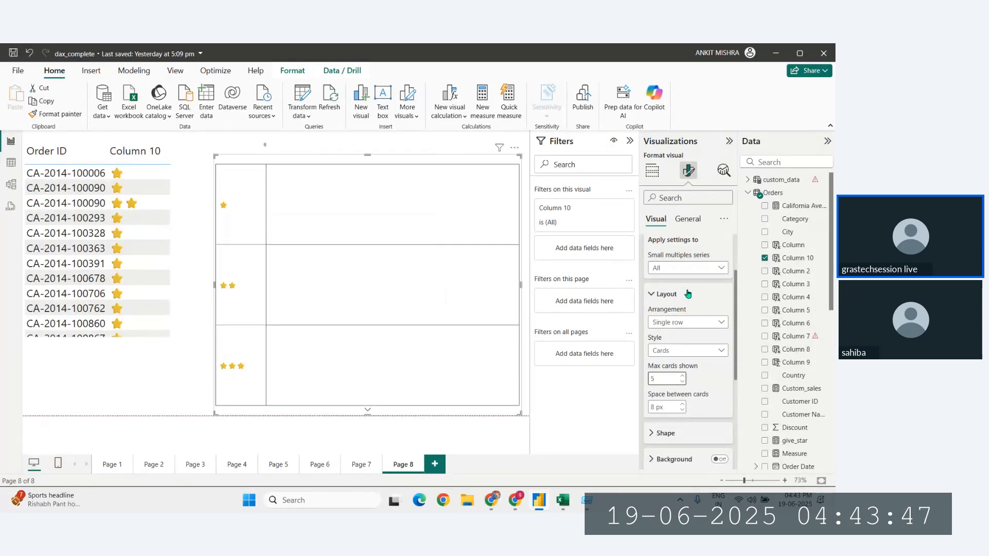
pyautogui.click(686, 322)
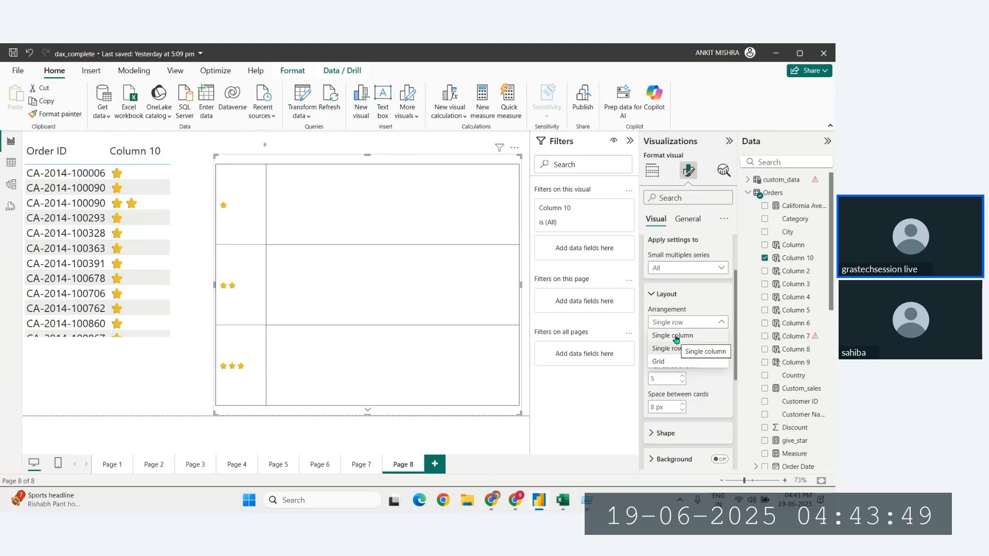
pyautogui.click(677, 336)
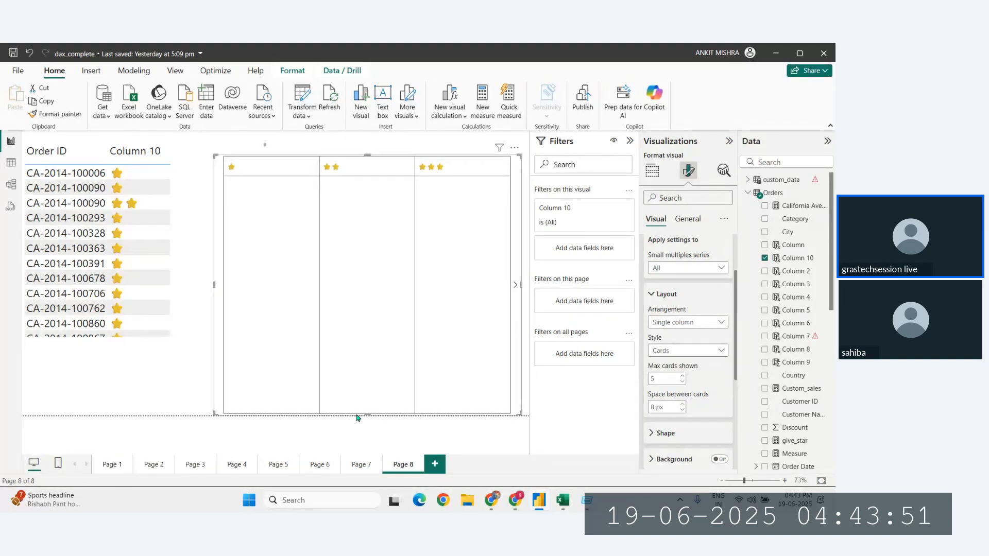
# - Shorten the card visual, try the Table style before returning it to Cards, and move the visual closer to the table
pyautogui.moveTo(364, 412); pyautogui.dragTo(364, 239)
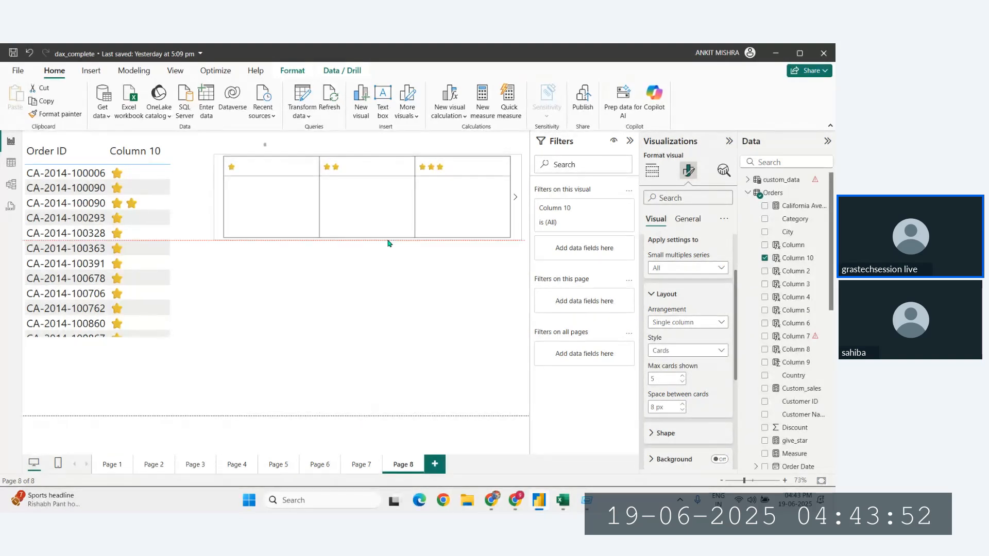
pyautogui.click(670, 350)
pyautogui.click(674, 376)
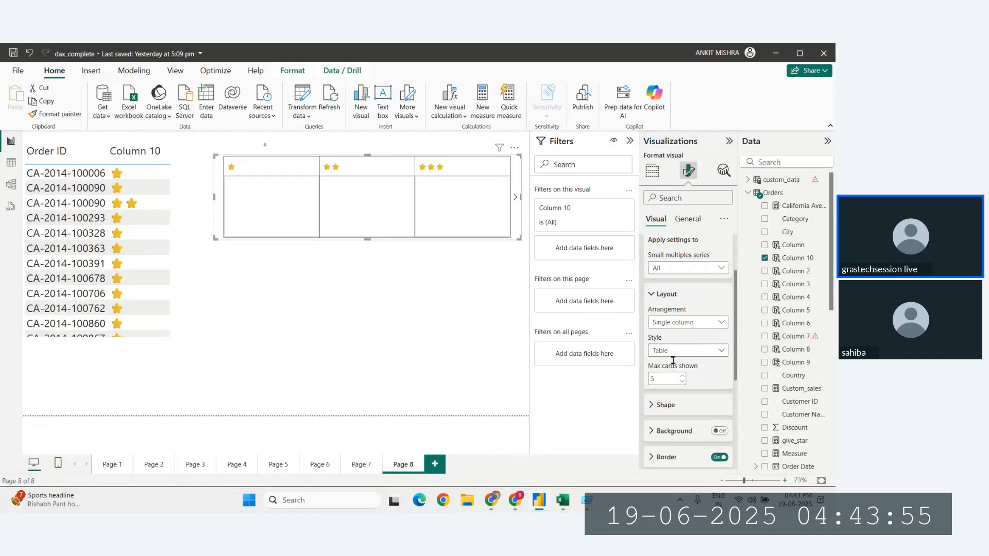
pyautogui.click(674, 354)
pyautogui.click(671, 364)
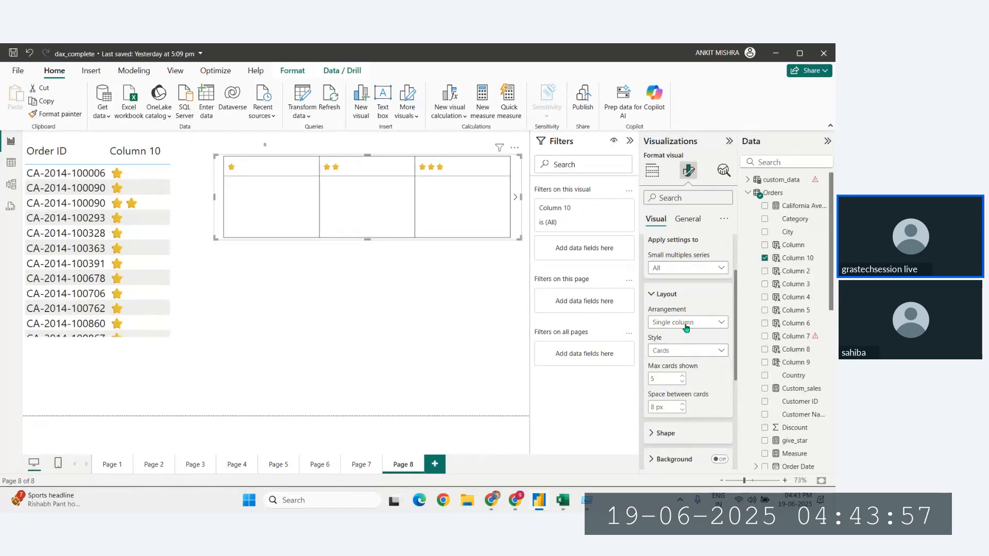
pyautogui.moveTo(455, 232); pyautogui.dragTo(409, 264)
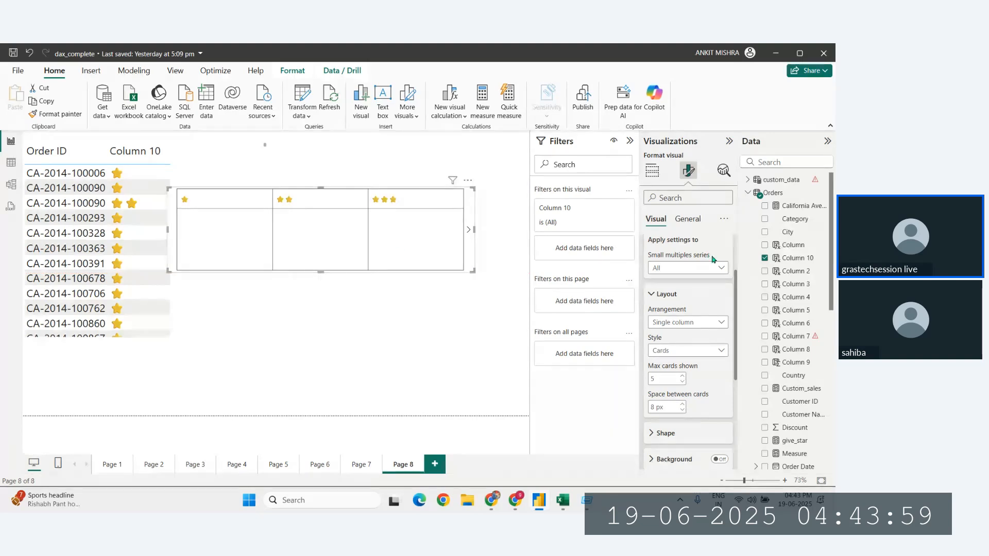
# - Convert the card visual back to a slicer and reshape it so its star tiles run in a single row
pyautogui.click(652, 170)
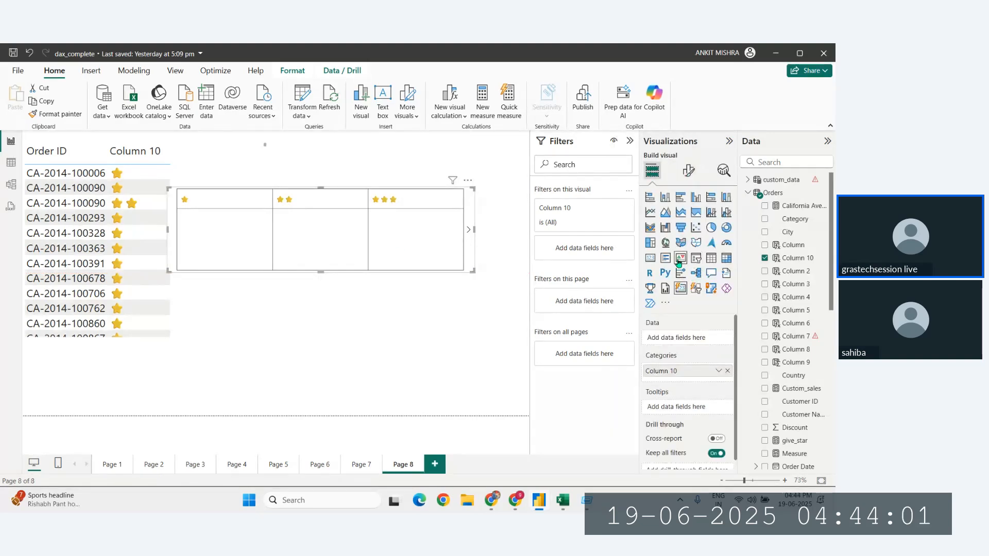
pyautogui.click(696, 259)
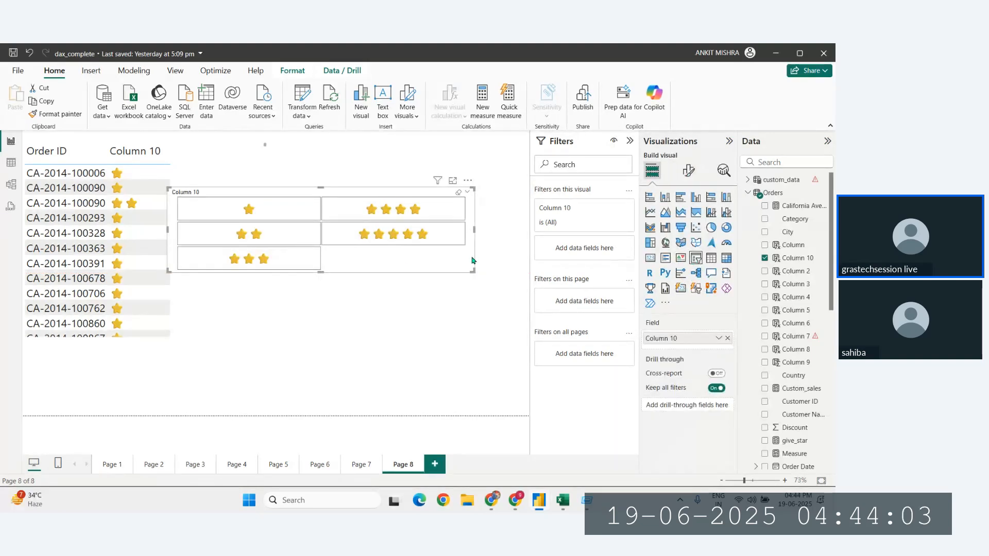
pyautogui.moveTo(473, 272); pyautogui.dragTo(516, 233)
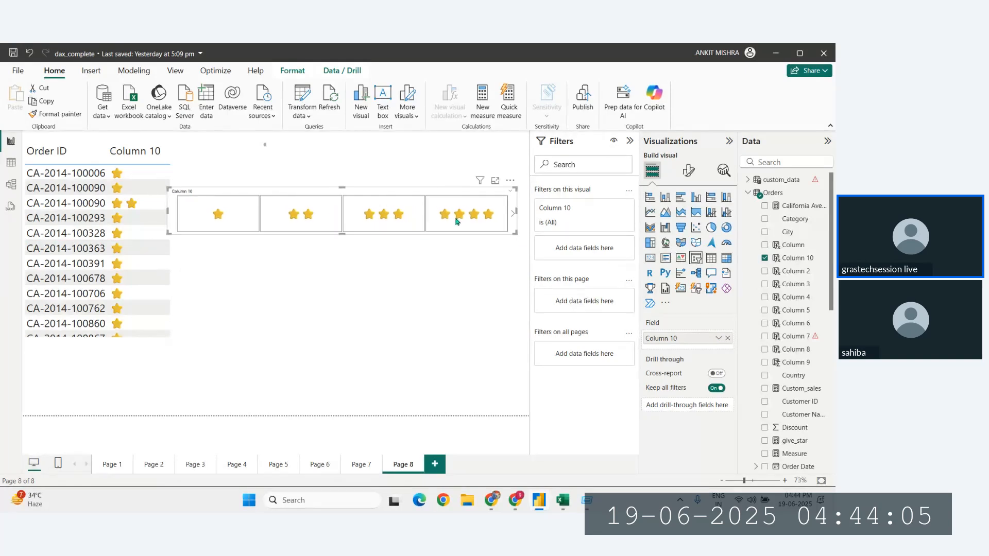
# - Move the table down to the page's lower edge and stretch the Column 10 slicer across the page's upper edge as one five-tile row
pyautogui.click(222, 166)
pyautogui.moveTo(221, 166); pyautogui.dragTo(221, 242)
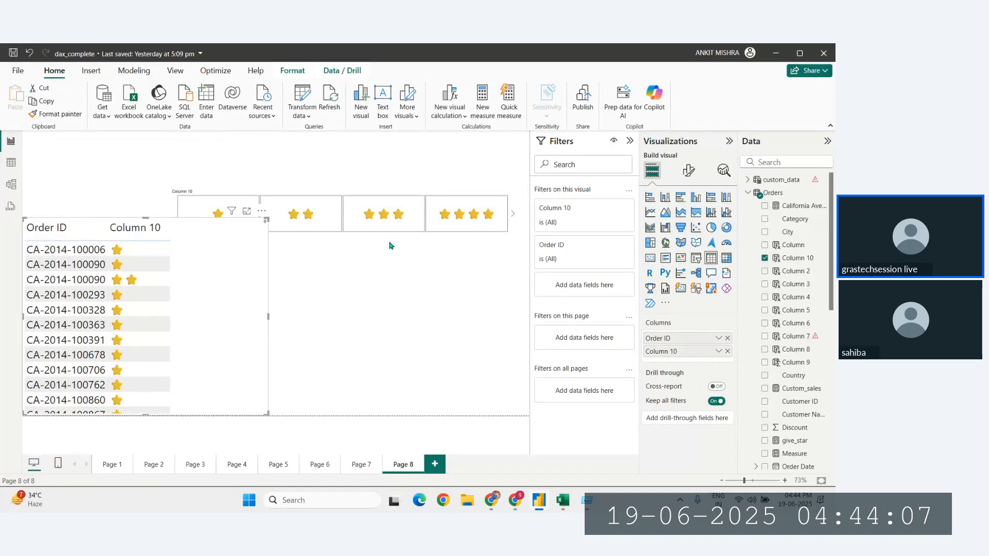
pyautogui.moveTo(389, 226); pyautogui.dragTo(237, 164)
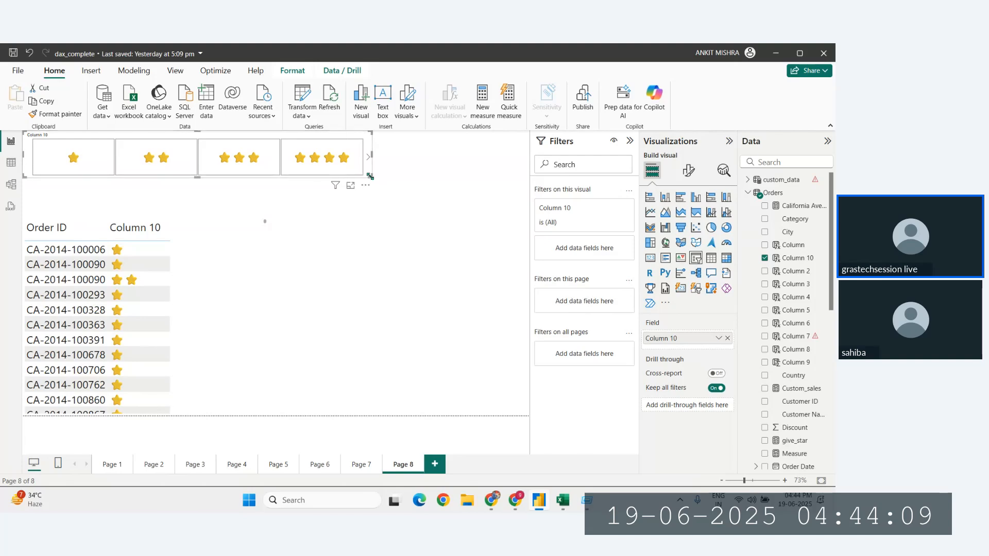
pyautogui.moveTo(370, 176); pyautogui.dragTo(527, 161)
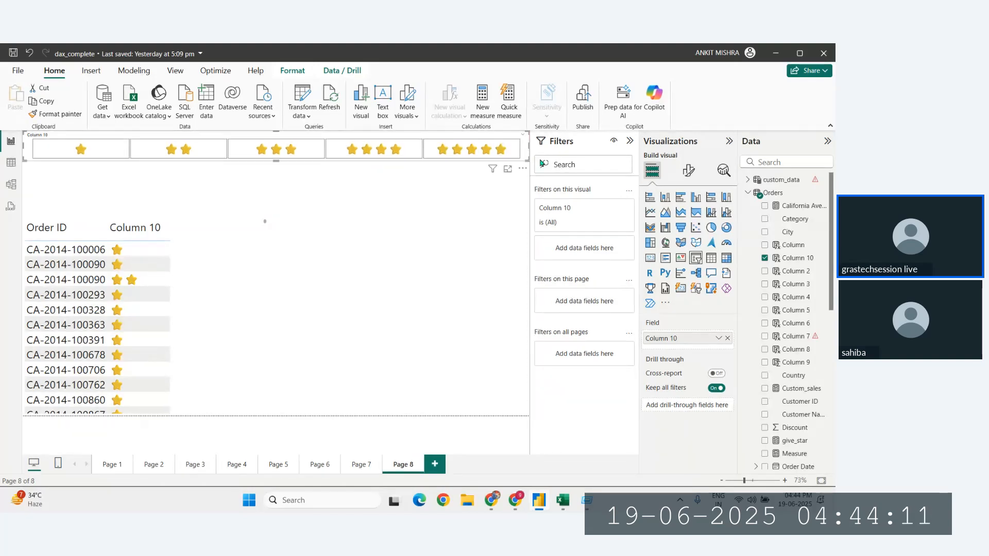
# - Filter the table by one, two, three, four and five stars in turn with the slicer tiles
pyautogui.click(83, 149)
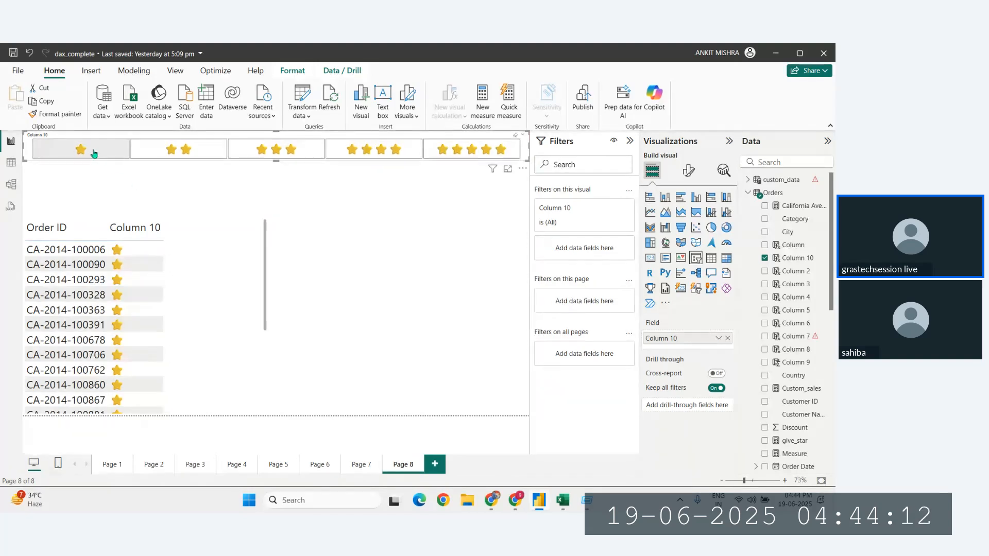
pyautogui.click(186, 149)
pyautogui.click(281, 149)
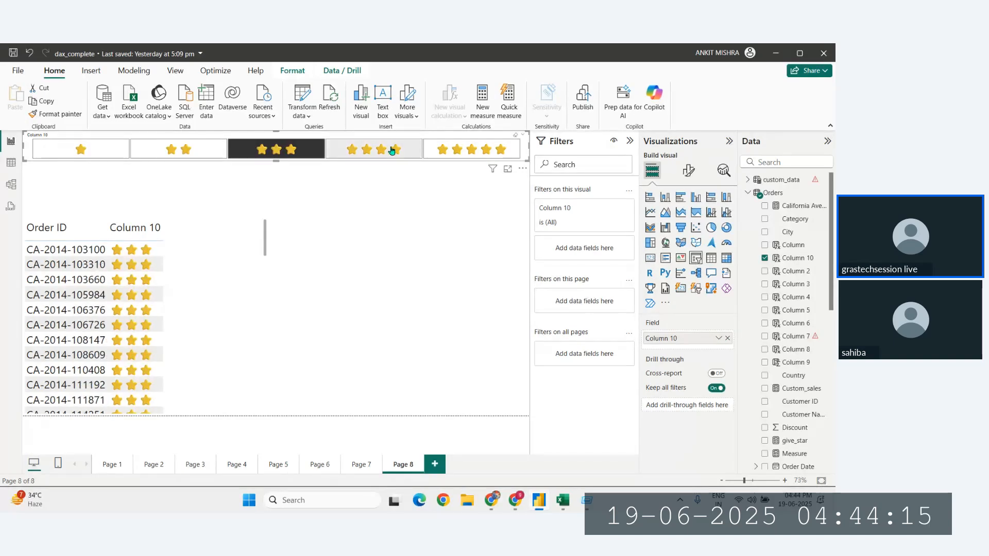
pyautogui.click(391, 150)
pyautogui.click(466, 154)
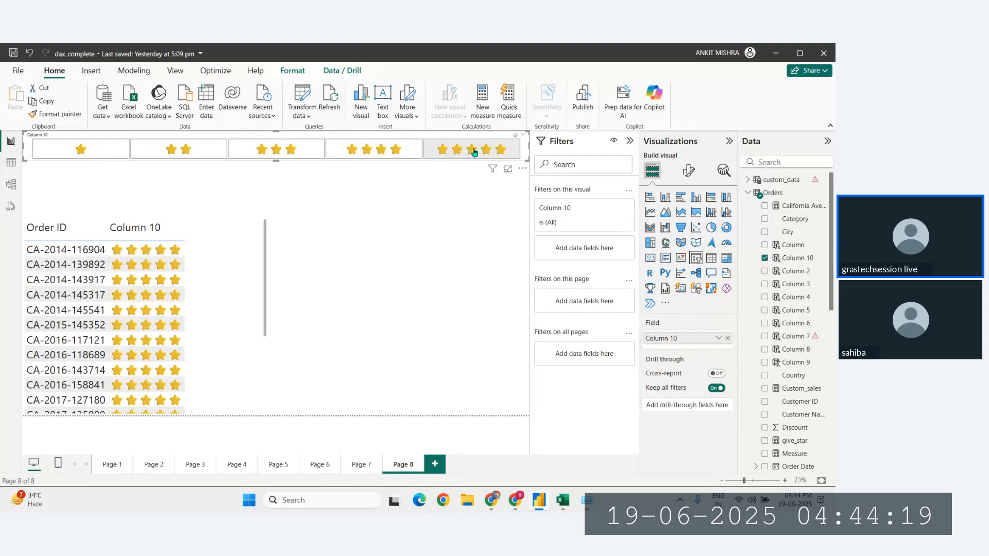
pyautogui.click(469, 153)
# - Filter the table back down through four, three and two stars, and leave the slicer on one star
pyautogui.click(378, 153)
pyautogui.click(278, 152)
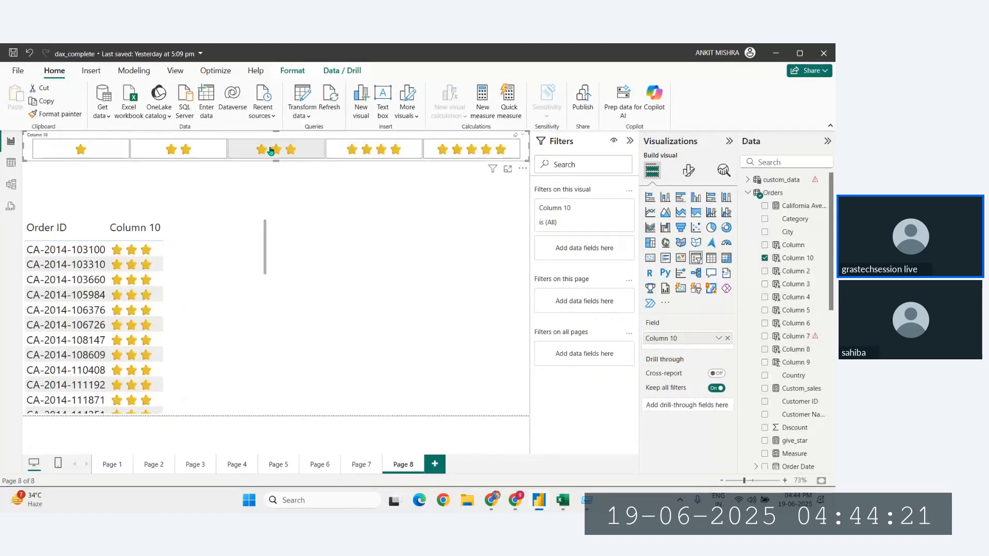
pyautogui.click(269, 152)
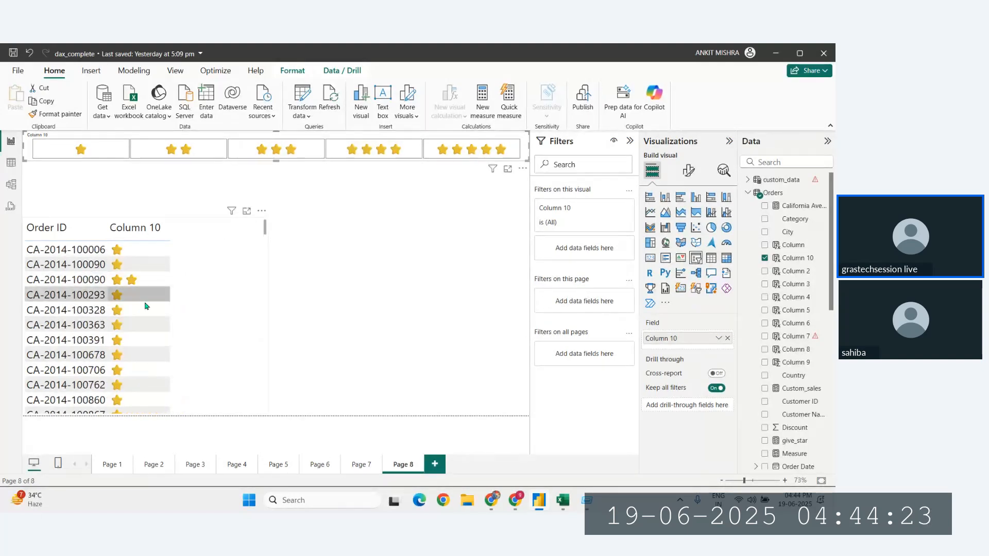
pyautogui.click(267, 151)
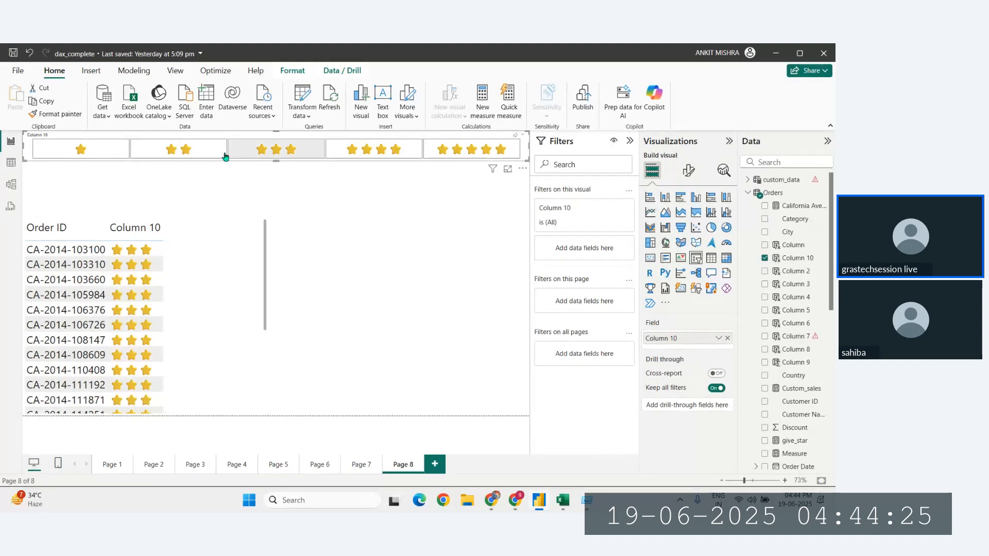
pyautogui.click(203, 156)
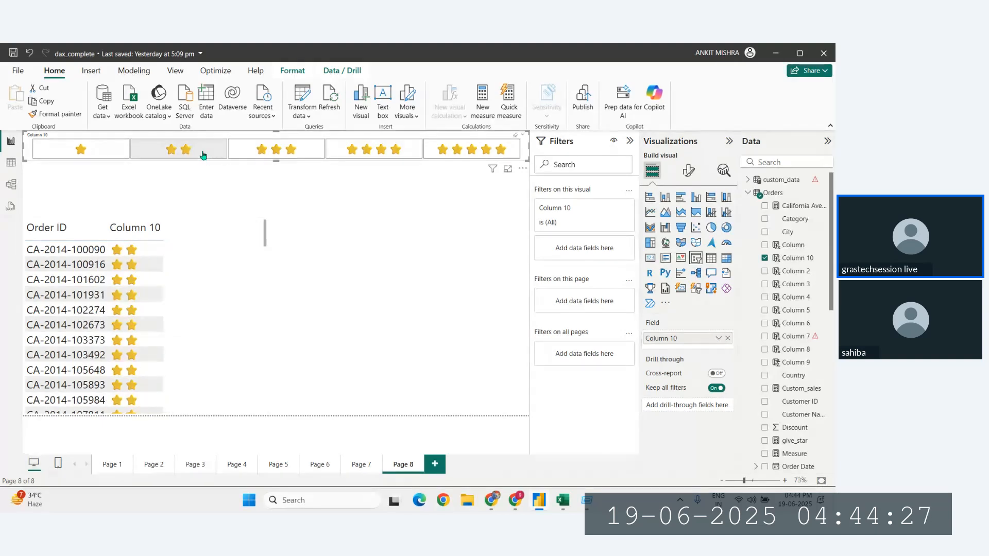
pyautogui.click(93, 150)
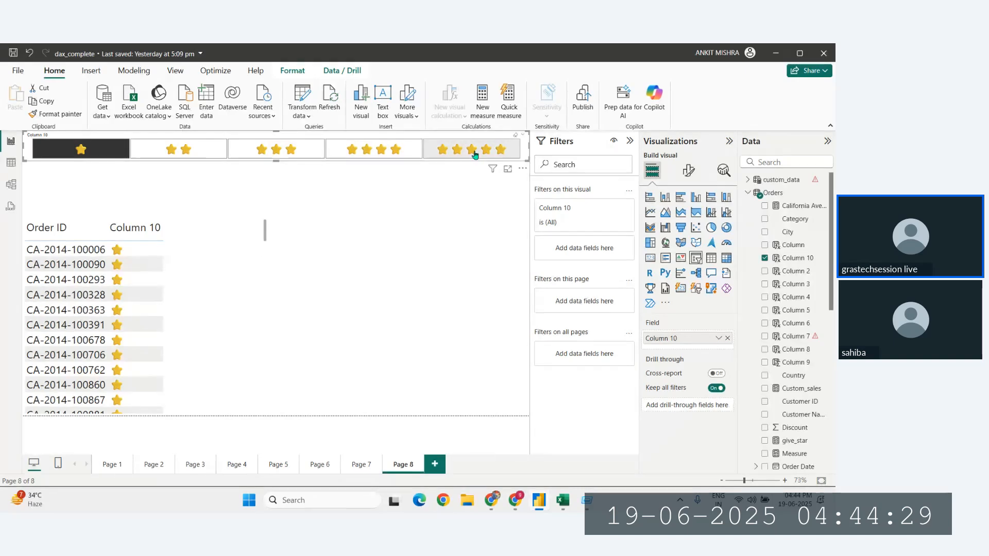
pyautogui.click(475, 172)
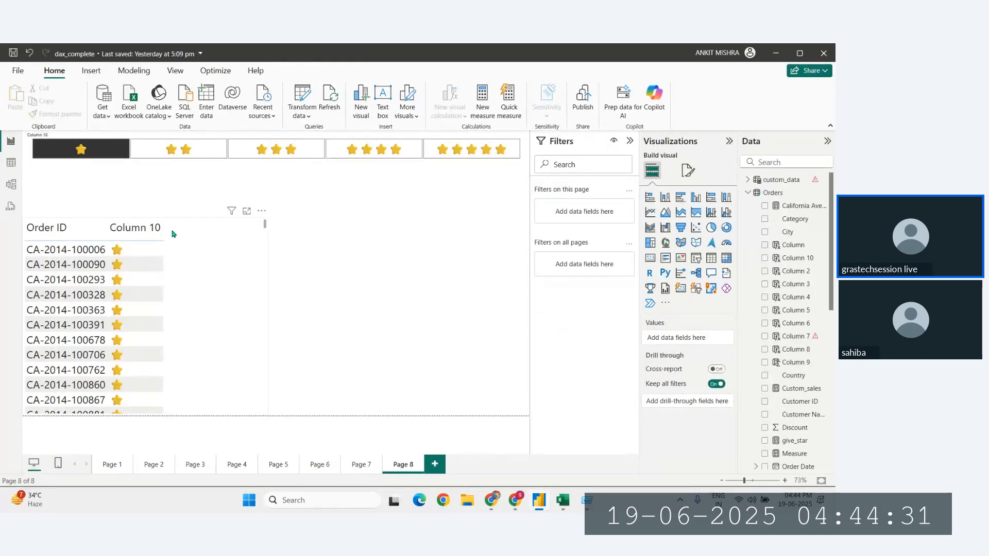
# - Check the Zoho Meeting window in Chrome, and return to the Power BI report
pyautogui.click(266, 235)
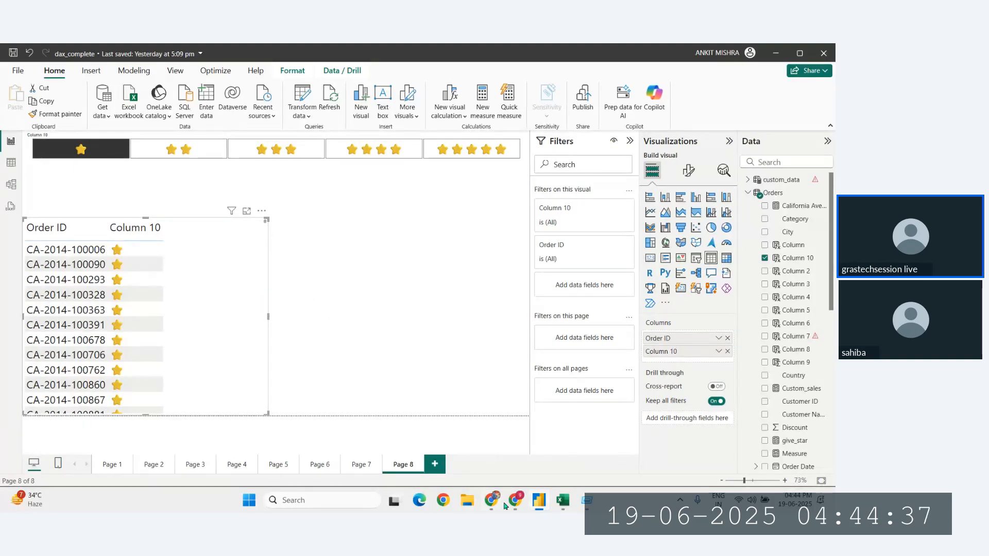
pyautogui.moveTo(514, 503)
pyautogui.click(452, 450)
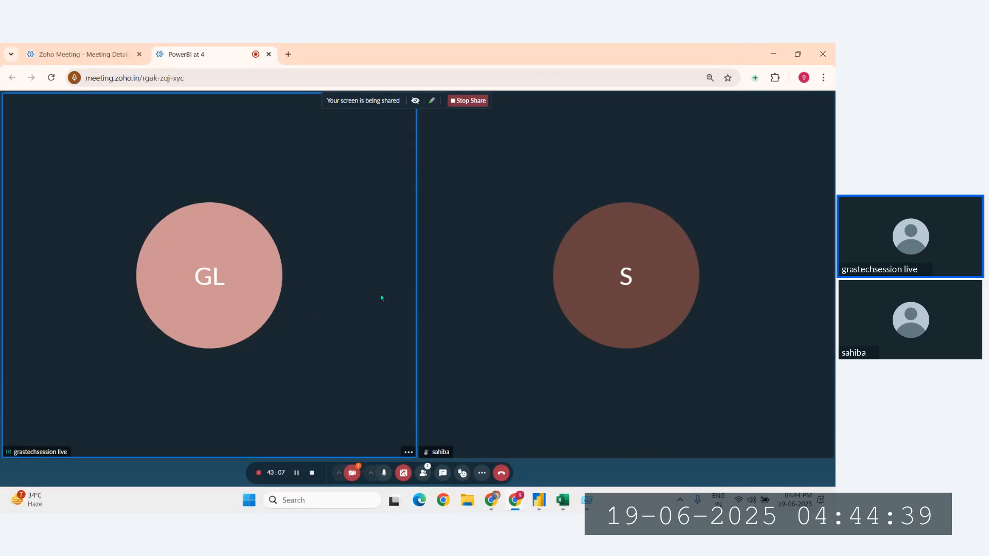
pyautogui.click(539, 503)
# - Move the table up beneath the slicer, narrow it to fit its two columns, and extend it to the page's lower edge
pyautogui.moveTo(240, 261); pyautogui.dragTo(249, 214)
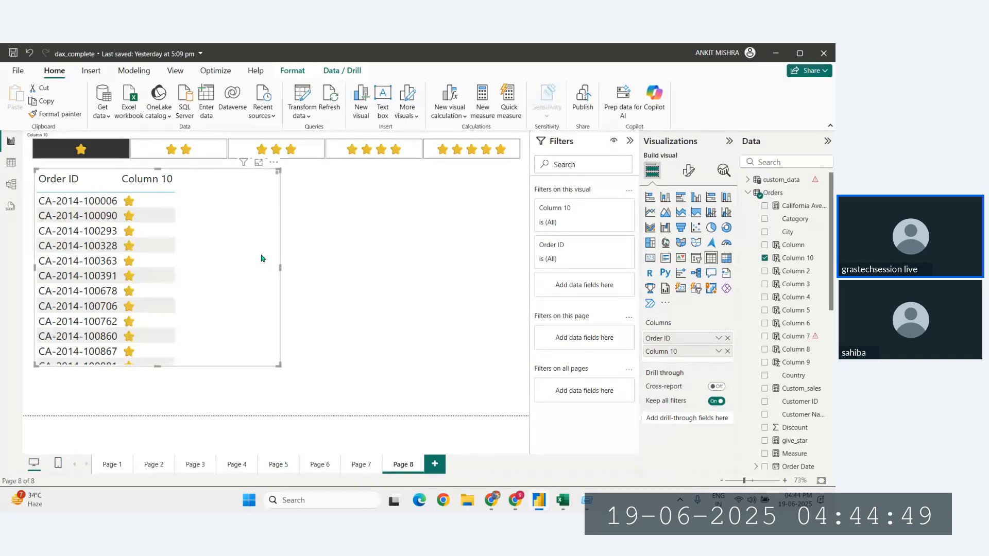
pyautogui.moveTo(278, 364); pyautogui.dragTo(203, 413)
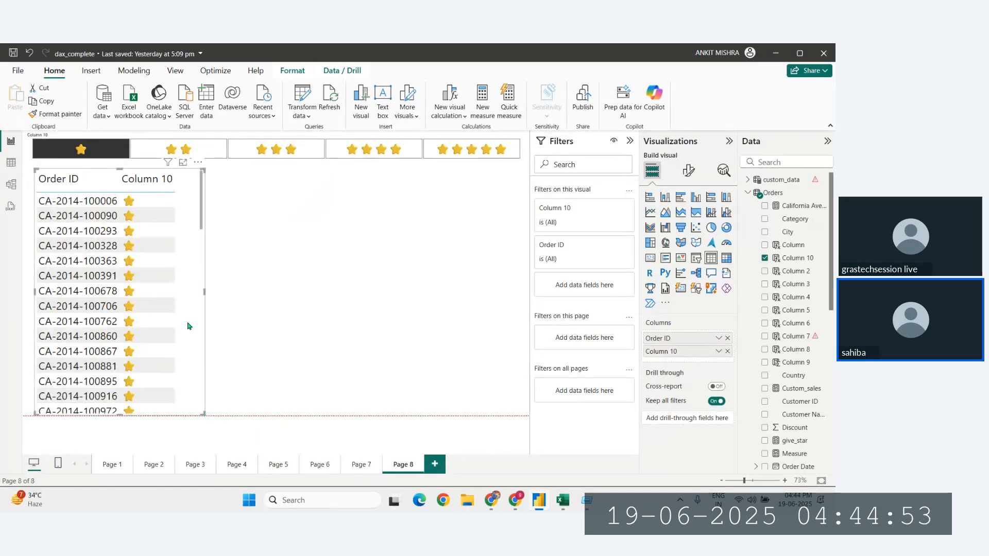
pyautogui.click(347, 287)
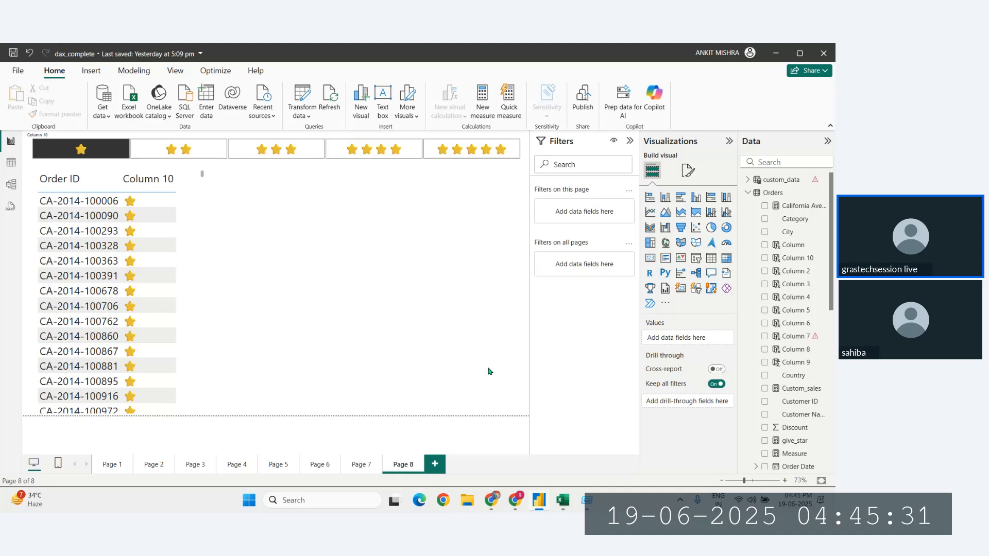
# - Switch to Excel to review the list of regions and assigned people in H5:I9 of Sheet1, then return to the Power BI report
pyautogui.click(564, 502)
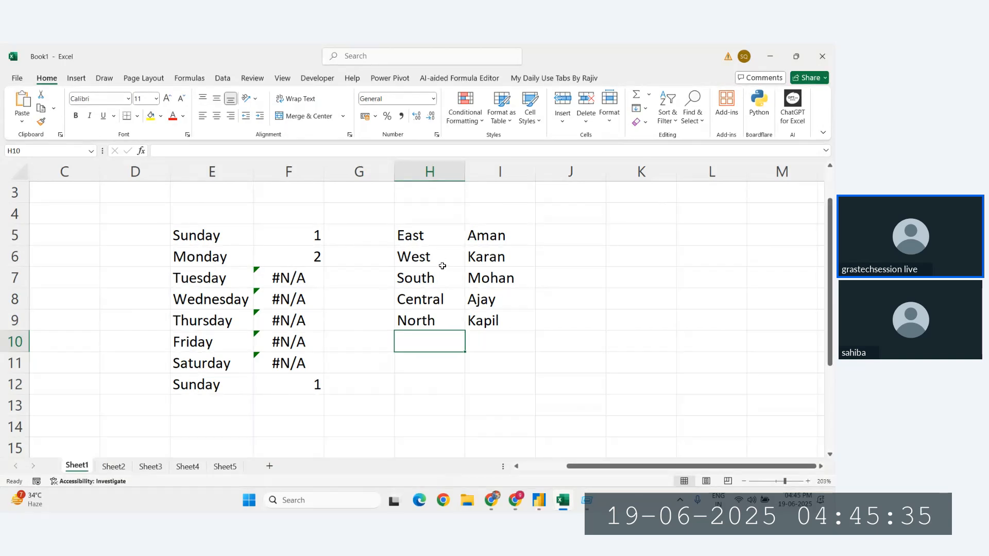
pyautogui.moveTo(428, 245); pyautogui.dragTo(497, 320)
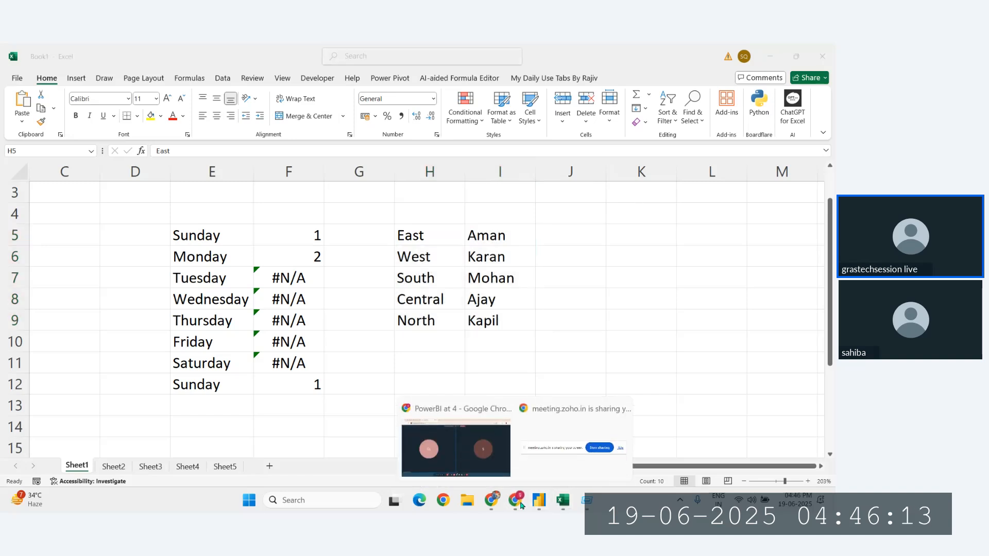
pyautogui.click(529, 474)
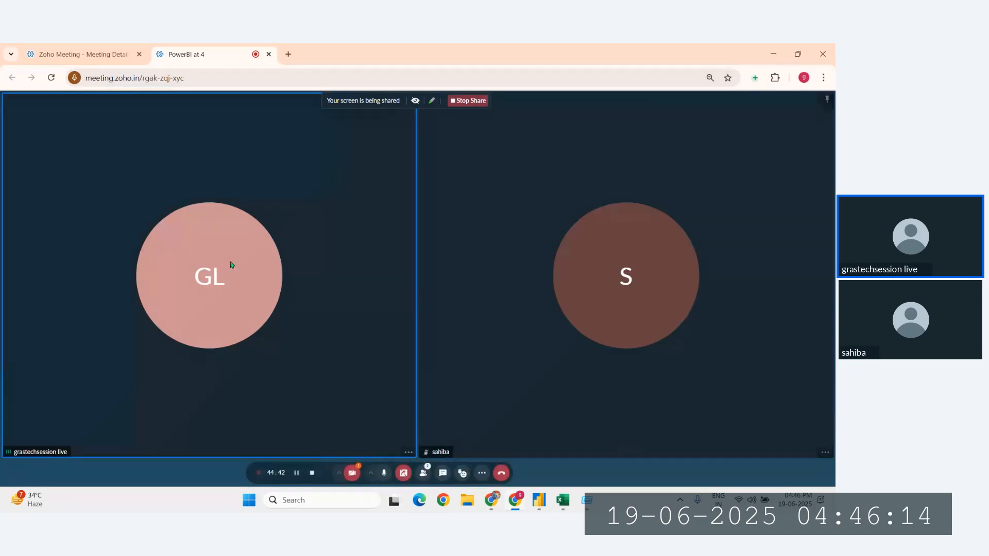
pyautogui.click(539, 500)
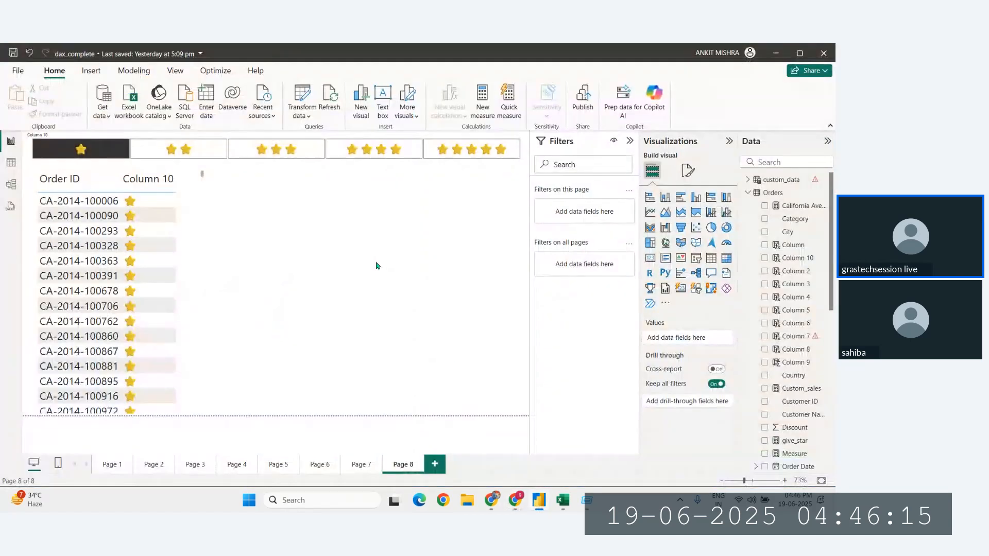
pyautogui.click(201, 221)
pyautogui.click(358, 273)
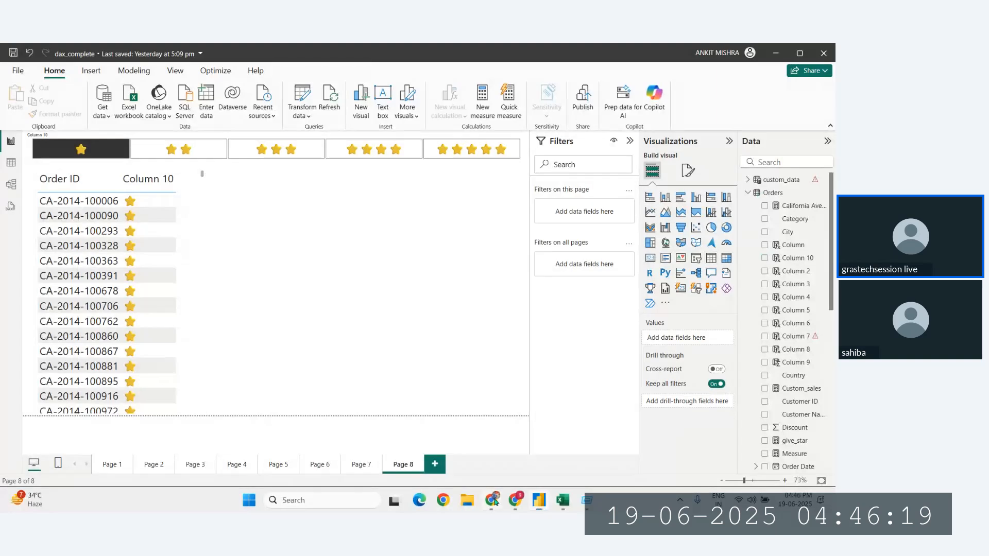
# - Switch to the DAX reference PDF in Chrome and examine the SWITCH ( TRUE ) example that grades Product[Standard Cost] as "A", "B" or "C"
pyautogui.click(493, 500)
pyautogui.scroll(1, 444, 369)
pyautogui.scroll(-4, 444, 369)
pyautogui.scroll(-2, 444, 369)
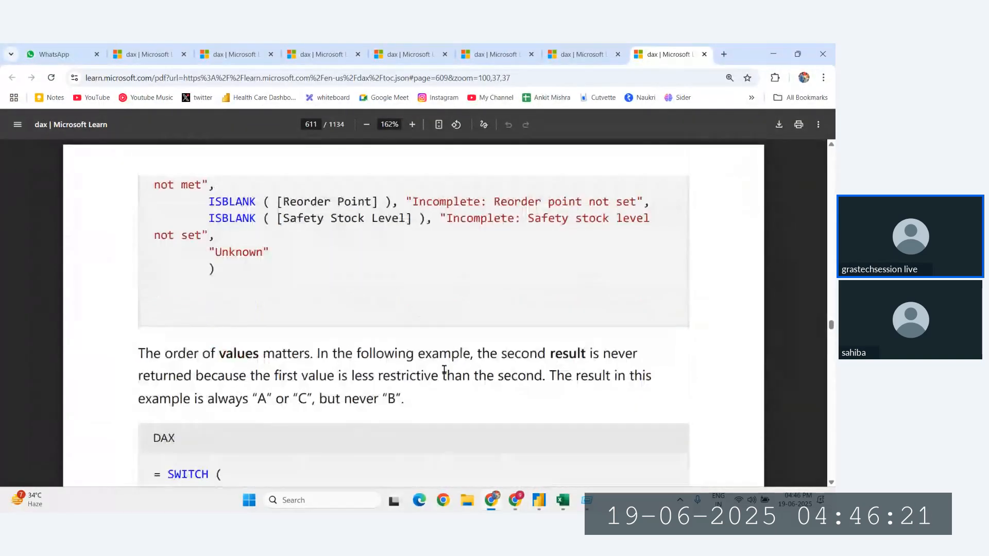
pyautogui.scroll(-5, 203, 191)
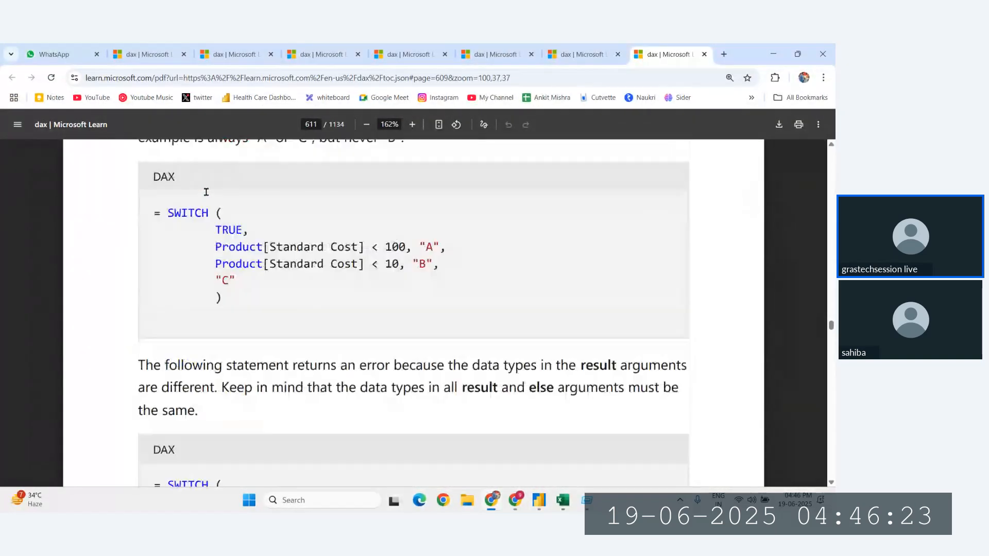
pyautogui.scroll(-1, 213, 228)
pyautogui.scroll(1, 179, 149)
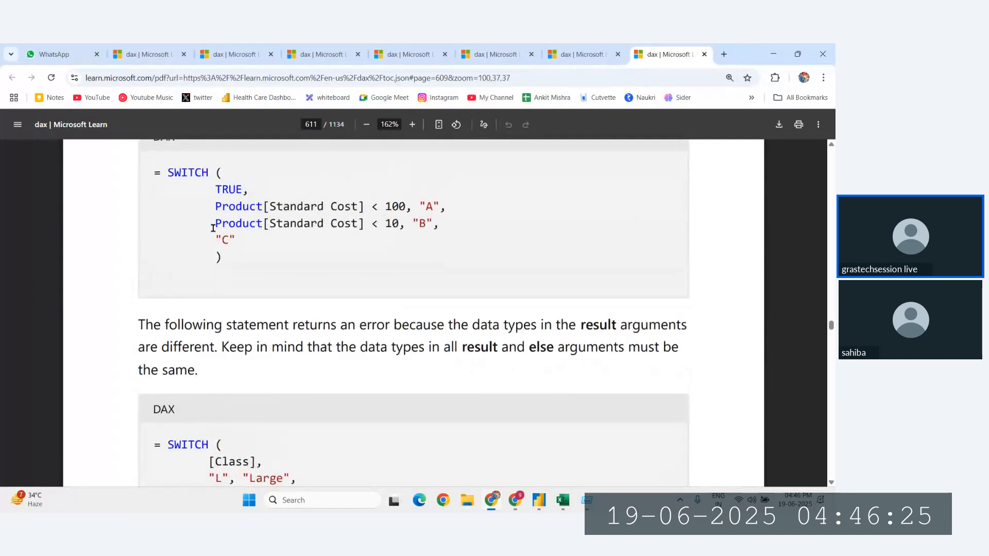
pyautogui.moveTo(162, 164); pyautogui.dragTo(254, 248)
pyautogui.click(261, 256)
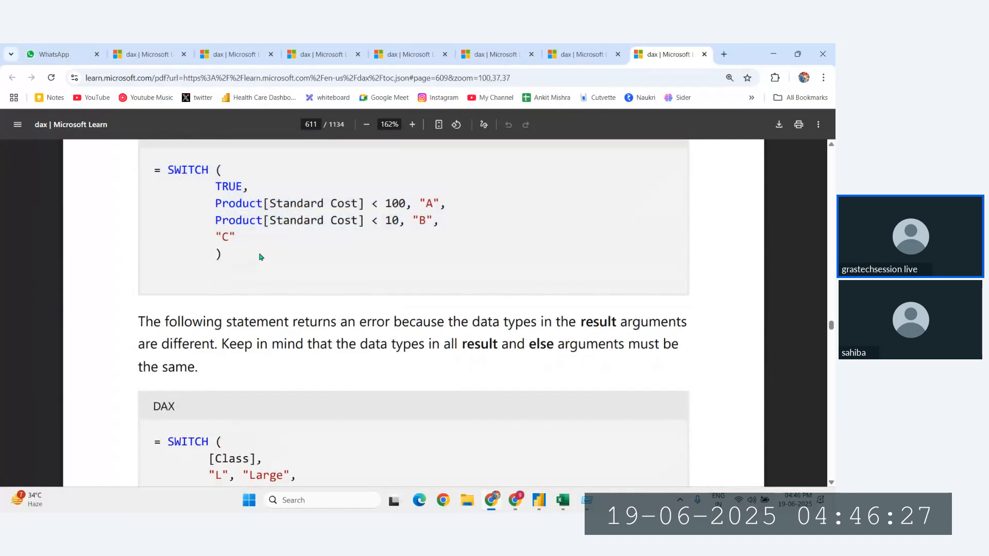
pyautogui.moveTo(167, 165); pyautogui.dragTo(268, 248)
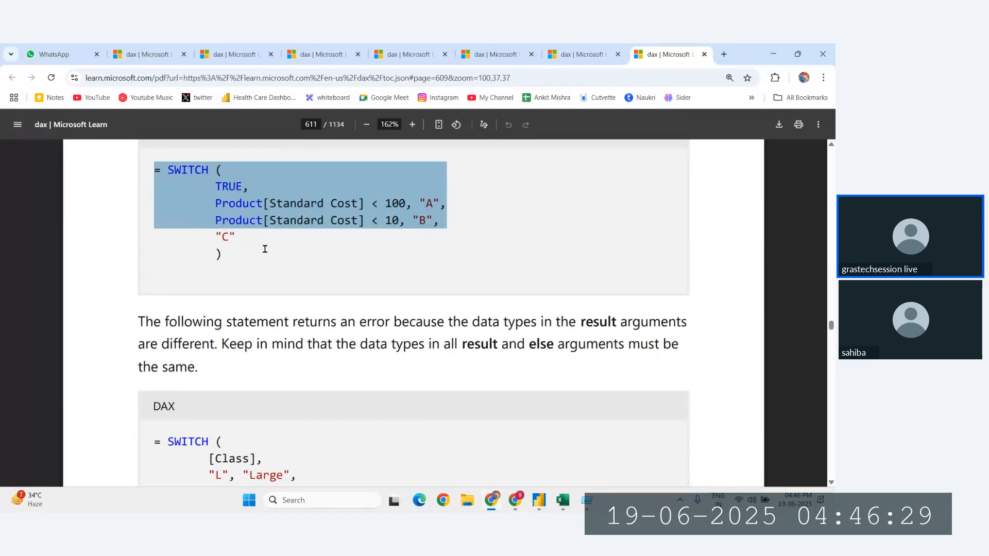
pyautogui.click(272, 260)
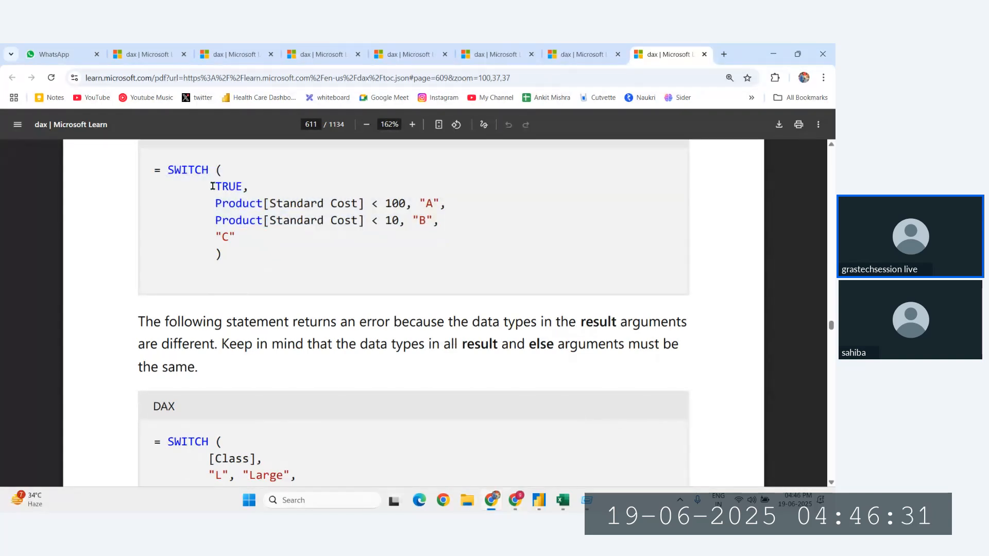
# - Highlight the TRUE expression and the Product[Standard Cost] conditions in the SWITCH example to examine how they are evaluated
pyautogui.moveTo(212, 185); pyautogui.dragTo(261, 193)
pyautogui.click(224, 211)
pyautogui.moveTo(212, 192); pyautogui.dragTo(245, 202)
pyautogui.click(249, 244)
pyautogui.moveTo(201, 179); pyautogui.dragTo(269, 187)
pyautogui.moveTo(439, 223); pyautogui.dragTo(225, 205)
pyautogui.click(300, 213)
# - Examine the [Class] SWITCH example that mixes the results "Large" and 0.1, highlighting its formula
pyautogui.scroll(-5, 268, 271)
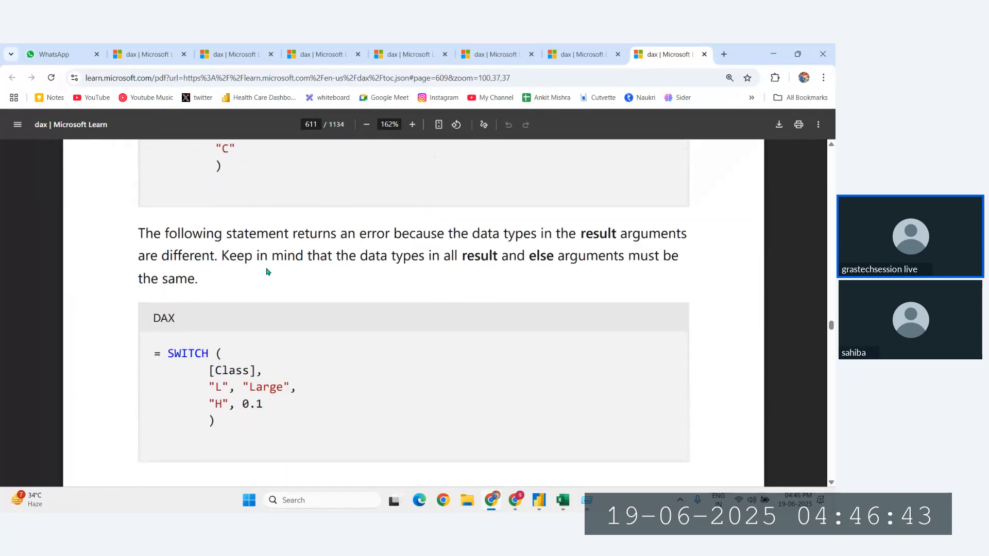
pyautogui.moveTo(155, 193); pyautogui.dragTo(281, 283)
pyautogui.click(340, 271)
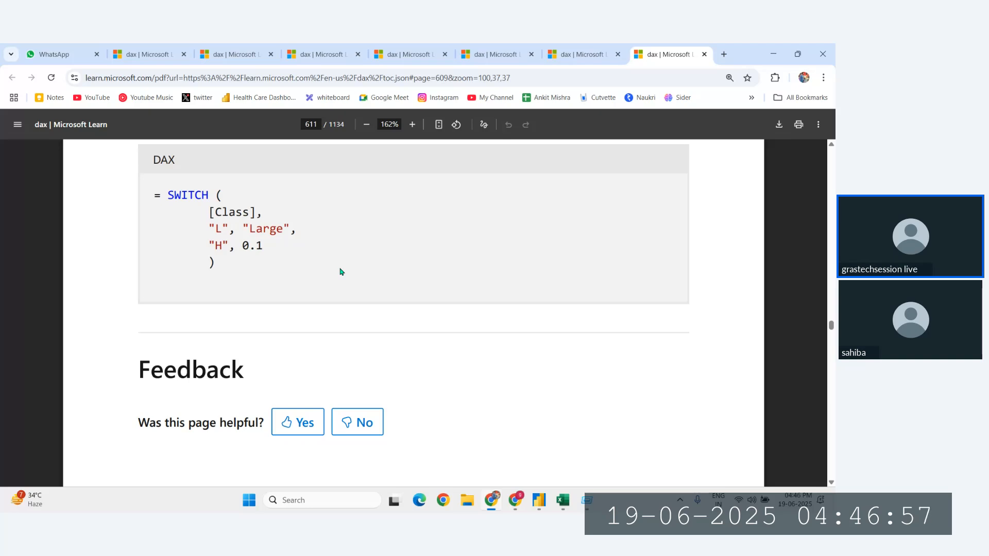
pyautogui.scroll(-3, 332, 213)
# - Go back to the SWITCH example for stock risk and highlight its comparisons of [Reorder Point] with [Safety Stock Level]
pyautogui.scroll(15, 332, 213)
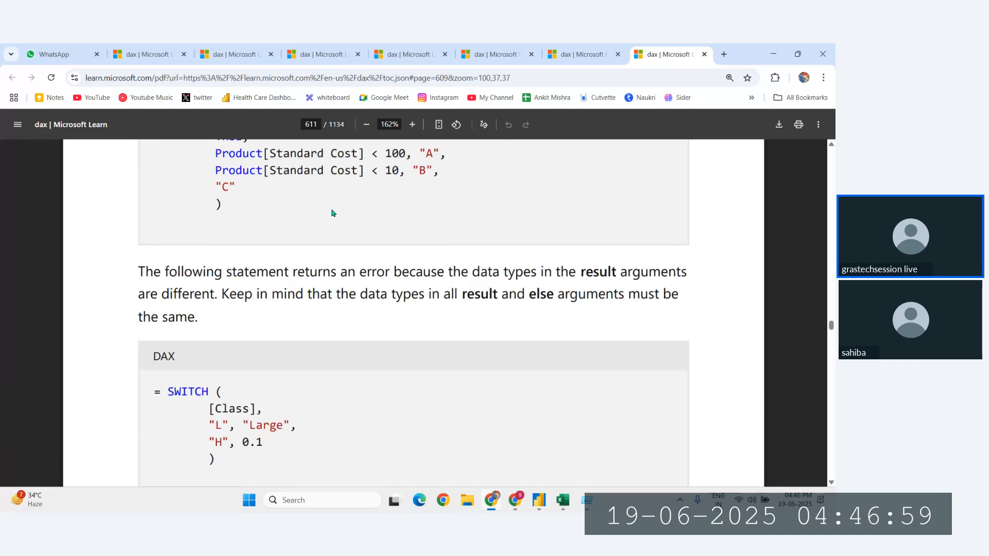
pyautogui.scroll(1, 427, 260)
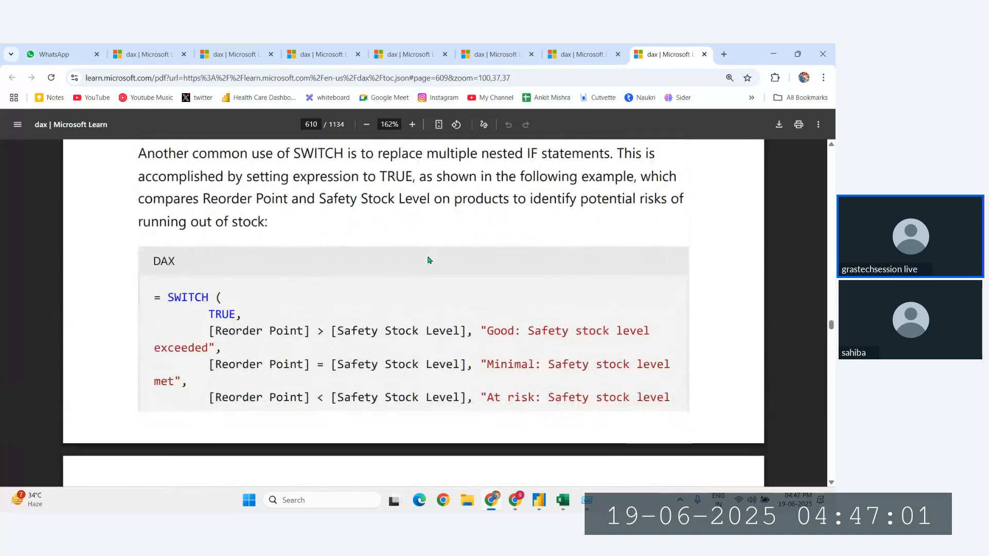
pyautogui.scroll(-1, 320, 260)
pyautogui.moveTo(163, 217); pyautogui.dragTo(535, 325)
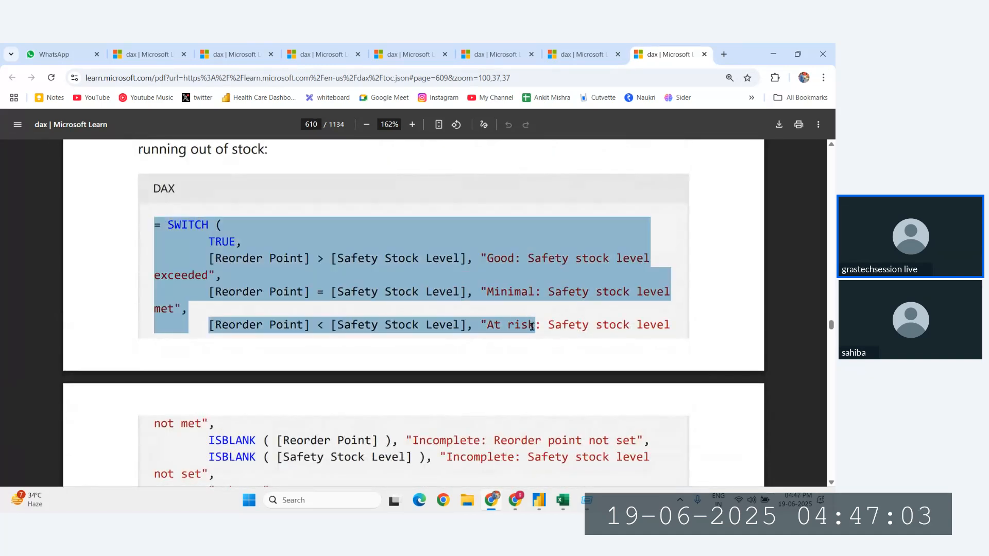
pyautogui.scroll(-1, 362, 304)
pyautogui.click(362, 304)
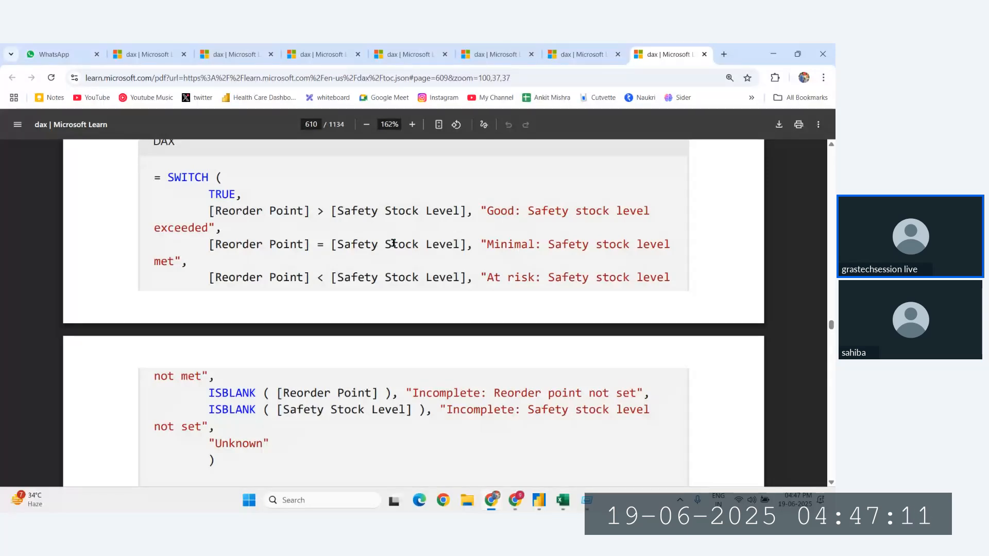
pyautogui.moveTo(204, 209); pyautogui.dragTo(448, 292)
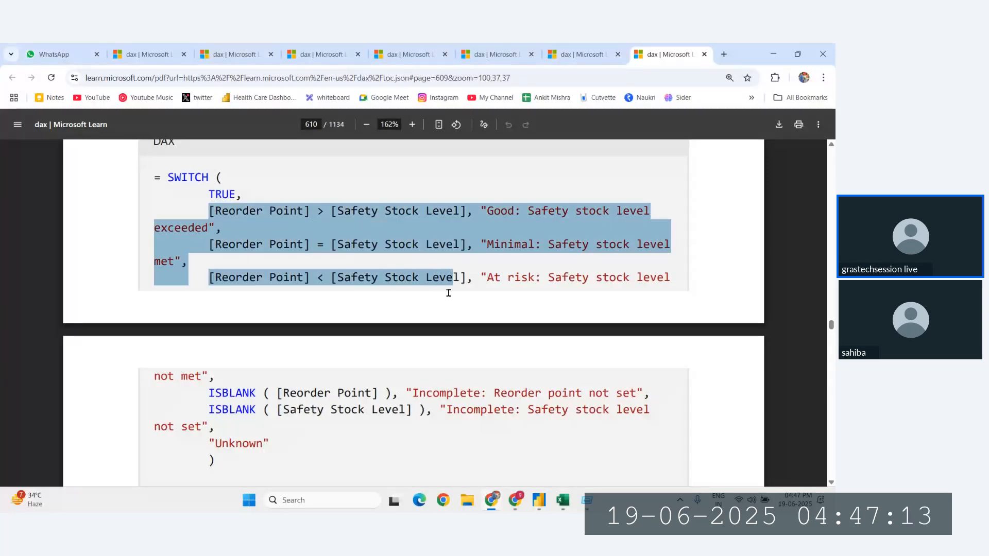
pyautogui.click(465, 266)
# - Highlight the TRUE expression and the ISBLANK conditions for [Reorder Point] and [Safety Stock Level] in the stock risk example
pyautogui.moveTo(187, 194); pyautogui.dragTo(244, 196)
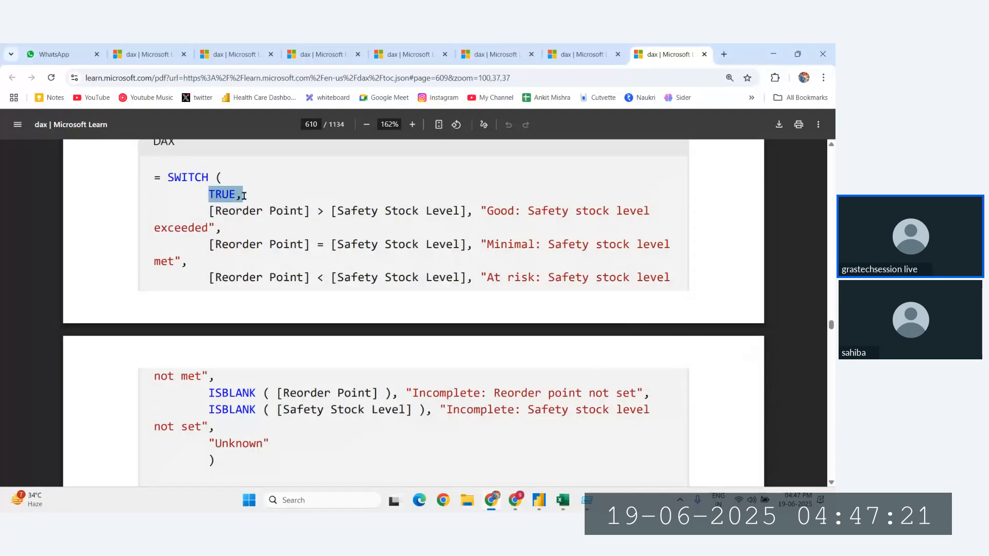
pyautogui.moveTo(208, 394); pyautogui.dragTo(378, 391)
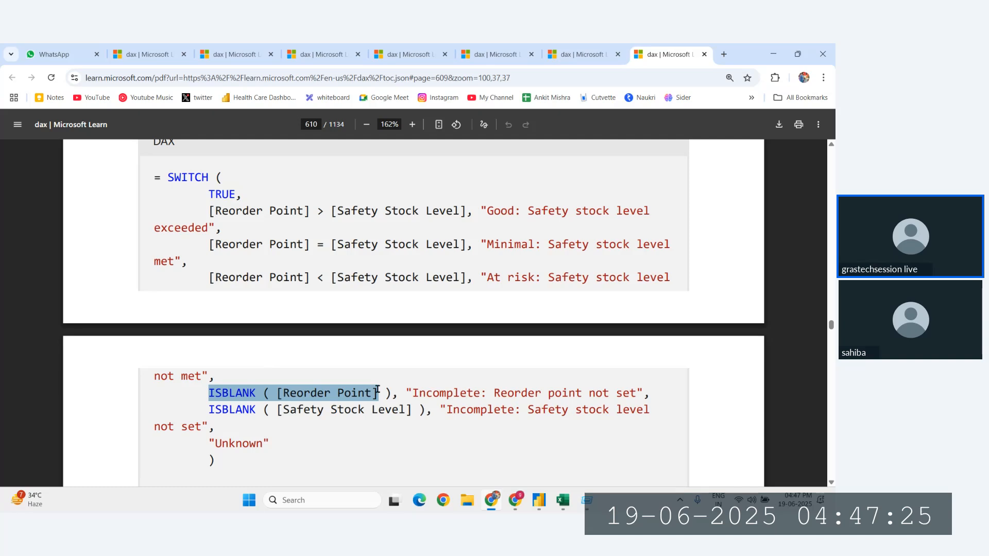
pyautogui.moveTo(283, 411); pyautogui.dragTo(397, 410)
pyautogui.click(516, 410)
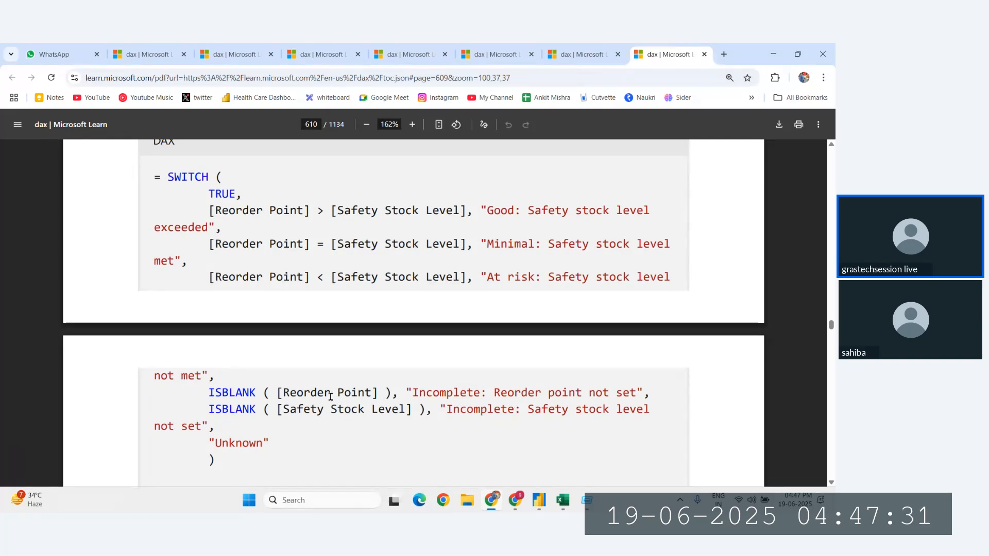
# - Read through the SWITCH stock level example and go on to the IF example formula in the TRUE article
pyautogui.scroll(-2, 328, 397)
pyautogui.scroll(-5, 301, 319)
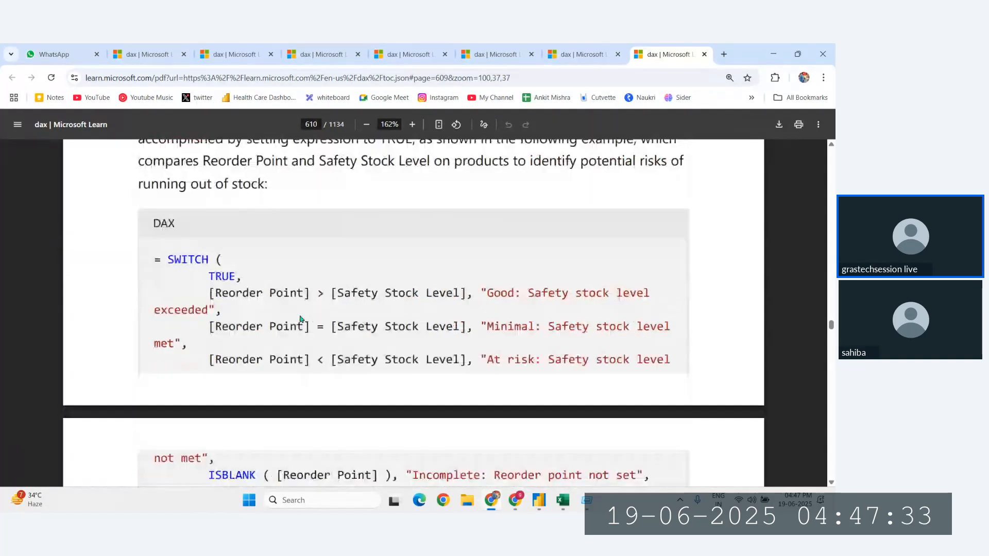
pyautogui.scroll(-5, 302, 320)
pyautogui.scroll(20, 301, 320)
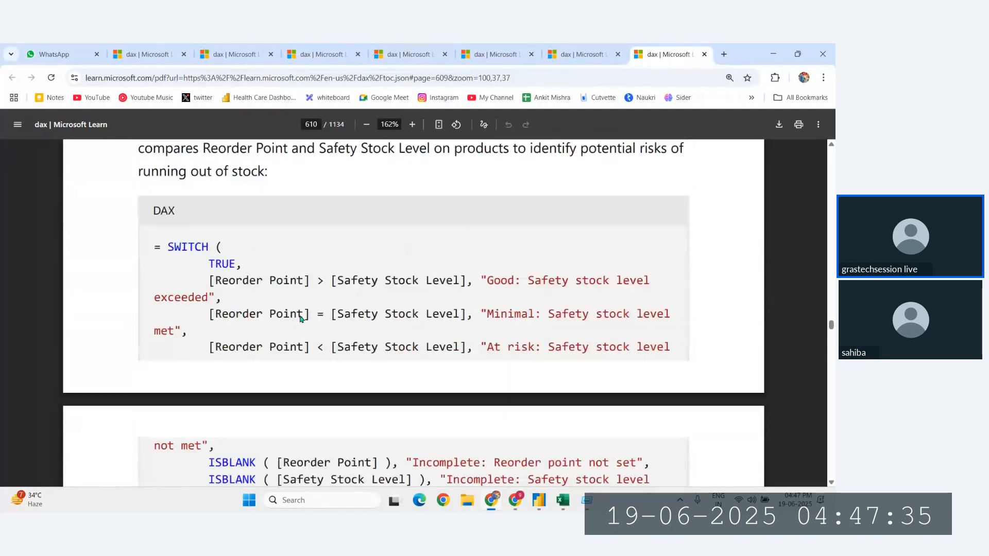
pyautogui.scroll(-20, 301, 319)
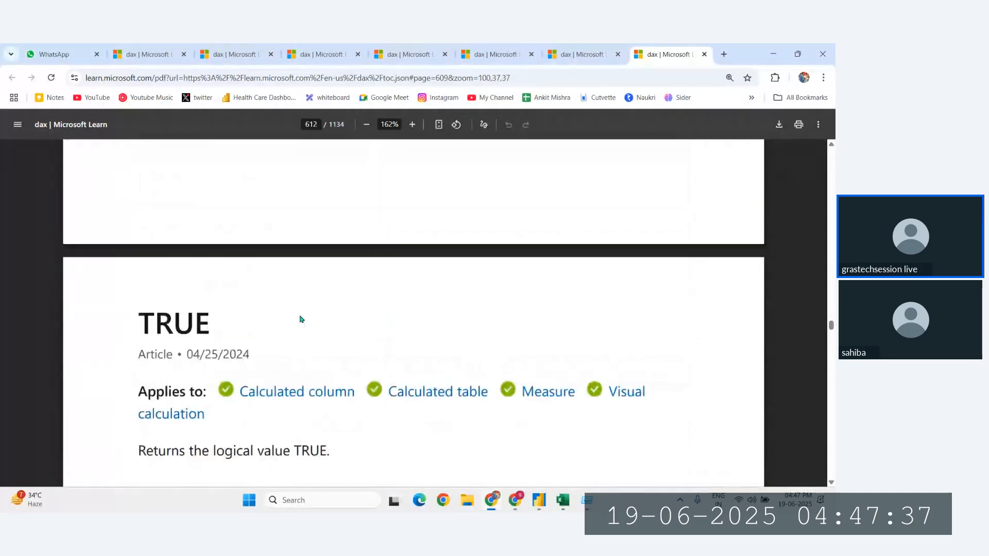
pyautogui.scroll(1, 319, 244)
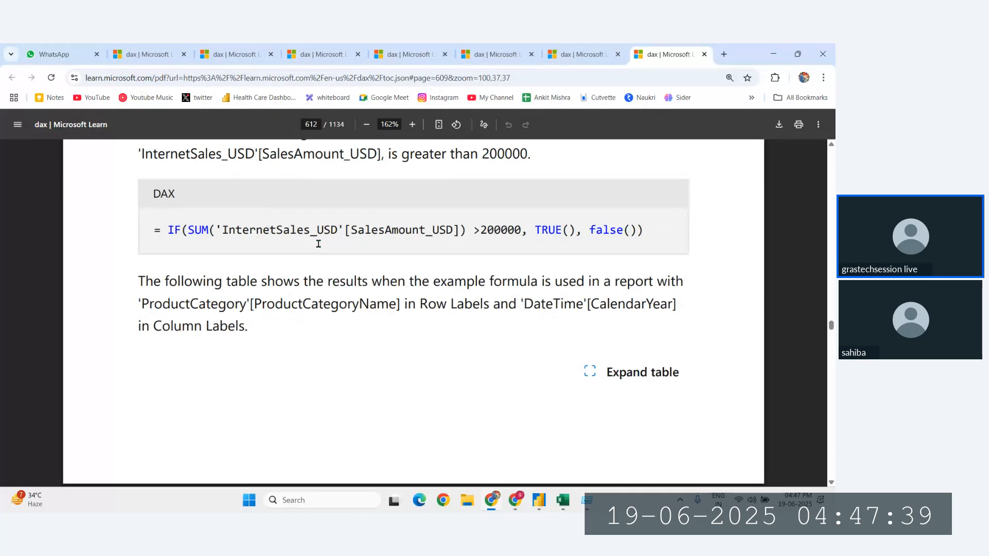
pyautogui.scroll(1, 320, 244)
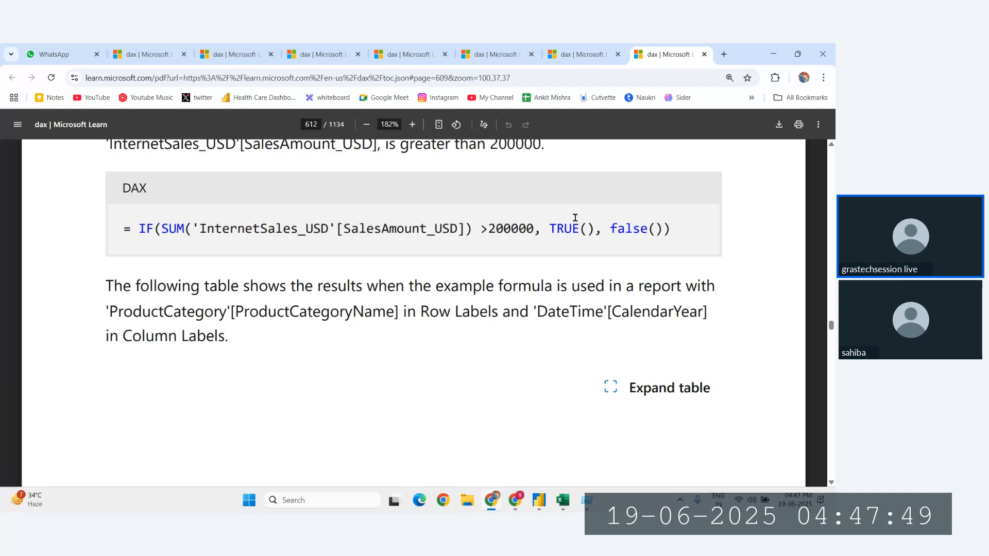
# - Highlight the TRUE() and false() arguments in the example IF formula to examine its results
pyautogui.moveTo(545, 228); pyautogui.dragTo(655, 231)
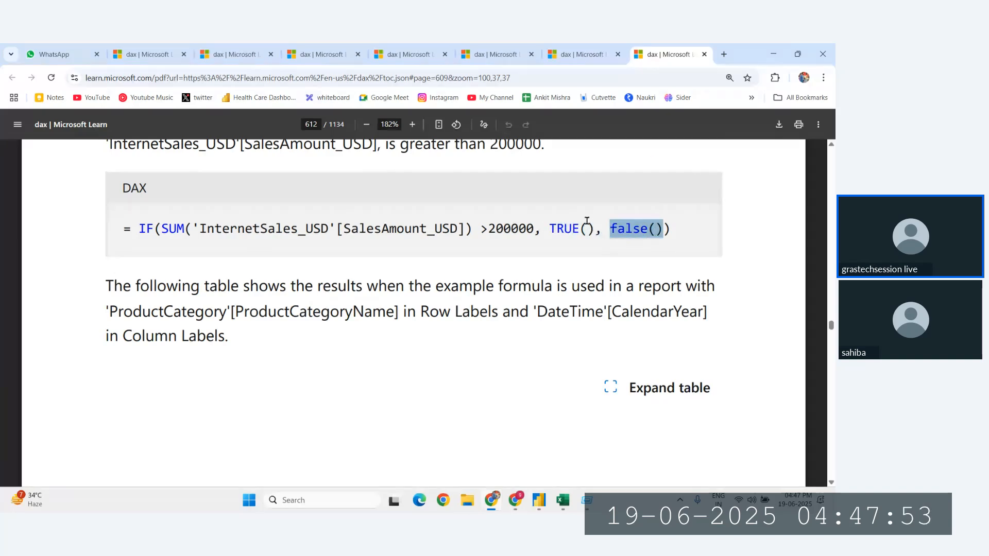
pyautogui.moveTo(549, 228); pyautogui.dragTo(657, 237)
pyautogui.click(507, 214)
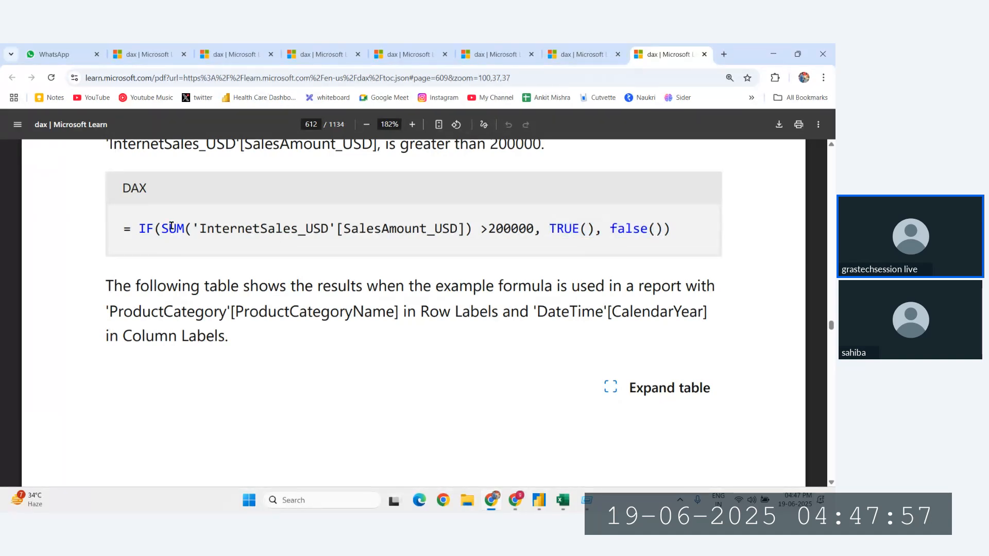
pyautogui.moveTo(169, 228); pyautogui.dragTo(655, 225)
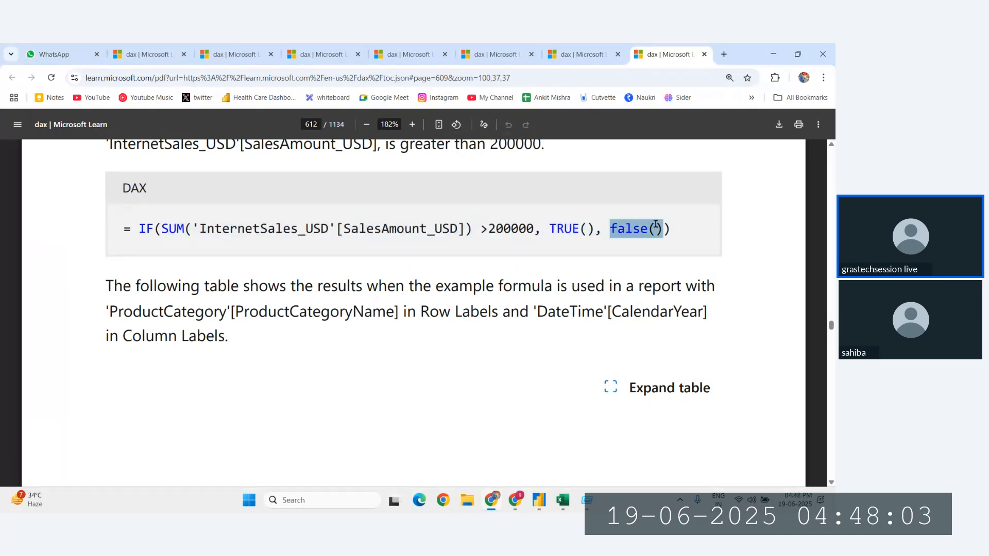
# - Go back to the SWITCH article and review its remarks and the month names example
pyautogui.scroll(15, 656, 225)
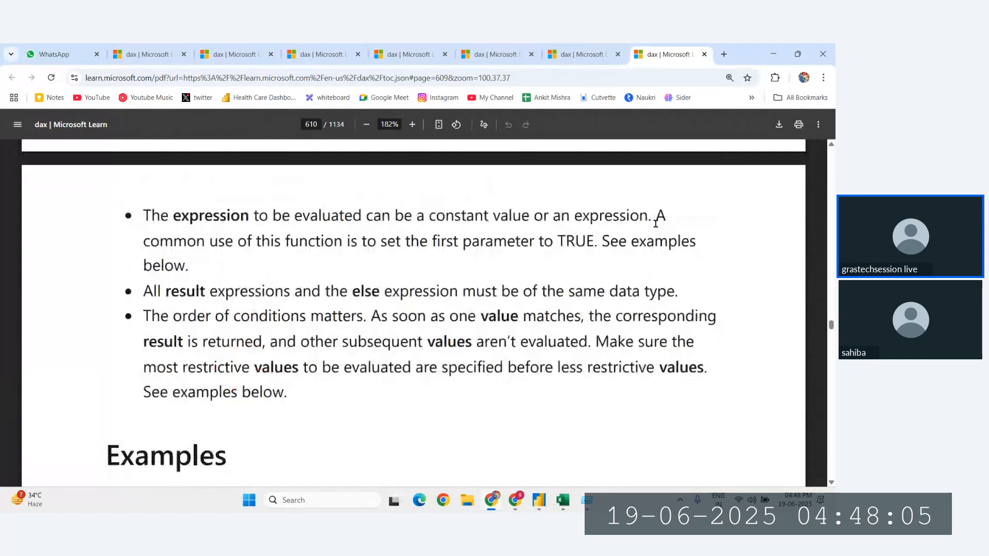
pyautogui.scroll(-3, 269, 336)
pyautogui.scroll(-2, 427, 332)
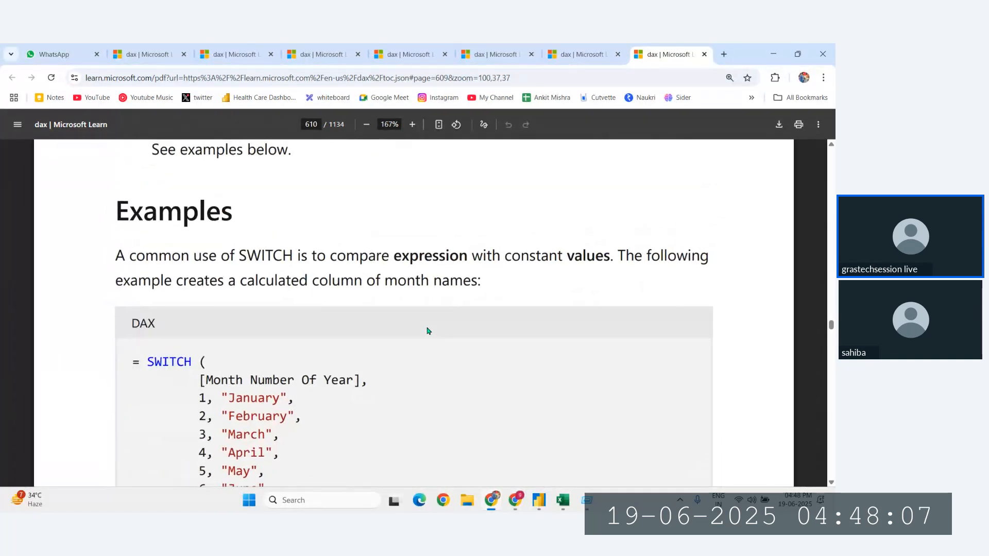
pyautogui.scroll(3, 427, 331)
# - Look through the other open DAX reference pages for the text functions category list
pyautogui.click(591, 48)
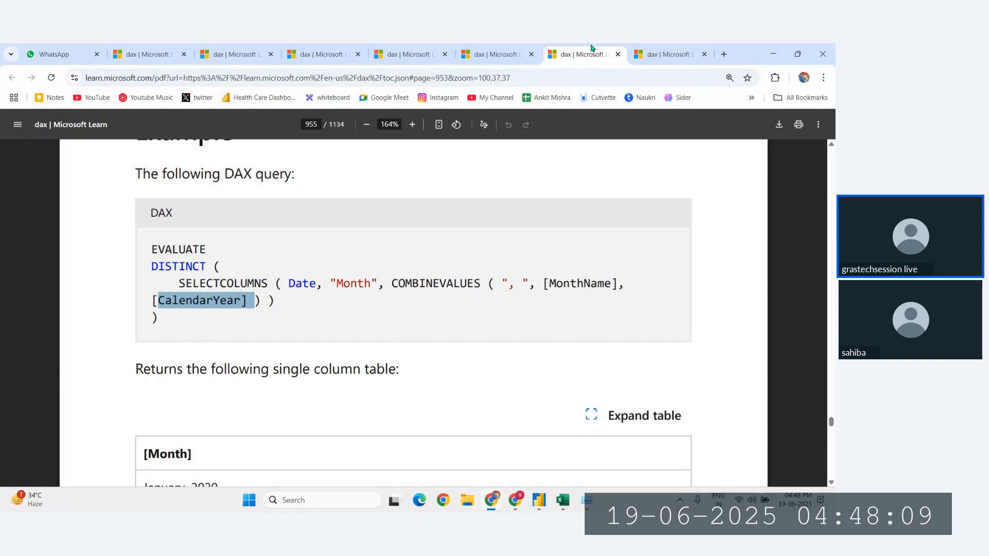
pyautogui.click(524, 49)
pyautogui.click(593, 49)
pyautogui.click(513, 48)
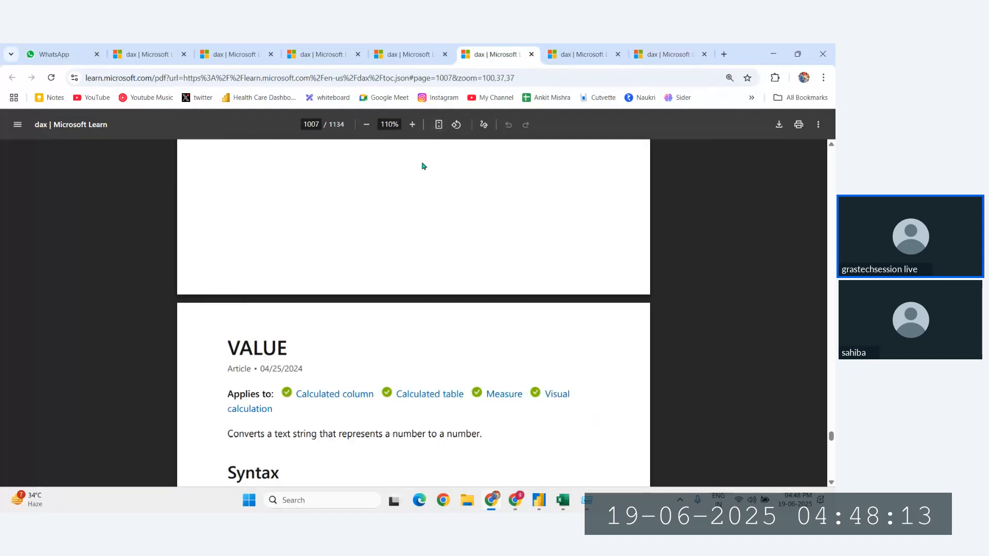
pyautogui.click(430, 47)
pyautogui.click(350, 47)
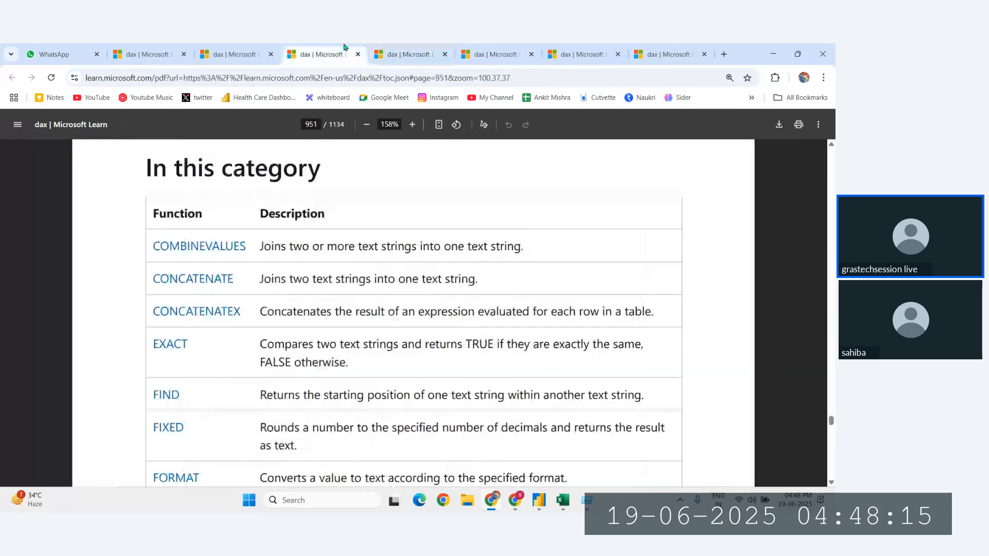
# - Open the FORMAT function's article from the text functions category list
pyautogui.scroll(-3, 243, 331)
pyautogui.scroll(-2, 245, 332)
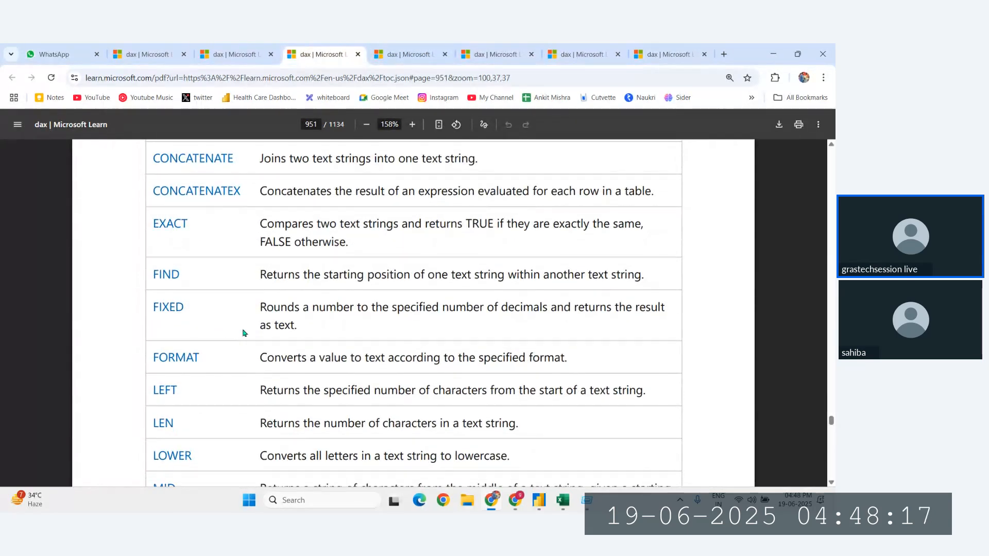
pyautogui.scroll(-1, 245, 333)
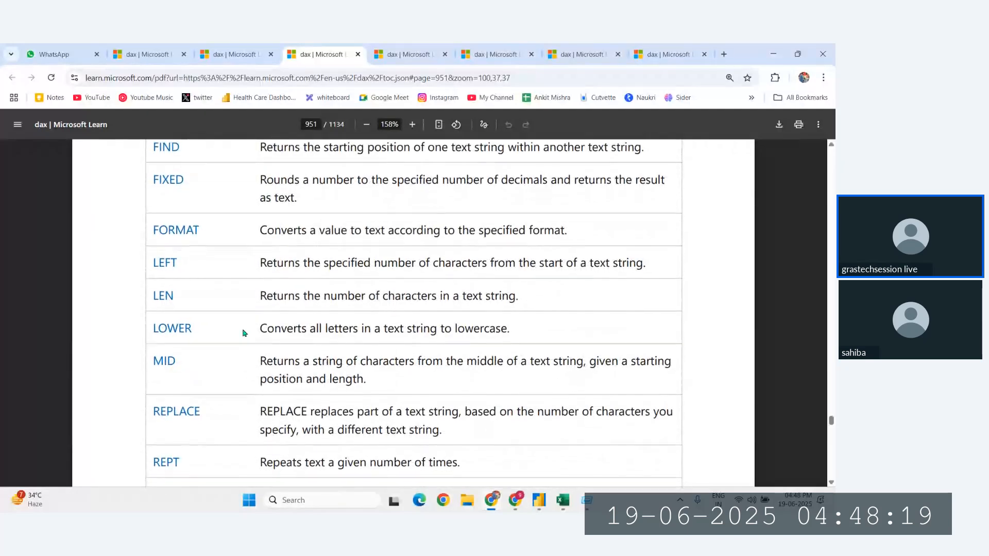
pyautogui.scroll(-1, 244, 333)
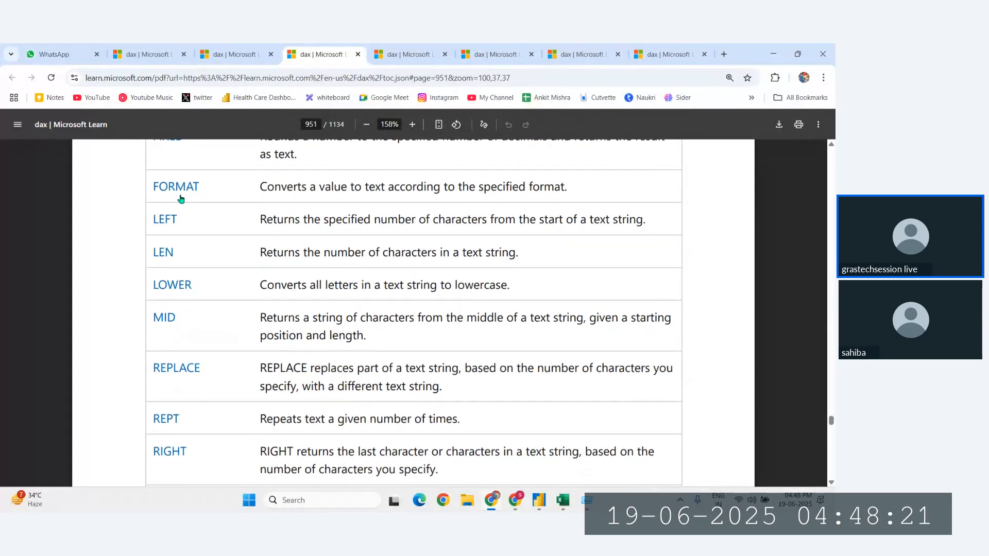
pyautogui.click(182, 191)
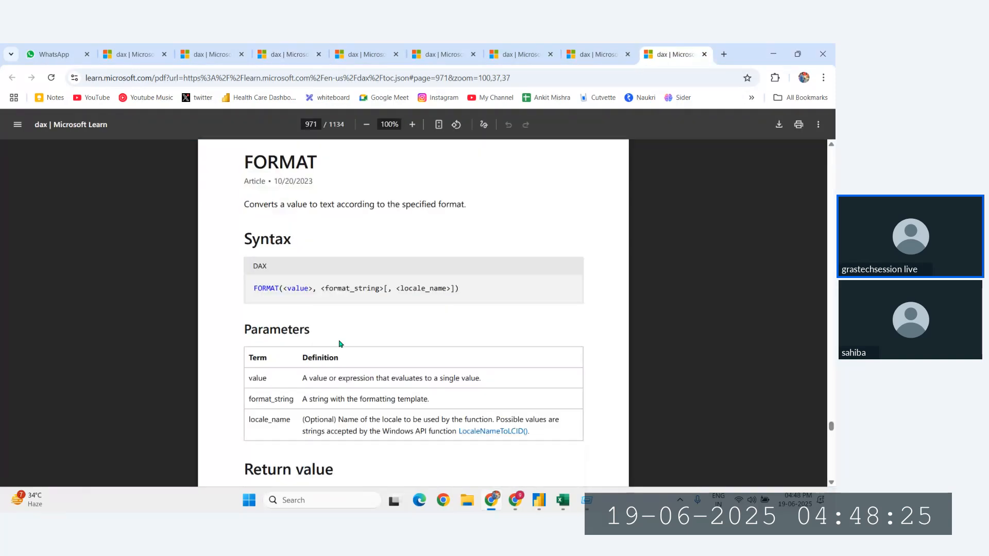
# - Examine the FORMAT article's syntax and enlarge its format strings examples
pyautogui.scroll(-5, 339, 341)
pyautogui.scroll(4, 340, 341)
pyautogui.scroll(-15, 311, 264)
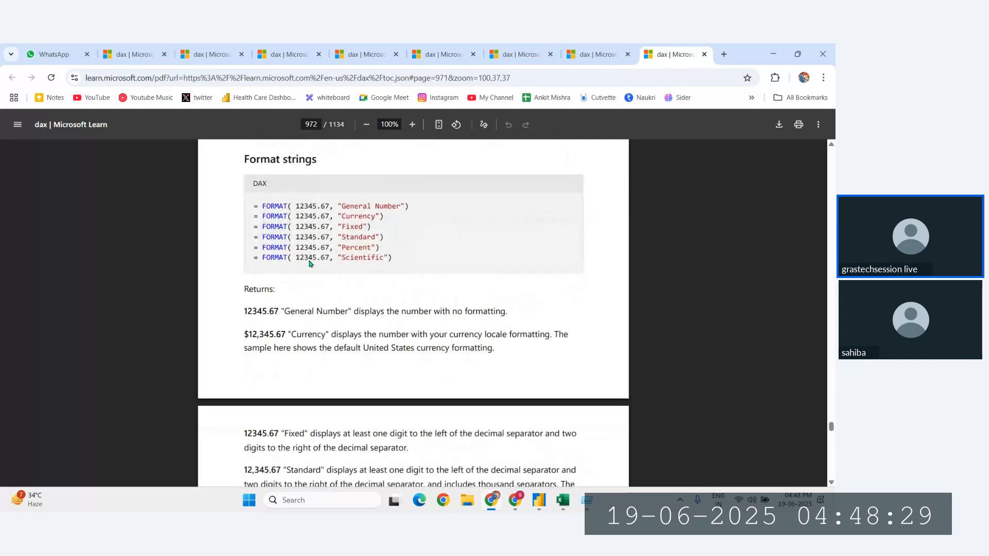
pyautogui.scroll(4, 309, 263)
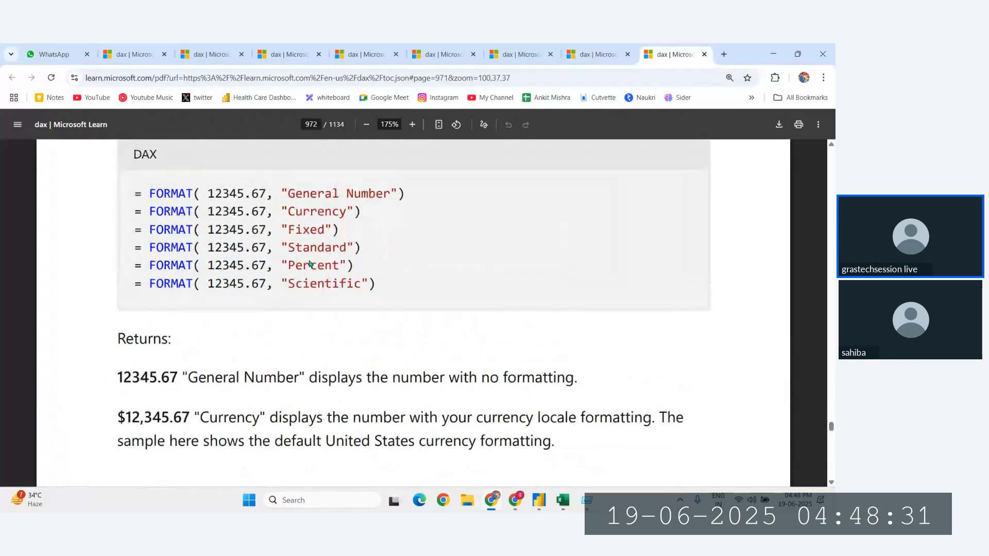
# - Switch to the Excel workbook and enter 656 in cell H12 of Sheet1
pyautogui.click(562, 500)
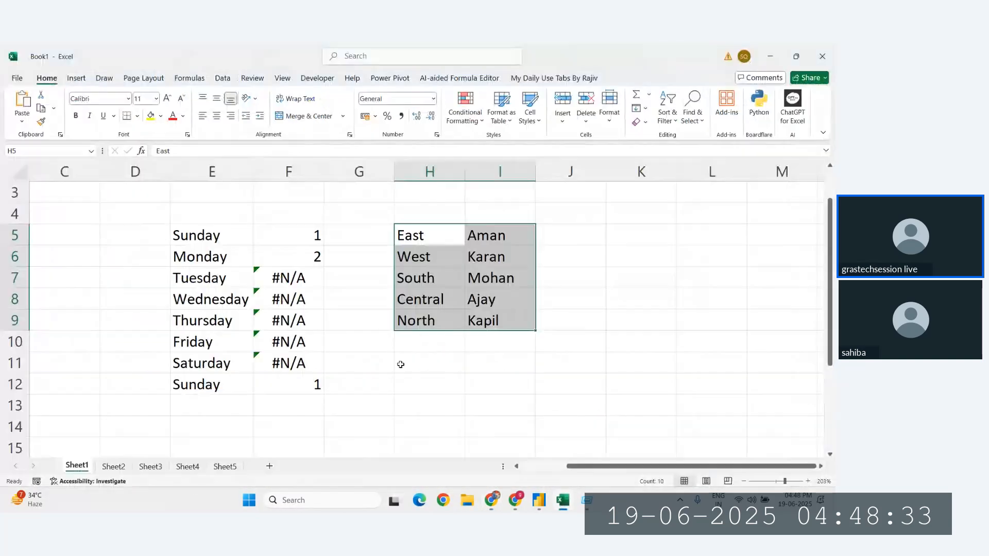
pyautogui.click(430, 381)
pyautogui.scroll(-1, 430, 382)
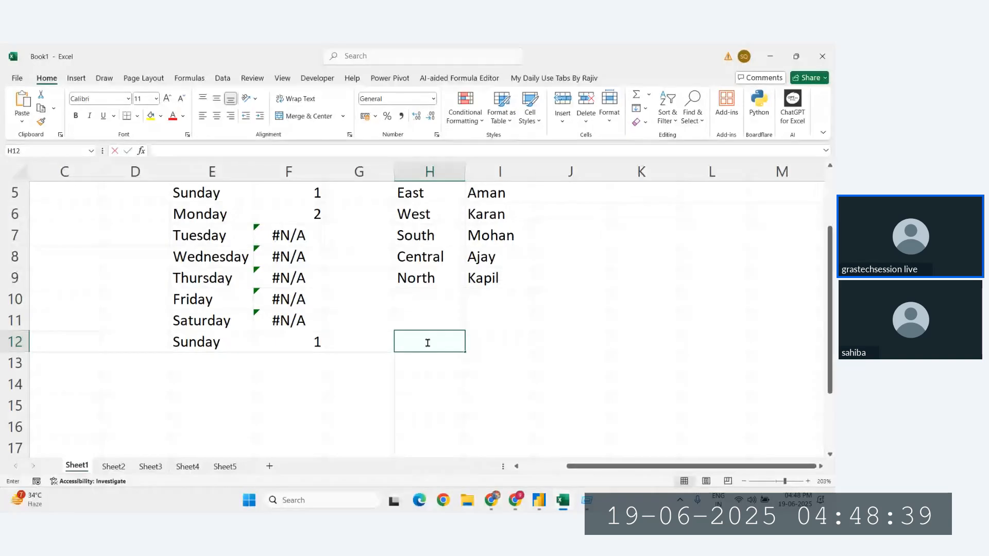
pyautogui.write('656')
pyautogui.click(427, 343)
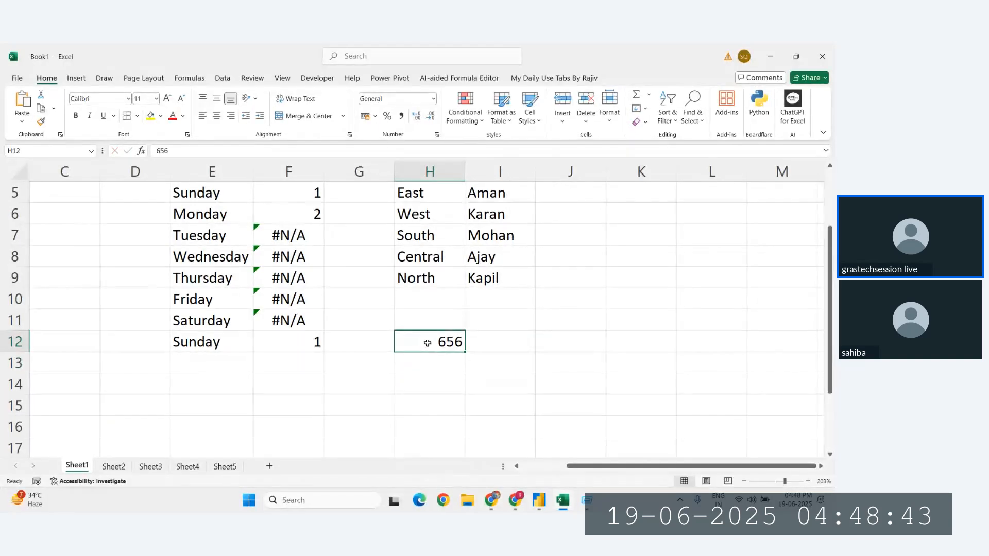
# - Format cell H12 as Currency with the ₹ symbol and two decimal places
pyautogui.hotkey('ctrl', '1')
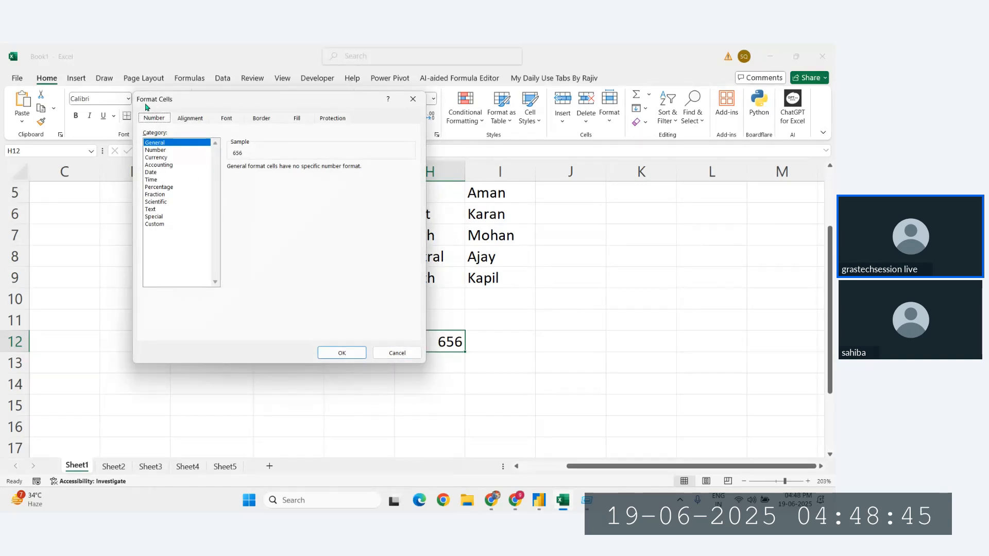
pyautogui.click(157, 157)
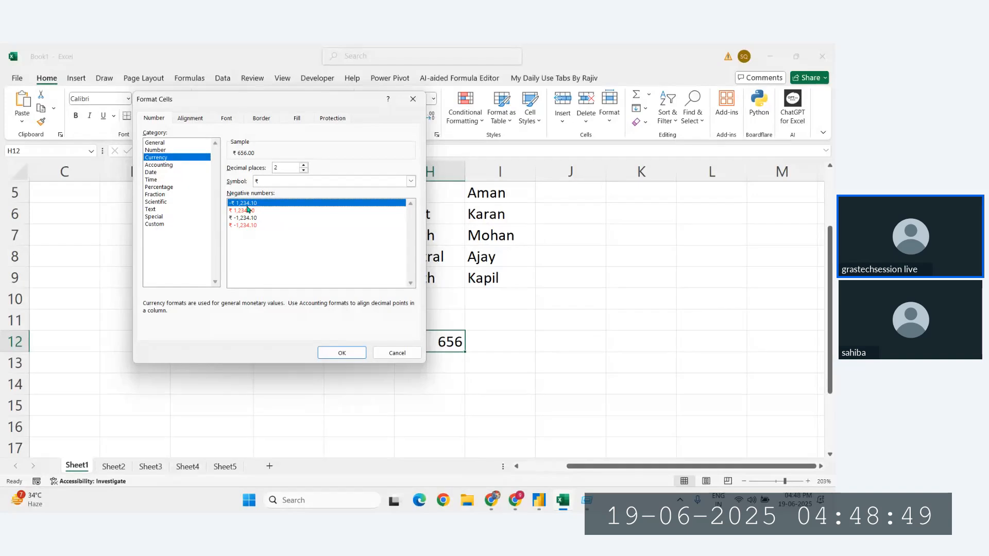
pyautogui.click(329, 352)
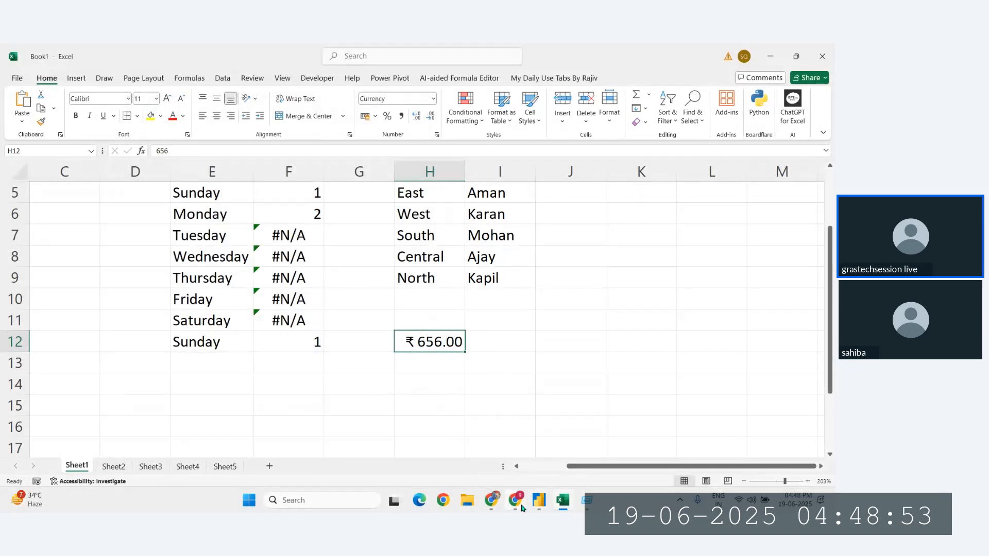
# - Return to the DAX reference in Chrome and highlight the General Number and Currency examples of FORMAT
pyautogui.click(494, 500)
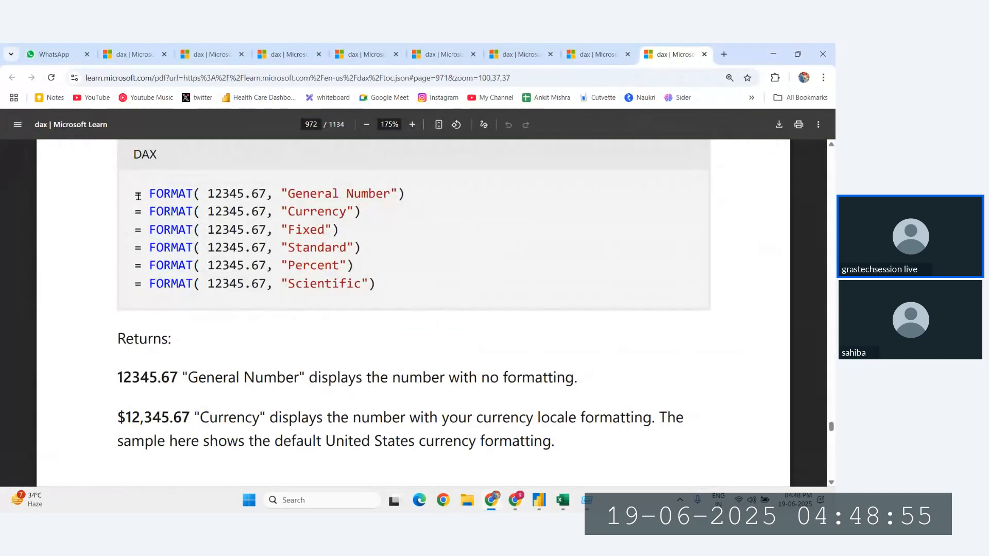
pyautogui.moveTo(149, 196); pyautogui.dragTo(195, 197)
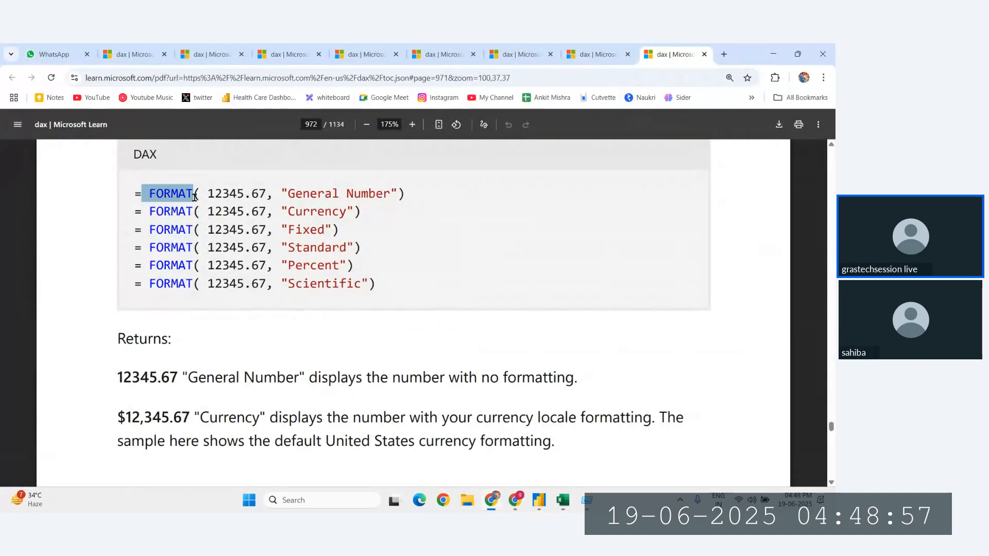
pyautogui.moveTo(285, 193); pyautogui.dragTo(404, 193)
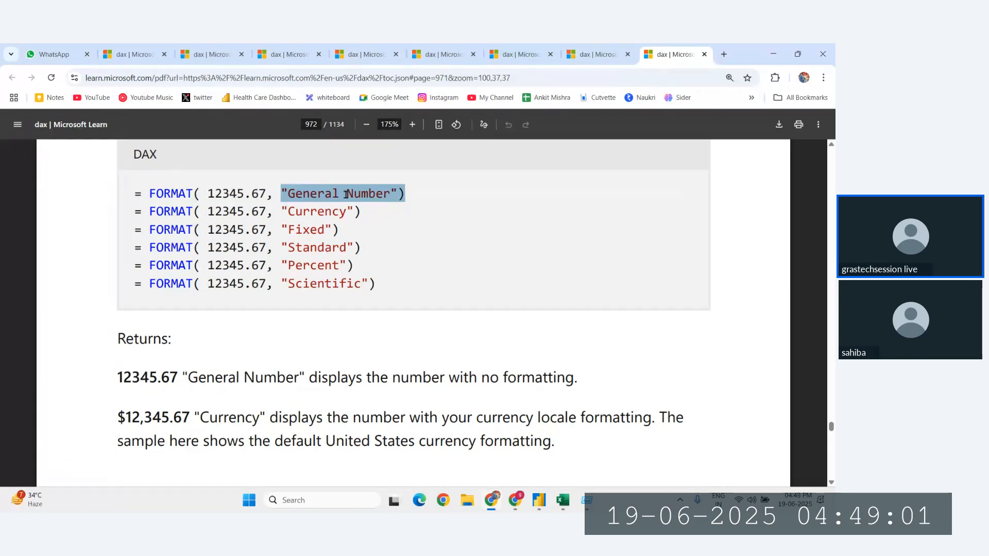
pyautogui.moveTo(194, 193); pyautogui.dragTo(378, 194)
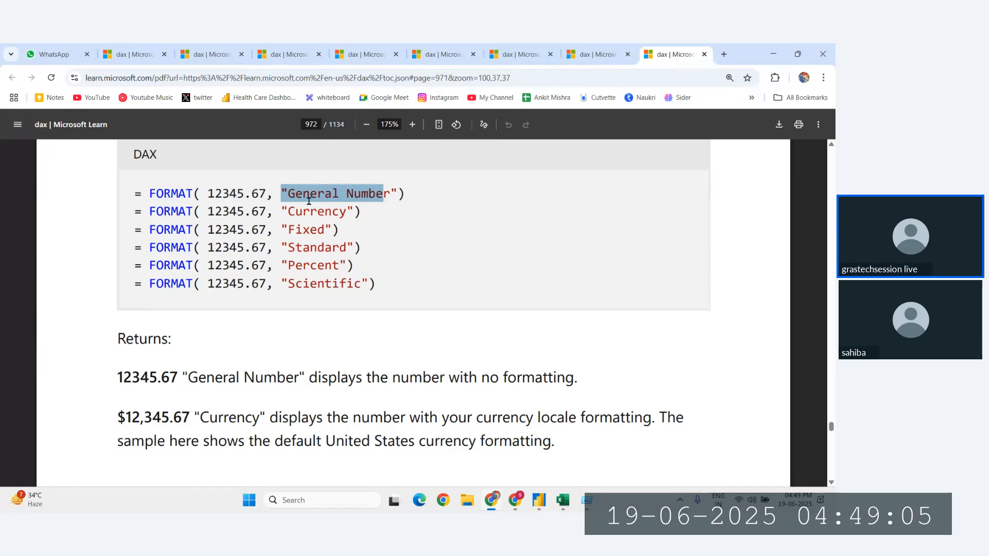
pyautogui.moveTo(194, 212); pyautogui.dragTo(364, 209)
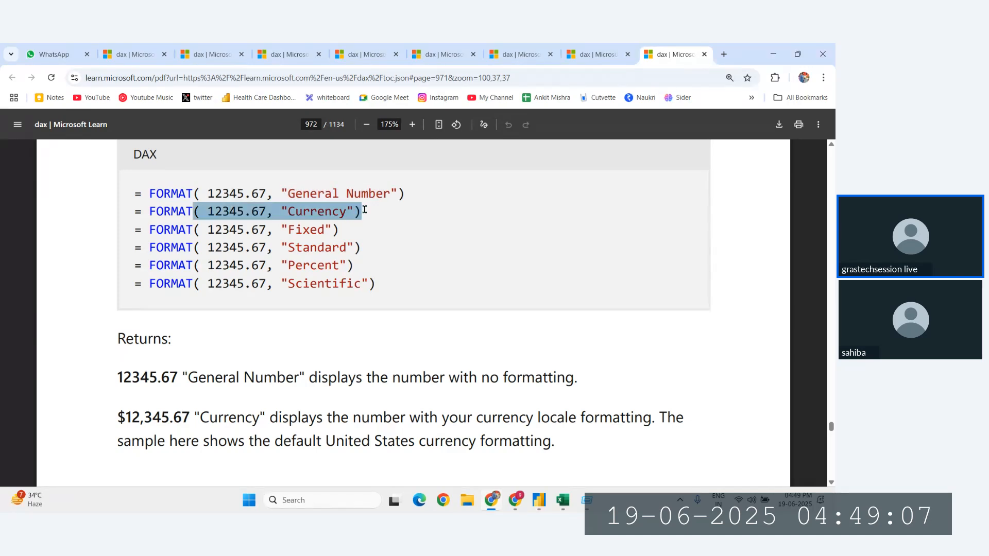
# - Switch to Power BI, view the format options of the Orders table's Discount column, and return to the DAX reference
pyautogui.click(541, 503)
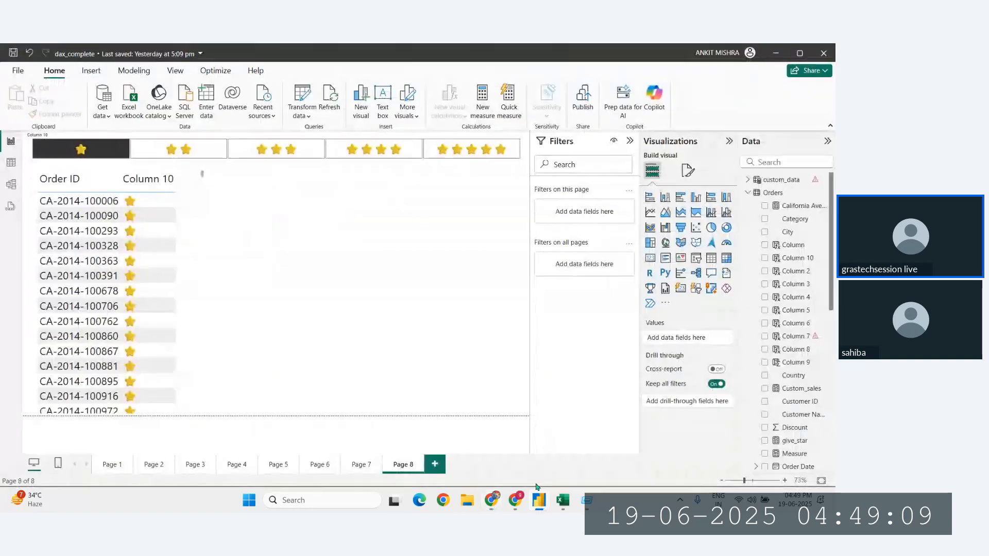
pyautogui.scroll(-2, 796, 384)
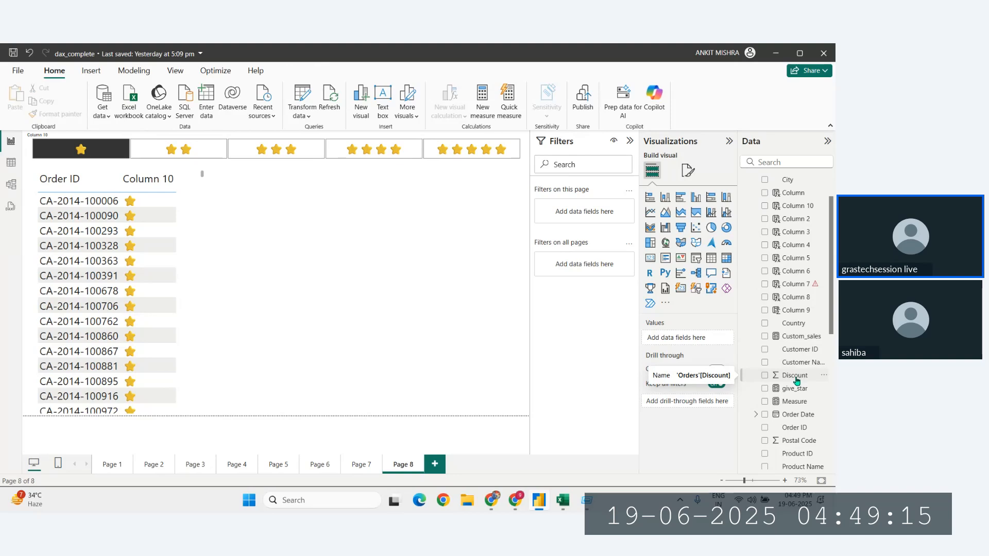
pyautogui.click(796, 381)
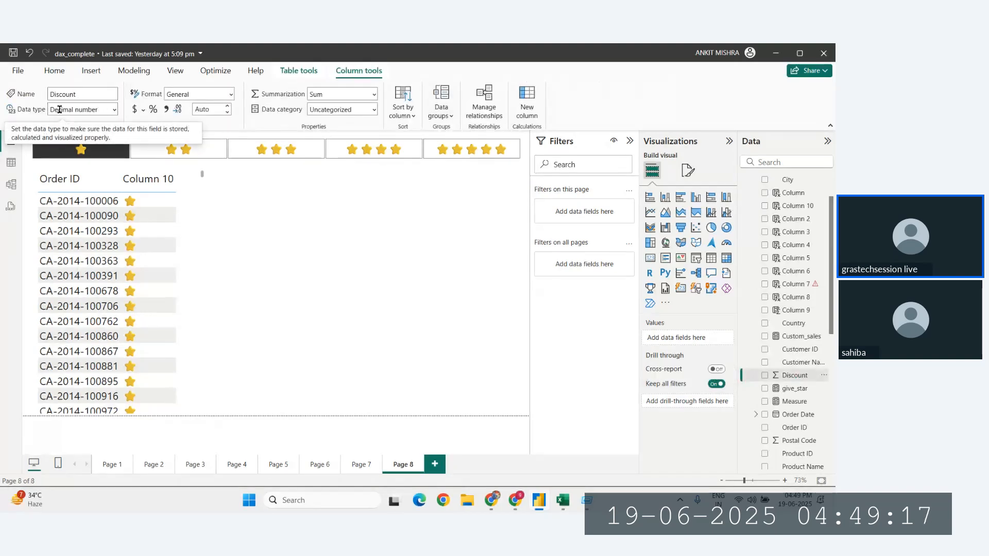
pyautogui.click(220, 95)
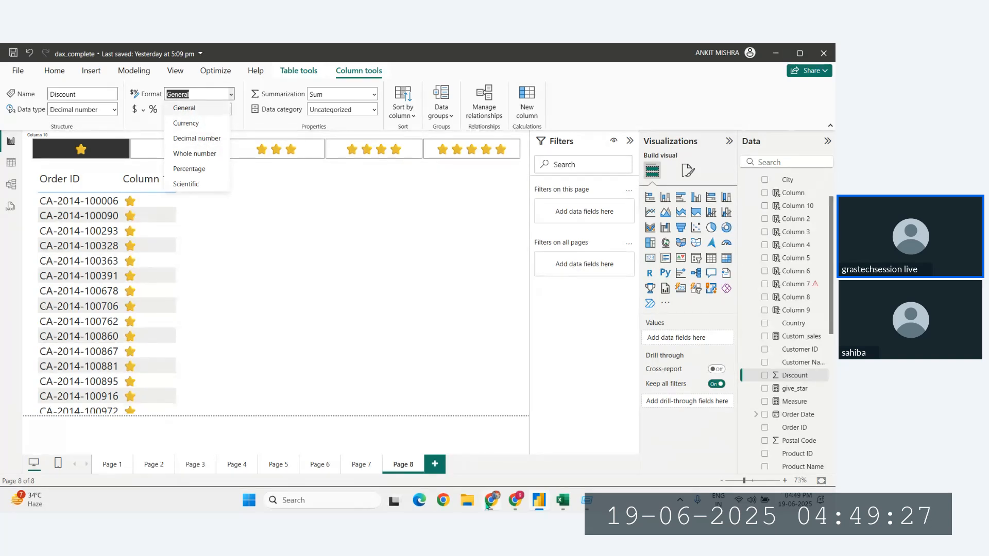
pyautogui.hotkey('alt', 'Tab')
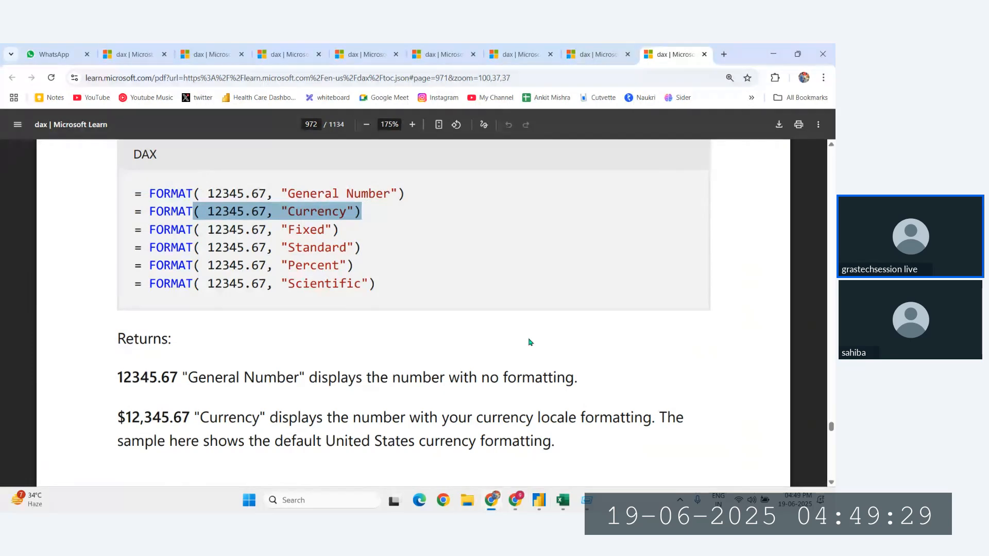
# - Switch to Power BI and view the data type and format options of the Discount column
pyautogui.hotkey('alt', 'Tab')
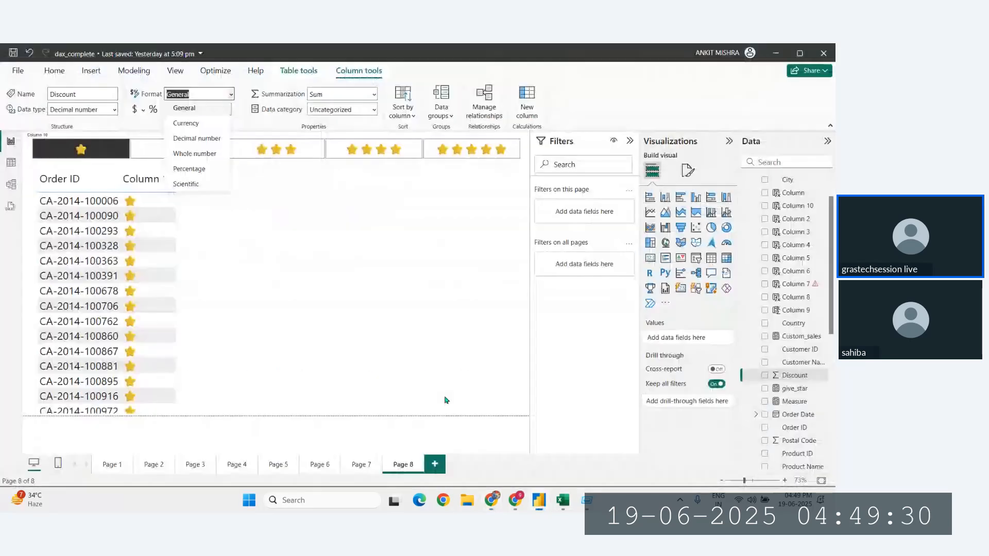
pyautogui.click(114, 109)
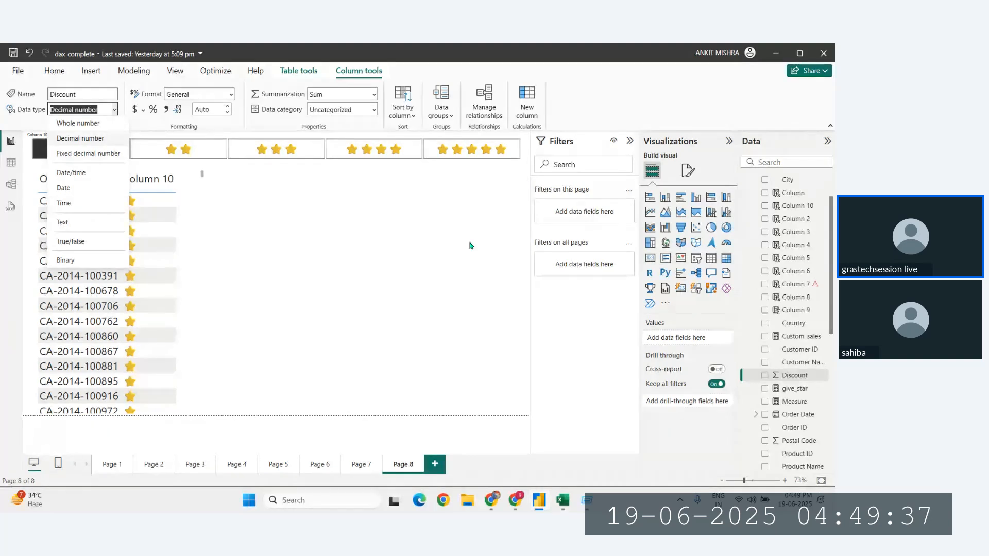
pyautogui.click(231, 95)
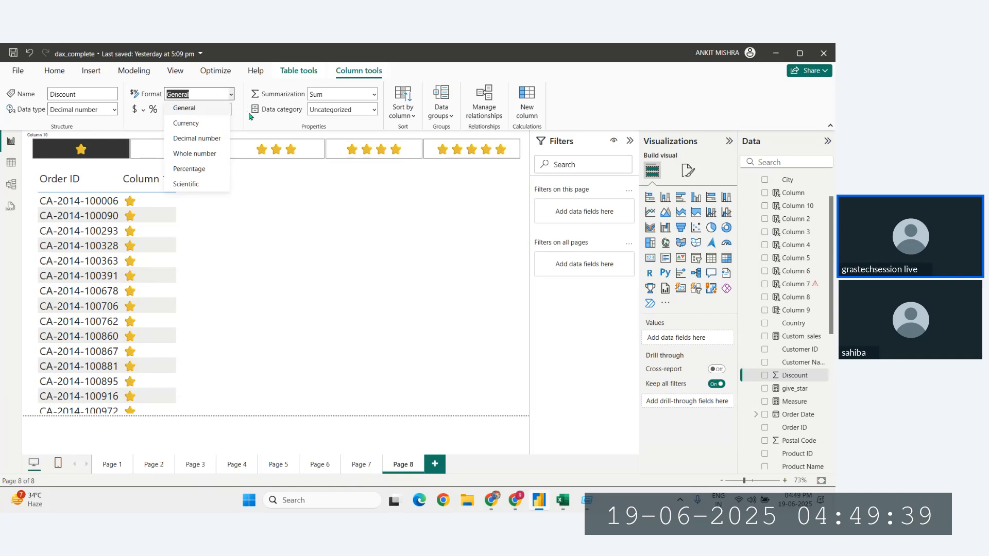
pyautogui.click(230, 96)
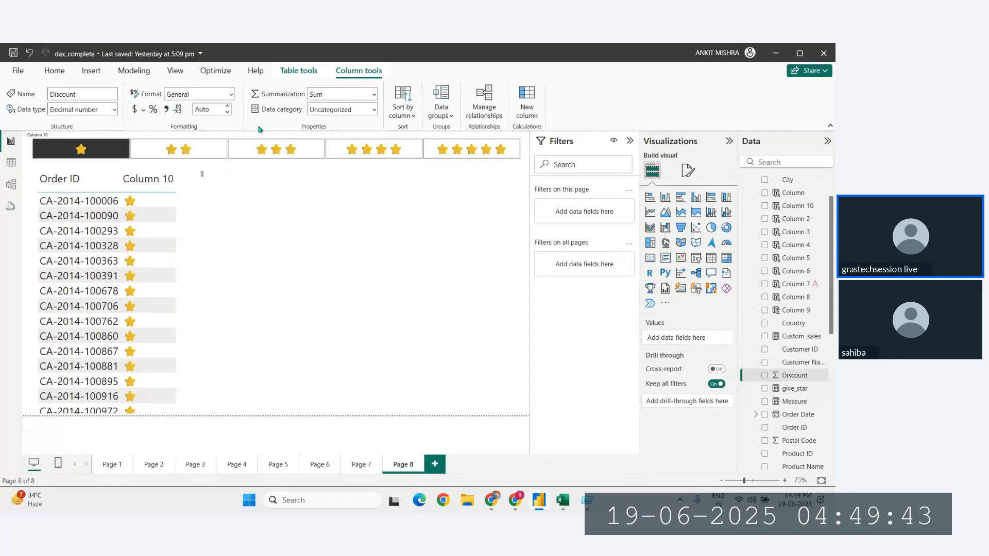
pyautogui.click(230, 95)
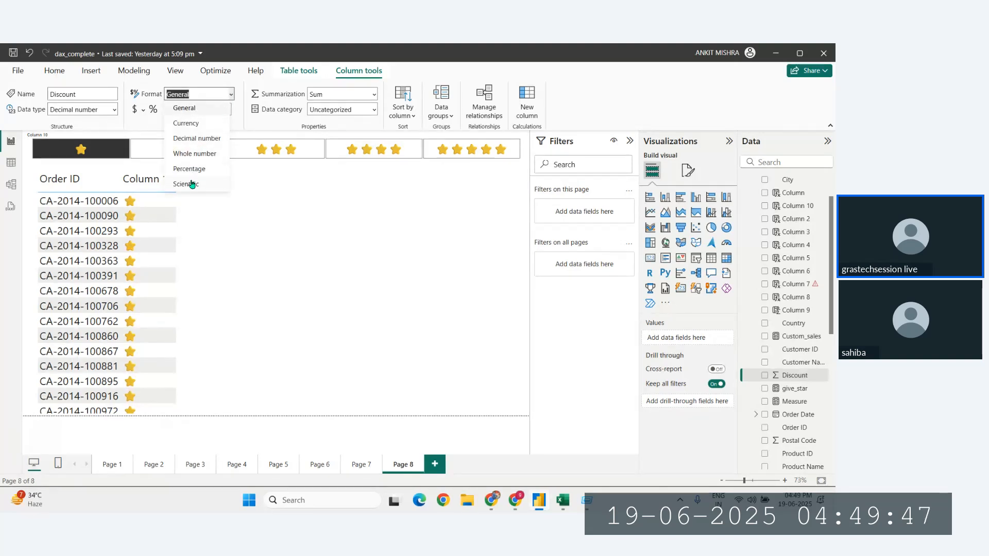
pyautogui.press('Escape')
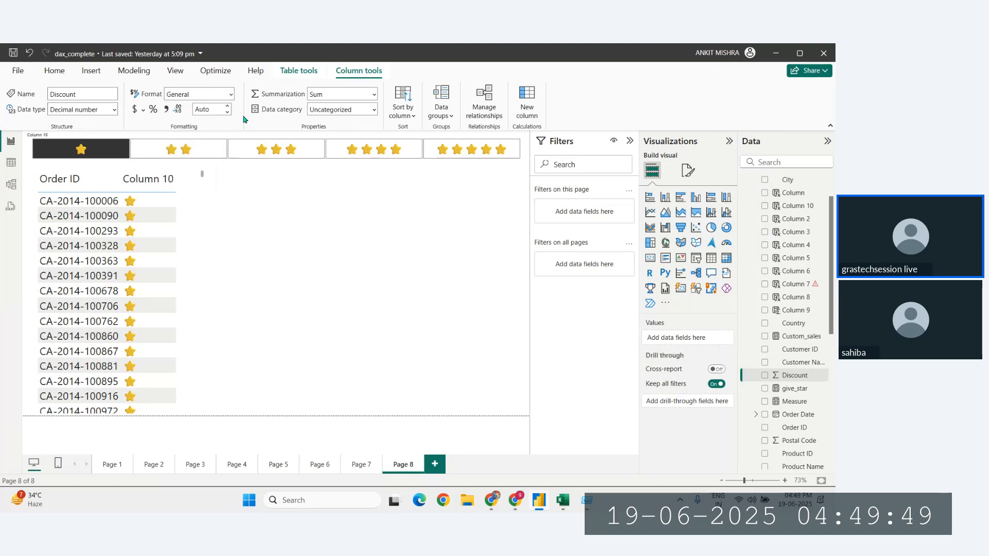
# - Select the Order Date column of the Orders table and view its available date formats
pyautogui.scroll(-3, 775, 372)
pyautogui.scroll(-2, 775, 372)
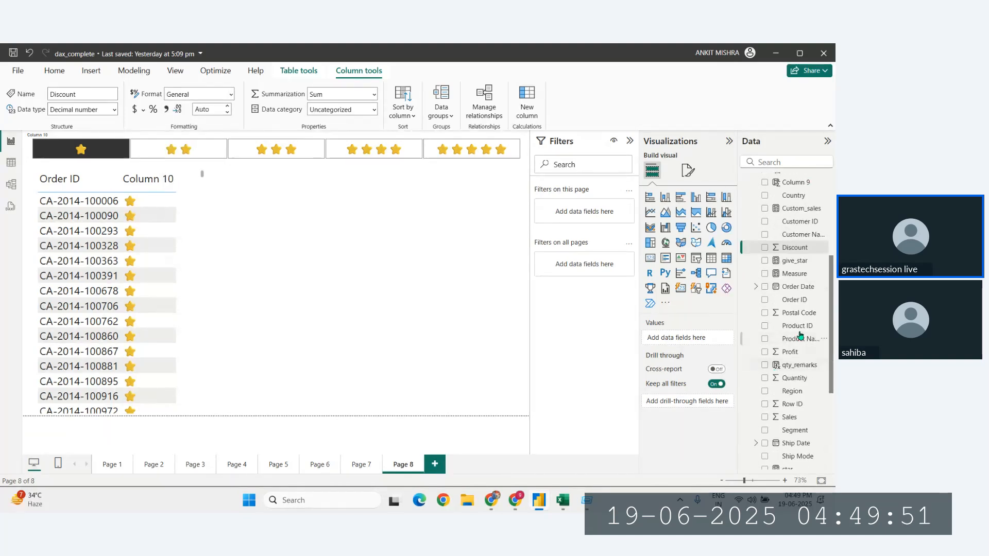
pyautogui.click(797, 288)
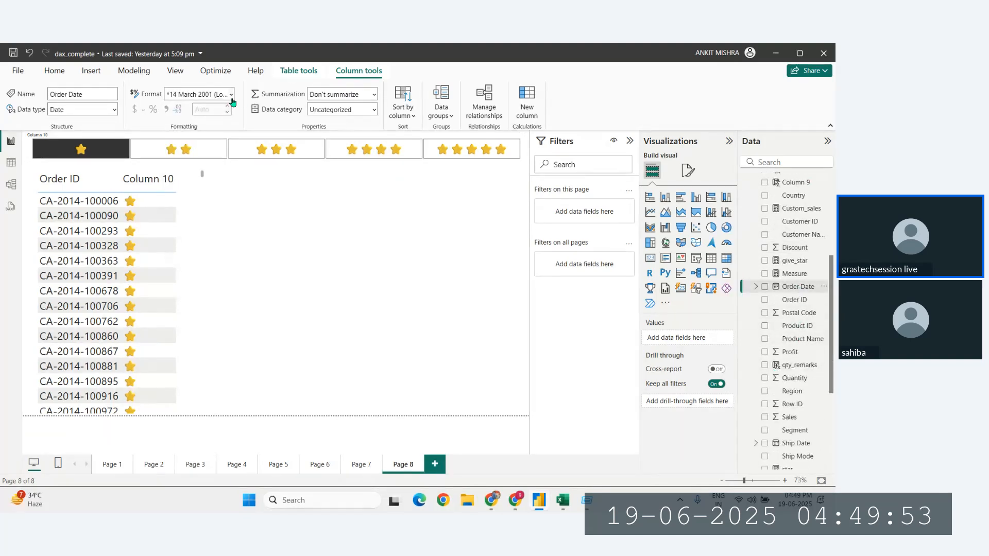
pyautogui.click(231, 94)
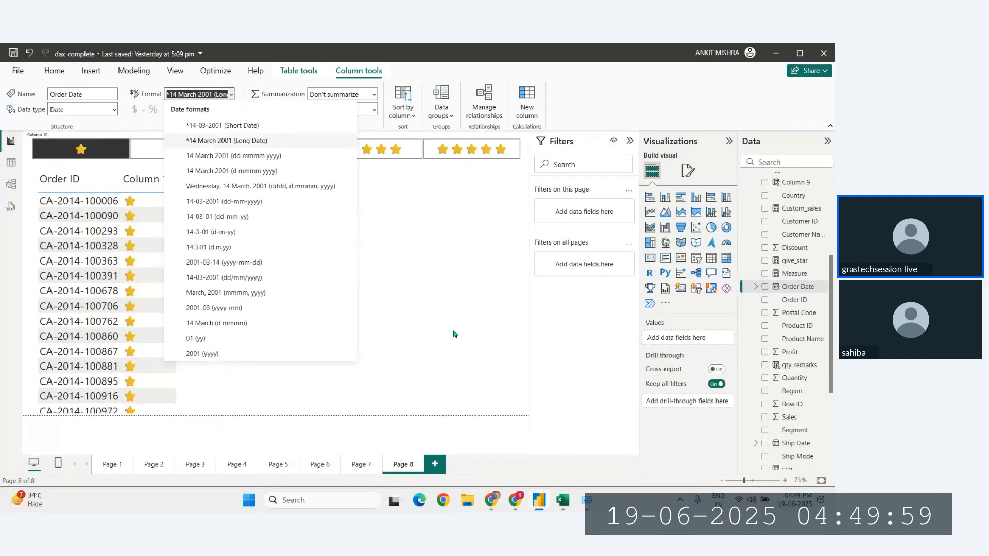
# - Return to the DAX reference in Chrome and skim the FORMAT examples from the Percent format string through the section on Datetime with optional locale_name
pyautogui.moveTo(515, 500)
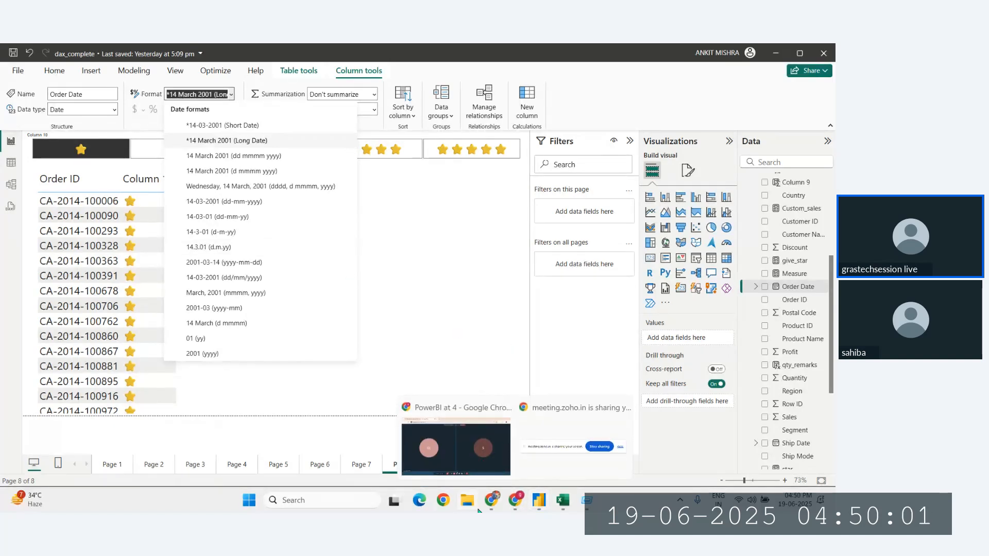
pyautogui.click(484, 479)
pyautogui.click(295, 263)
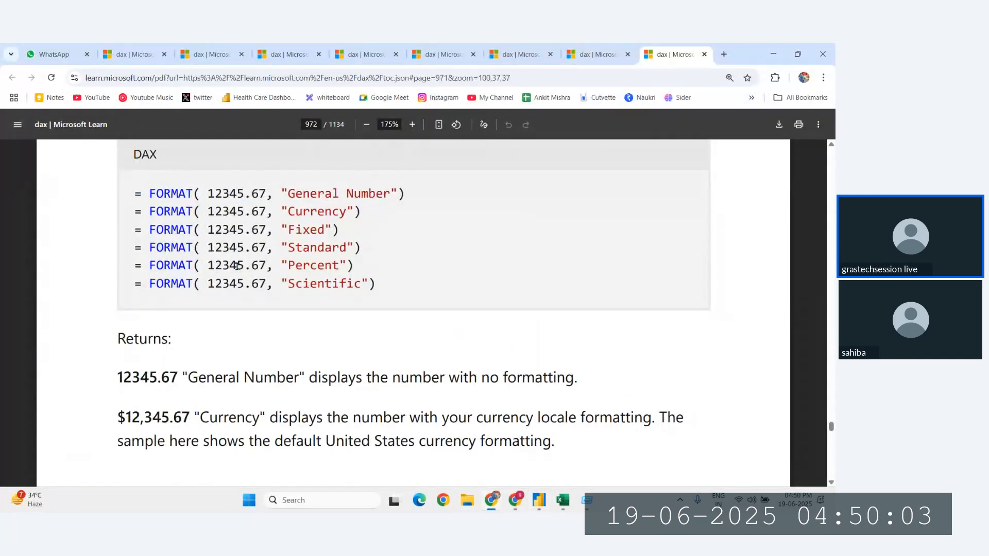
pyautogui.moveTo(210, 266); pyautogui.dragTo(289, 265)
pyautogui.scroll(-1, 181, 215)
pyautogui.moveTo(181, 213); pyautogui.dragTo(349, 215)
pyautogui.scroll(-5, 349, 219)
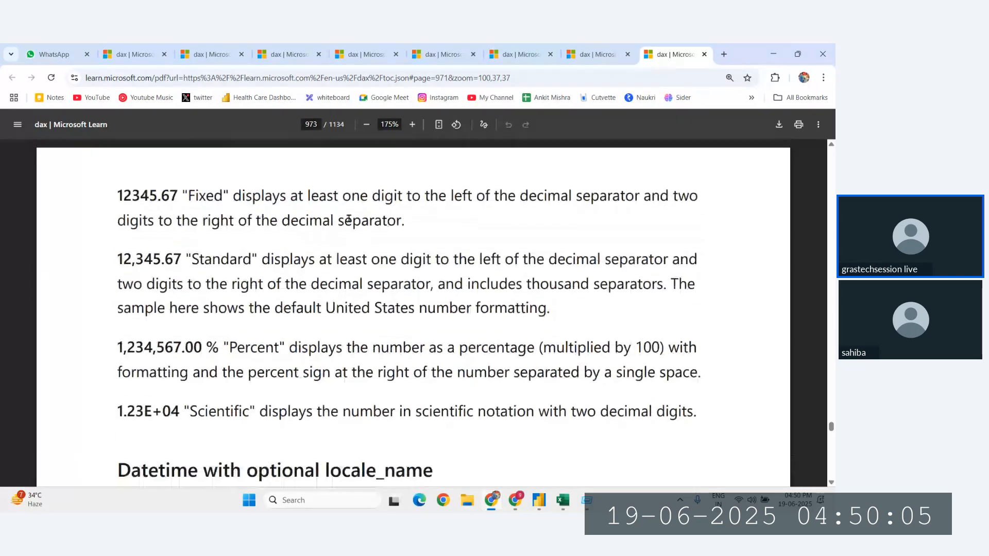
pyautogui.scroll(-4, 349, 219)
pyautogui.moveTo(201, 343); pyautogui.dragTo(467, 341)
pyautogui.scroll(13, 466, 341)
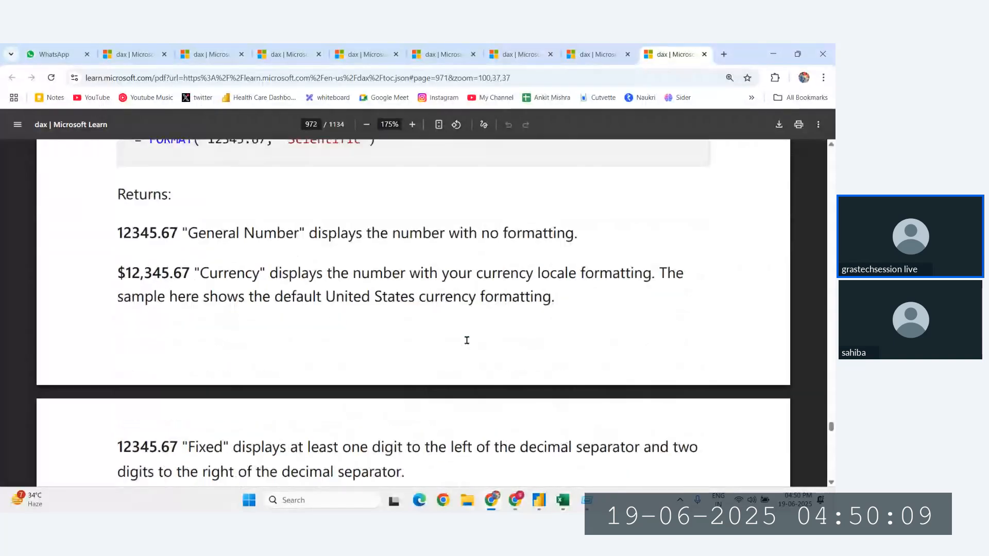
# - Highlight the FORMAT examples under Format strings one after another, from General Number to Scientific
pyautogui.moveTo(148, 266); pyautogui.dragTo(444, 345)
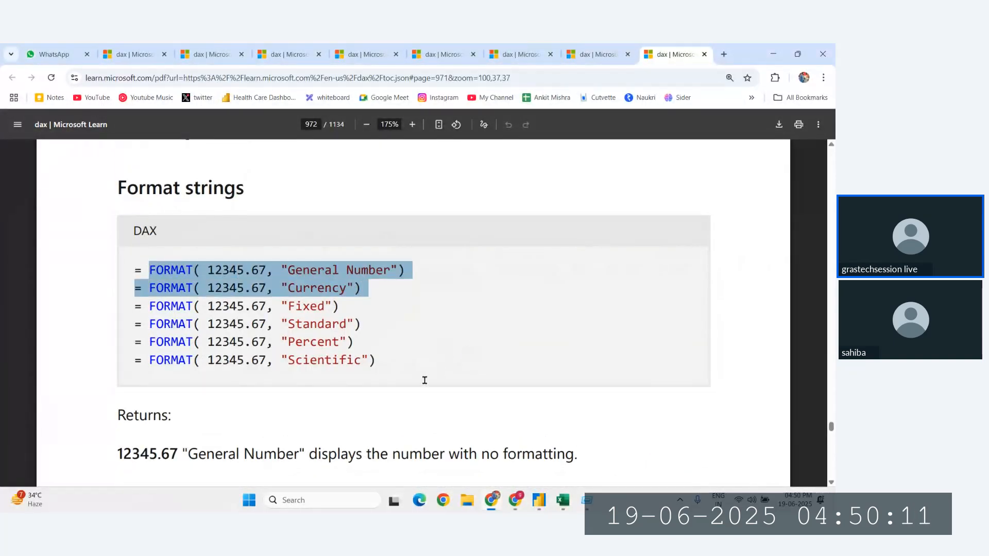
pyautogui.moveTo(207, 270); pyautogui.dragTo(397, 260)
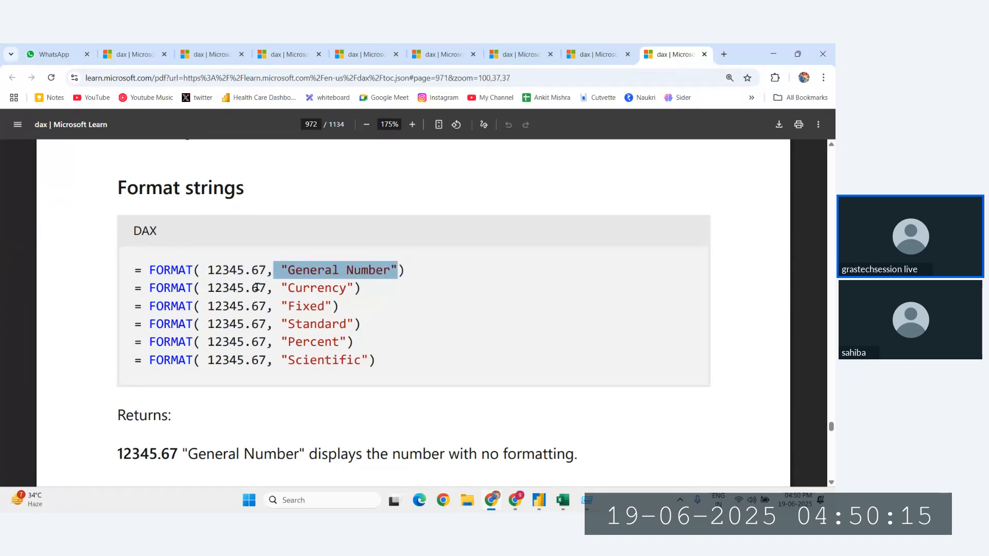
pyautogui.moveTo(208, 287); pyautogui.dragTo(384, 275)
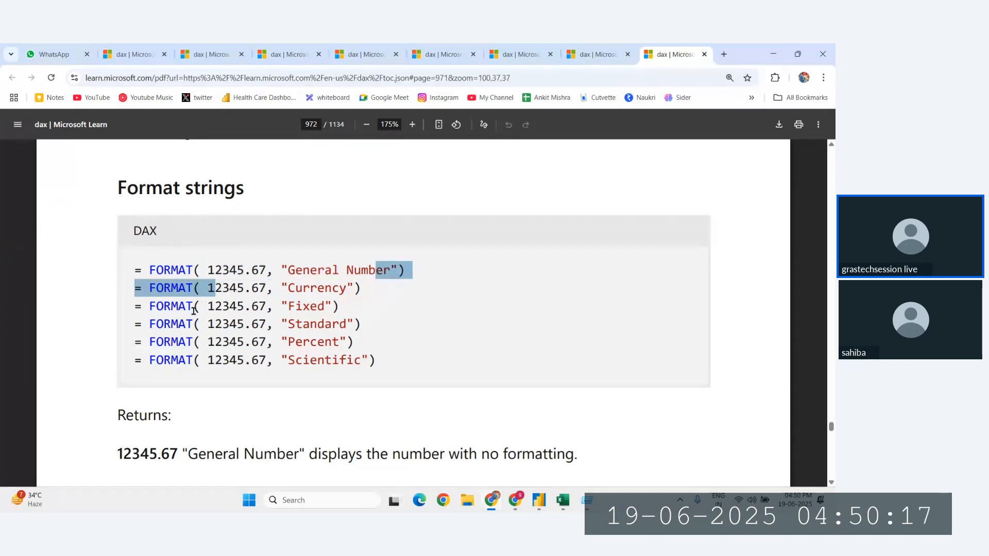
pyautogui.moveTo(201, 306); pyautogui.dragTo(346, 305)
pyautogui.moveTo(180, 330); pyautogui.dragTo(361, 325)
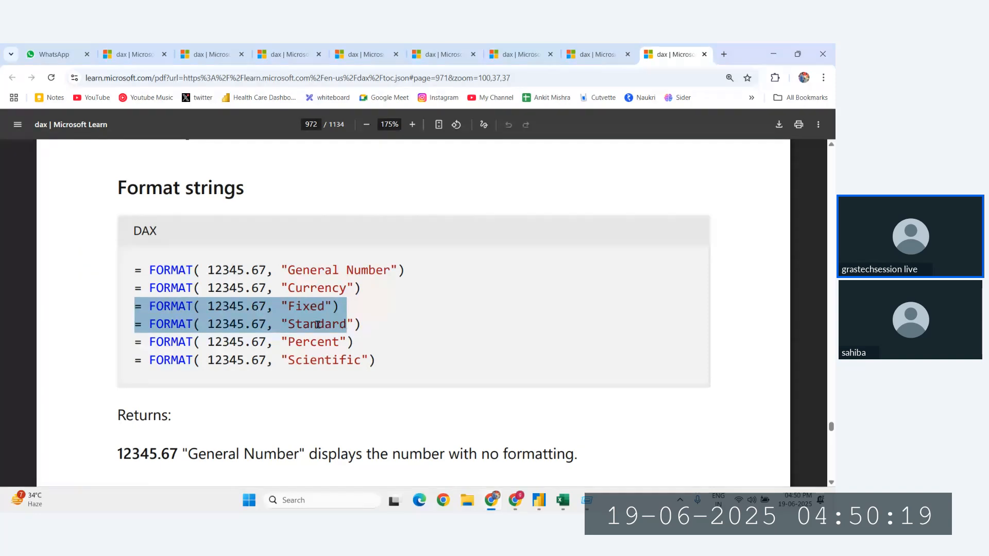
pyautogui.moveTo(208, 342); pyautogui.dragTo(354, 342)
pyautogui.moveTo(193, 360); pyautogui.dragTo(392, 363)
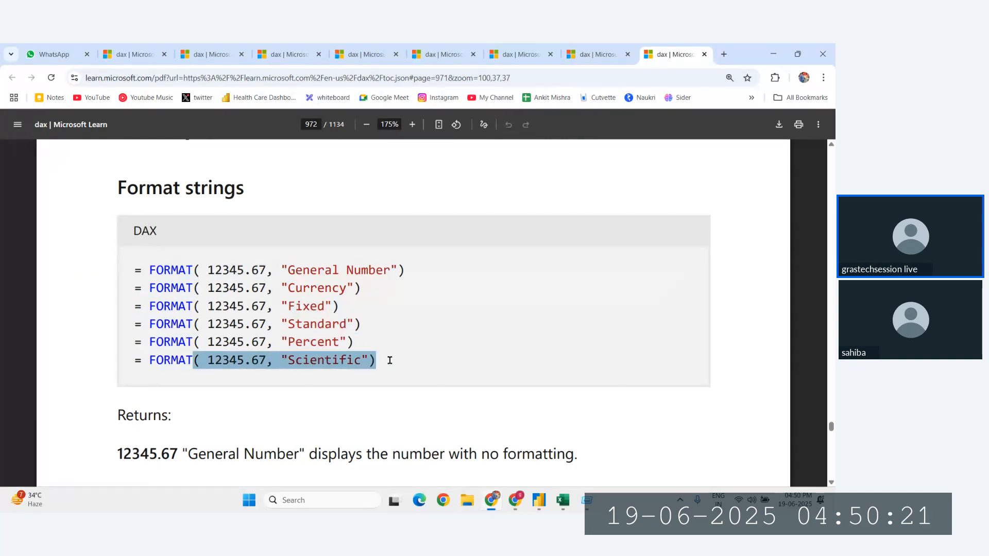
# - Review the Returns descriptions of the format strings and highlight the Scientific result 1.23E+04
pyautogui.scroll(-10, 390, 360)
pyautogui.scroll(3, 278, 344)
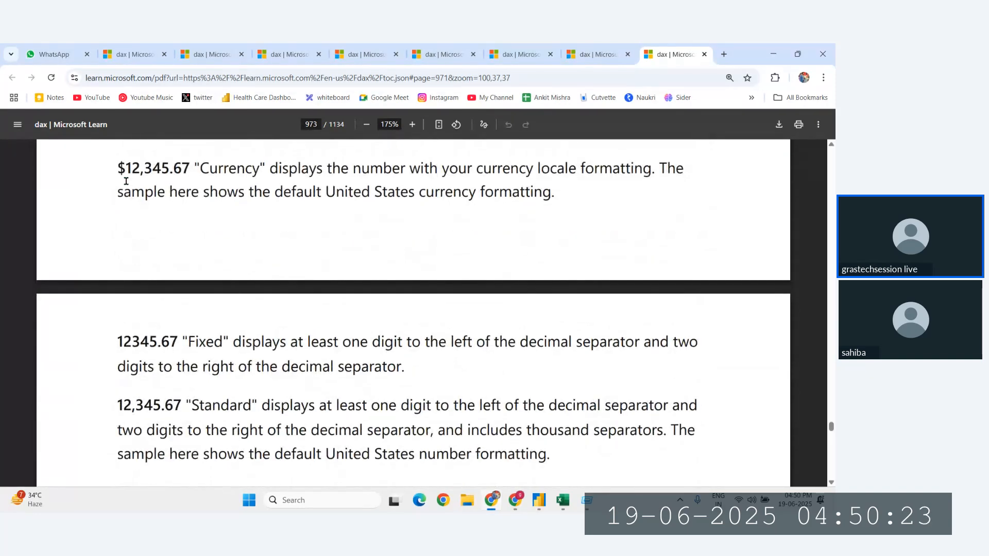
pyautogui.scroll(-3, 123, 361)
pyautogui.moveTo(118, 384); pyautogui.dragTo(185, 379)
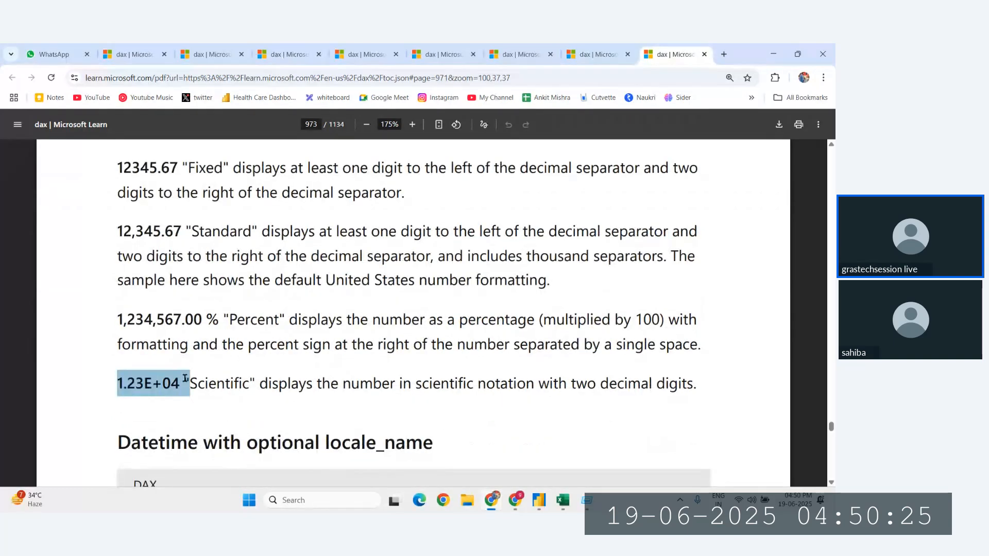
pyautogui.scroll(-5, 186, 378)
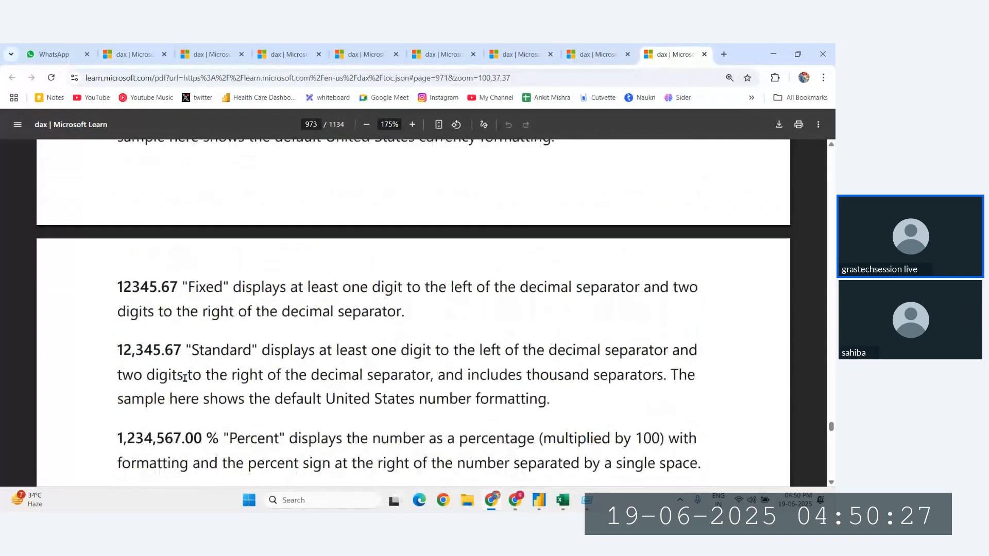
# - Highlight the dt date-time argument and the "en-US" and "en-GB" locales in the first two Datetime examples
pyautogui.moveTo(200, 262); pyautogui.dragTo(371, 260)
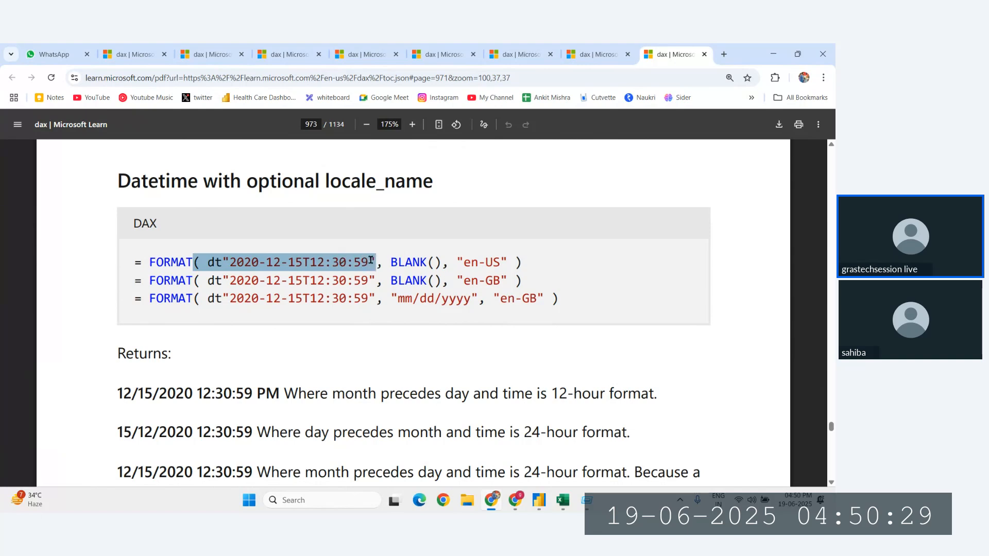
pyautogui.moveTo(207, 262); pyautogui.dragTo(225, 263)
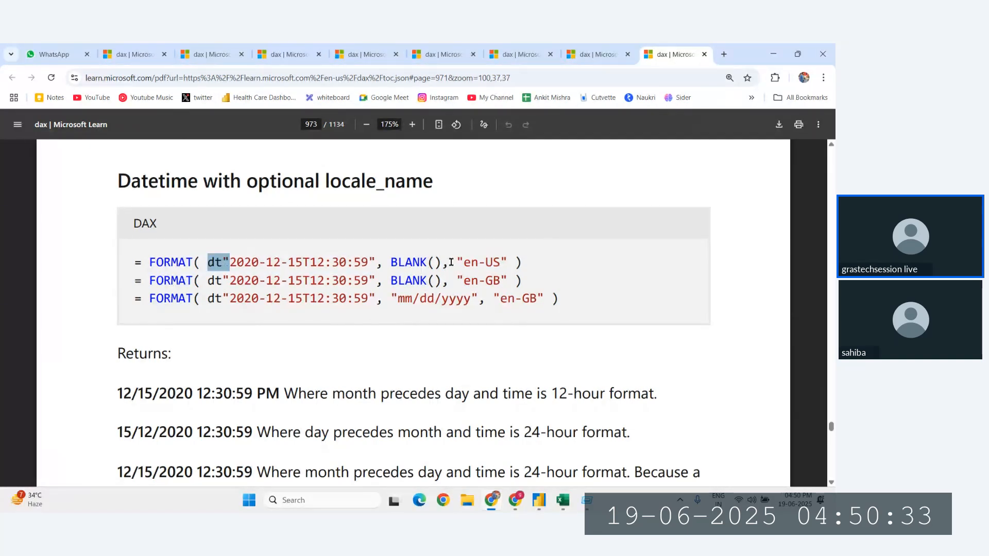
pyautogui.moveTo(451, 263)
pyautogui.mouseDown()
pyautogui.moveTo(499, 260)
pyautogui.moveTo(458, 260)
pyautogui.mouseUp()
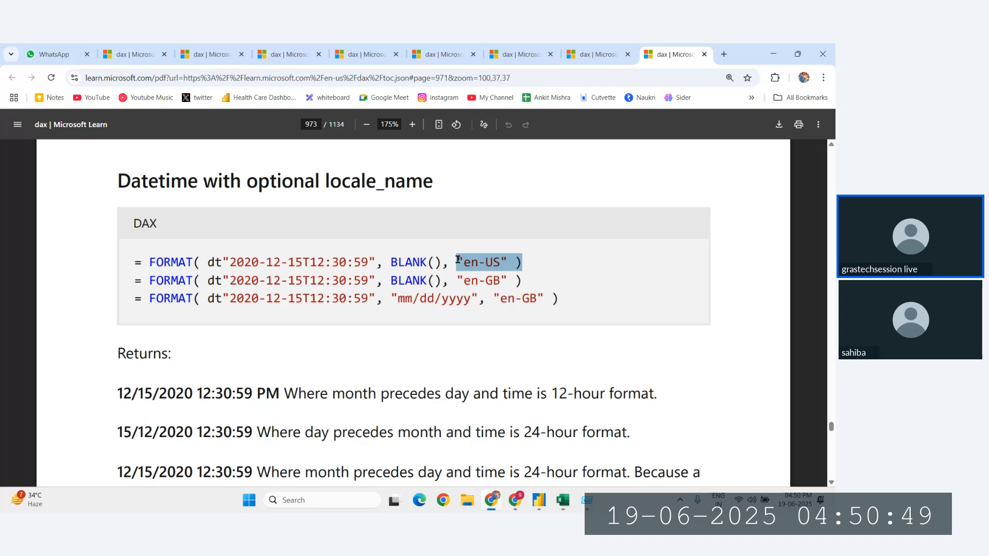
pyautogui.click(269, 267)
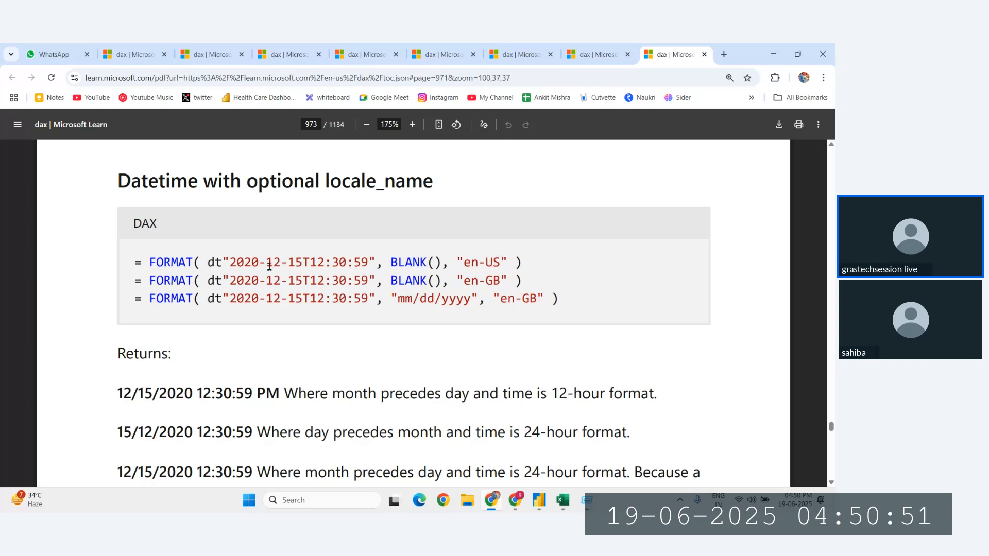
pyautogui.moveTo(231, 262); pyautogui.dragTo(395, 266)
pyautogui.moveTo(456, 262); pyautogui.dragTo(507, 262)
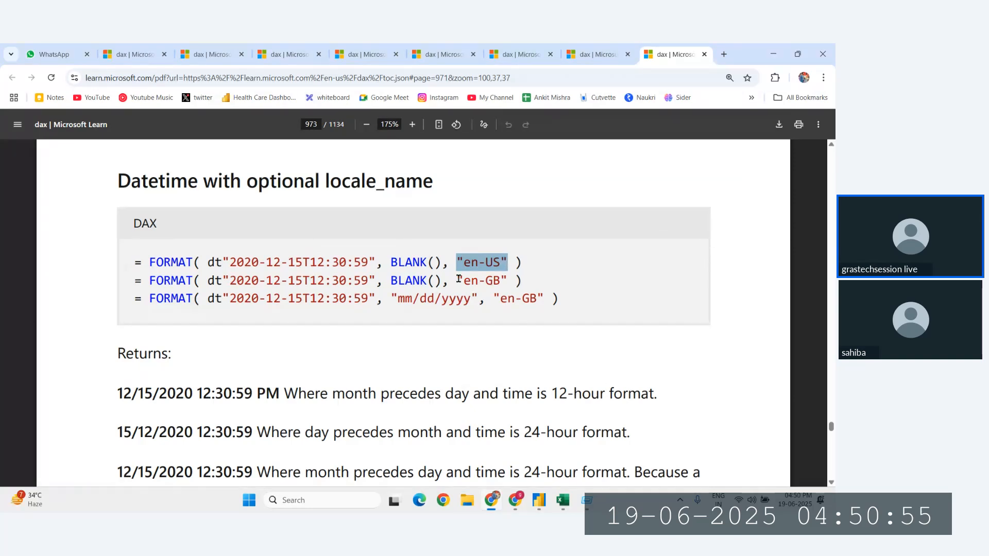
pyautogui.moveTo(457, 281); pyautogui.dragTo(507, 280)
# - Highlight the "en-GB" locale in the "mm/dd/yyyy" example and compare it with the one in the BLANK() example
pyautogui.scroll(-1, 504, 279)
pyautogui.click(504, 236)
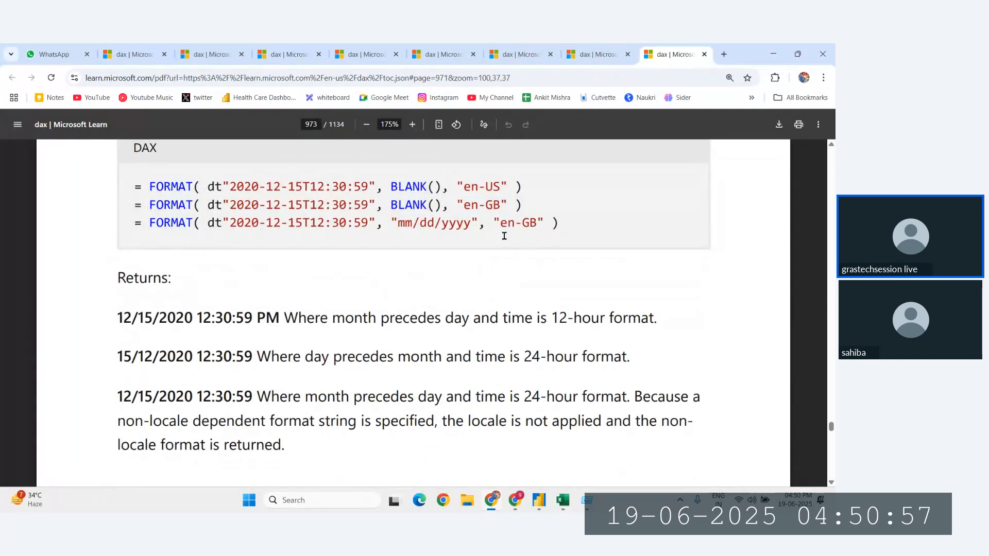
pyautogui.moveTo(494, 218); pyautogui.dragTo(540, 219)
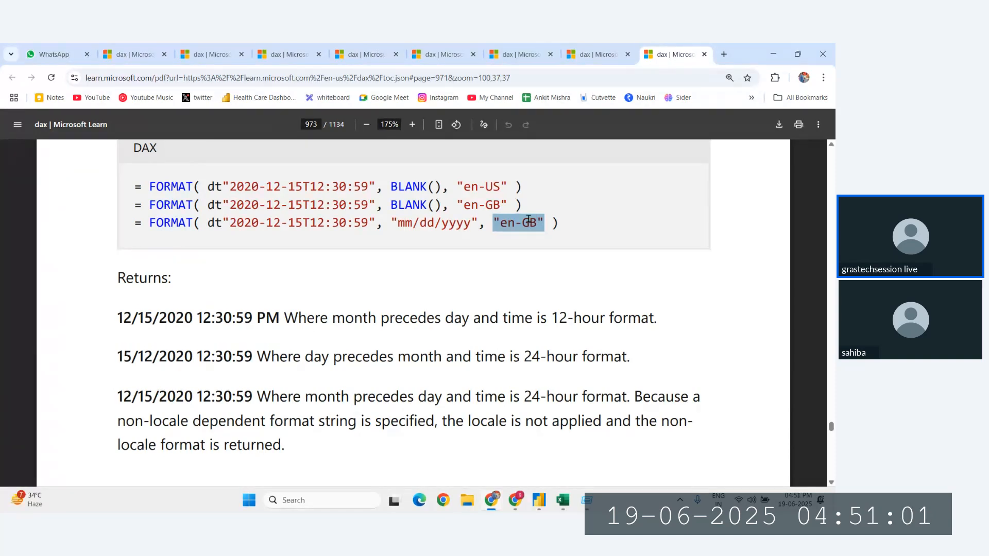
pyautogui.click(511, 219)
pyautogui.moveTo(465, 205); pyautogui.dragTo(504, 204)
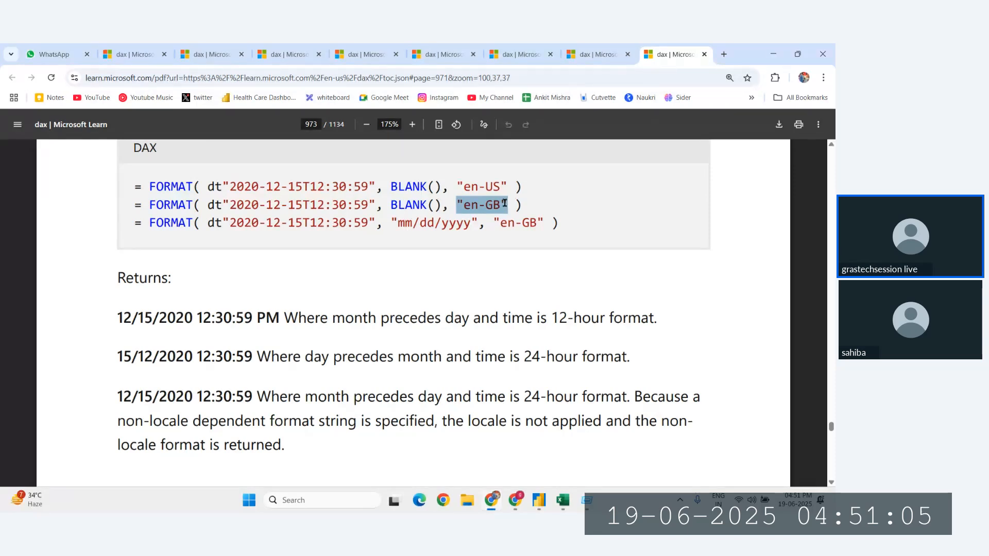
# - Switch to Power BI and open the locale-based data type settings for the Order Date column of the Orders query in Power Query Editor
pyautogui.click(540, 499)
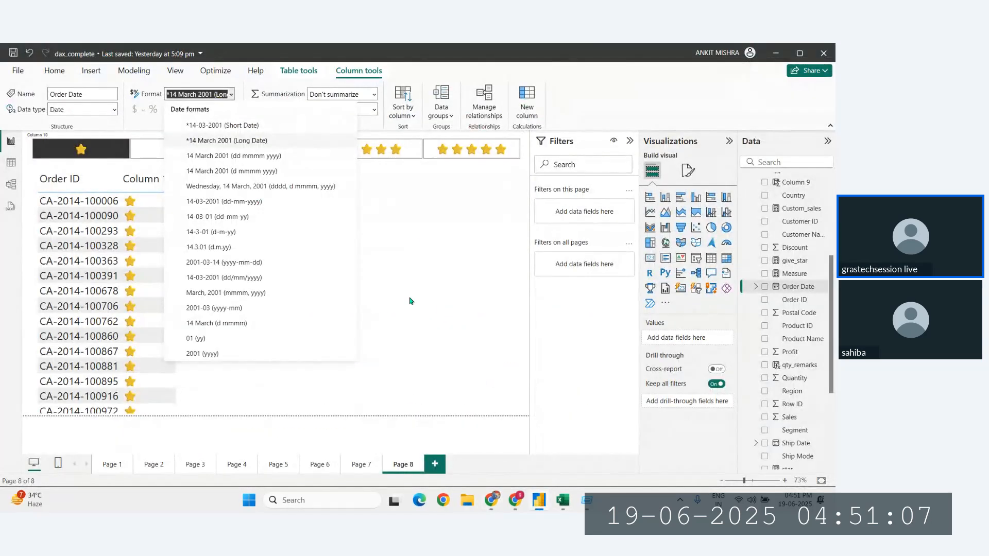
pyautogui.click(412, 241)
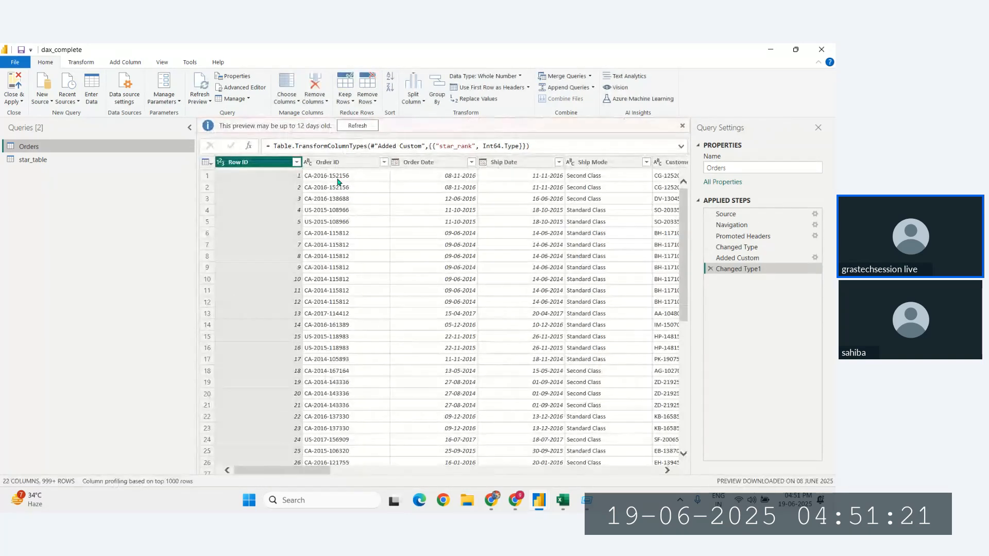
pyautogui.click(449, 167)
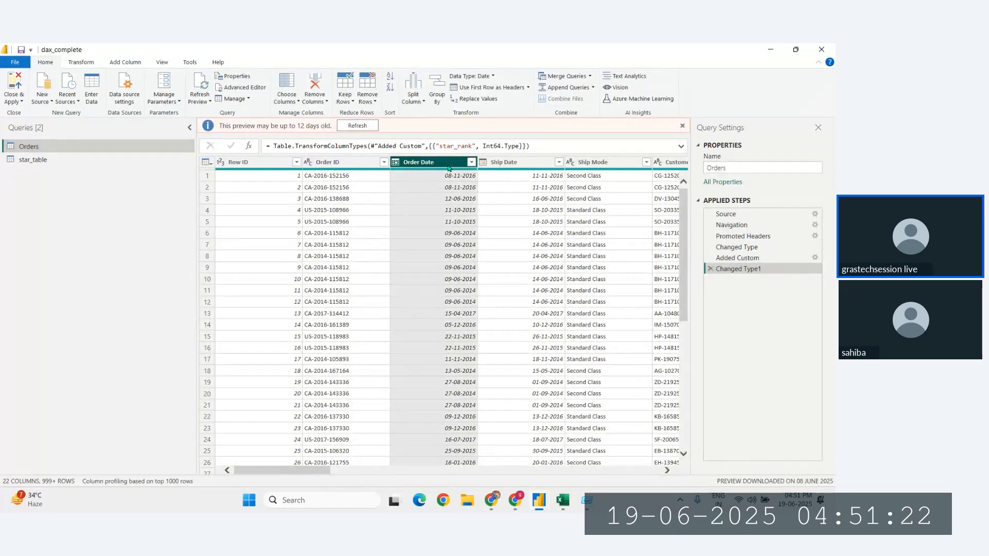
pyautogui.click(397, 162)
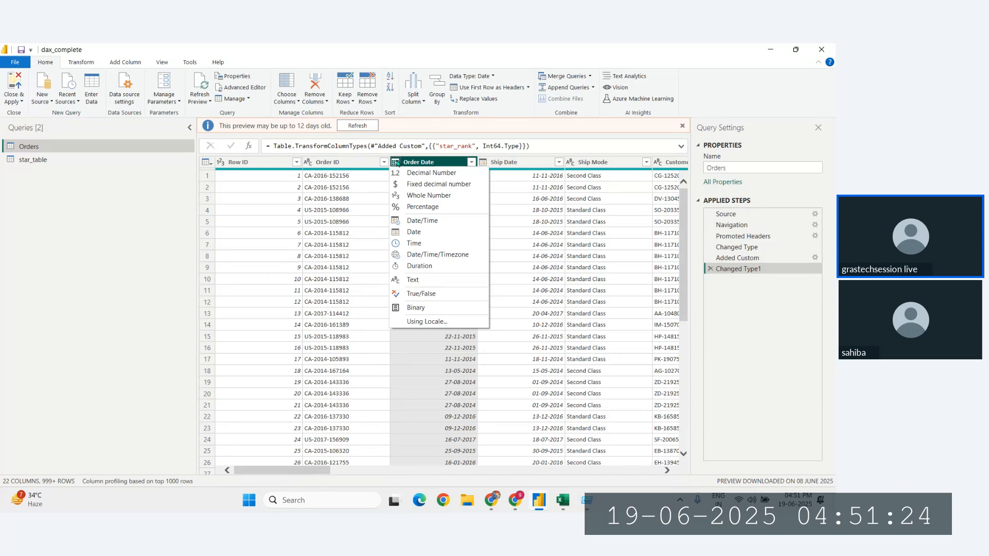
pyautogui.click(415, 325)
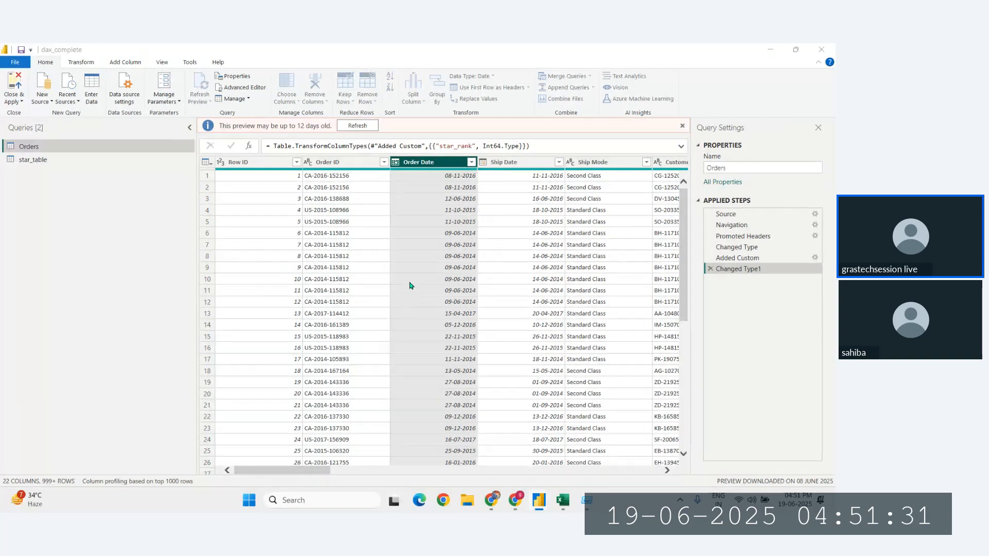
# - Browse the available locales for the Order Date type change and close the settings without applying one
pyautogui.click(331, 292)
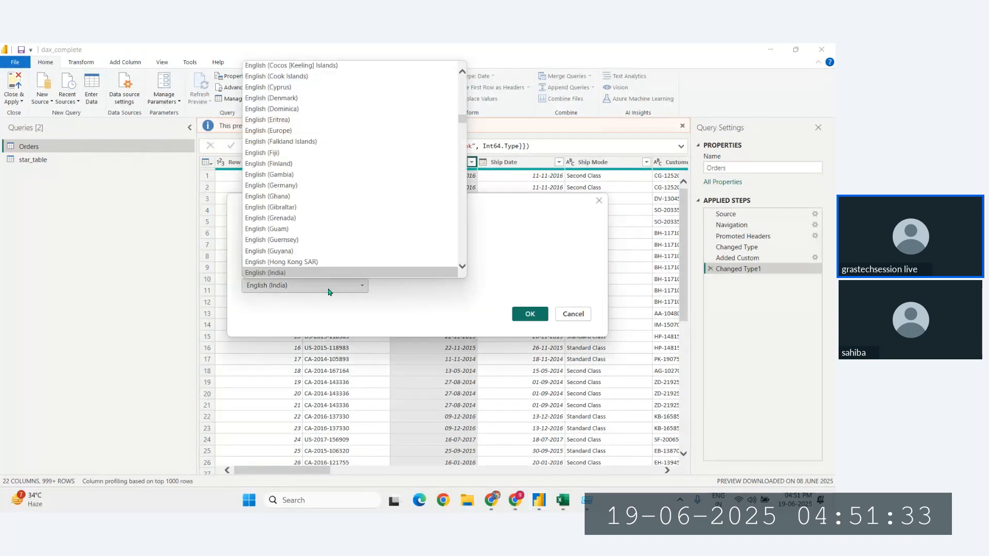
pyautogui.scroll(-18, 286, 167)
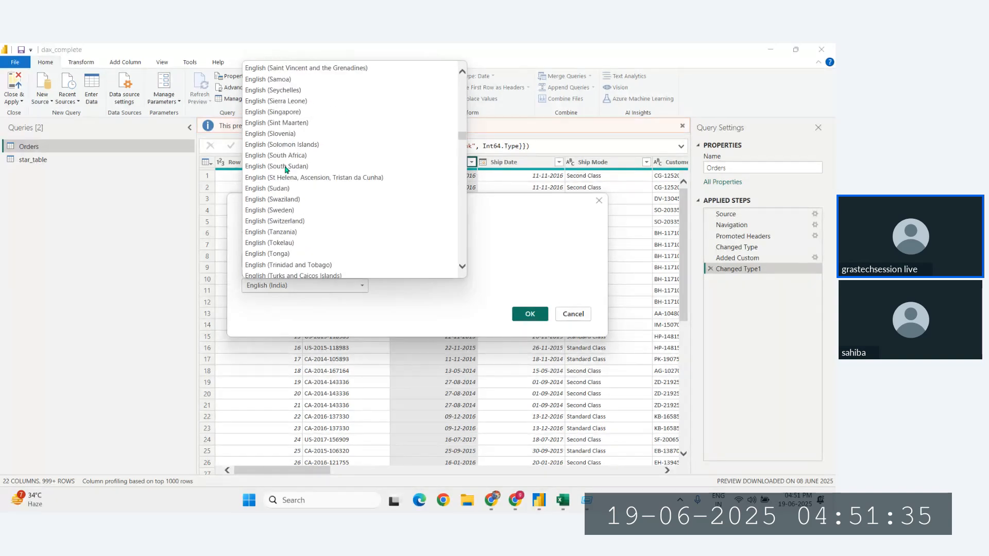
pyautogui.scroll(-20, 283, 170)
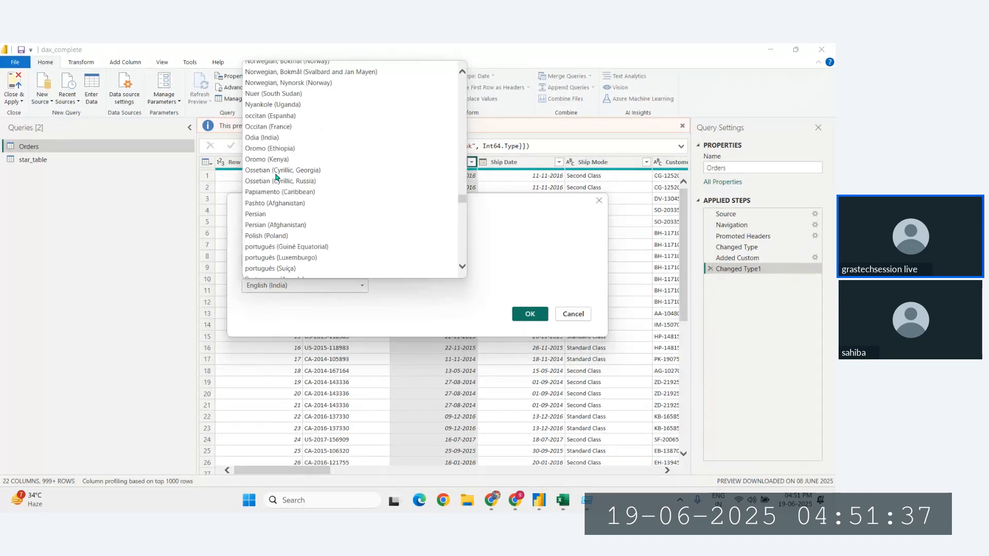
pyautogui.click(581, 313)
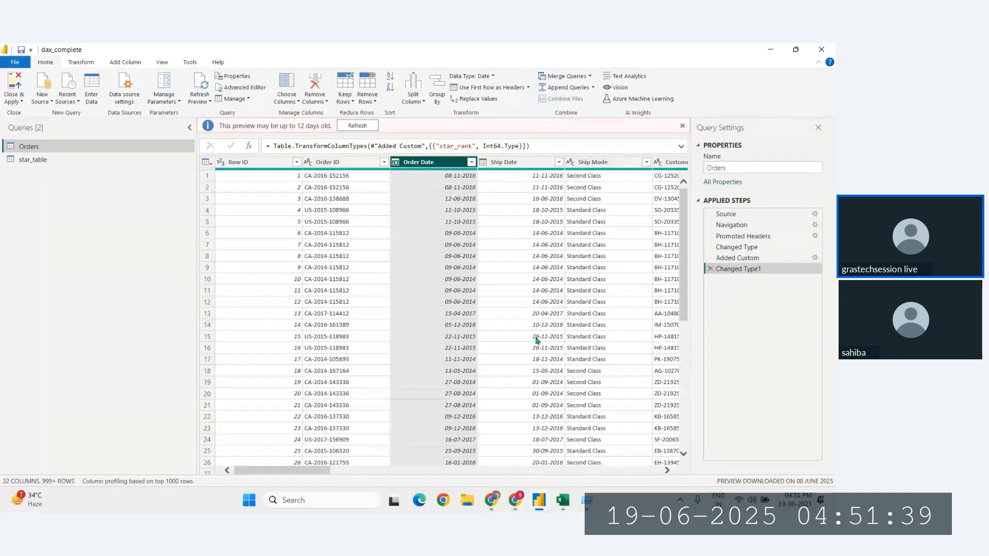
# - Switch back to the DAX reference in the browser and review FORMAT's predefined and custom numeric and date/time format tables
pyautogui.hotkey('alt', 'Tab')
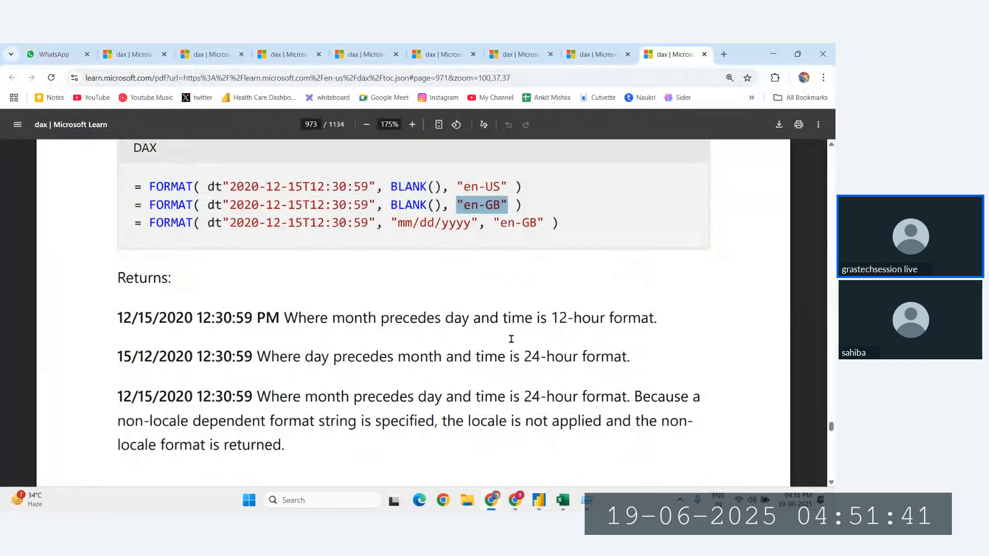
pyautogui.scroll(-5, 511, 339)
pyautogui.scroll(-3, 333, 300)
pyautogui.scroll(-20, 324, 294)
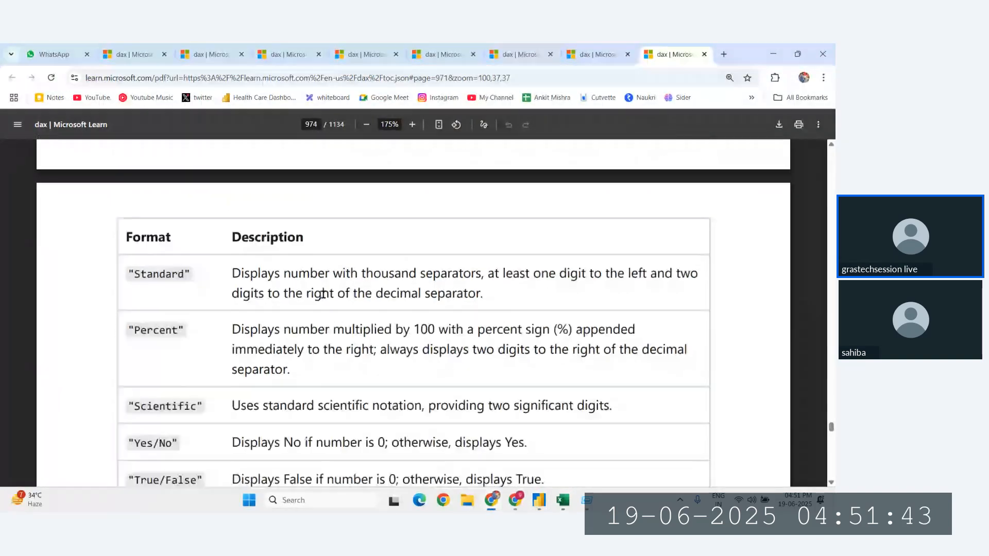
pyautogui.scroll(-18, 324, 295)
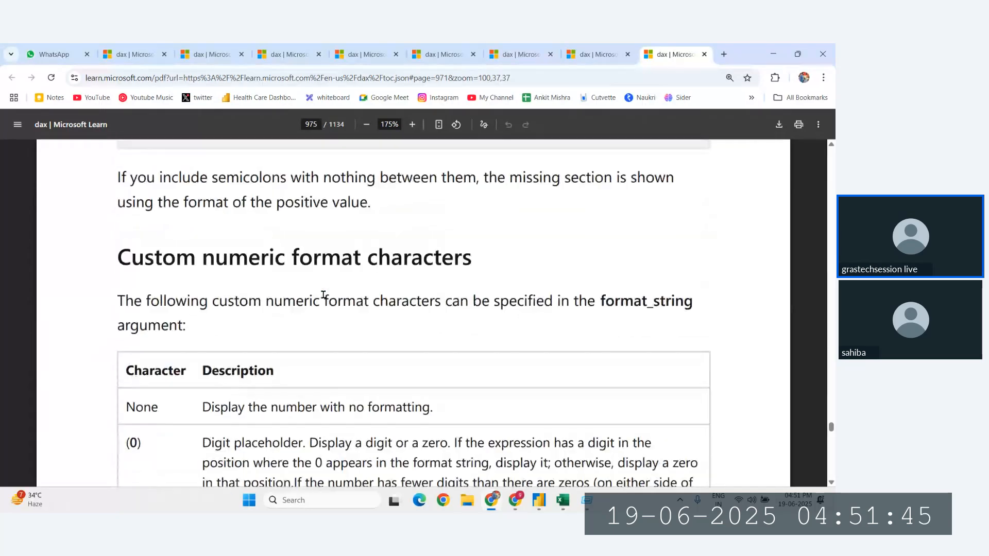
pyautogui.scroll(-17, 323, 295)
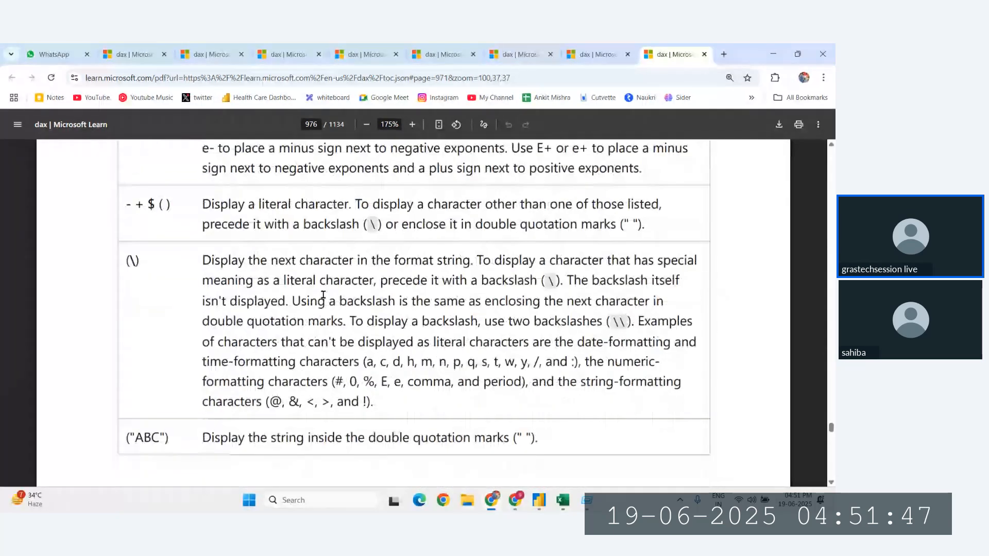
pyautogui.scroll(5, 323, 294)
pyautogui.scroll(-7, 323, 294)
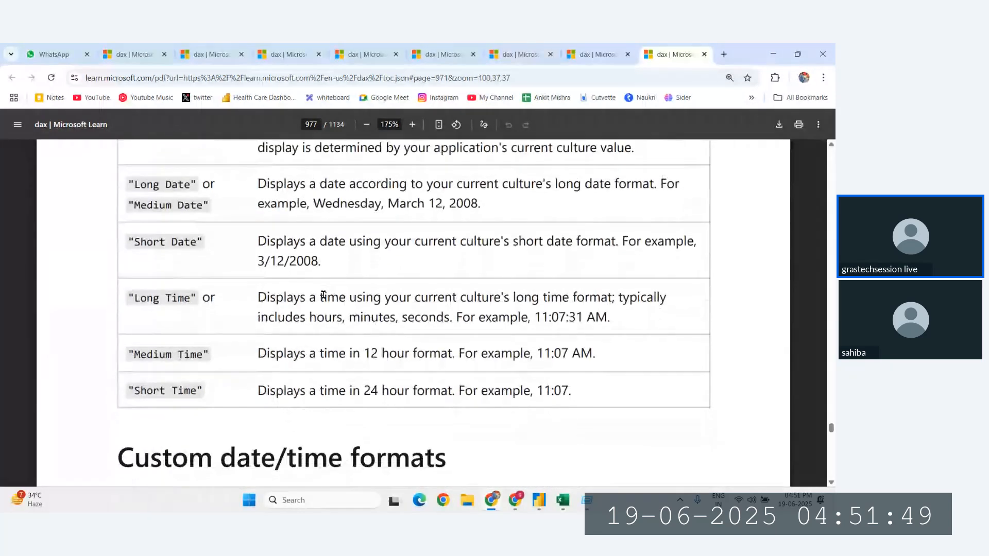
pyautogui.scroll(-12, 324, 295)
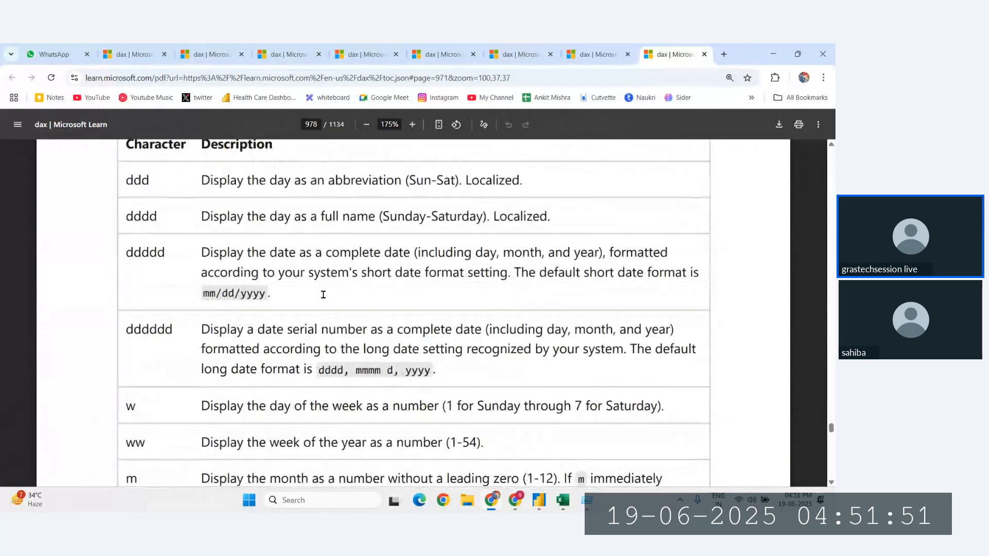
pyautogui.scroll(3, 182, 330)
pyautogui.scroll(-18, 181, 331)
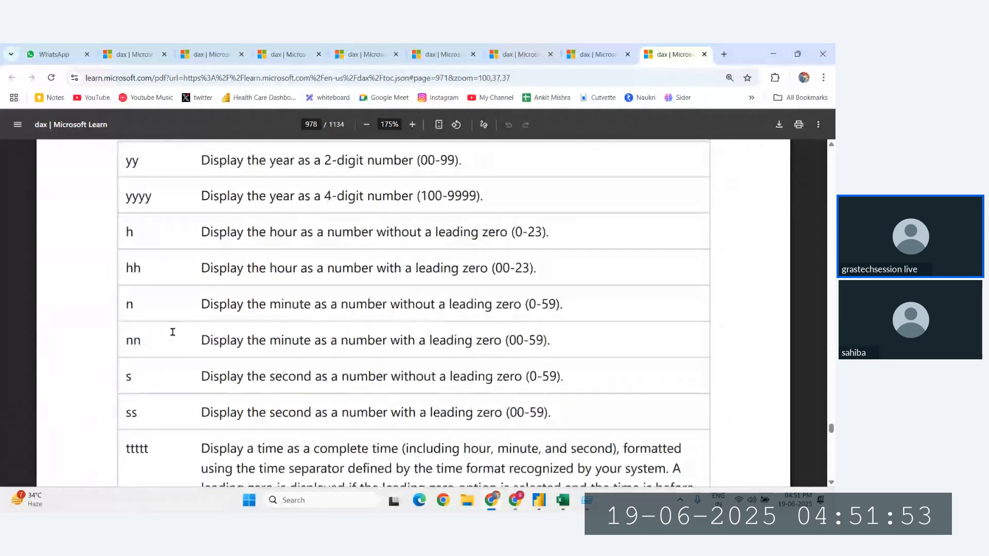
pyautogui.scroll(-20, 173, 332)
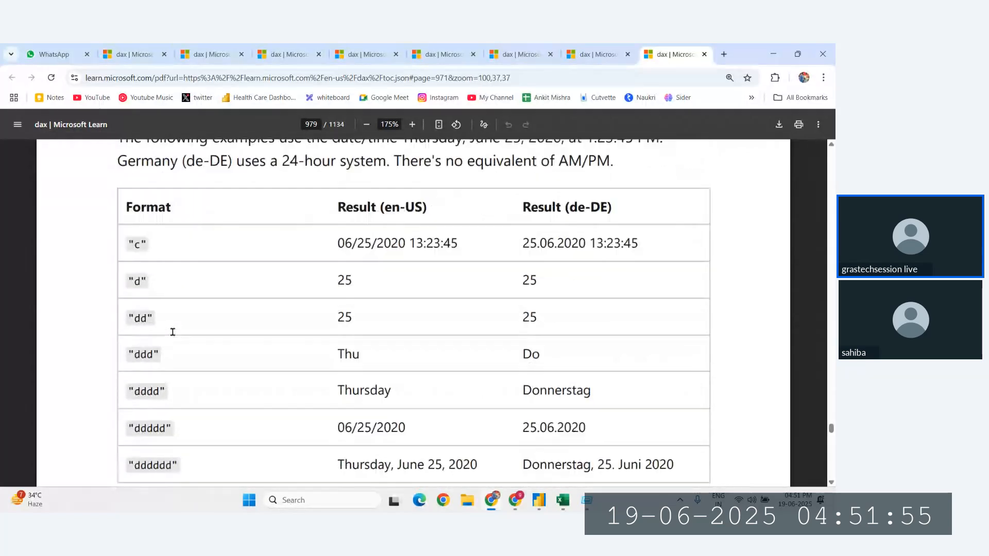
pyautogui.scroll(-13, 172, 333)
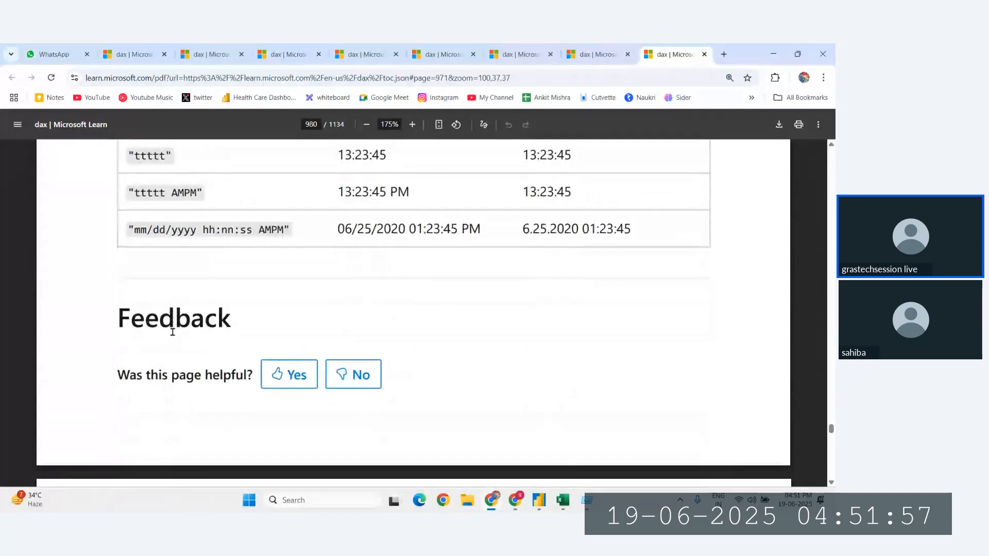
# - Return to the examples under Datetime with optional locale_name and highlight the "en-US" locale in the first one
pyautogui.scroll(13, 172, 332)
pyautogui.keyDown('ctrl'); pyautogui.scroll(-3, 172, 333); pyautogui.keyUp('ctrl')
pyautogui.scroll(20, 173, 332)
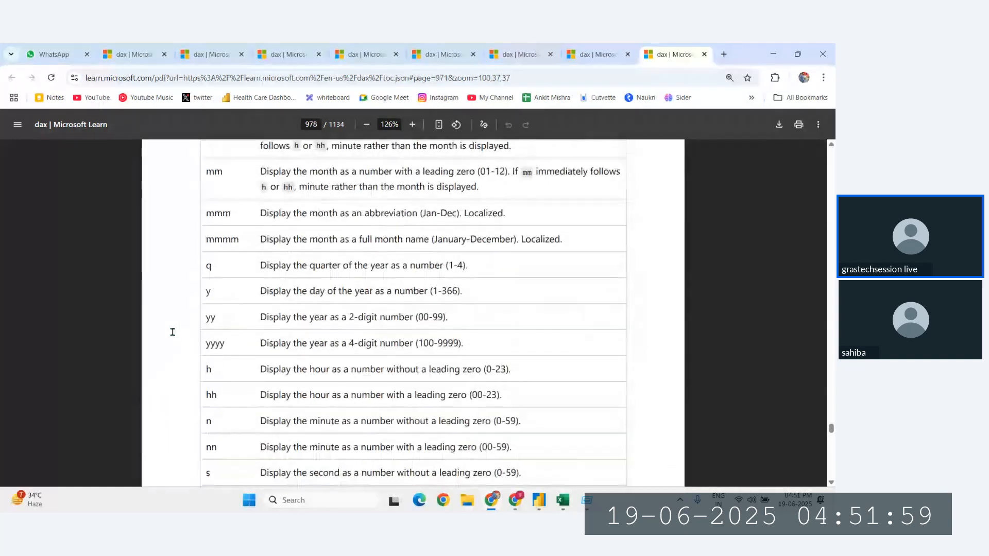
pyautogui.scroll(20, 443, 291)
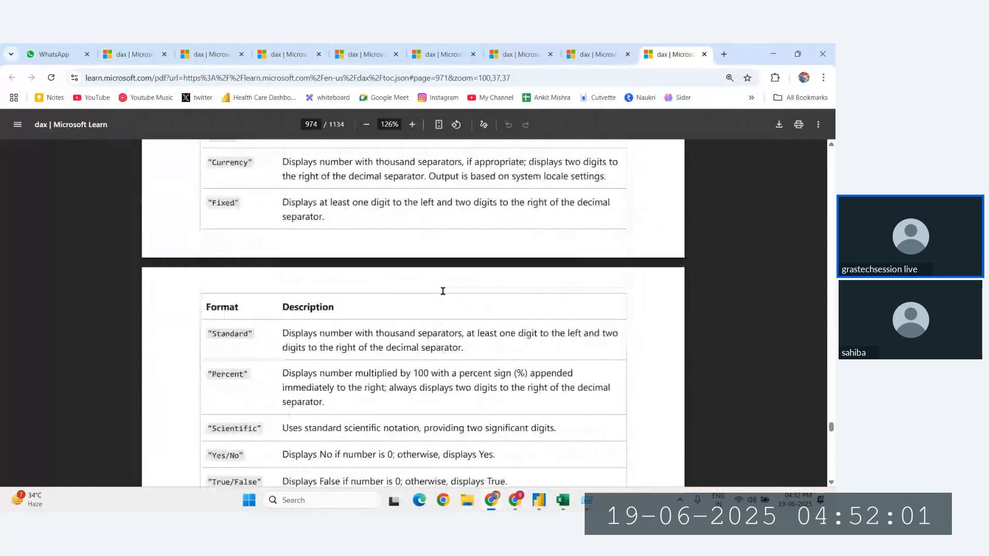
pyautogui.scroll(-6, 443, 291)
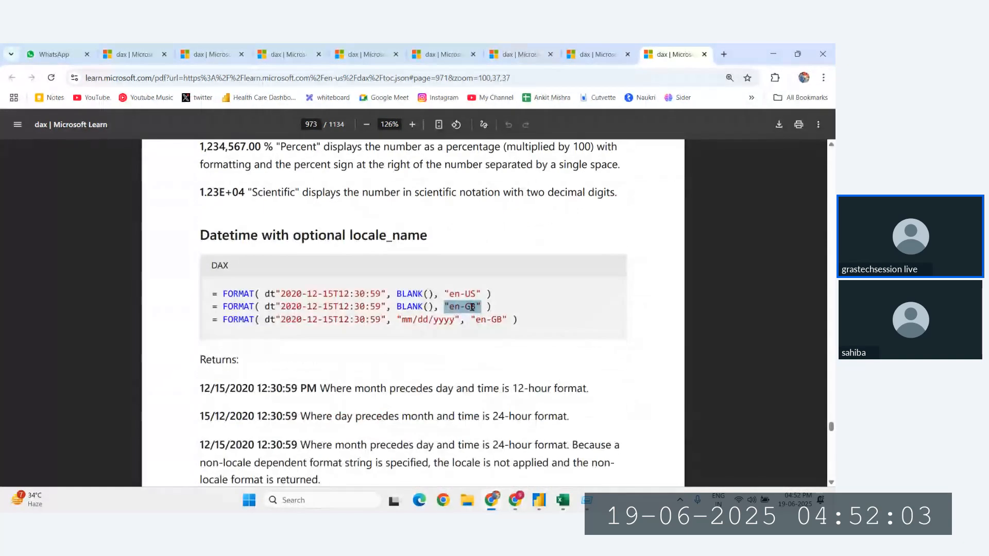
pyautogui.moveTo(480, 292); pyautogui.dragTo(458, 294)
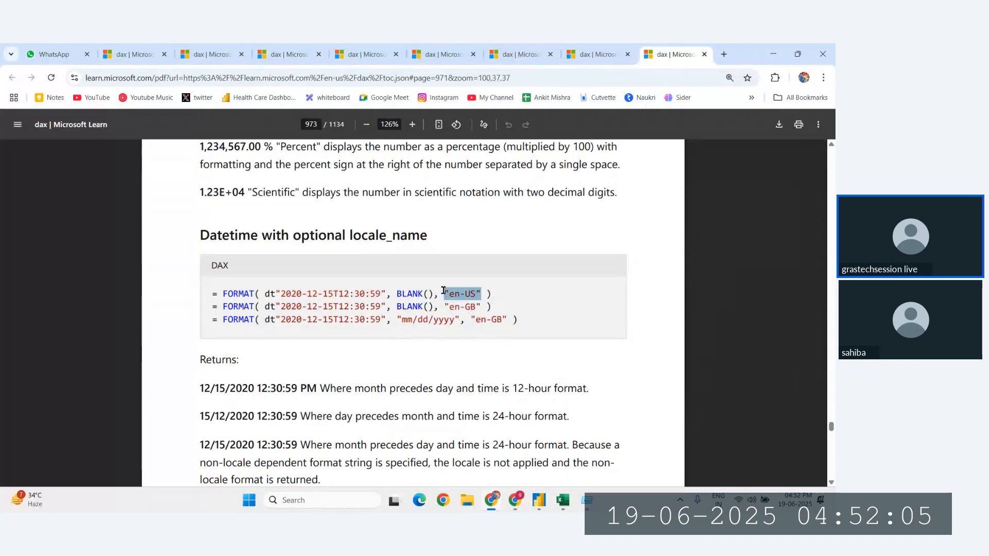
# - Search Google in a new browser tab for powerbi country locale list "en-US"
pyautogui.click(724, 54)
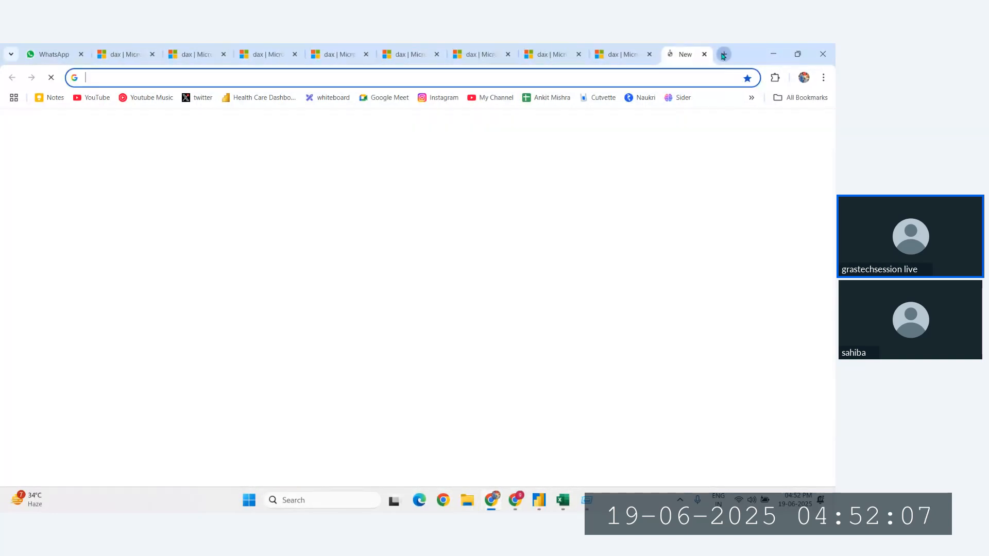
pyautogui.write('powerbi')
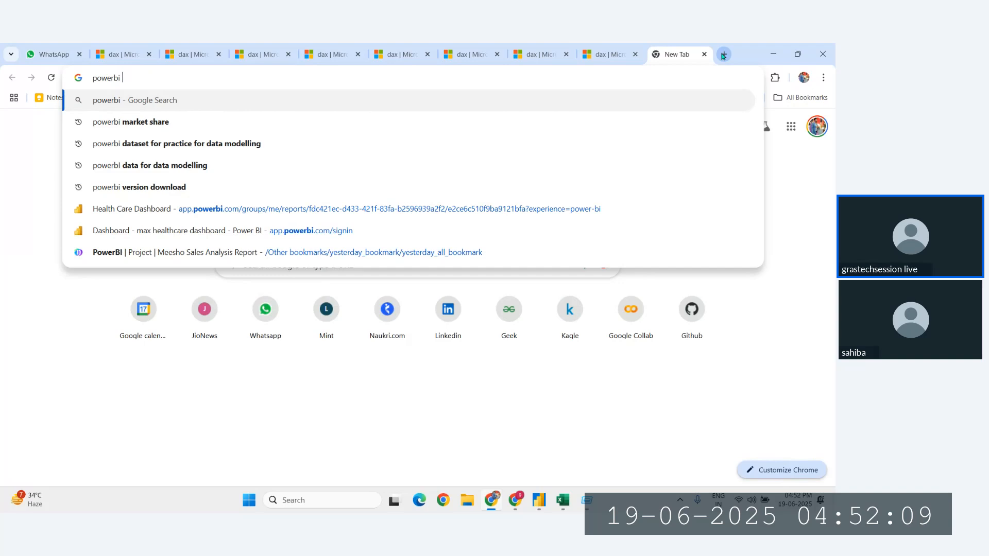
pyautogui.write(' country loca')
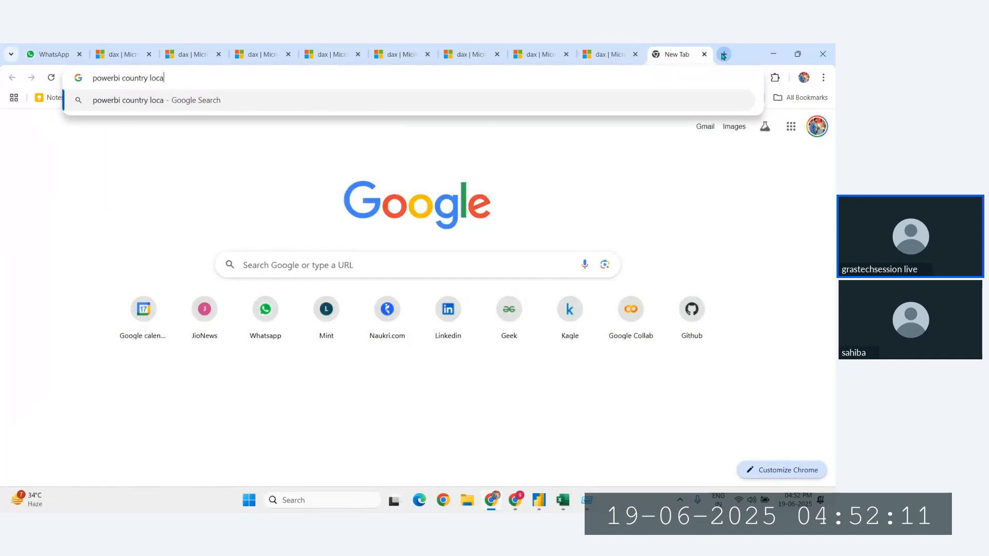
pyautogui.write('le list "en-US"')
pyautogui.press('Return')
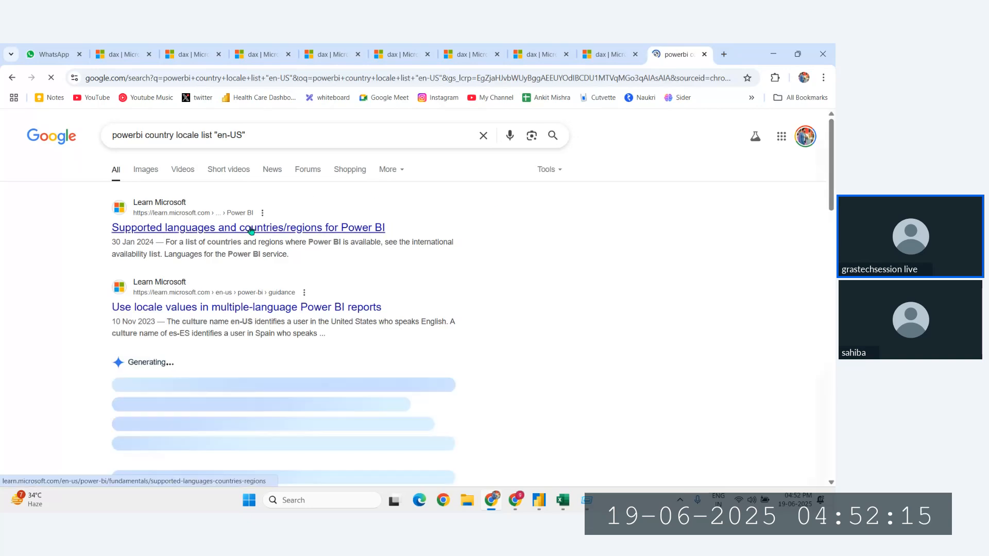
# - Open the article Supported languages and countries/regions for Power BI and look through its language and locale sections for locale codes
pyautogui.click(251, 231)
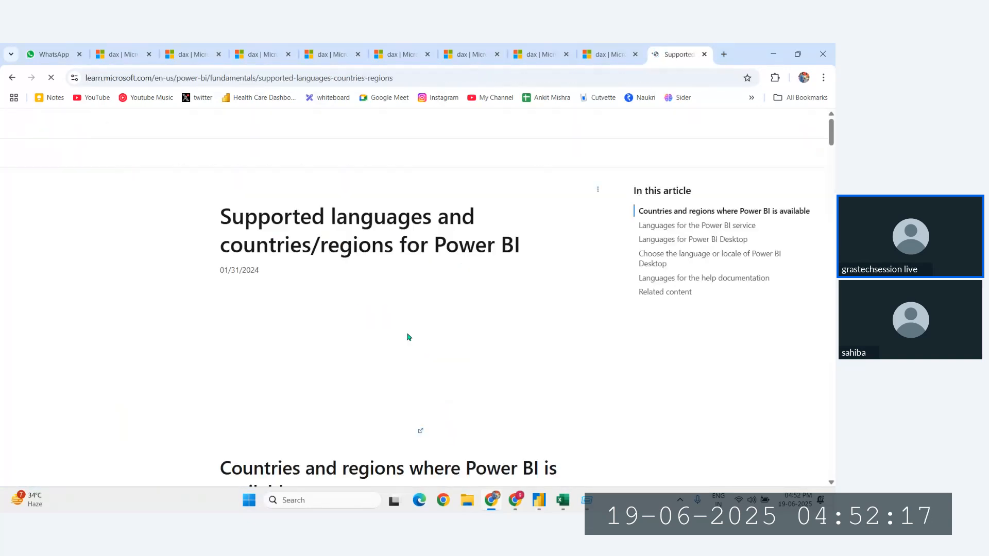
pyautogui.scroll(-5, 309, 255)
pyautogui.scroll(-15, 308, 251)
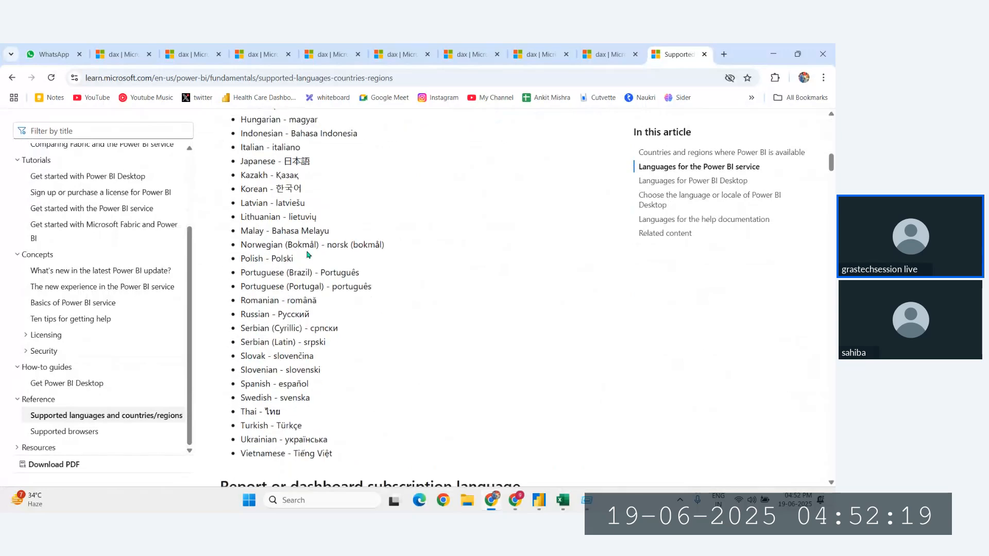
pyautogui.scroll(-15, 308, 254)
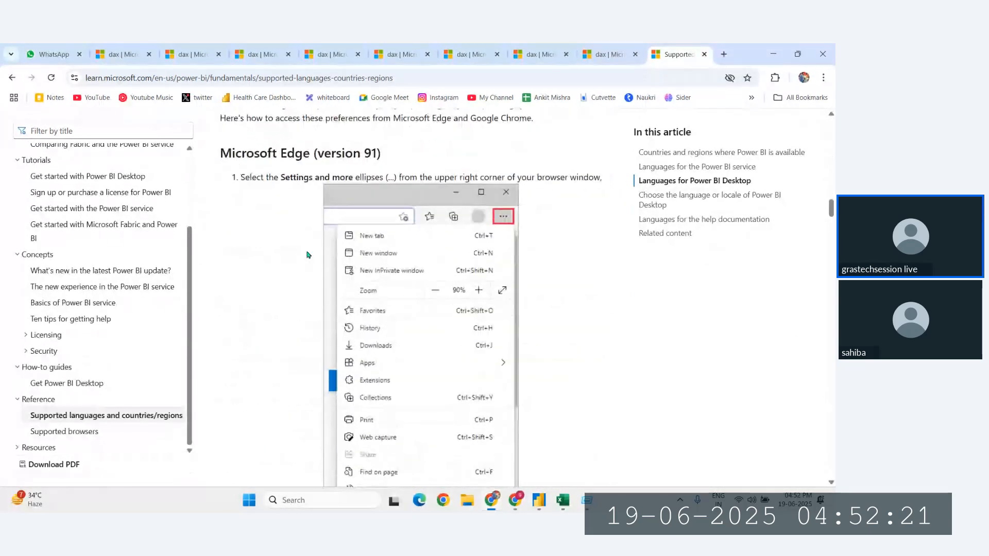
pyautogui.scroll(-15, 307, 254)
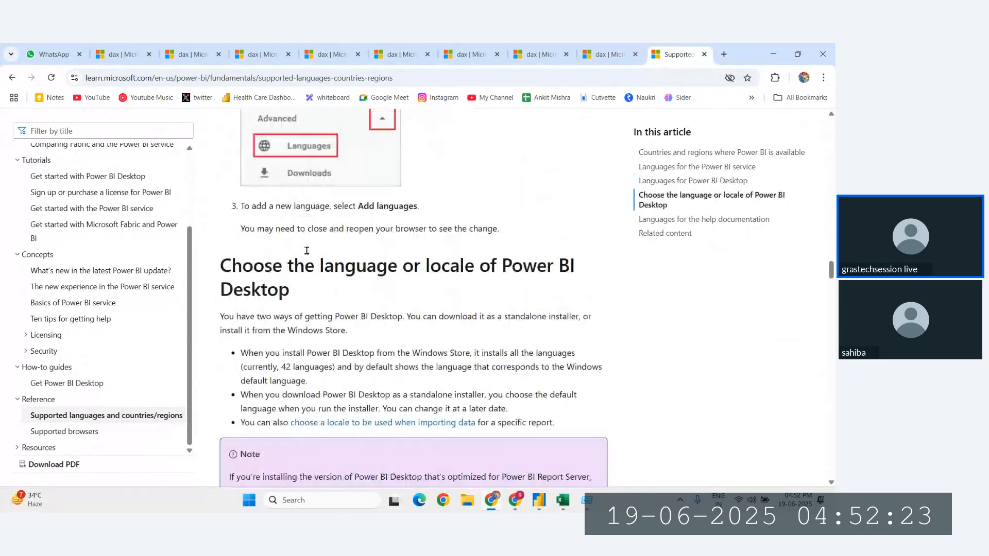
pyautogui.scroll(-15, 307, 255)
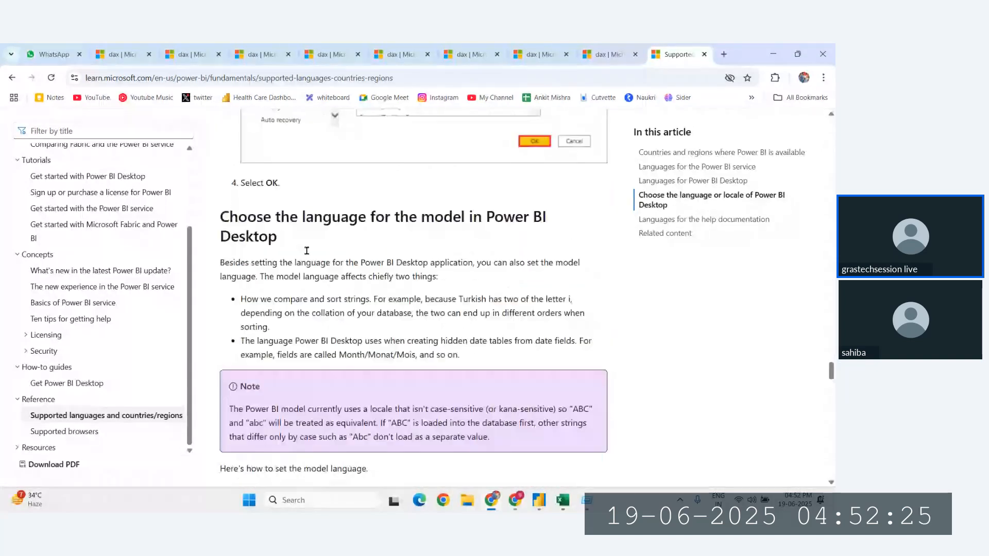
pyautogui.scroll(-12, 307, 254)
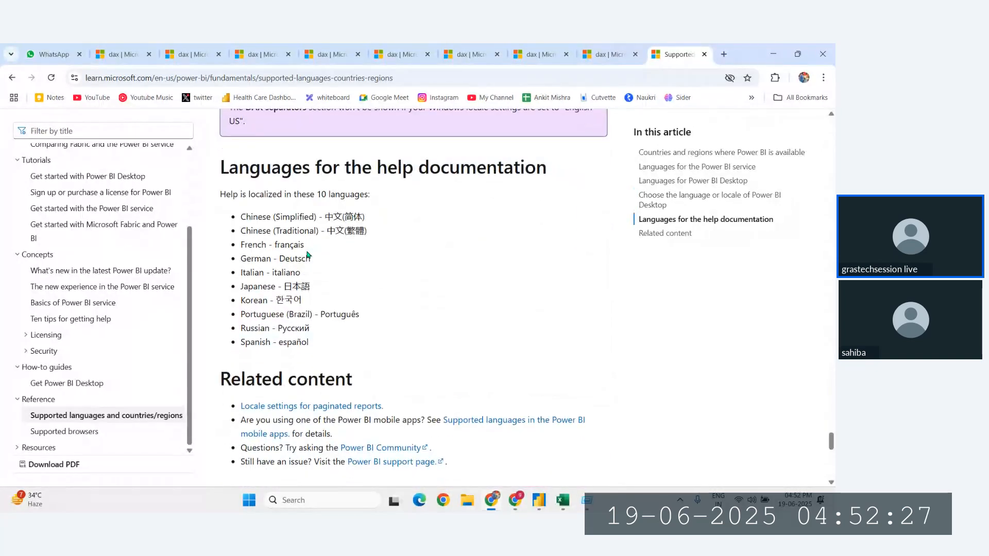
# - Go back to the search results, open Use locale values in multiple-language Power BI reports, and examine its USERCULTURE table
pyautogui.click(11, 77)
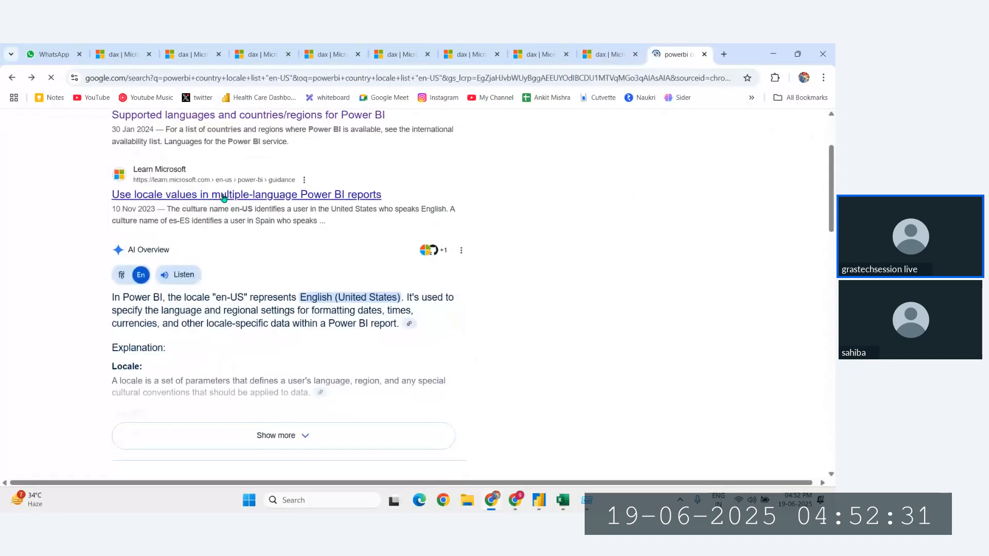
pyautogui.click(385, 201)
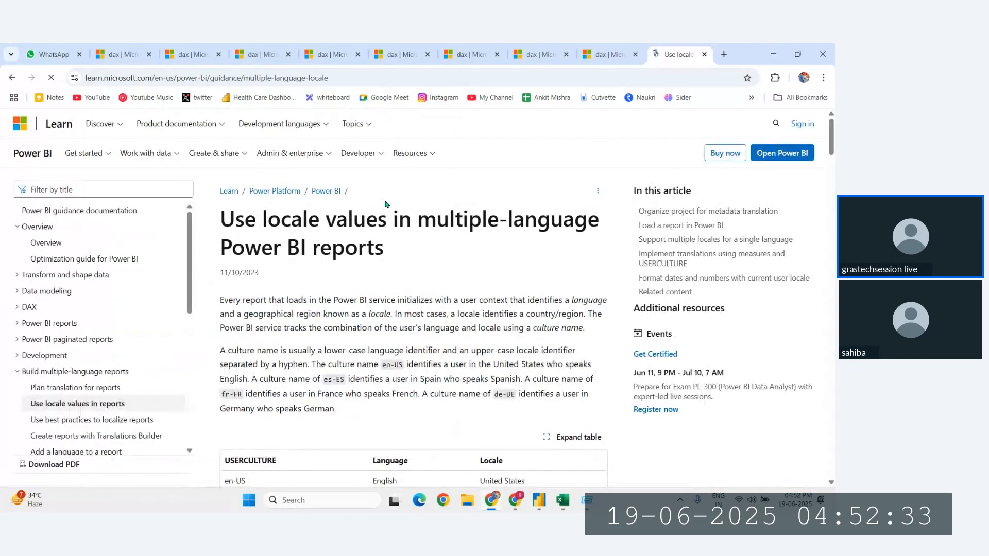
pyautogui.scroll(-7, 386, 200)
pyautogui.scroll(5, 230, 163)
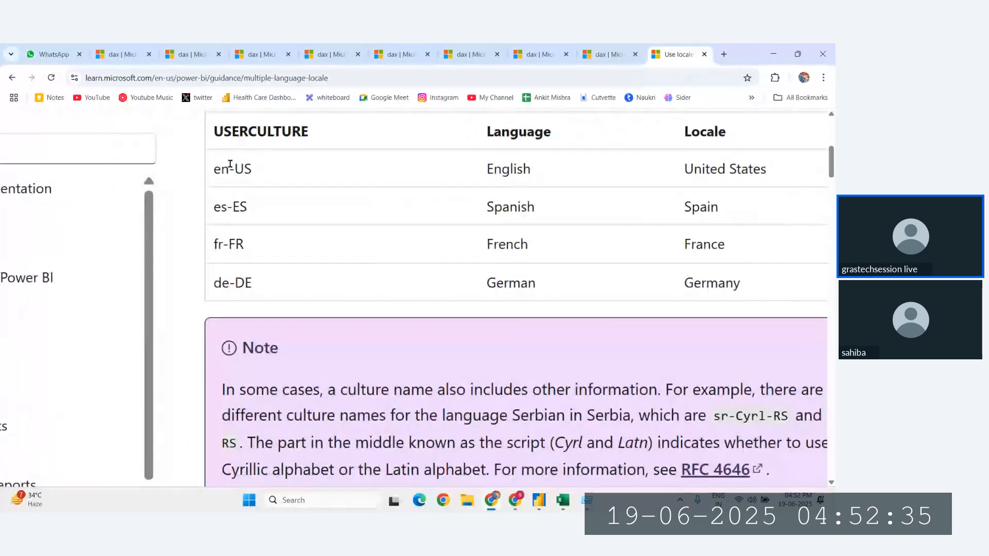
# - Highlight en-US in the USERCULTURE table and look through the article's sections on loading reports by culture name
pyautogui.moveTo(216, 168); pyautogui.dragTo(274, 175)
pyautogui.scroll(-2, 274, 175)
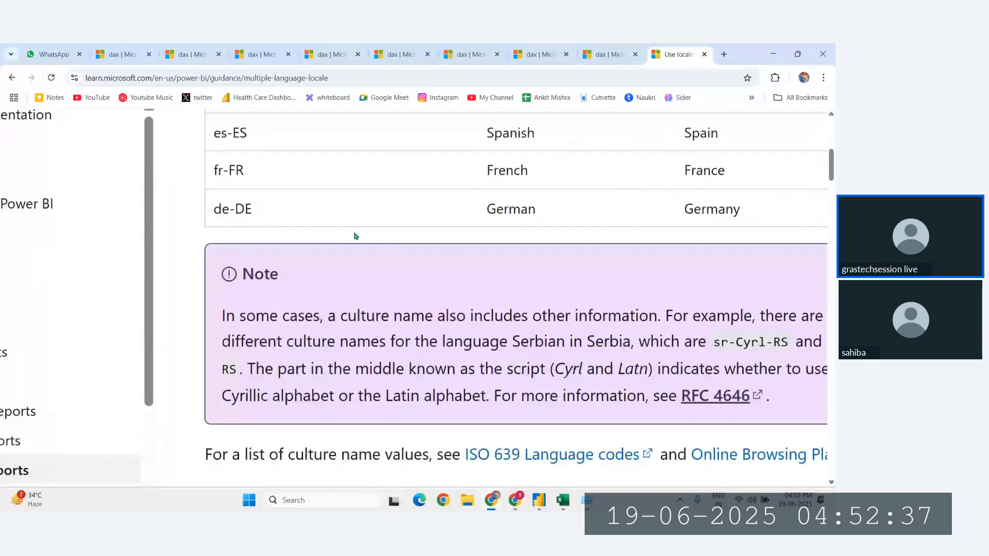
pyautogui.keyDown('ctrl'); pyautogui.scroll(-3, 309, 206); pyautogui.keyUp('ctrl')
pyautogui.scroll(-6, 354, 236)
pyautogui.scroll(-15, 354, 236)
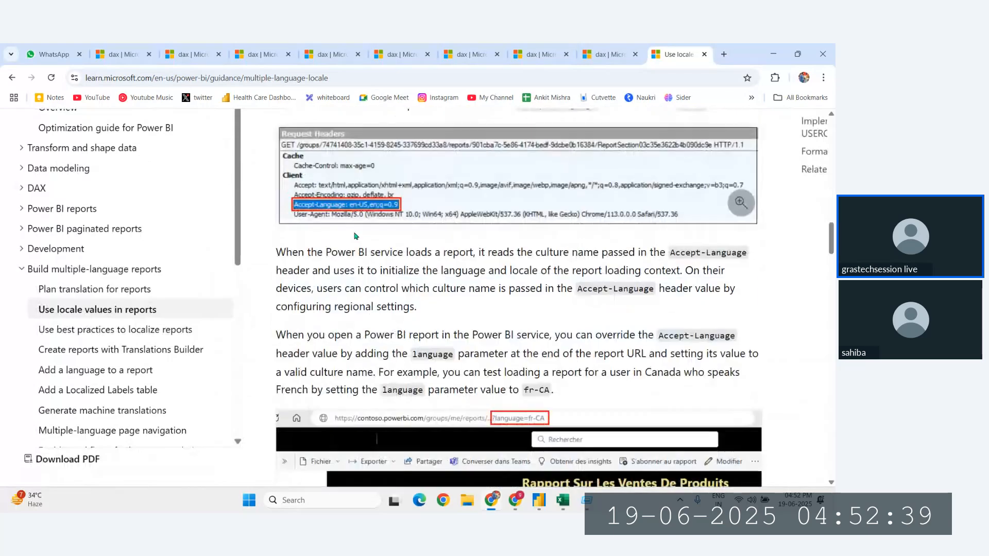
pyautogui.scroll(-12, 354, 236)
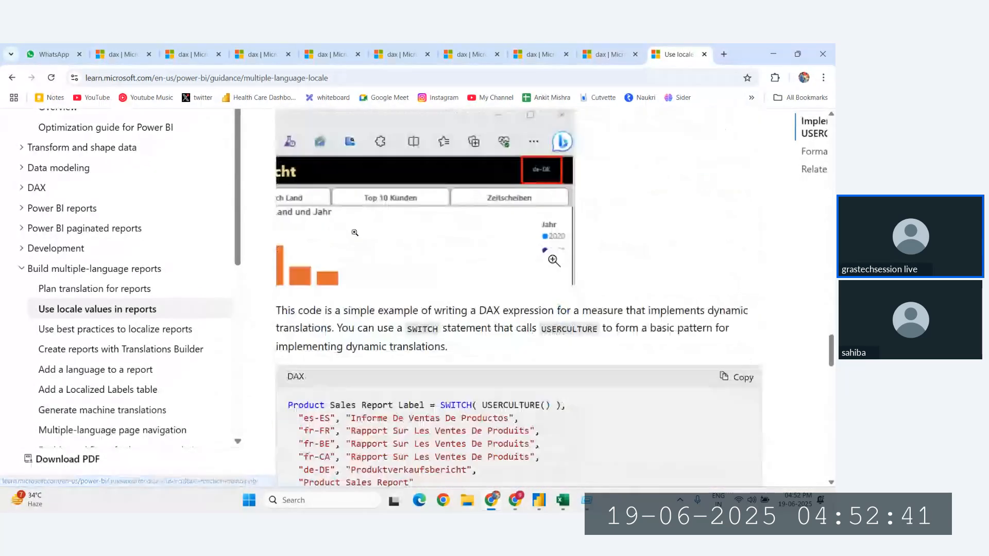
# - Highlight the "es-ES", "fr-FR" and "de-DE" locale codes in the Product Sales Report Label SWITCH measure
pyautogui.scroll(3, 354, 236)
pyautogui.keyDown('ctrl'); pyautogui.scroll(3, 354, 236); pyautogui.keyUp('ctrl')
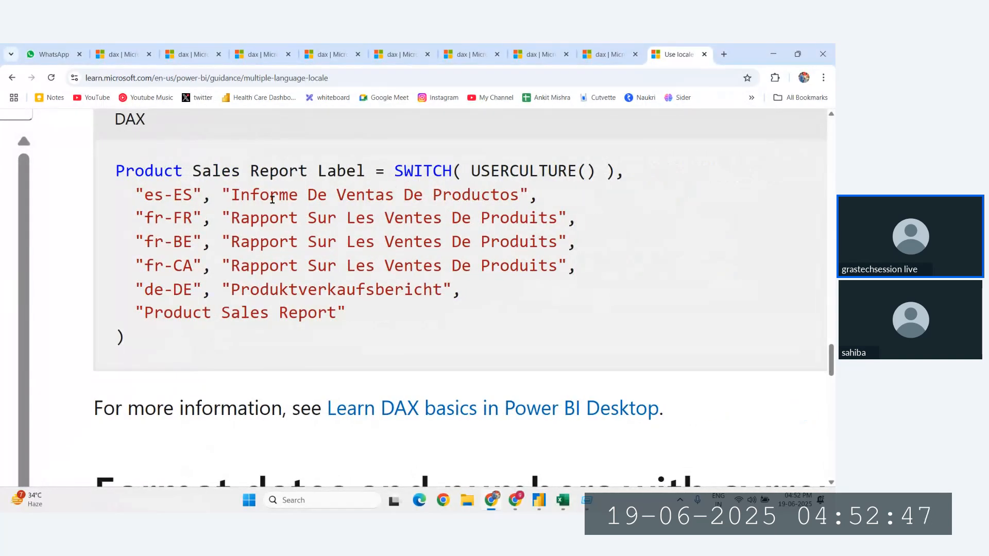
pyautogui.moveTo(135, 195); pyautogui.dragTo(204, 195)
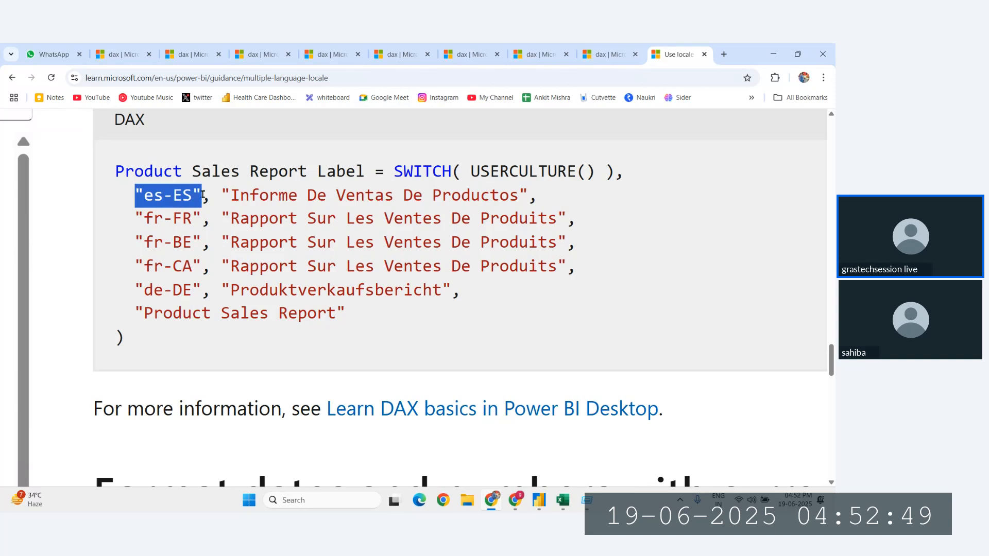
pyautogui.moveTo(133, 216); pyautogui.dragTo(196, 219)
pyautogui.moveTo(133, 290); pyautogui.dragTo(201, 287)
pyautogui.click(155, 328)
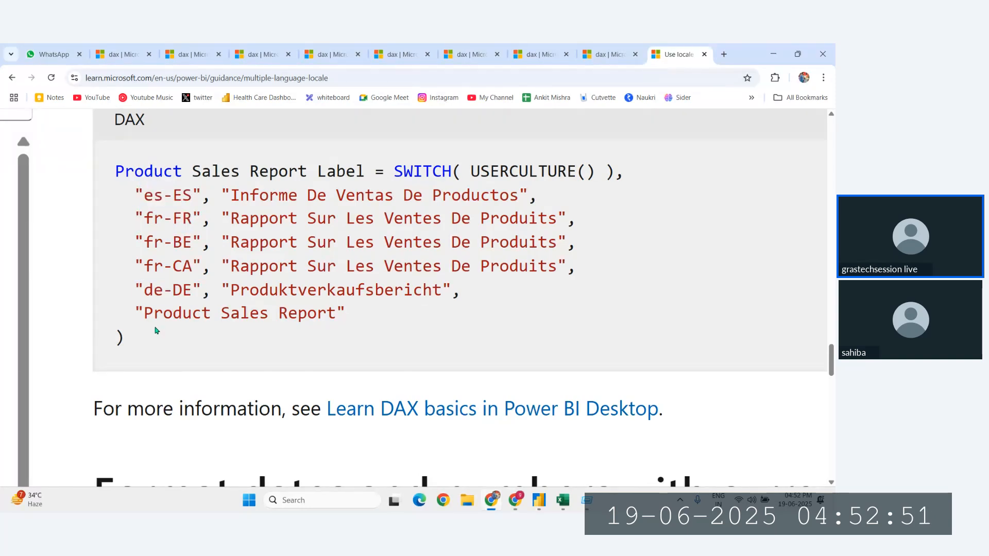
# - Examine the table of date formats by locale near the end of the article
pyautogui.scroll(-7, 155, 329)
pyautogui.keyDown('ctrl'); pyautogui.scroll(-3, 155, 327); pyautogui.keyUp('ctrl')
pyautogui.scroll(-10, 155, 327)
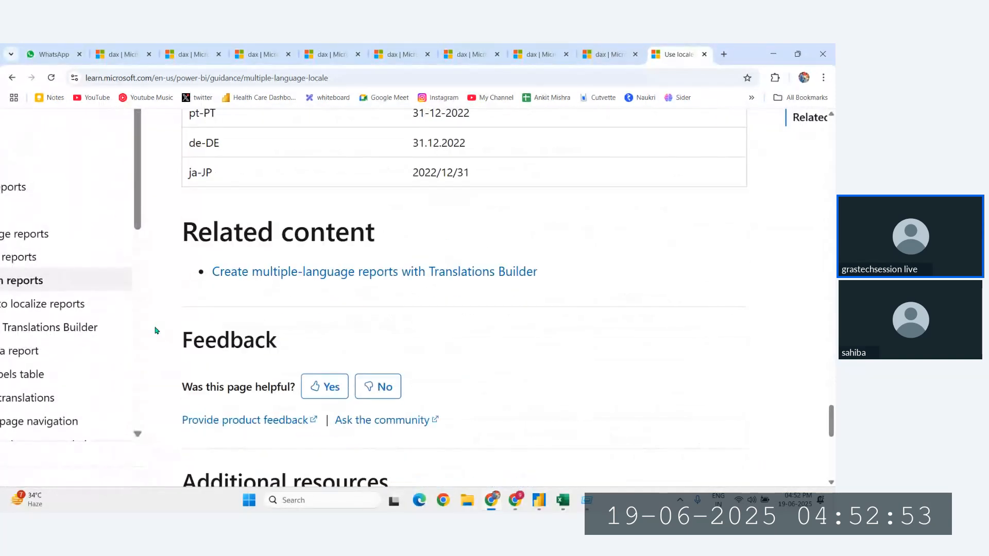
pyautogui.scroll(4, 156, 330)
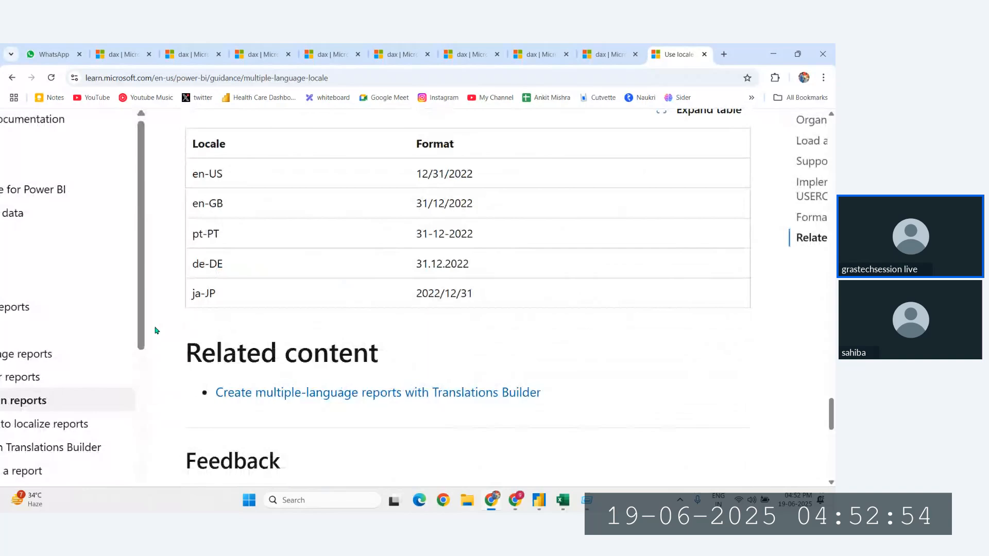
# - Return to the search results and open the Stack Overflow question List of All Locales and Their Short Codes
pyautogui.click(7, 79)
pyautogui.scroll(-10, 267, 380)
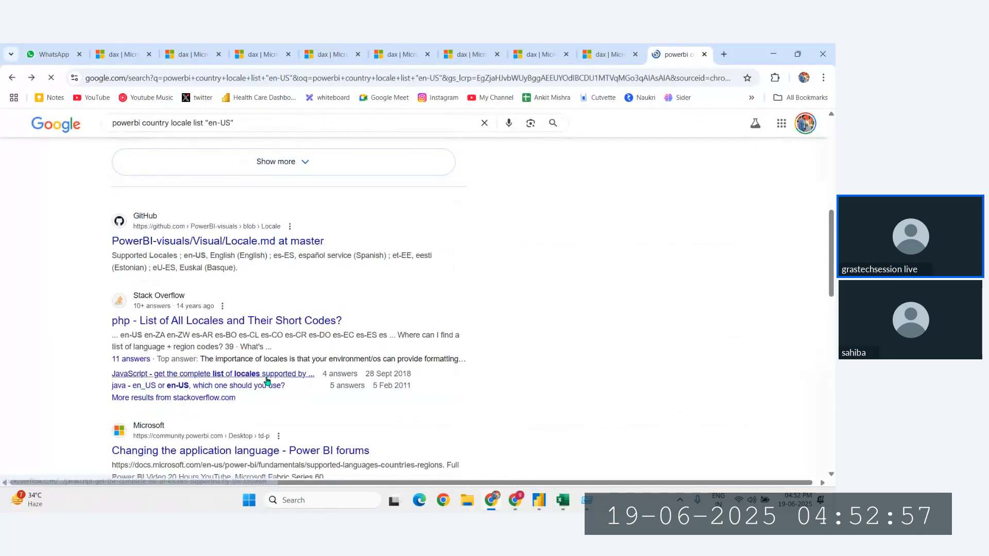
pyautogui.scroll(-1, 267, 381)
pyautogui.click(217, 298)
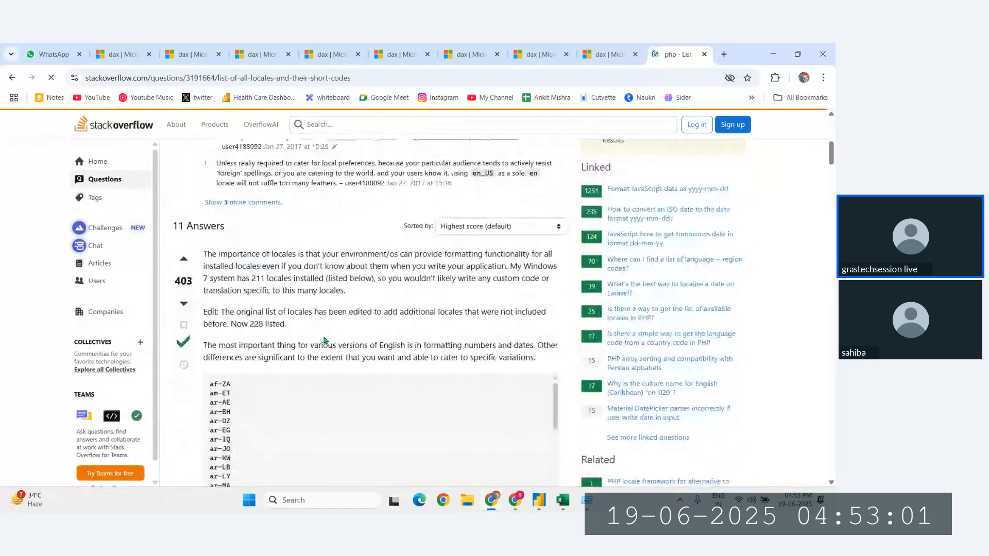
# - Look through the answers on the Stack Overflow page for lists of locale codes
pyautogui.scroll(-6, 325, 341)
pyautogui.scroll(6, 225, 207)
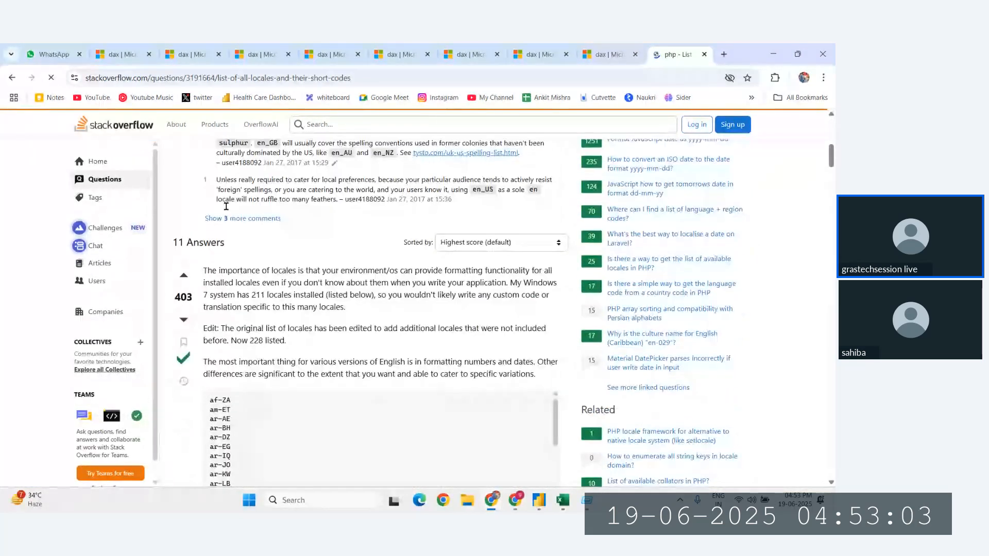
pyautogui.scroll(5, 222, 383)
pyautogui.scroll(-5, 220, 381)
pyautogui.scroll(-2, 221, 381)
pyautogui.scroll(-6, 220, 381)
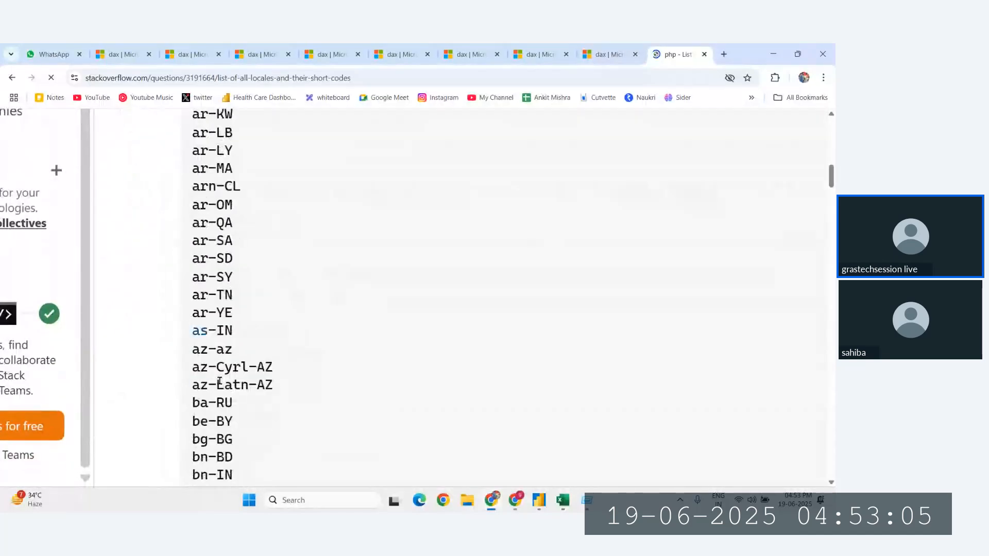
pyautogui.scroll(-1, 220, 381)
pyautogui.scroll(-14, 220, 381)
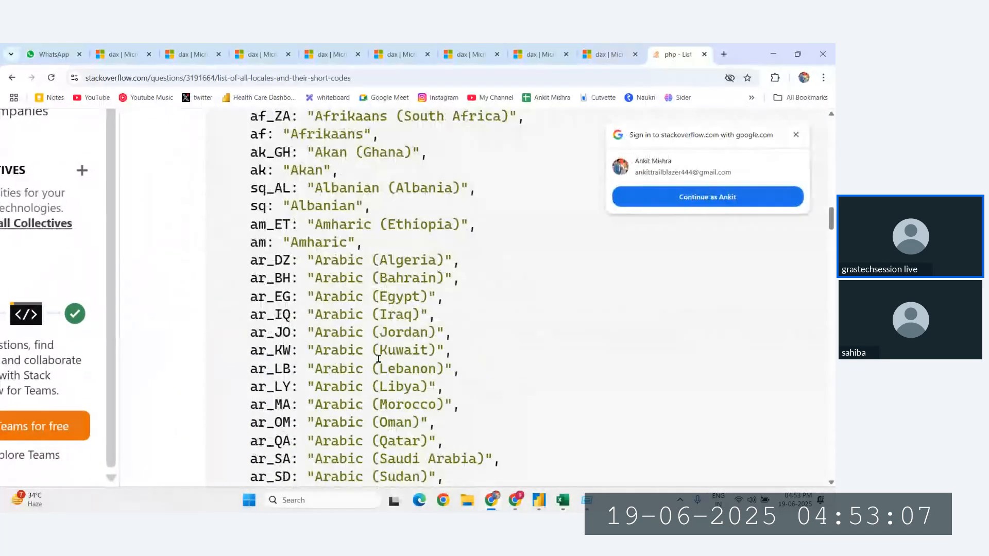
# - Find the English entries in the list pairing locale codes with country names, highlight en_IN, and look through further entries
pyautogui.scroll(-4, 378, 358)
pyautogui.scroll(-2, 379, 359)
pyautogui.scroll(-15, 379, 359)
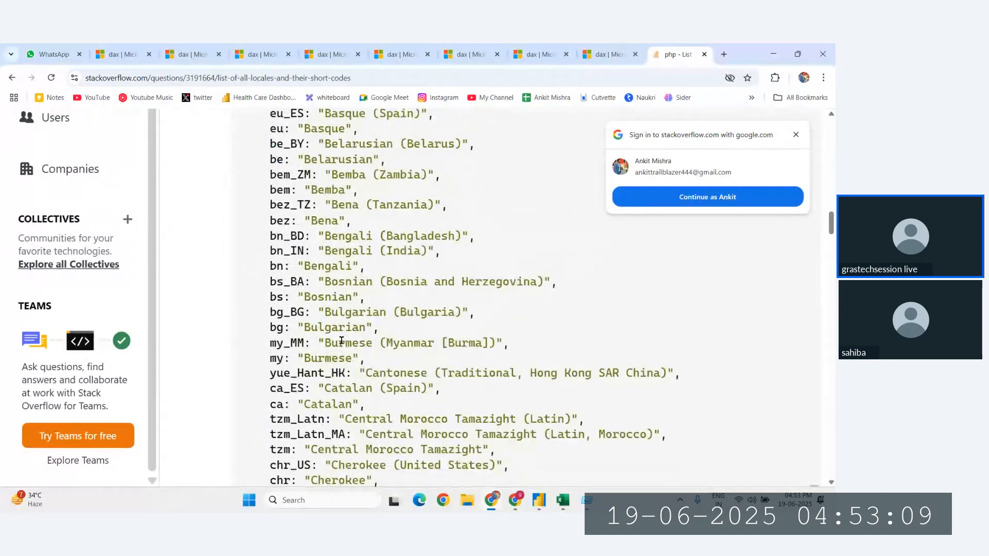
pyautogui.scroll(-18, 341, 340)
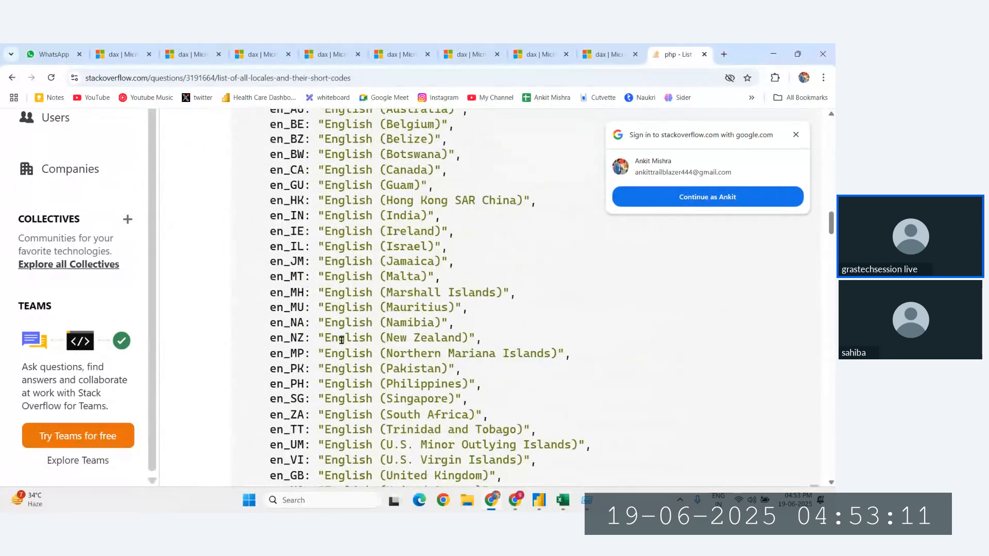
pyautogui.scroll(-2, 342, 340)
pyautogui.scroll(9, 342, 340)
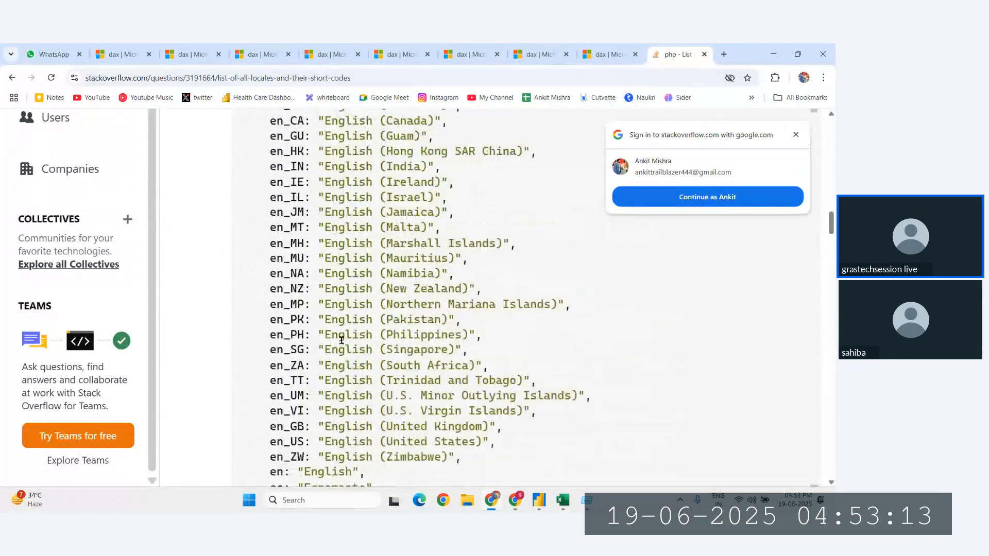
pyautogui.scroll(-1, 268, 317)
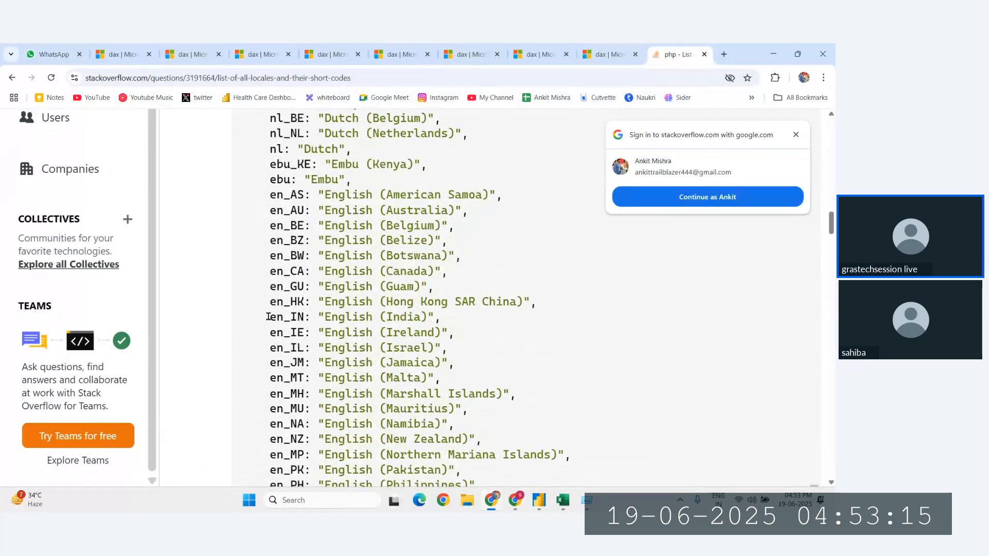
pyautogui.scroll(-20, 346, 320)
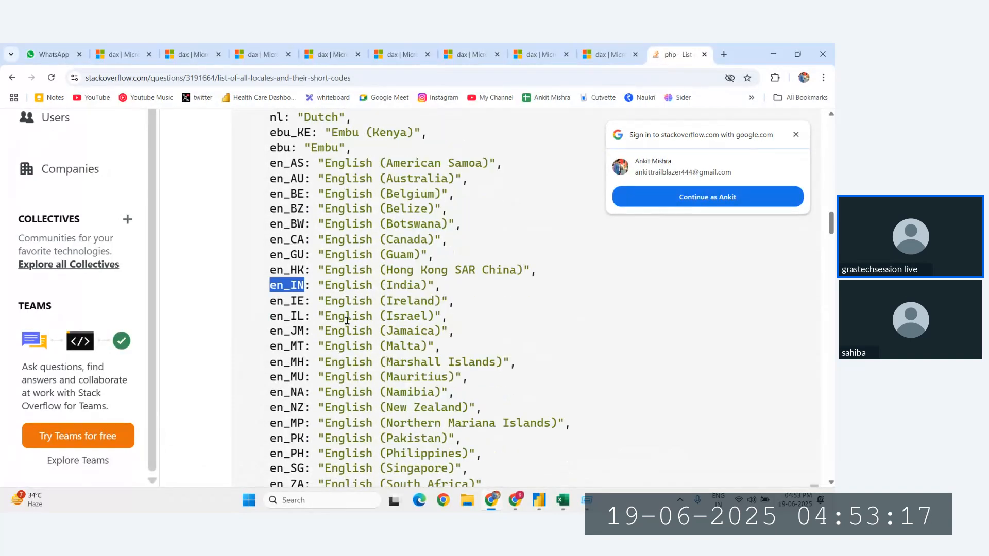
pyautogui.scroll(-1, 347, 321)
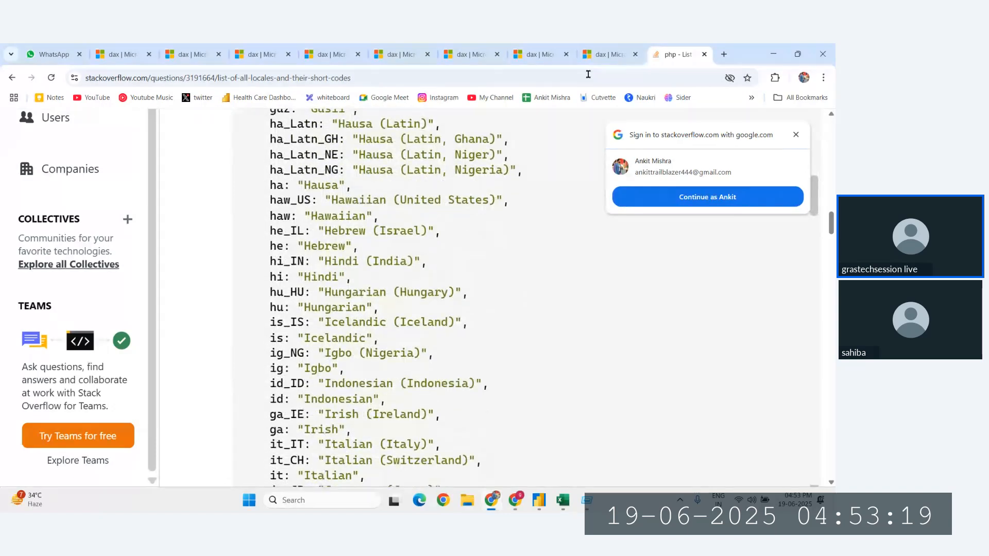
# - Reopen the Stack Overflow locale list from the search results and select its web address
pyautogui.click(596, 56)
pyautogui.click(672, 55)
pyautogui.click(12, 77)
pyautogui.click(187, 304)
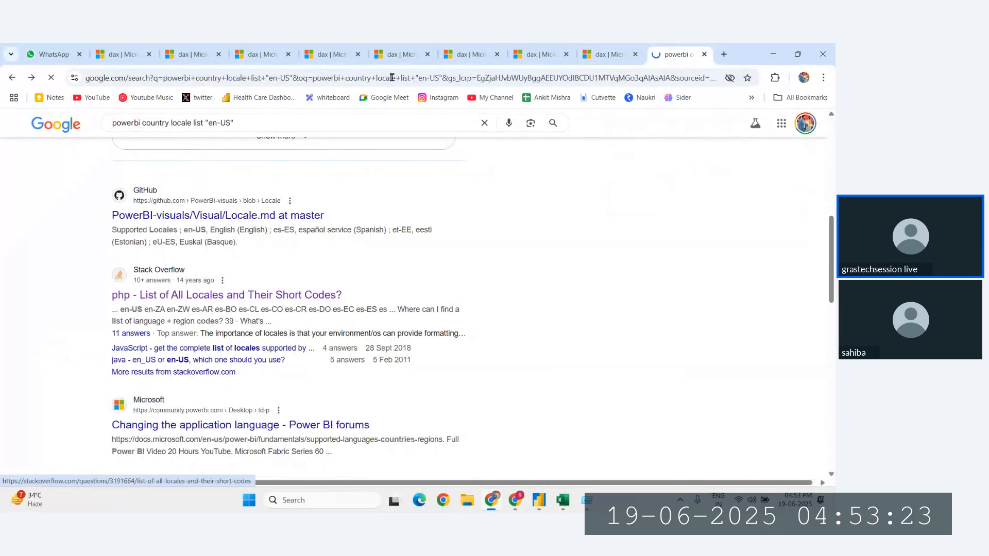
pyautogui.click(425, 78)
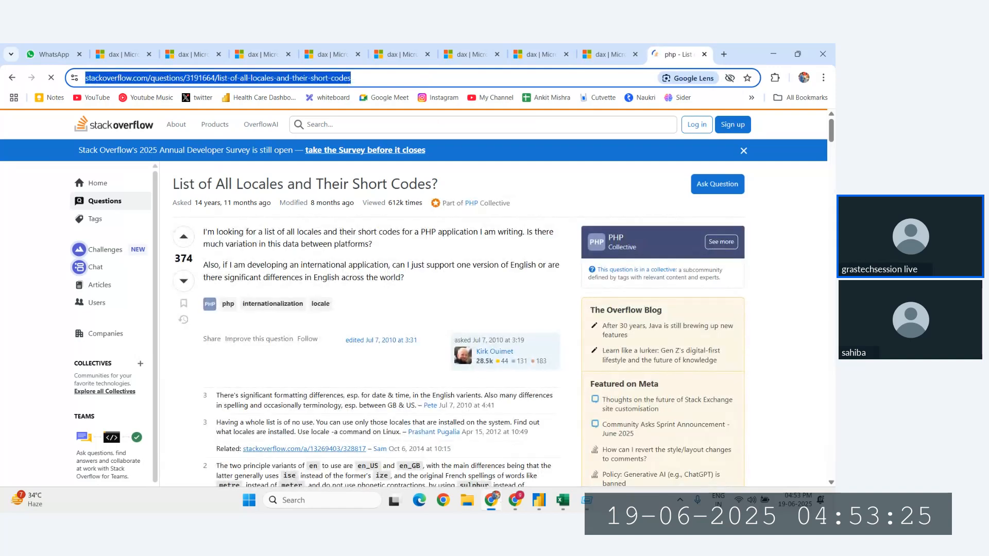
# - Check the WhatsApp group chat and the Zoho meeting window, returning to the browser window with the DAX reference
pyautogui.click(490, 500)
pyautogui.click(489, 496)
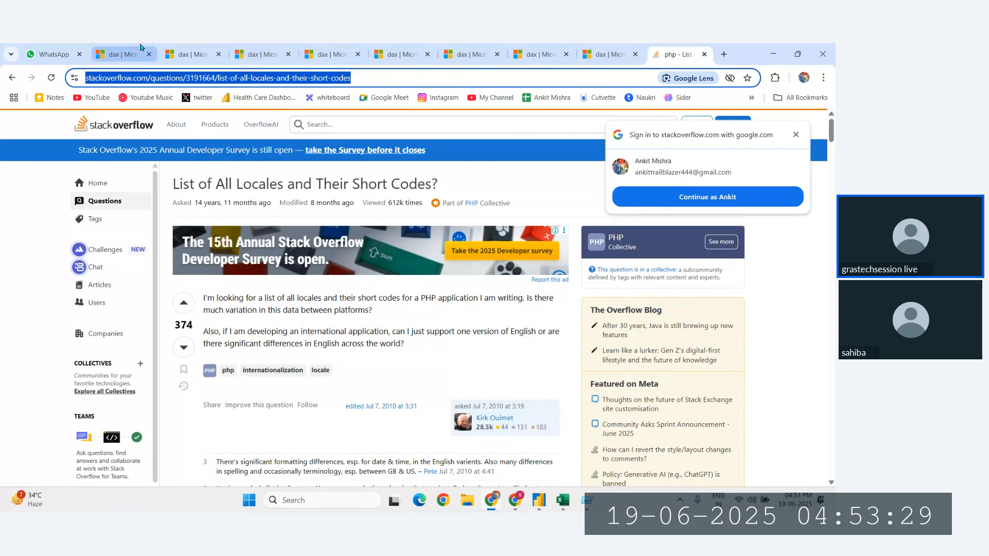
pyautogui.click(57, 52)
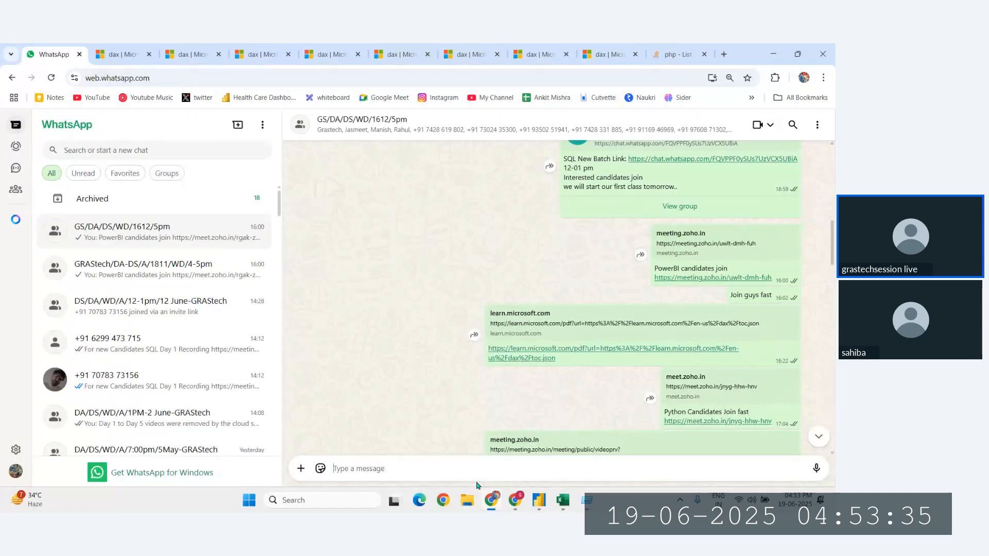
pyautogui.click(515, 507)
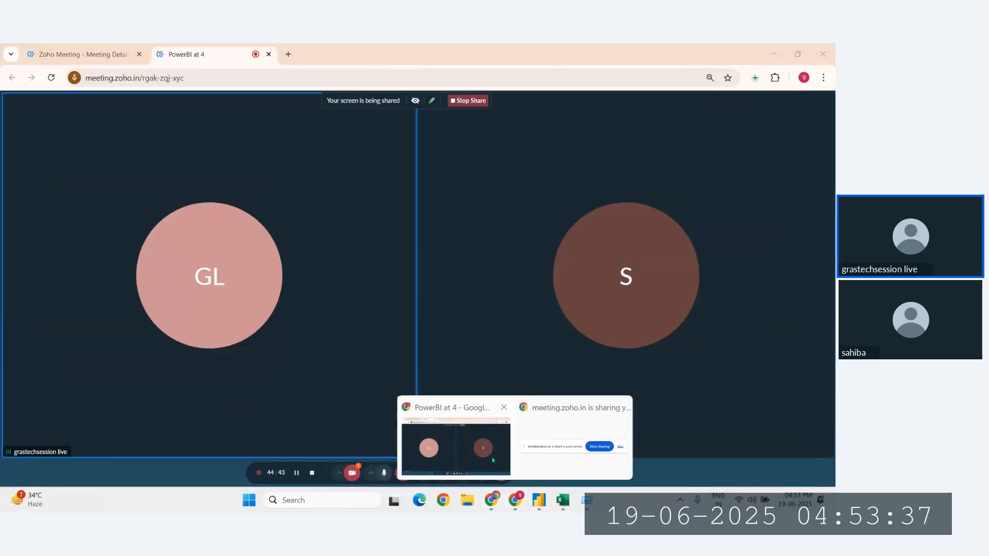
pyautogui.click(495, 496)
# - Look through the open DAX reference tabs for the FORMAT page with the Datetime with optional locale_name examples
pyautogui.click(471, 48)
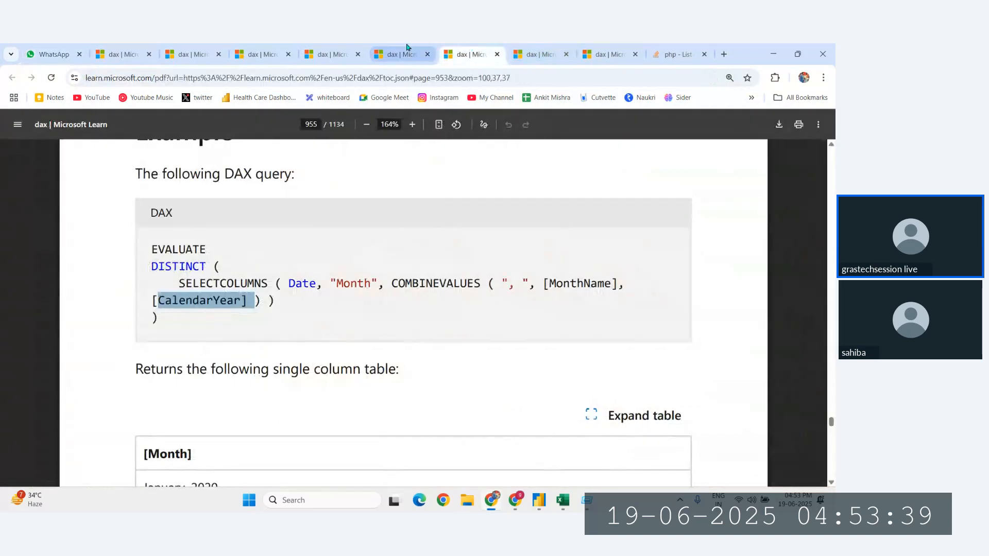
pyautogui.click(408, 48)
pyautogui.click(543, 47)
pyautogui.scroll(10, 349, 153)
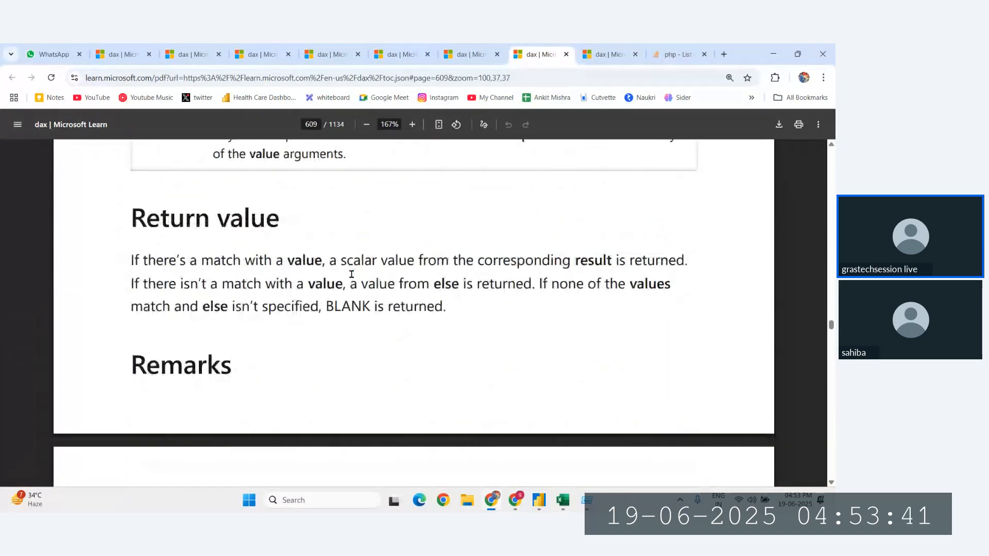
pyautogui.click(329, 48)
pyautogui.click(260, 49)
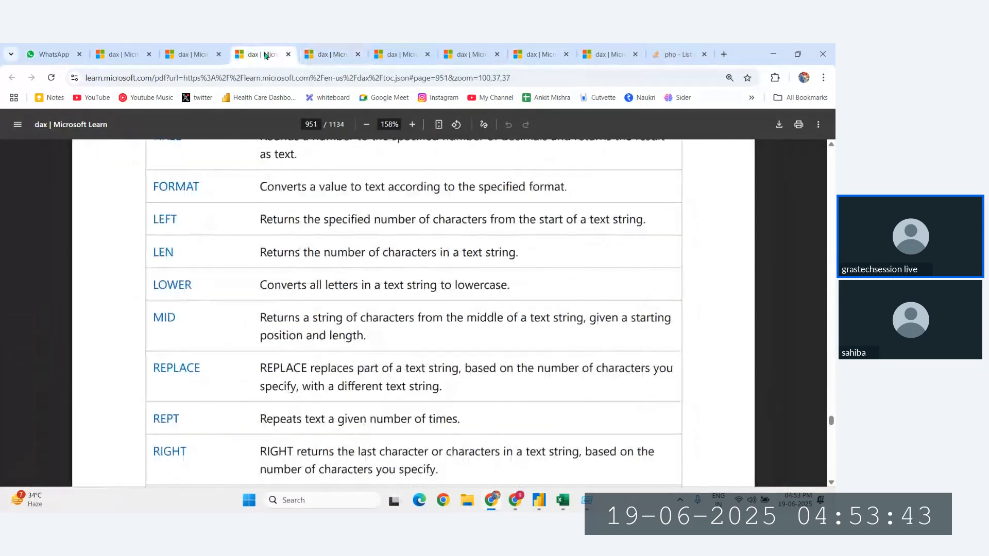
pyautogui.click(207, 47)
pyautogui.click(155, 48)
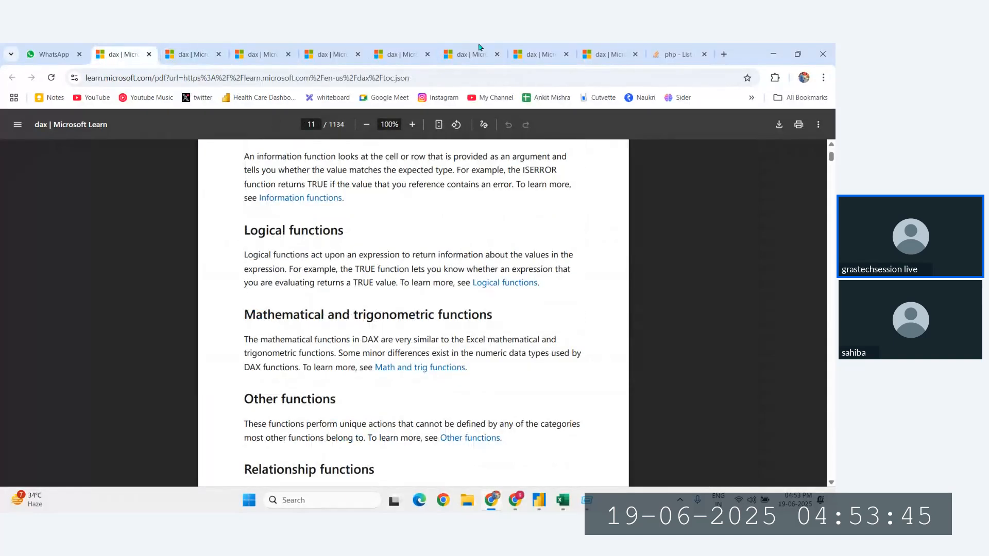
pyautogui.click(544, 48)
pyautogui.scroll(5, 269, 326)
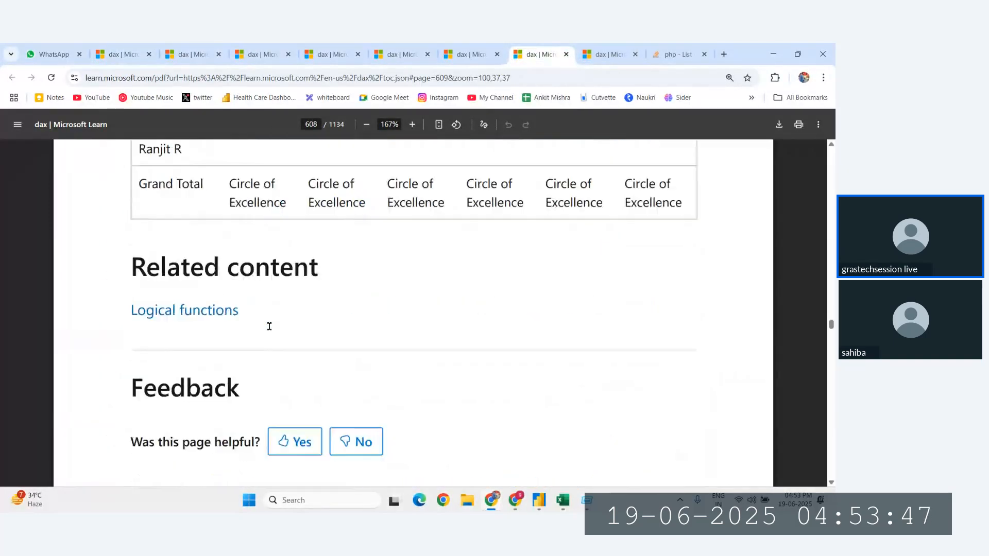
pyautogui.scroll(5, 269, 326)
pyautogui.click(610, 54)
pyautogui.scroll(1, 368, 220)
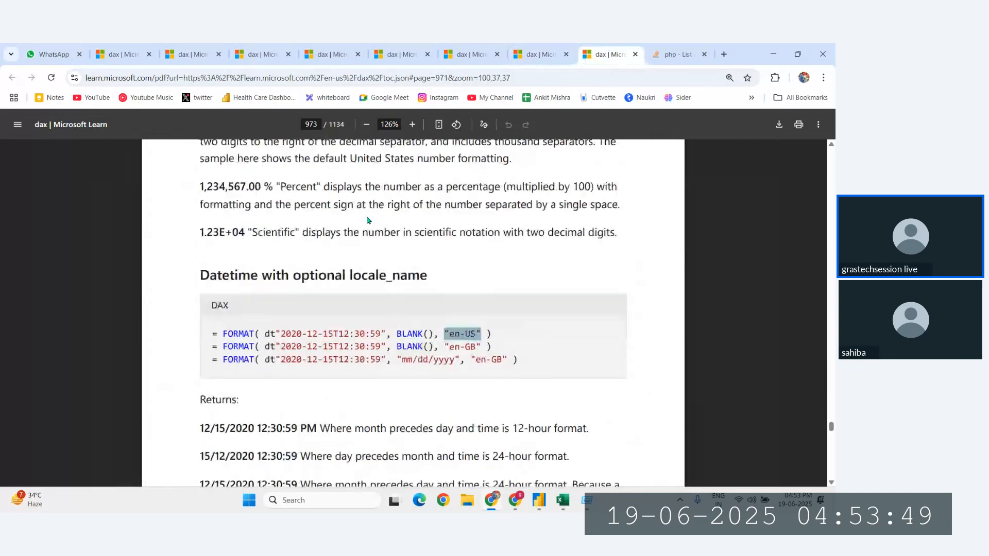
# - Highlight the "$#,##0;($#,##0)" format string and examine the table of one, two and three custom format sections
pyautogui.scroll(-7, 369, 221)
pyautogui.scroll(5, 270, 288)
pyautogui.scroll(-15, 270, 290)
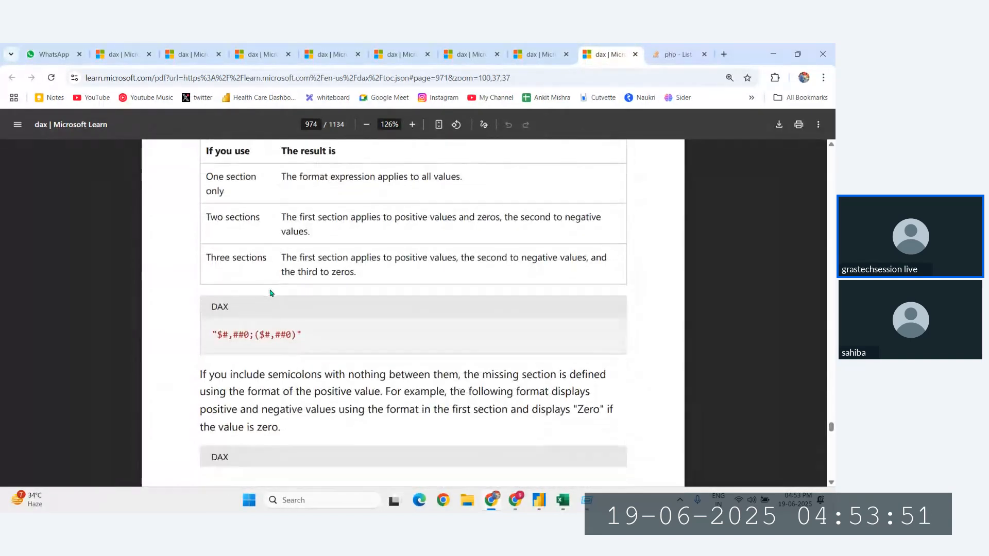
pyautogui.scroll(-4, 270, 292)
pyautogui.scroll(5, 283, 217)
pyautogui.scroll(3, 221, 216)
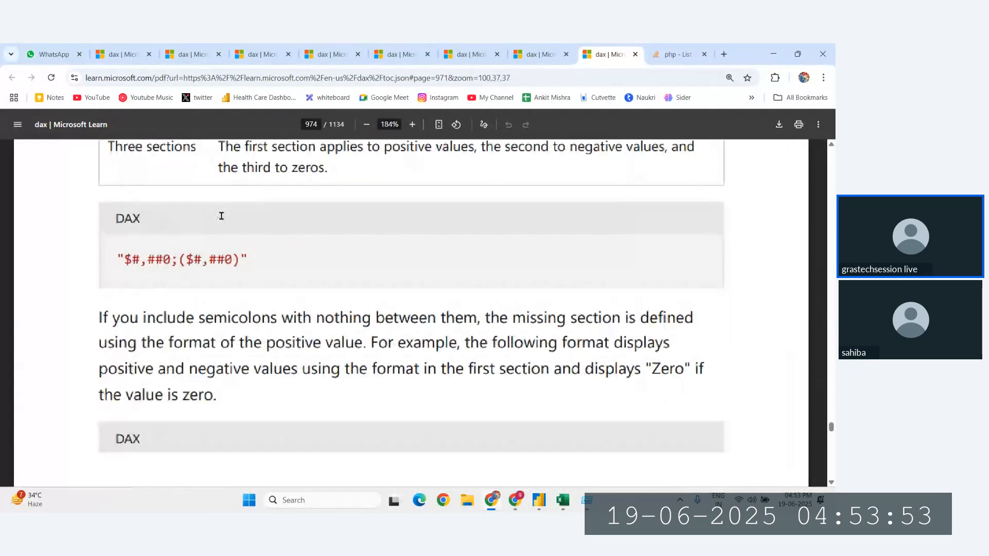
pyautogui.moveTo(120, 258); pyautogui.dragTo(236, 257)
pyautogui.scroll(5, 235, 255)
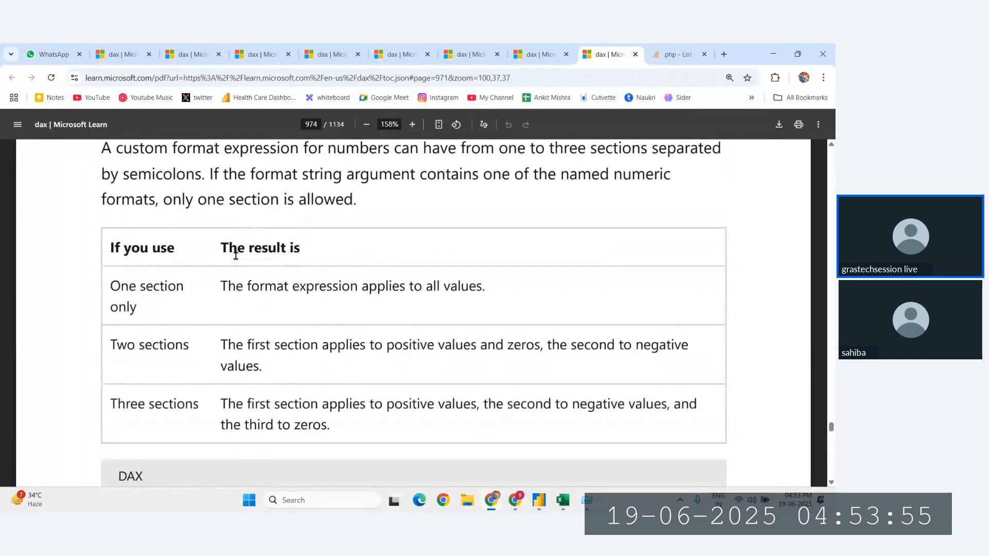
# - Return to the Predefined numeric formats section and the results of the datetime locale examples above it
pyautogui.scroll(-1, 236, 256)
pyautogui.scroll(10, 236, 256)
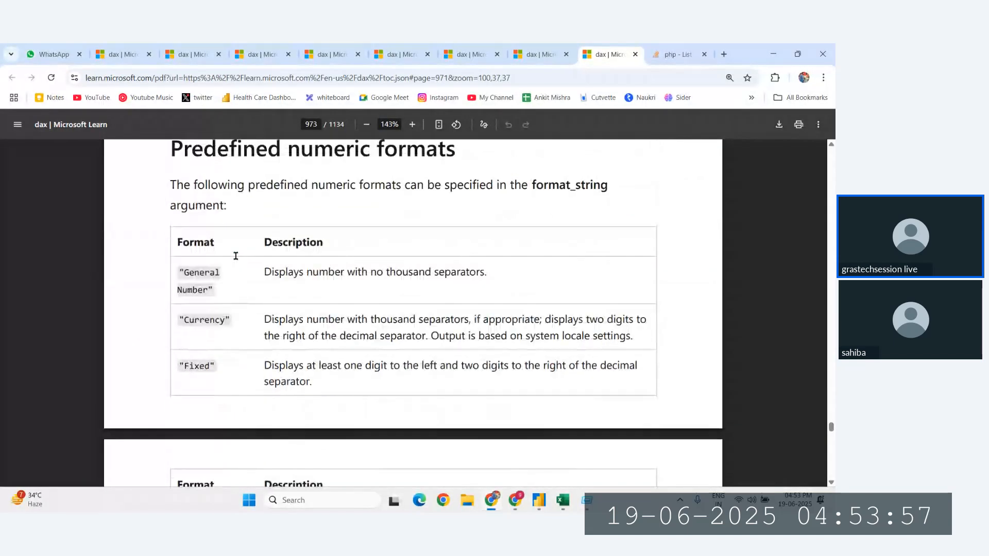
pyautogui.scroll(1, 236, 256)
pyautogui.scroll(5, 309, 334)
pyautogui.scroll(-1, 321, 345)
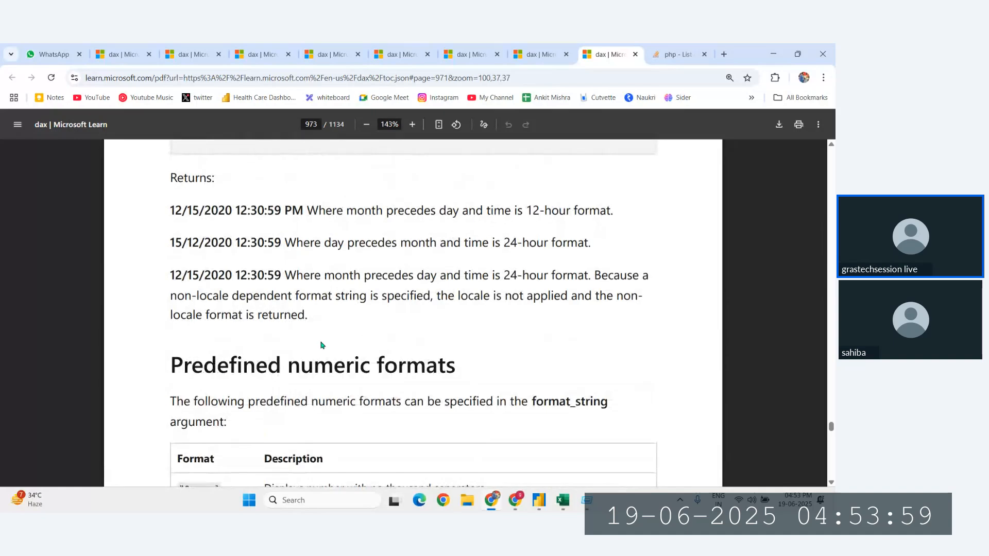
# - Return to the Format strings examples and highlight the "Currency" format string and its 12345.67 argument
pyautogui.scroll(2, 321, 345)
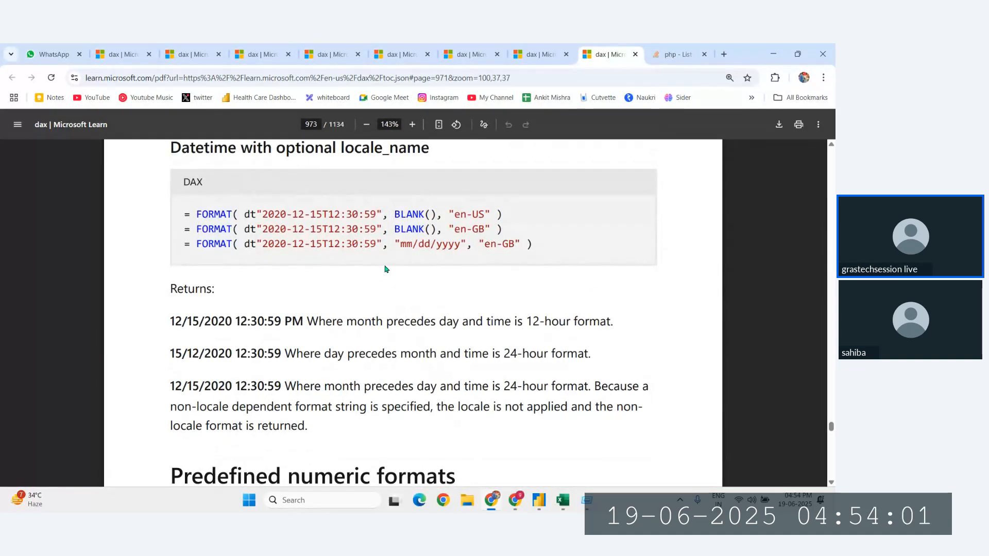
pyautogui.scroll(-1, 387, 268)
pyautogui.scroll(5, 386, 268)
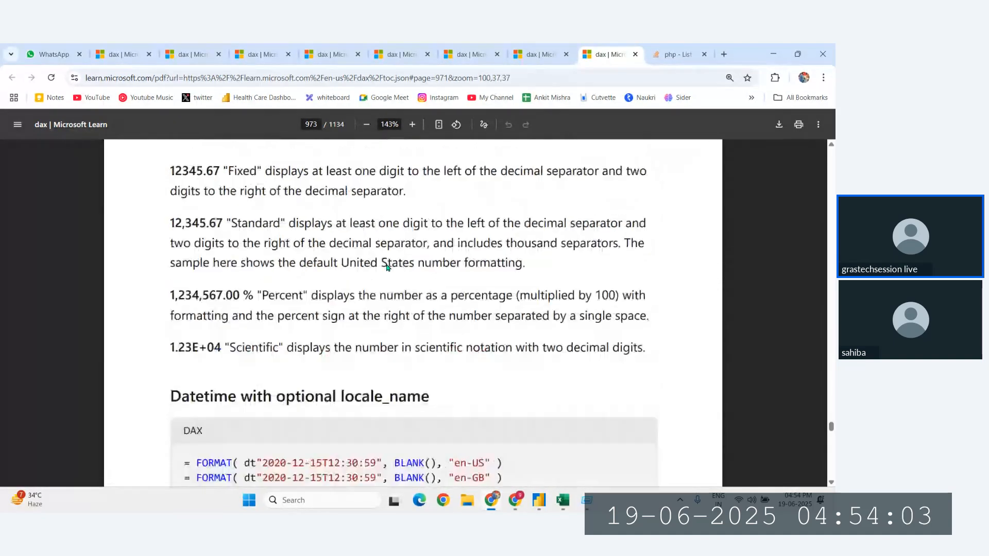
pyautogui.scroll(7, 388, 267)
pyautogui.moveTo(308, 239); pyautogui.dragTo(364, 239)
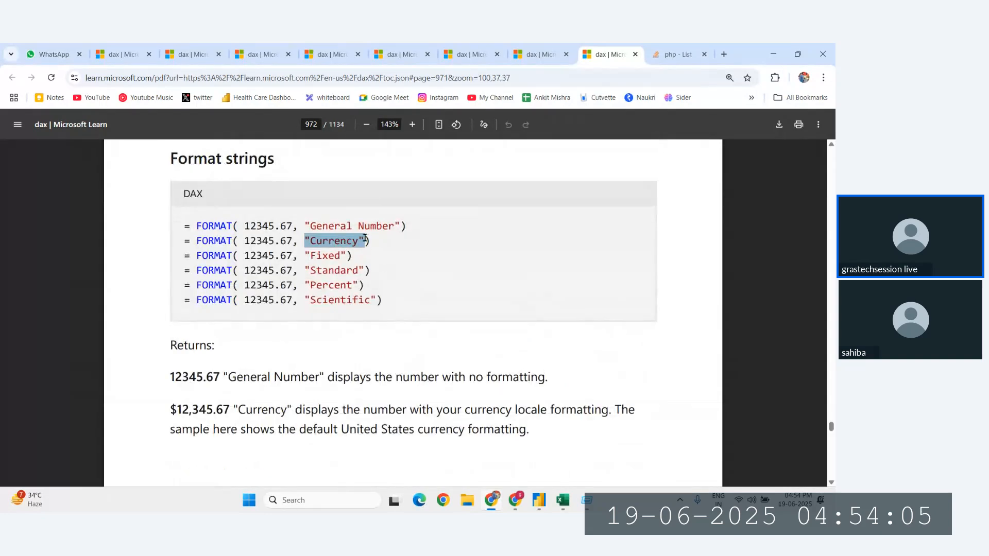
pyautogui.scroll(-1, 333, 247)
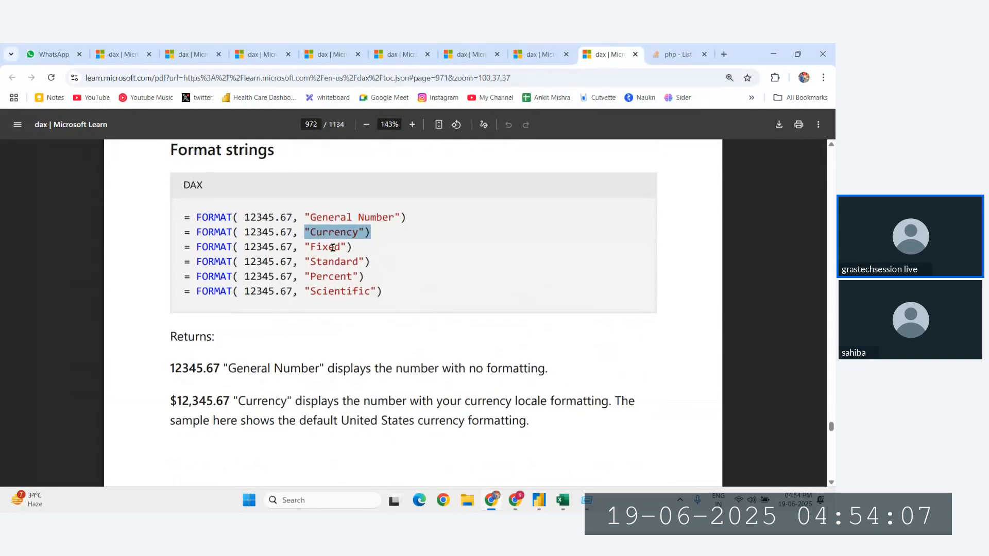
pyautogui.click(311, 233)
pyautogui.moveTo(303, 233); pyautogui.dragTo(357, 233)
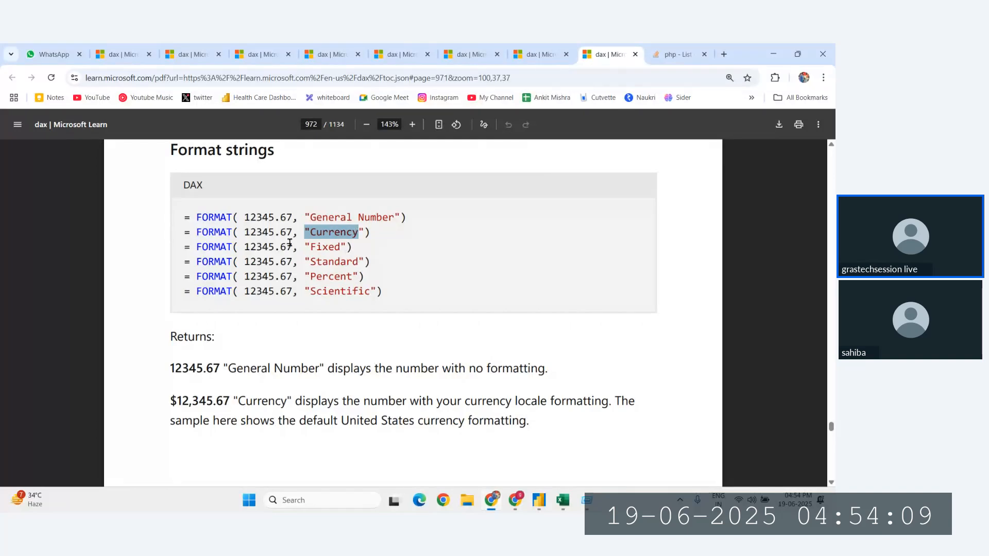
pyautogui.click(238, 233)
pyautogui.moveTo(238, 233); pyautogui.dragTo(295, 232)
# - Examine the returned results of the format string examples and highlight the $12,345.67 result of "Currency"
pyautogui.scroll(-5, 294, 229)
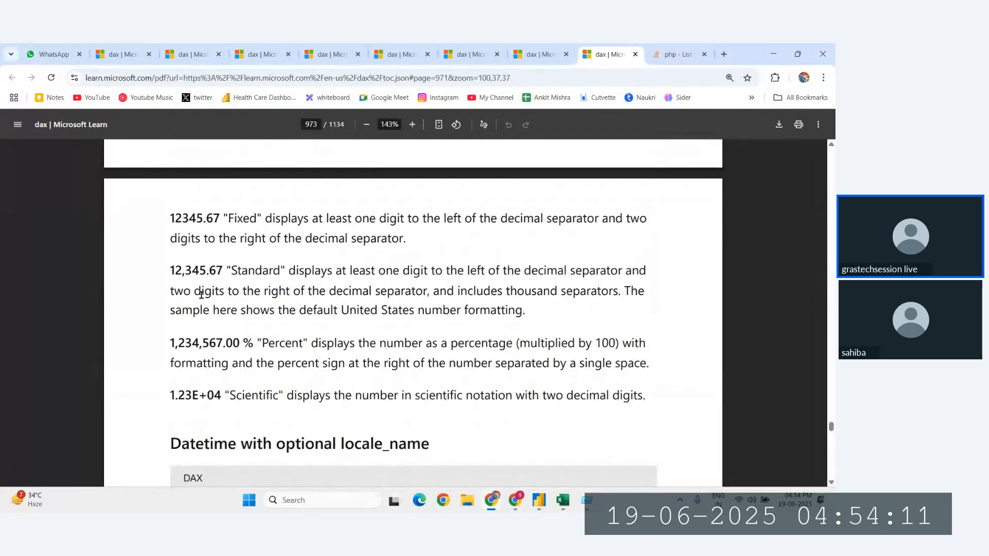
pyautogui.scroll(3, 200, 298)
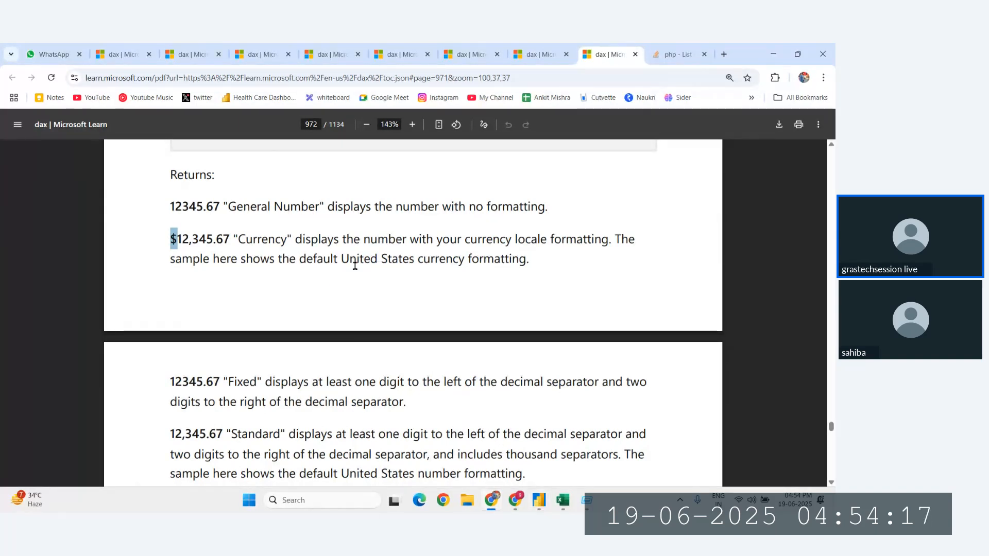
pyautogui.scroll(-1, 357, 264)
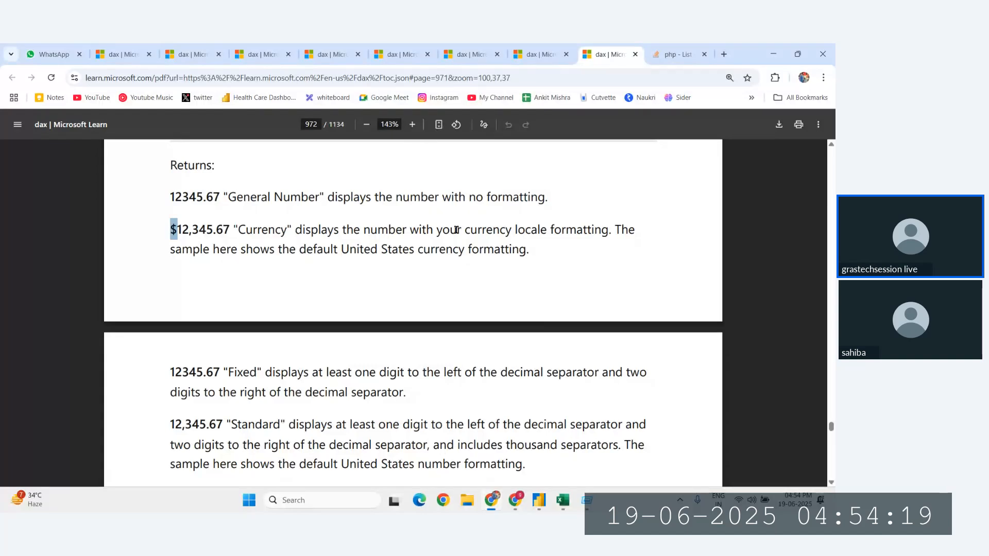
pyautogui.moveTo(238, 229); pyautogui.dragTo(149, 229)
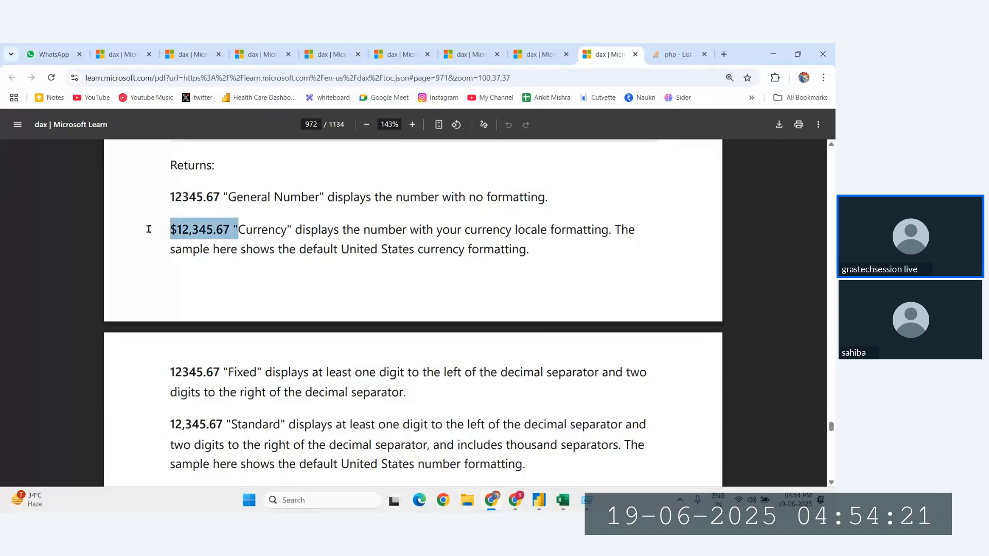
# - Switch to Excel and view the number format options for the rupee amount in cell H12
pyautogui.click(561, 501)
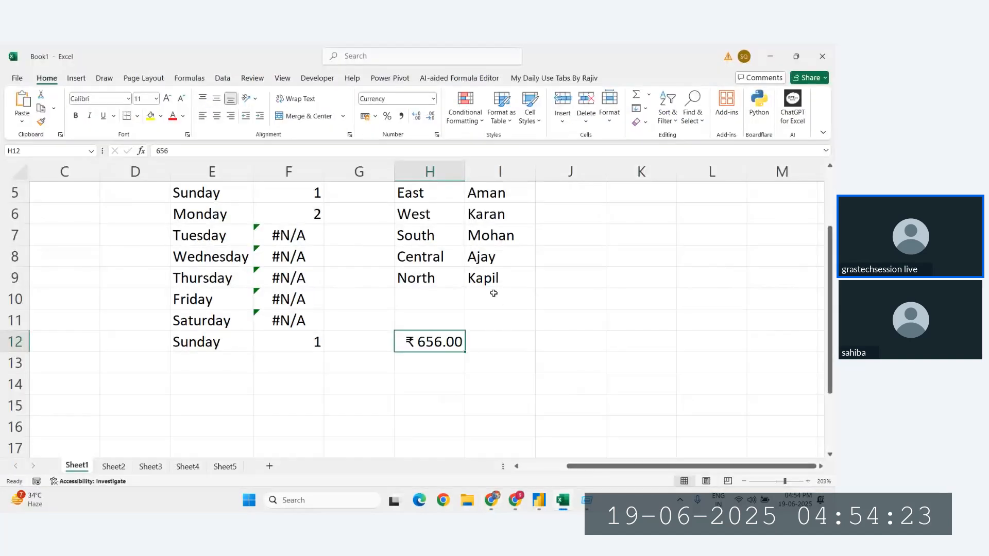
pyautogui.click(493, 295)
pyautogui.click(437, 340)
pyautogui.click(434, 99)
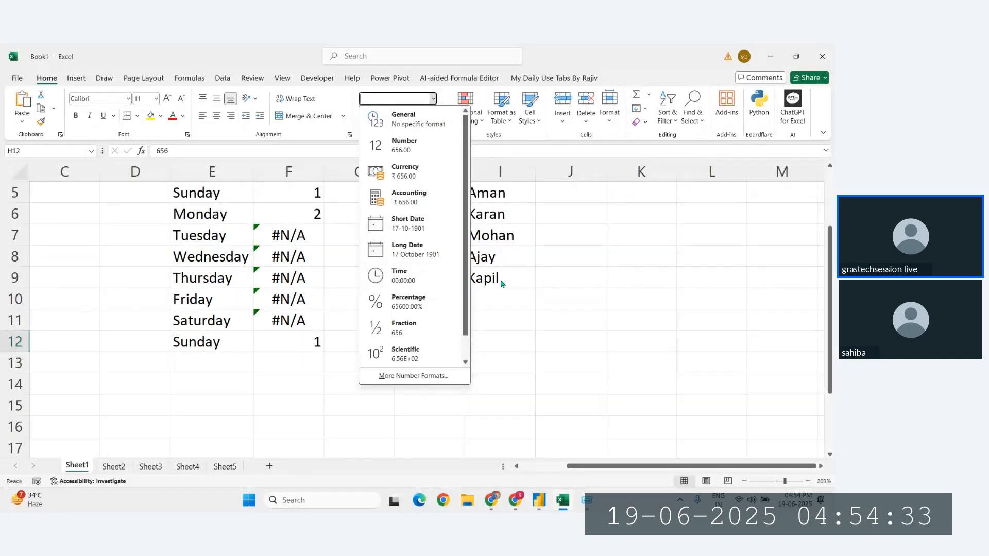
pyautogui.click(516, 304)
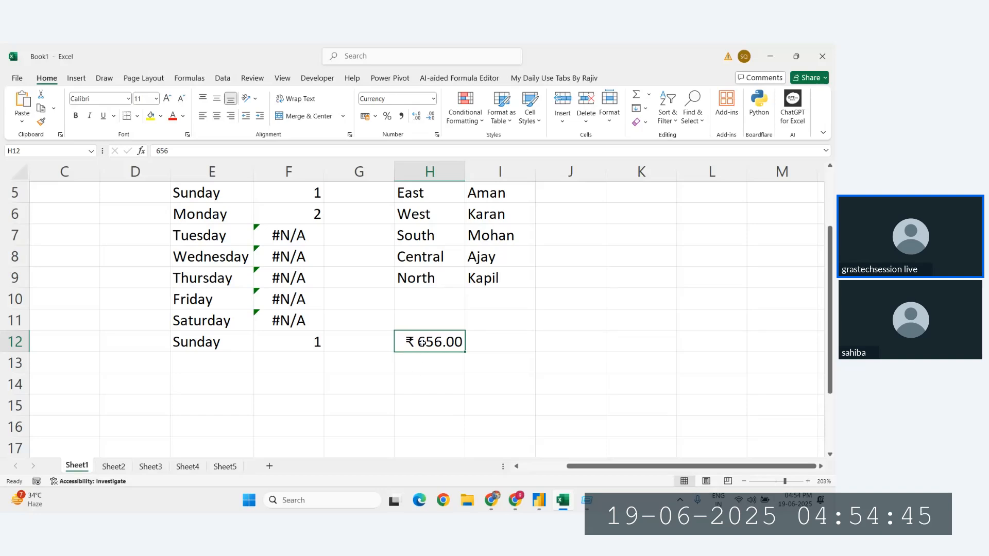
# - Return to the browser, dismiss the sign-in prompt on the Stack Overflow locales page and look through its list of short codes
pyautogui.click(490, 508)
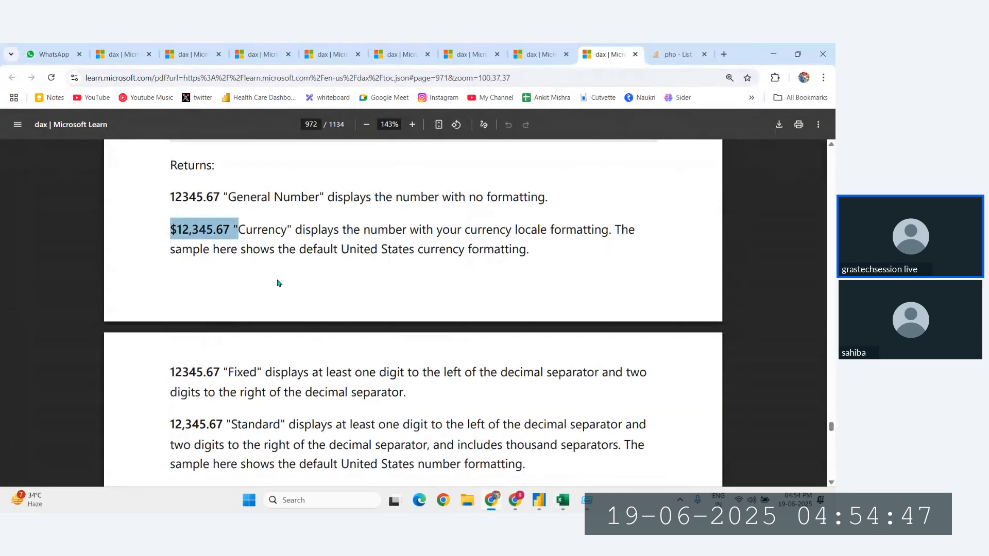
pyautogui.scroll(-2, 276, 280)
pyautogui.click(663, 50)
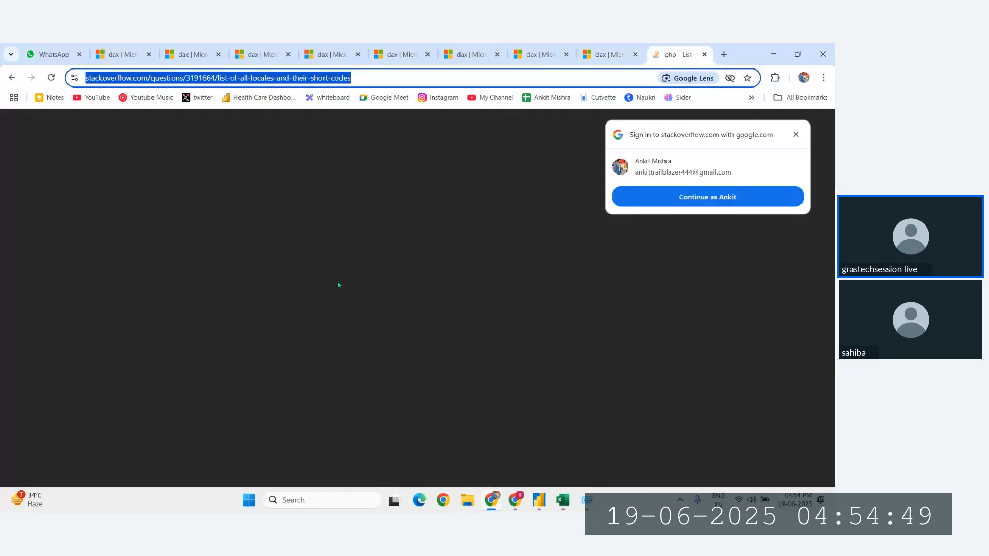
pyautogui.click(796, 135)
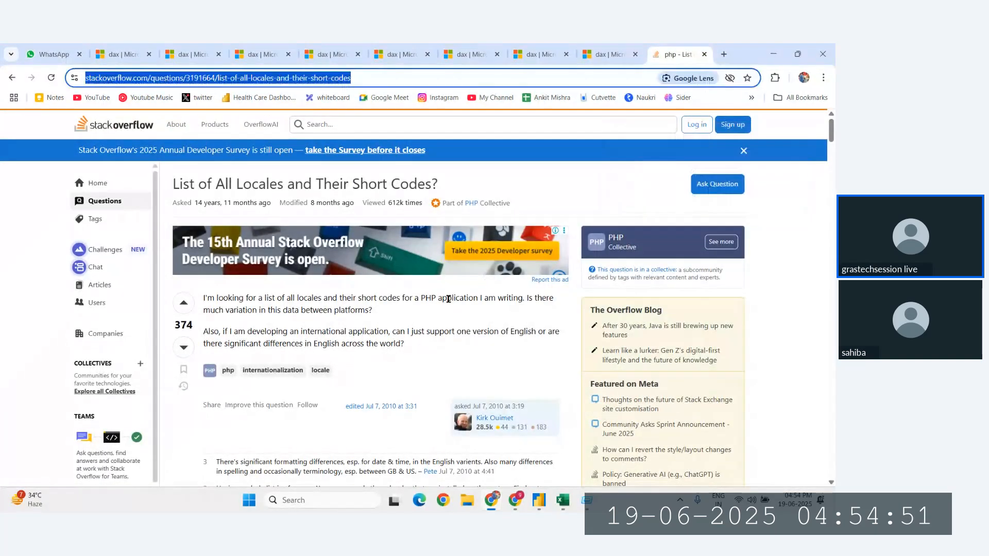
pyautogui.scroll(-10, 512, 292)
pyautogui.scroll(-5, 248, 365)
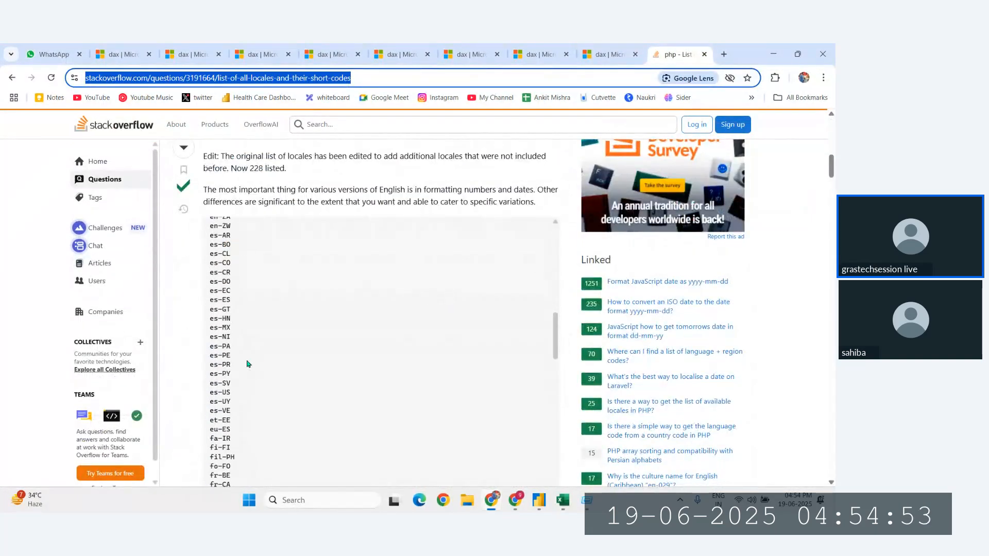
# - Open a blank browser tab, and examine the Stack Overflow answer that pairs locale codes with language and country names
pyautogui.click(611, 54)
pyautogui.click(723, 53)
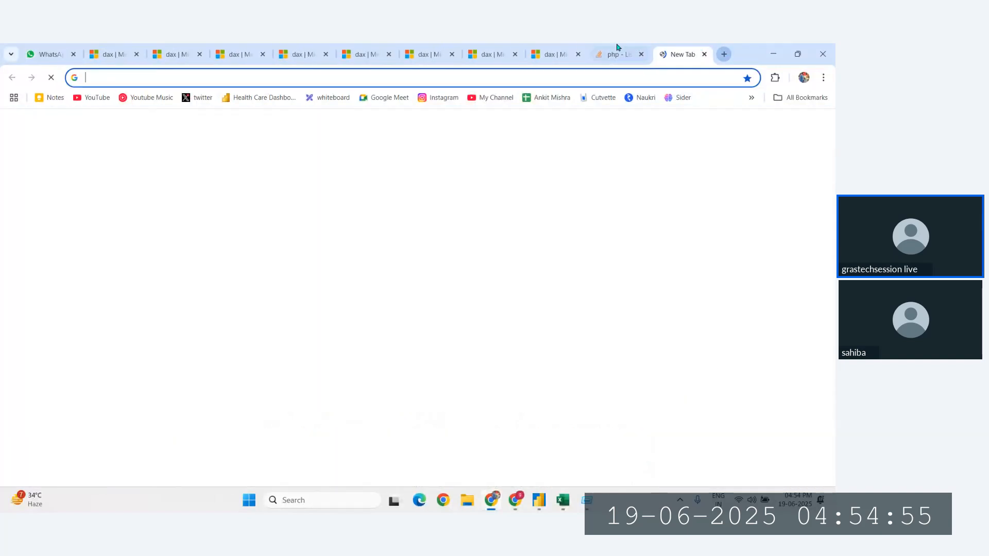
pyautogui.click(618, 53)
pyautogui.scroll(-15, 284, 323)
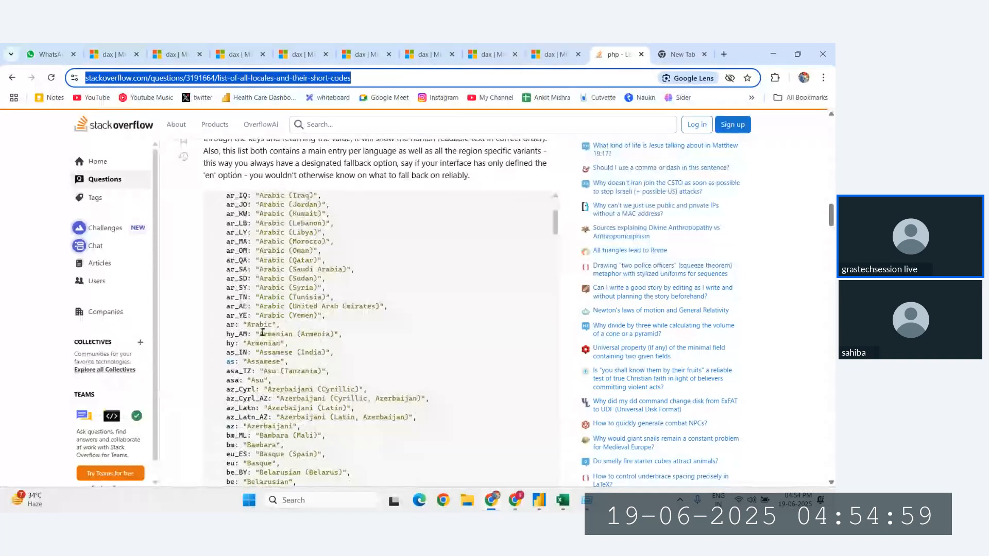
pyautogui.keyDown('ctrl'); pyautogui.scroll(3, 251, 287); pyautogui.keyUp('ctrl')
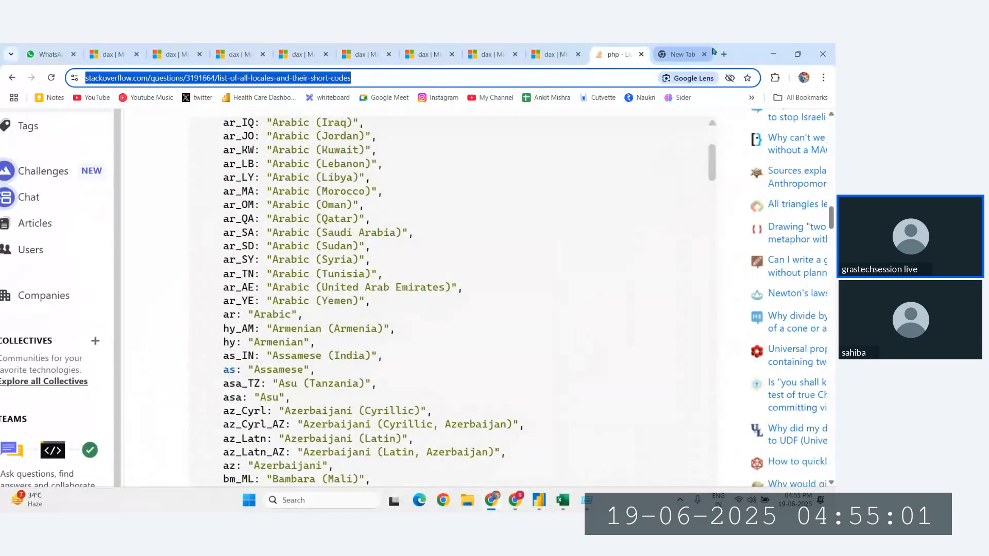
# - Go back to the Google results and search for: powerbi country locale list "Hindi-IN"
pyautogui.click(678, 54)
pyautogui.click(618, 53)
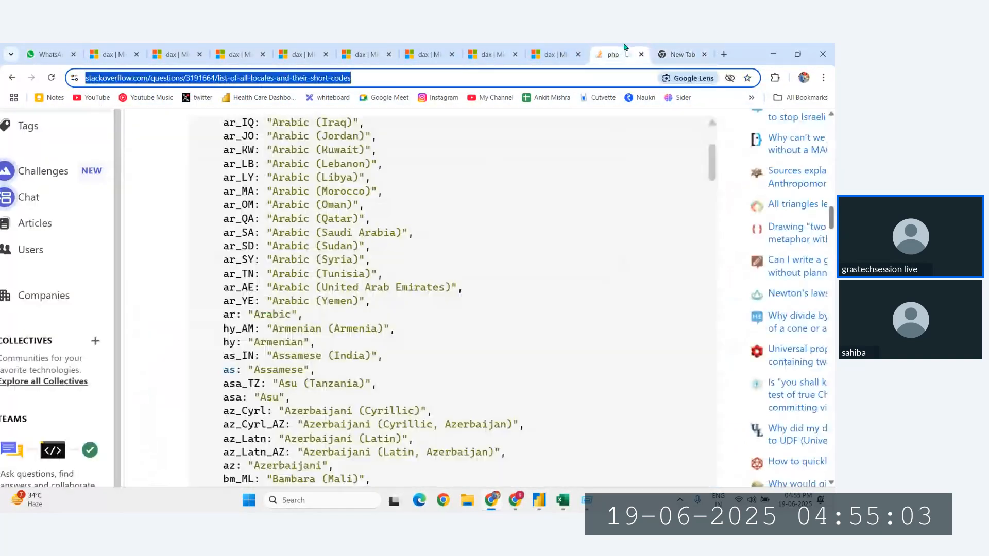
pyautogui.click(14, 79)
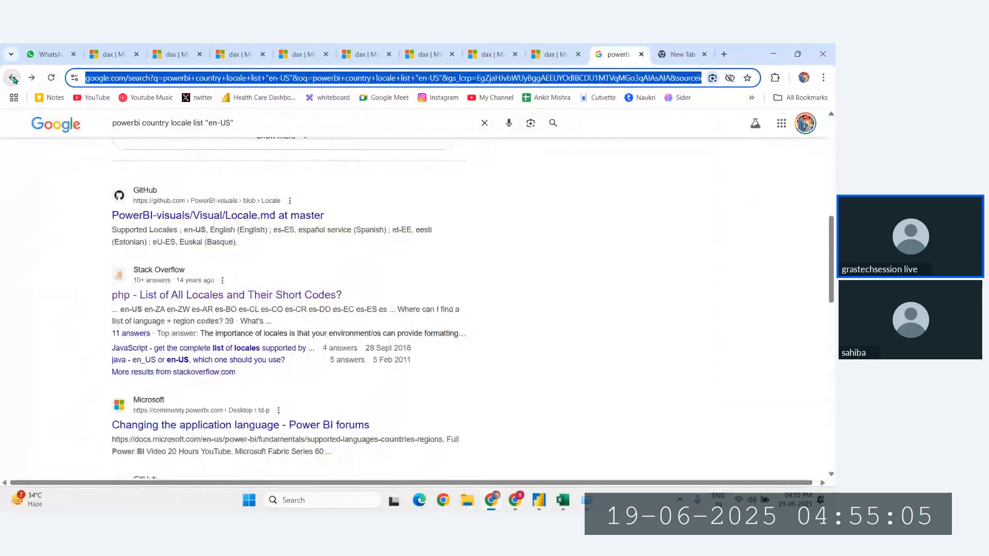
pyautogui.click(235, 122)
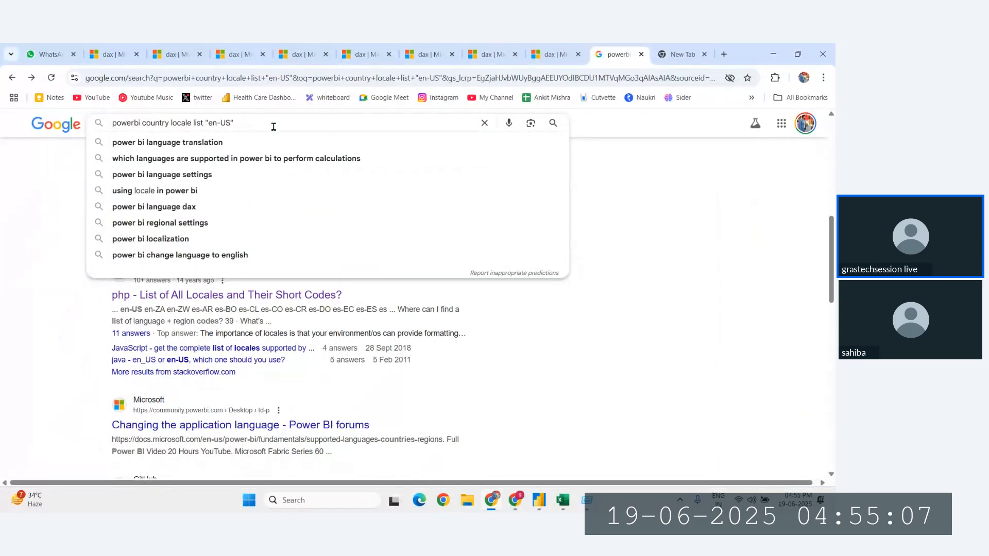
pyautogui.write('IN')
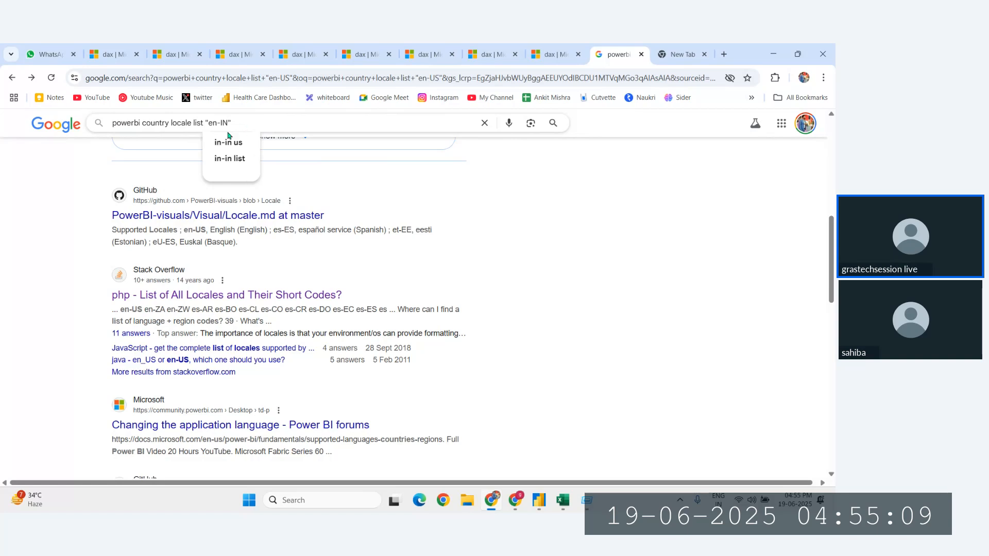
pyautogui.press('BackSpace')
pyautogui.press('BackSpace')
pyautogui.write('H')
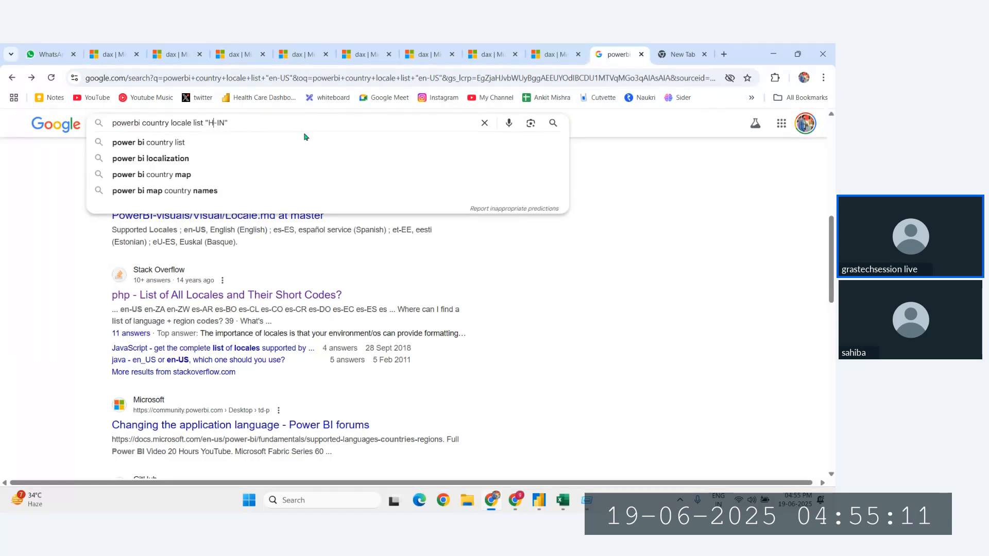
pyautogui.write('indi')
pyautogui.press('Return')
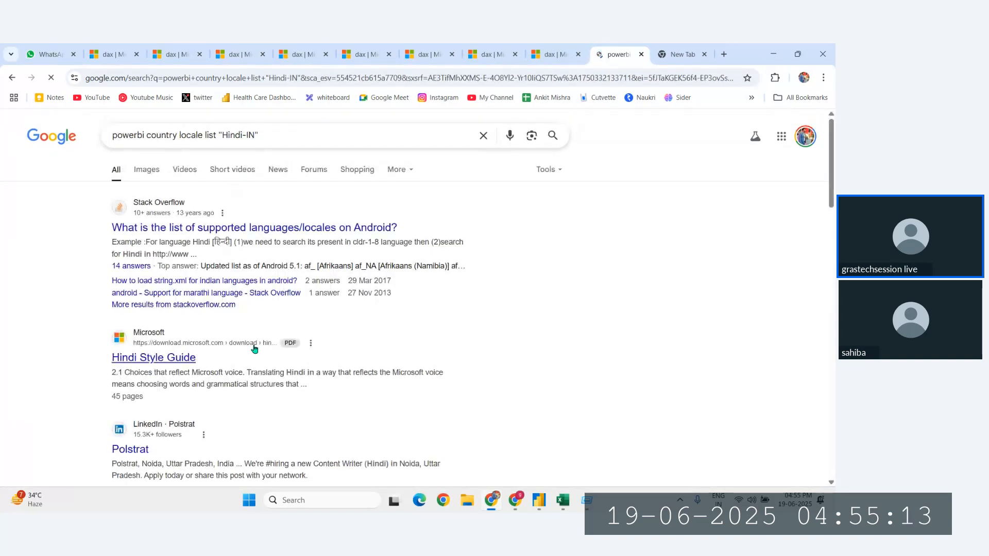
# - Download the Hindi Style Guide PDF from the results and open the Stack Overflow question on Android's supported languages and locales
pyautogui.scroll(-1, 206, 309)
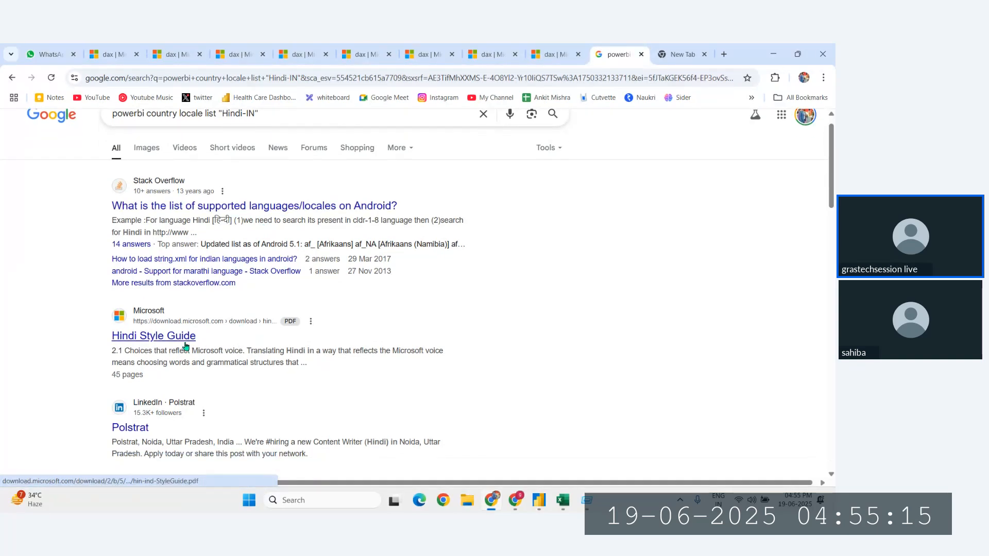
pyautogui.click(181, 342)
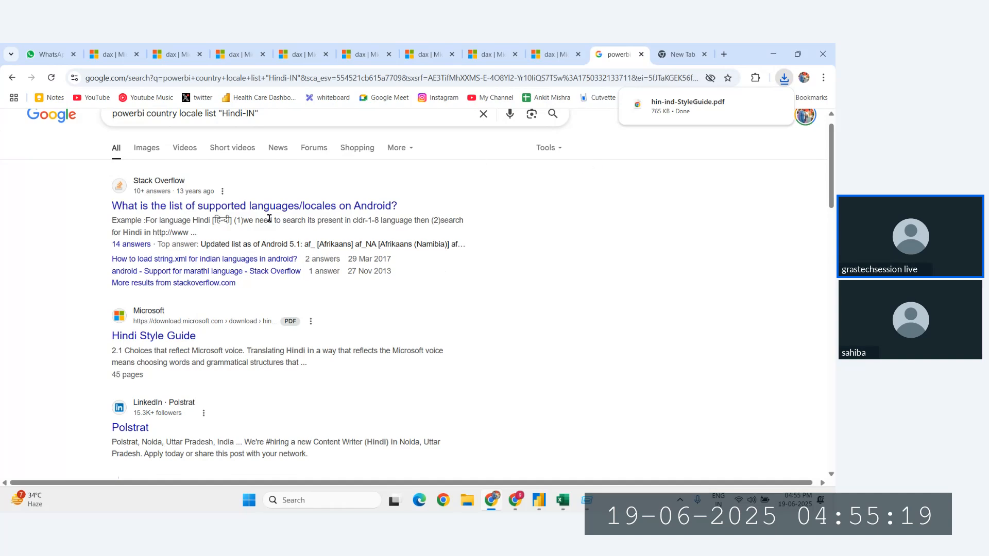
pyautogui.click(214, 208)
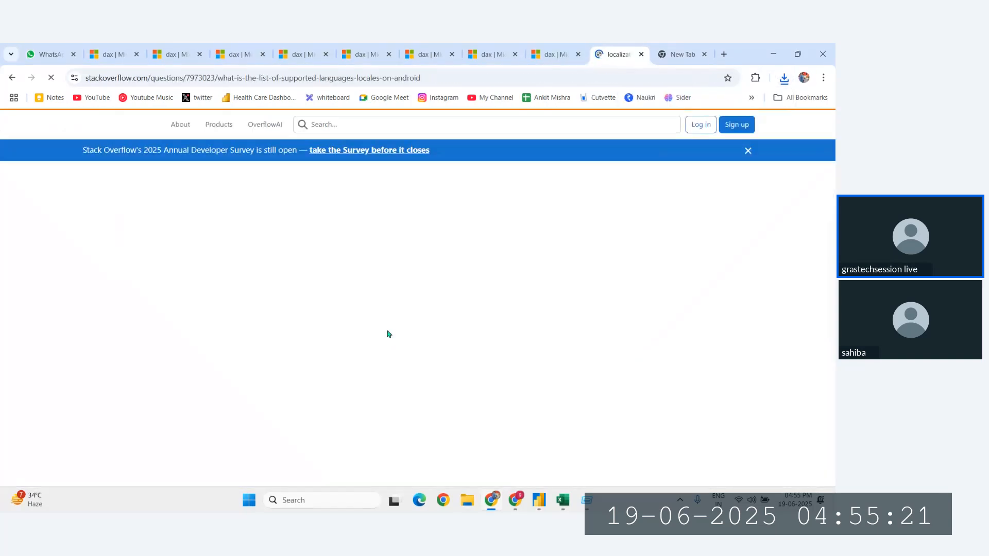
# - Look through the answers on the Android locales question, down to the end of the API 22 (Android 5.1) locale list
pyautogui.scroll(-10, 321, 336)
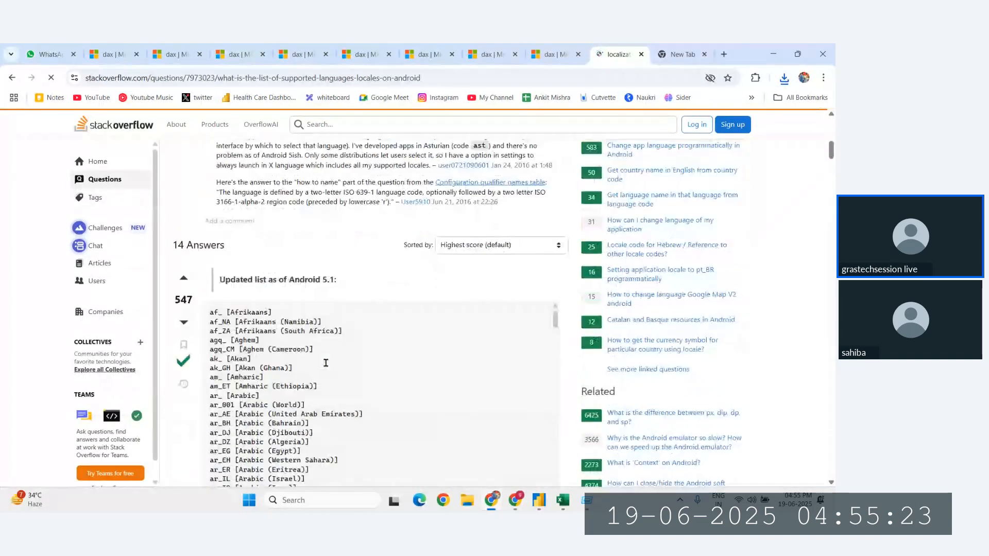
pyautogui.scroll(-1, 326, 363)
pyautogui.scroll(-3, 251, 382)
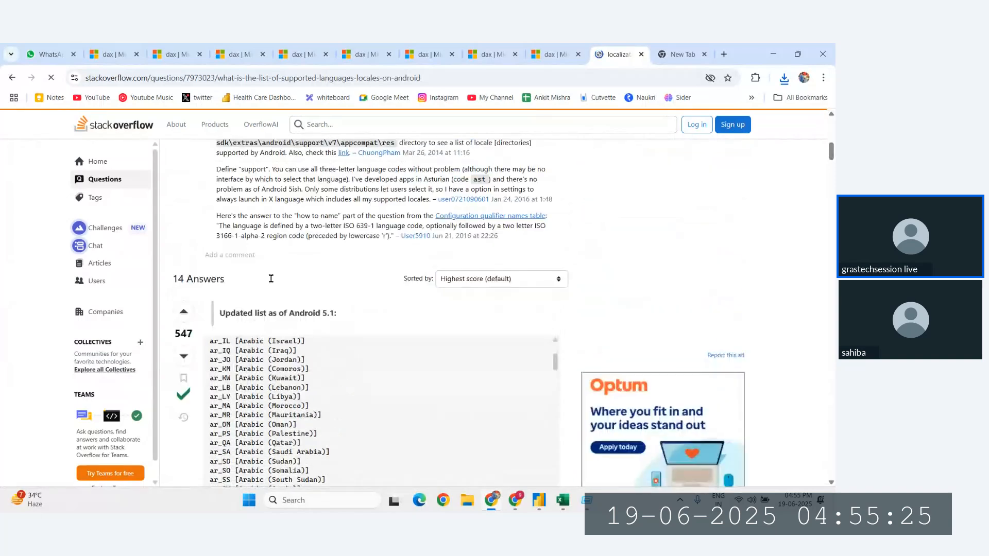
pyautogui.scroll(-15, 272, 283)
pyautogui.scroll(3, 310, 307)
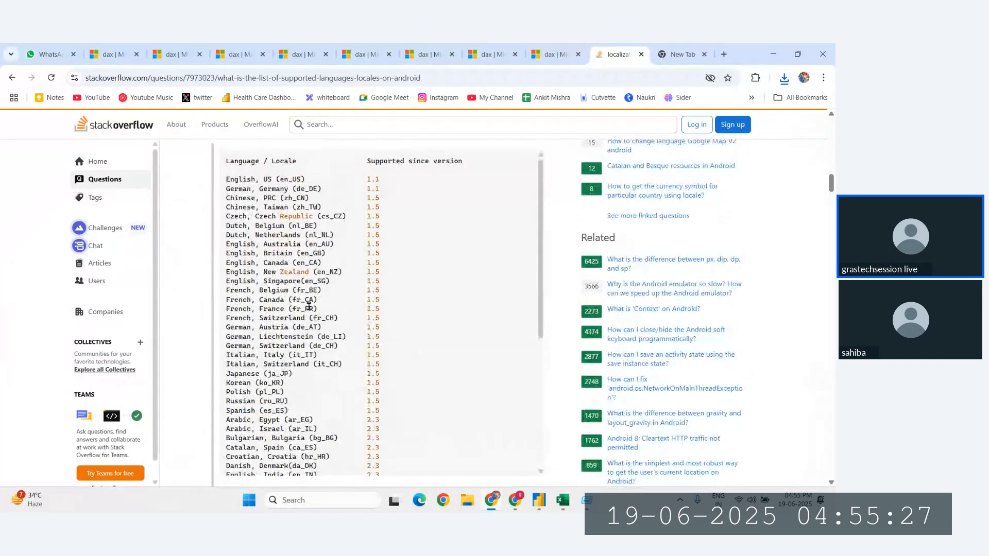
pyautogui.scroll(-15, 309, 306)
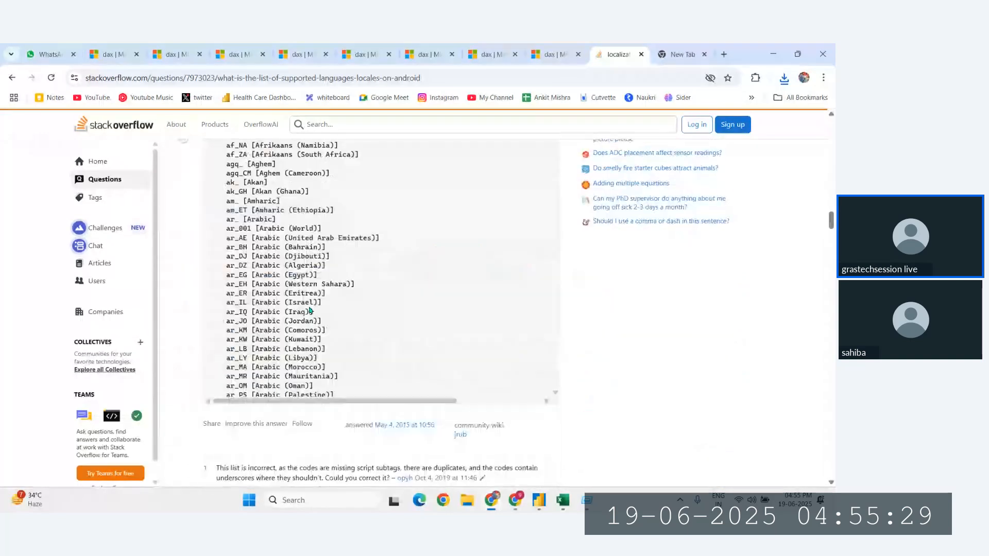
pyautogui.scroll(-15, 272, 341)
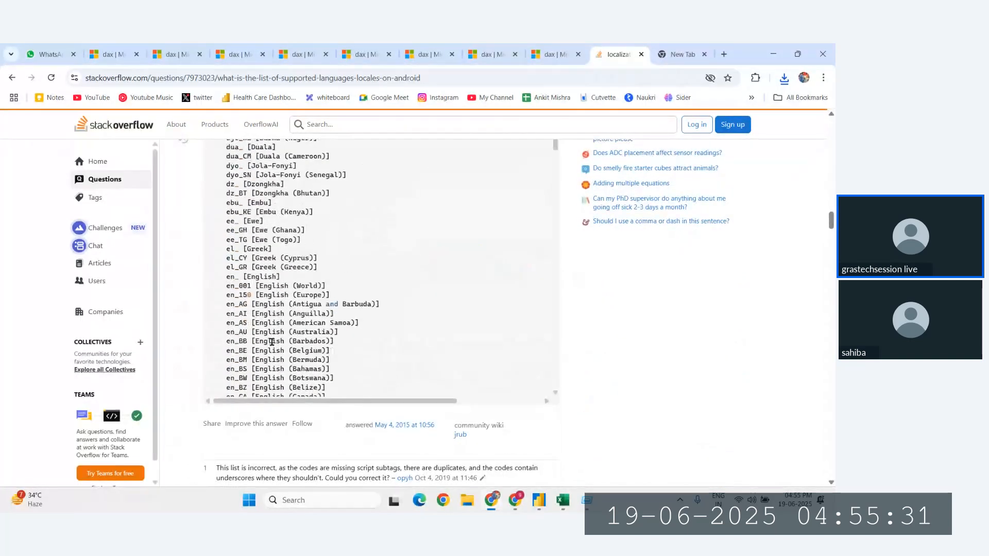
pyautogui.scroll(-10, 272, 342)
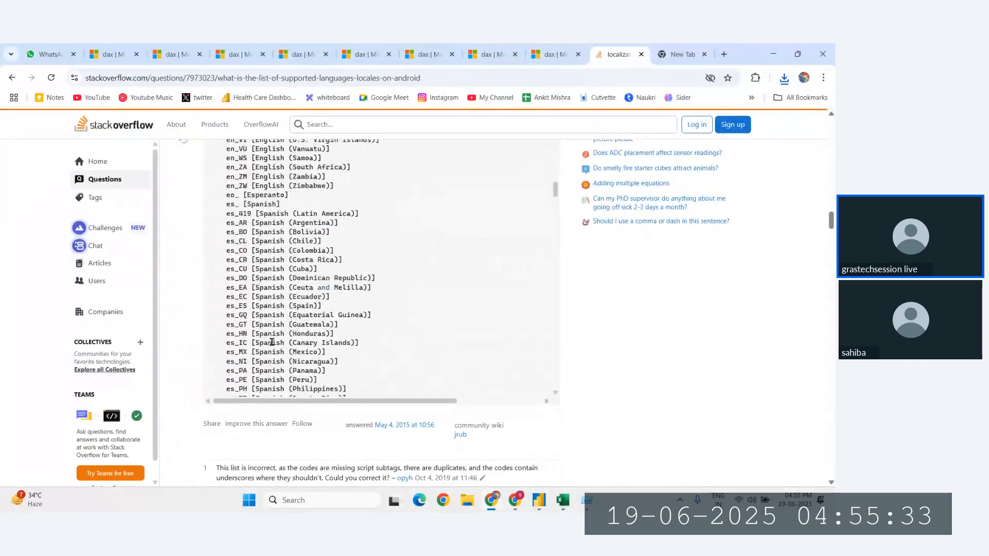
pyautogui.scroll(-20, 272, 342)
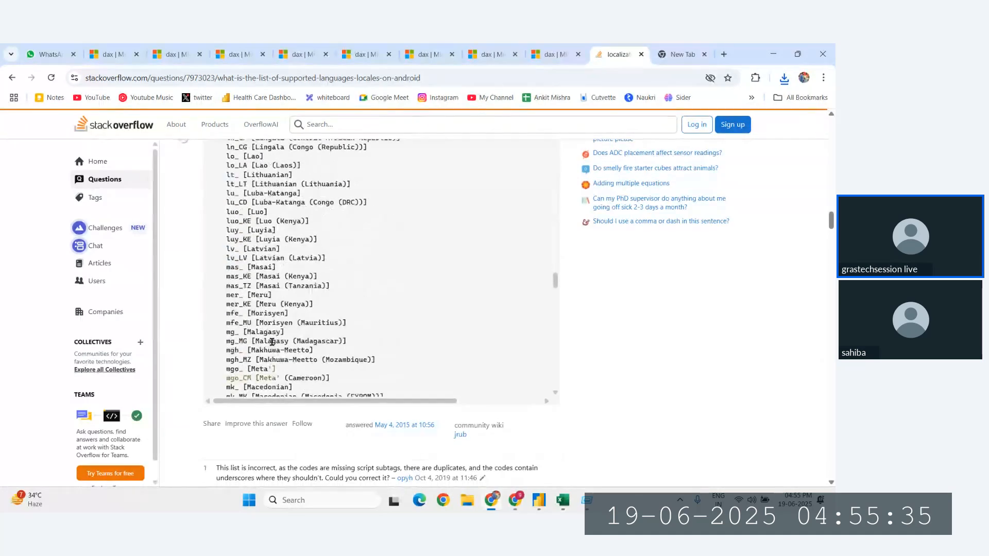
pyautogui.scroll(-15, 272, 341)
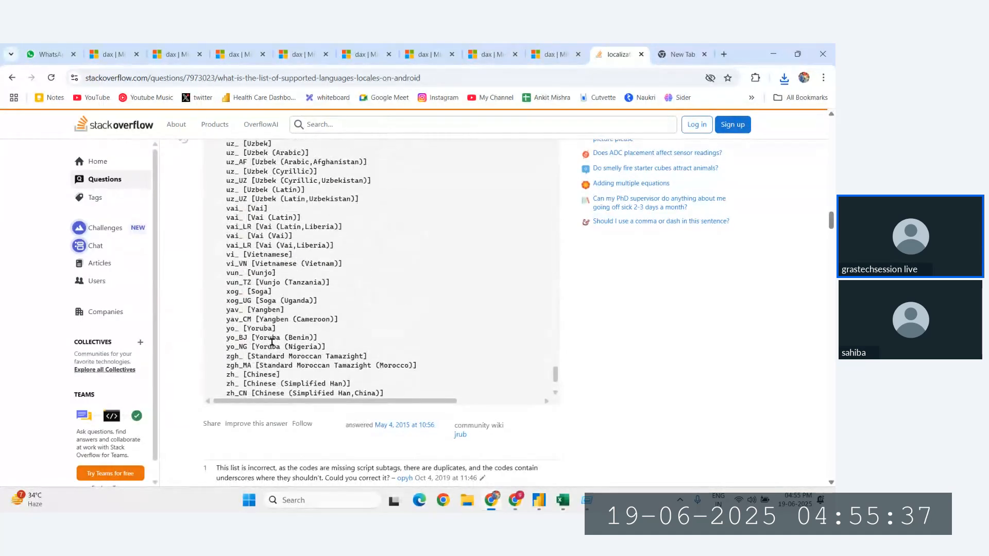
pyautogui.scroll(-3, 272, 342)
# - Go back up the API 22 locale list, enlarge the page and examine the codes for Indian languages such as Kannada, Konkani and Kashmiri
pyautogui.scroll(15, 274, 346)
pyautogui.scroll(4, 272, 341)
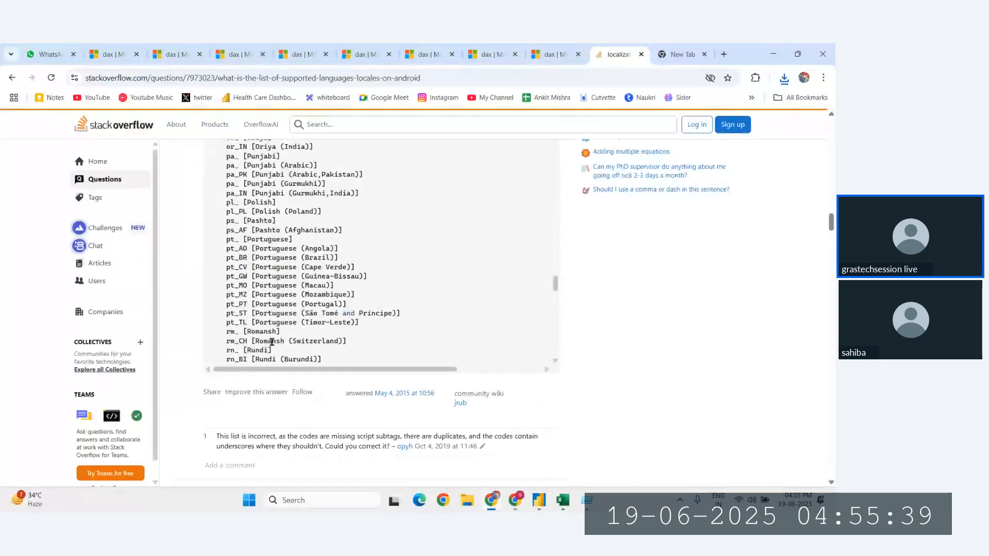
pyautogui.scroll(1, 272, 341)
pyautogui.scroll(5, 272, 341)
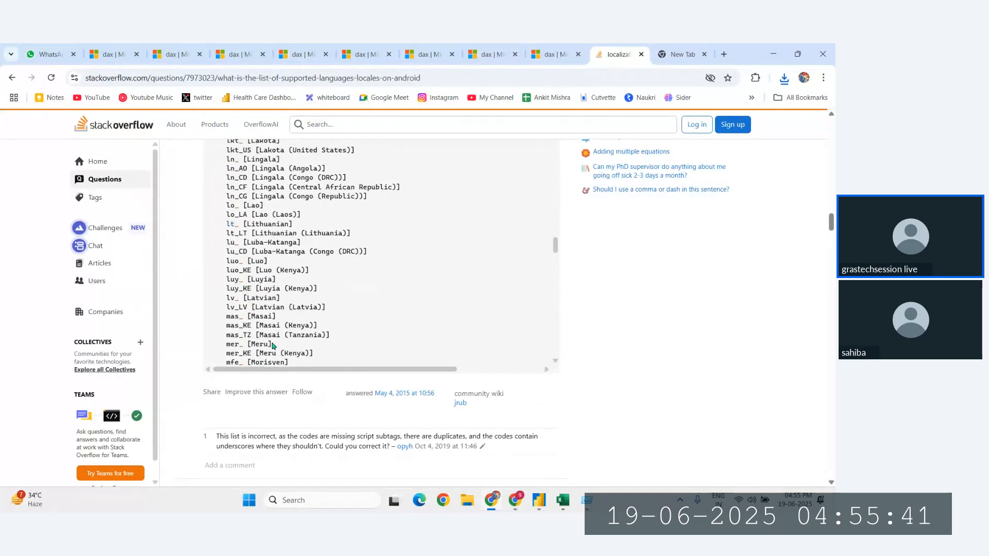
pyautogui.scroll(3, 292, 315)
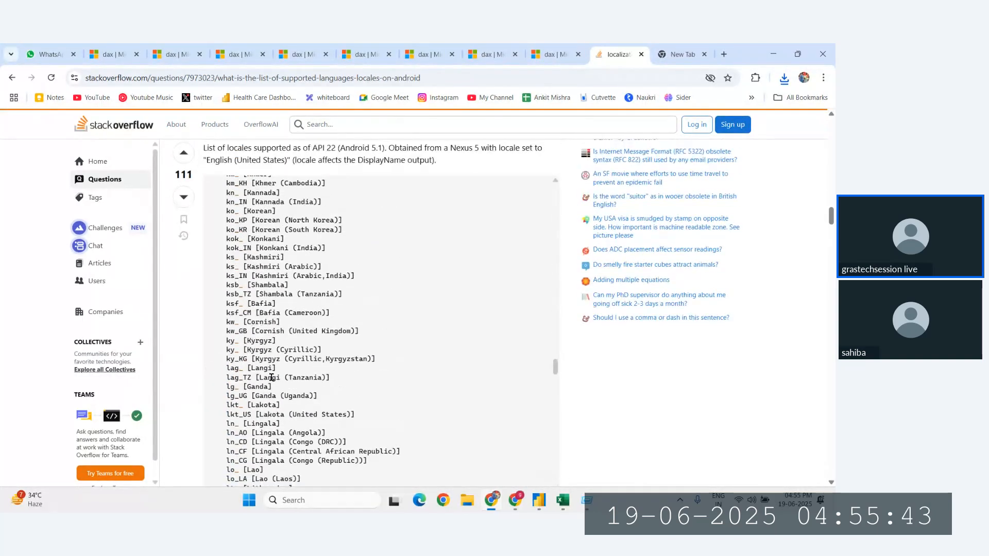
pyautogui.scroll(1, 278, 288)
pyautogui.keyDown('ctrl'); pyautogui.scroll(2, 278, 288); pyautogui.keyUp('ctrl')
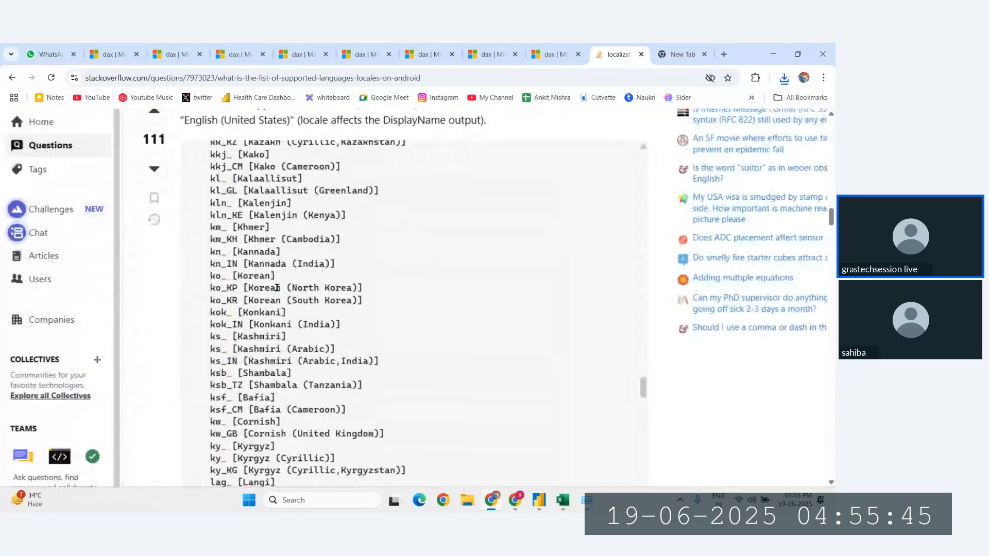
pyautogui.scroll(4, 290, 330)
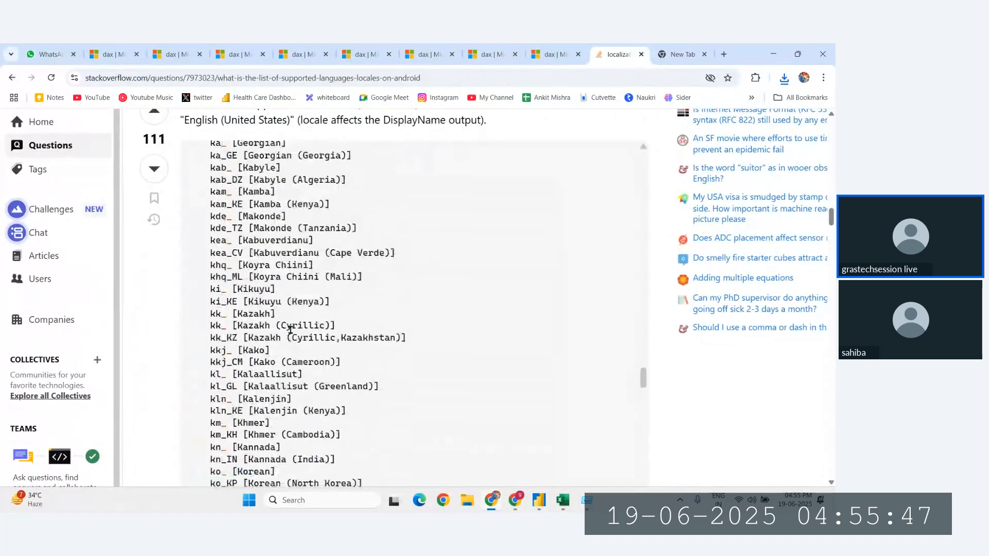
pyautogui.scroll(-3, 291, 334)
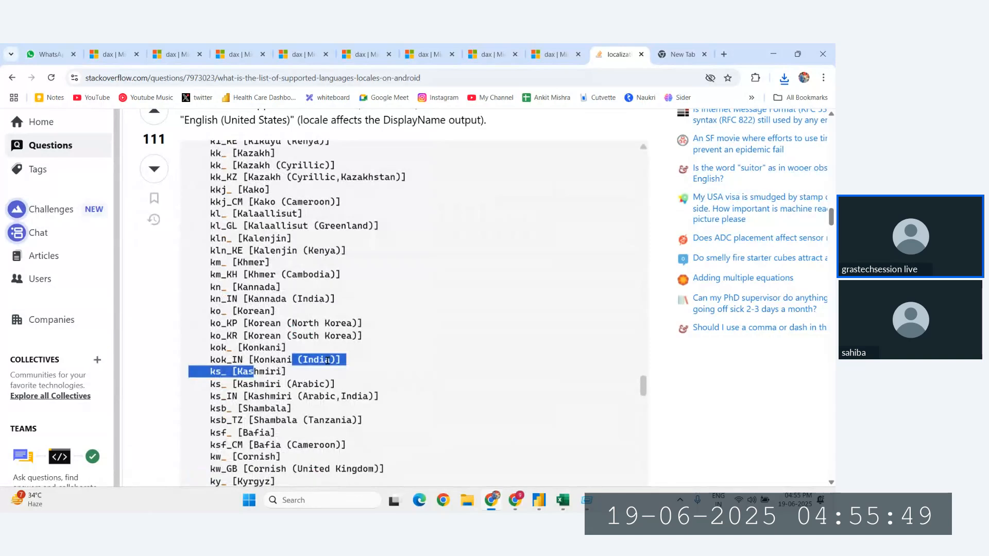
pyautogui.click(299, 364)
pyautogui.scroll(-3, 325, 360)
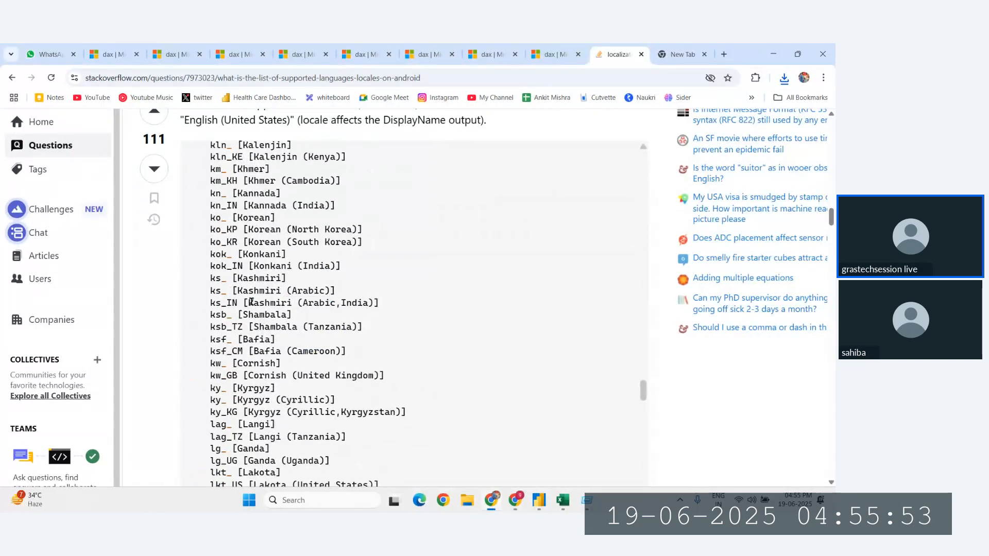
pyautogui.doubleClick(251, 301)
pyautogui.scroll(-1, 309, 330)
pyautogui.click(337, 347)
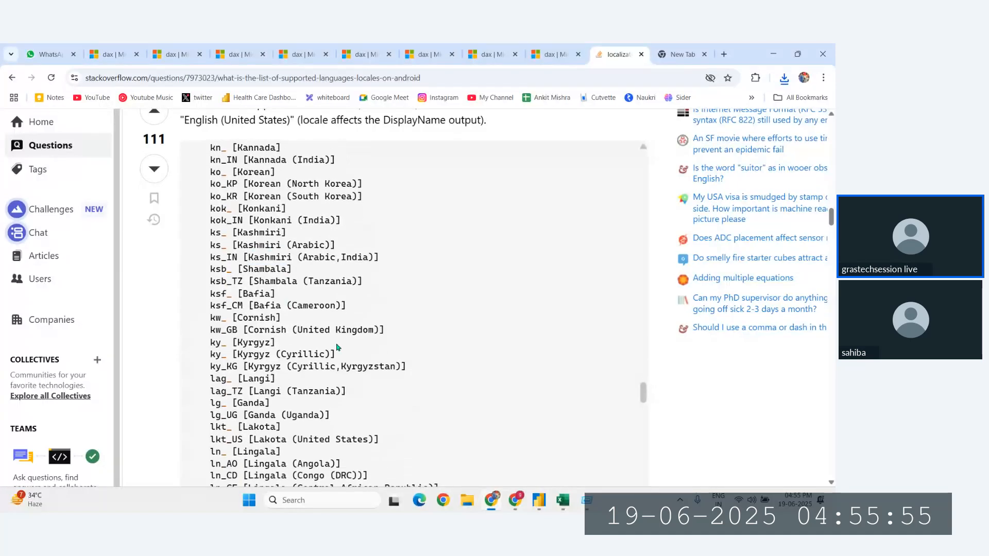
# - Search the page for "india", step through the matches to the Hindi, India entry and select its code hi_IN
pyautogui.hotkey('ctrl', 'f')
pyautogui.write('india')
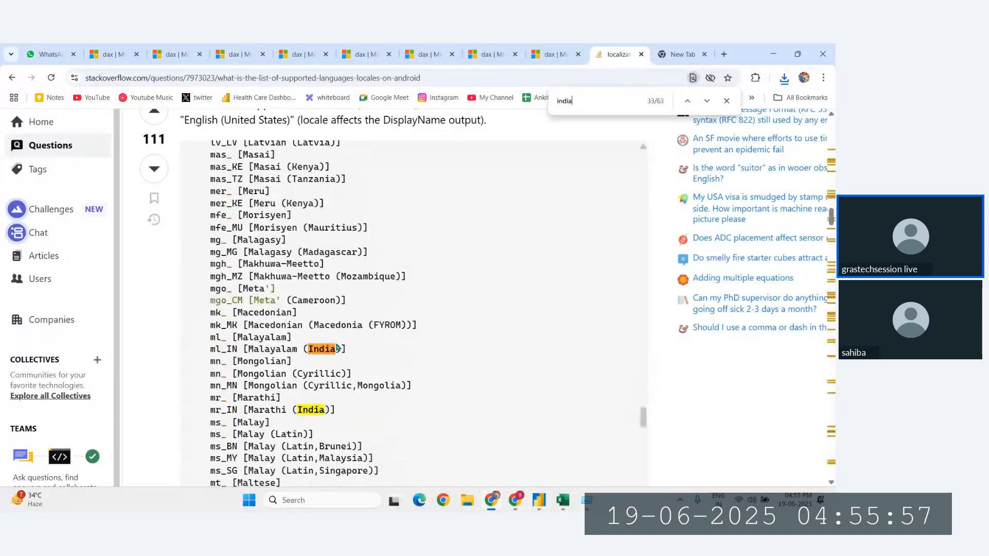
pyautogui.press('Return')
pyautogui.press('Return')
pyautogui.press('Return')
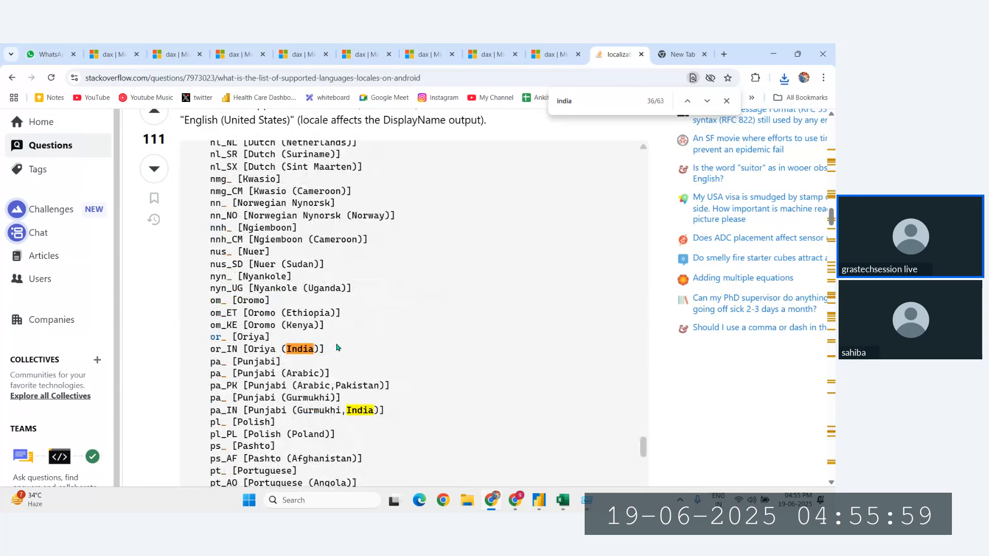
pyautogui.press('Return')
pyautogui.press('Return')
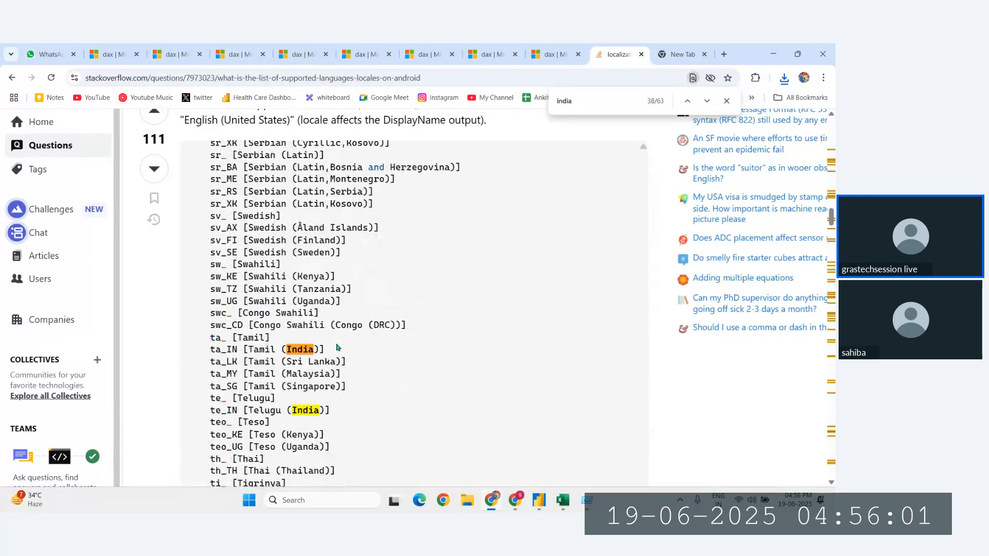
pyautogui.press('Return')
pyautogui.press('Return')
pyautogui.press('Return')
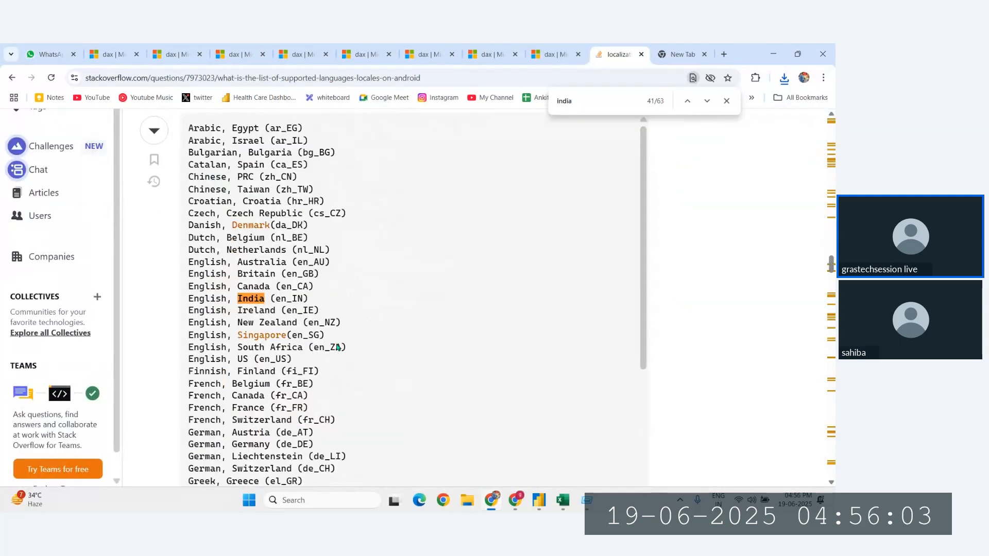
pyautogui.press('Return')
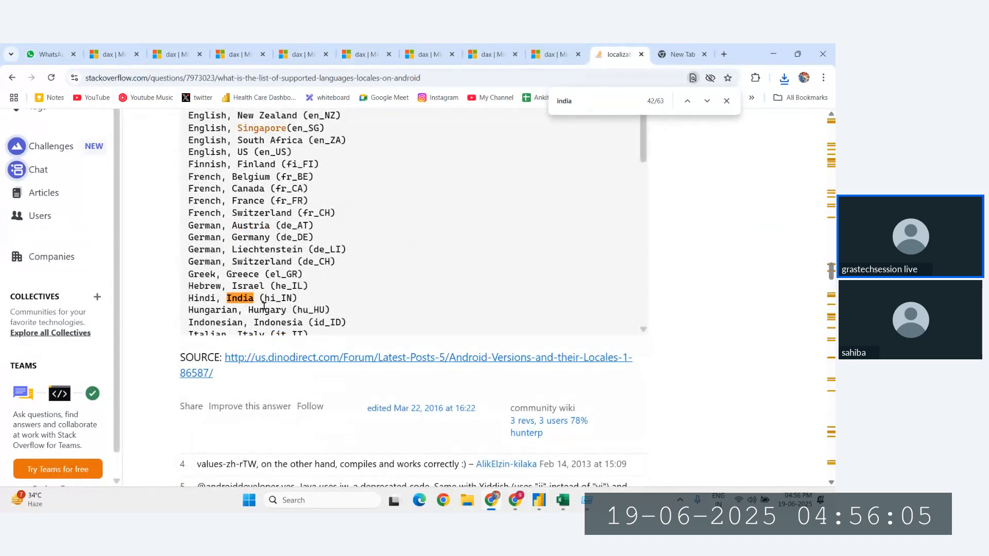
pyautogui.moveTo(263, 297); pyautogui.dragTo(288, 297)
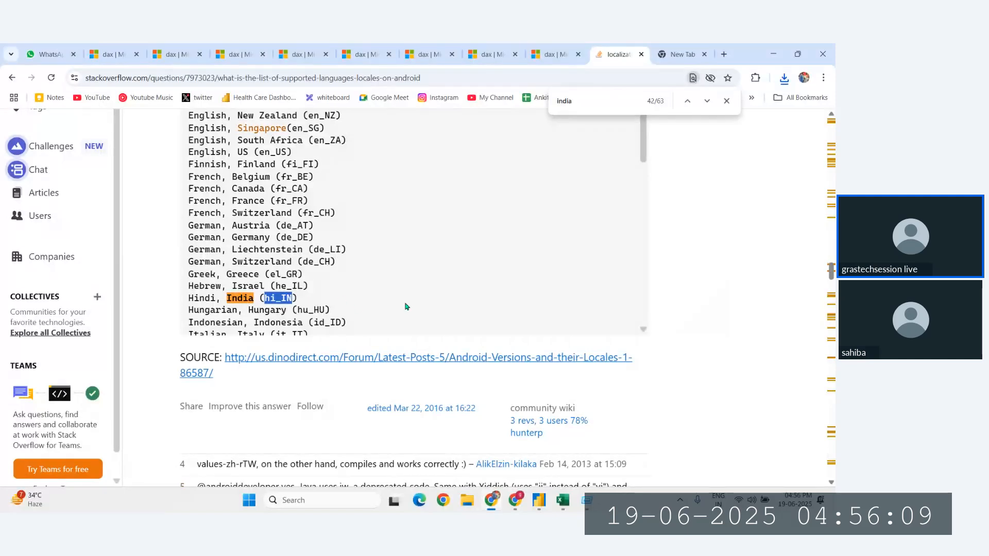
# - Switch to Power BI Desktop's dax_complete report and close the Power Query Editor, applying its queries
pyautogui.moveTo(515, 498)
pyautogui.click(489, 449)
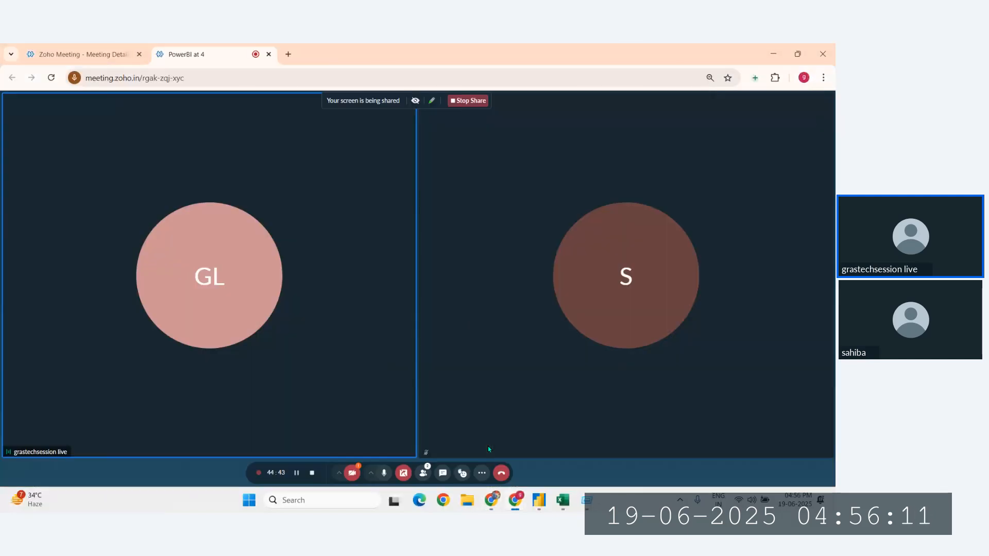
pyautogui.click(517, 443)
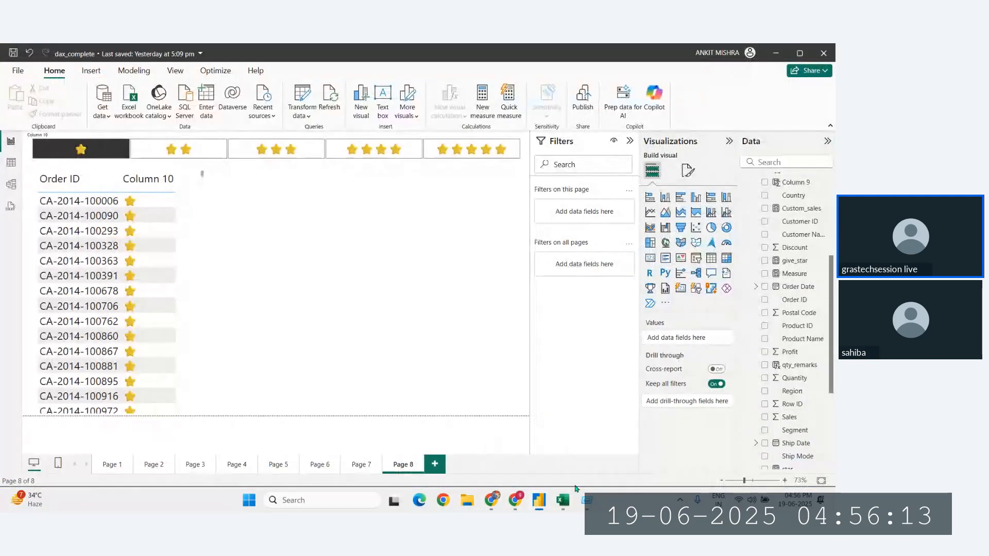
pyautogui.click(597, 432)
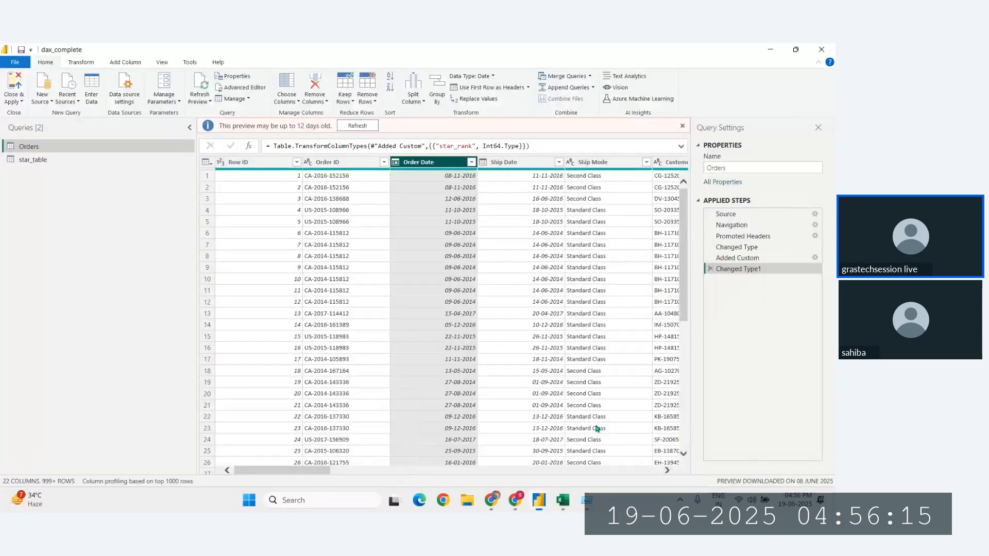
pyautogui.click(13, 83)
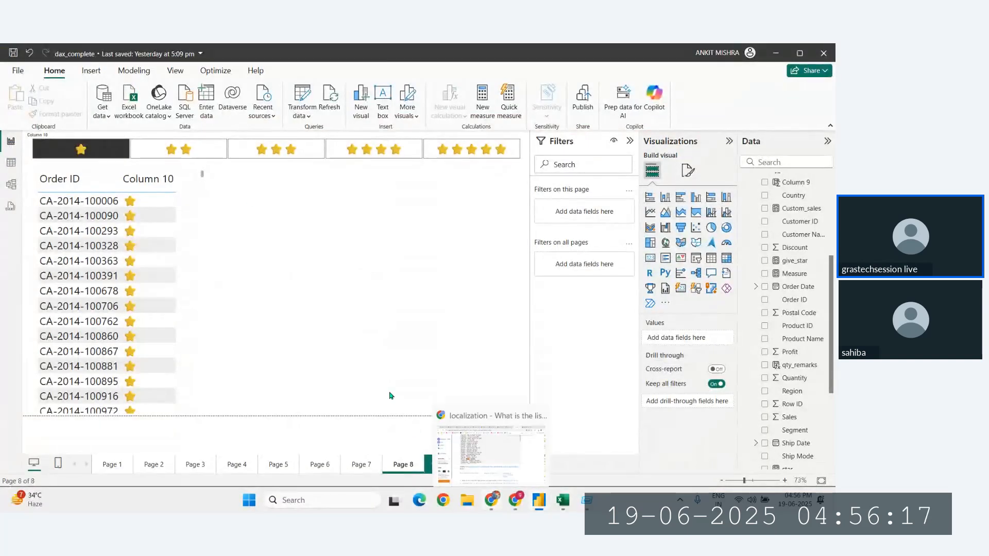
# - Open the Orders table's data, select the Product Name column and start a new calculated column
pyautogui.click(10, 164)
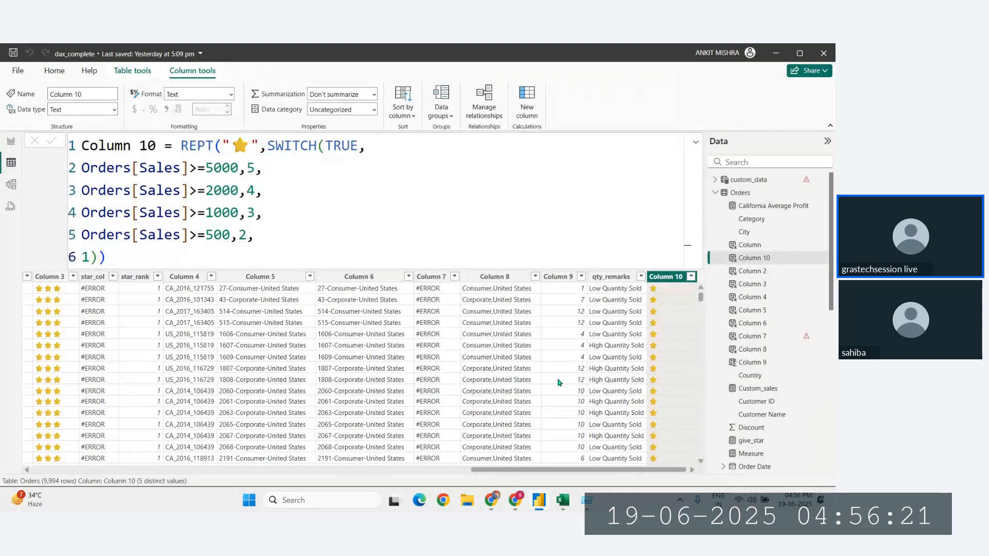
pyautogui.hscroll(-10, 559, 382)
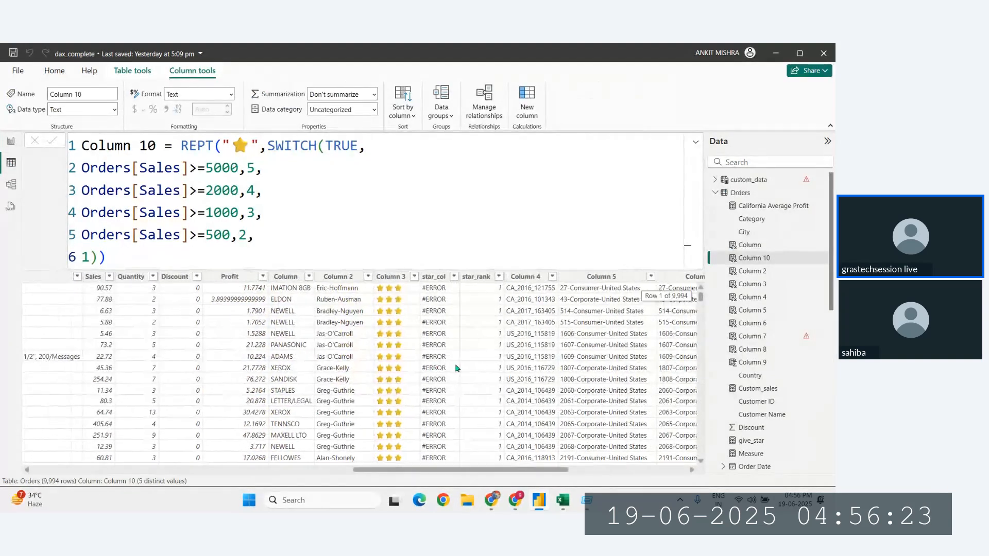
pyautogui.hscroll(-5, 319, 381)
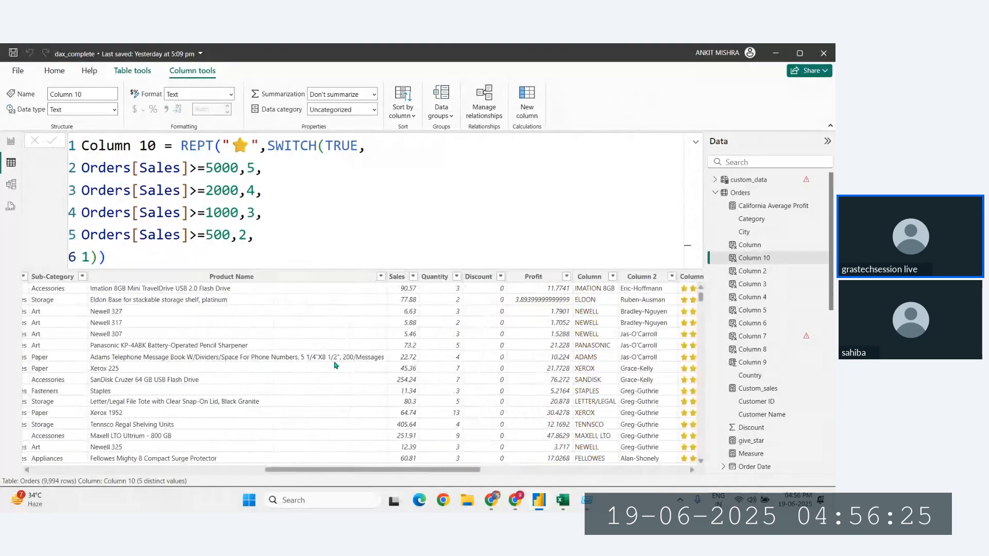
pyautogui.hscroll(-2, 417, 359)
pyautogui.hscroll(-2, 349, 356)
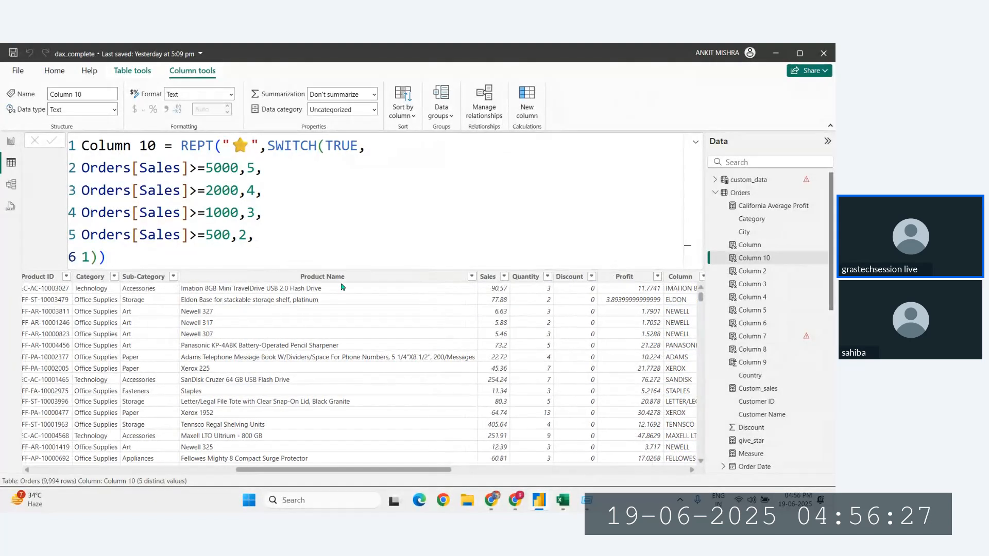
pyautogui.click(342, 278)
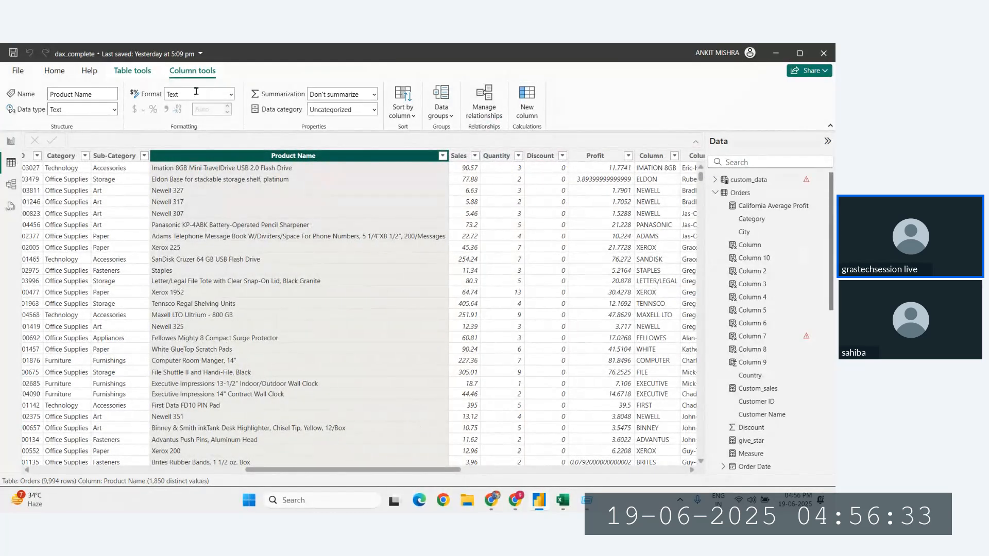
pyautogui.click(142, 71)
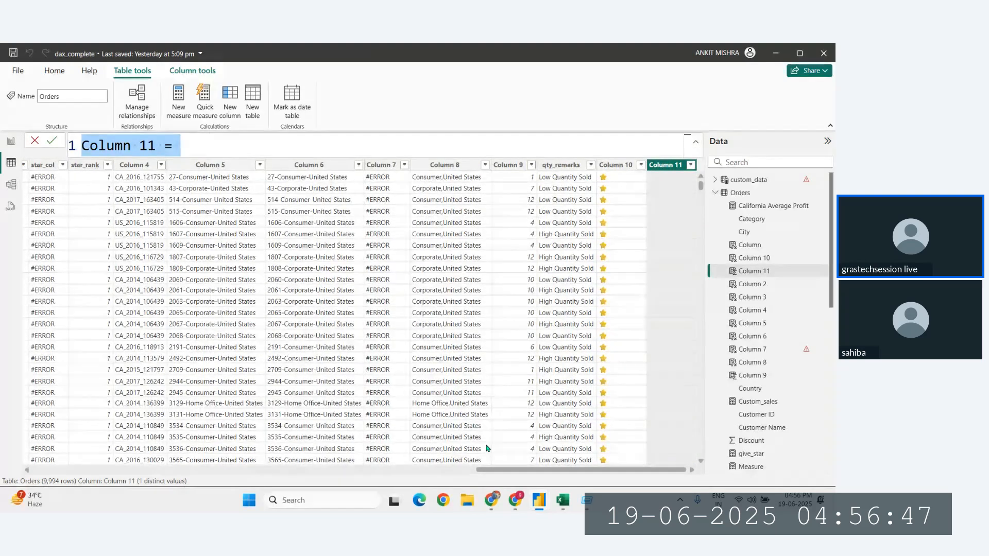
# - Switch back to the browser, review the locale codes around Hindi, India and reopen the Microsoft Learn DAX PDF at the predefined numeric formats
pyautogui.hotkey('alt', 'Tab')
pyautogui.scroll(2, 464, 371)
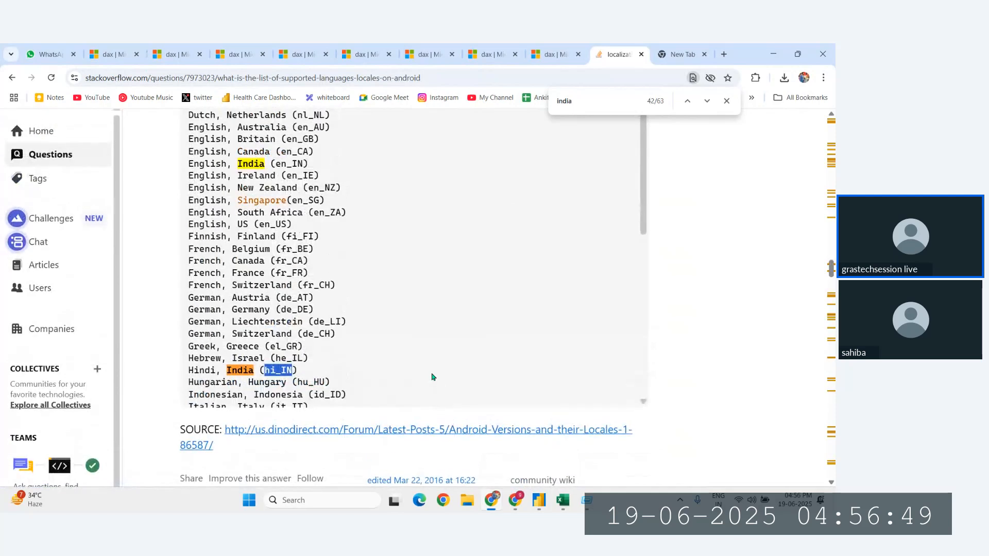
pyautogui.scroll(1, 268, 360)
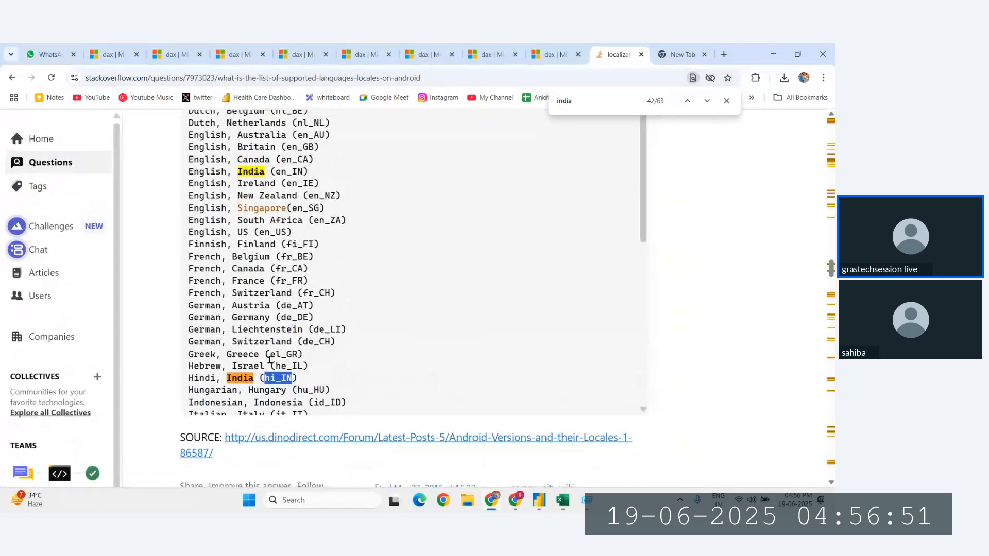
pyautogui.scroll(3, 309, 309)
pyautogui.click(536, 48)
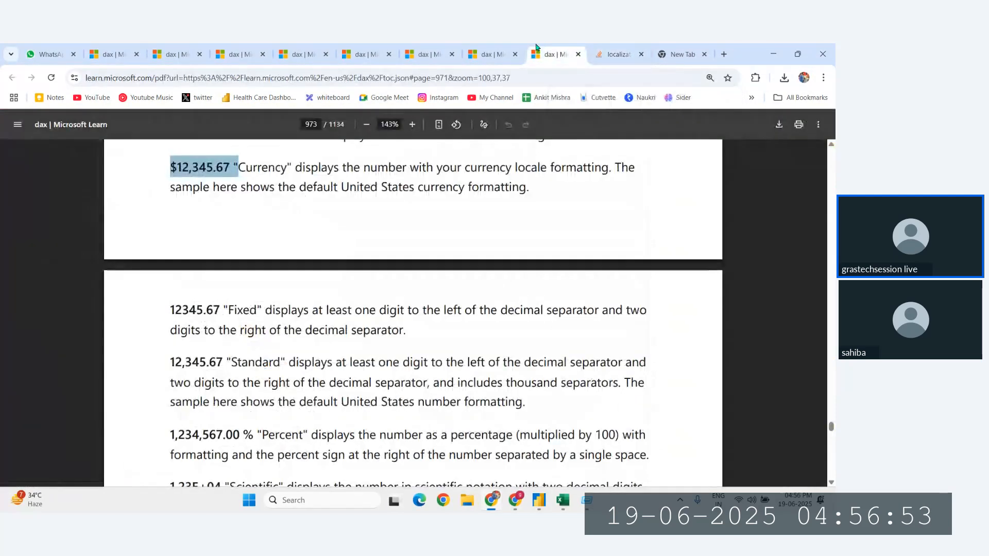
# - Examine the Microsoft Learn PDF's FORMAT examples under "Datetime with optional locale_name", including the "en-US" locale argument
pyautogui.click(499, 49)
pyautogui.click(597, 48)
pyautogui.click(567, 47)
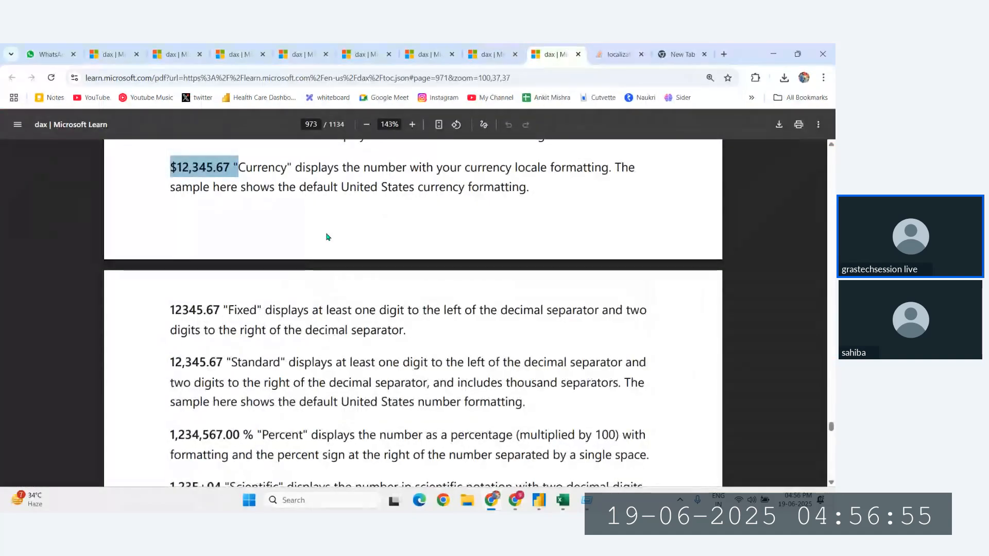
pyautogui.scroll(5, 326, 236)
pyautogui.scroll(-6, 327, 278)
pyautogui.scroll(-6, 261, 319)
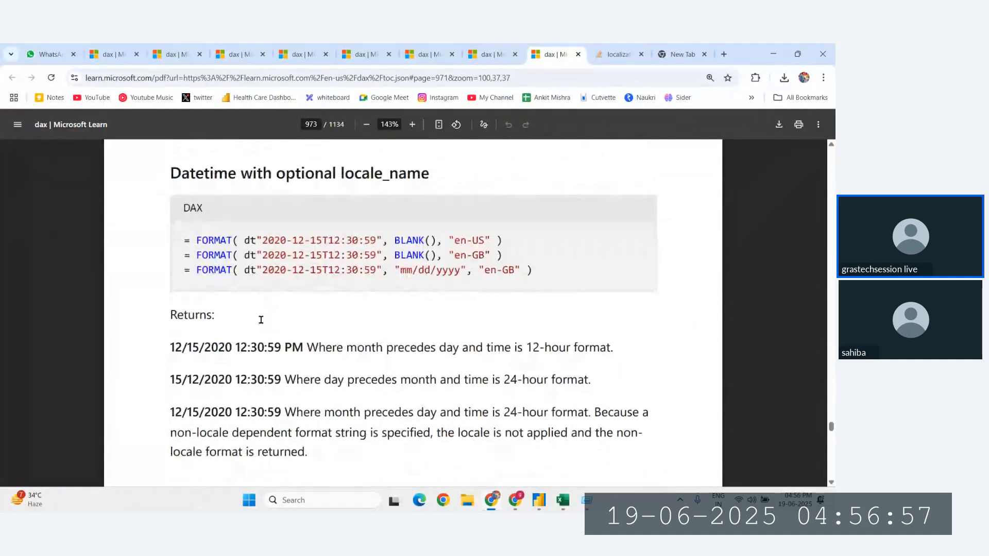
pyautogui.scroll(3, 294, 208)
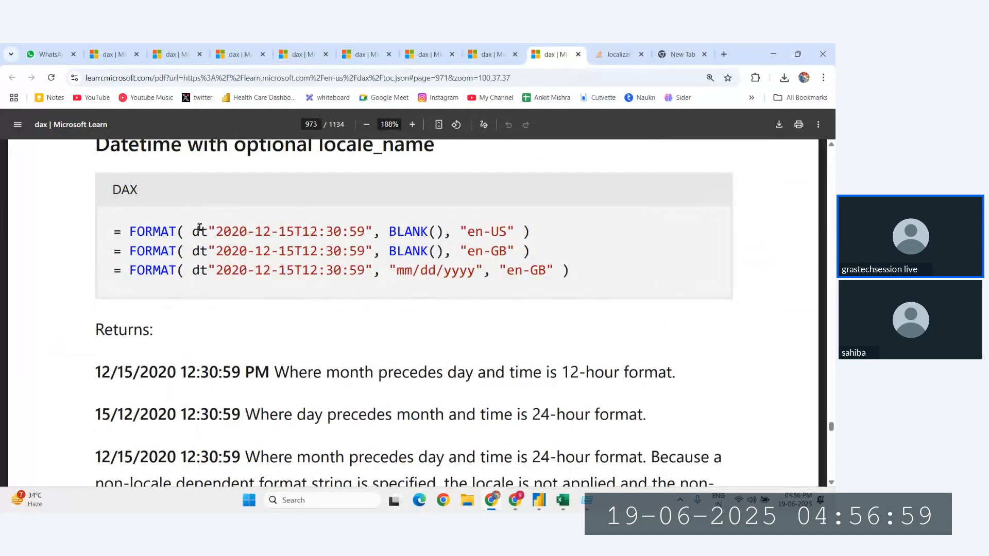
pyautogui.moveTo(449, 233); pyautogui.dragTo(511, 232)
pyautogui.click(537, 225)
# - Switch to Power BI Desktop and begin the Column 11 formula with the FORMAT function
pyautogui.click(541, 501)
pyautogui.click(215, 145)
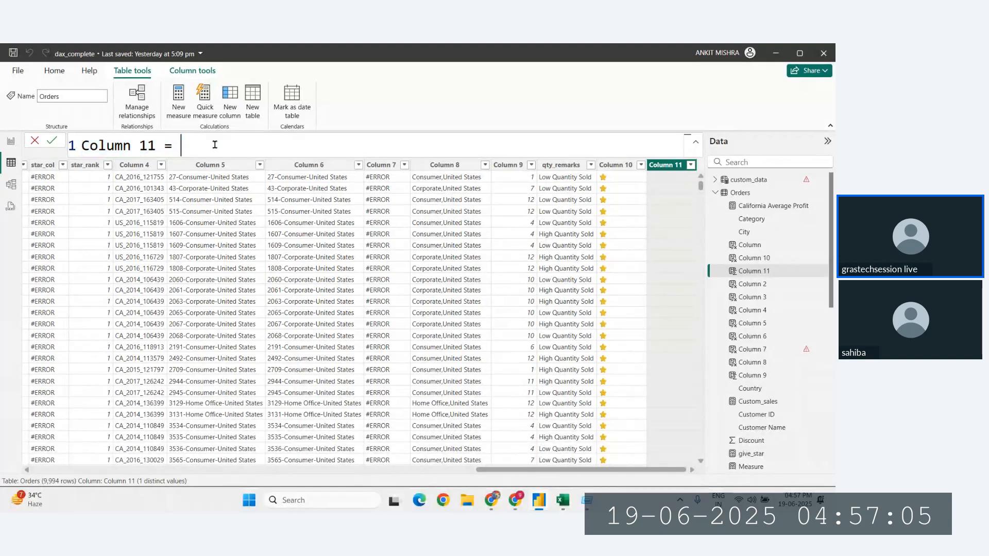
pyautogui.write('for')
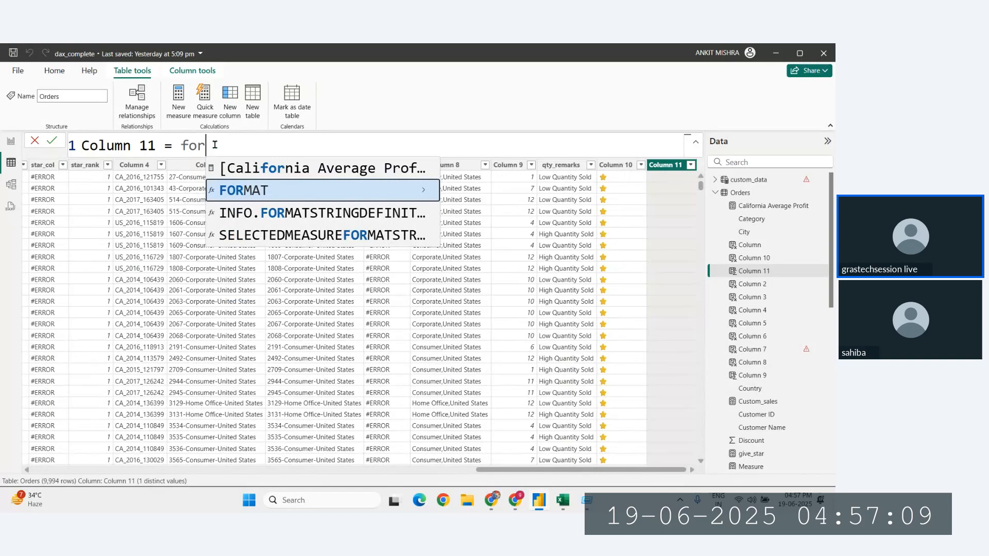
pyautogui.press('Tab')
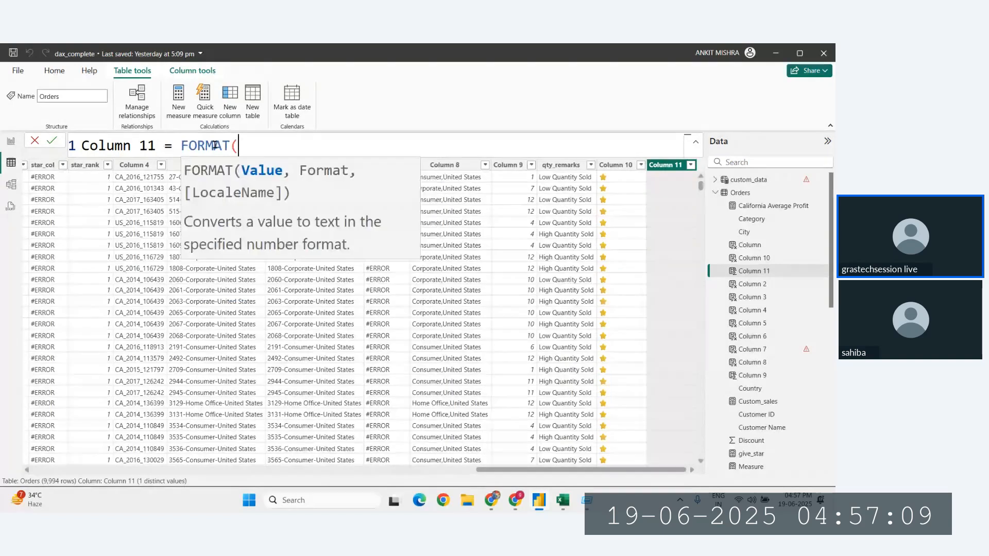
pyautogui.write('ord')
pyautogui.press('Down')
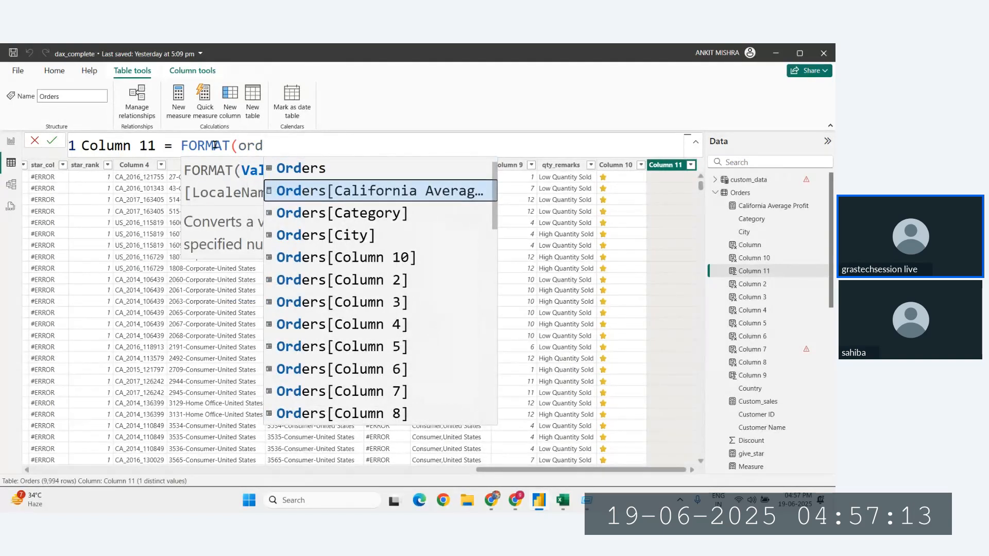
pyautogui.press('BackSpace')
pyautogui.press('BackSpace')
pyautogui.press('BackSpace')
pyautogui.write('date')
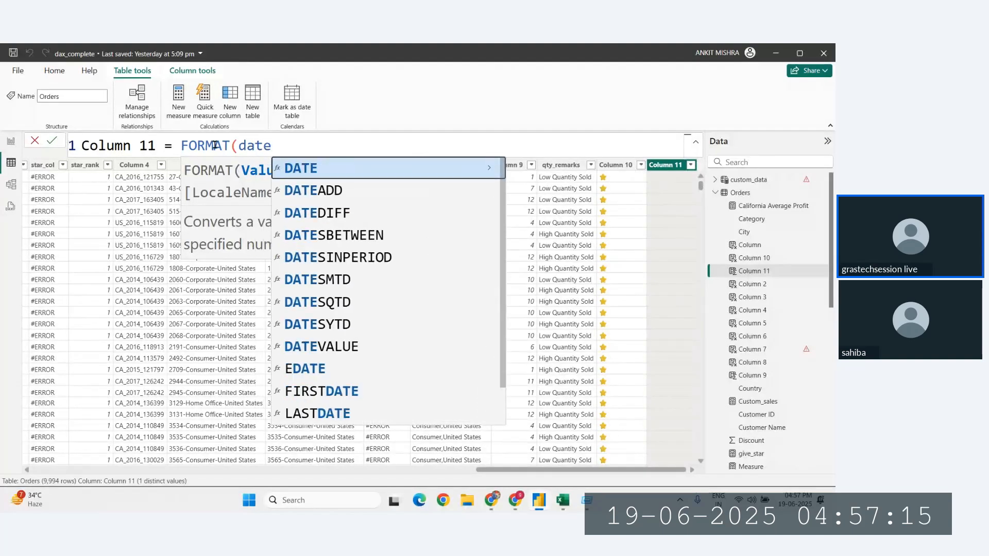
pyautogui.press('BackSpace')
pyautogui.press('BackSpace')
pyautogui.press('BackSpace')
pyautogui.press('BackSpace')
# - Supply Orders[Order Date].[Date] as FORMAT's value argument and add a comma for the format argument
pyautogui.write('or')
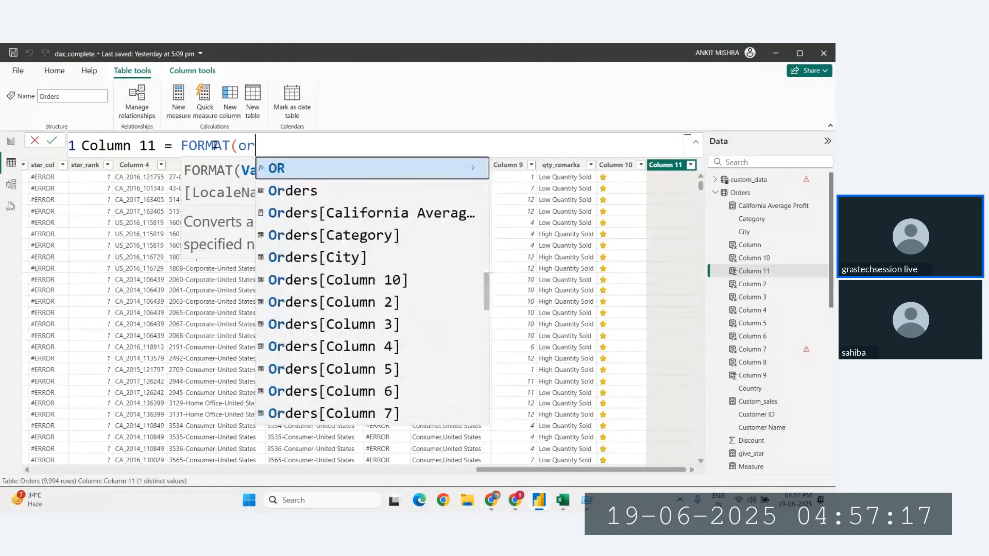
pyautogui.write('derdate')
pyautogui.press('BackSpace')
pyautogui.press('BackSpace')
pyautogui.press('BackSpace')
pyautogui.press('BackSpace')
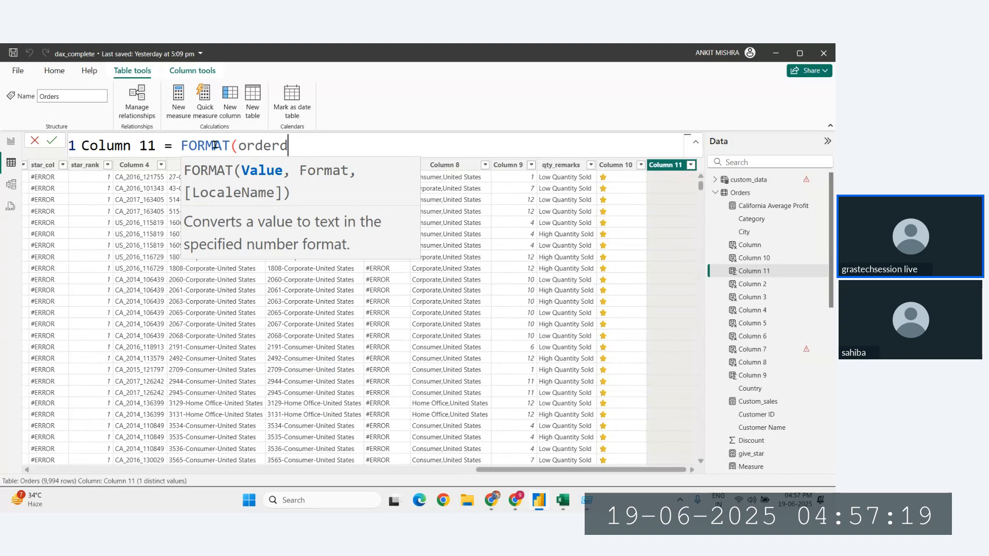
pyautogui.press('Down')
pyautogui.press('Down')
pyautogui.press('Down')
pyautogui.press('Down')
pyautogui.press('Down')
pyautogui.press('Down')
pyautogui.press('Down')
pyautogui.press('Down')
pyautogui.press('Down')
pyautogui.press('Down')
pyautogui.press('Down')
pyautogui.press('Down')
pyautogui.press('Down')
pyautogui.press('Down')
pyautogui.press('Down')
pyautogui.press('Down')
pyautogui.press('Down')
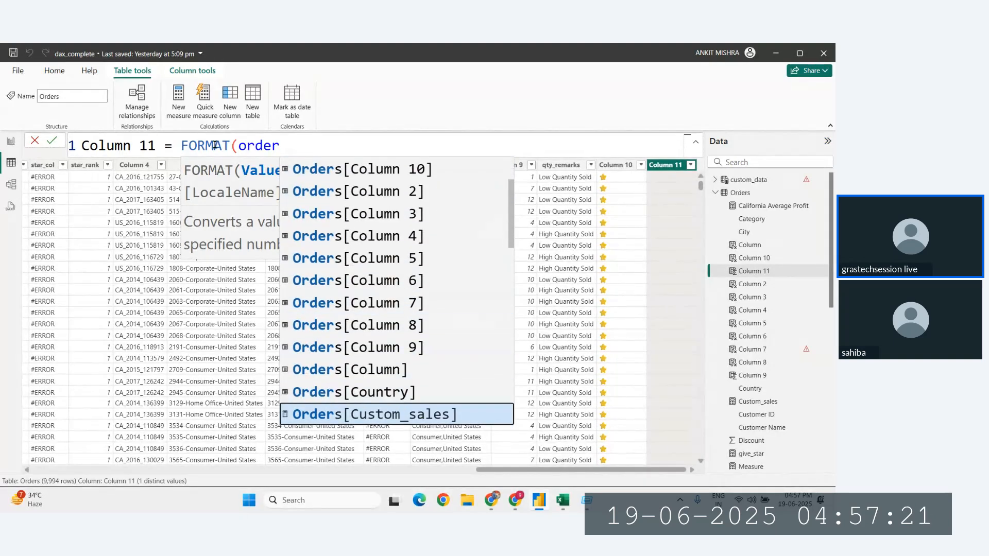
pyautogui.press('Down')
pyautogui.press('Down')
pyautogui.press('Down')
pyautogui.press('Down')
pyautogui.press('Down')
pyautogui.press('Down')
pyautogui.press('Down')
pyautogui.press('Down')
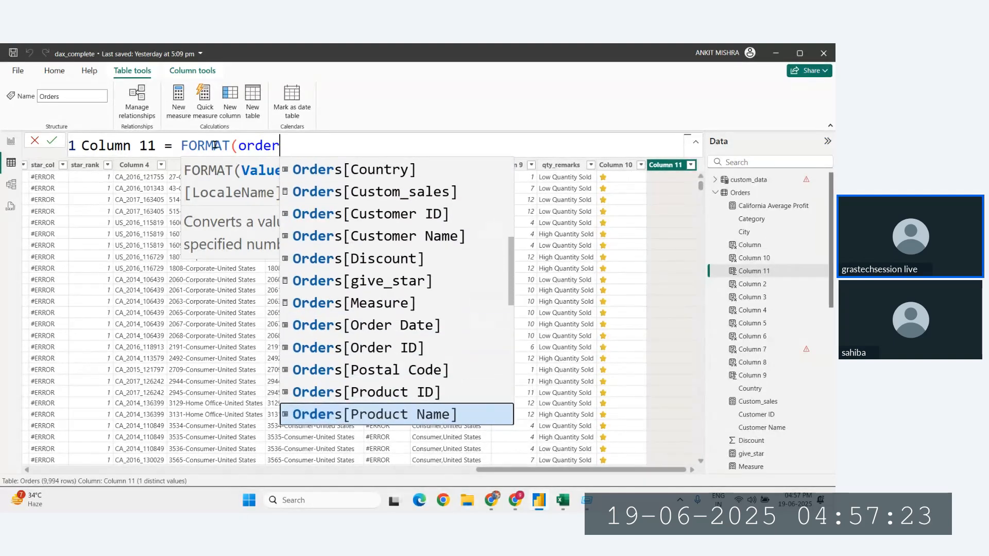
pyautogui.press('Up')
pyautogui.press('Up')
pyautogui.press('Up')
pyautogui.press('Up')
pyautogui.press('Tab')
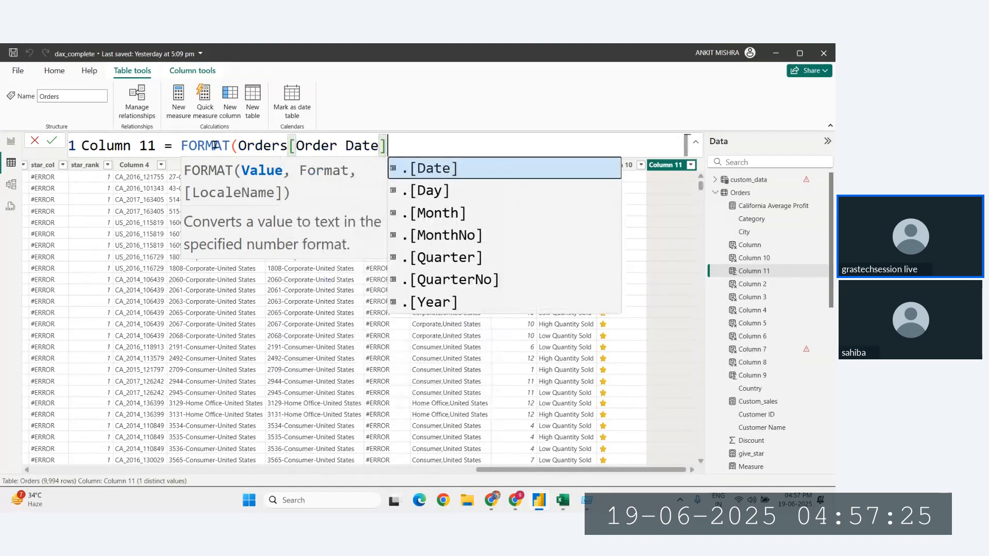
pyautogui.press('Tab')
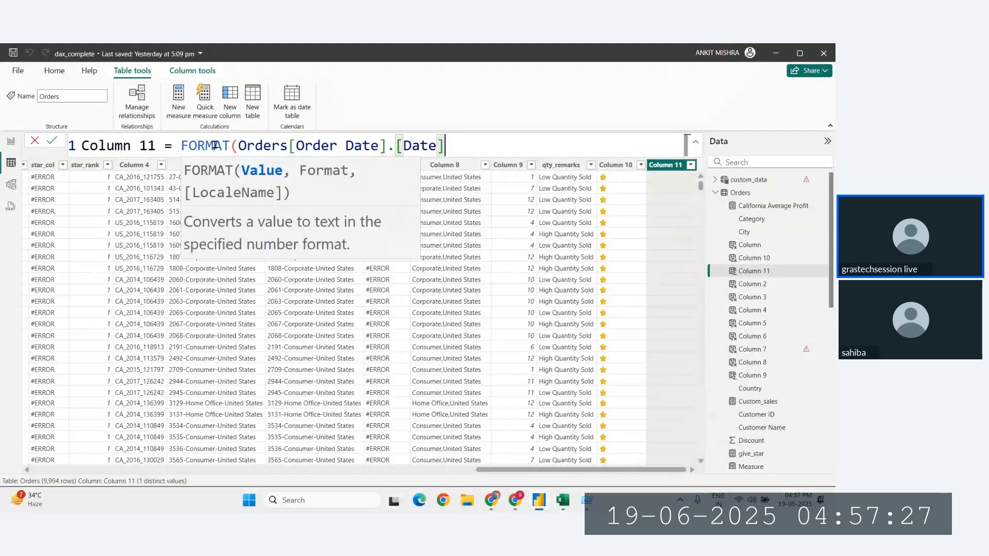
pyautogui.write(',')
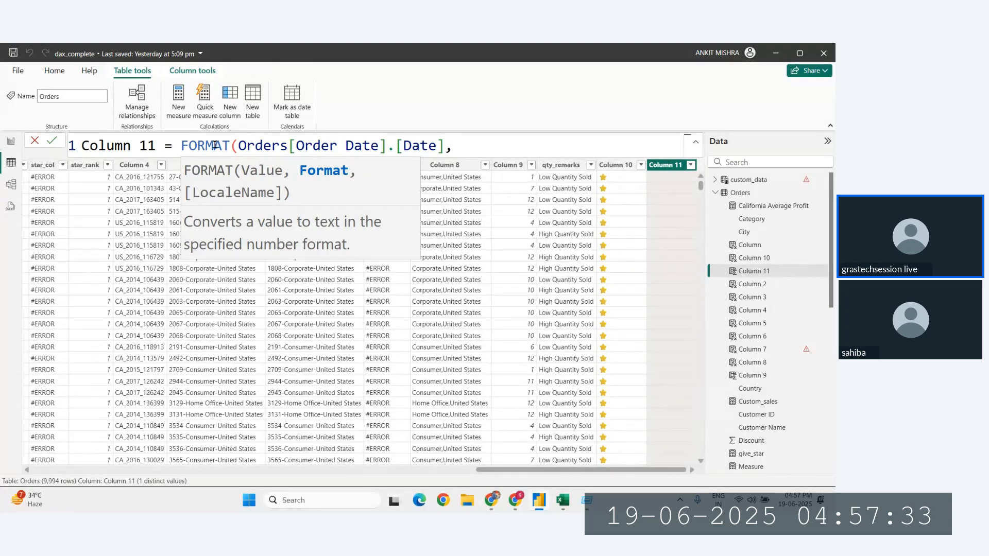
# - Check the PDF's datetime examples in the browser, return to Power BI and reduce FORMAT's value argument to Orders[Order Date]
pyautogui.hotkey('alt', 'Tab')
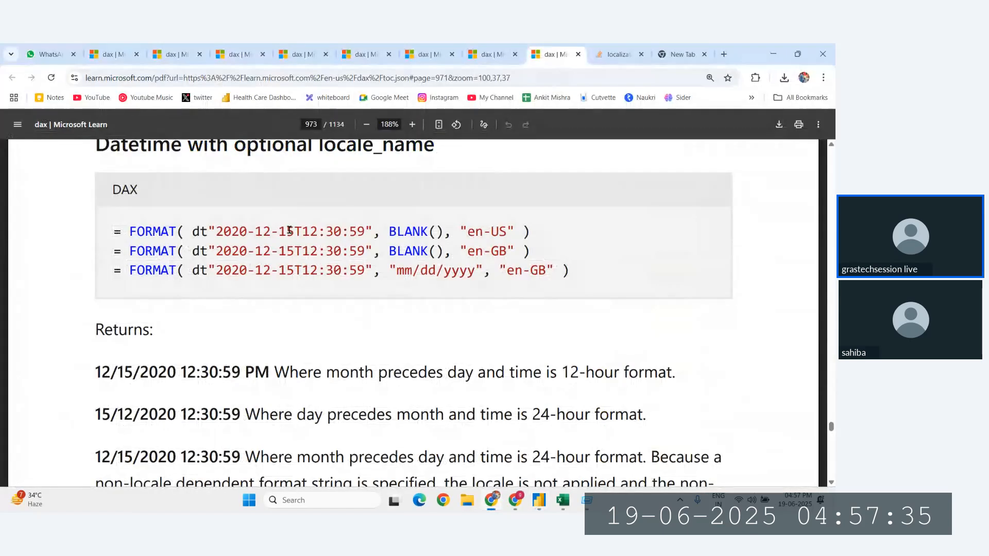
pyautogui.click(540, 504)
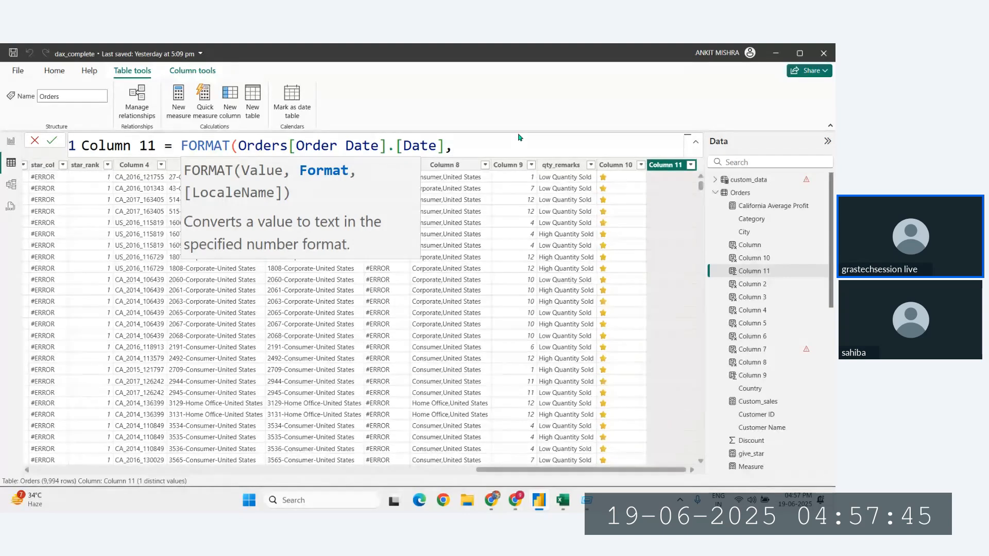
pyautogui.write('""')
pyautogui.click(443, 147)
pyautogui.press('BackSpace')
pyautogui.press('BackSpace')
pyautogui.press('BackSpace')
pyautogui.press('BackSpace')
pyautogui.press('BackSpace')
pyautogui.press('BackSpace')
pyautogui.press('BackSpace')
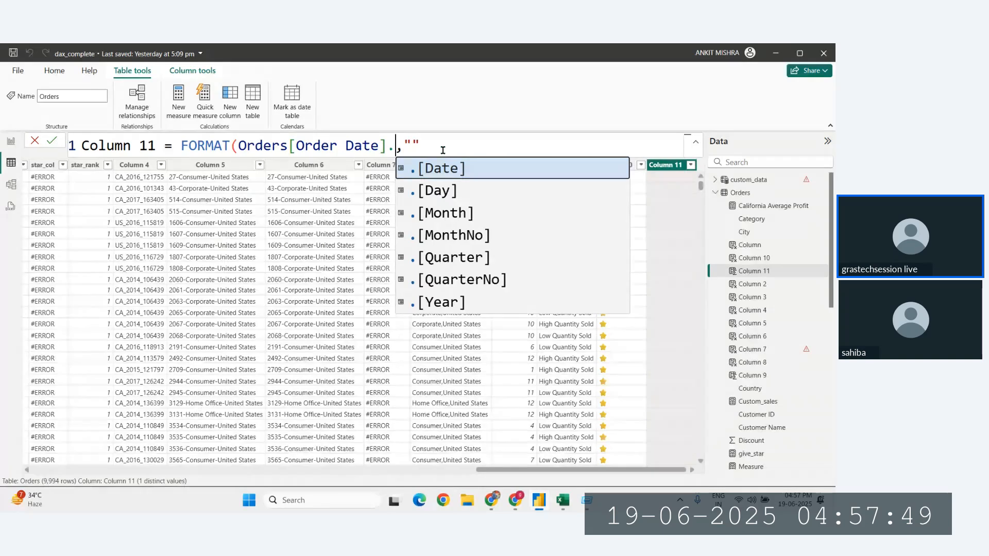
# - Set the format string to "MM", close the FORMAT call and commit the Column 11 formula
pyautogui.press('Right')
pyautogui.press('Right')
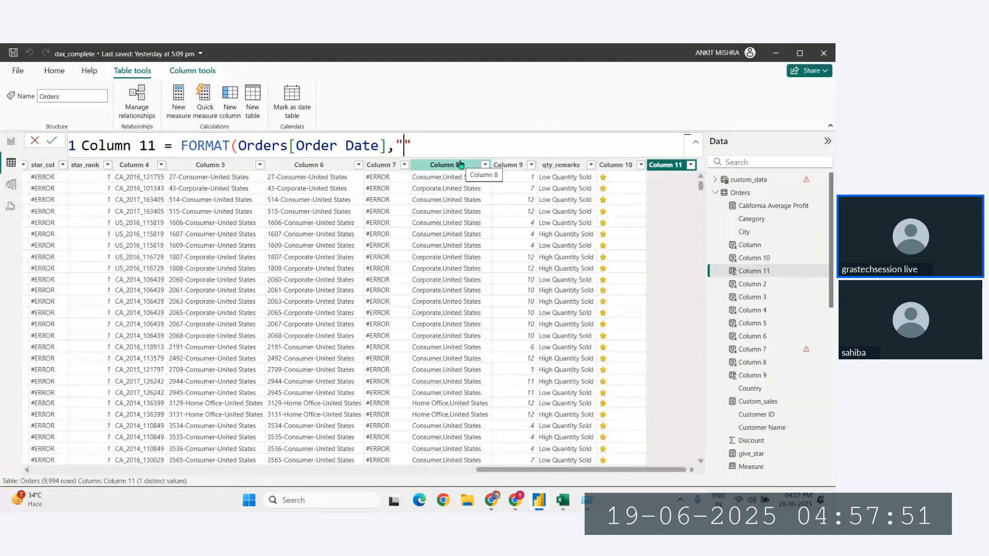
pyautogui.write('MM"')
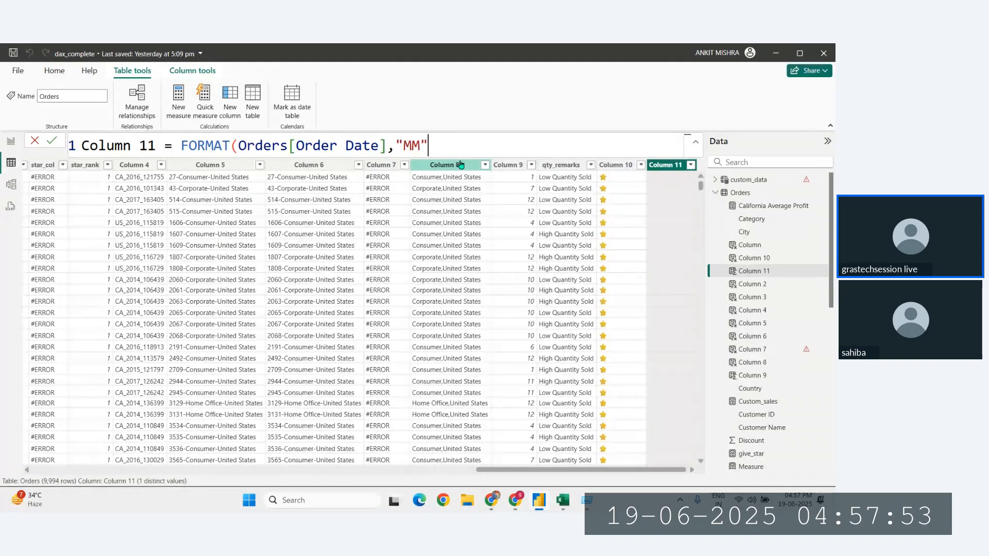
pyautogui.write(')')
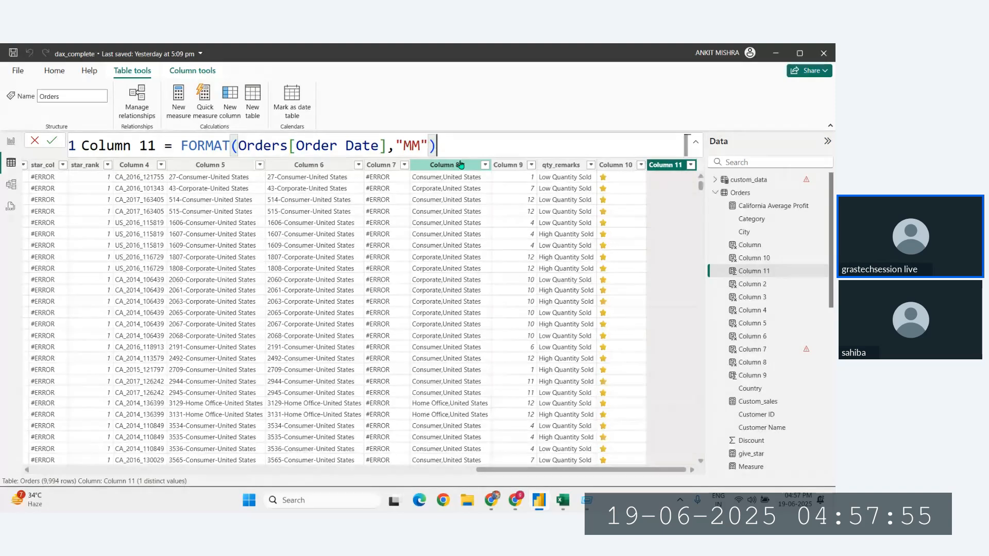
pyautogui.press('Return')
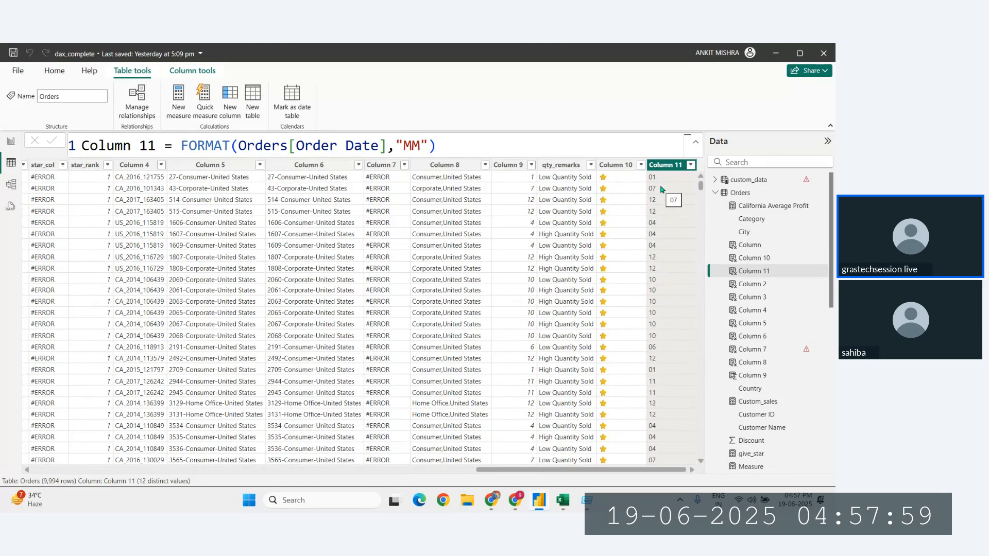
# - Change the format string in Column 11's formula to "MMMM" and commit it
pyautogui.click(421, 146)
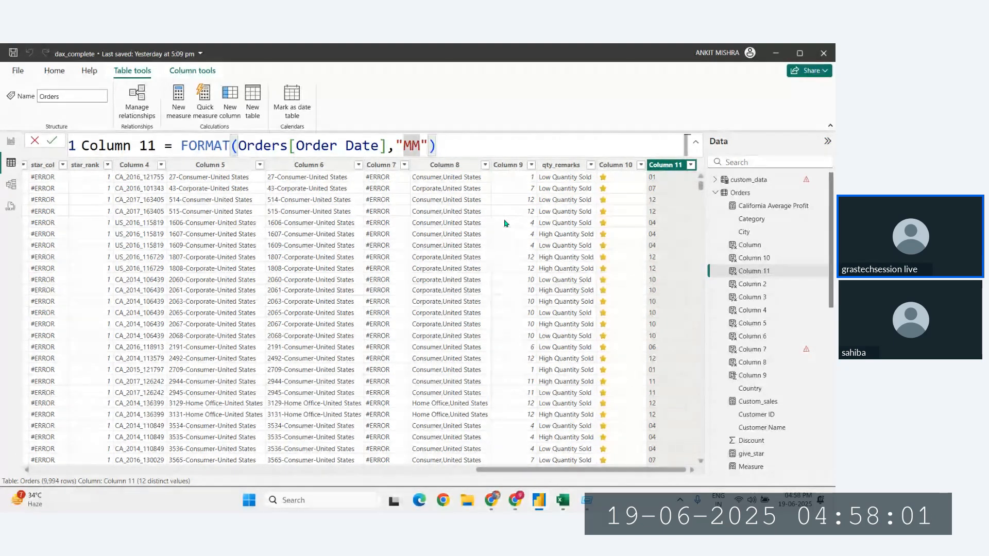
pyautogui.write('MM')
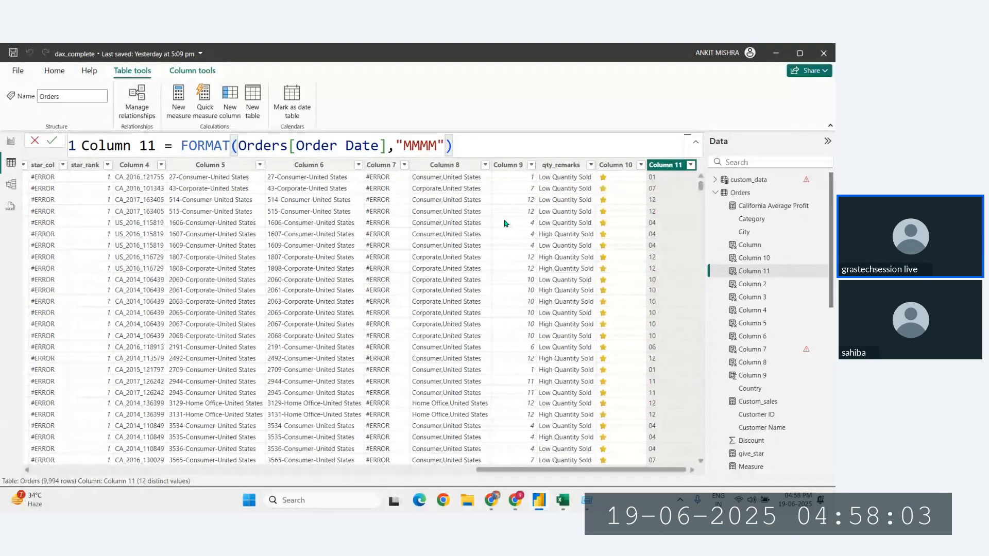
pyautogui.press('Return')
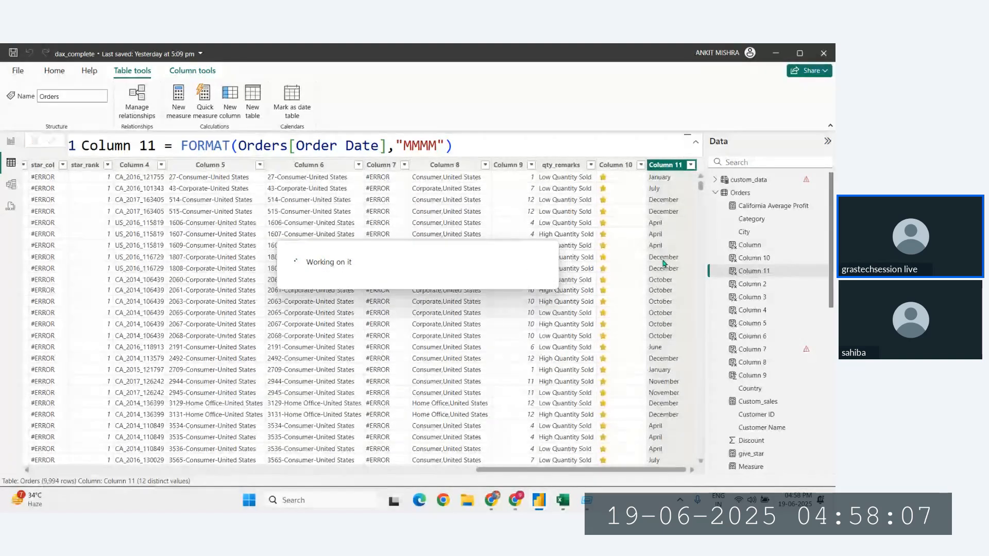
# - Add an empty quoted LocaleName argument after "MMMM" in the Column 11 formula
pyautogui.click(436, 146)
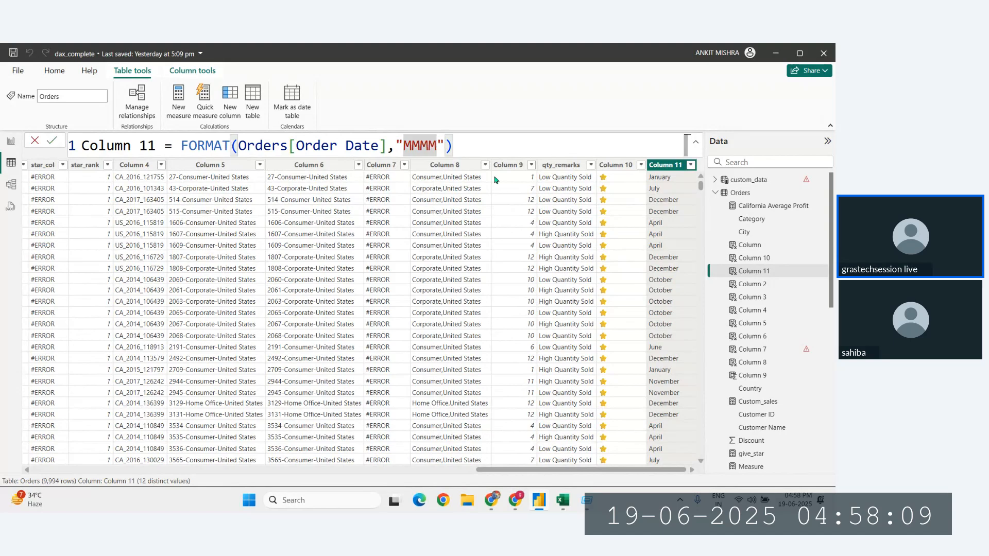
pyautogui.press('Right')
pyautogui.write(',')
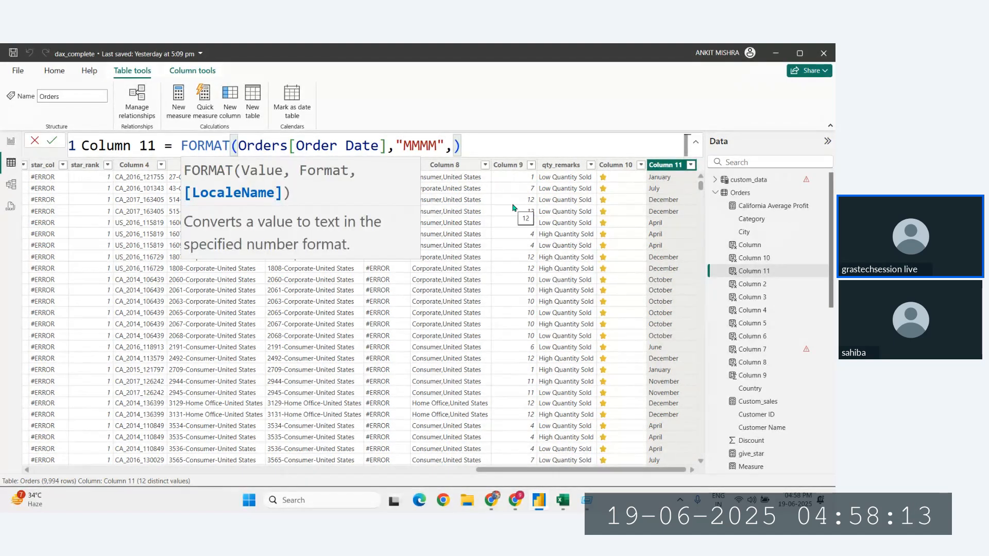
pyautogui.write('"')
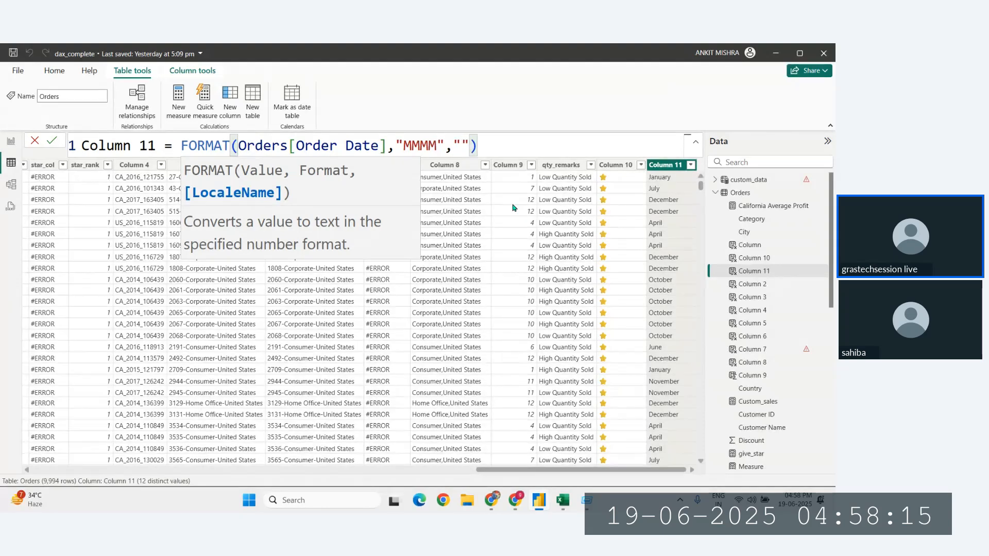
# - Step through the "india" matches in the browser's Stack Overflow locale list, select the Hindi code hi_IN and return to Power BI
pyautogui.hotkey('alt', 'Tab')
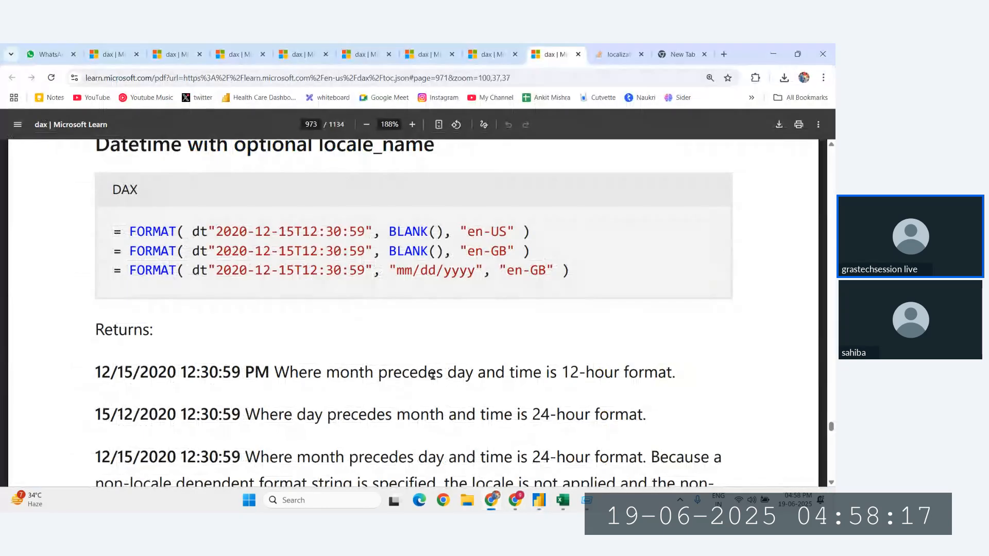
pyautogui.click(615, 54)
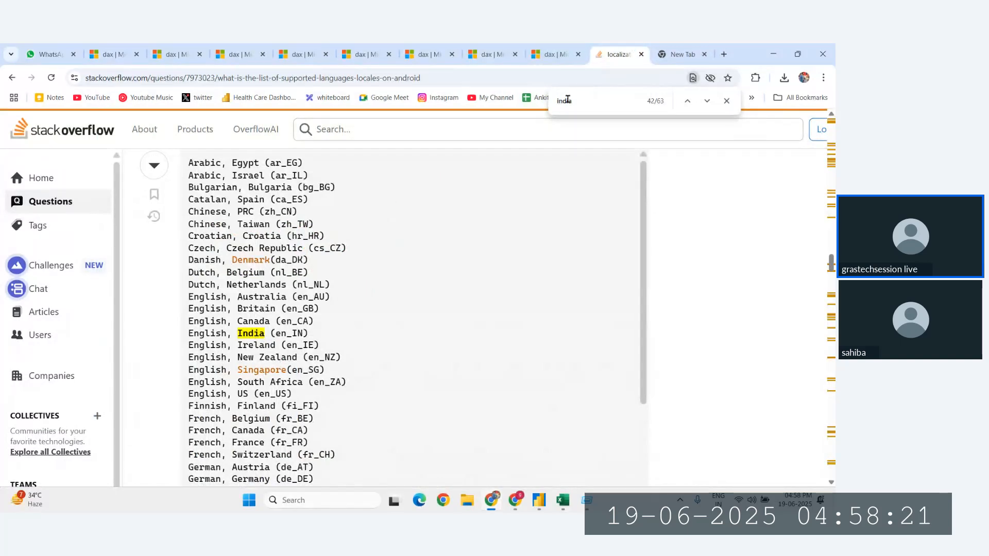
pyautogui.press('Return')
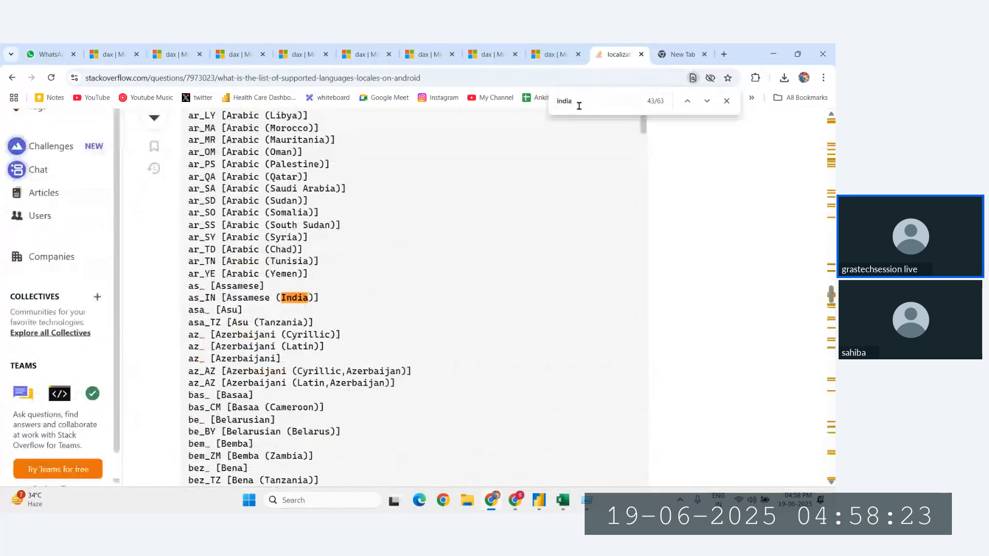
pyautogui.press('Return')
pyautogui.press('Return')
pyautogui.press('Return')
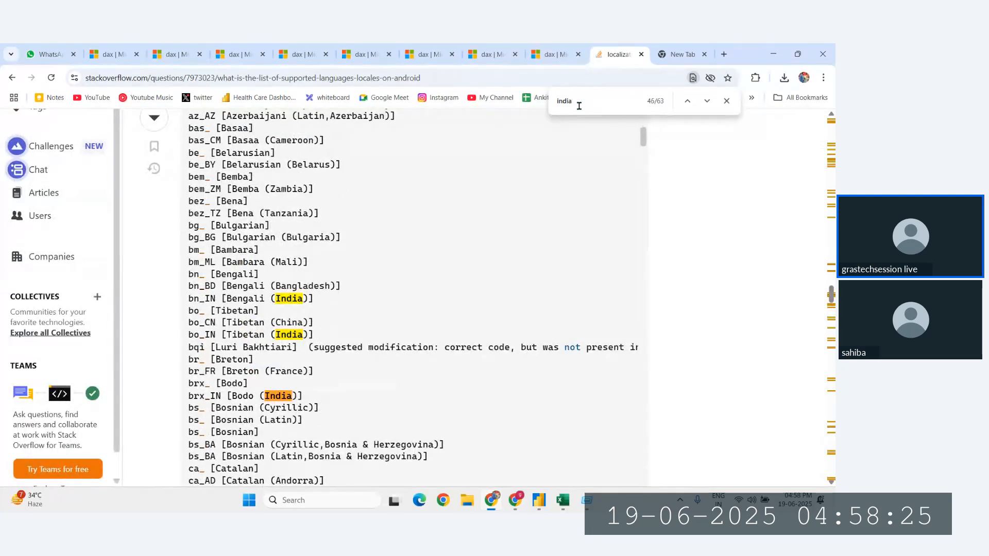
pyautogui.press('Return')
pyautogui.press('Return')
pyautogui.press('Return')
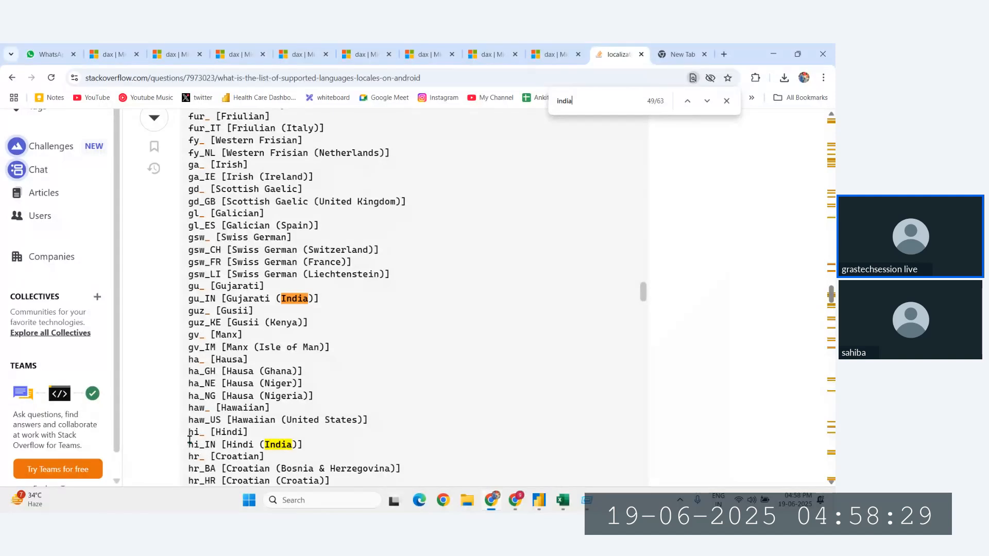
pyautogui.moveTo(189, 443); pyautogui.dragTo(216, 443)
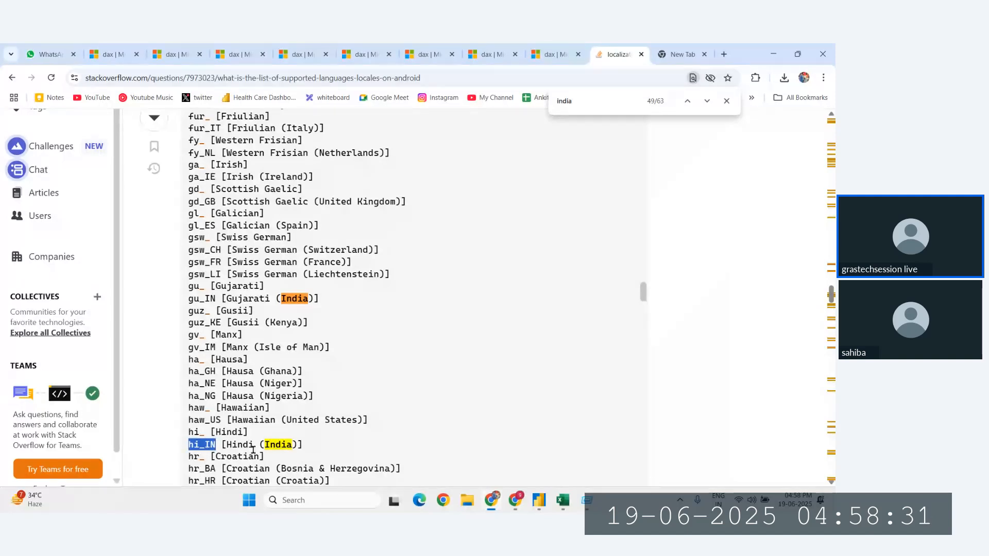
pyautogui.click(539, 501)
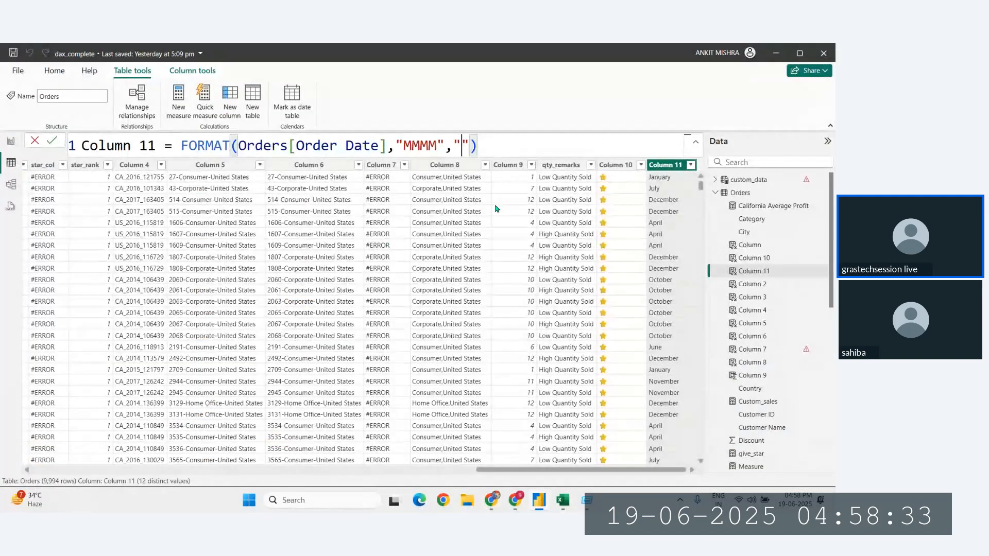
# - Enter "hi_IN" as the LocaleName argument of Column 11's FORMAT formula and commit it
pyautogui.press('Delete')
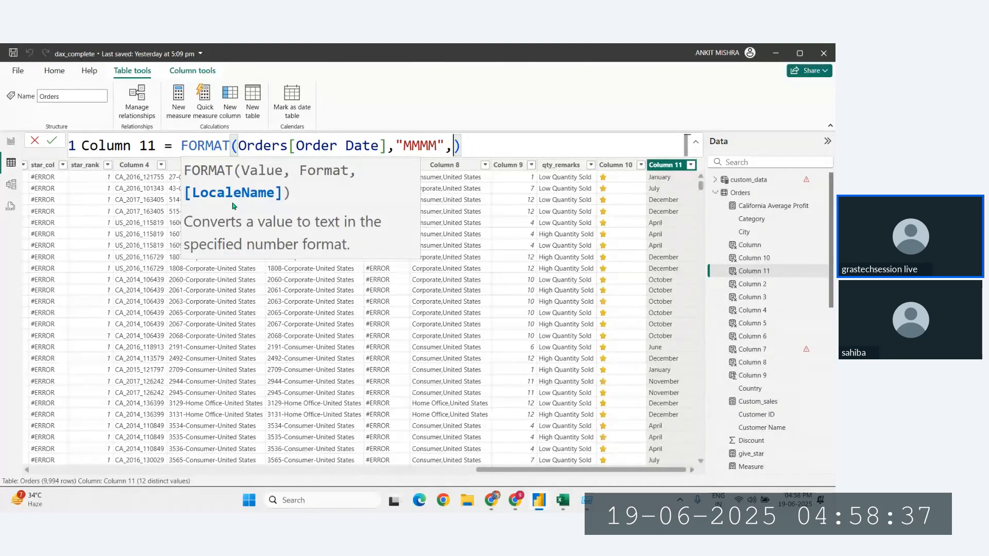
pyautogui.write('"')
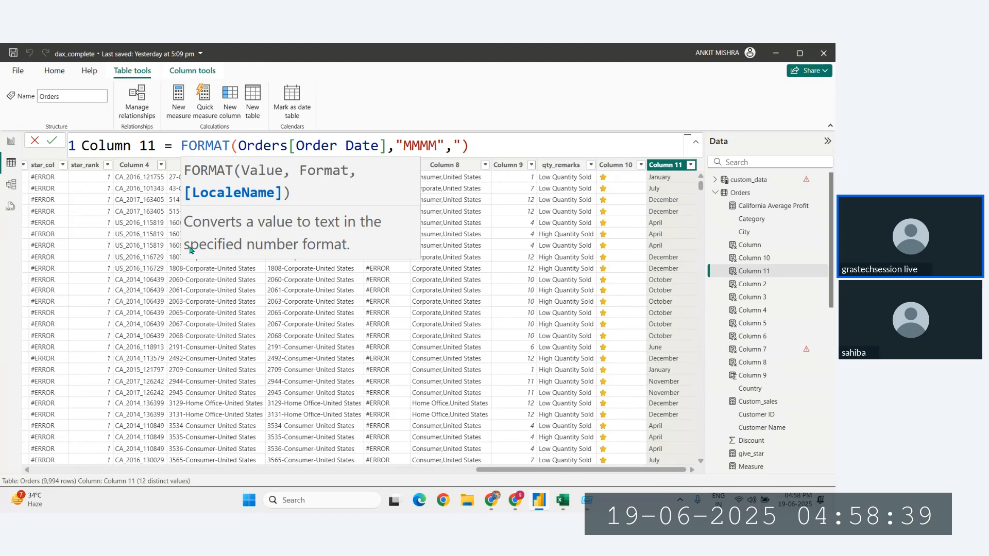
pyautogui.write('hi_IN"')
pyautogui.press('Return')
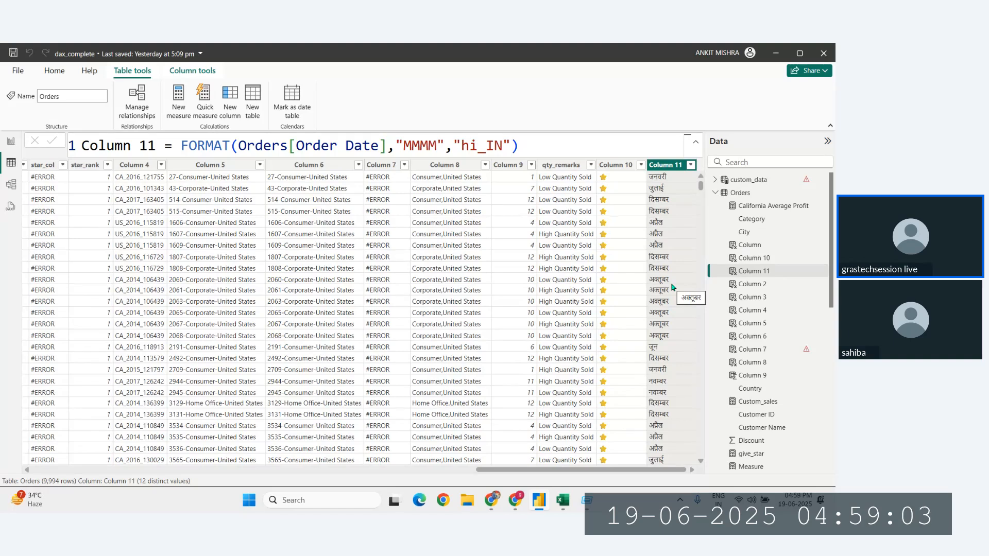
# - Extend the format string in Column 11's formula to "dd-MMMM-yyyy" and commit it
pyautogui.click(404, 146)
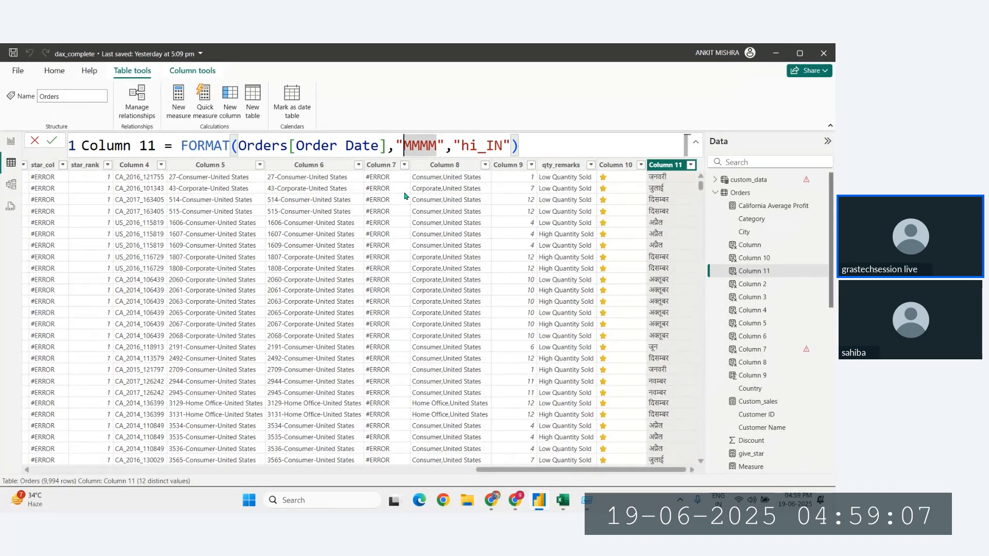
pyautogui.write('dd')
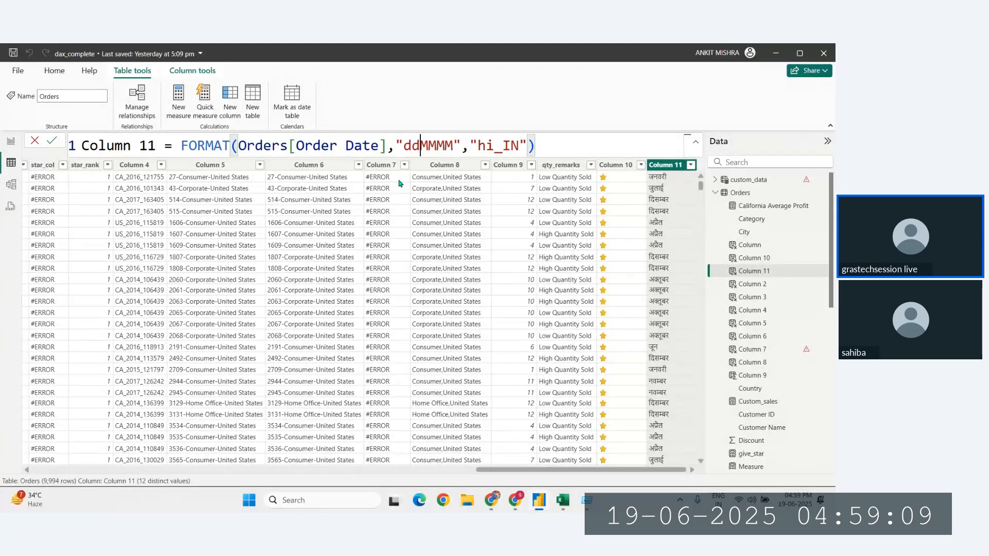
pyautogui.write('-MMMM')
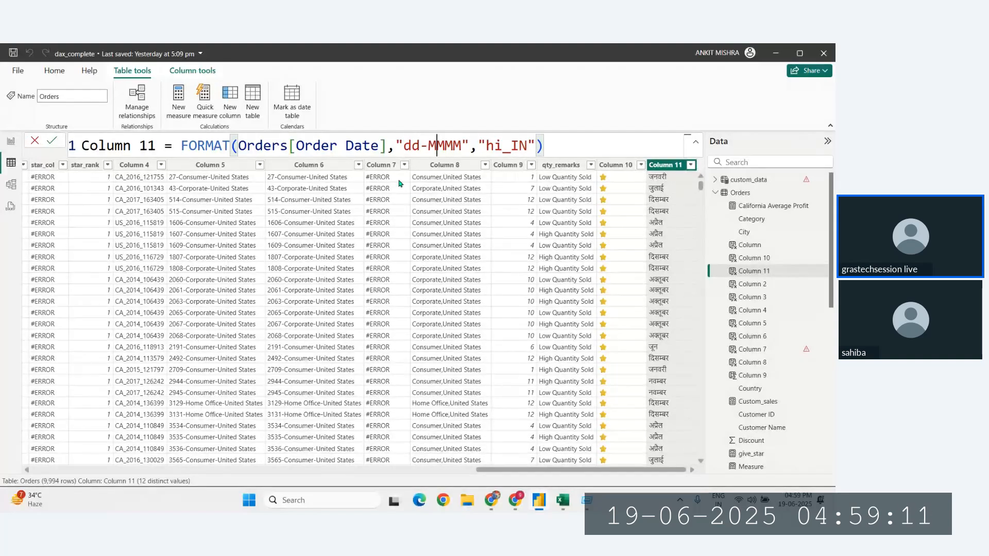
pyautogui.write('-yyyy')
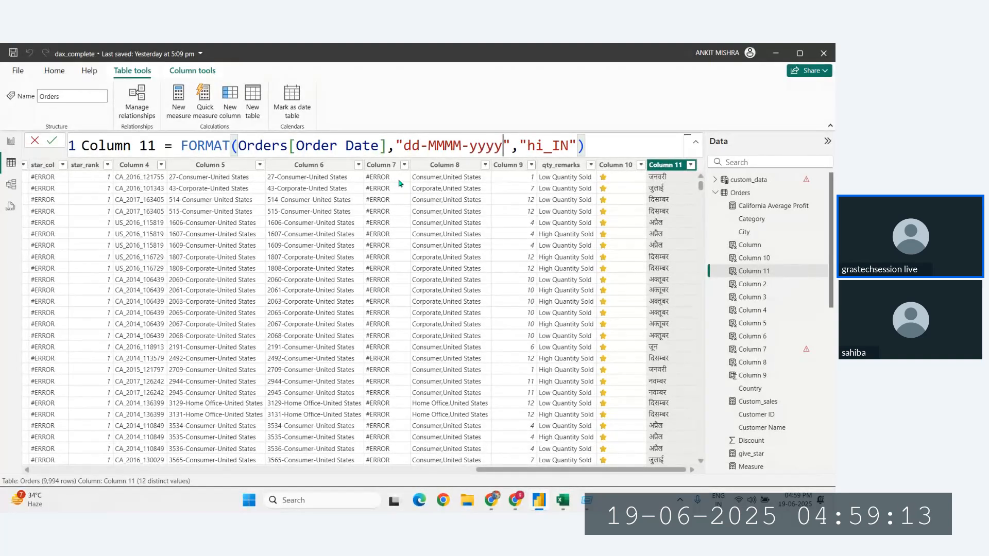
pyautogui.press('Return')
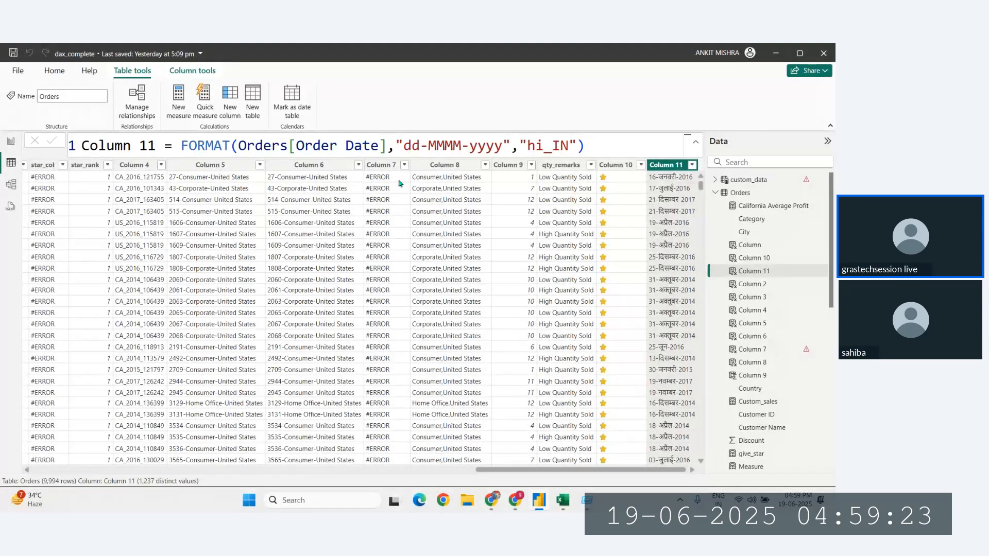
# - Add the full weekday name to Column 11's format string, making it "dddd-dd-MMMM-yyyy", and commit the formula
pyautogui.click(419, 146)
pyautogui.doubleClick(414, 146)
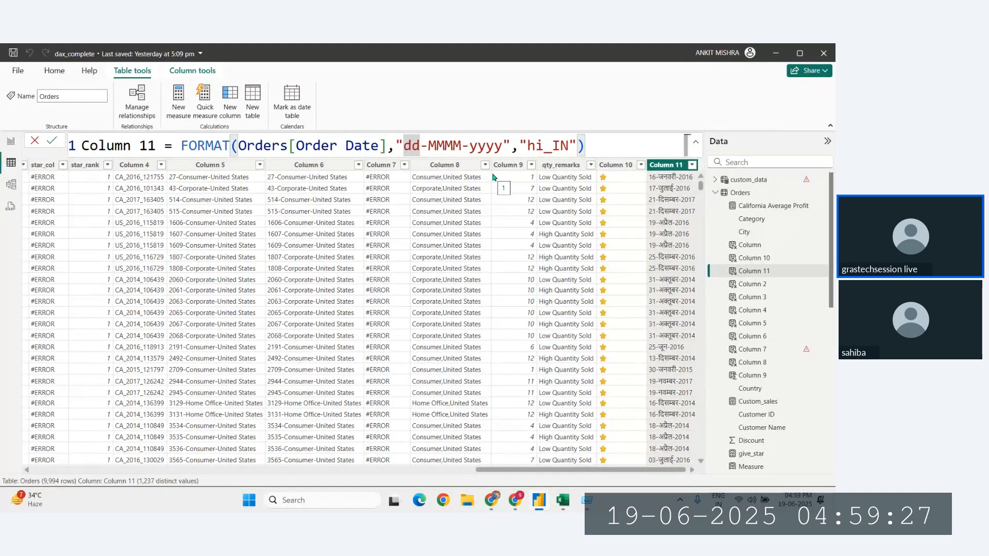
pyautogui.press('Left')
pyautogui.write('dddd-')
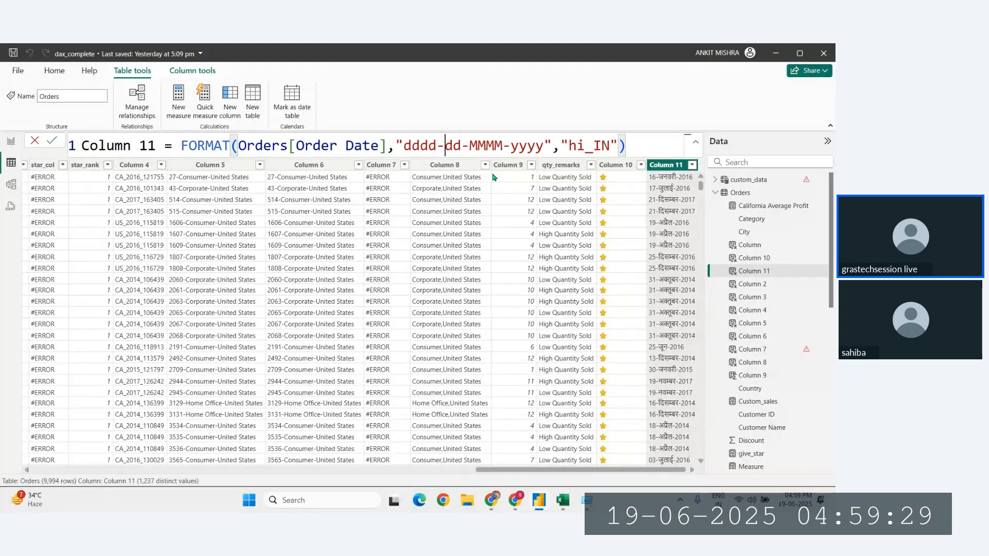
pyautogui.press('Return')
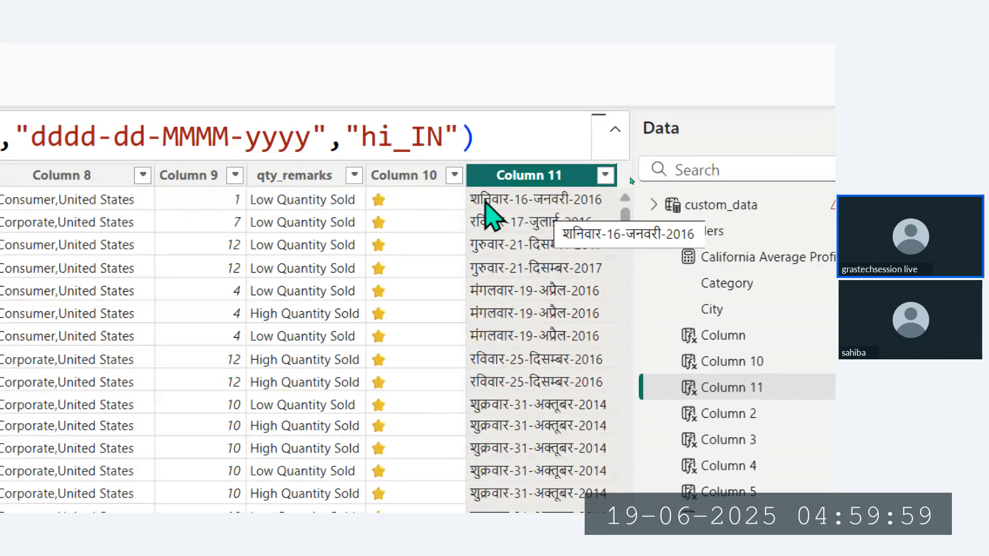
pyautogui.press('super+Escape')
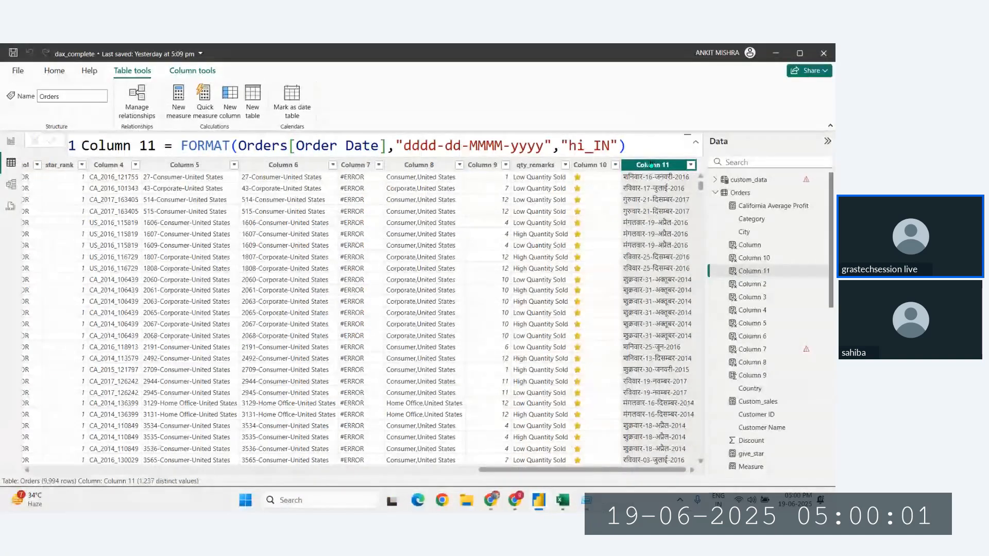
pyautogui.click(646, 149)
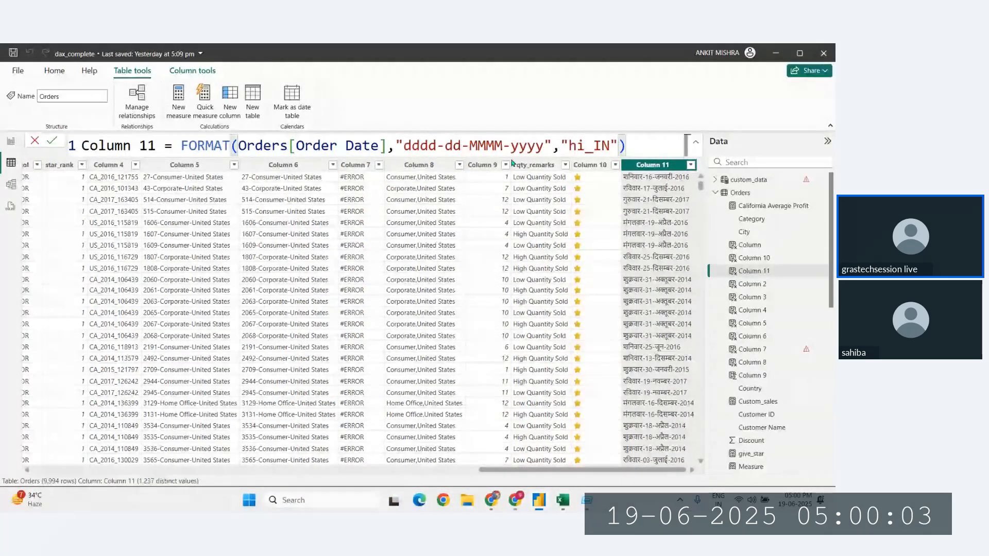
# - Switch to the DAX PDF in the browser and review FORMAT's numeric formats and predefined date formats, highlighting "Short Date"
pyautogui.click(490, 505)
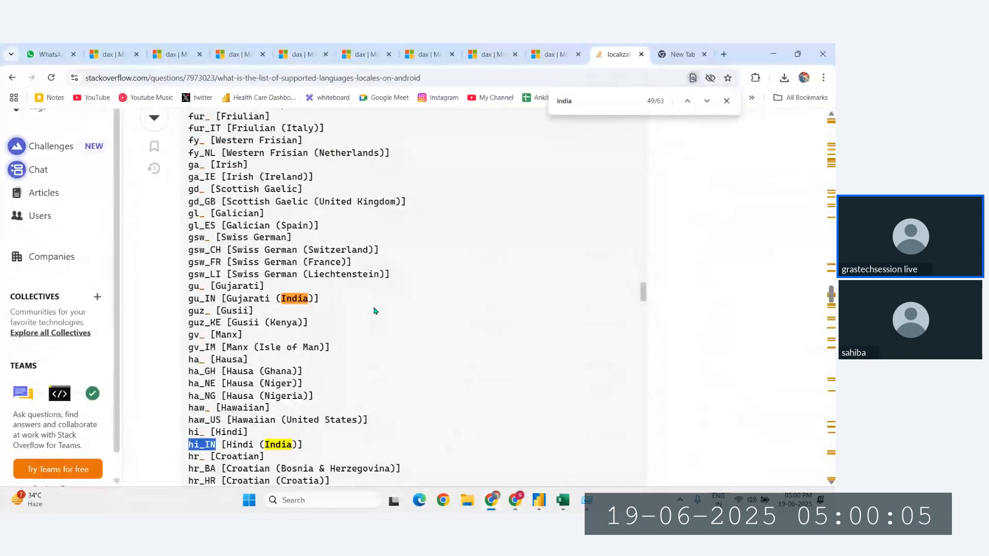
pyautogui.click(556, 53)
pyautogui.scroll(-5, 330, 282)
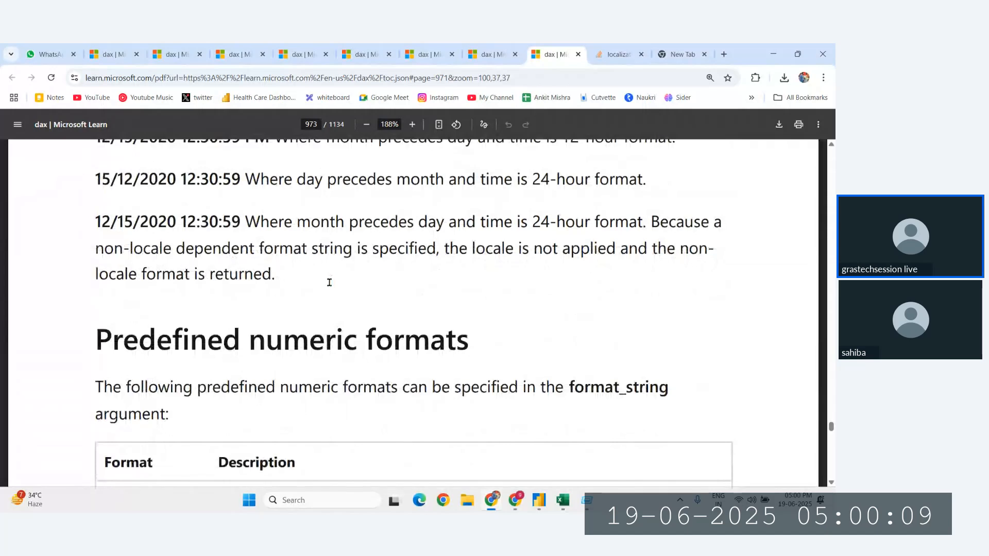
pyautogui.scroll(-5, 336, 280)
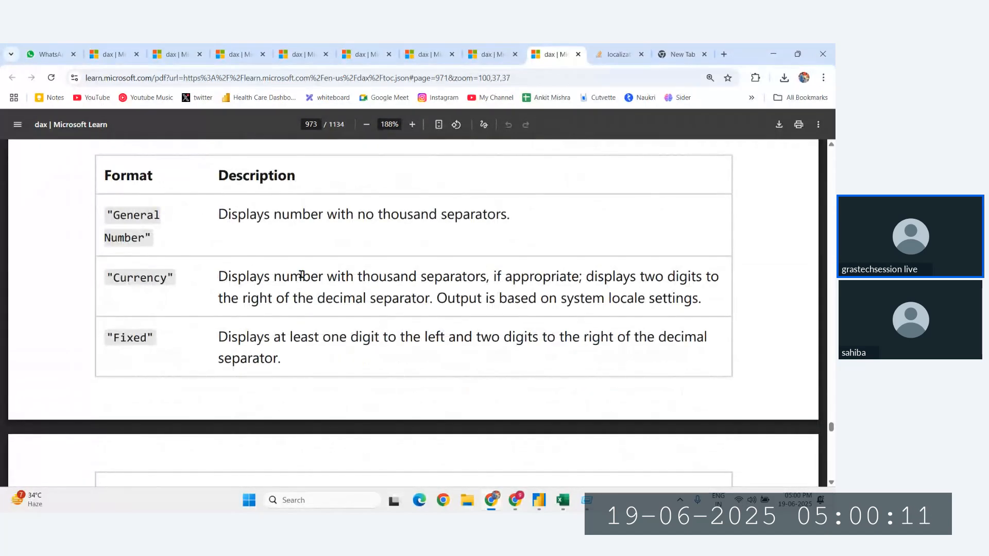
pyautogui.scroll(-2, 302, 275)
pyautogui.scroll(-1, 301, 274)
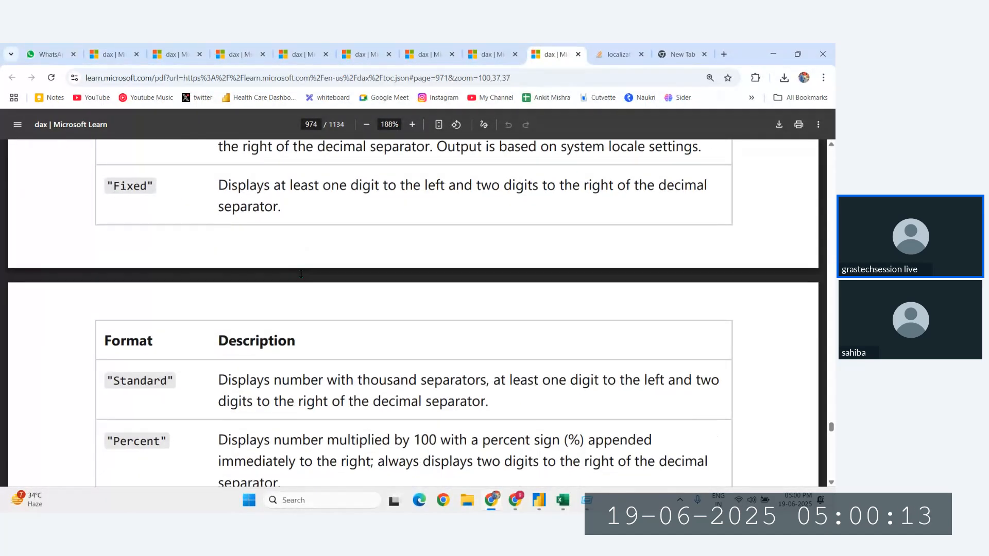
pyautogui.scroll(2, 214, 252)
pyautogui.scroll(-15, 214, 251)
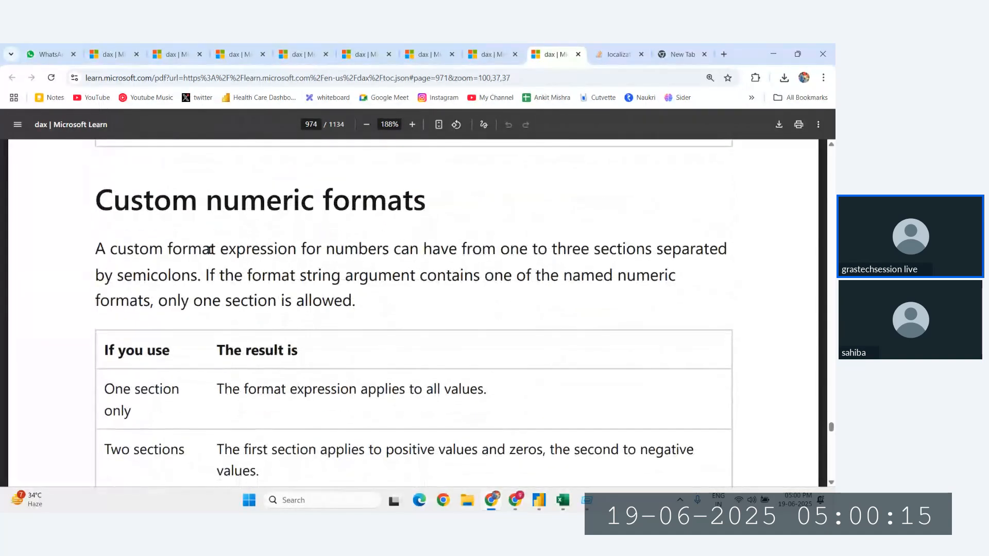
pyautogui.scroll(-12, 209, 251)
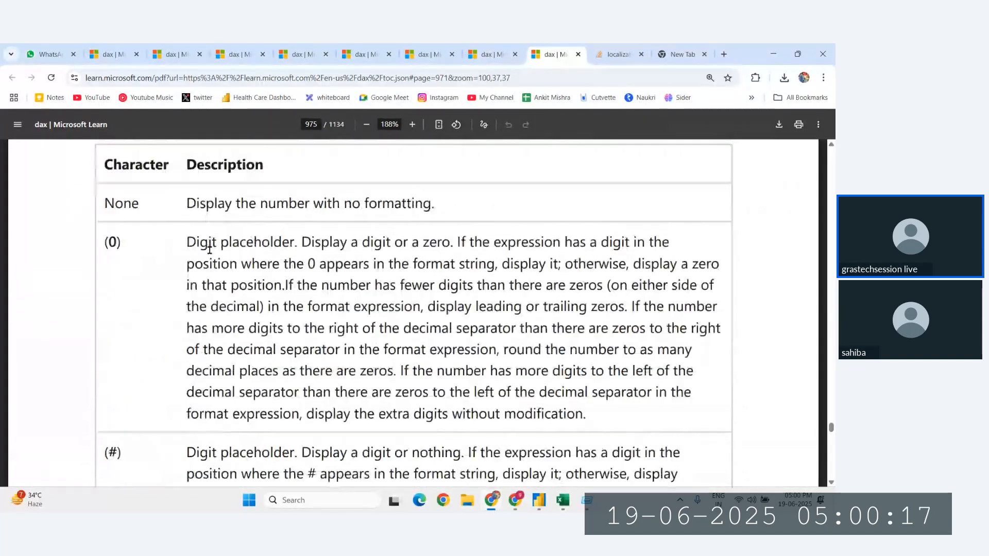
pyautogui.scroll(-15, 193, 334)
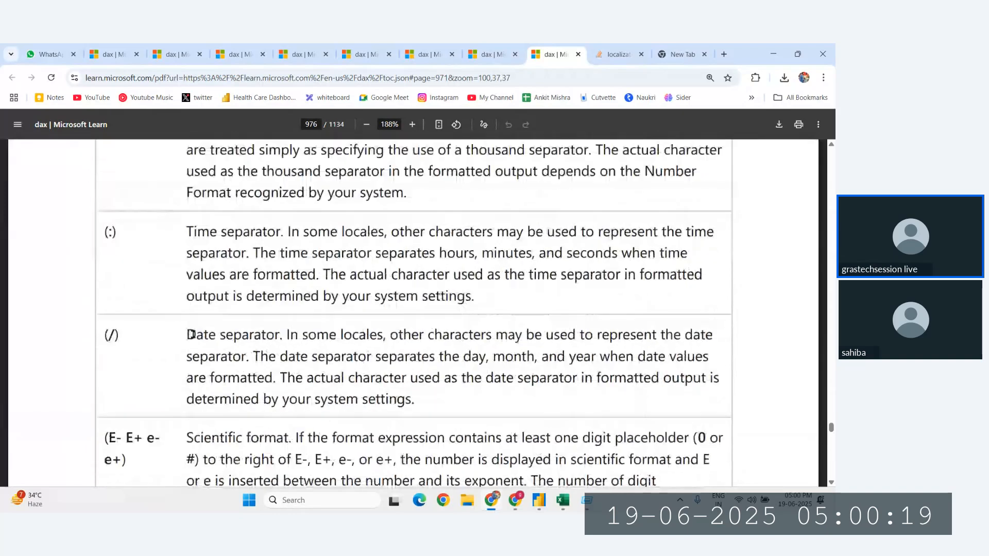
pyautogui.scroll(-5, 193, 334)
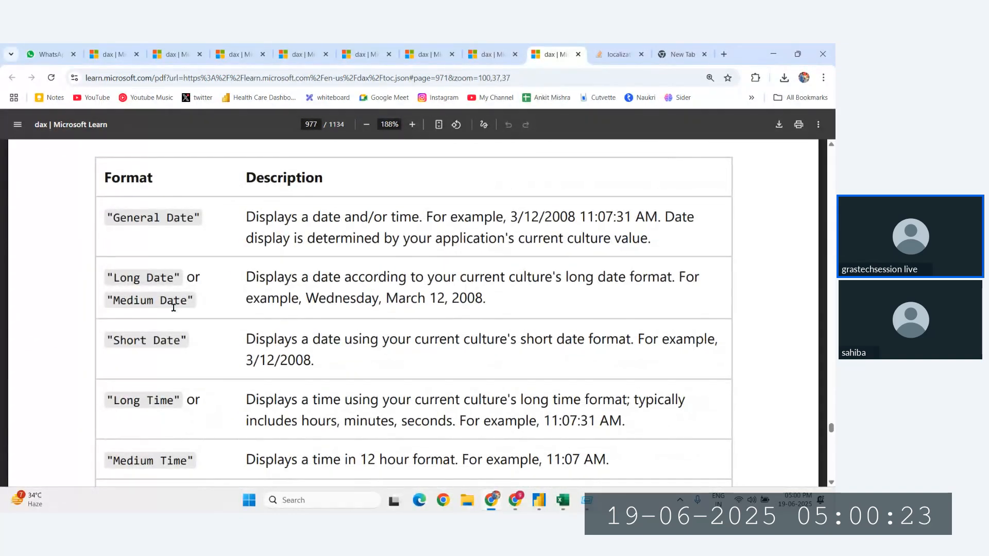
pyautogui.moveTo(186, 340); pyautogui.dragTo(95, 332)
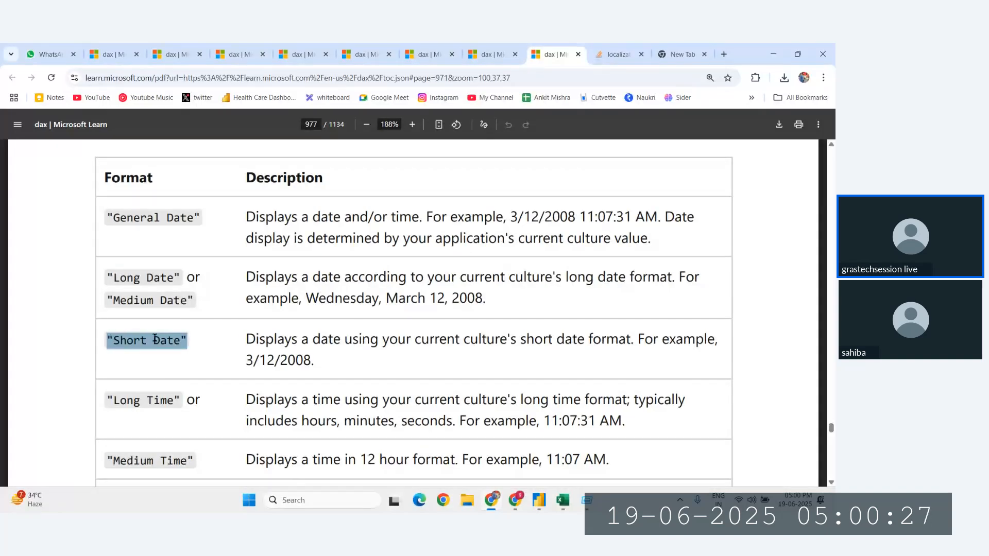
# - Examine the custom date format characters in the DAX PDF, highlighting the w code for weekday number and the q code for quarter
pyautogui.scroll(-8, 155, 338)
pyautogui.scroll(-8, 157, 330)
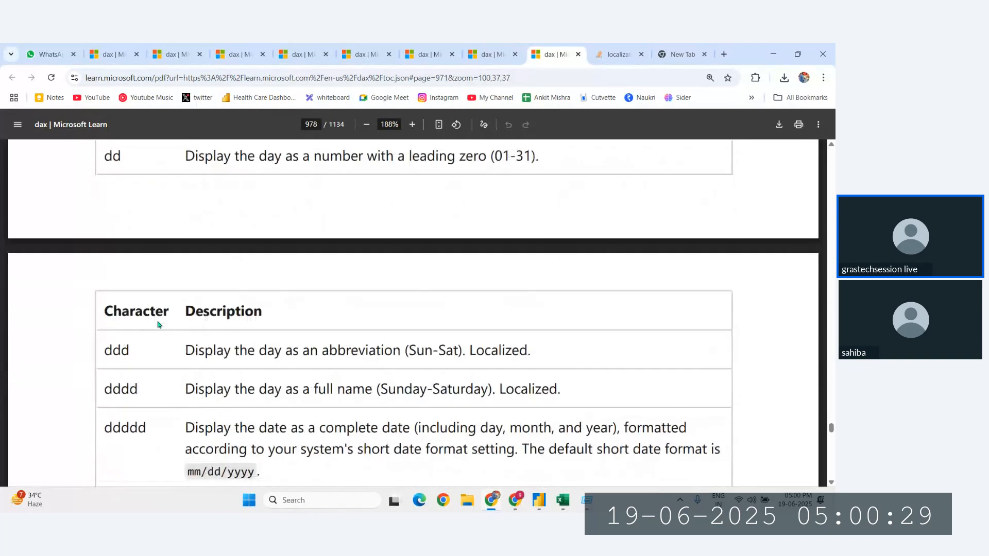
pyautogui.scroll(-5, 158, 325)
pyautogui.scroll(1, 118, 237)
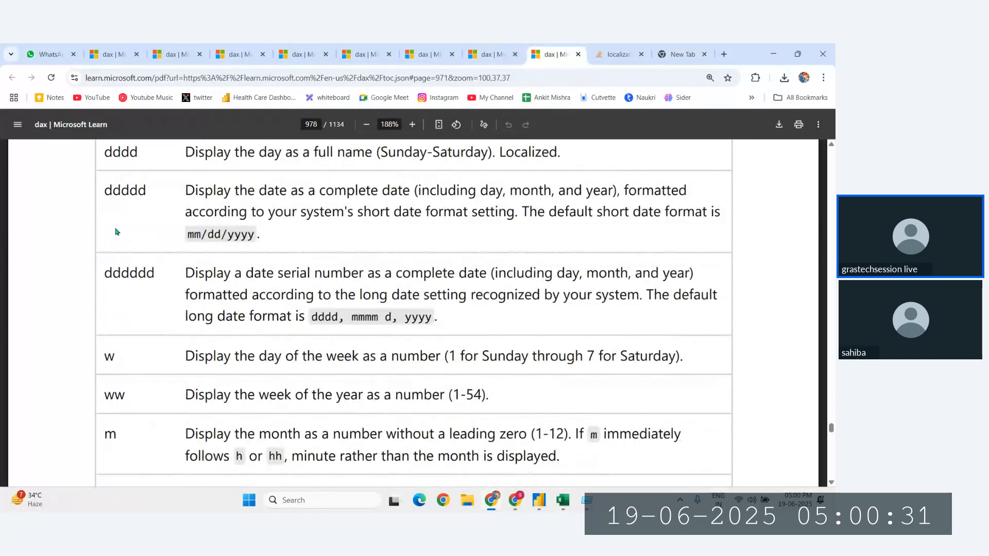
pyautogui.scroll(-2, 116, 273)
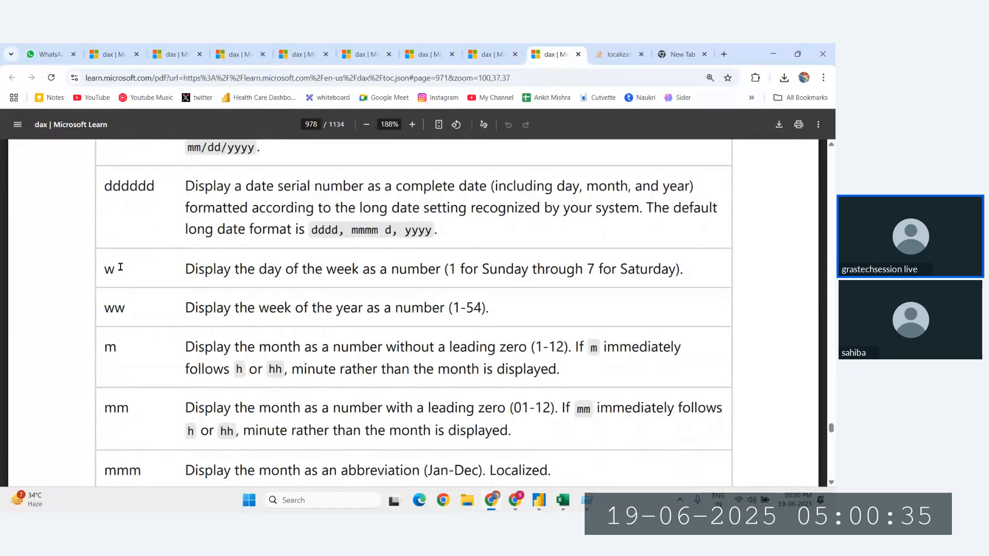
pyautogui.click(514, 501)
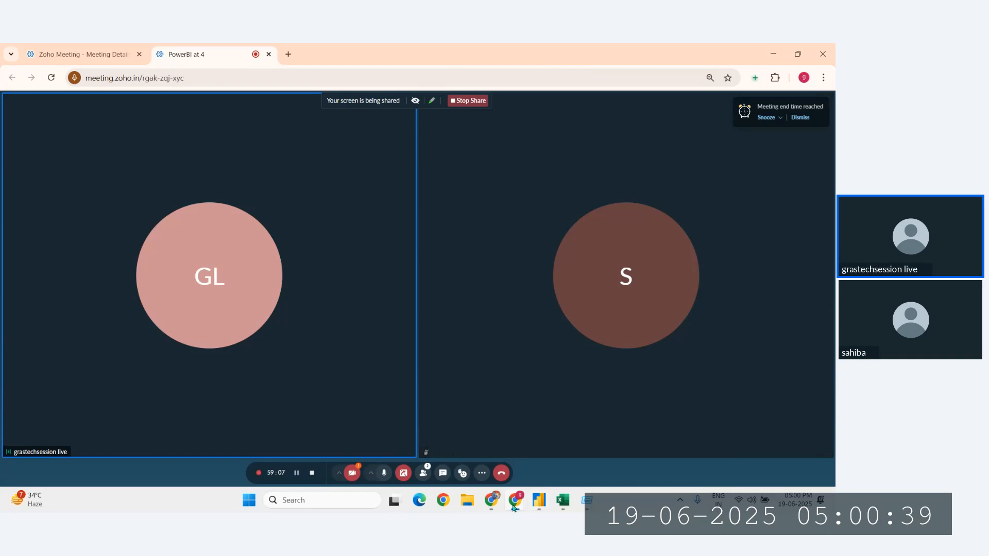
pyautogui.click(492, 501)
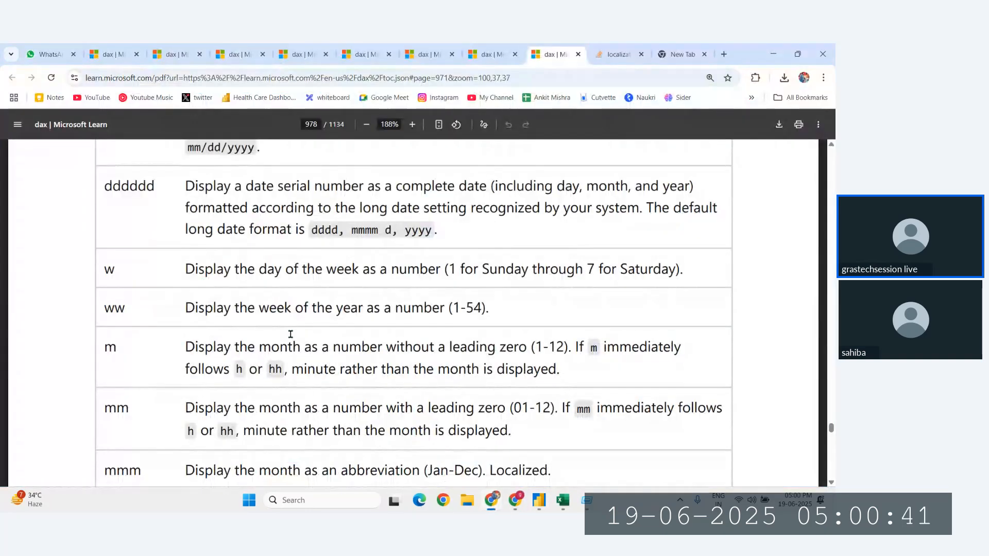
pyautogui.moveTo(197, 308); pyautogui.dragTo(494, 309)
pyautogui.click(497, 309)
pyautogui.scroll(-1, 497, 309)
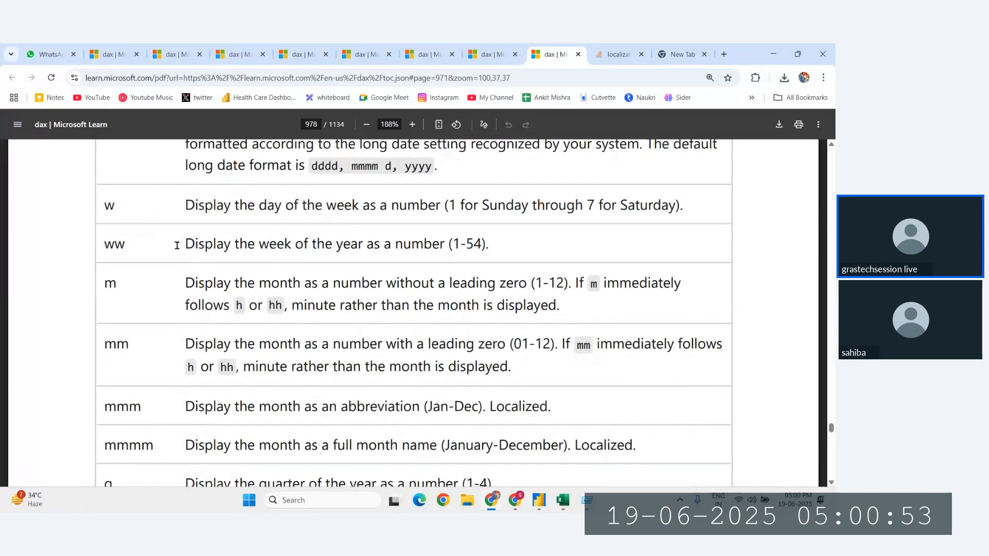
pyautogui.moveTo(107, 204); pyautogui.dragTo(138, 208)
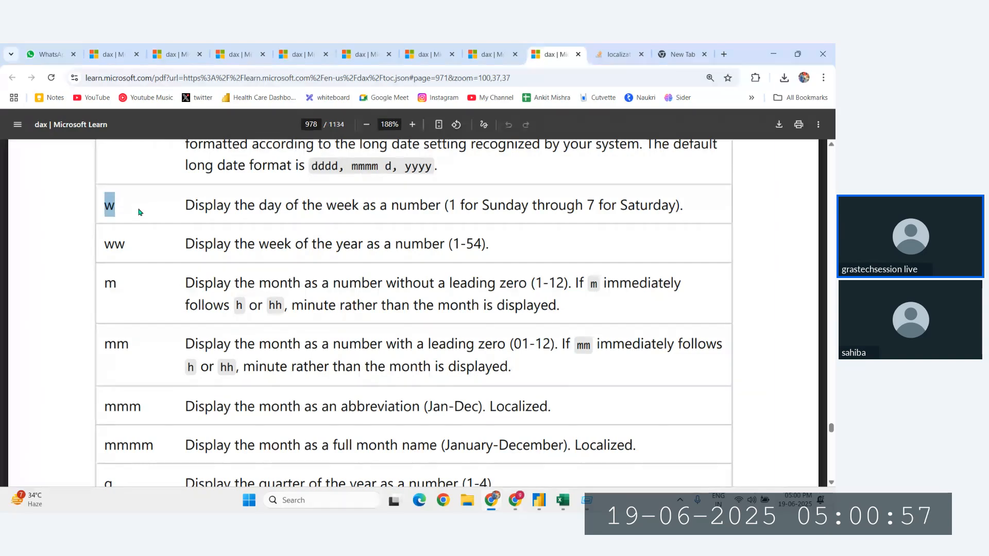
pyautogui.scroll(-5, 144, 299)
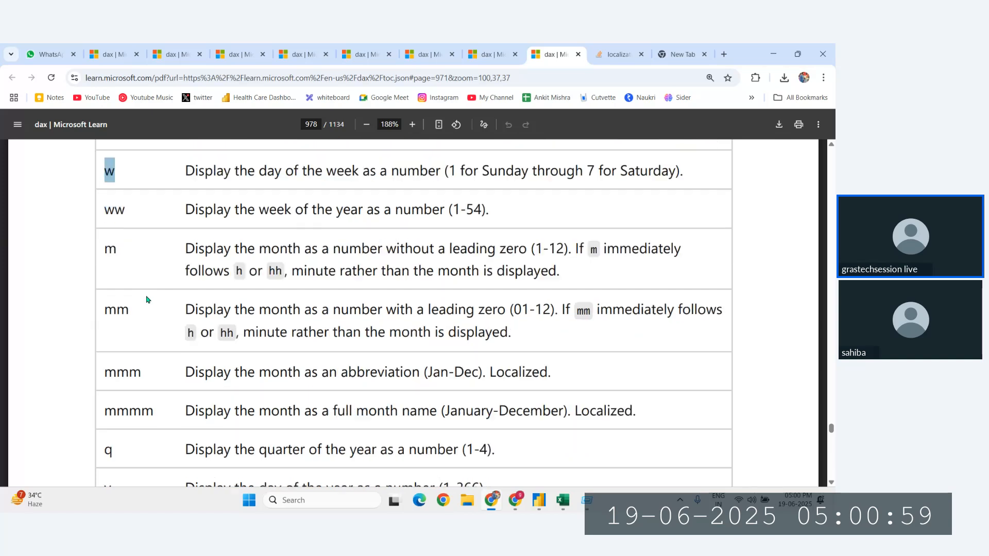
pyautogui.moveTo(103, 239); pyautogui.dragTo(120, 239)
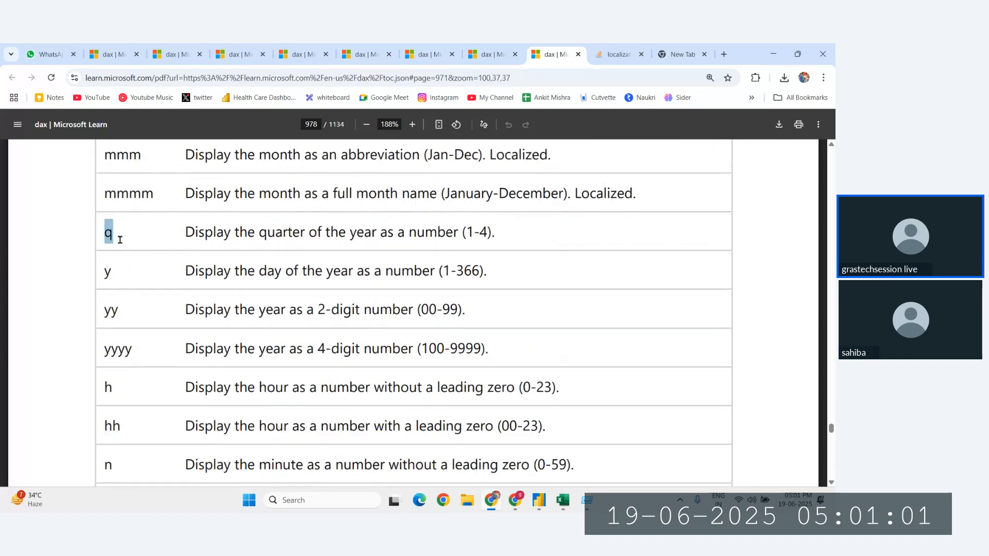
# - Back in Power BI, prefix Column 11's format string with the quarter code, making it "q-dddd-dd-MMMM-yyyy", and commit the formula
pyautogui.click(541, 503)
pyautogui.doubleClick(412, 145)
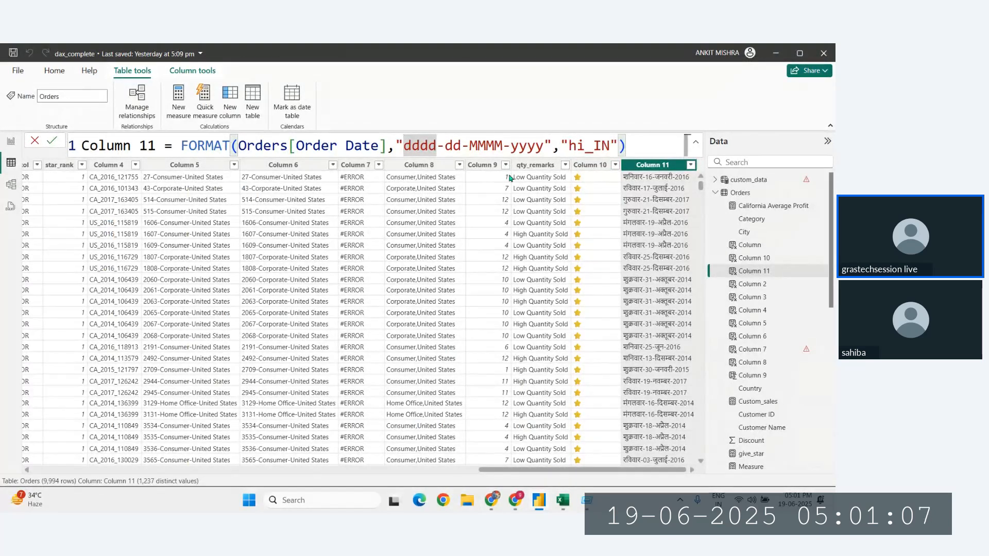
pyautogui.press('Left')
pyautogui.write('q-')
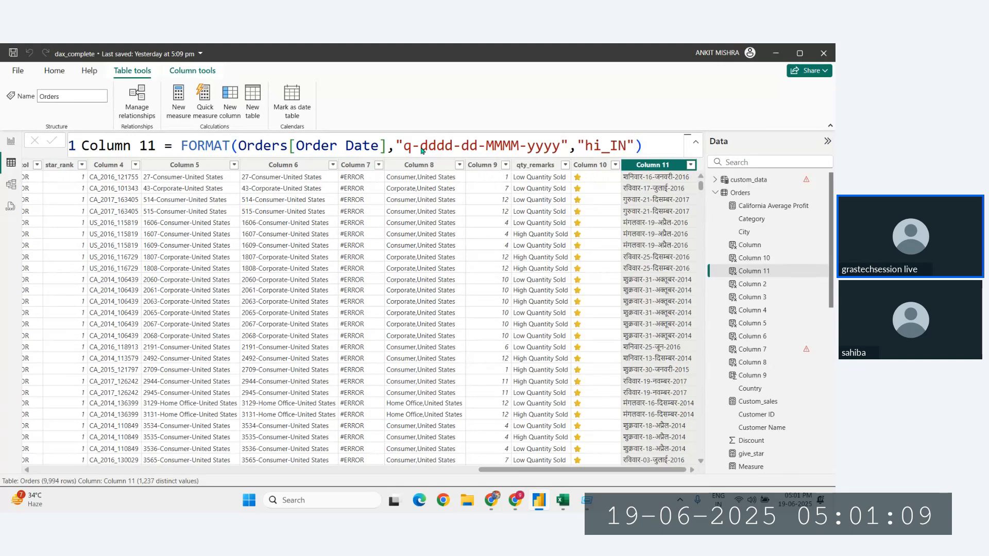
pyautogui.press('Return')
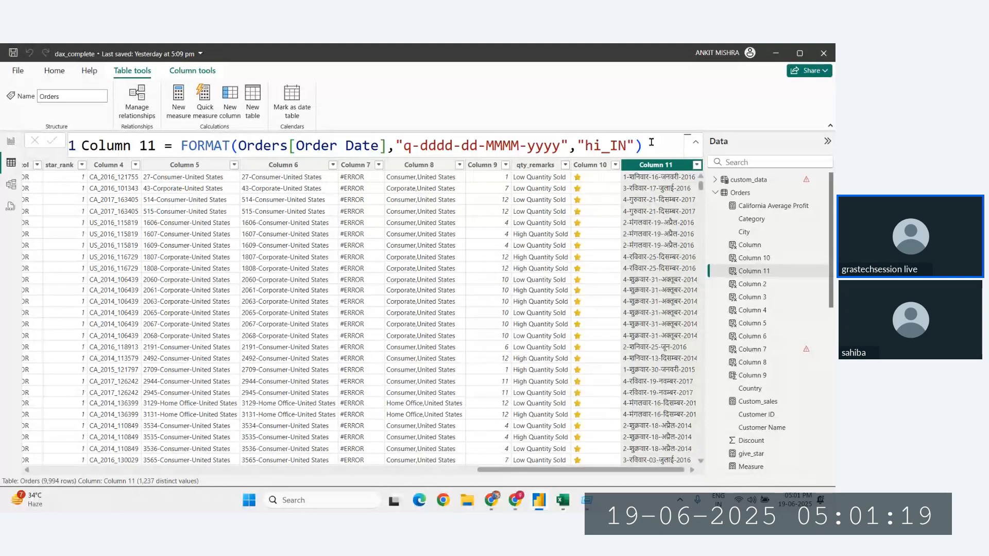
# - Switch to the DAX PDF in the browser and review the hour, minute, second and AM/PM format characters and the custom date/time format examples
pyautogui.click(492, 500)
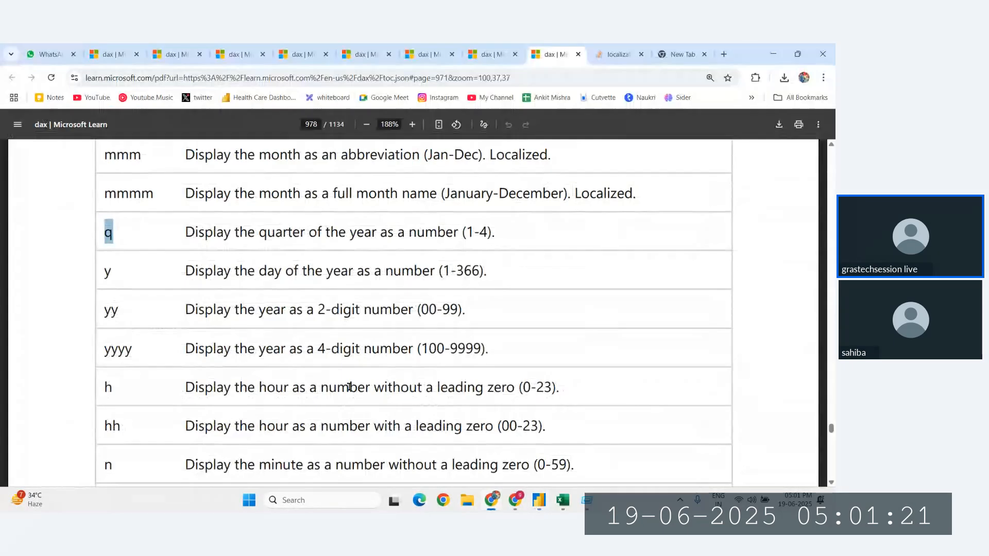
pyautogui.scroll(-5, 169, 344)
pyautogui.scroll(-2, 146, 298)
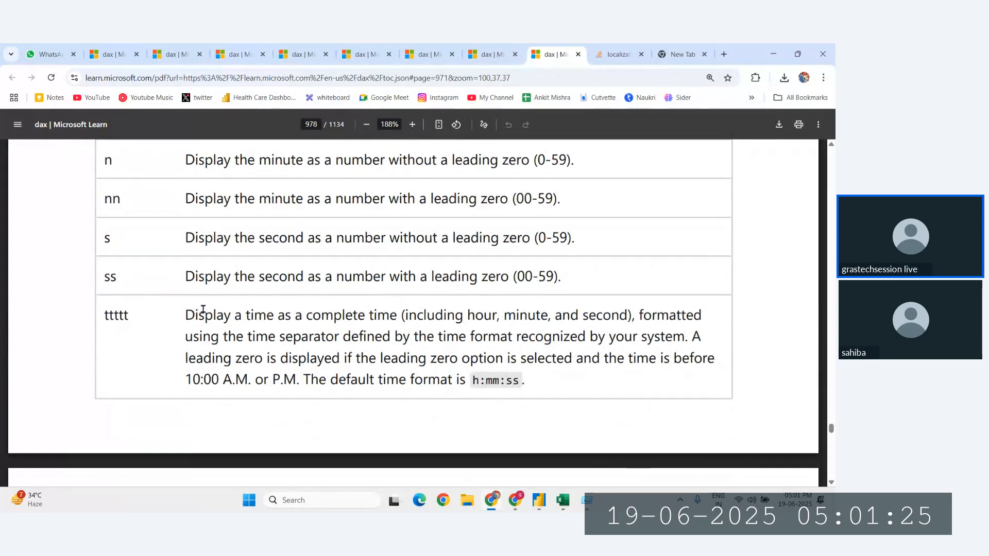
pyautogui.scroll(-2, 173, 301)
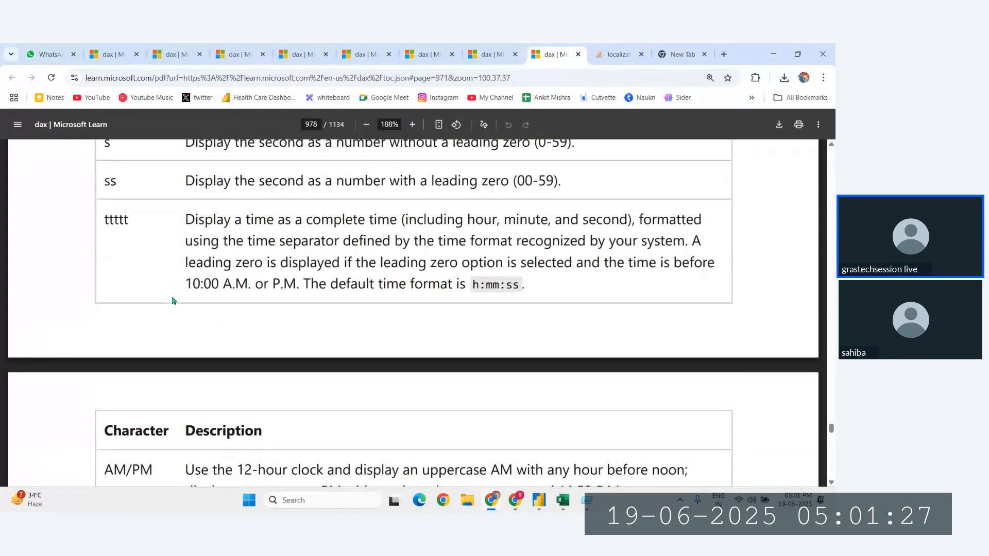
pyautogui.scroll(-5, 175, 300)
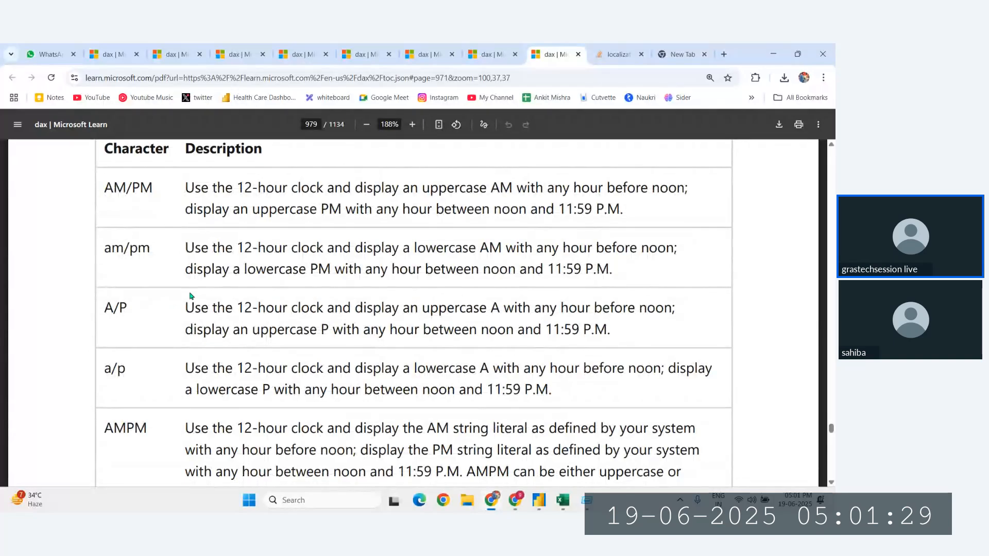
pyautogui.scroll(-6, 190, 296)
pyautogui.scroll(-5, 190, 295)
pyautogui.keyDown('ctrl'); pyautogui.scroll(-2, 190, 292); pyautogui.keyUp('ctrl')
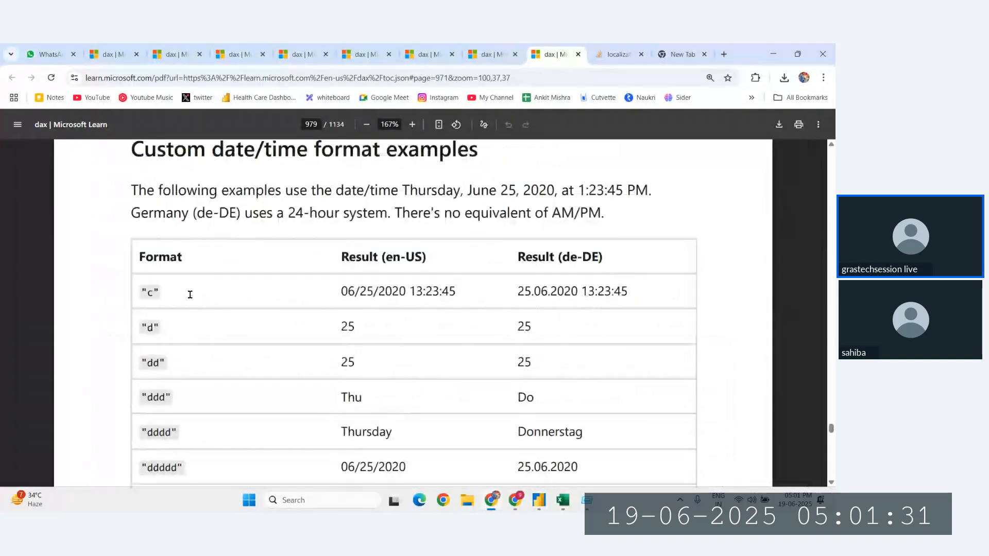
pyautogui.scroll(-9, 140, 357)
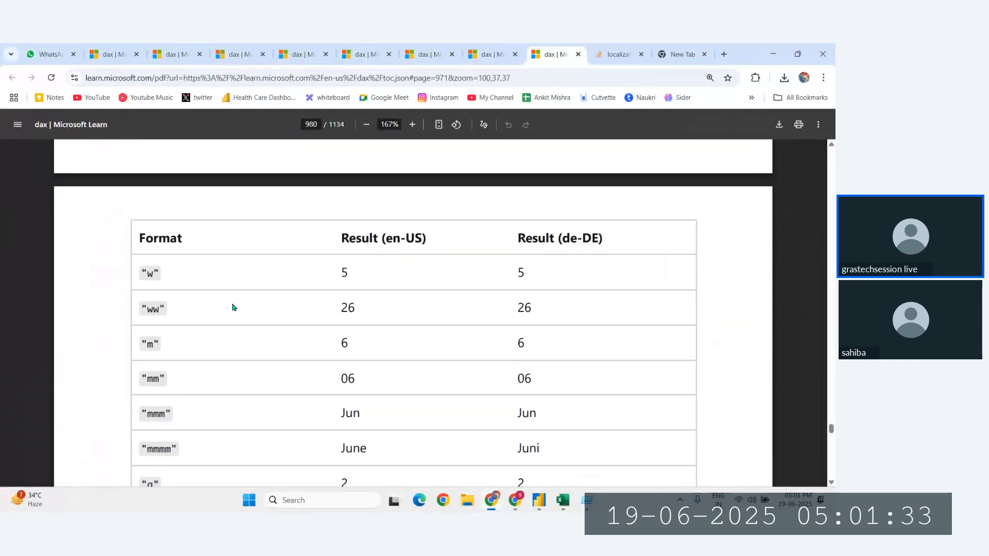
pyautogui.scroll(-9, 149, 314)
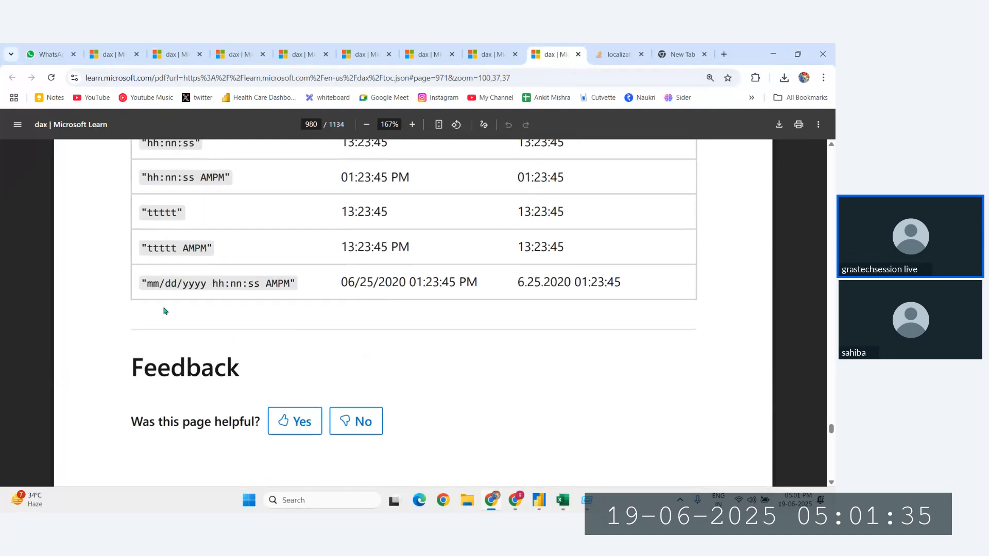
# - Copy the "mm/dd/yyyy hh:nn:ss AMPM" example from the PDF, replace Column 11's format string with it in Power BI, and commit the formula
pyautogui.moveTo(297, 283); pyautogui.dragTo(126, 278)
pyautogui.hotkey('ctrl', 'c')
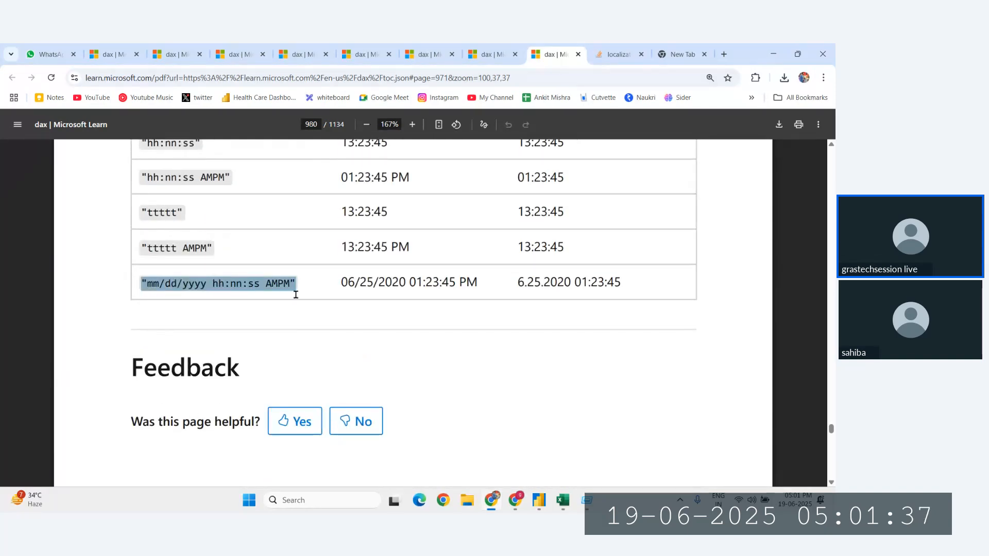
pyautogui.click(538, 500)
pyautogui.moveTo(569, 146); pyautogui.dragTo(395, 146)
pyautogui.hotkey('ctrl', 'v')
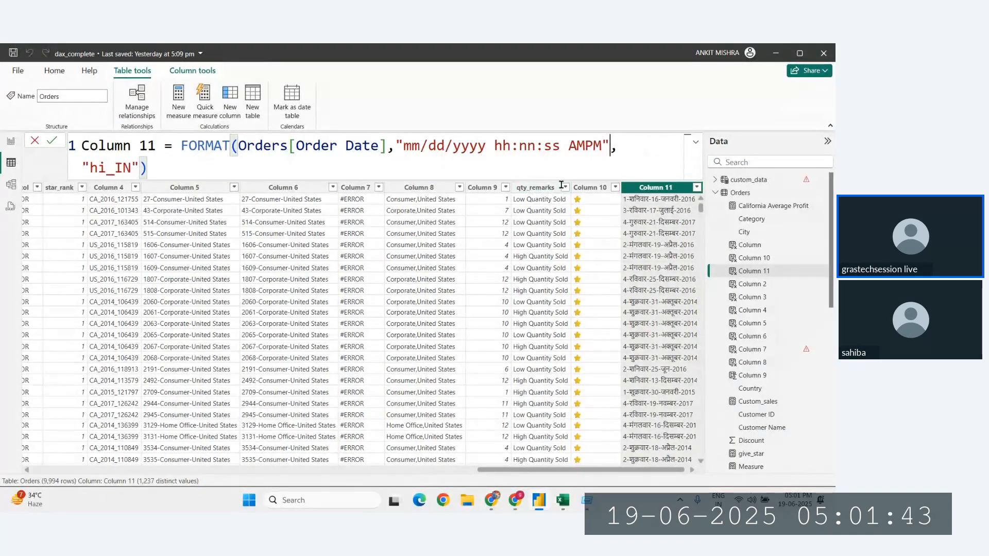
pyautogui.press('Return')
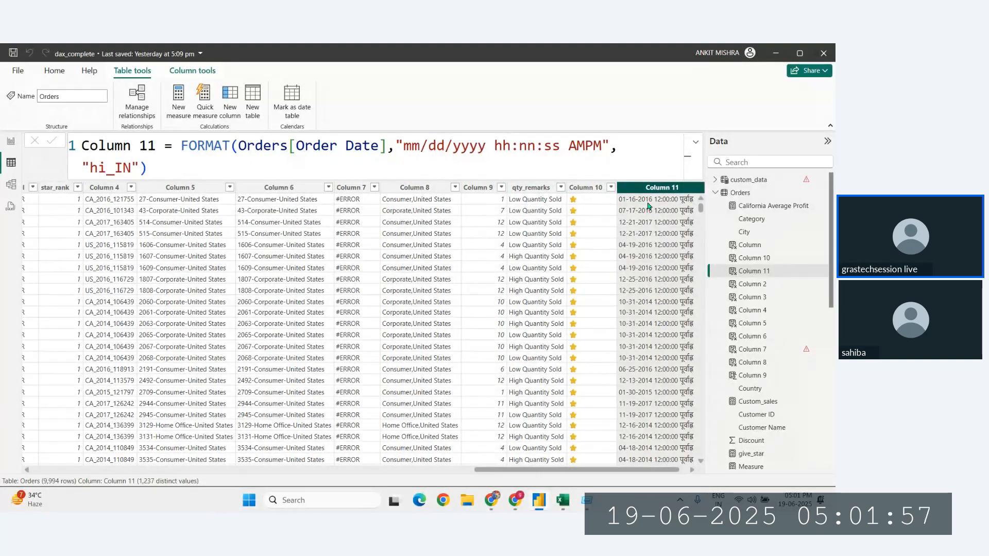
# - Examine the formatted date-time values in Column 11, including its list of filter values, and close the list without applying a filter
pyautogui.hscroll(1, 648, 207)
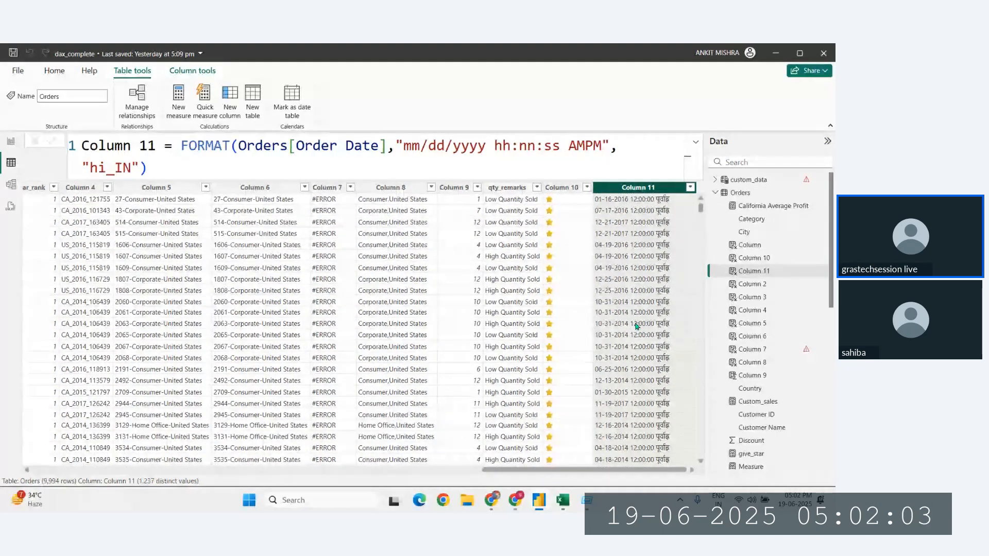
pyautogui.click(522, 170)
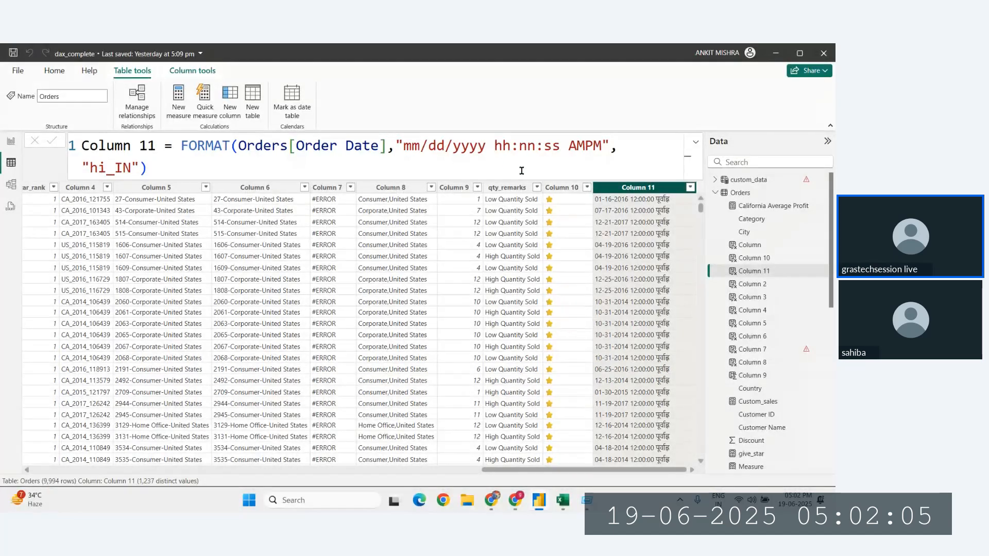
pyautogui.click(521, 171)
pyautogui.scroll(-10, 642, 273)
pyautogui.scroll(10, 641, 273)
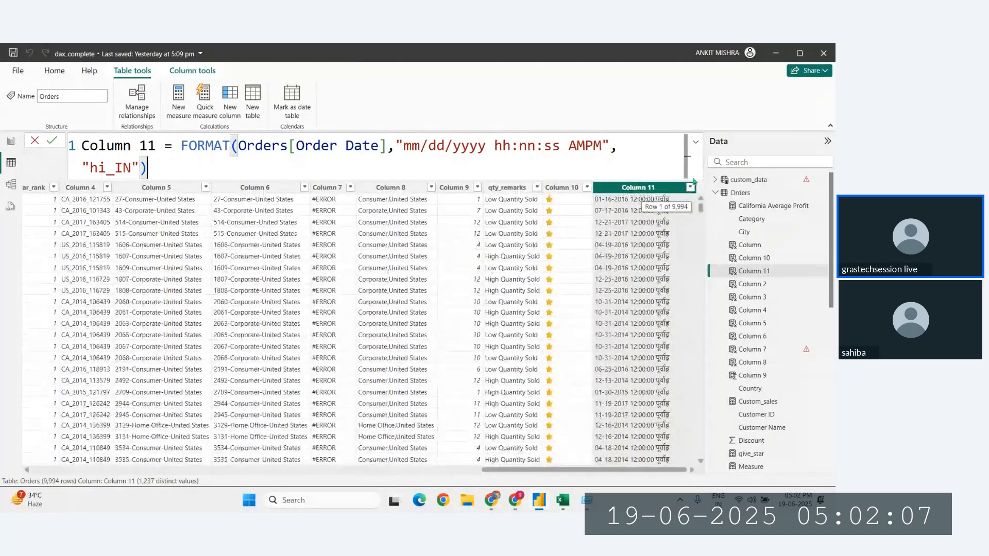
pyautogui.click(690, 187)
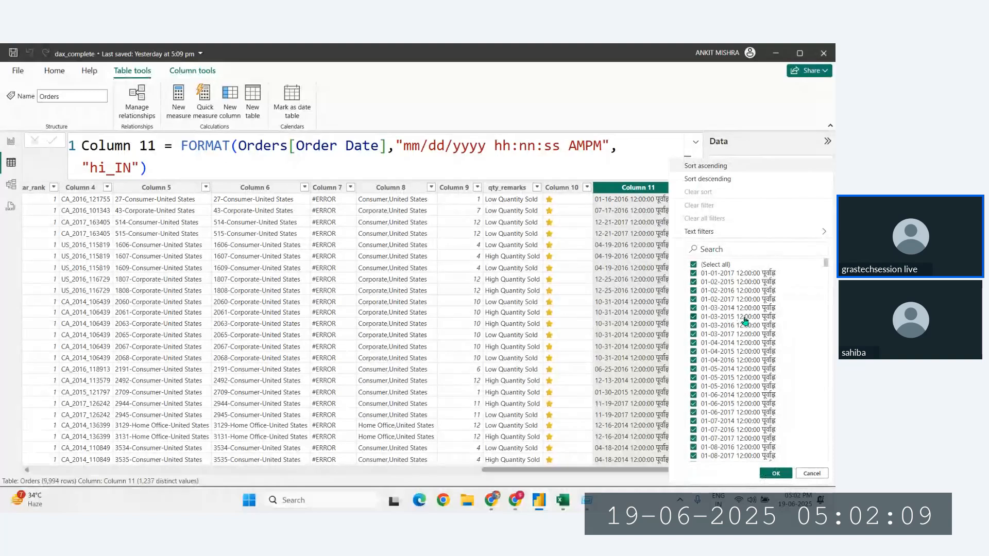
pyautogui.scroll(-20, 738, 308)
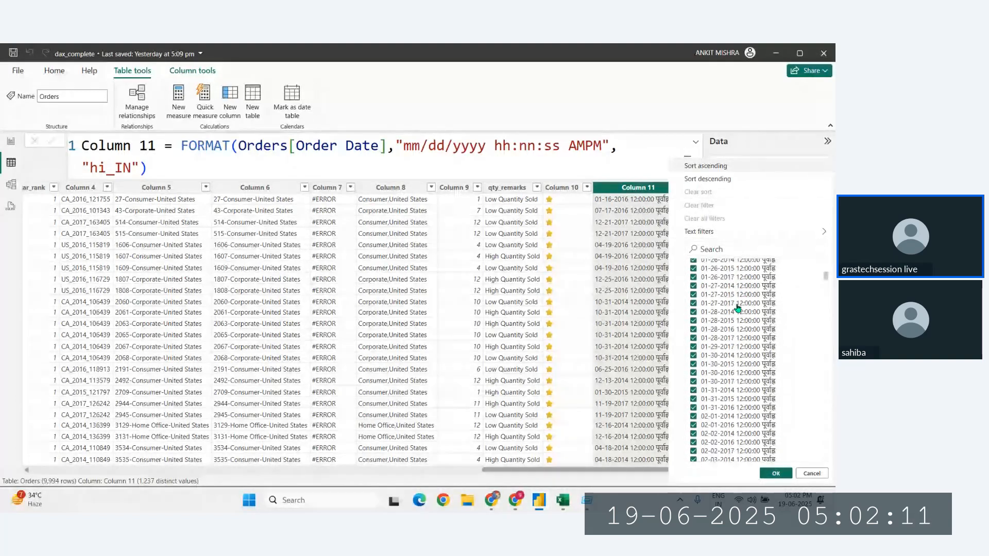
pyautogui.scroll(-5, 821, 440)
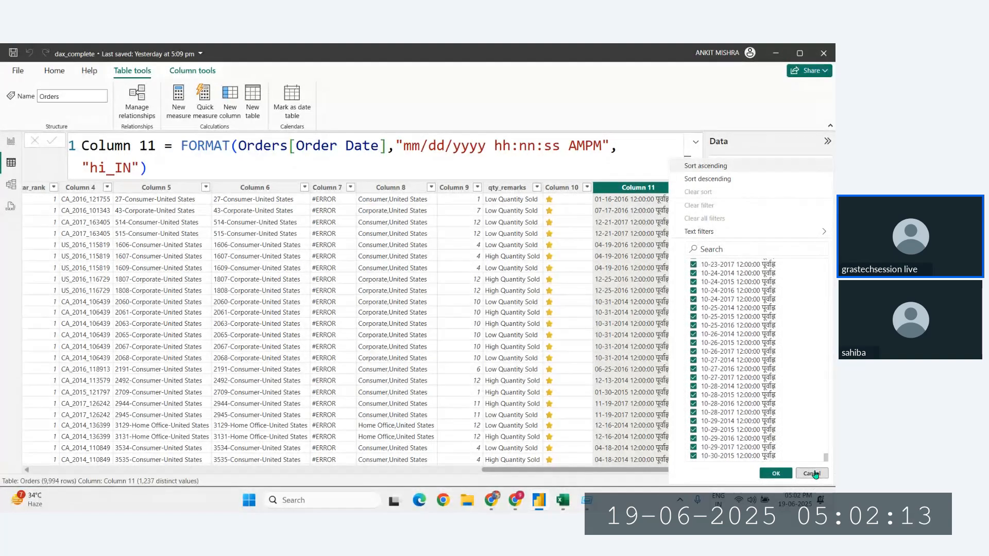
pyautogui.click(811, 473)
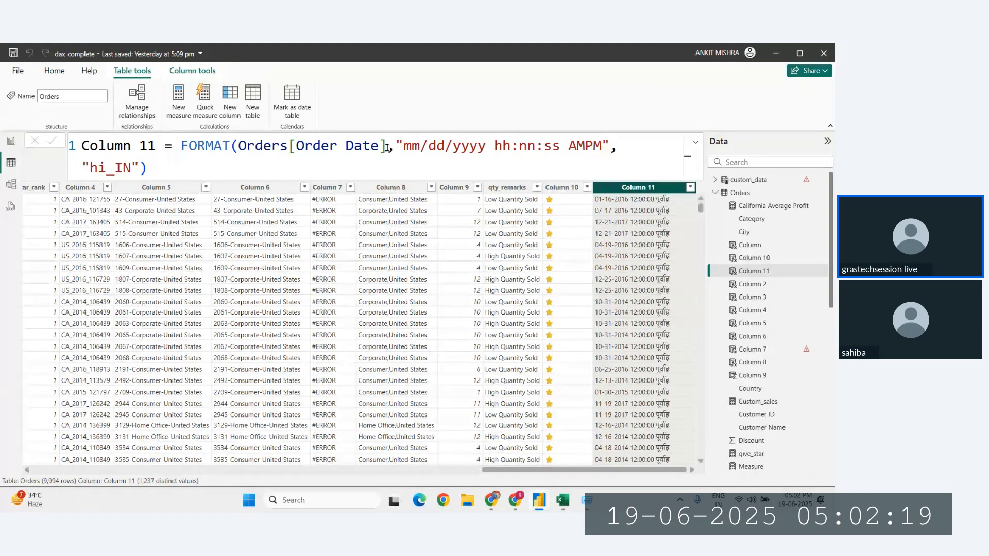
pyautogui.click(488, 175)
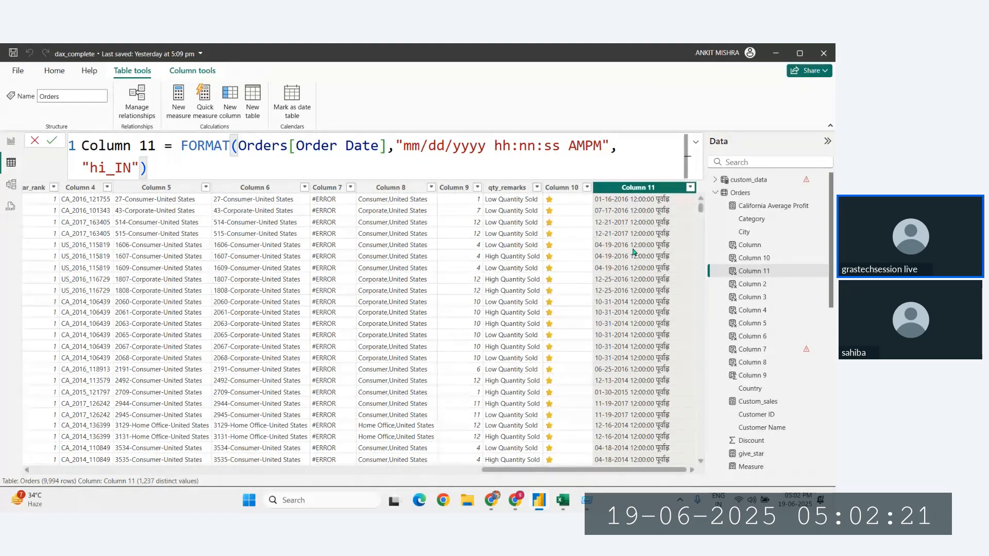